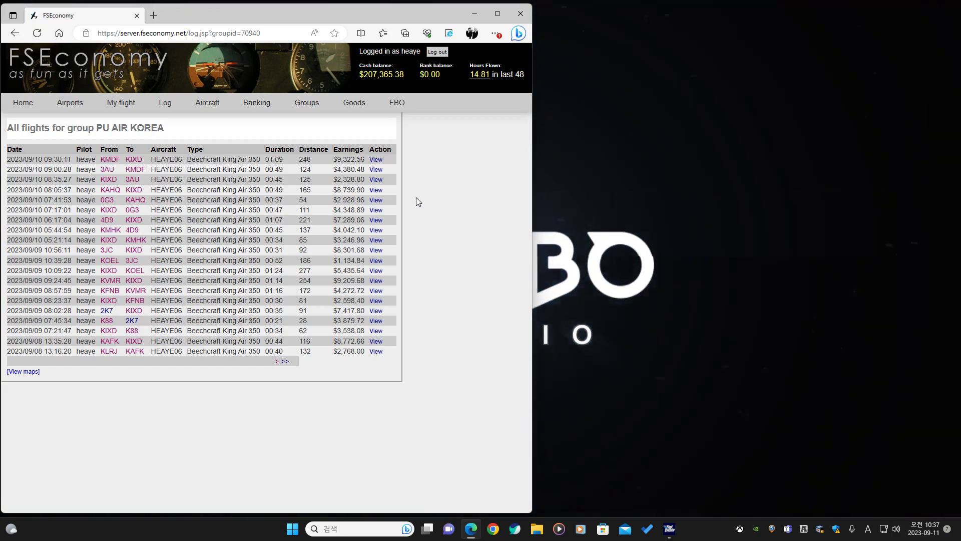
# Open SkyVector in a new browser tab alongside the FSEconomy flight log.
pyautogui.click(154, 19)
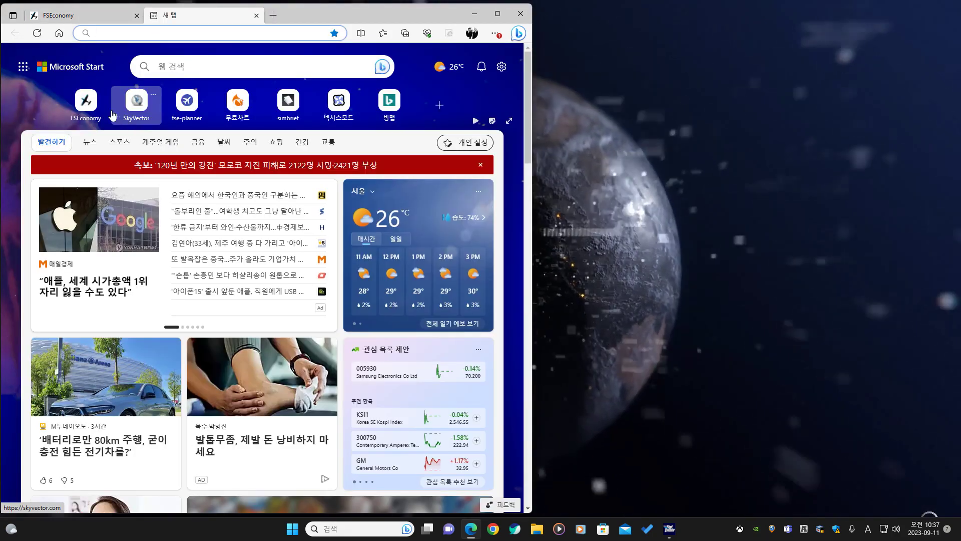
pyautogui.click(112, 116)
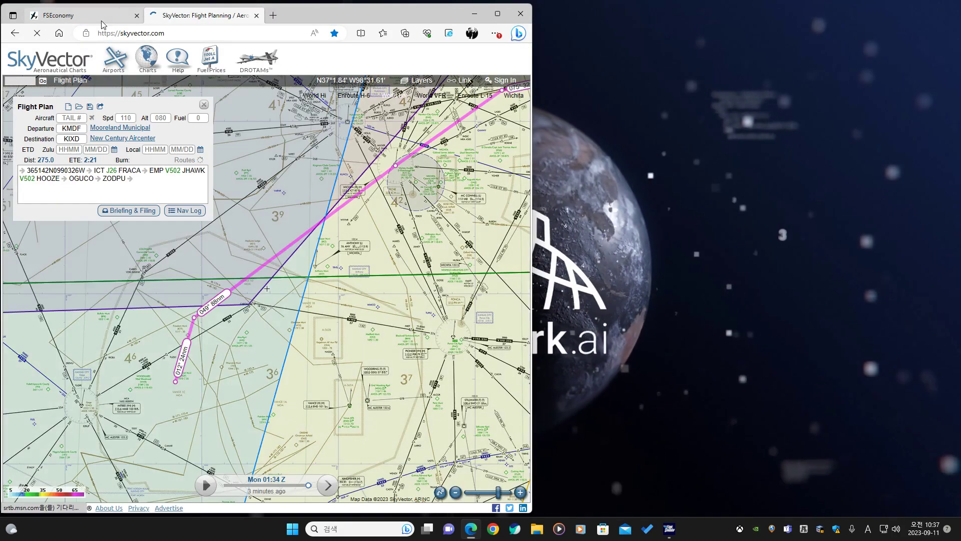
pyautogui.click(103, 19)
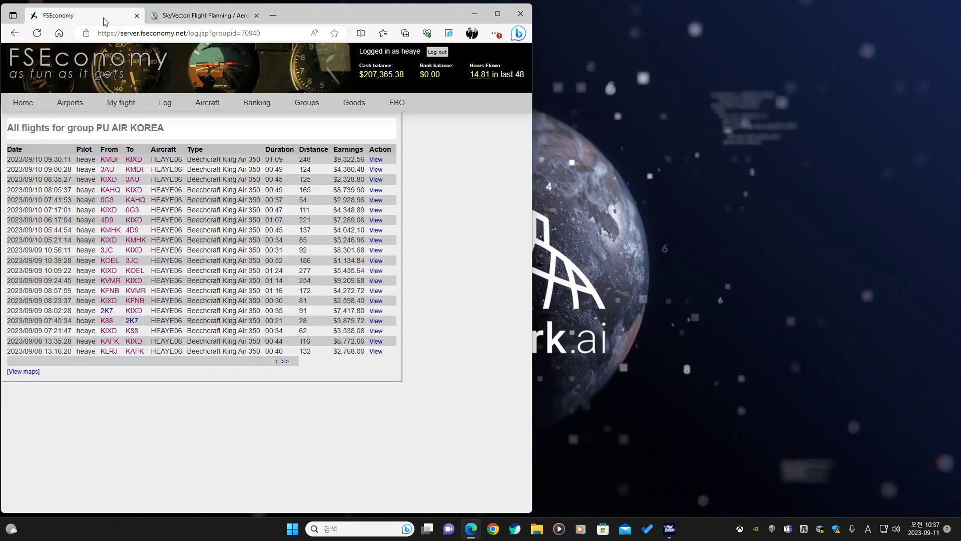
pyautogui.click(181, 22)
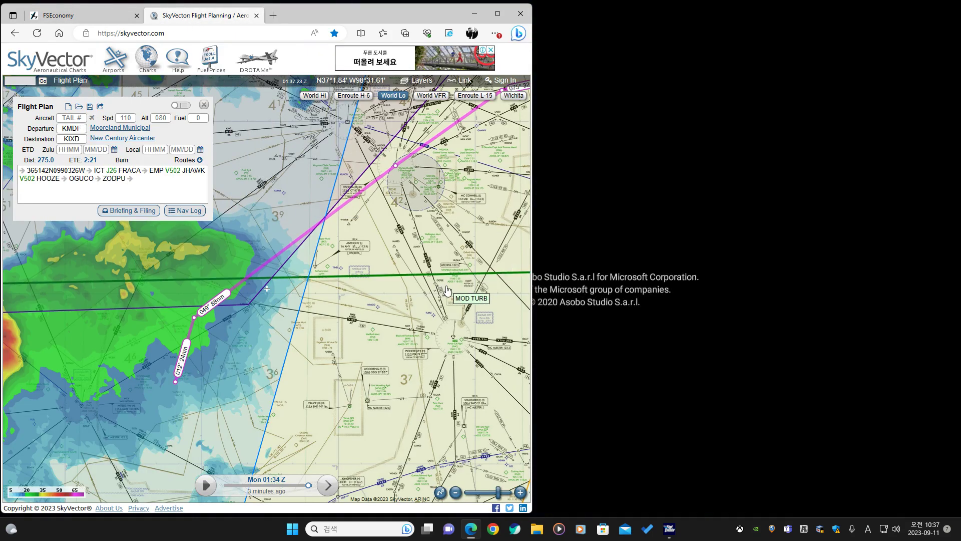
# Clear the existing SkyVector flight plan to start a new one.
pyautogui.click(151, 183)
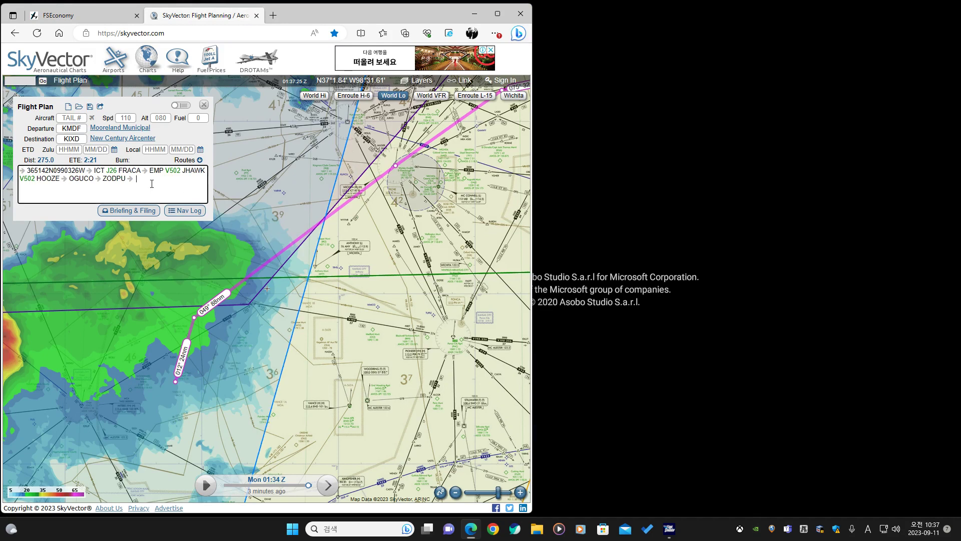
pyautogui.click(68, 106)
pyautogui.click(96, 16)
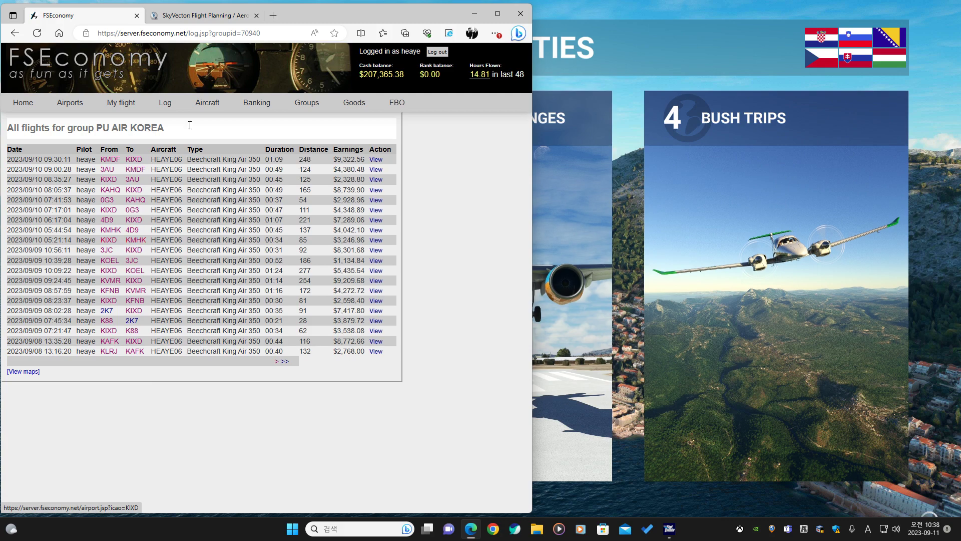
pyautogui.click(228, 18)
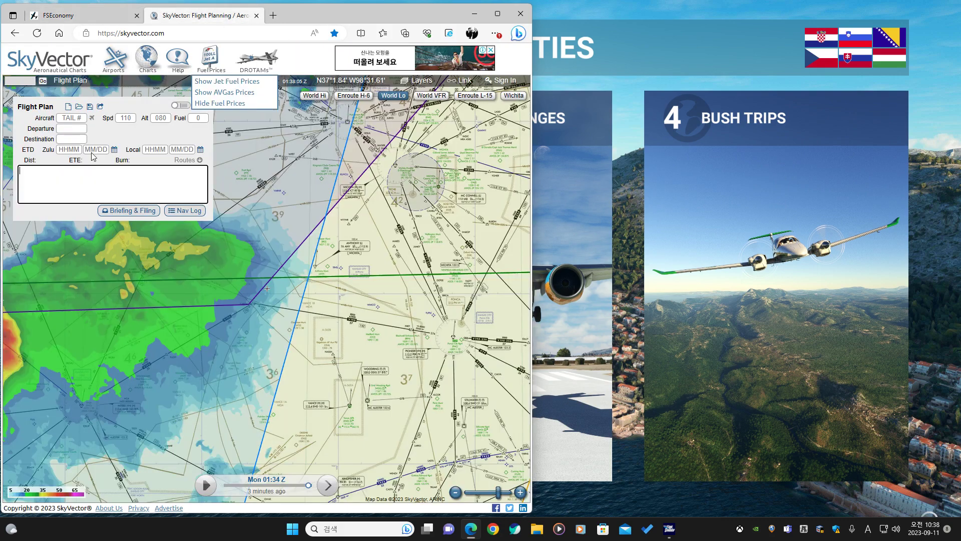
# Enter KIXD as the departure airport and KMHK as the destination in the flight plan.
pyautogui.click(83, 129)
pyautogui.write('KIXD')
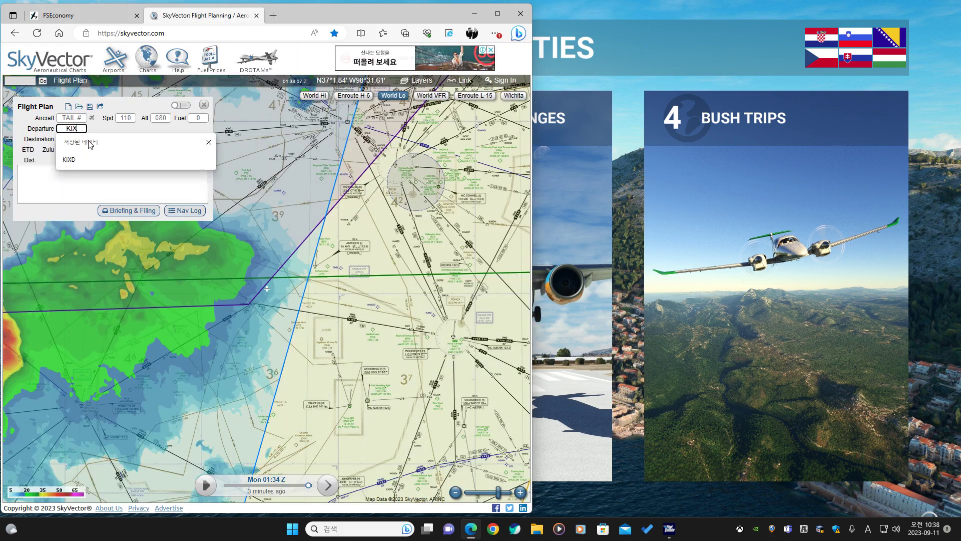
pyautogui.click(79, 139)
pyautogui.write('KMH')
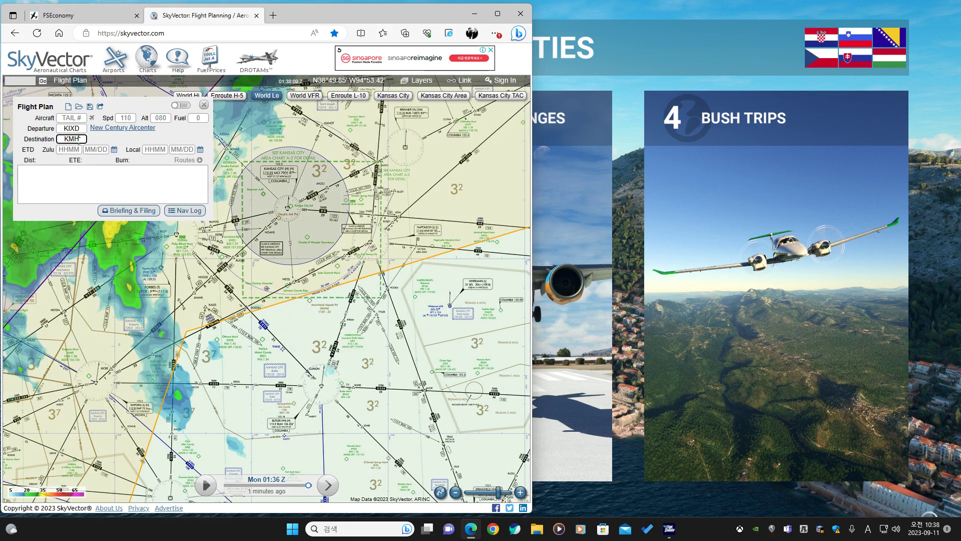
pyautogui.write('K')
pyautogui.press('Tab')
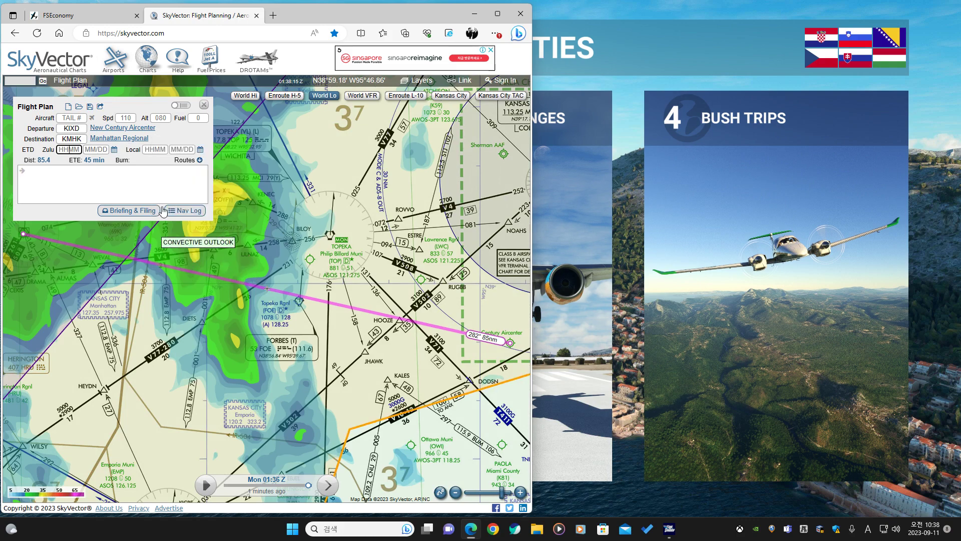
# Apply the suggested route RUGBB V508 TOP V4 WEVAL from the routes list.
pyautogui.click(186, 161)
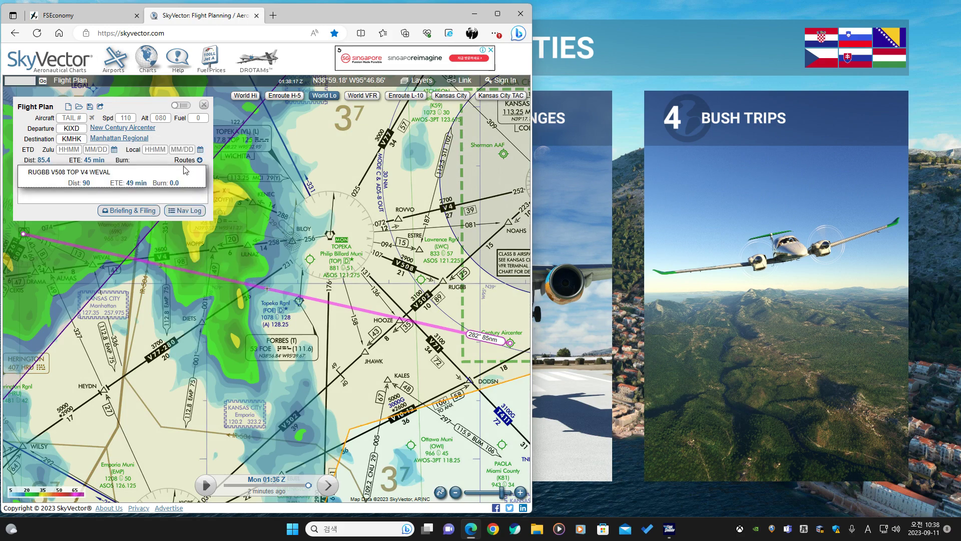
pyautogui.click(112, 179)
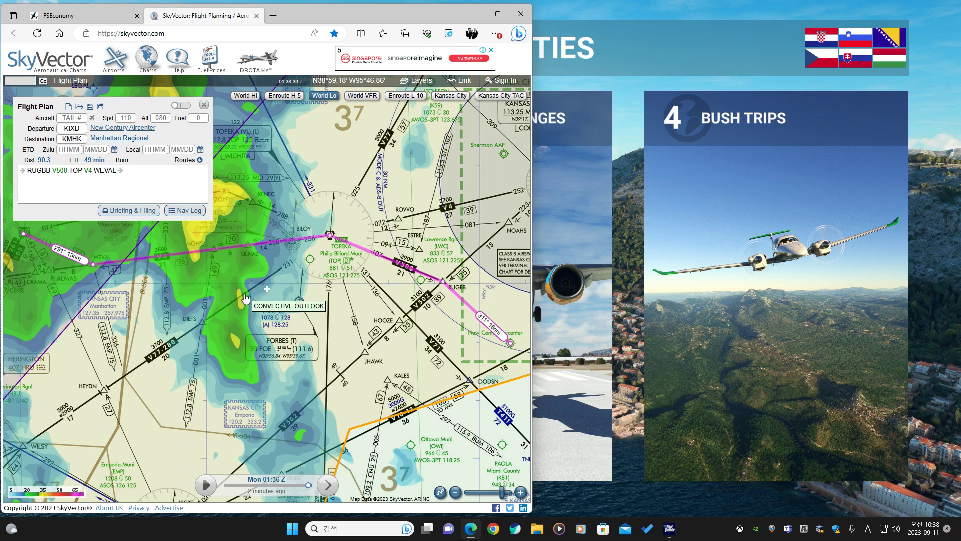
# Examine the planned route and the weather radar along it on the chart.
pyautogui.scroll(-1, 245, 295)
pyautogui.moveTo(245, 295); pyautogui.dragTo(199, 315)
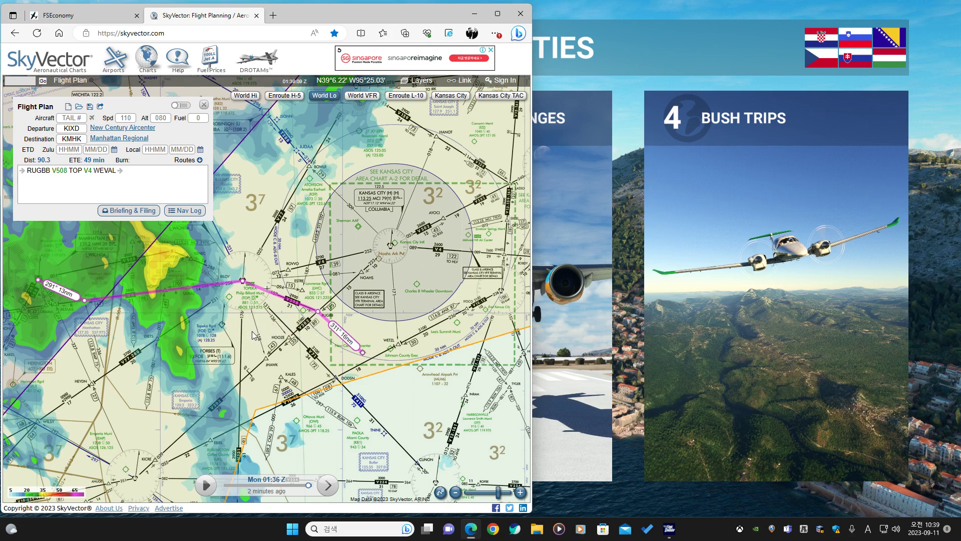
pyautogui.scroll(-2, 260, 336)
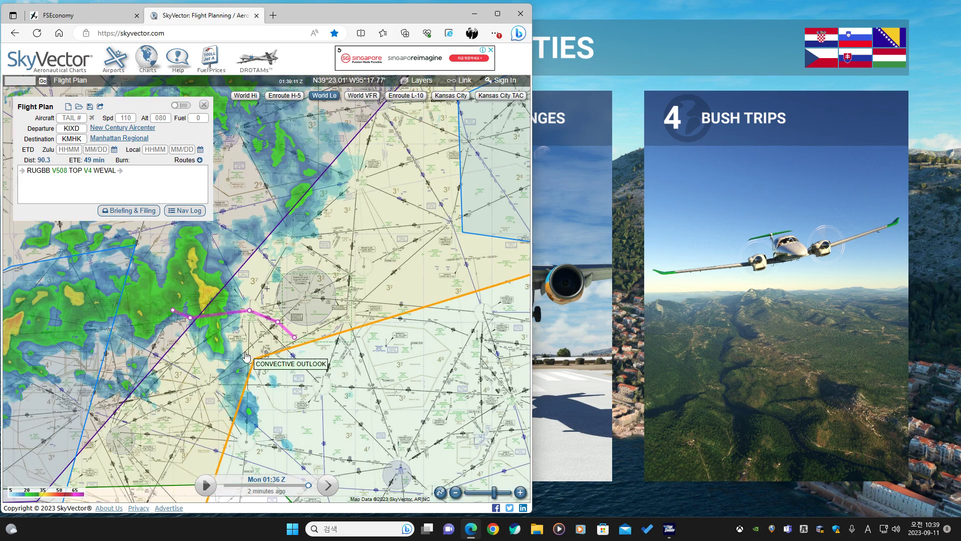
pyautogui.scroll(-1, 225, 355)
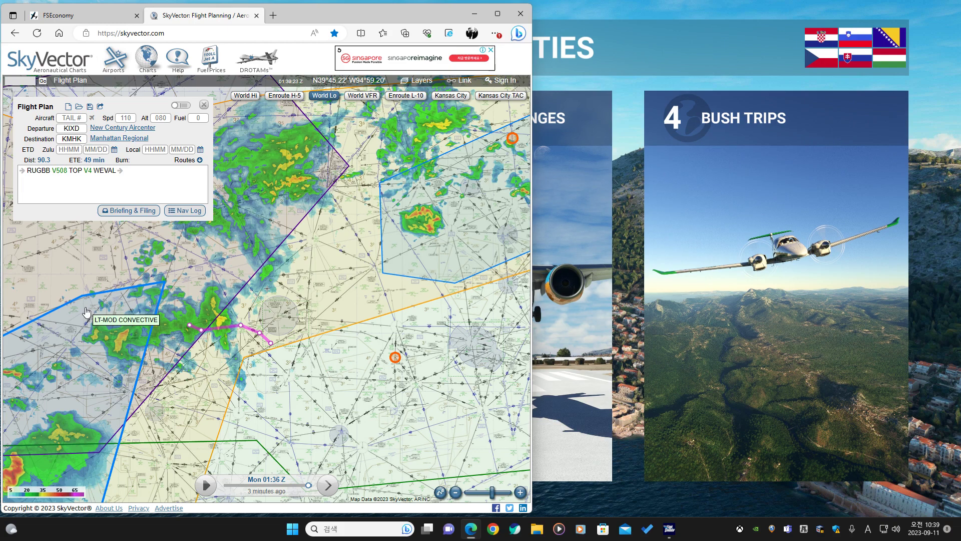
pyautogui.scroll(-1, 86, 312)
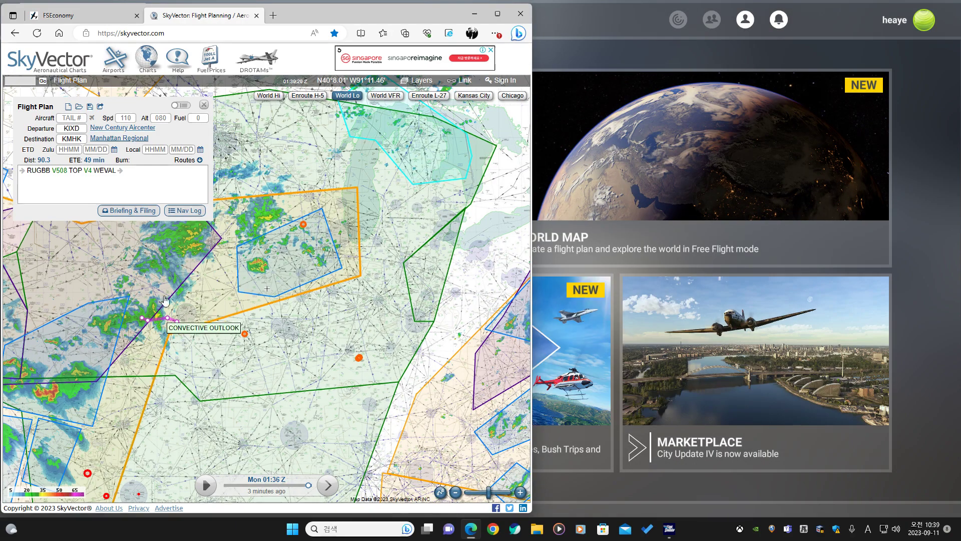
pyautogui.scroll(1, 146, 320)
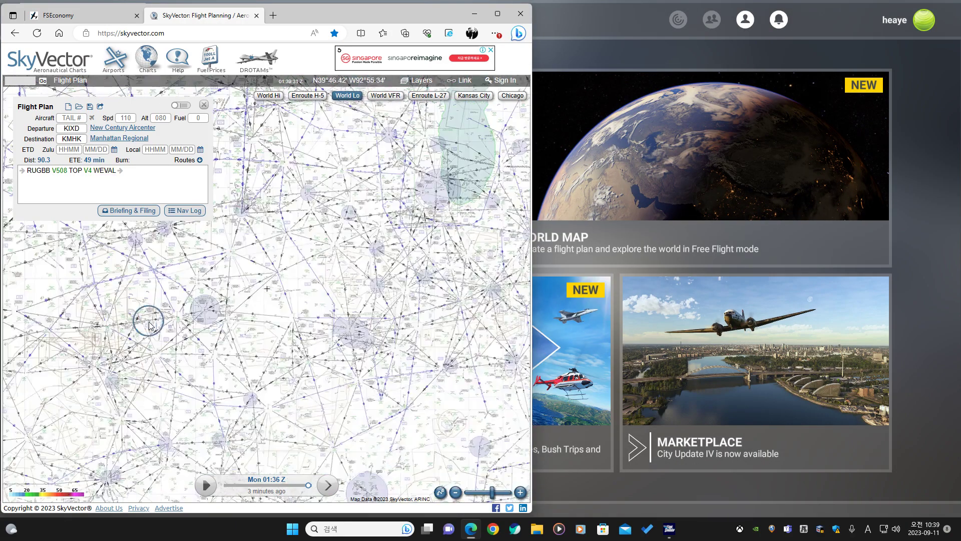
pyautogui.scroll(1, 149, 322)
pyautogui.scroll(1, 140, 317)
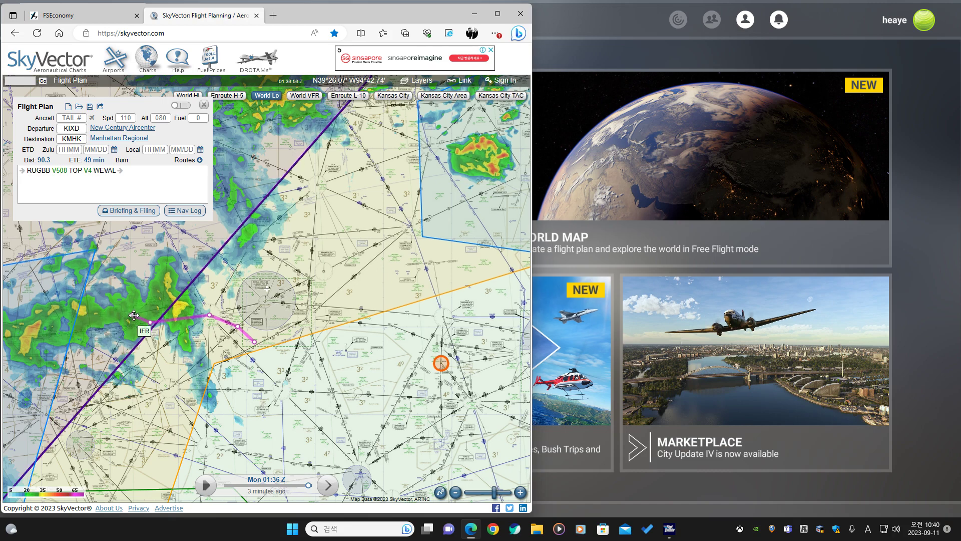
pyautogui.scroll(1, 134, 315)
pyautogui.moveTo(178, 348); pyautogui.dragTo(99, 323)
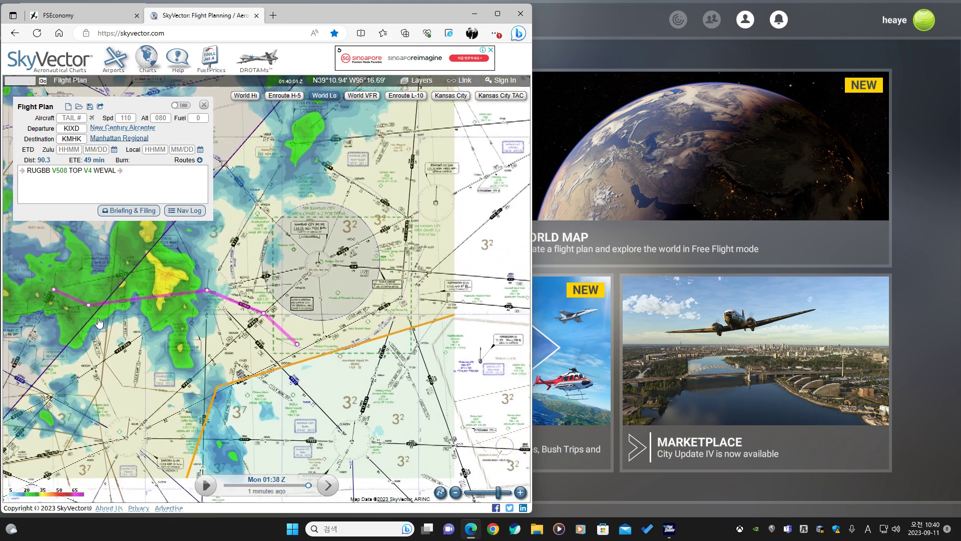
# Switch to Microsoft Flight Simulator, open the World Map and set departure to KIXD New Century Aircenter.
pyautogui.click(646, 184)
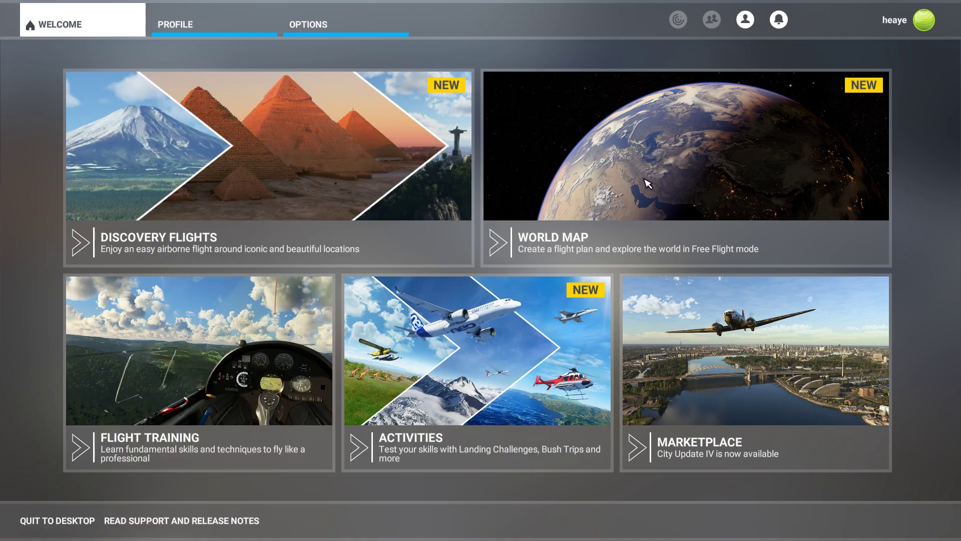
pyautogui.click(647, 184)
pyautogui.click(373, 76)
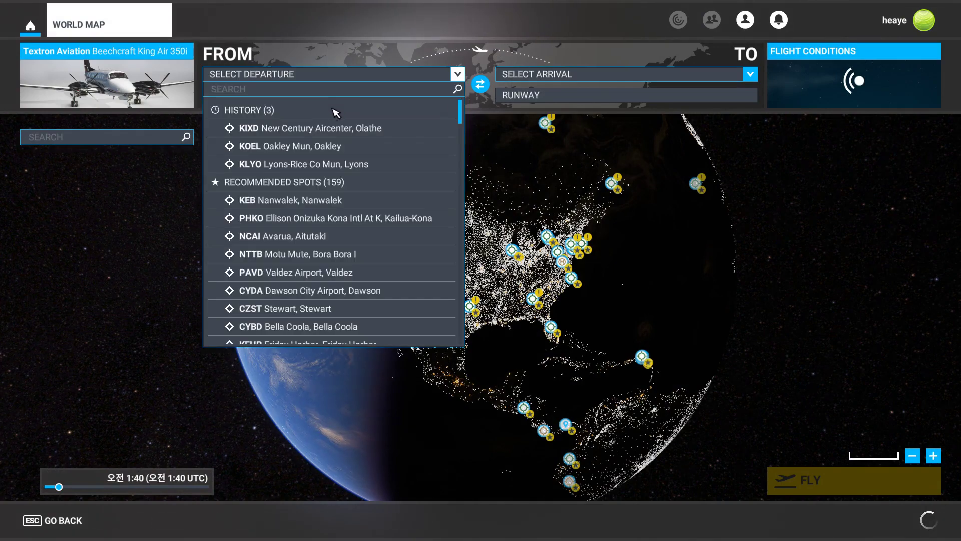
pyautogui.click(312, 128)
# Set the arrival airport to KMHK Manhattan Regional.
pyautogui.click(548, 80)
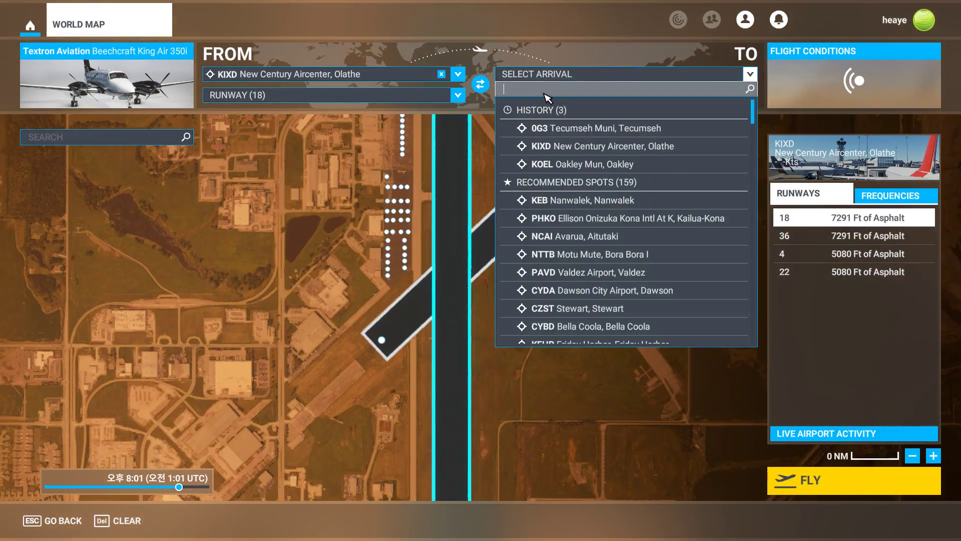
pyautogui.write('kmhk')
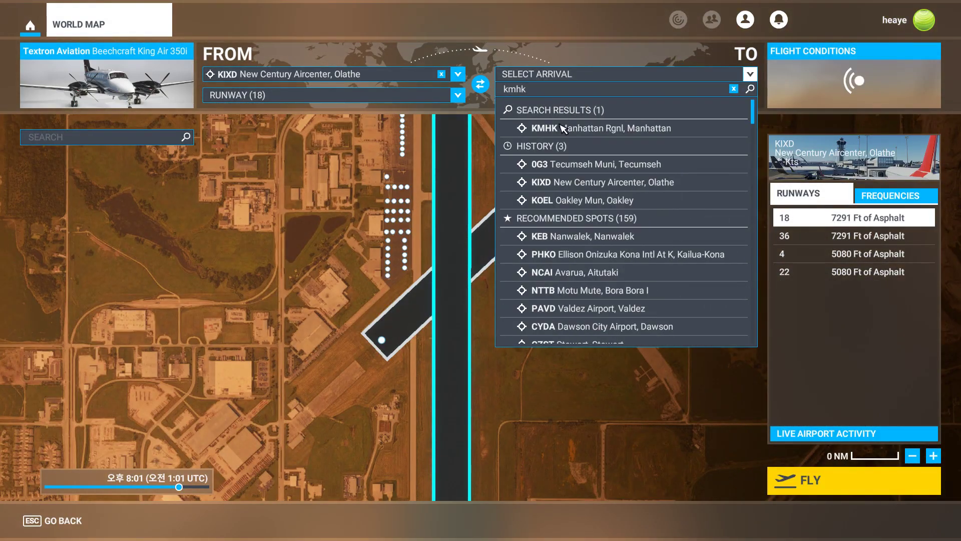
pyautogui.click(563, 129)
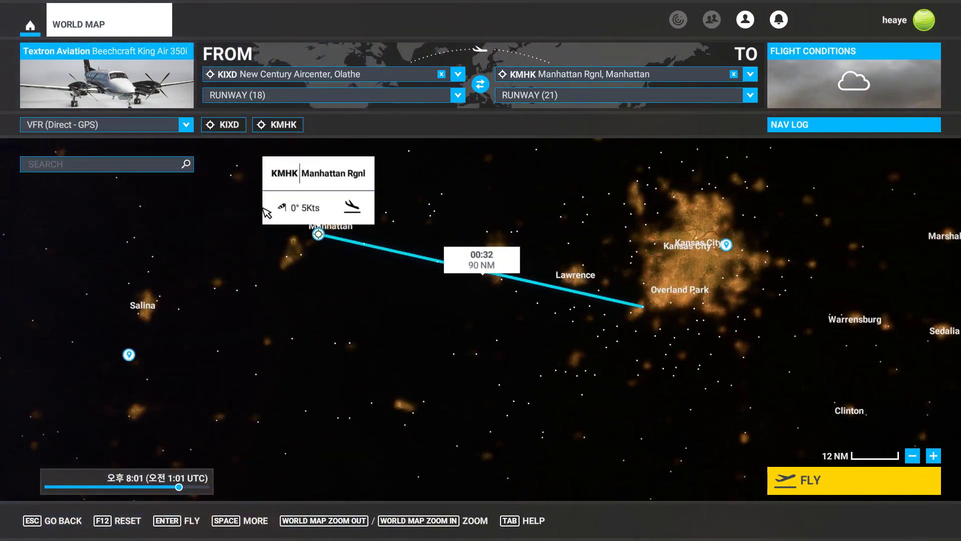
# Change the flight plan type to IFR low-altitude airways.
pyautogui.click(187, 126)
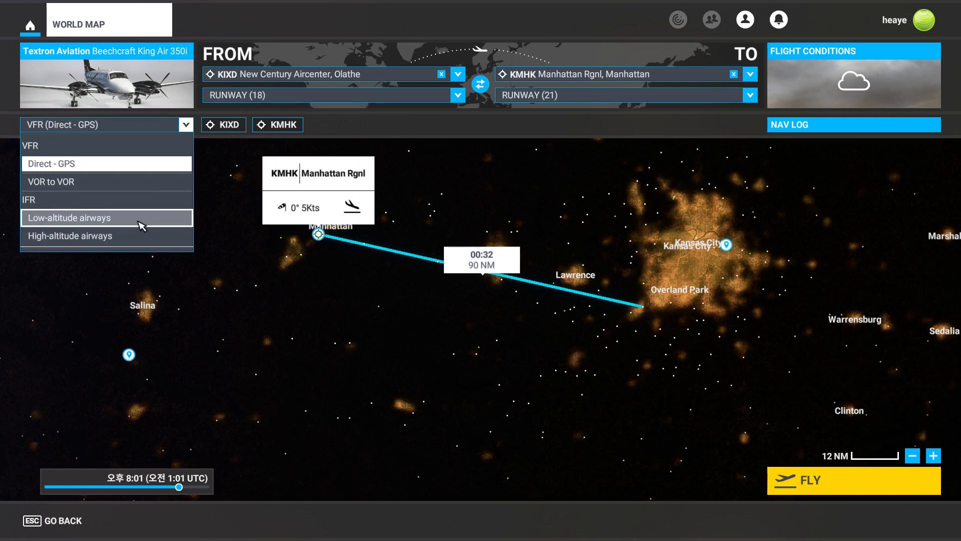
pyautogui.click(141, 226)
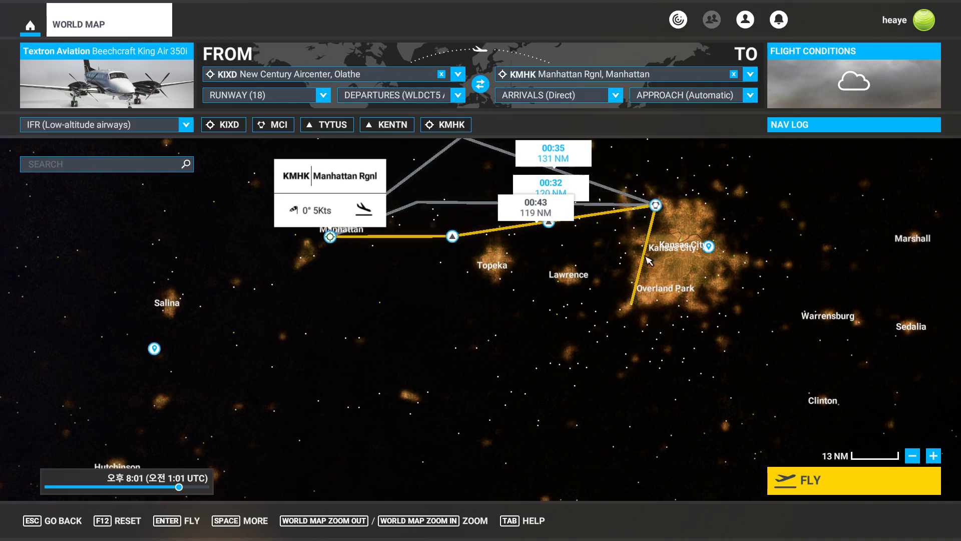
# Set the departure procedure to Direct and the time of day to about 12:33 PM.
pyautogui.click(426, 98)
pyautogui.scroll(5, 412, 140)
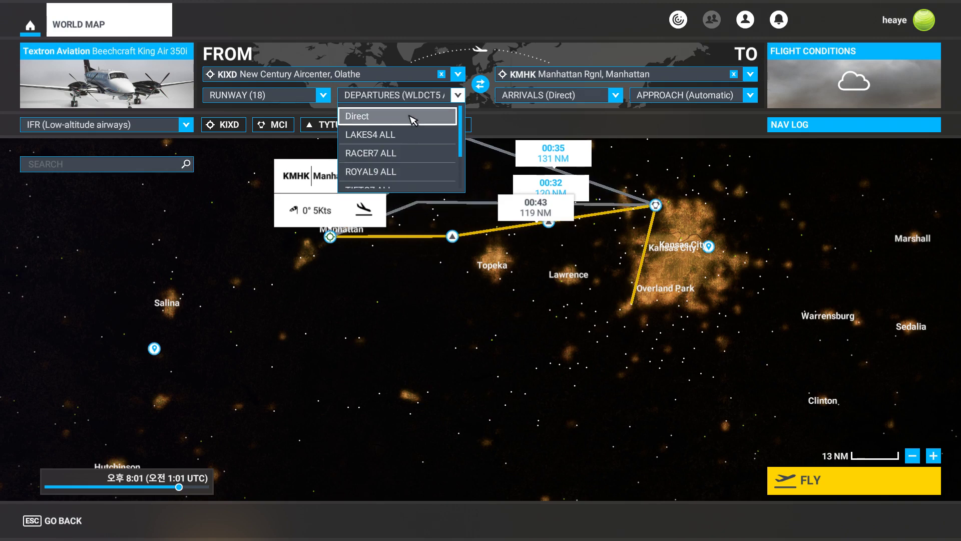
pyautogui.click(412, 120)
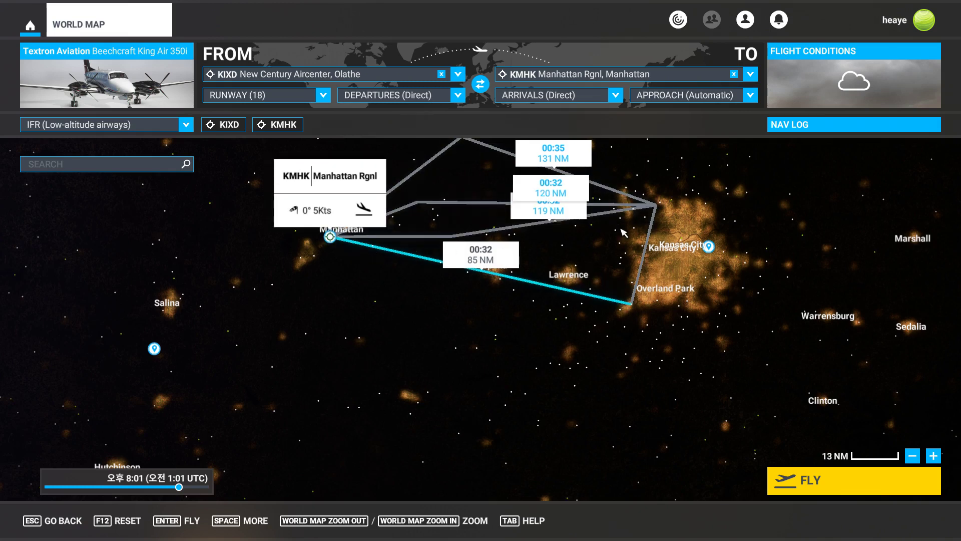
pyautogui.click(130, 487)
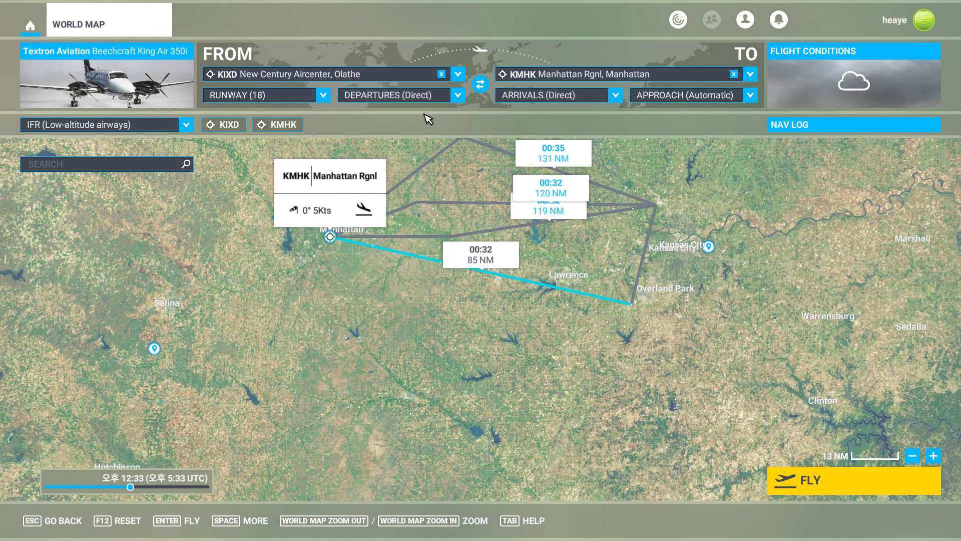
# Review the arrival and departure airports' runway details on the map.
pyautogui.click(318, 193)
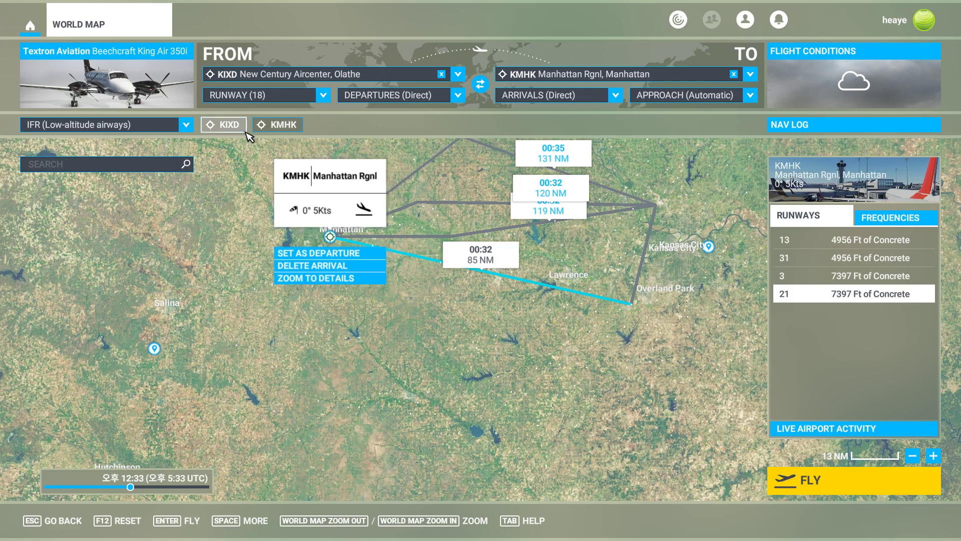
pyautogui.click(279, 131)
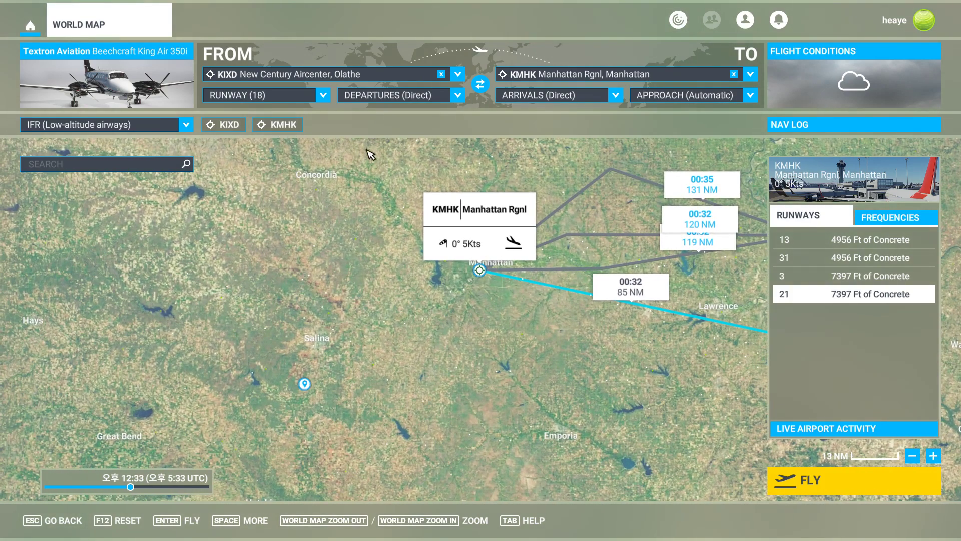
pyautogui.moveTo(530, 179); pyautogui.dragTo(248, 134)
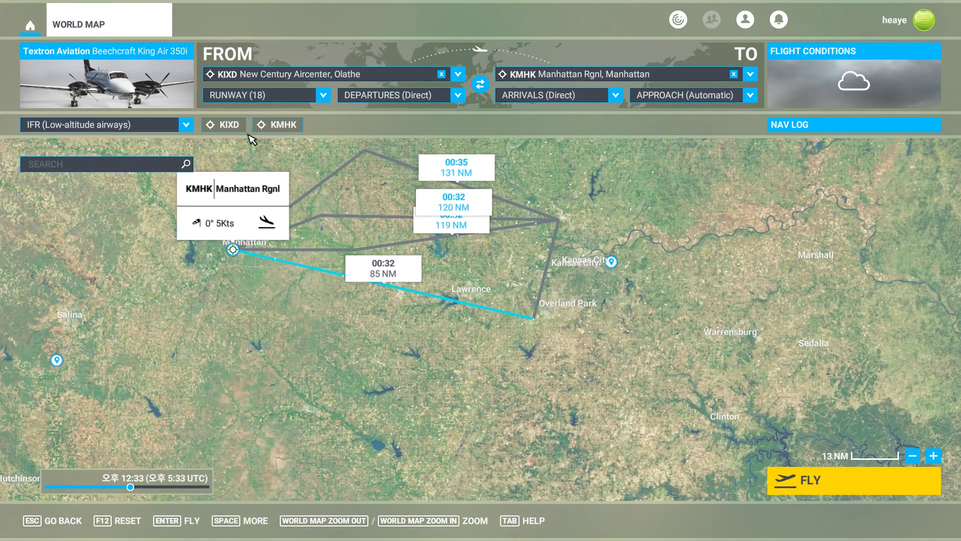
pyautogui.click(228, 125)
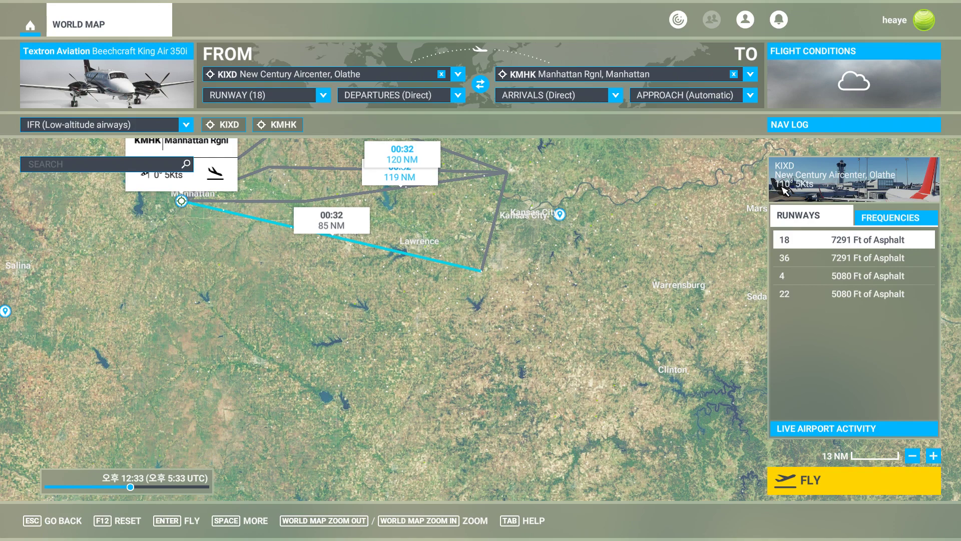
pyautogui.click(323, 95)
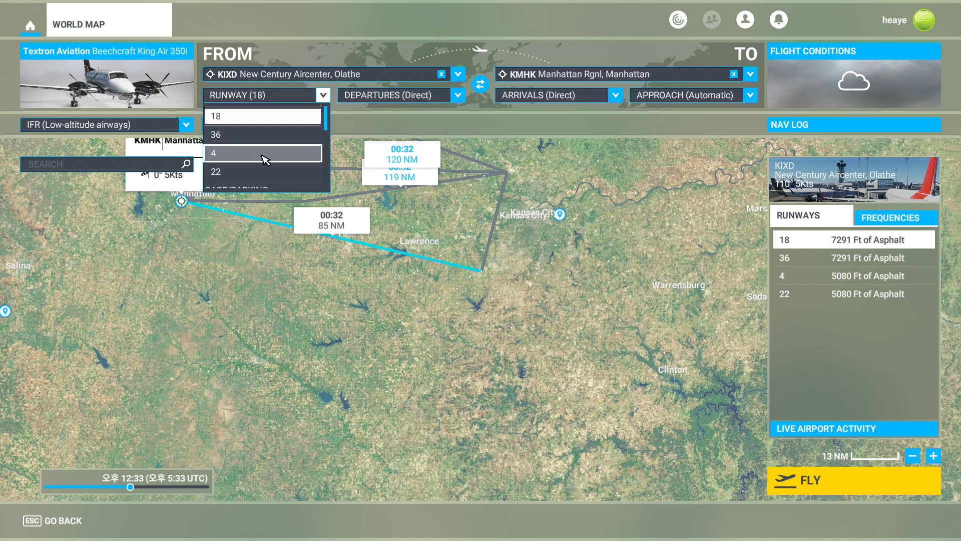
pyautogui.click(323, 95)
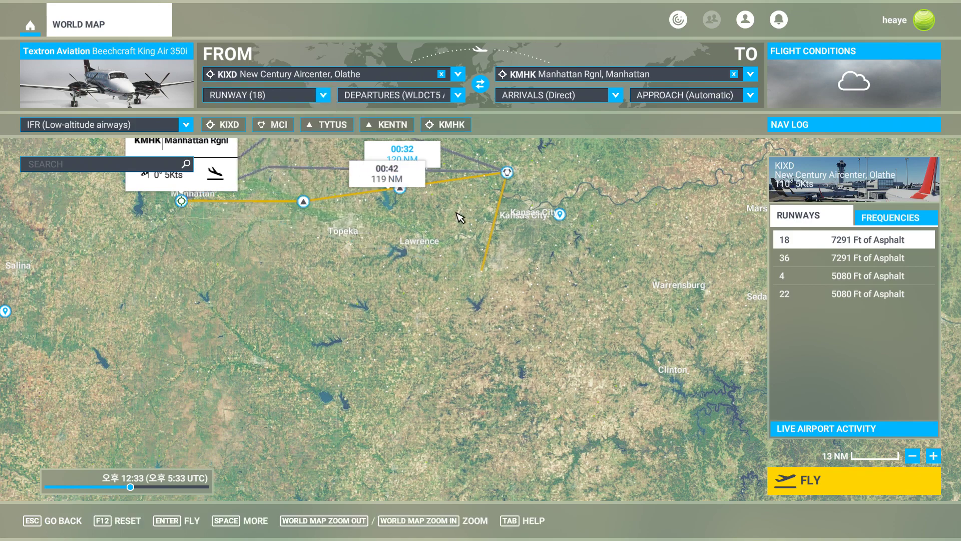
# Set the departure procedure back to Direct on the world map.
pyautogui.click(425, 96)
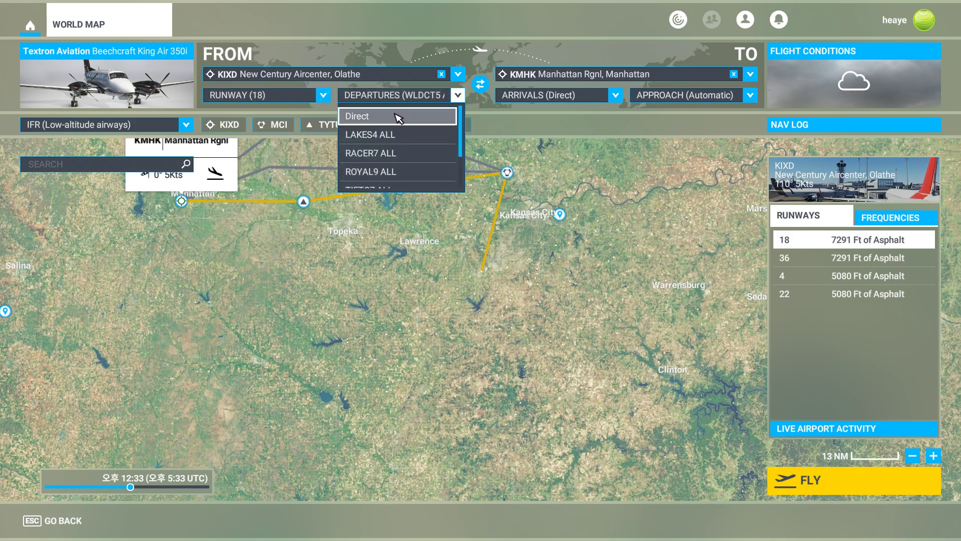
pyautogui.click(395, 116)
pyautogui.moveTo(254, 259); pyautogui.dragTo(439, 296)
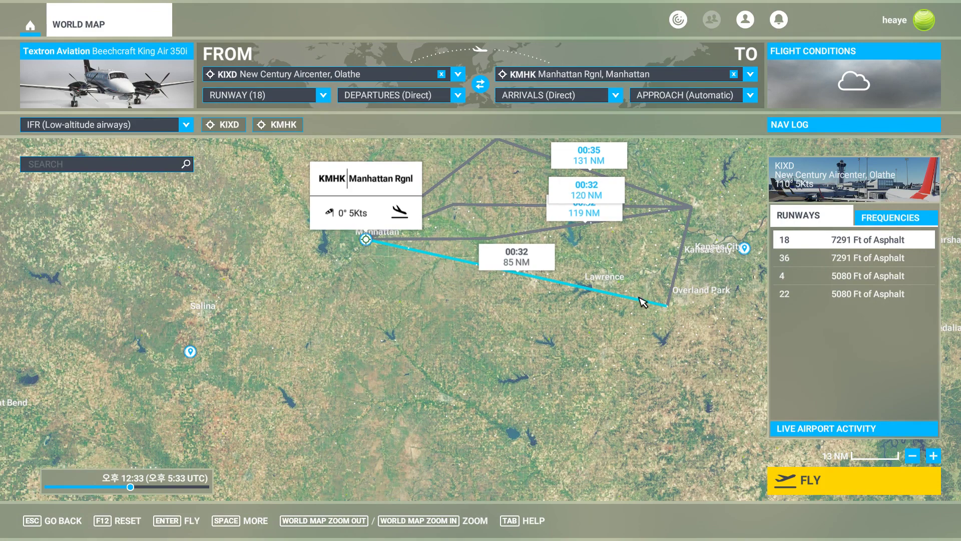
pyautogui.click(522, 315)
pyautogui.moveTo(404, 304); pyautogui.dragTo(573, 316)
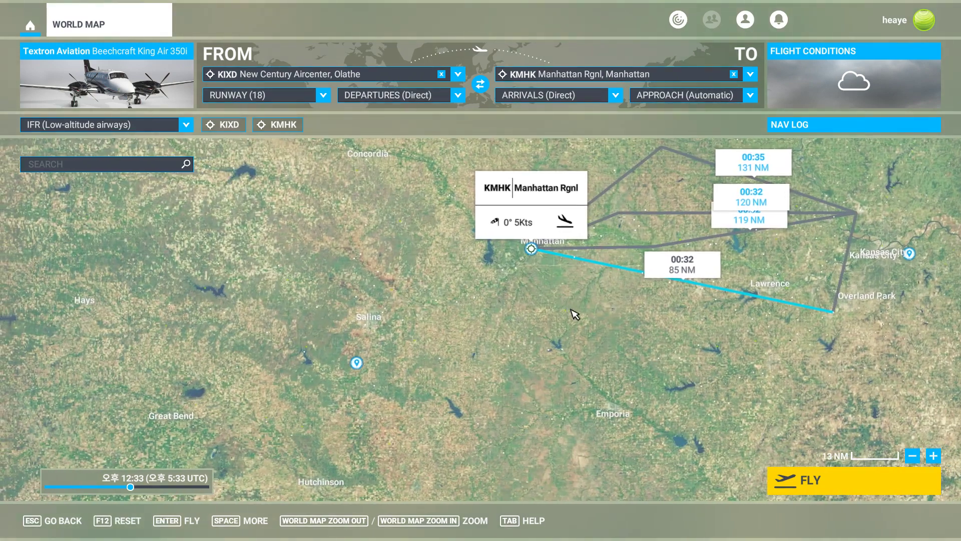
# Compare with the SkyVector route, then set the arrival approach to RNAV 21.
pyautogui.hotkey('alt', 'Tab')
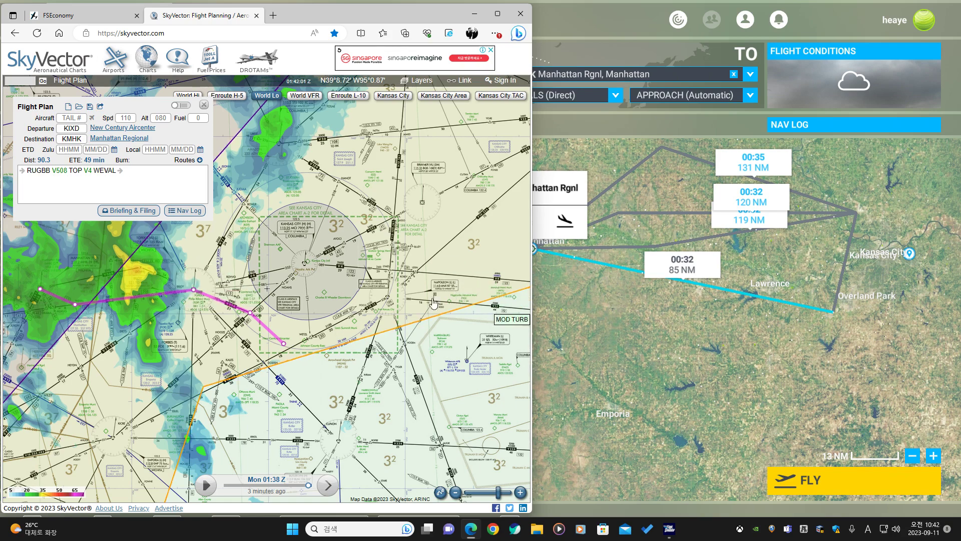
pyautogui.click(644, 309)
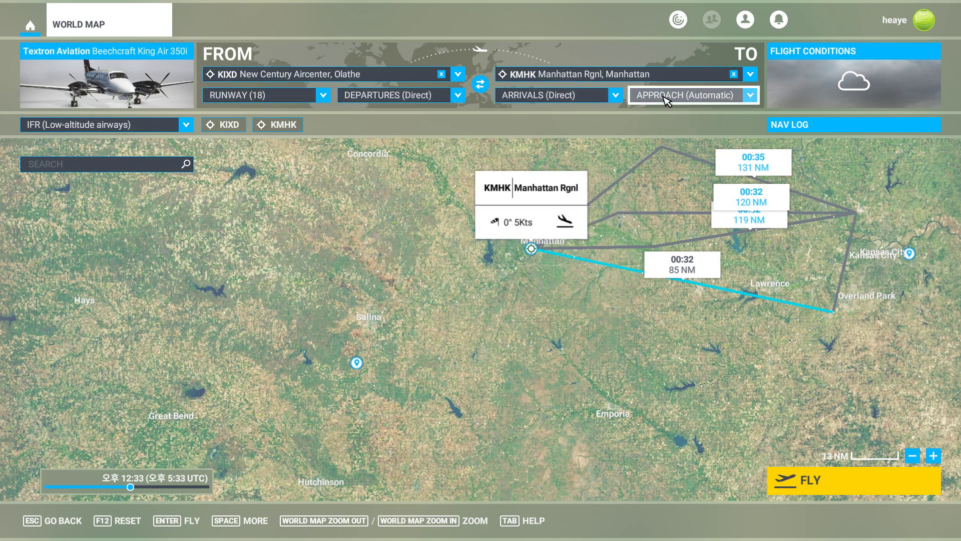
pyautogui.click(683, 95)
pyautogui.scroll(-3, 683, 167)
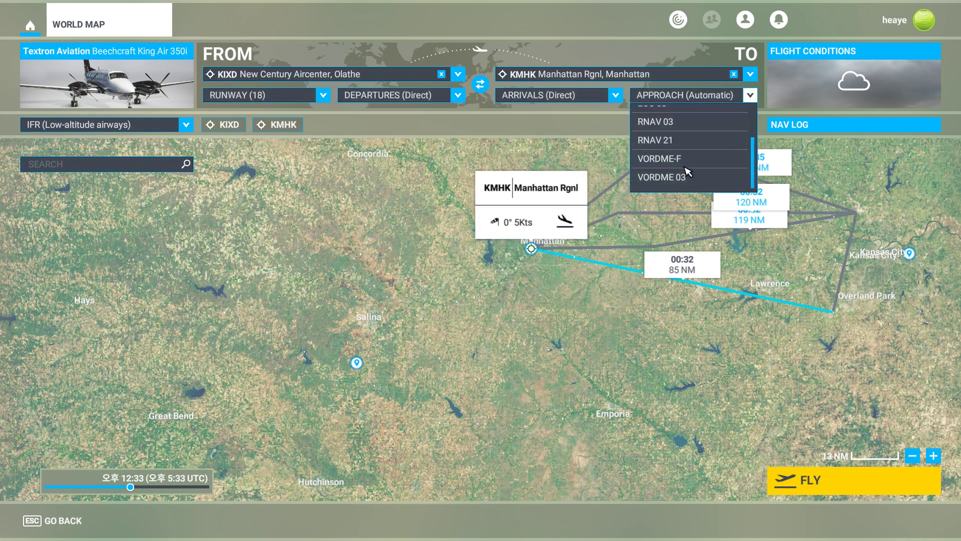
pyautogui.click(686, 142)
# Turn on the airspaces, navaids and fix and RNAV position report map filters.
pyautogui.moveTo(624, 275); pyautogui.dragTo(415, 267)
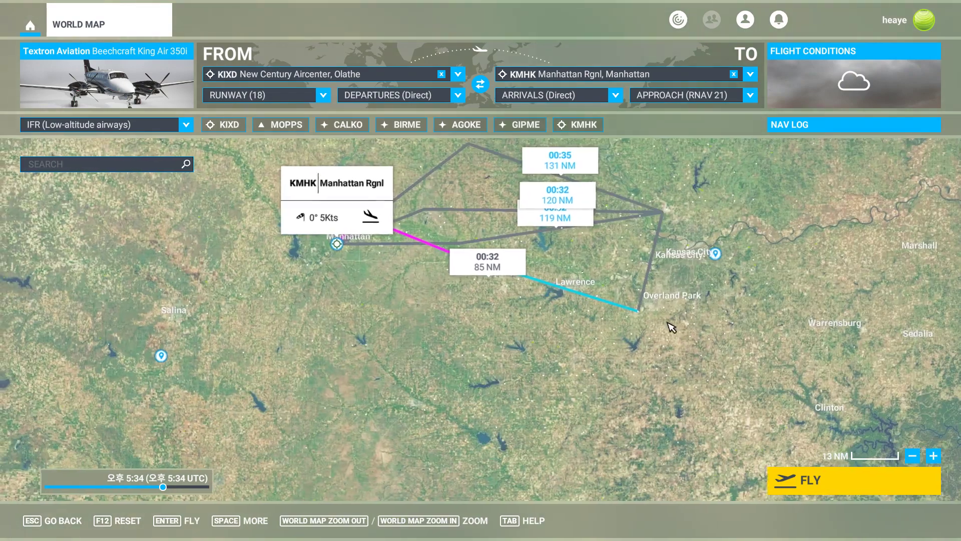
pyautogui.scroll(4, 437, 268)
pyautogui.moveTo(349, 261); pyautogui.dragTo(402, 316)
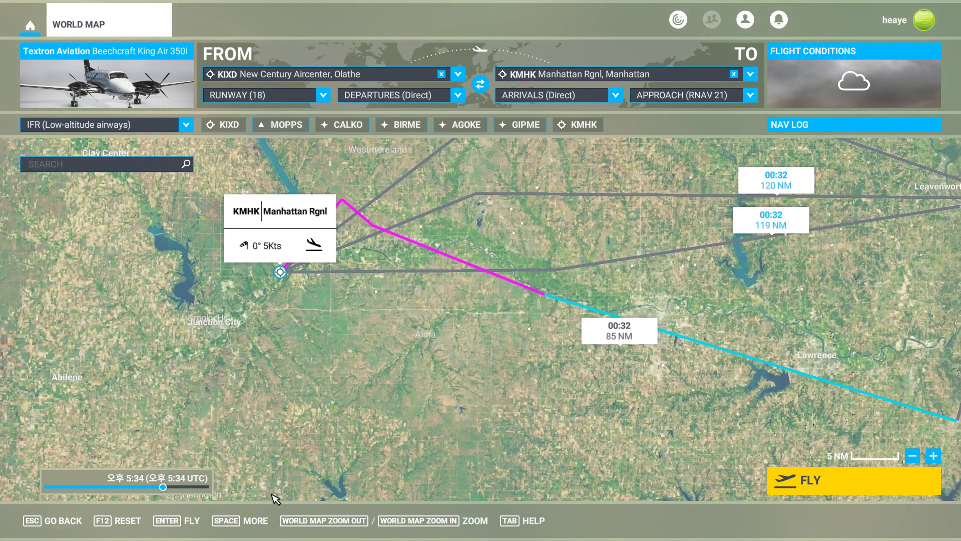
pyautogui.click(242, 521)
pyautogui.click(130, 521)
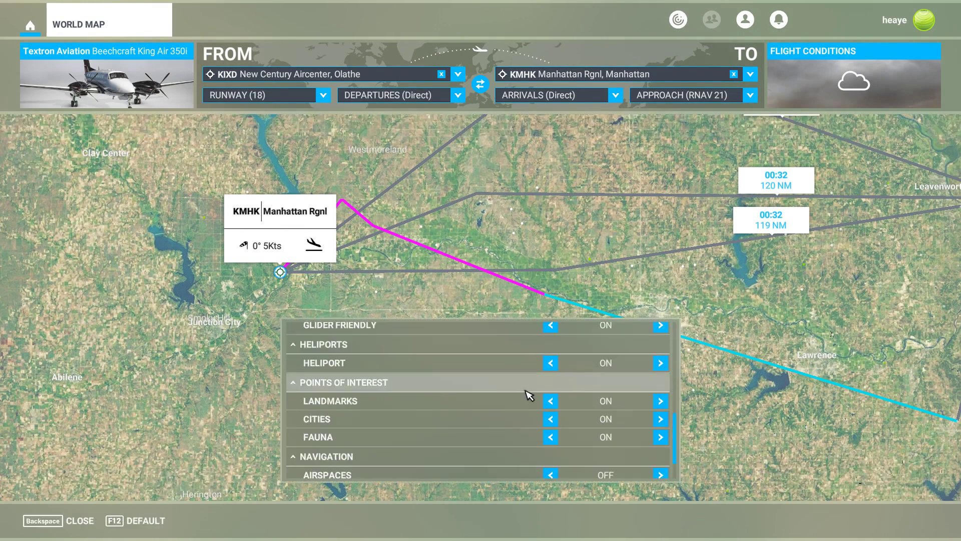
pyautogui.scroll(-1, 529, 396)
pyautogui.click(551, 431)
pyautogui.click(551, 448)
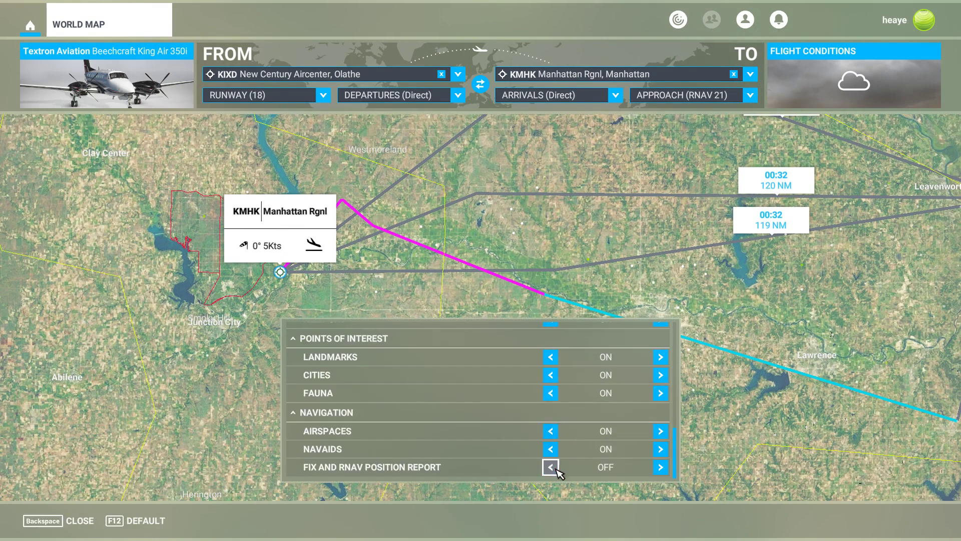
pyautogui.click(551, 468)
pyautogui.click(101, 512)
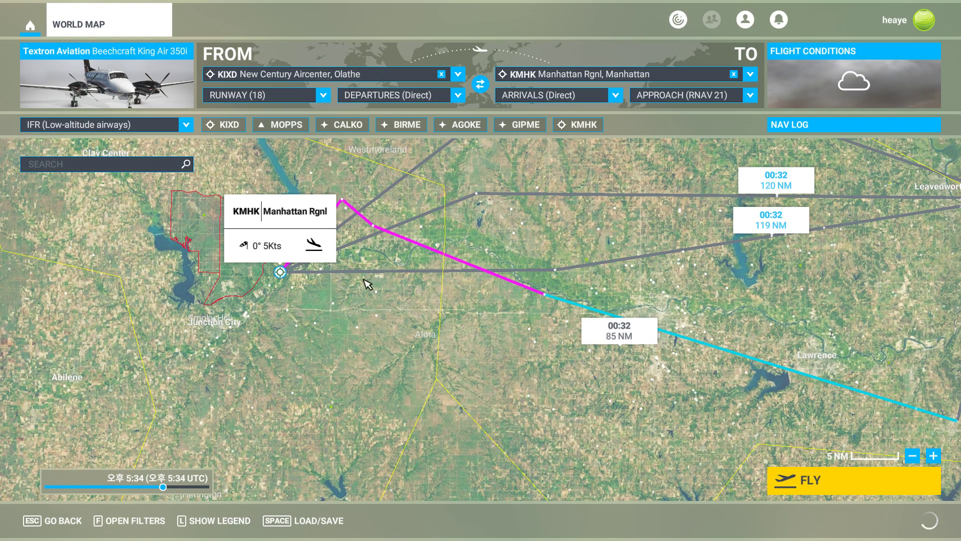
# Examine the planned route around the MOPPS waypoint and Manhattan on the world map.
pyautogui.scroll(-3, 481, 326)
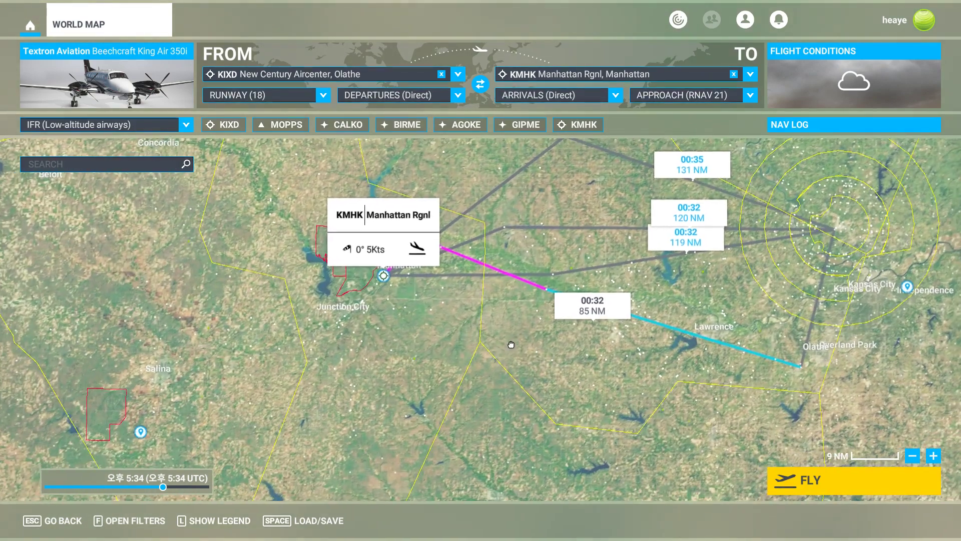
pyautogui.moveTo(511, 345); pyautogui.dragTo(528, 336)
pyautogui.hotkey('alt', 'Tab')
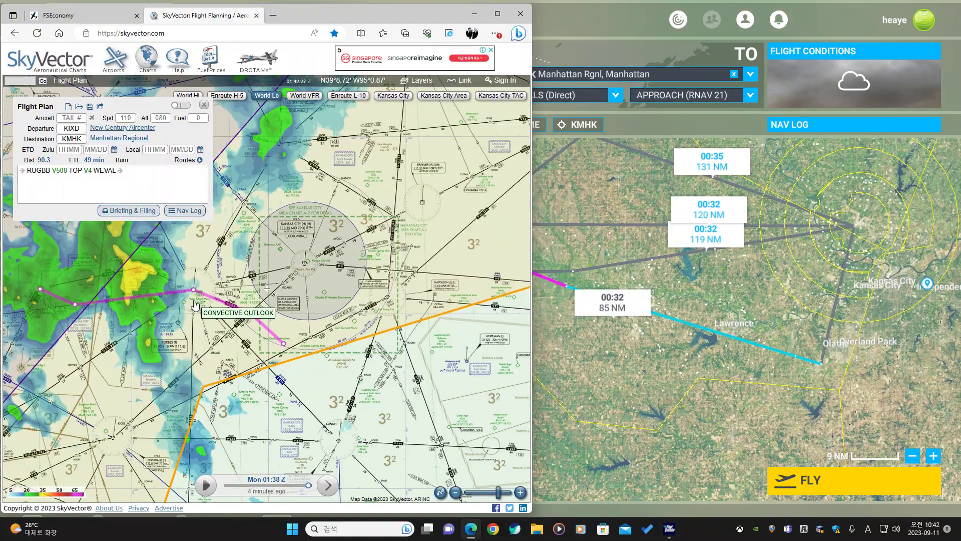
pyautogui.click(566, 296)
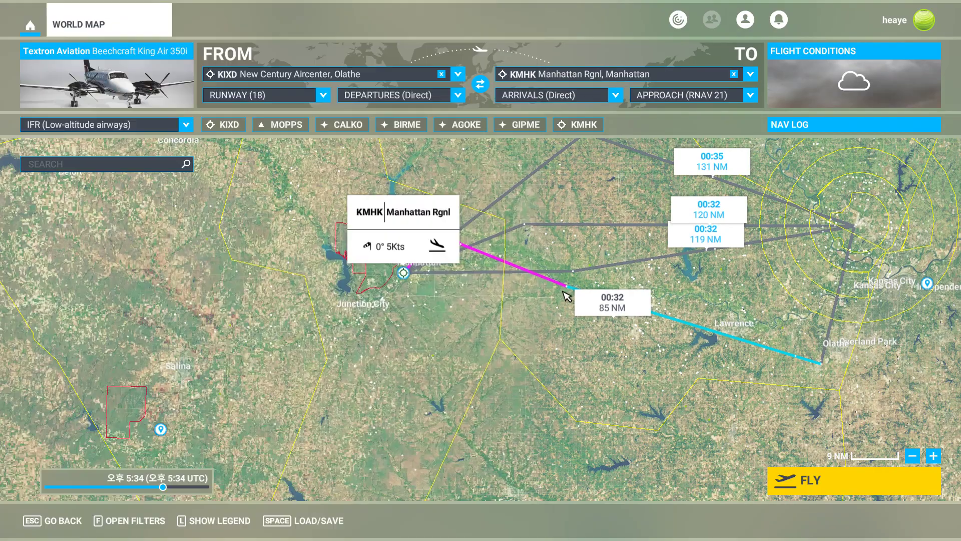
pyautogui.scroll(5, 566, 296)
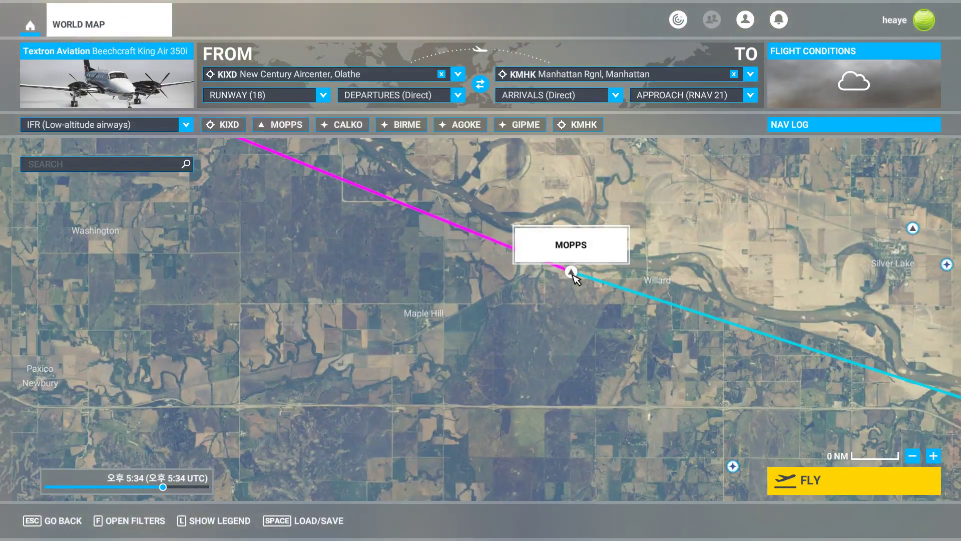
pyautogui.scroll(-6, 574, 277)
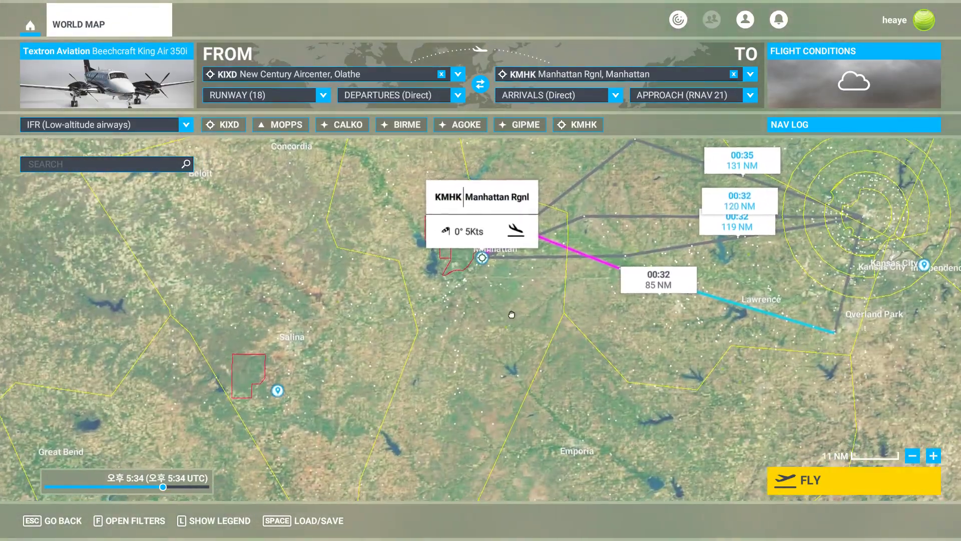
pyautogui.scroll(3, 706, 320)
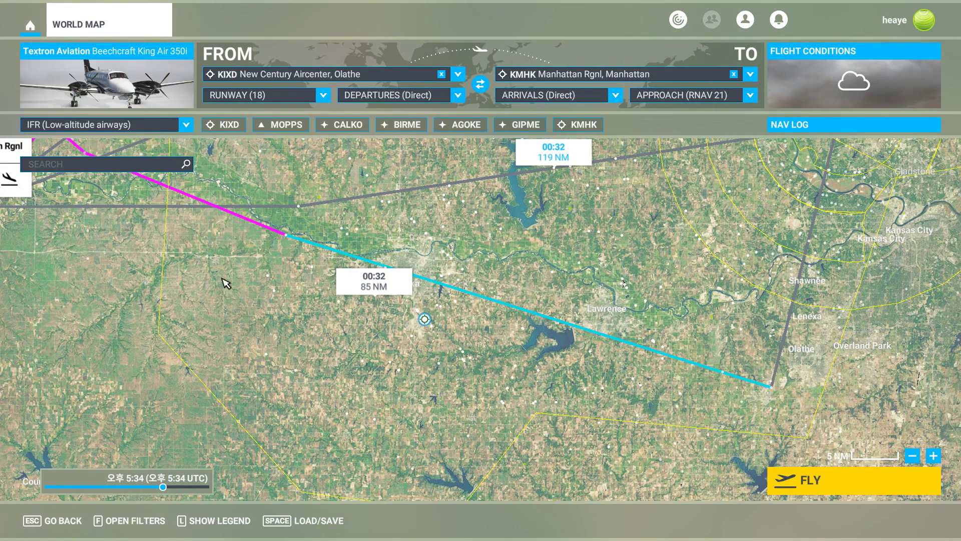
pyautogui.moveTo(226, 283); pyautogui.dragTo(372, 306)
pyautogui.scroll(-3, 443, 340)
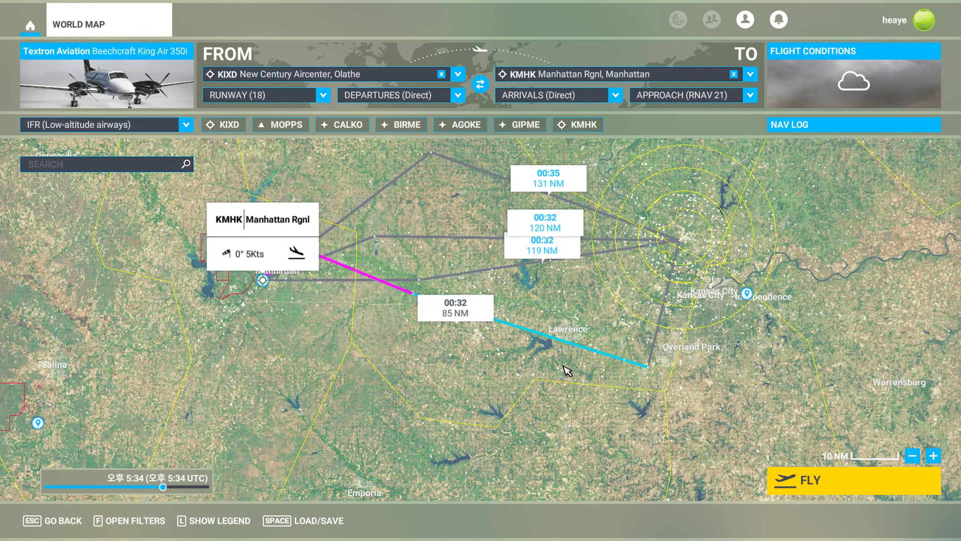
pyautogui.scroll(-1, 330, 359)
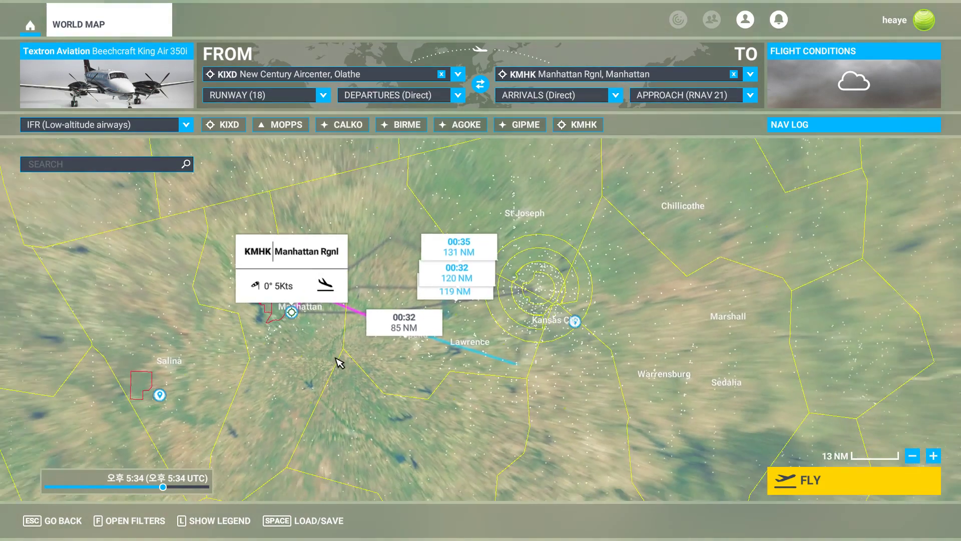
pyautogui.moveTo(337, 360); pyautogui.dragTo(560, 336)
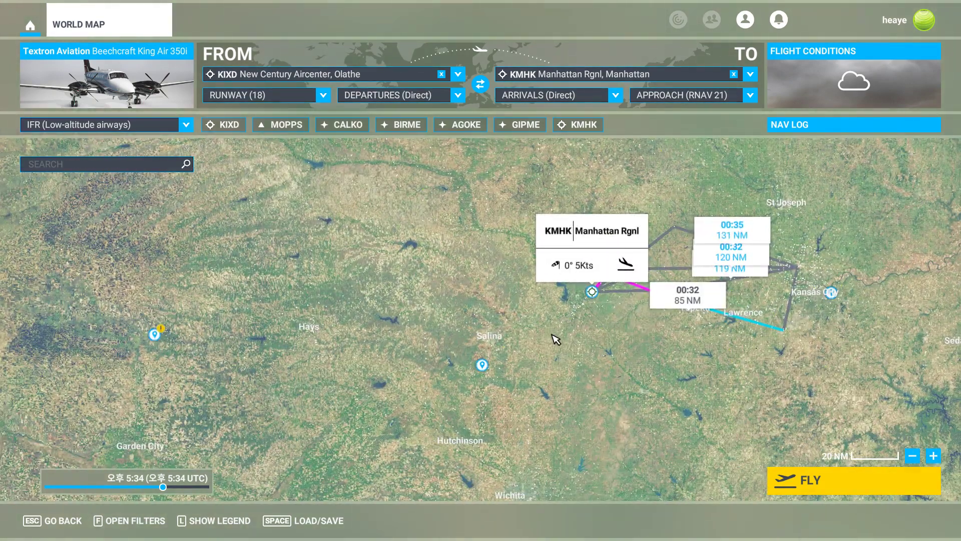
# Open the KMHK RNAV (GPS) RWY 21 approach chart in SkyVector and study its initial approach fixes.
pyautogui.hotkey('alt', 'Tab')
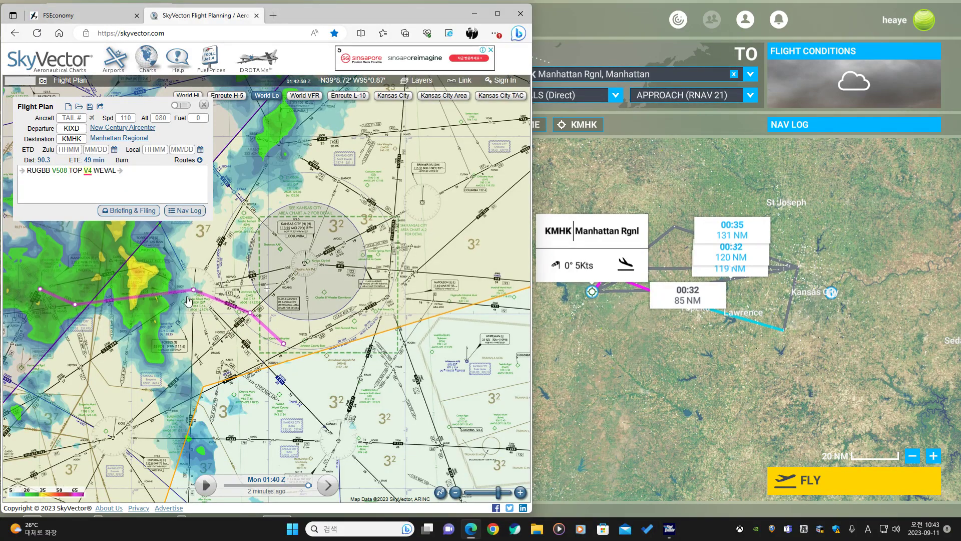
pyautogui.scroll(1, 175, 306)
pyautogui.moveTo(134, 329); pyautogui.dragTo(210, 317)
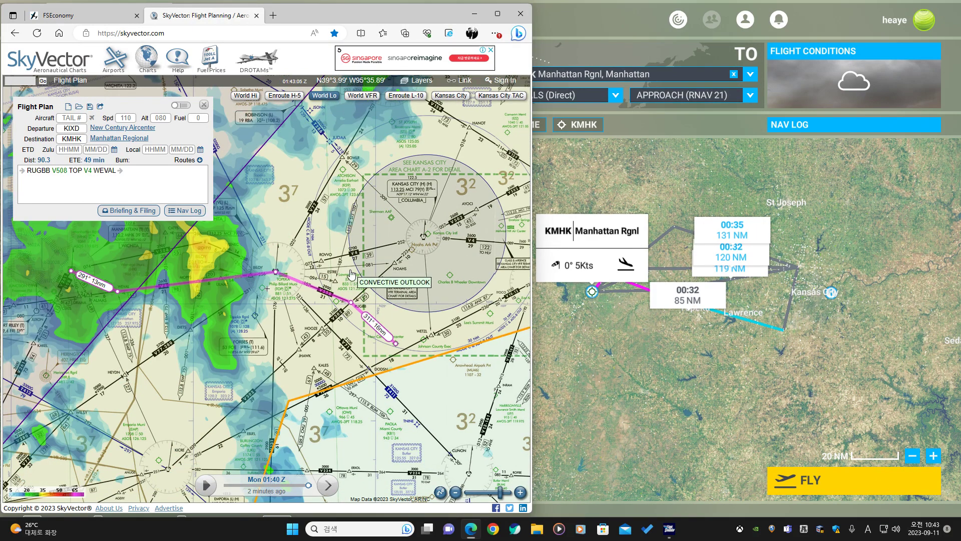
pyautogui.scroll(1, 118, 294)
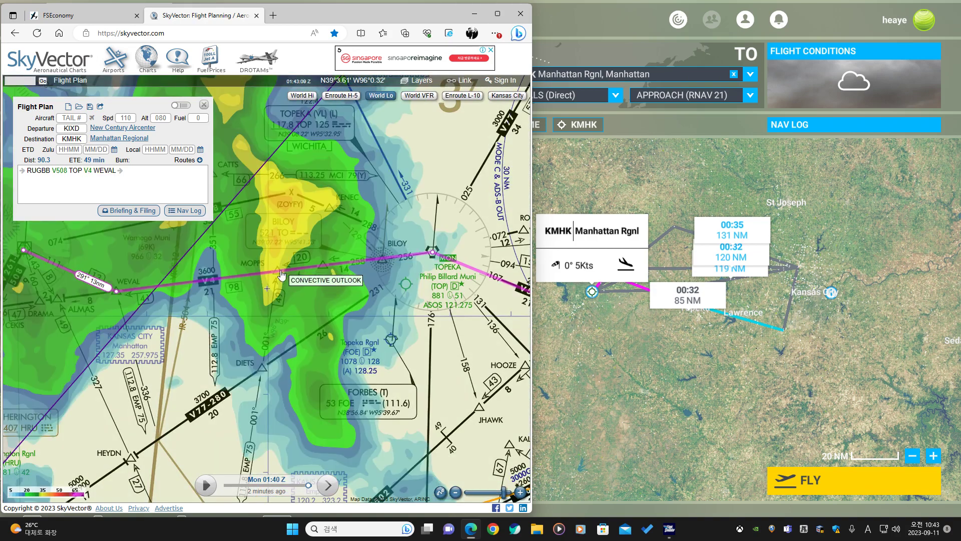
pyautogui.moveTo(143, 140)
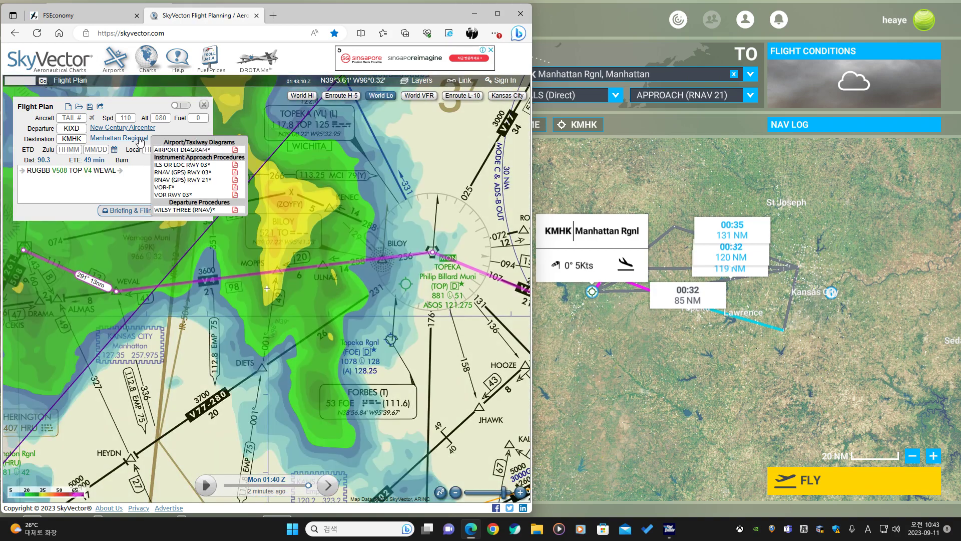
pyautogui.click(190, 179)
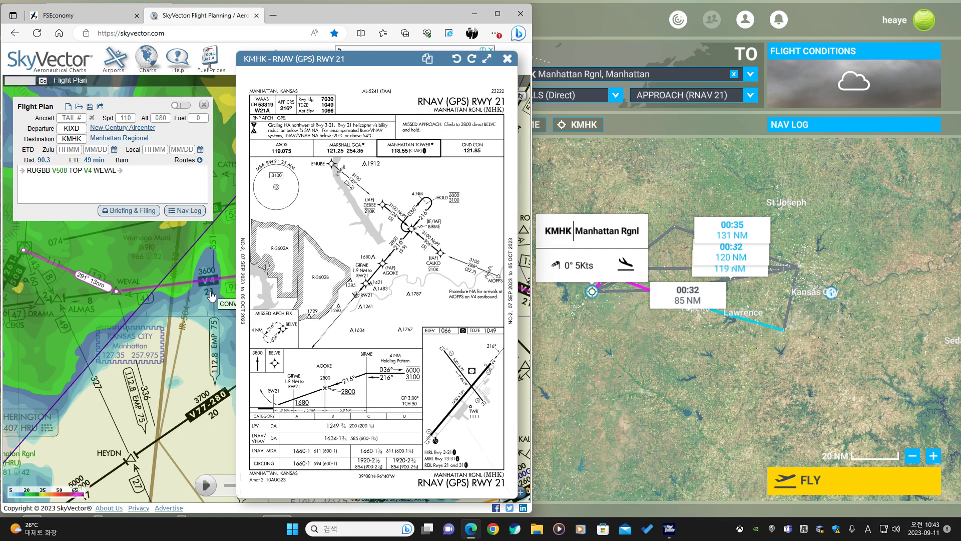
pyautogui.scroll(5, 498, 281)
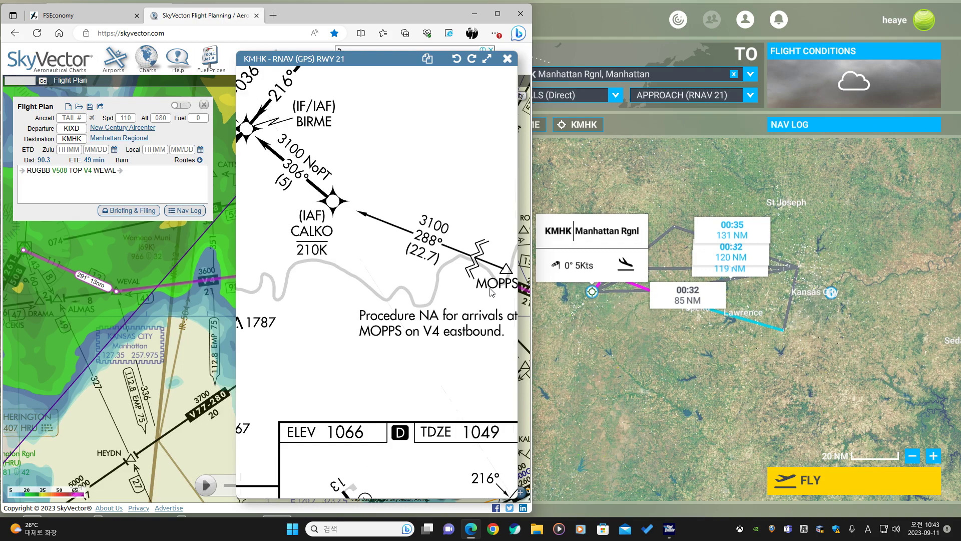
pyautogui.scroll(-5, 492, 293)
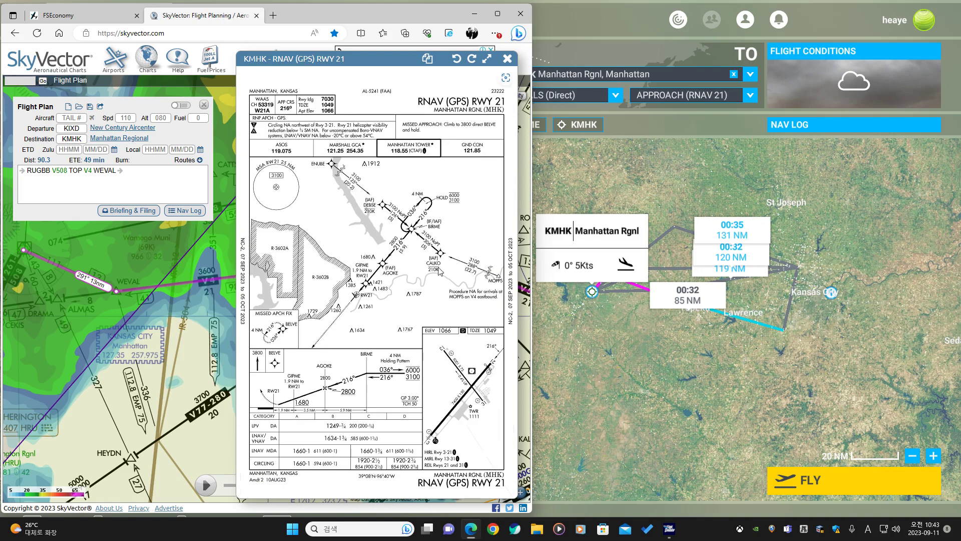
pyautogui.scroll(3, 425, 253)
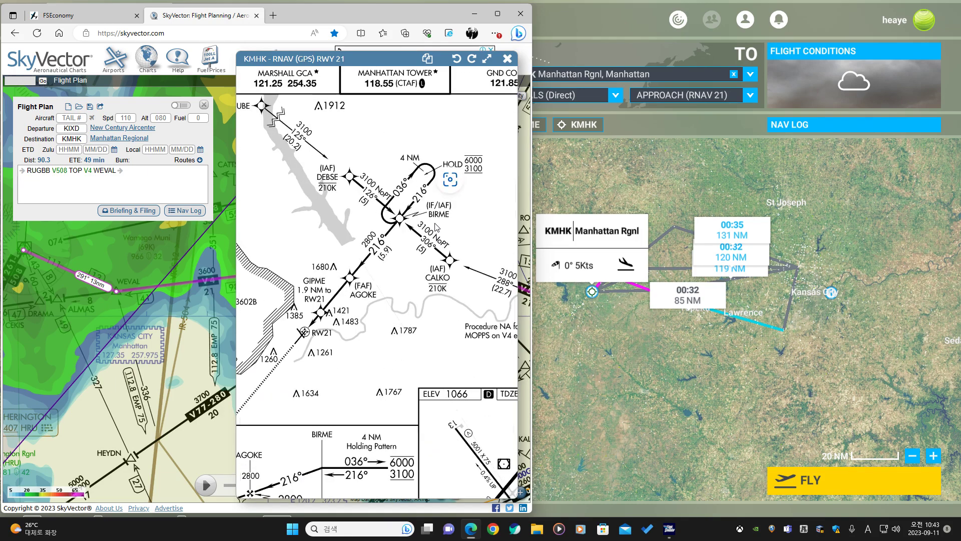
# Append CALKO and BIRME to the end of the SkyVector route, then close the approach chart.
pyautogui.click(161, 175)
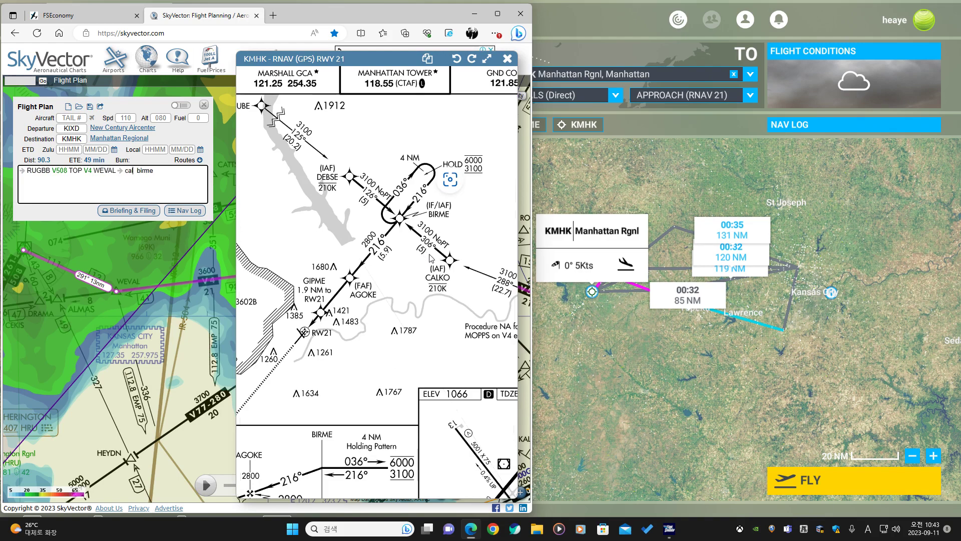
pyautogui.write('o')
pyautogui.press('Return')
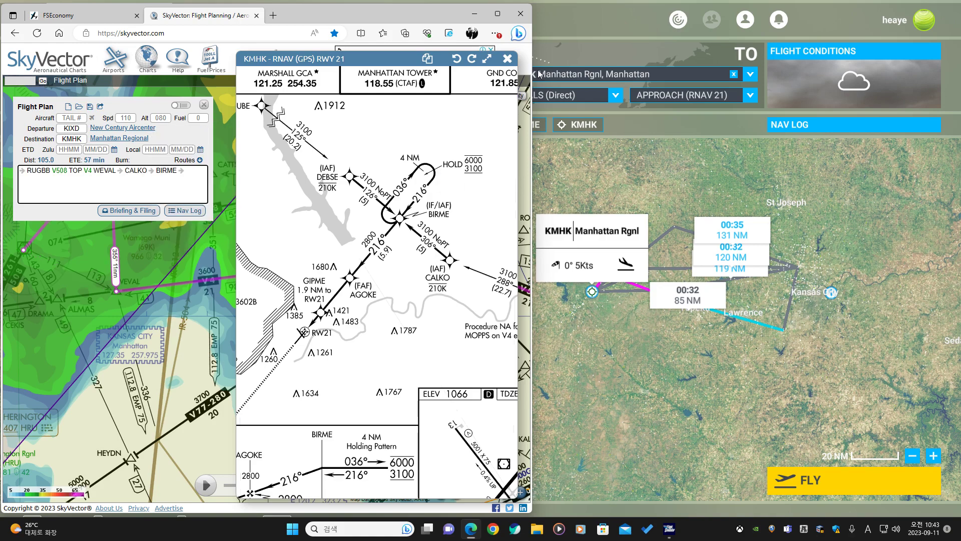
pyautogui.scroll(-3, 449, 150)
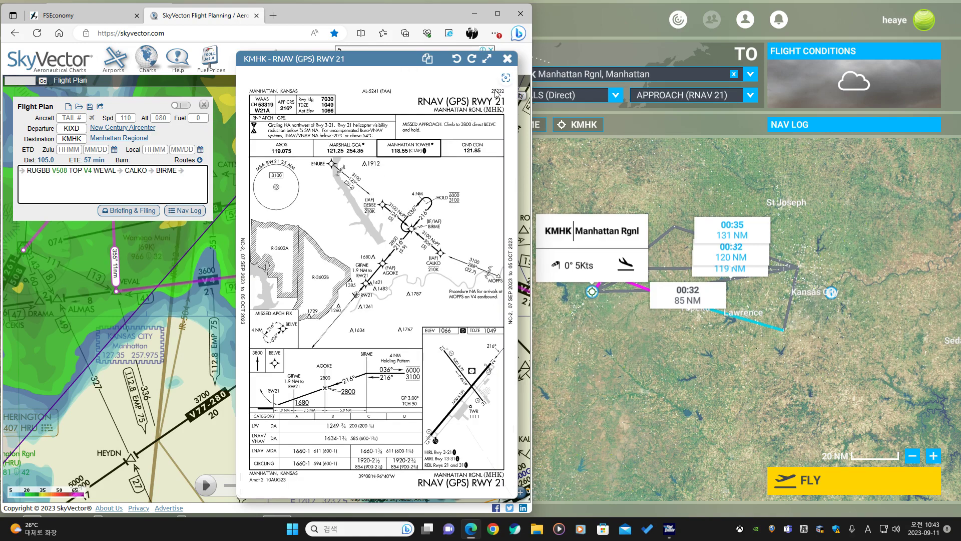
pyautogui.click(509, 61)
# Reroute the route through MOPPS instead of WEVAL on the chart.
pyautogui.moveTo(258, 237); pyautogui.dragTo(311, 315)
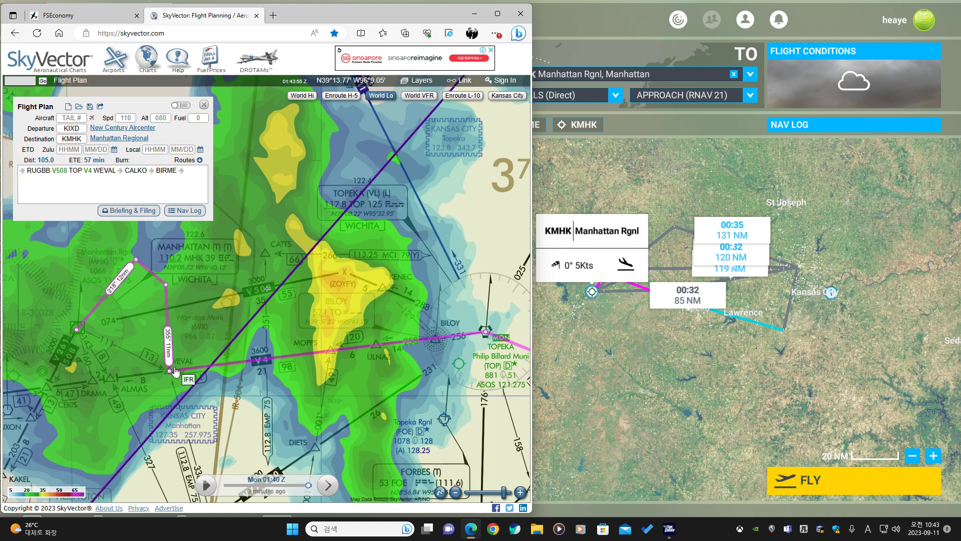
pyautogui.moveTo(169, 371); pyautogui.dragTo(329, 352)
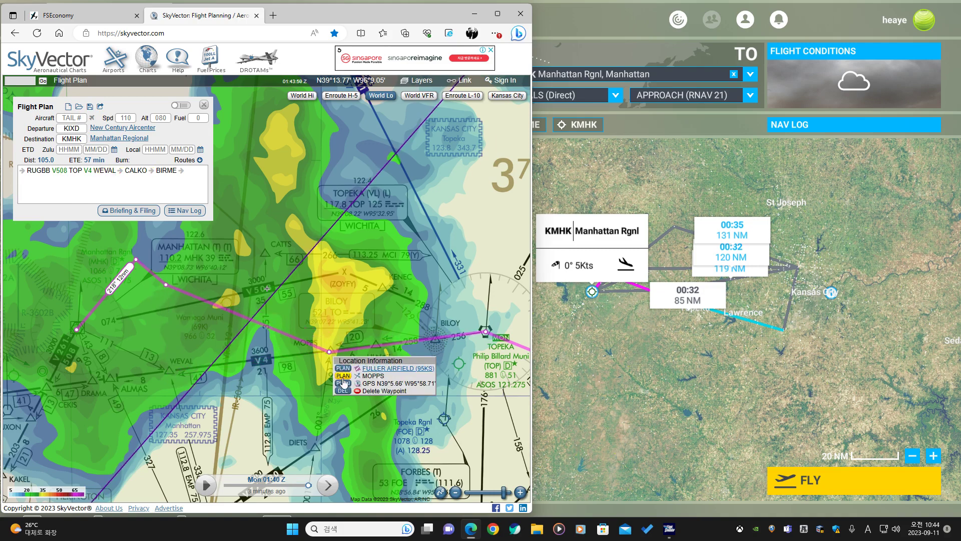
pyautogui.click(343, 376)
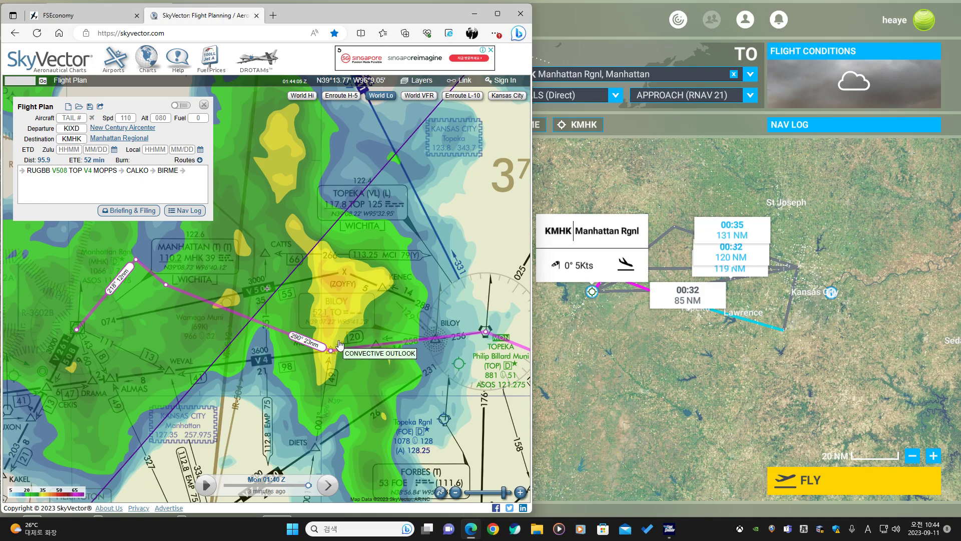
pyautogui.scroll(-1, 341, 356)
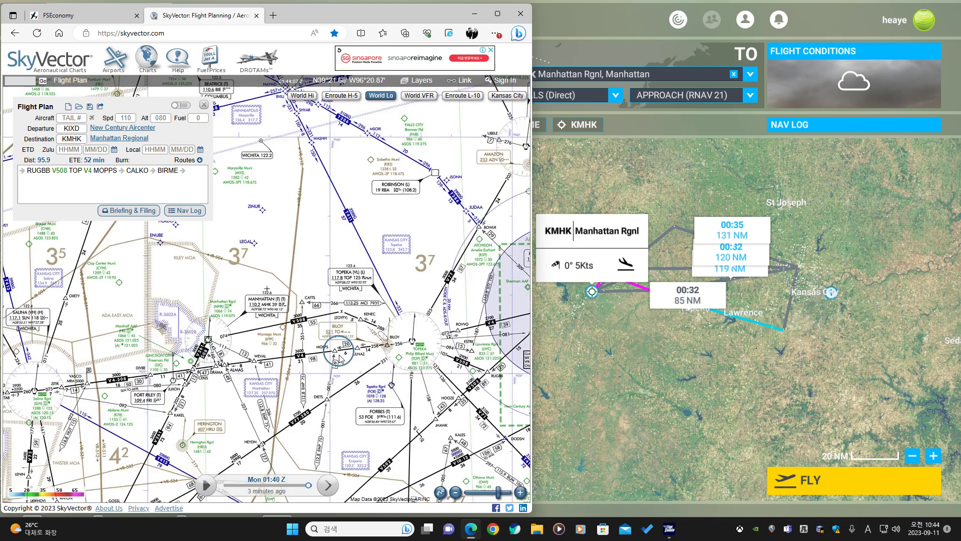
# Examine the planned route between Topeka and the Kansas City area on the SkyVector chart.
pyautogui.moveTo(341, 356); pyautogui.dragTo(153, 341)
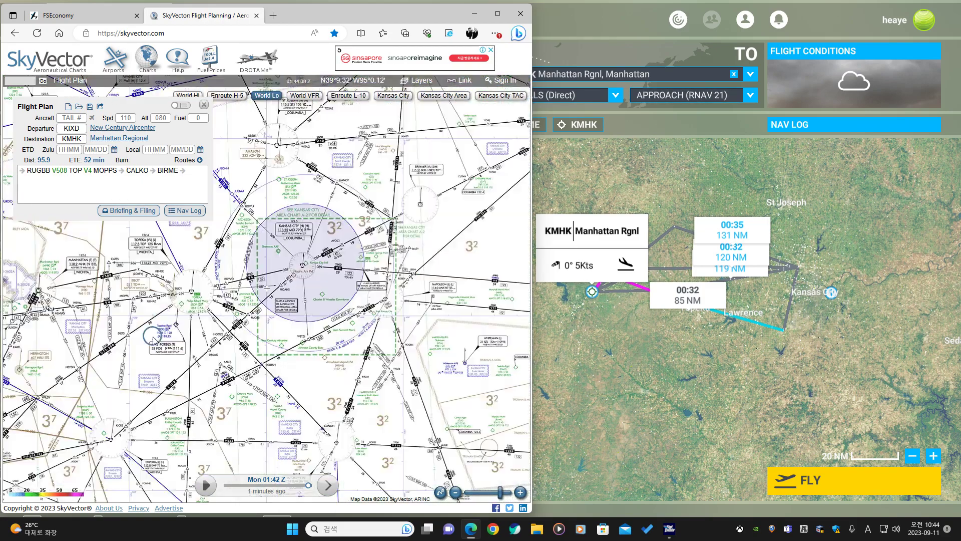
pyautogui.scroll(1, 153, 341)
pyautogui.moveTo(127, 300); pyautogui.dragTo(196, 310)
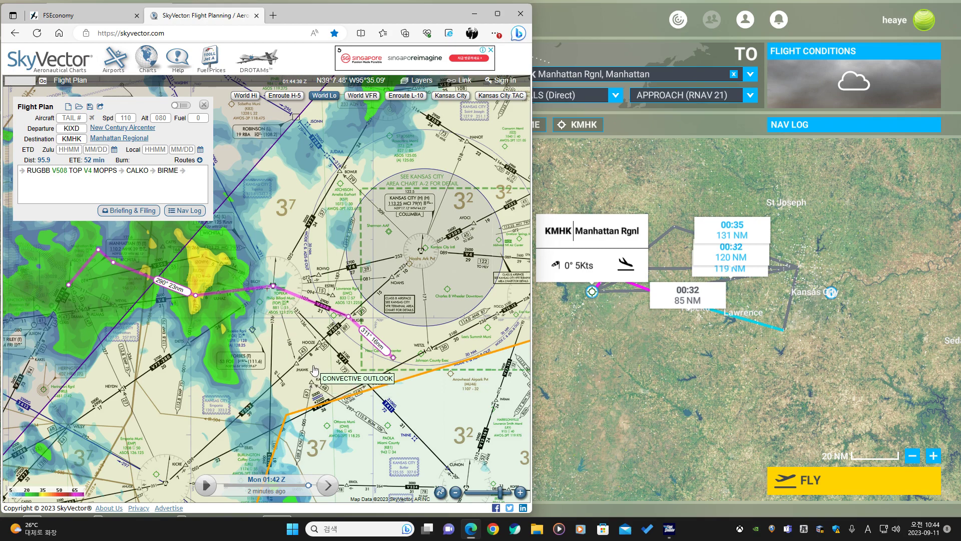
pyautogui.moveTo(313, 367); pyautogui.dragTo(300, 370)
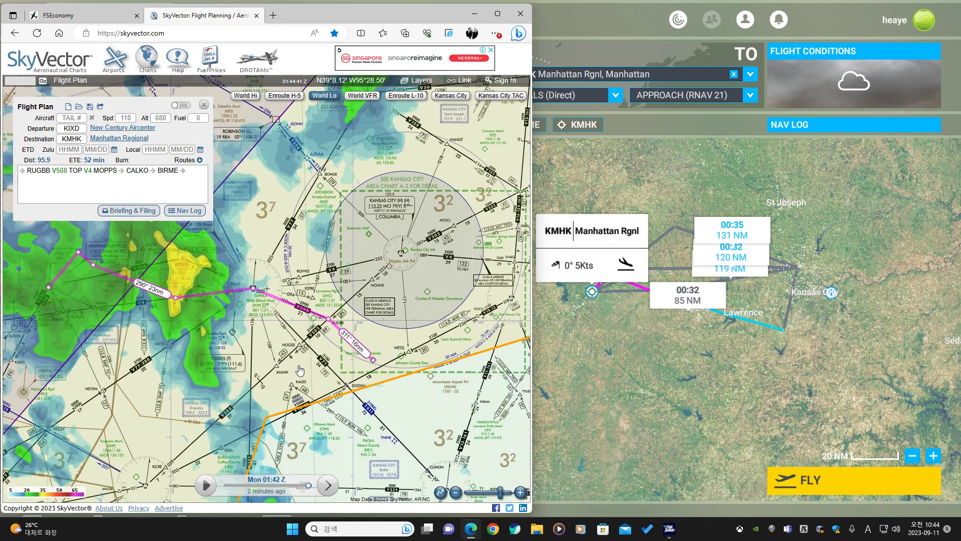
pyautogui.scroll(-1, 298, 369)
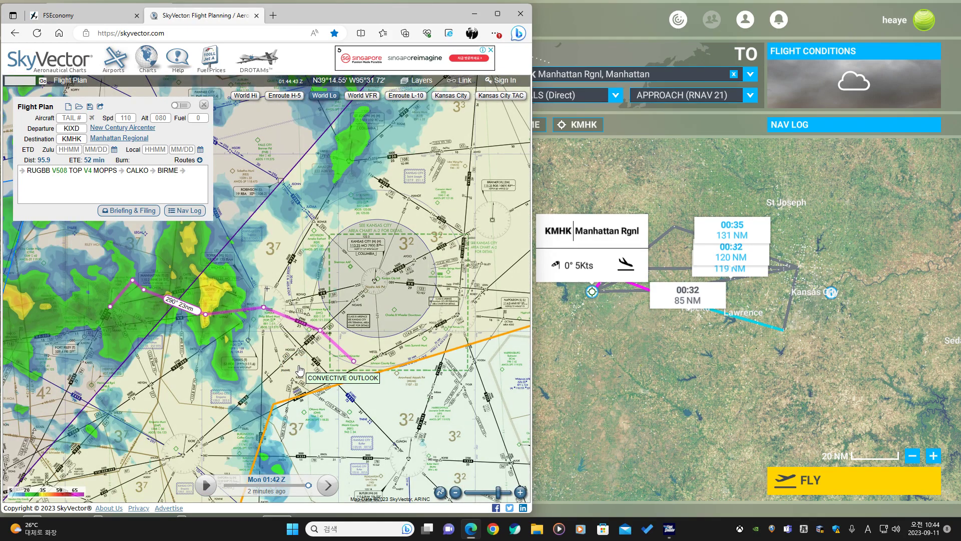
pyautogui.moveTo(300, 371); pyautogui.dragTo(247, 361)
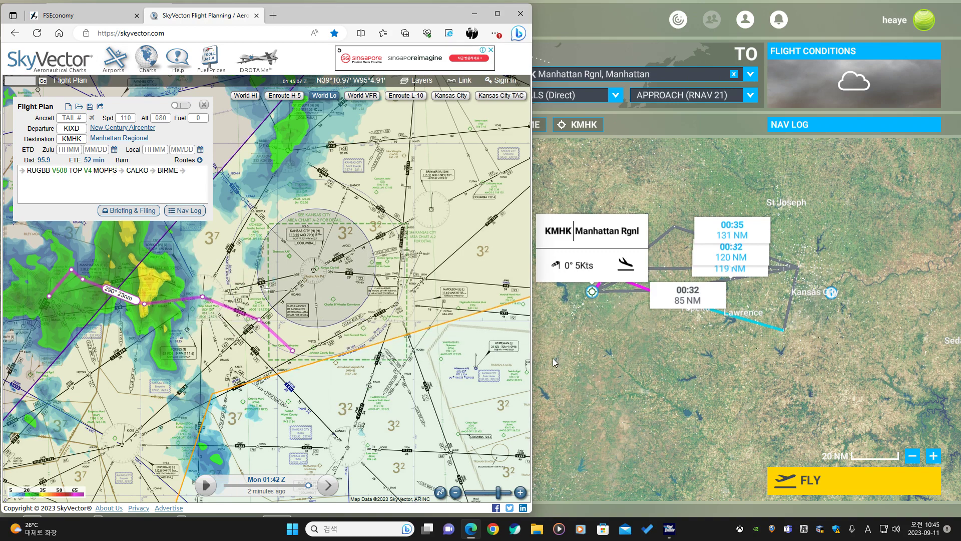
# Search the world map for TOP and add the TOP VORTAC to the flight plan.
pyautogui.click(660, 338)
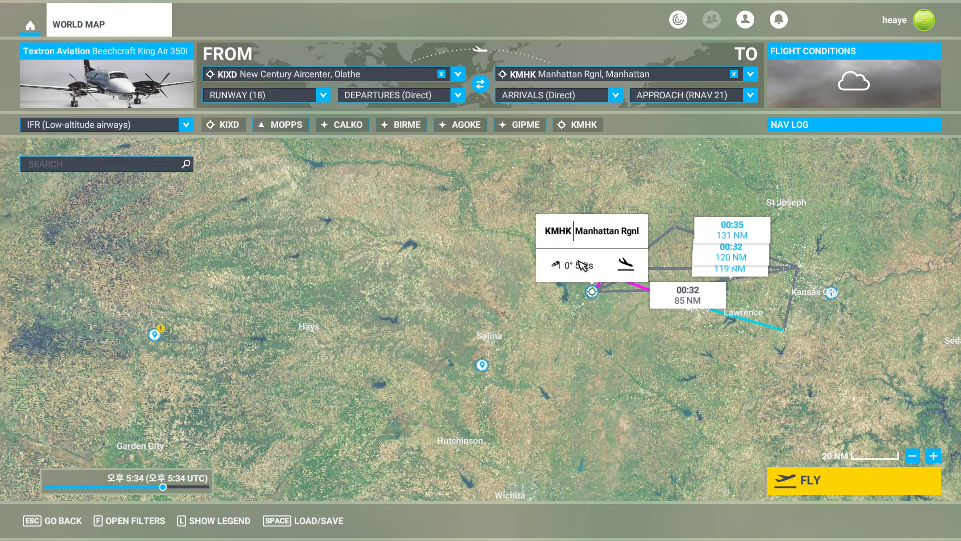
pyautogui.hotkey('alt', 'Tab')
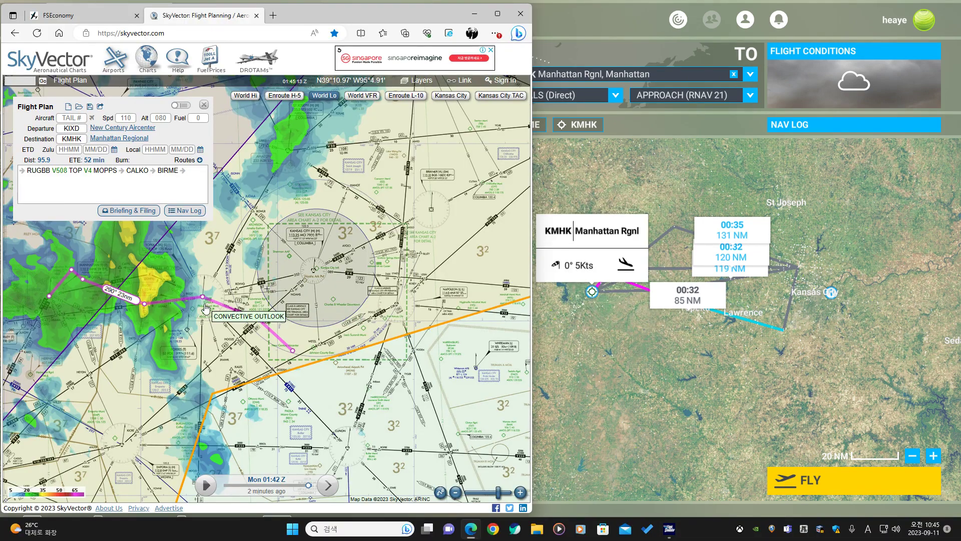
pyautogui.click(623, 356)
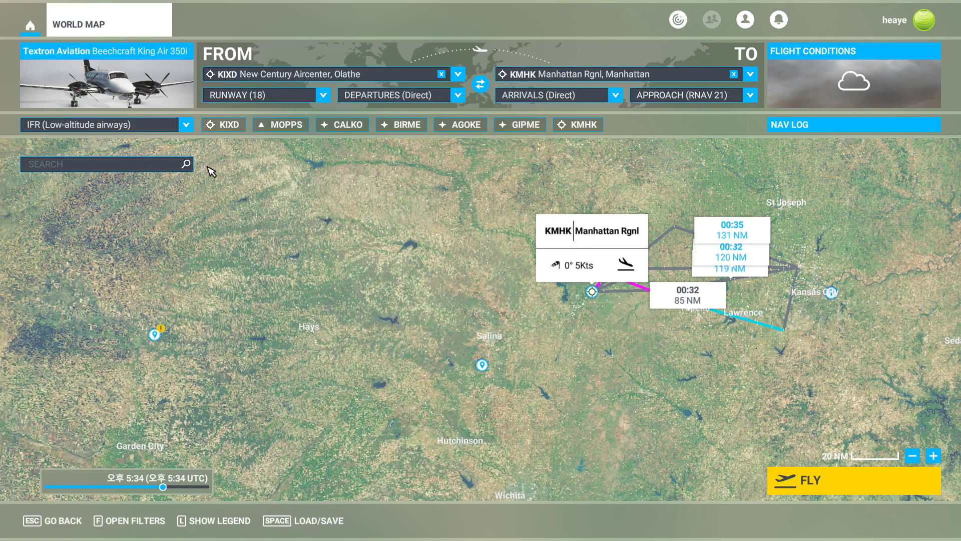
pyautogui.click(147, 171)
pyautogui.write('top')
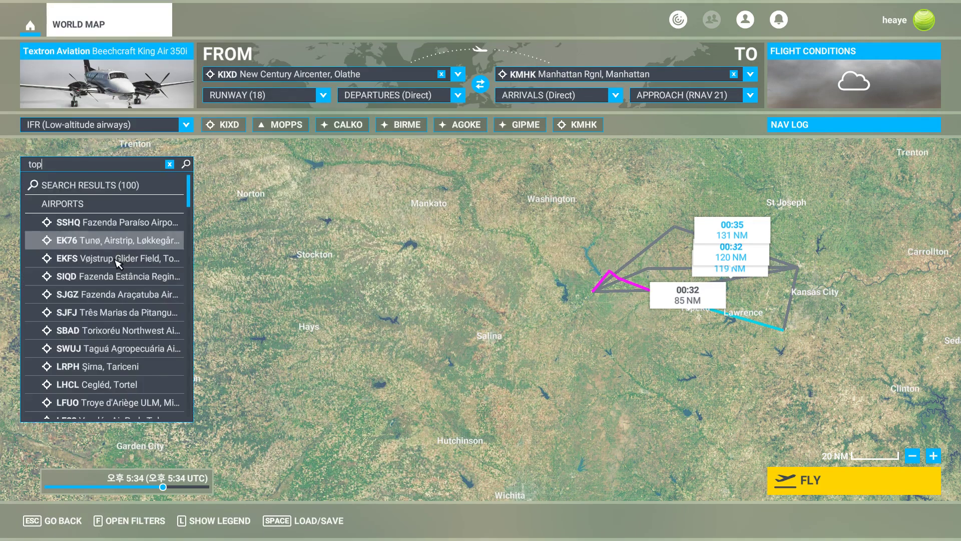
pyautogui.scroll(-10, 114, 280)
pyautogui.scroll(-10, 114, 288)
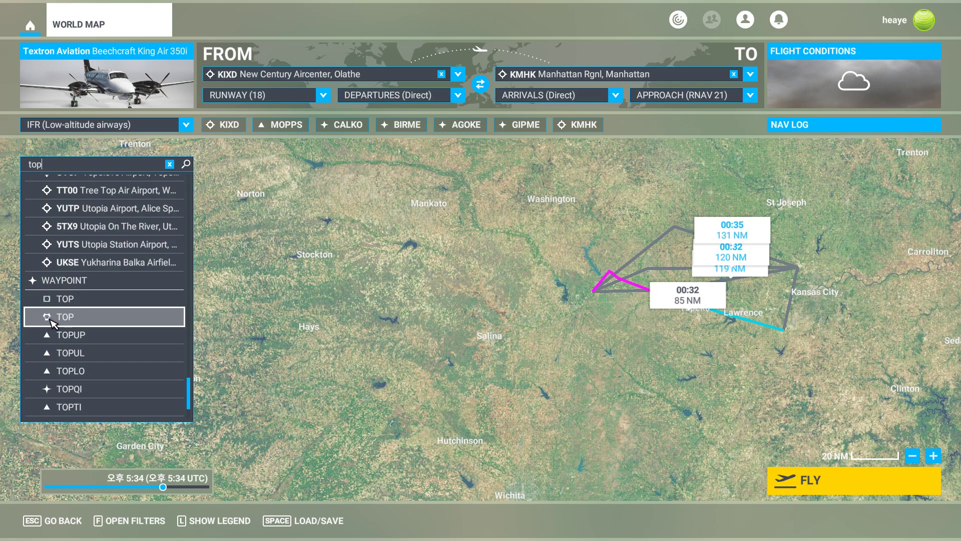
pyautogui.click(70, 317)
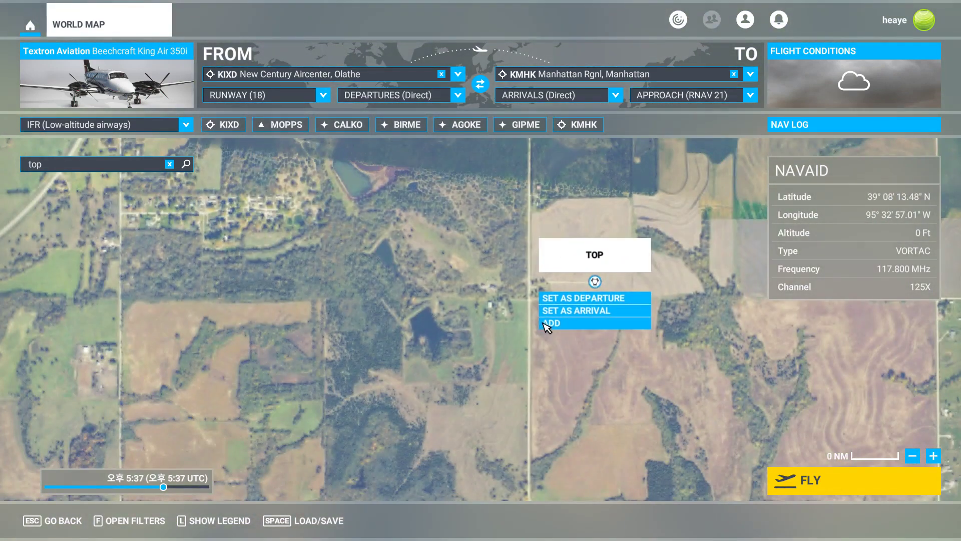
pyautogui.click(548, 323)
# Add the RUGBB waypoint near Lawrence to the world map flight plan after KIXD.
pyautogui.scroll(-5, 545, 382)
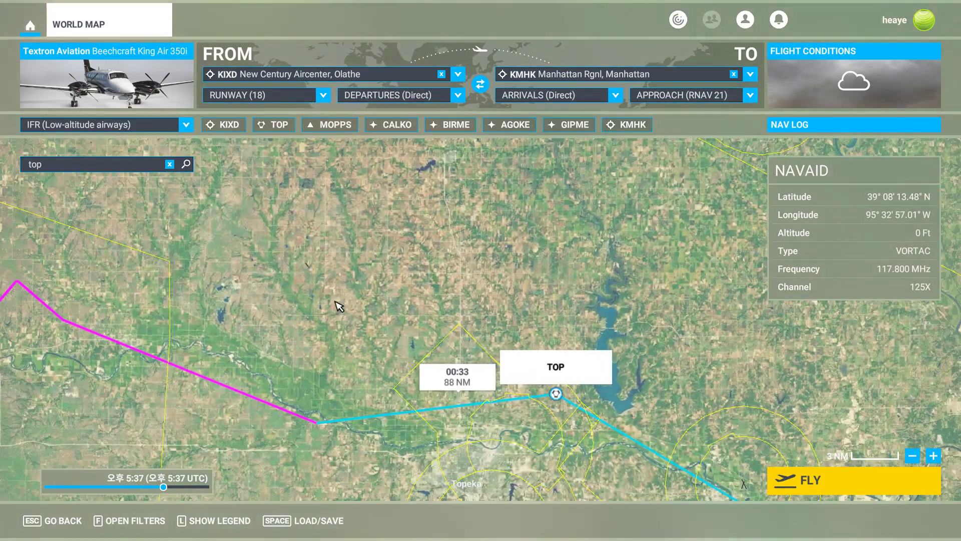
pyautogui.click(170, 164)
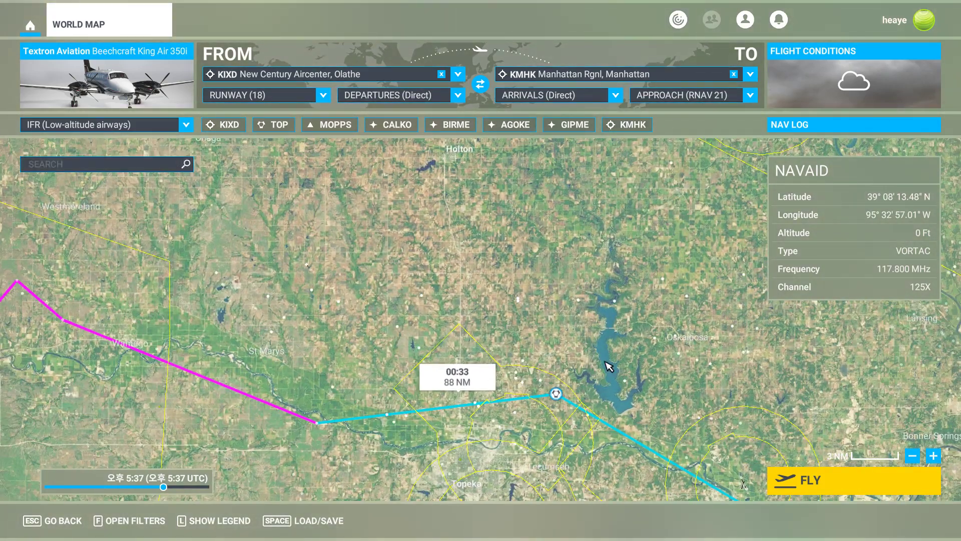
pyautogui.moveTo(719, 405); pyautogui.dragTo(440, 210)
pyautogui.scroll(5, 516, 295)
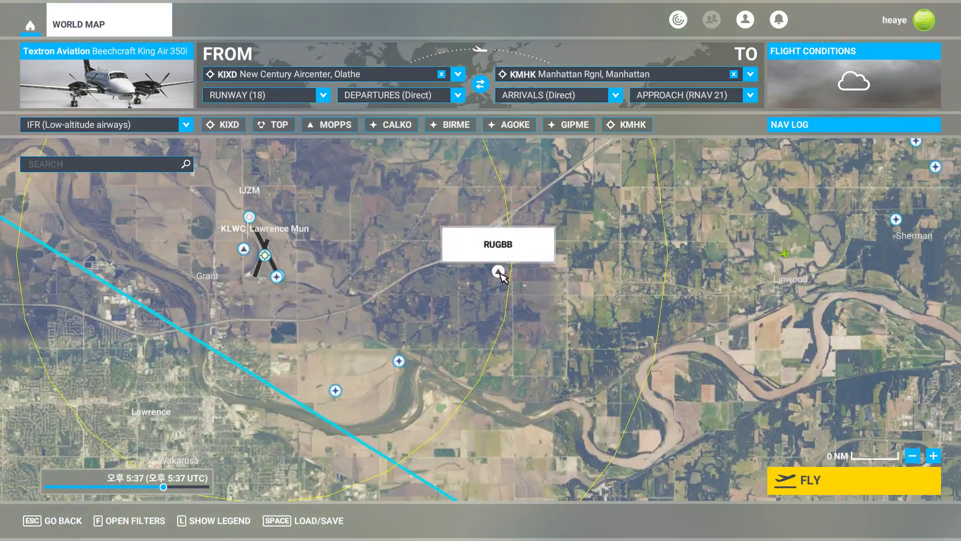
pyautogui.click(500, 274)
pyautogui.click(499, 317)
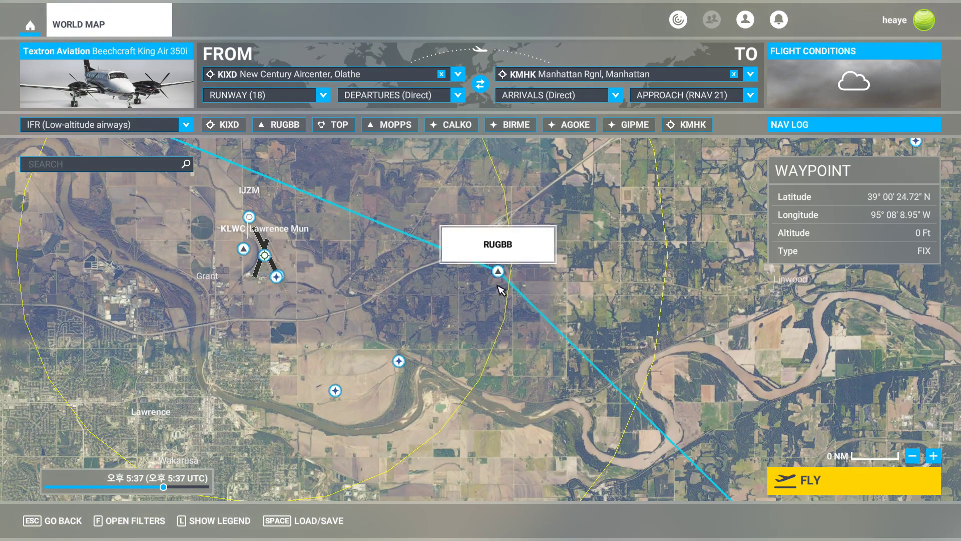
# Set the world map time of day to about 10:41 AM local.
pyautogui.scroll(-6, 508, 294)
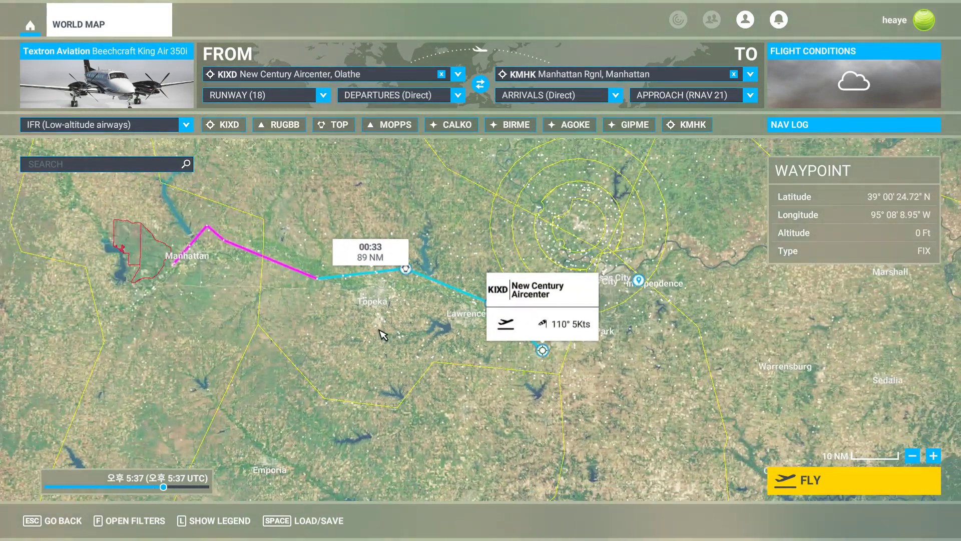
pyautogui.moveTo(290, 323); pyautogui.dragTo(455, 337)
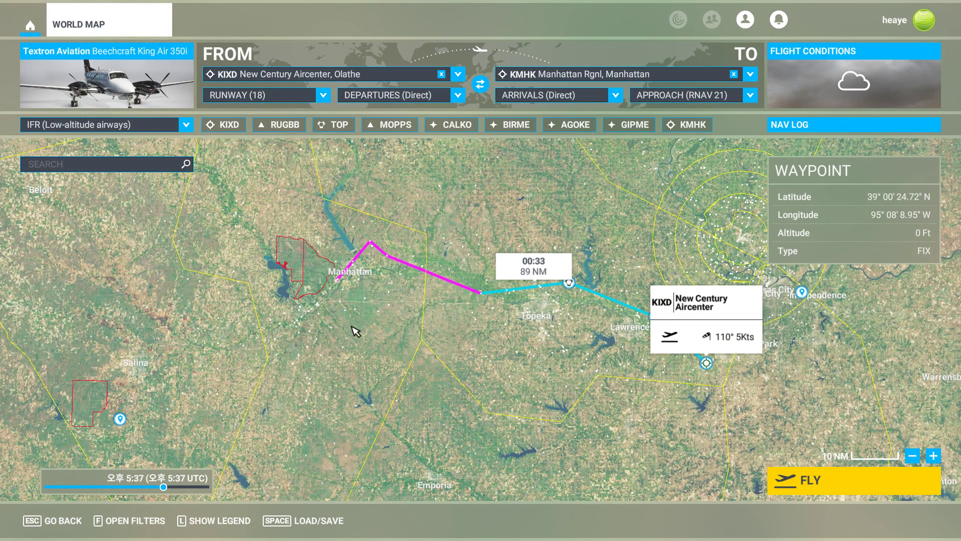
pyautogui.click(118, 487)
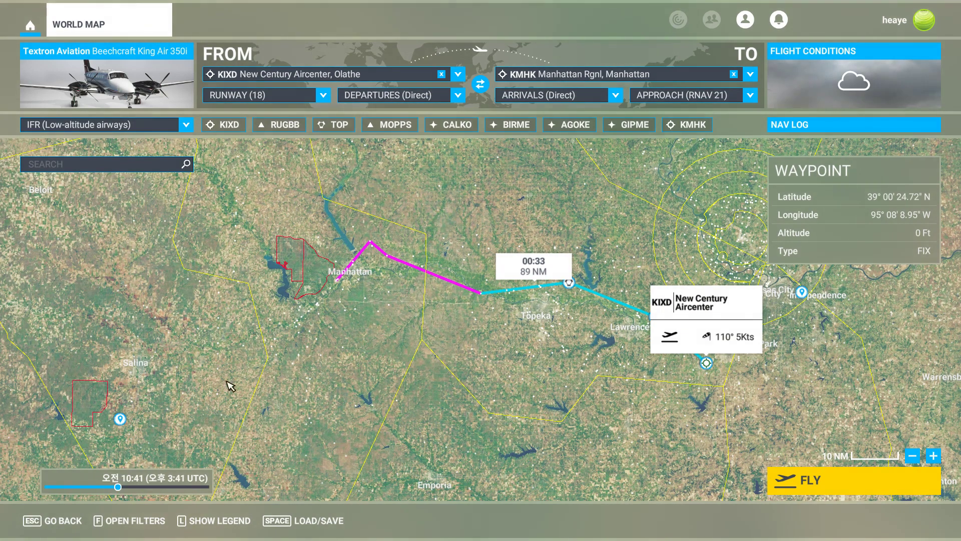
# Start a new SkyVector flight plan with departure KMHK and destination 4D9 Alma Municipal.
pyautogui.hotkey('alt', 'Tab')
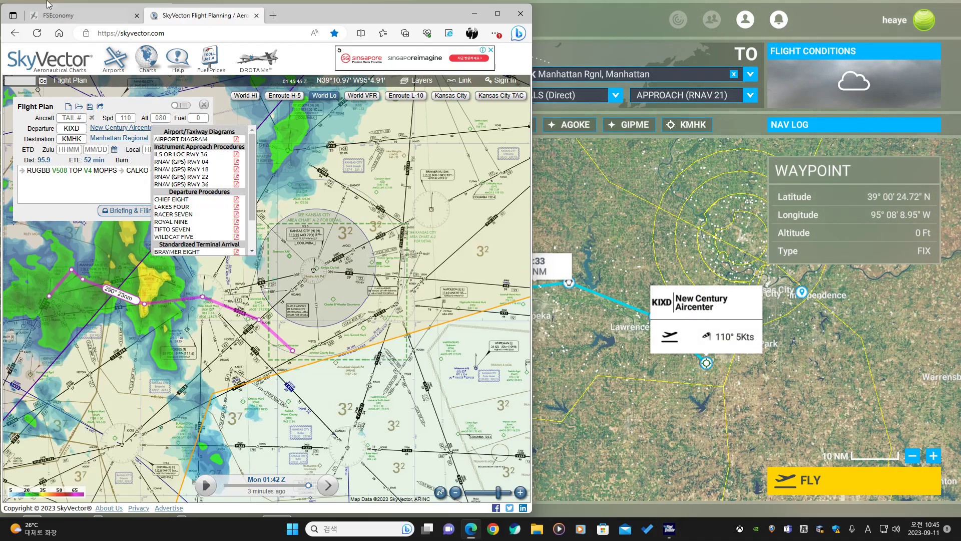
pyautogui.click(70, 18)
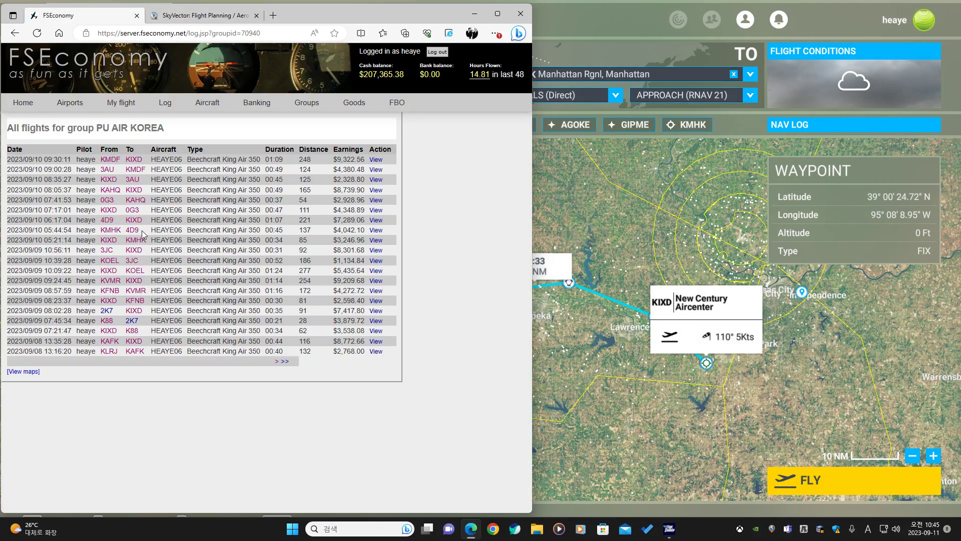
pyautogui.click(207, 19)
pyautogui.click(68, 108)
pyautogui.click(75, 139)
pyautogui.write('4D9')
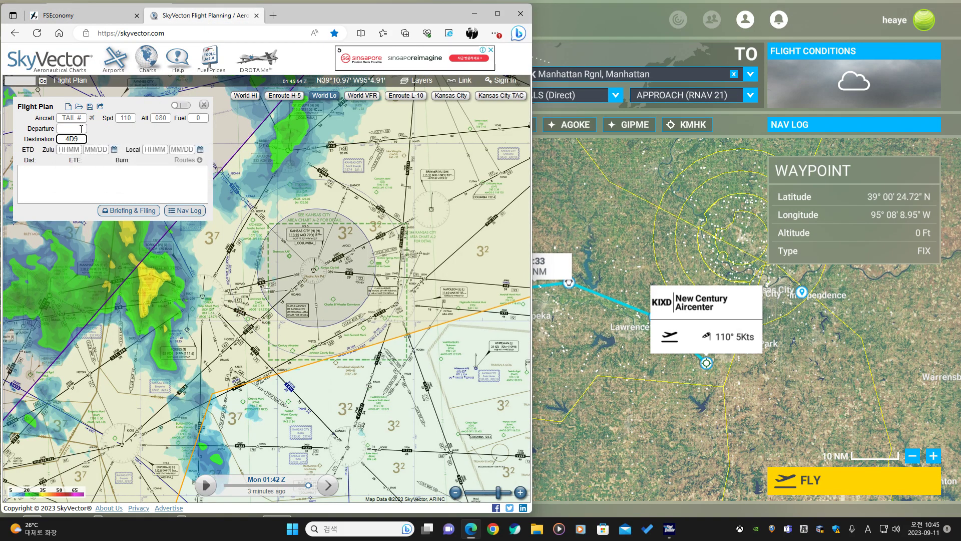
pyautogui.click(81, 129)
pyautogui.write('KMK')
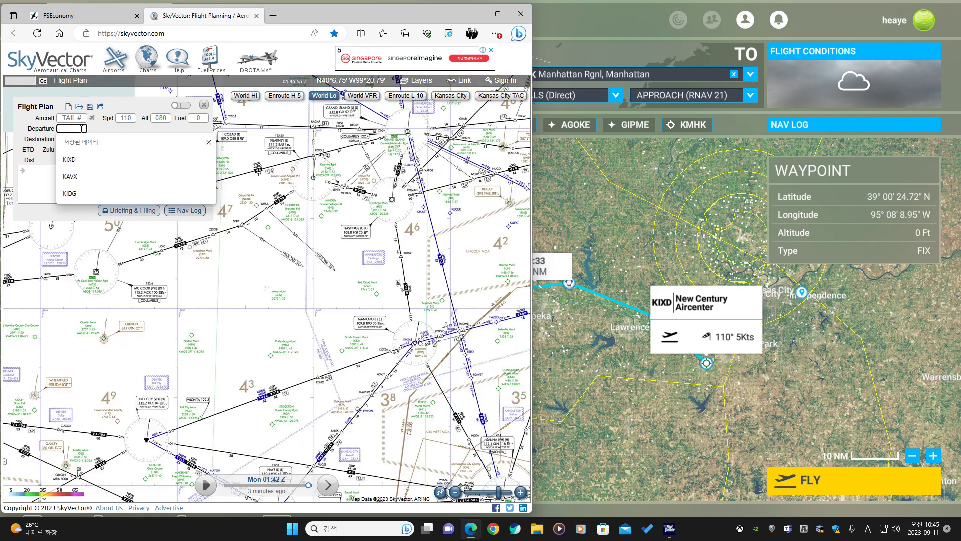
pyautogui.press('Tab')
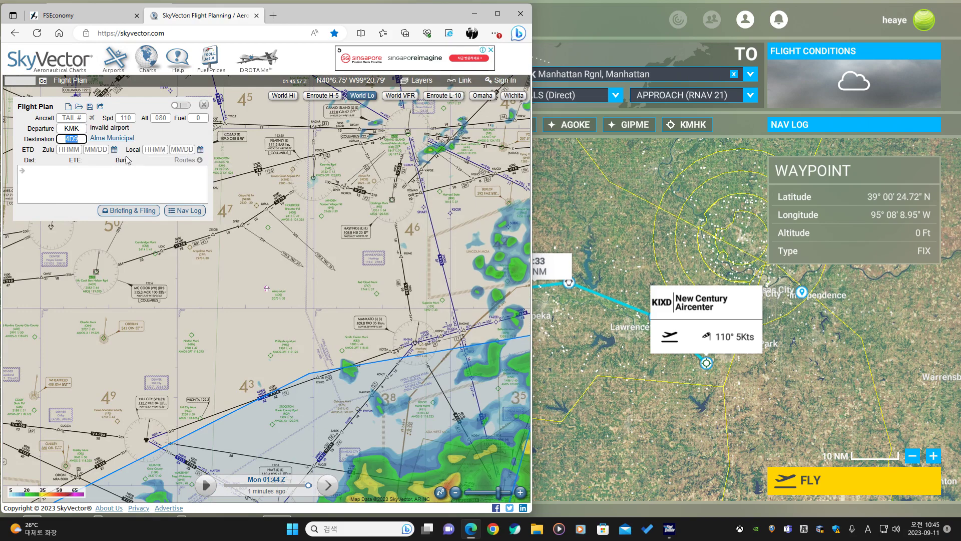
pyautogui.click(75, 128)
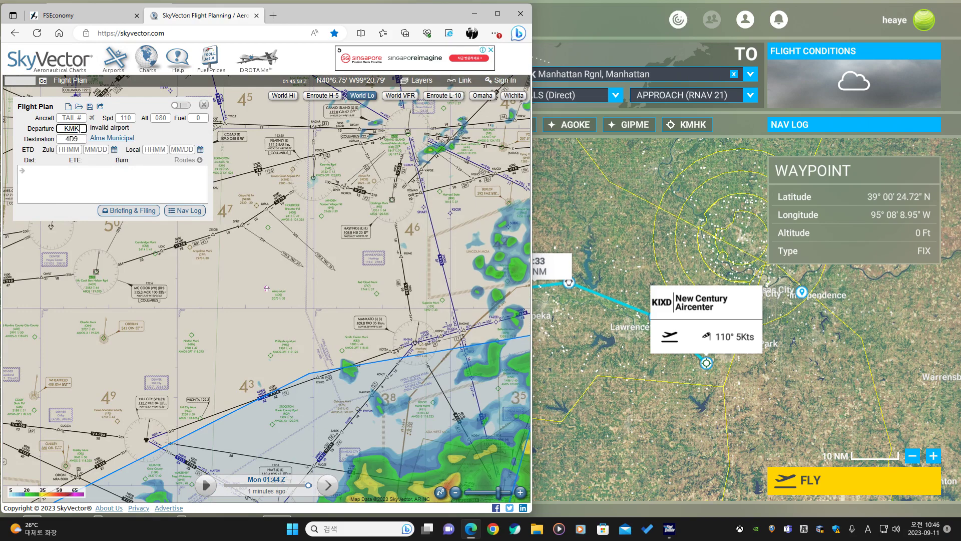
pyautogui.press('Tab')
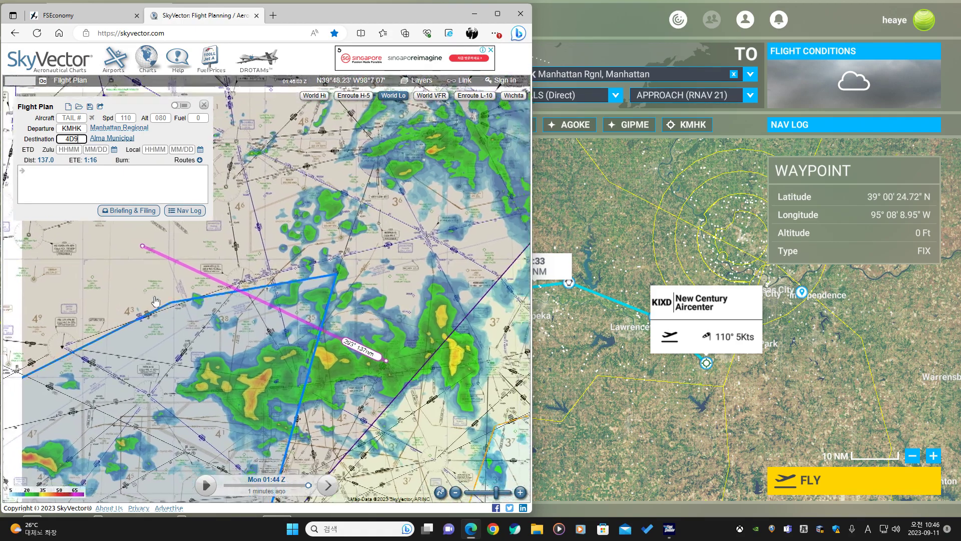
# Examine the direct KMHK to 4D9 route and weather on the enroute chart.
pyautogui.scroll(2, 273, 308)
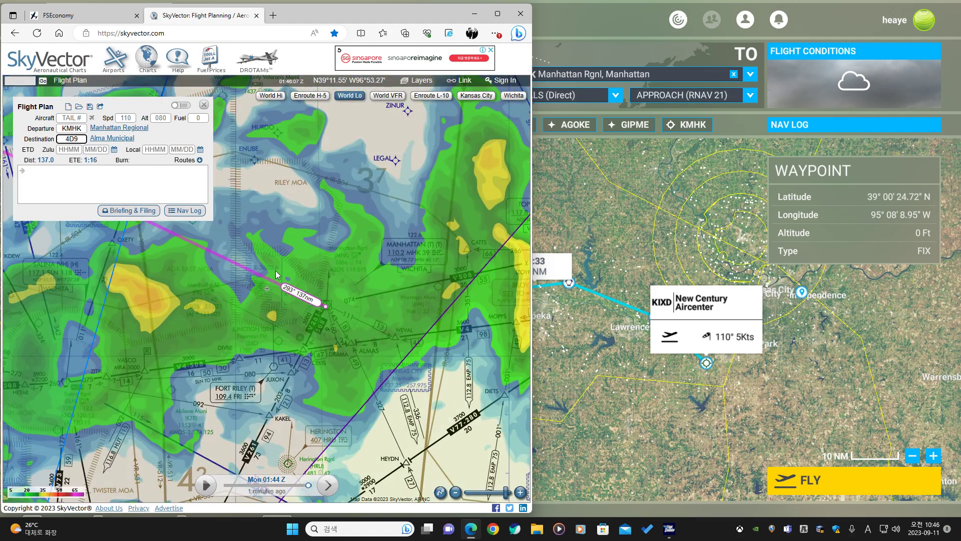
pyautogui.scroll(1, 277, 271)
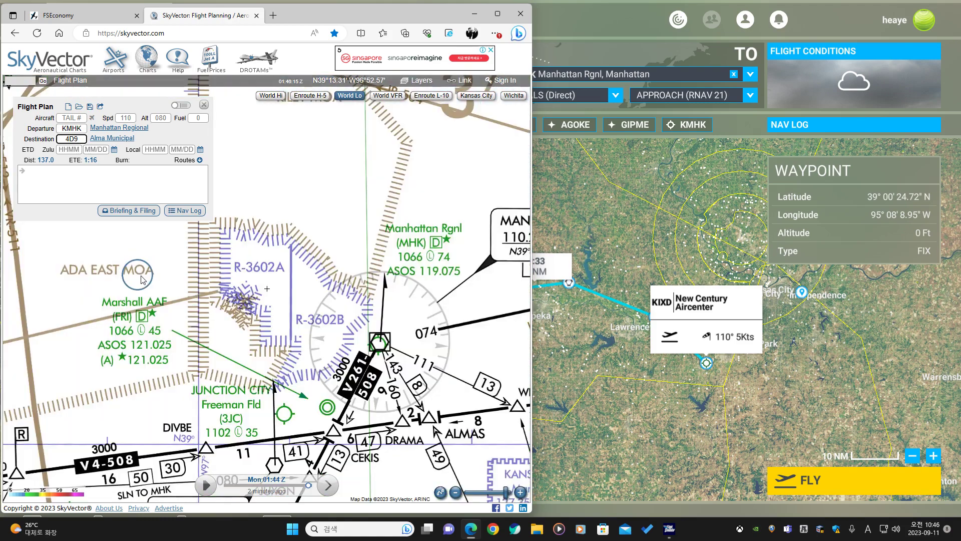
pyautogui.scroll(-2, 141, 277)
pyautogui.moveTo(106, 295); pyautogui.dragTo(205, 297)
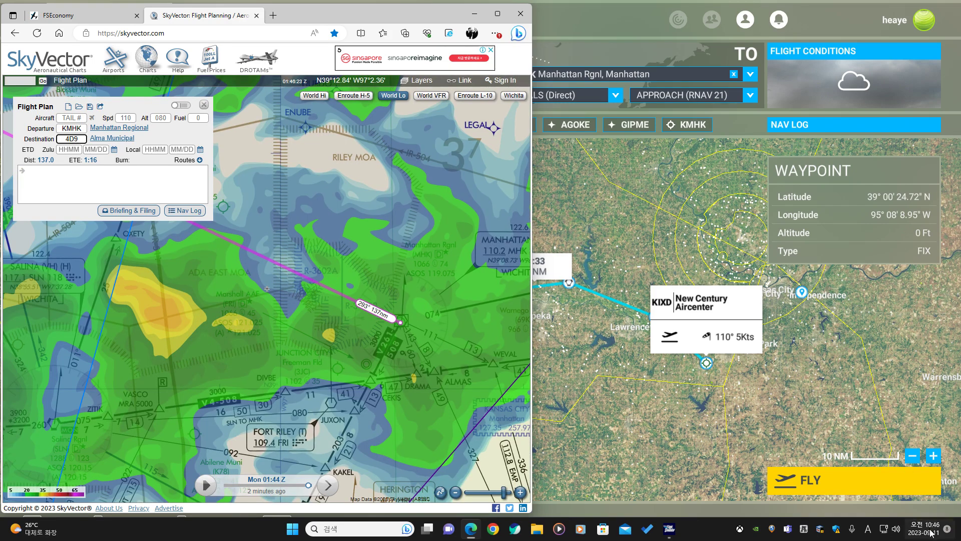
pyautogui.moveTo(931, 532)
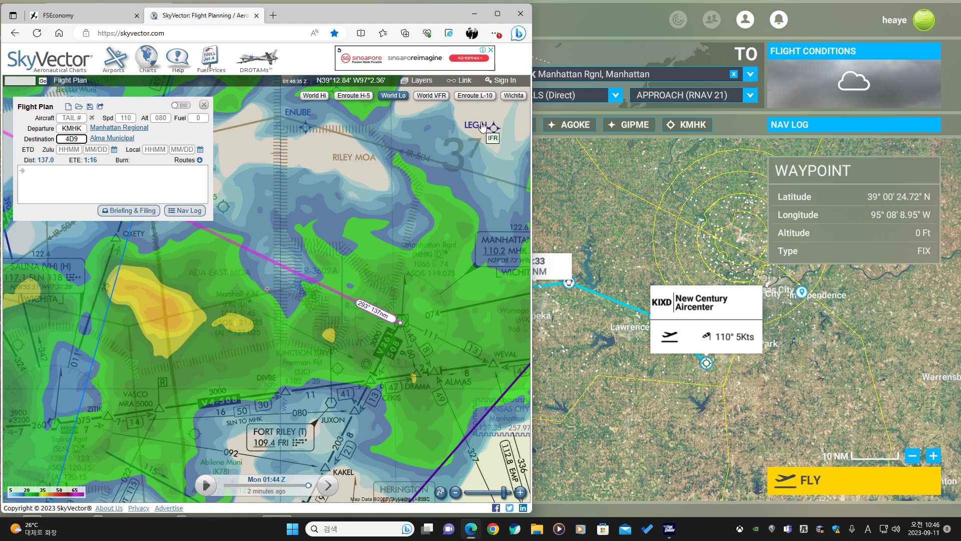
# Switch to the Wichita sectional chart and examine the area along the route.
pyautogui.click(514, 97)
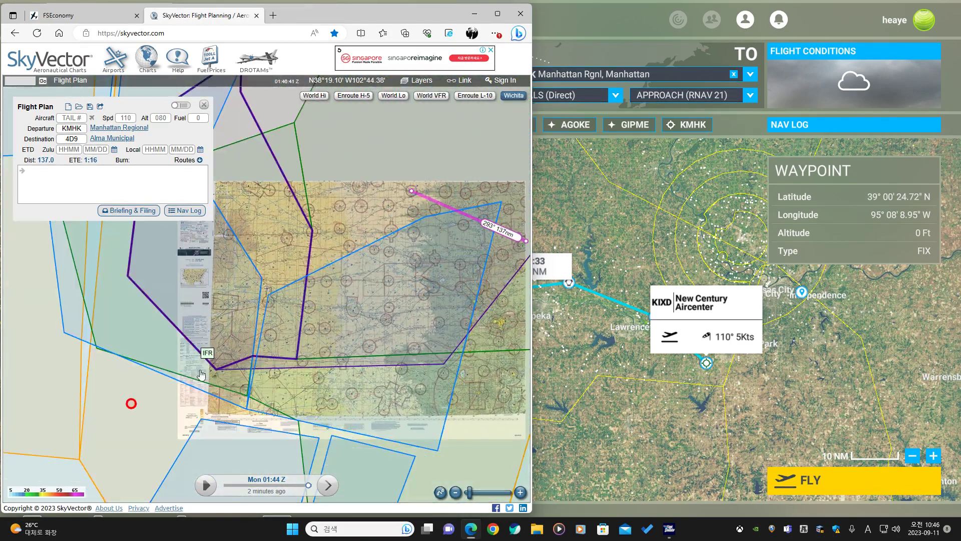
pyautogui.moveTo(482, 296); pyautogui.dragTo(351, 359)
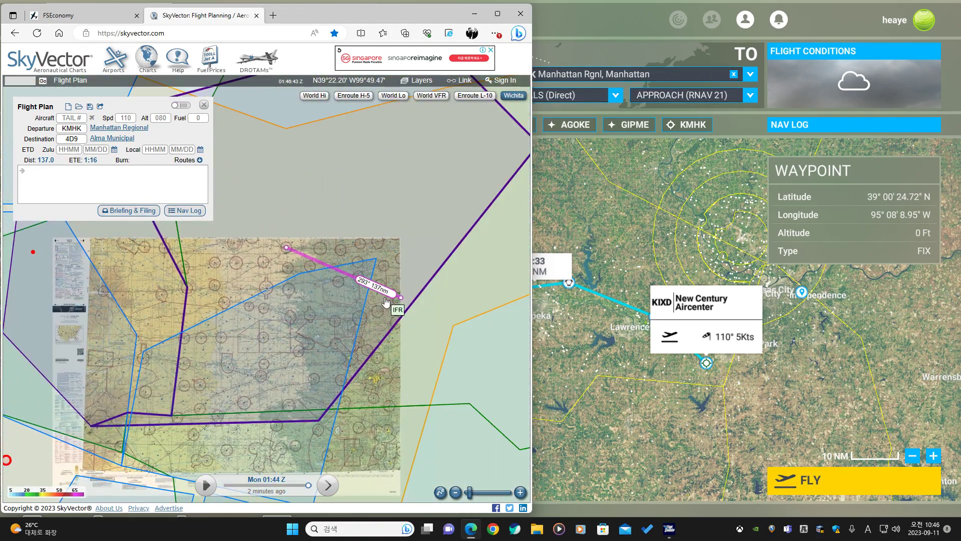
pyautogui.scroll(4, 393, 303)
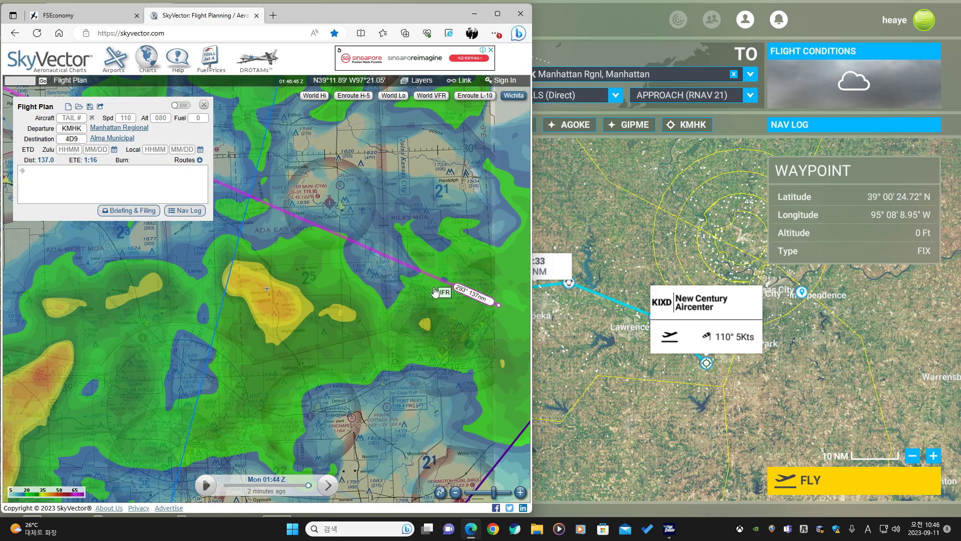
pyautogui.scroll(1, 436, 291)
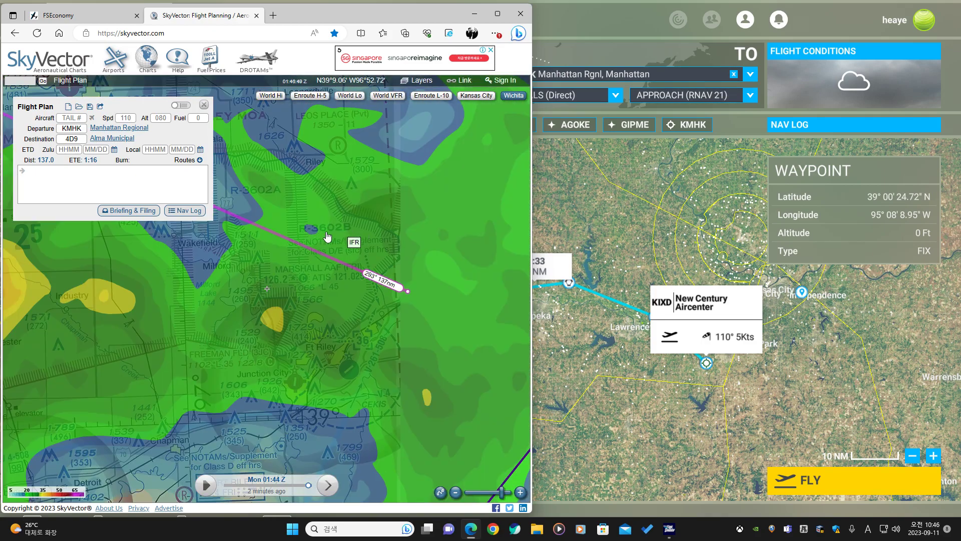
pyautogui.moveTo(201, 256); pyautogui.dragTo(271, 275)
pyautogui.moveTo(208, 263); pyautogui.dragTo(277, 284)
pyautogui.moveTo(208, 280); pyautogui.dragTo(313, 353)
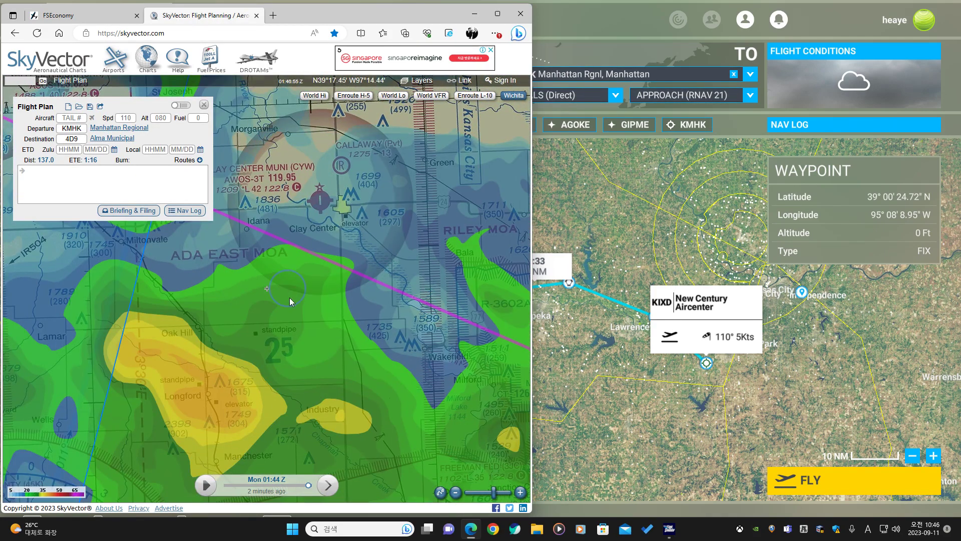
pyautogui.scroll(-5, 255, 324)
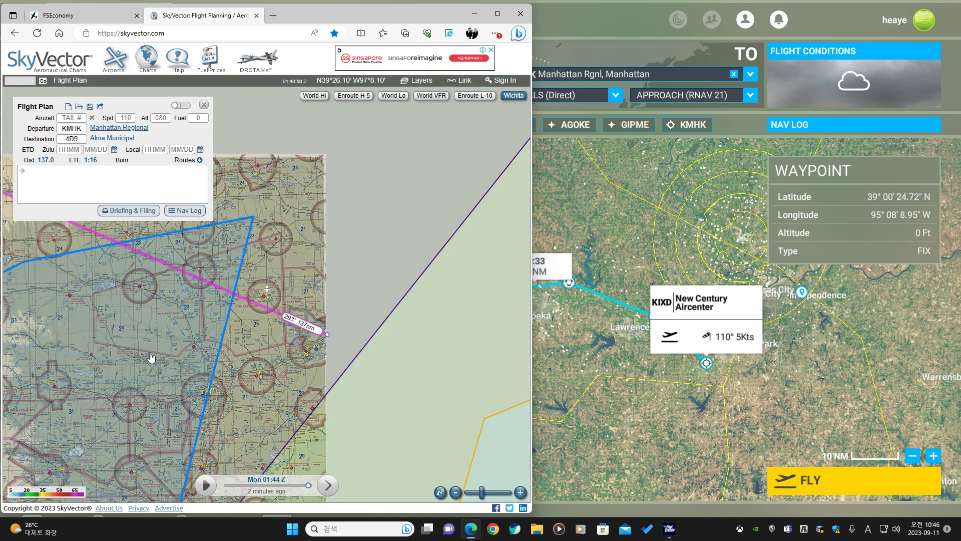
pyautogui.moveTo(200, 348); pyautogui.dragTo(397, 238)
pyautogui.moveTo(129, 345); pyautogui.dragTo(339, 285)
pyautogui.scroll(-1, 216, 336)
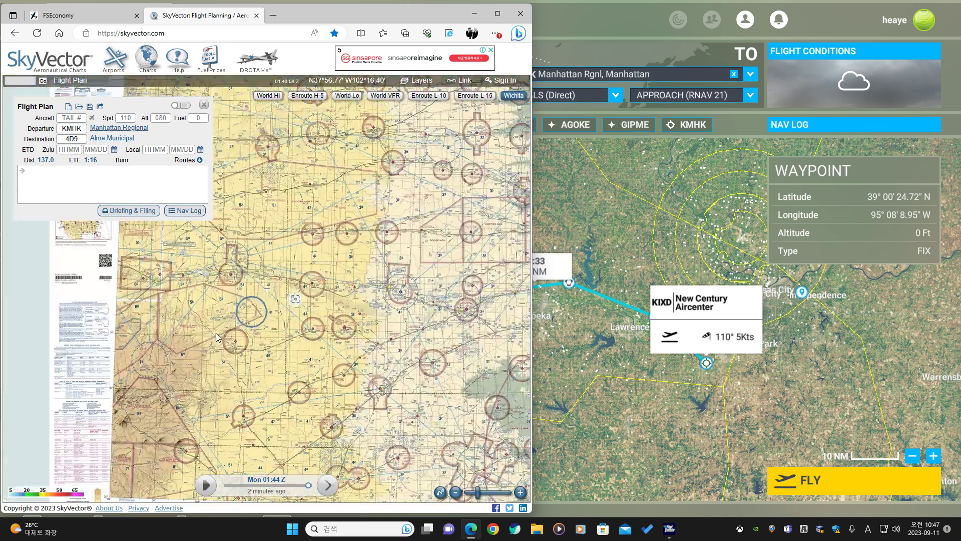
# Examine the special use airspace and MOA table on the Wichita sectional chart.
pyautogui.moveTo(203, 348); pyautogui.dragTo(311, 223)
pyautogui.scroll(3, 172, 351)
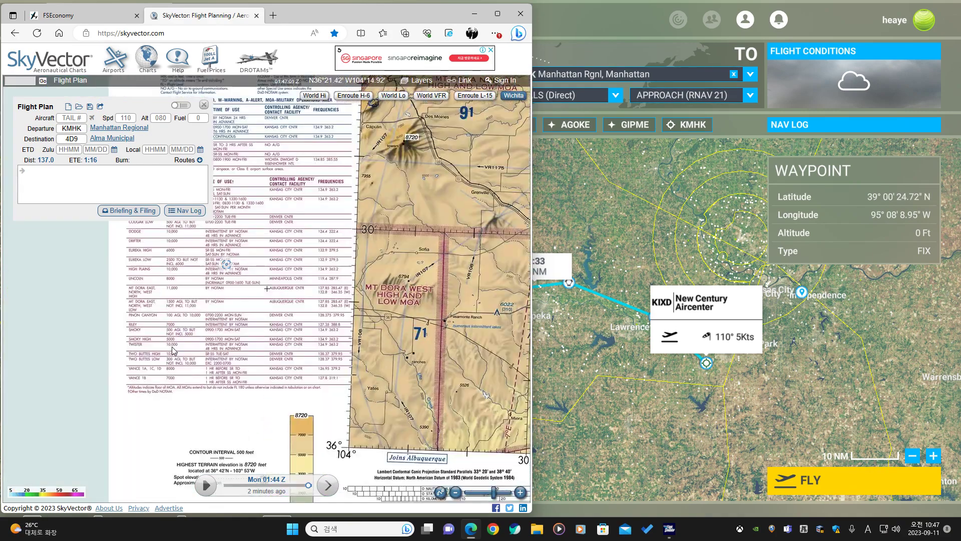
pyautogui.scroll(1, 172, 350)
pyautogui.moveTo(151, 253); pyautogui.dragTo(161, 382)
pyautogui.moveTo(163, 321); pyautogui.dragTo(139, 411)
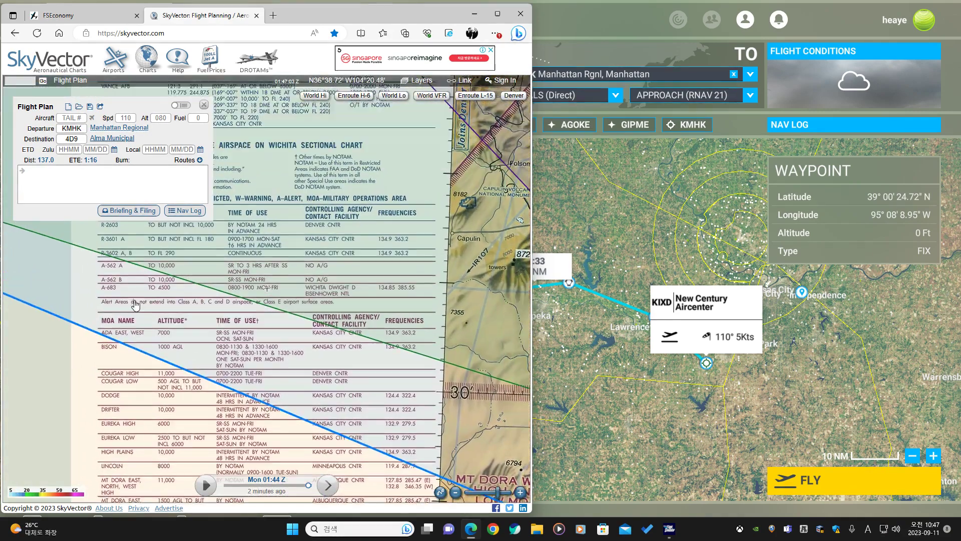
pyautogui.moveTo(135, 304); pyautogui.dragTo(131, 387)
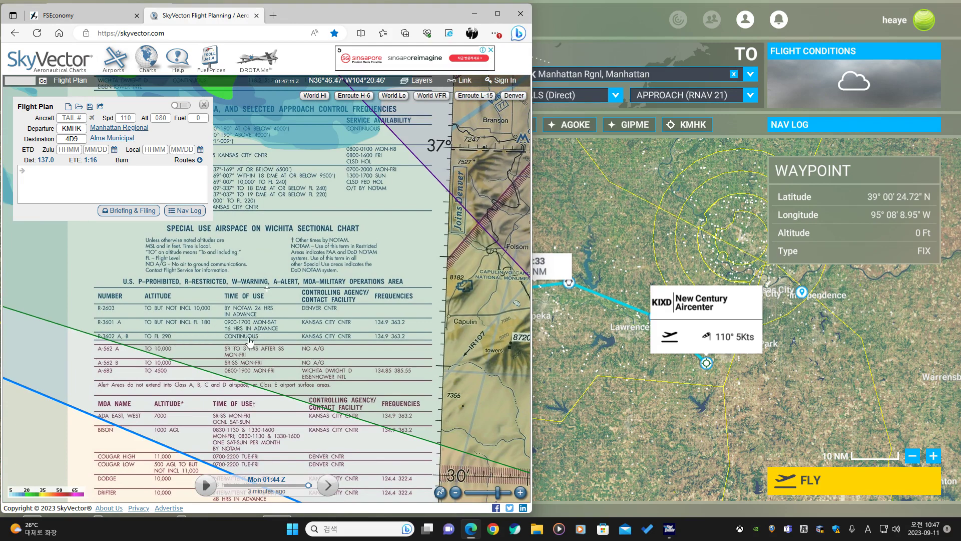
pyautogui.moveTo(189, 380); pyautogui.dragTo(184, 296)
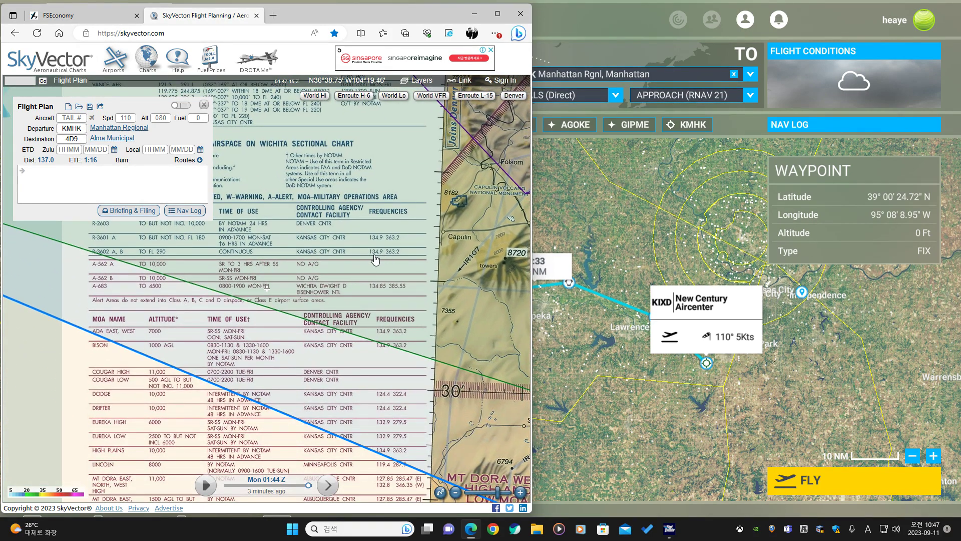
pyautogui.moveTo(142, 365); pyautogui.dragTo(140, 281)
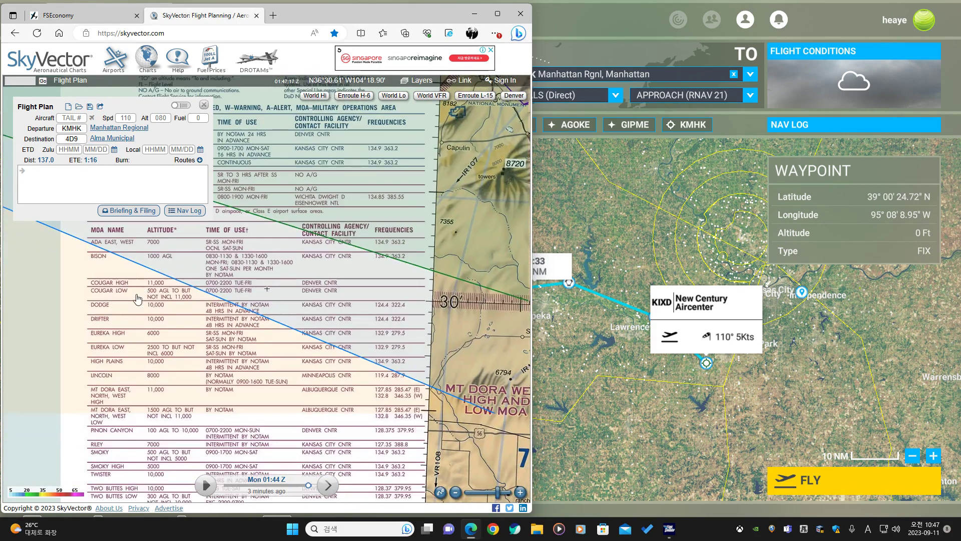
pyautogui.moveTo(150, 372); pyautogui.dragTo(155, 367)
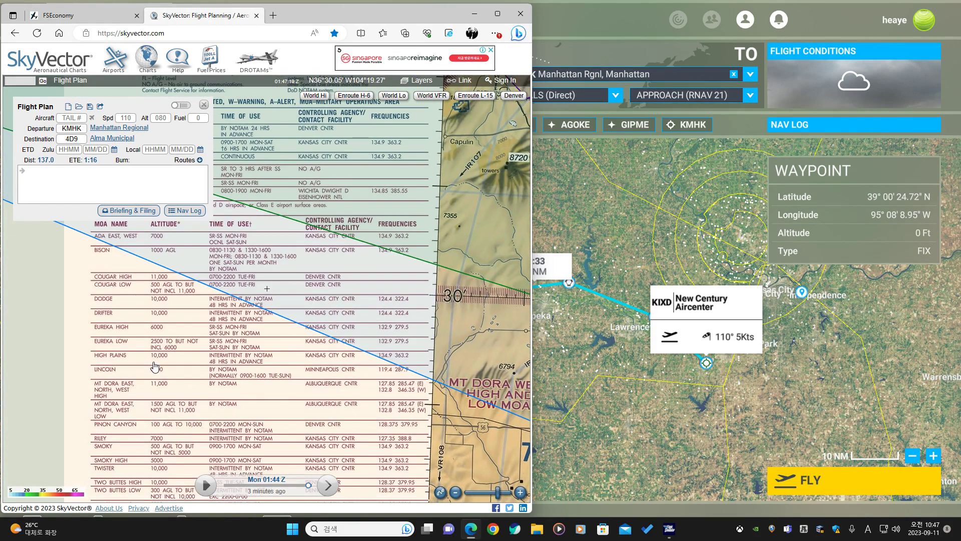
pyautogui.moveTo(117, 264); pyautogui.dragTo(131, 351)
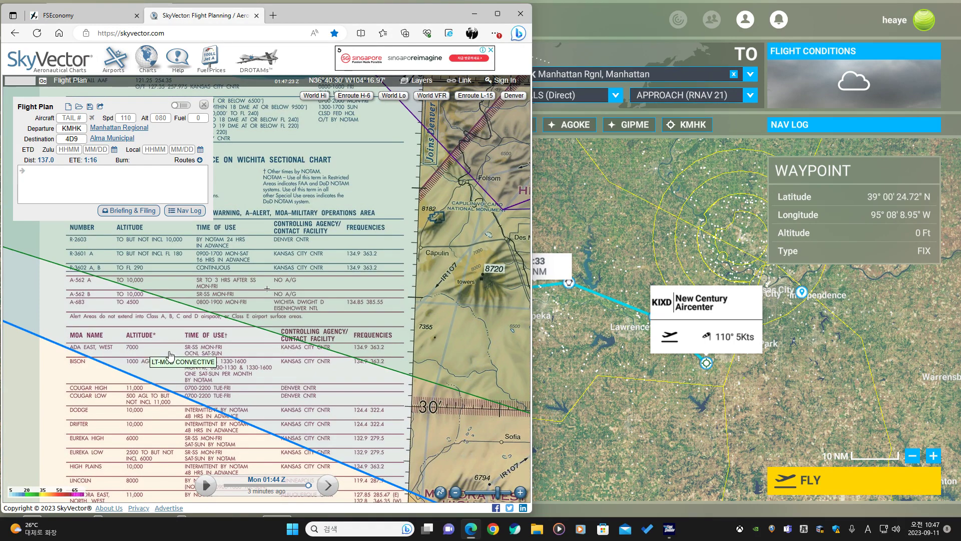
pyautogui.scroll(1, 193, 352)
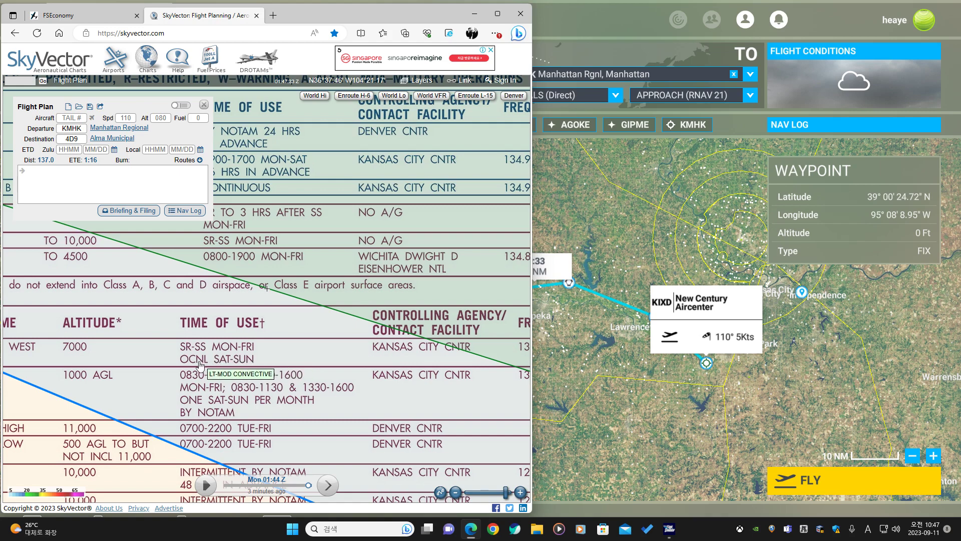
pyautogui.moveTo(341, 367); pyautogui.dragTo(212, 312)
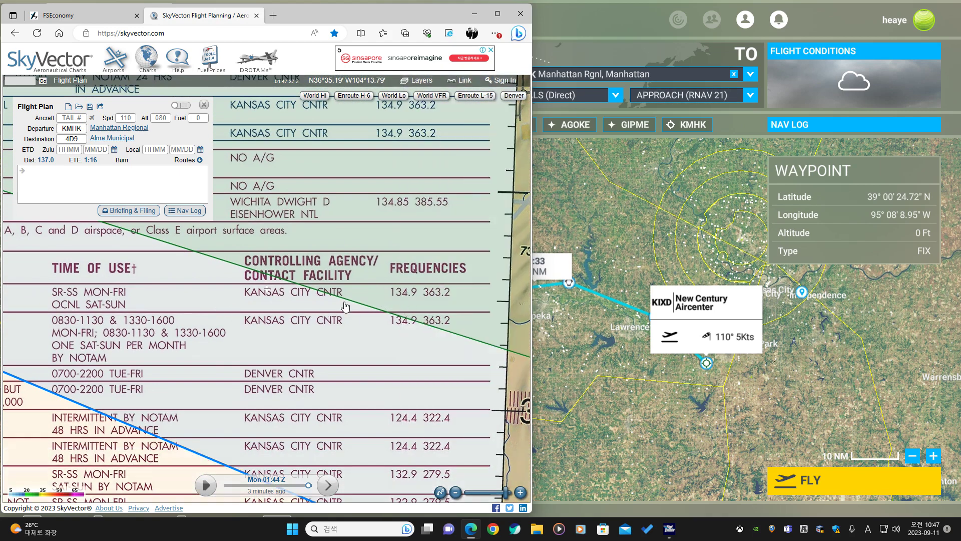
pyautogui.scroll(-2, 264, 304)
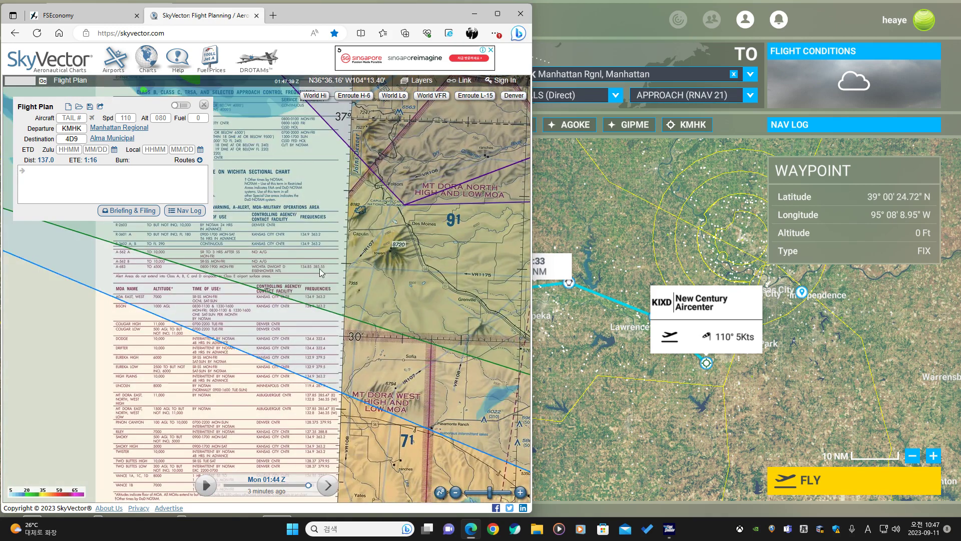
# Center the map on destination 4D9, switch to the World Lo chart, and examine the weather along the route.
pyautogui.click(82, 139)
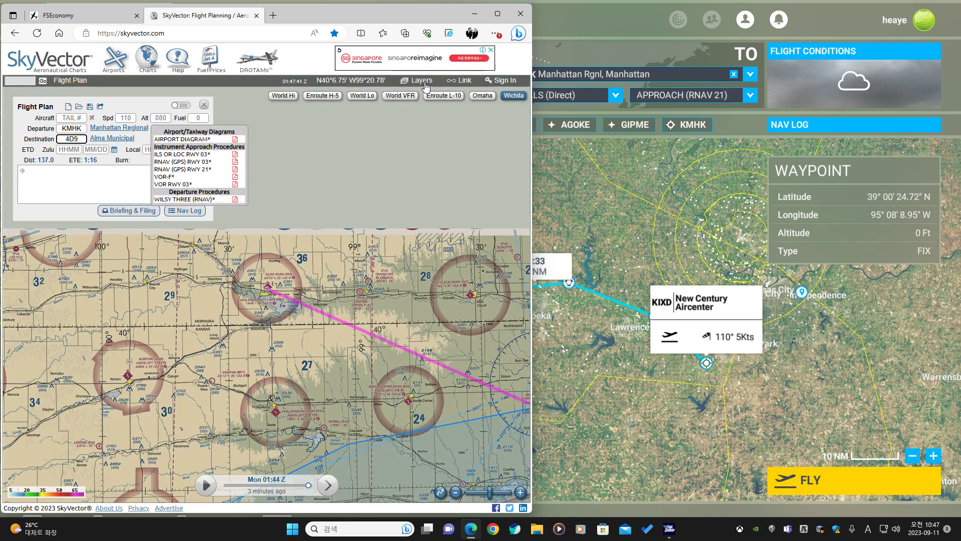
pyautogui.click(358, 98)
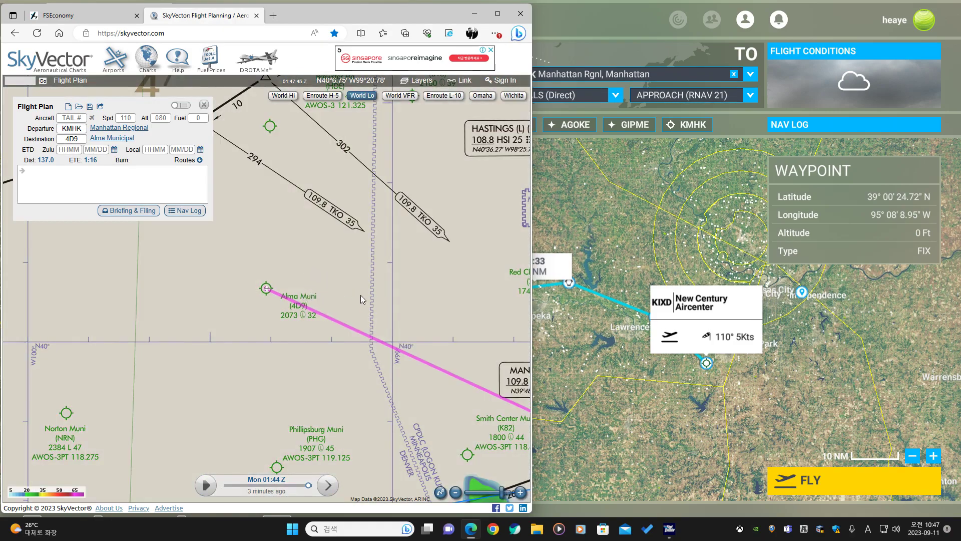
pyautogui.scroll(-3, 360, 295)
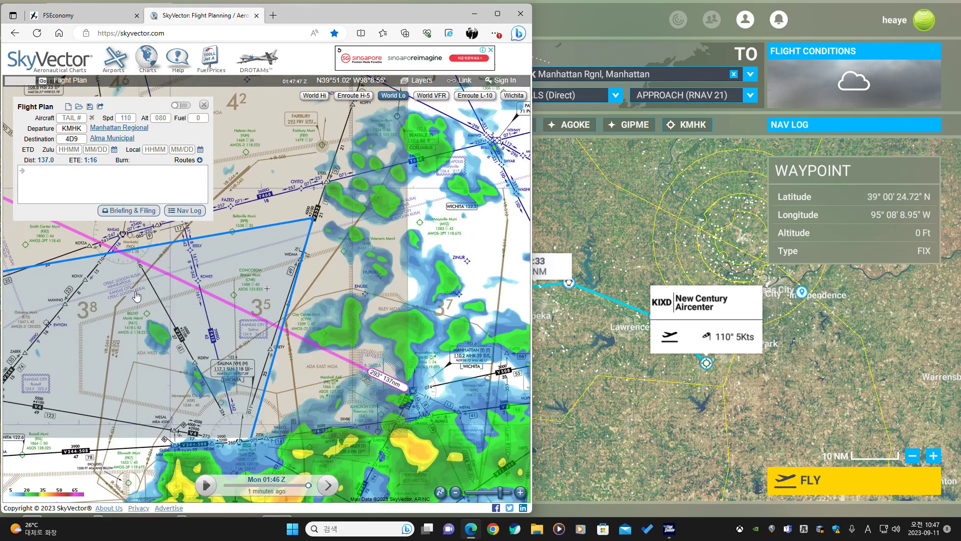
pyautogui.moveTo(334, 388); pyautogui.dragTo(173, 297)
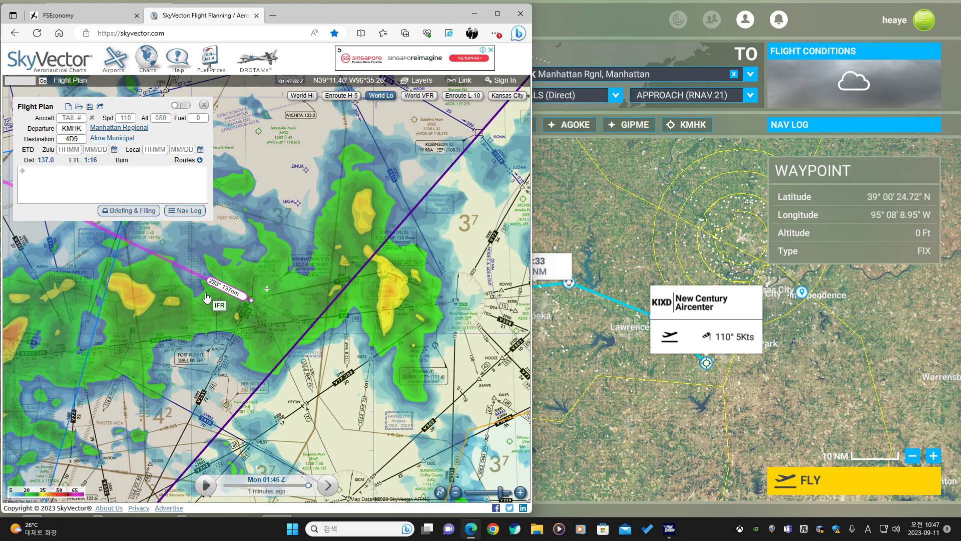
pyautogui.scroll(1, 205, 298)
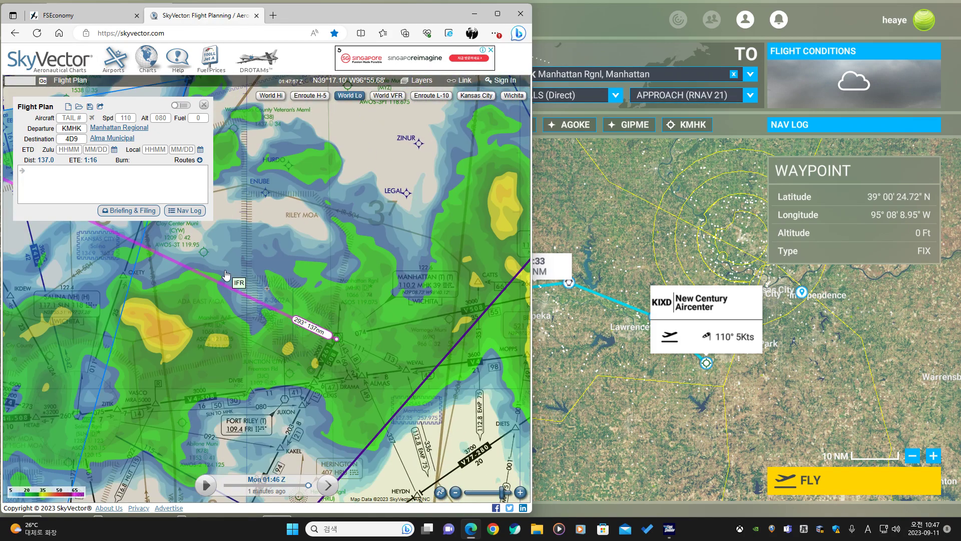
pyautogui.moveTo(225, 261); pyautogui.dragTo(265, 303)
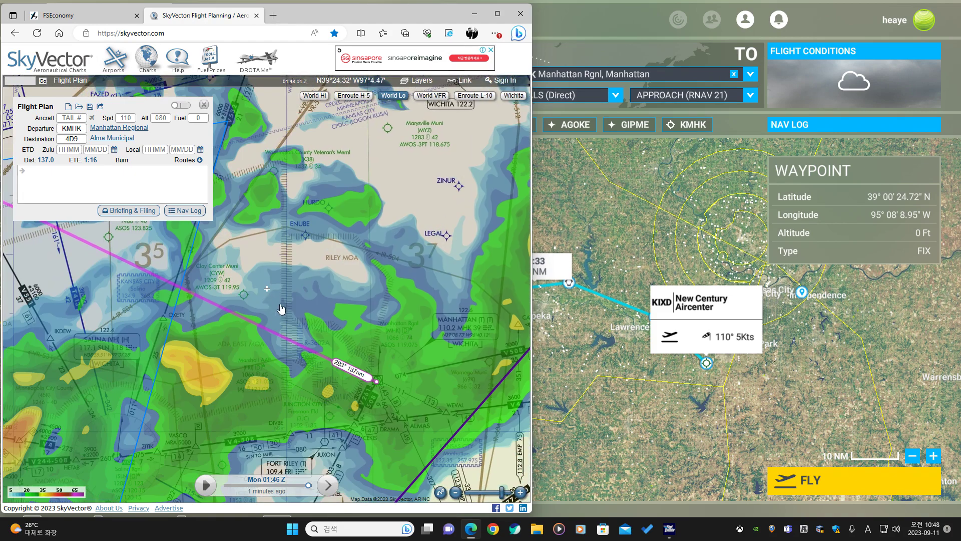
pyautogui.moveTo(97, 269); pyautogui.dragTo(238, 314)
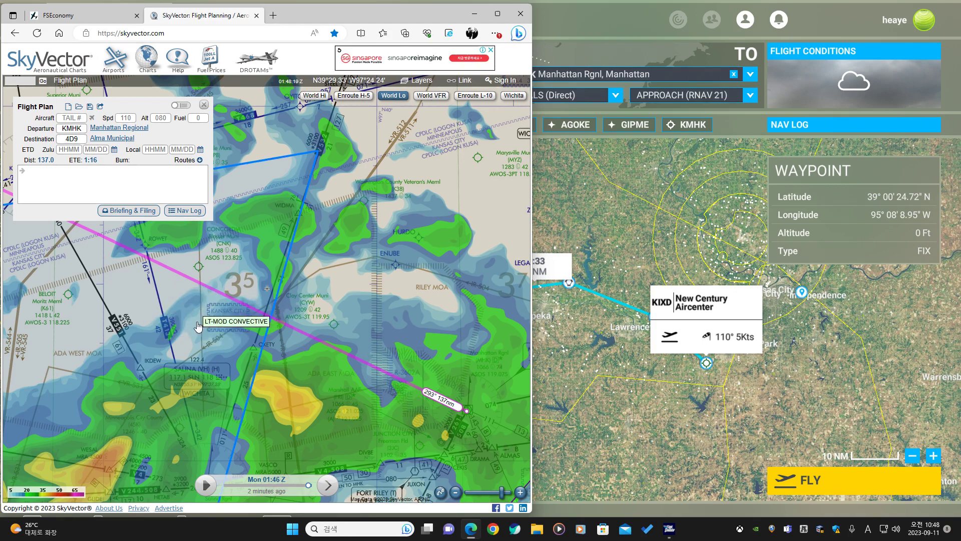
pyautogui.moveTo(263, 348); pyautogui.dragTo(154, 237)
pyautogui.moveTo(237, 325); pyautogui.dragTo(180, 354)
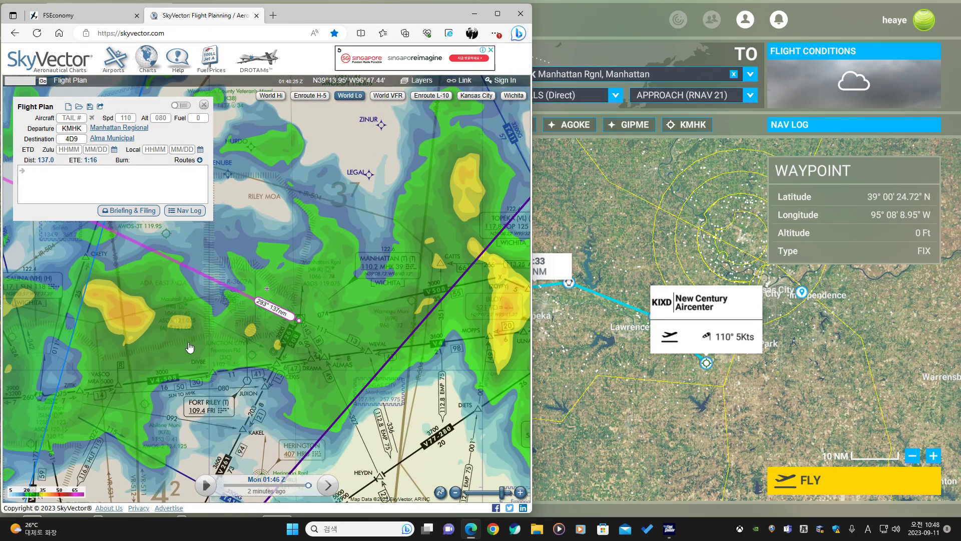
# Switch back to the Wichita sectional, then center on departure KMHK on the World Lo chart.
pyautogui.click(509, 97)
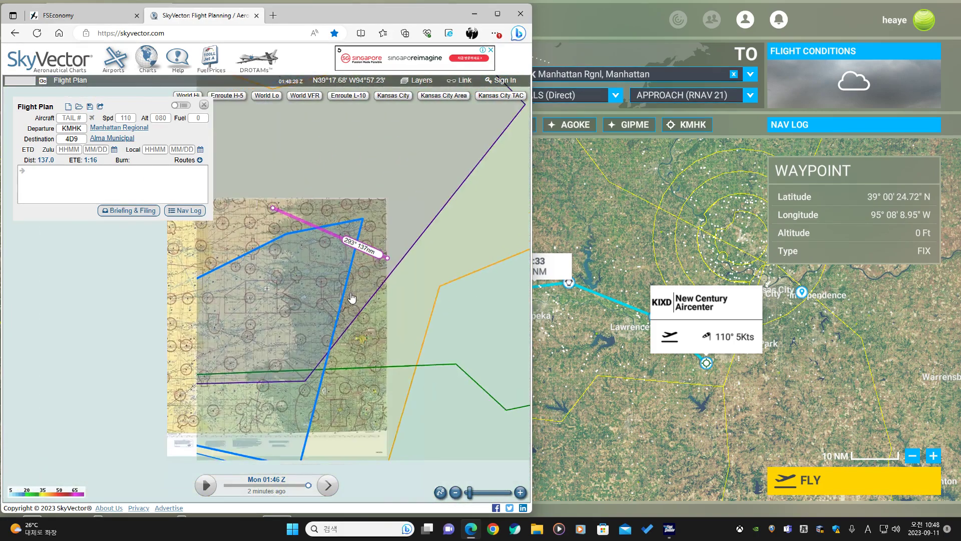
pyautogui.moveTo(352, 298); pyautogui.dragTo(500, 231)
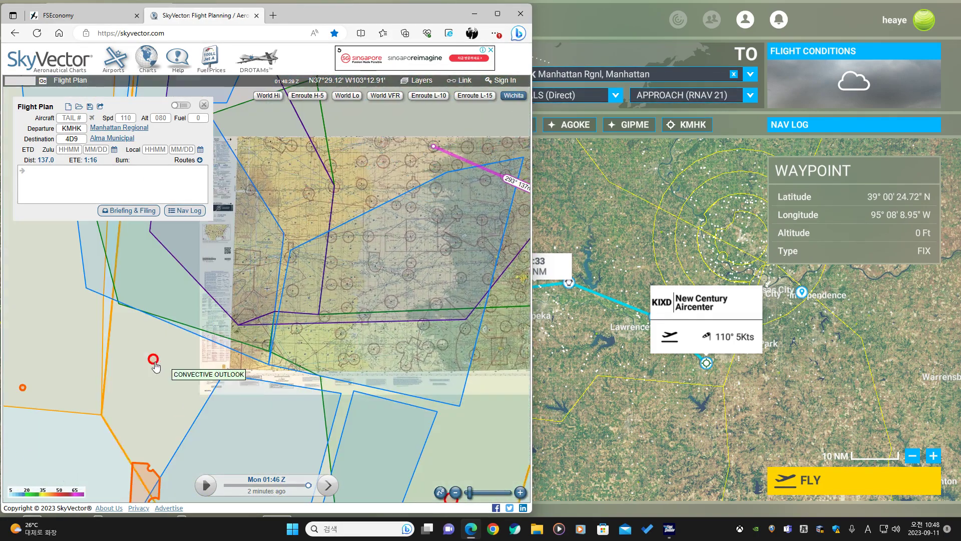
pyautogui.scroll(3, 206, 323)
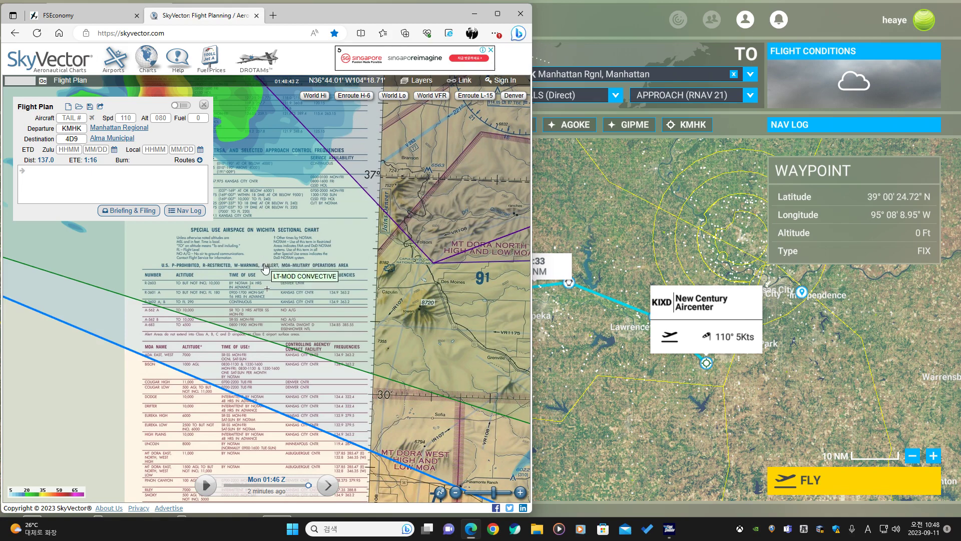
pyautogui.click(85, 128)
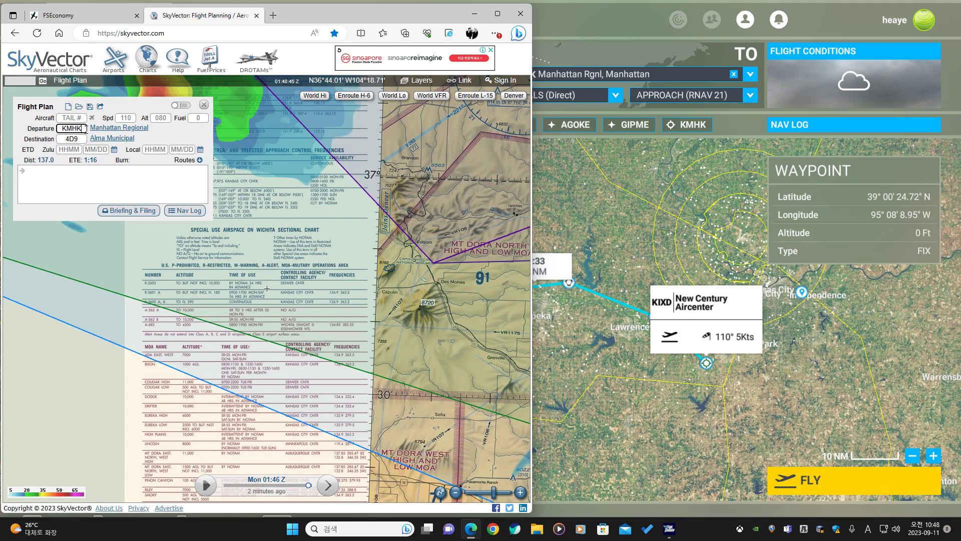
pyautogui.press('Return')
pyautogui.click(371, 96)
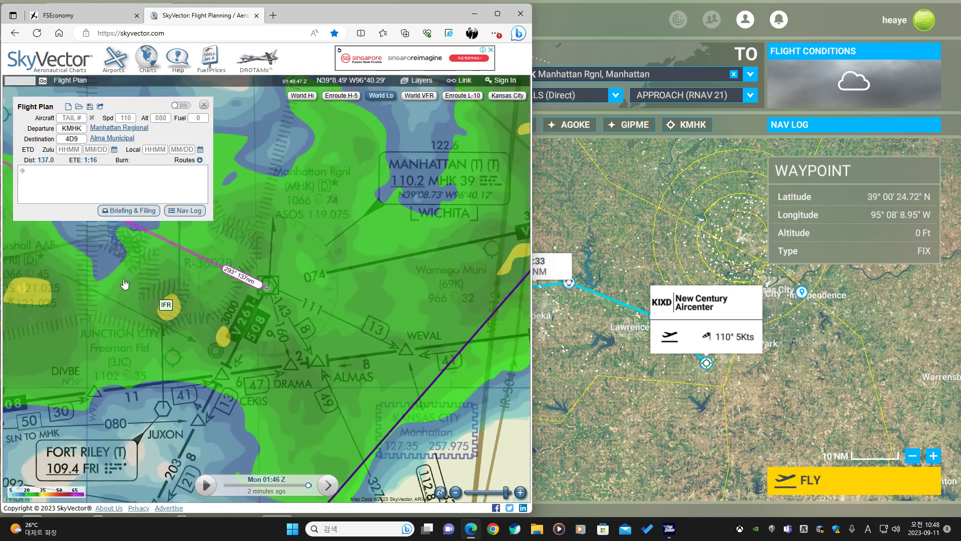
# Examine the airways, fixes and weather around Manhattan along the route on the World Lo chart.
pyautogui.scroll(2, 335, 295)
pyautogui.moveTo(334, 294); pyautogui.dragTo(342, 307)
pyautogui.moveTo(418, 300); pyautogui.dragTo(246, 223)
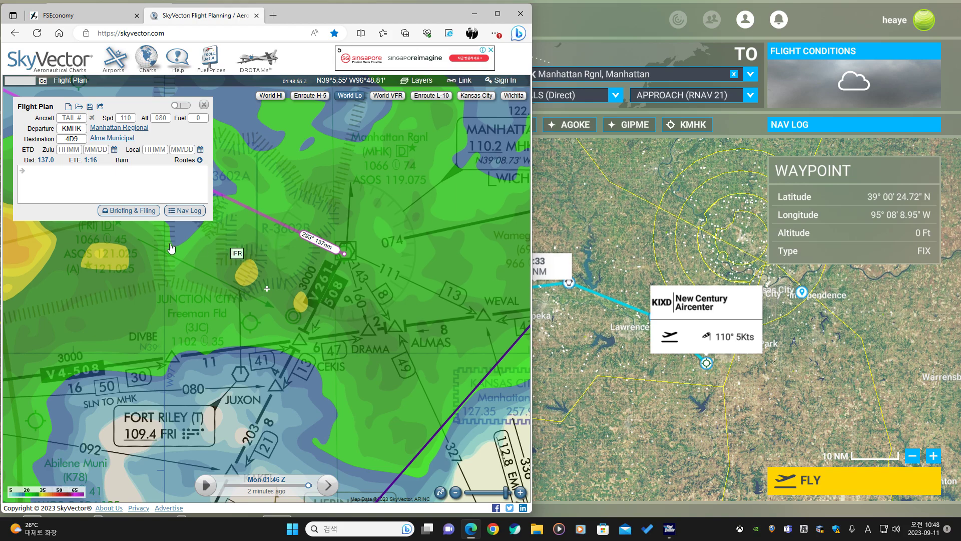
pyautogui.scroll(2, 291, 234)
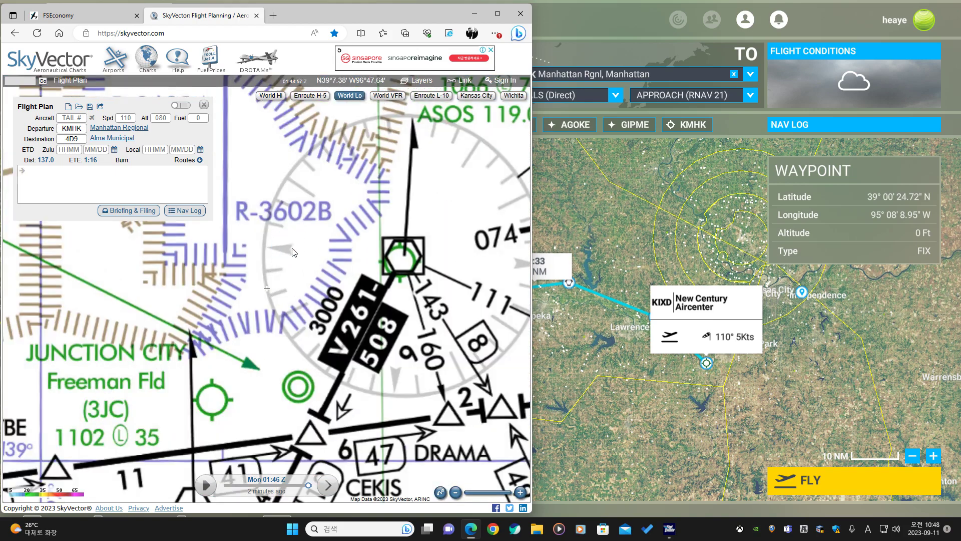
pyautogui.scroll(-4, 283, 261)
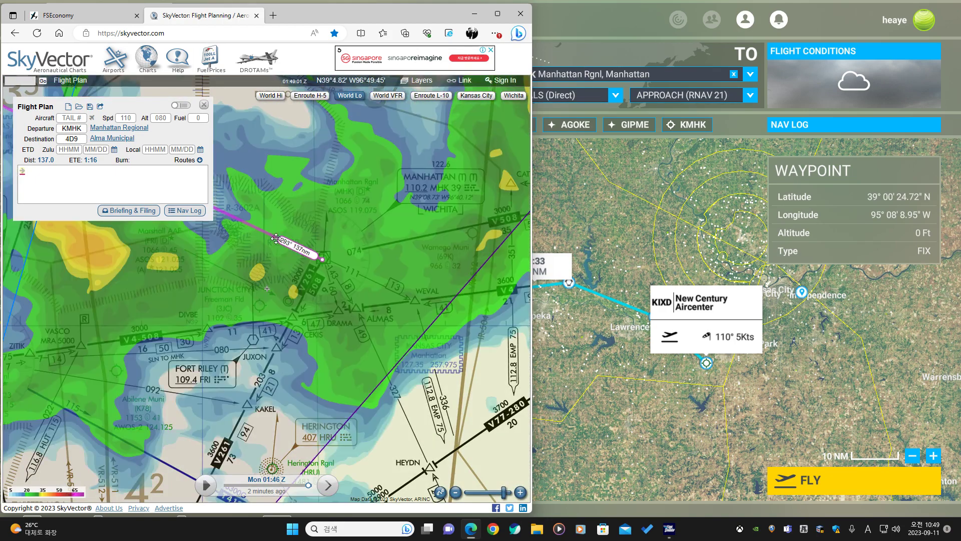
pyautogui.moveTo(305, 221); pyautogui.dragTo(317, 306)
pyautogui.scroll(-2, 307, 288)
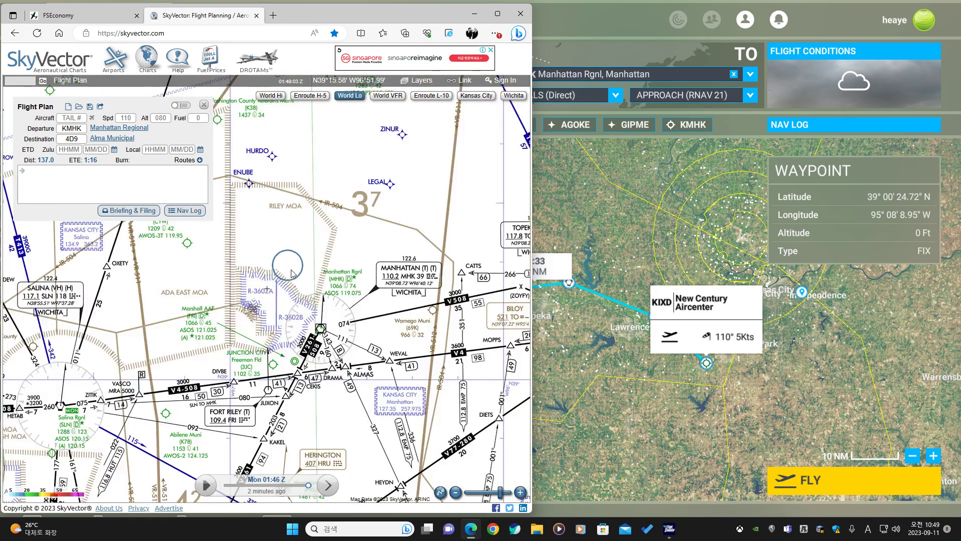
pyautogui.moveTo(264, 246); pyautogui.dragTo(307, 317)
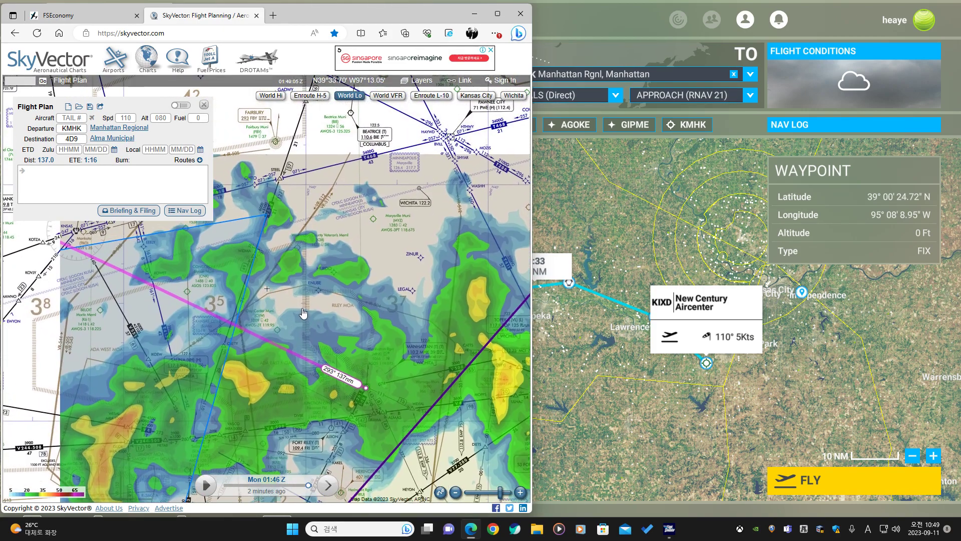
pyautogui.scroll(-1, 268, 284)
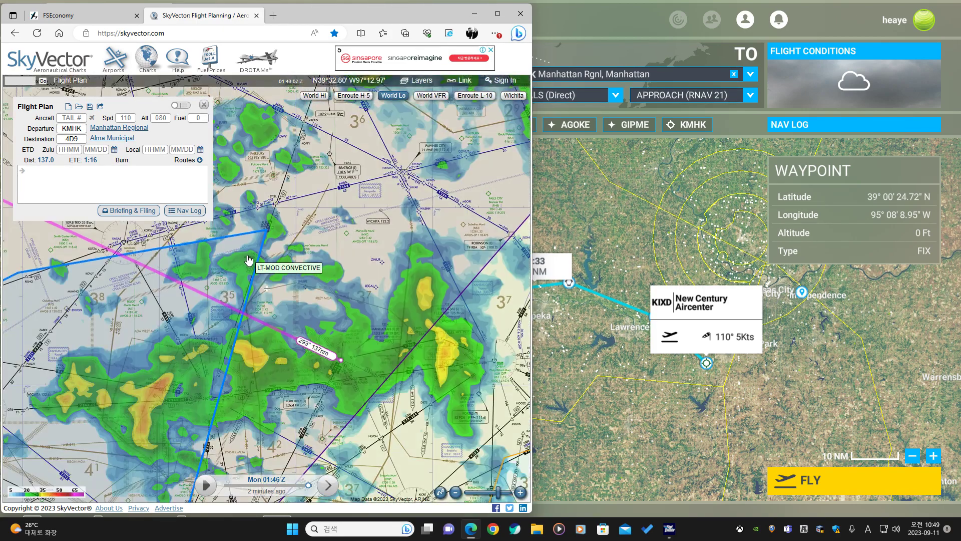
pyautogui.moveTo(249, 263); pyautogui.dragTo(326, 301)
pyautogui.scroll(-1, 250, 256)
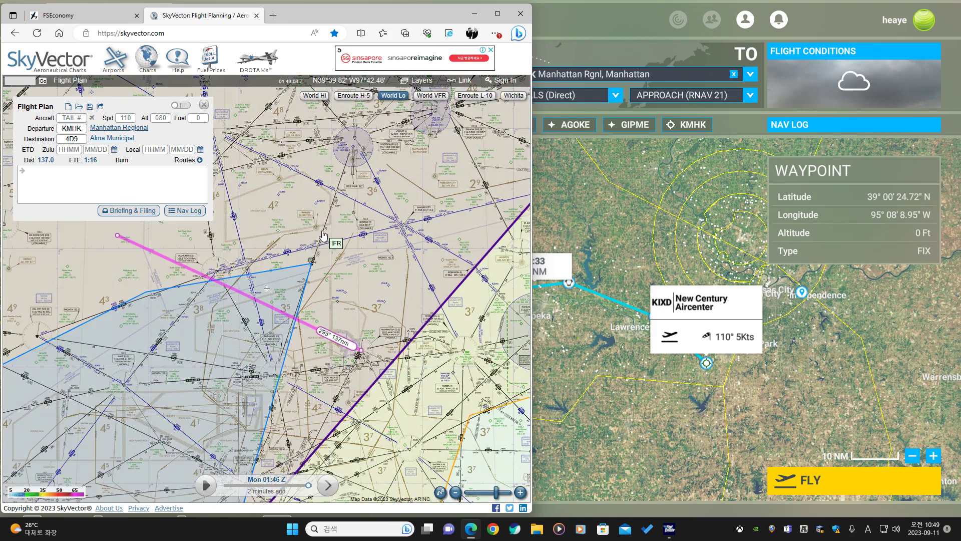
pyautogui.moveTo(300, 241); pyautogui.dragTo(232, 261)
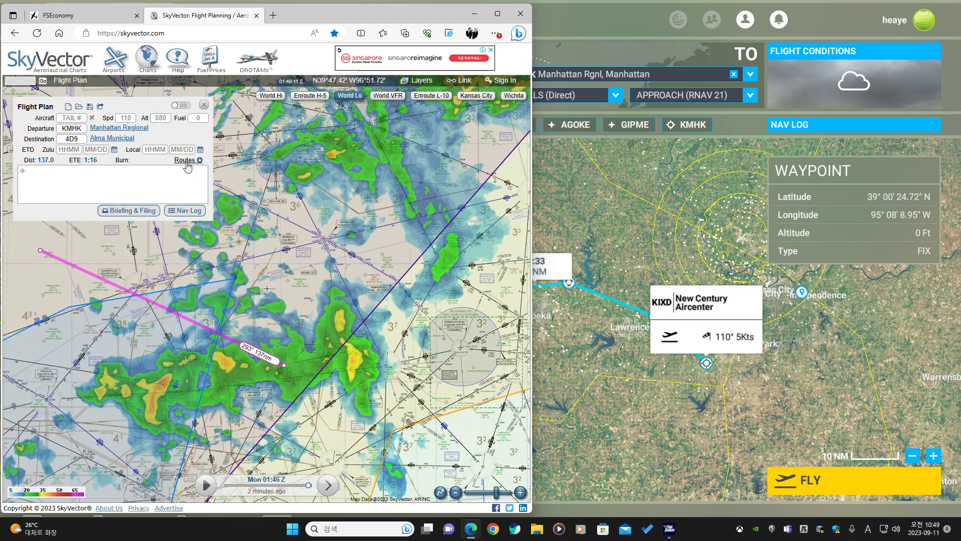
# Apply the suggested route DIVBE V508 SLN V551 TKO V216 KOTZA to the flight plan.
pyautogui.click(187, 160)
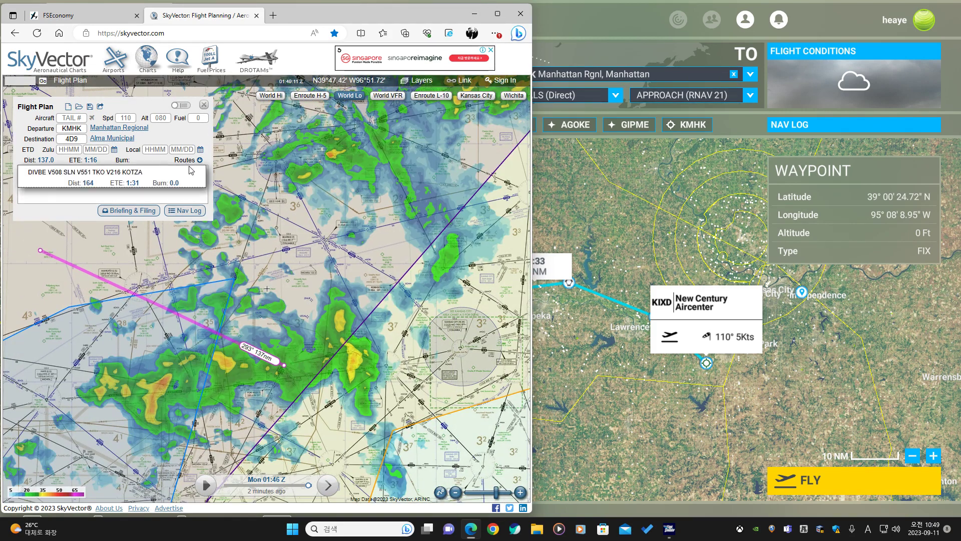
pyautogui.click(141, 177)
pyautogui.moveTo(292, 286); pyautogui.dragTo(345, 240)
pyautogui.scroll(1, 246, 314)
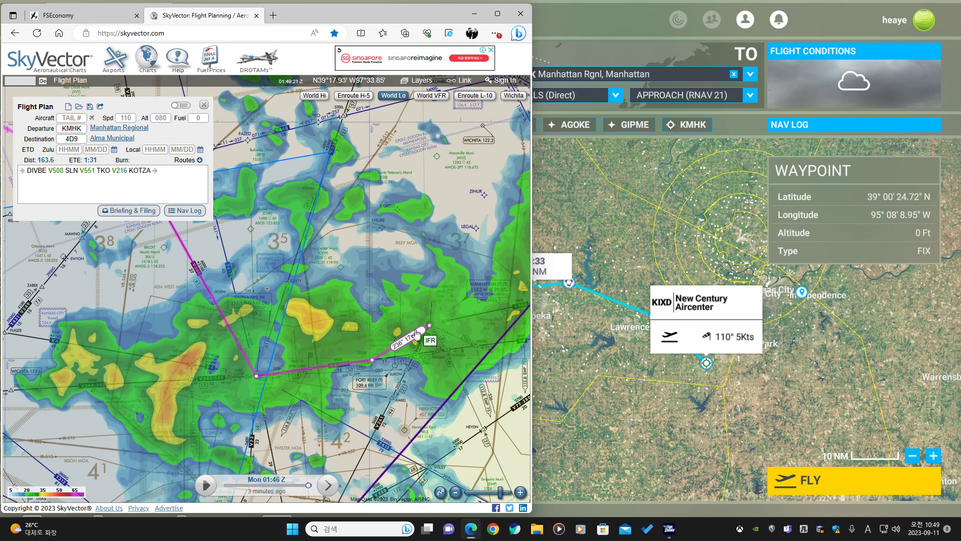
pyautogui.scroll(1, 323, 360)
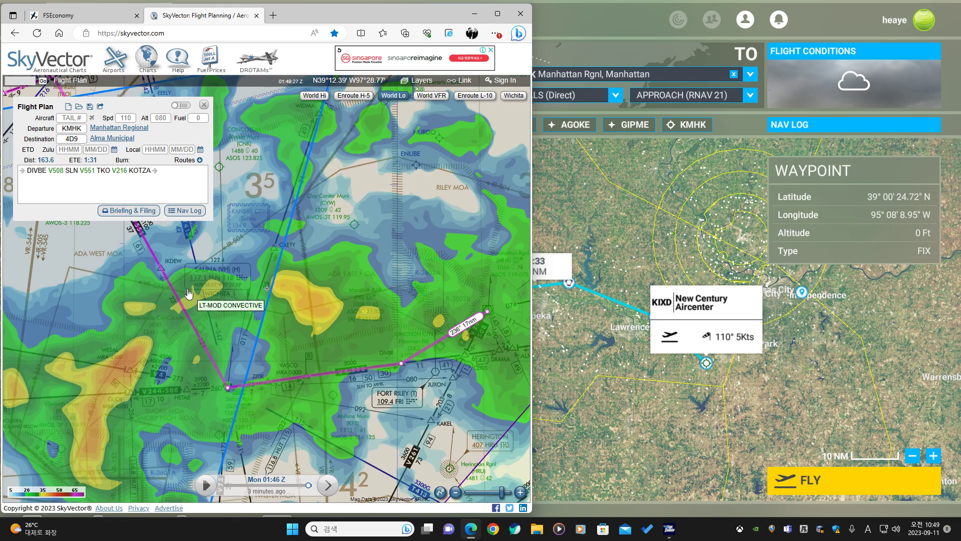
pyautogui.moveTo(160, 255); pyautogui.dragTo(278, 366)
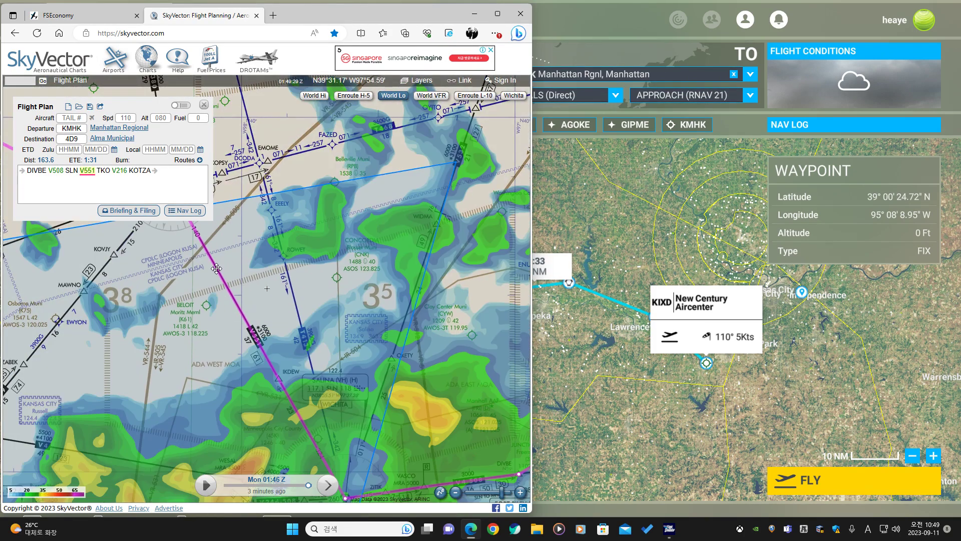
# Examine the weather radar along the filed route between Manhattan and Alma on the World Lo chart.
pyautogui.scroll(-1, 313, 260)
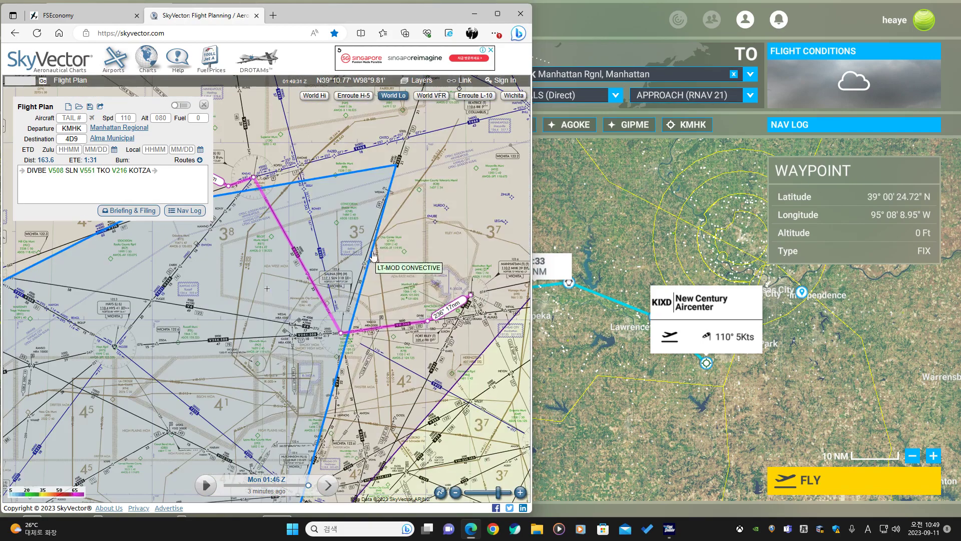
pyautogui.moveTo(383, 245); pyautogui.dragTo(349, 324)
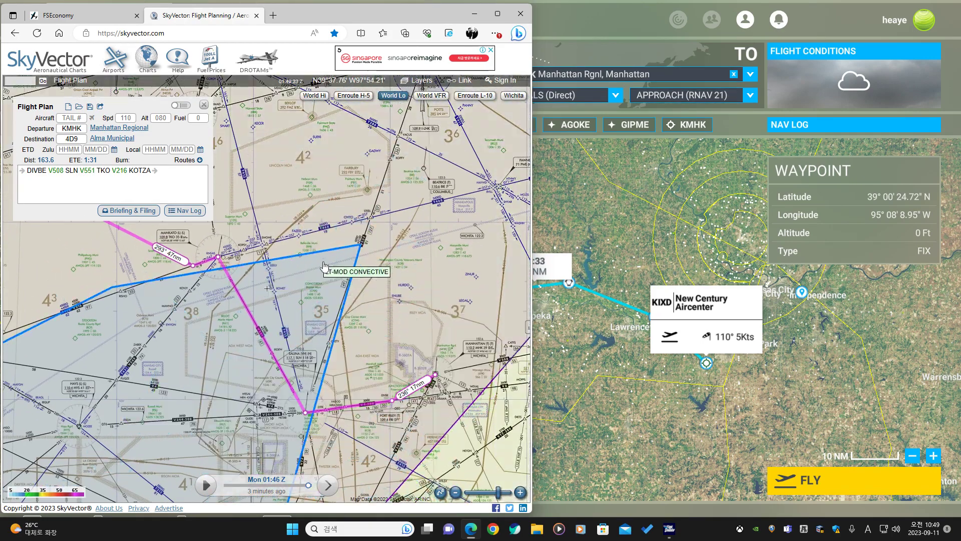
pyautogui.scroll(-1, 328, 284)
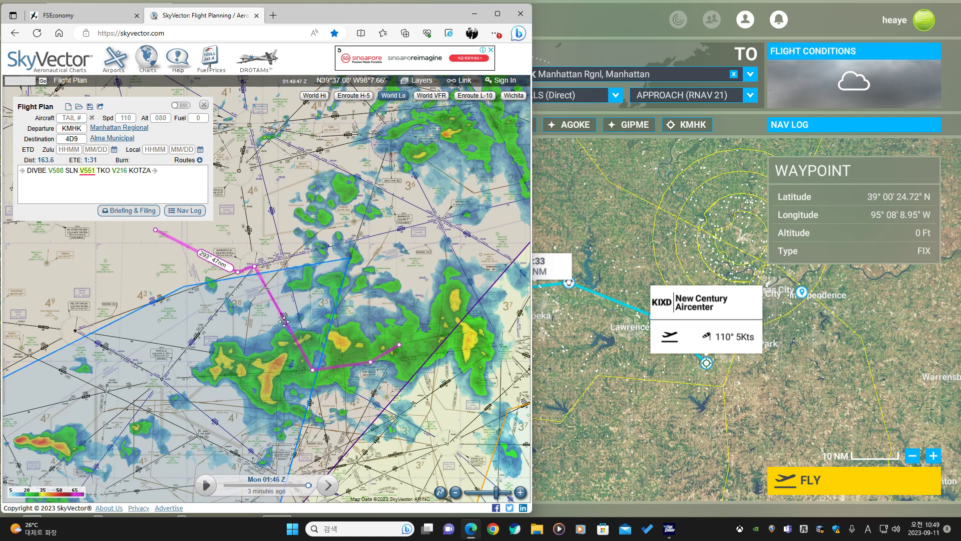
pyautogui.scroll(1, 284, 321)
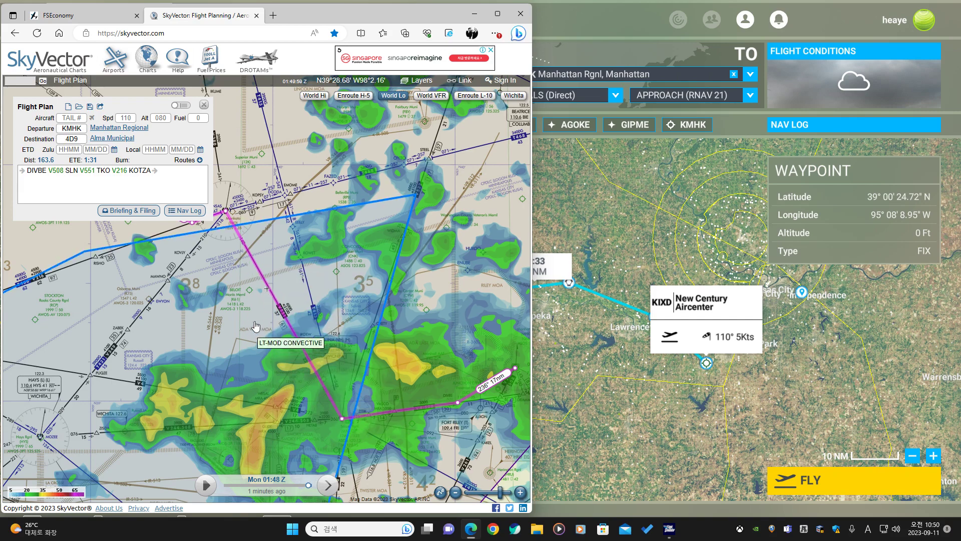
pyautogui.scroll(1, 270, 336)
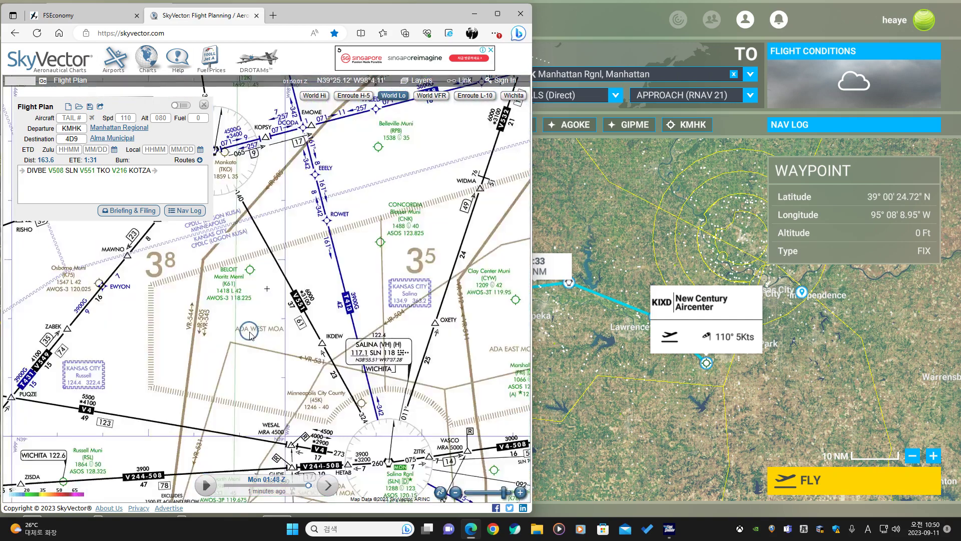
pyautogui.scroll(-1, 268, 331)
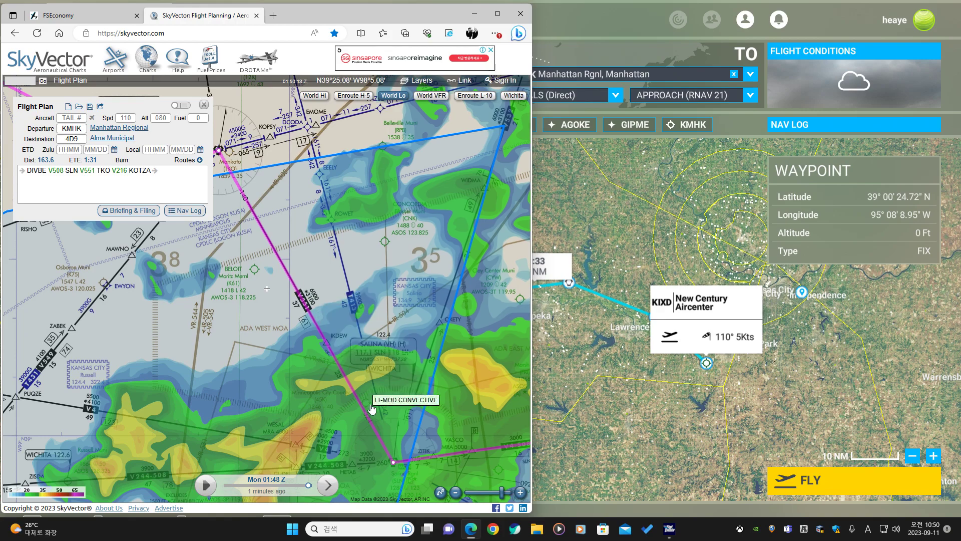
pyautogui.scroll(-3, 340, 353)
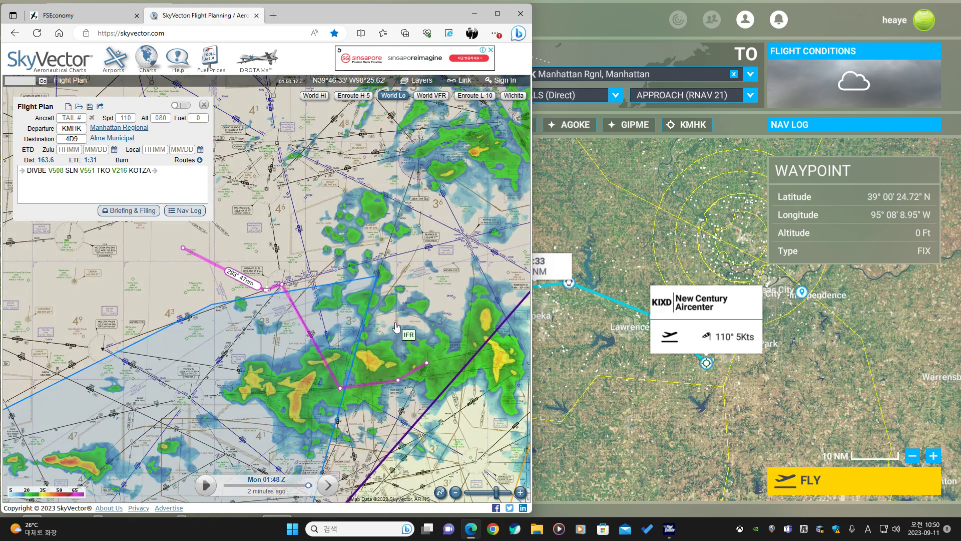
pyautogui.moveTo(393, 331); pyautogui.dragTo(255, 342)
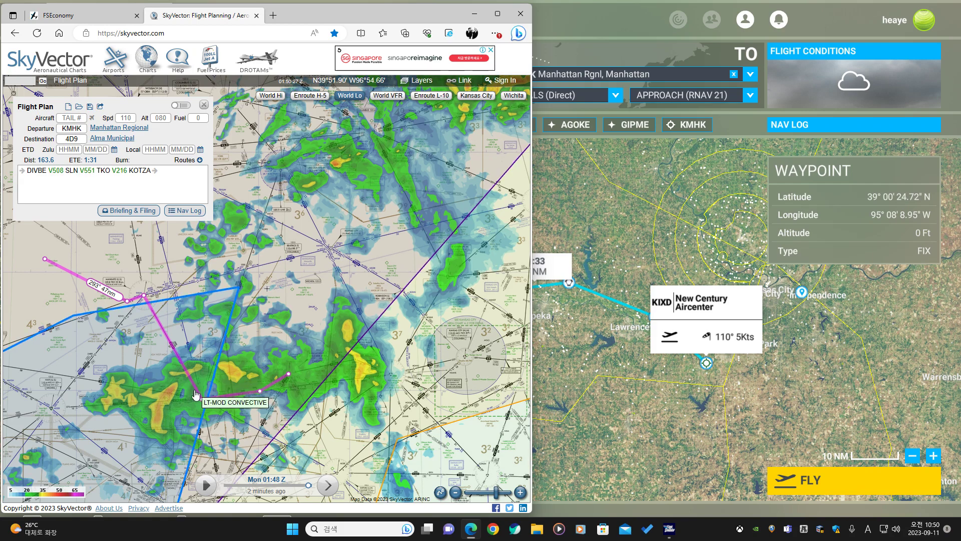
pyautogui.moveTo(195, 394); pyautogui.dragTo(208, 398)
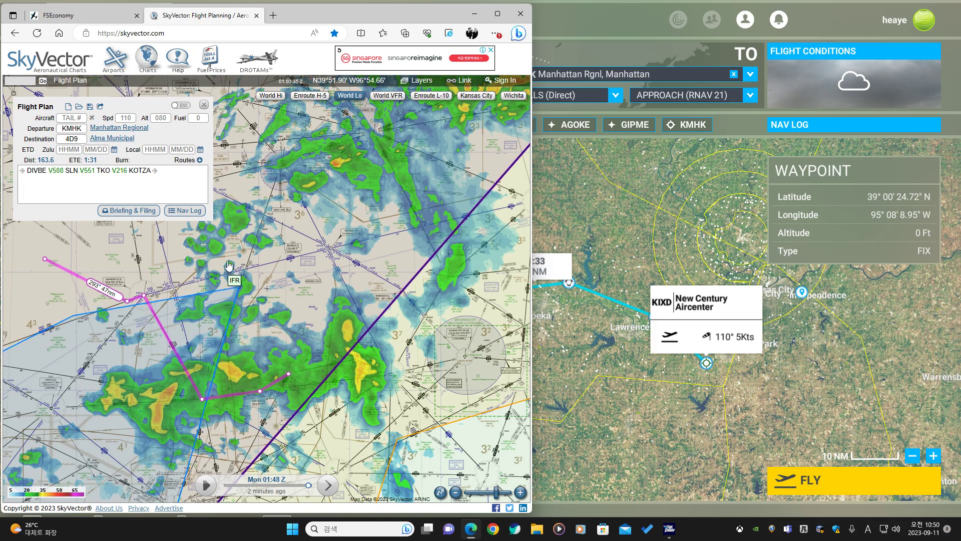
pyautogui.moveTo(273, 236); pyautogui.dragTo(264, 229)
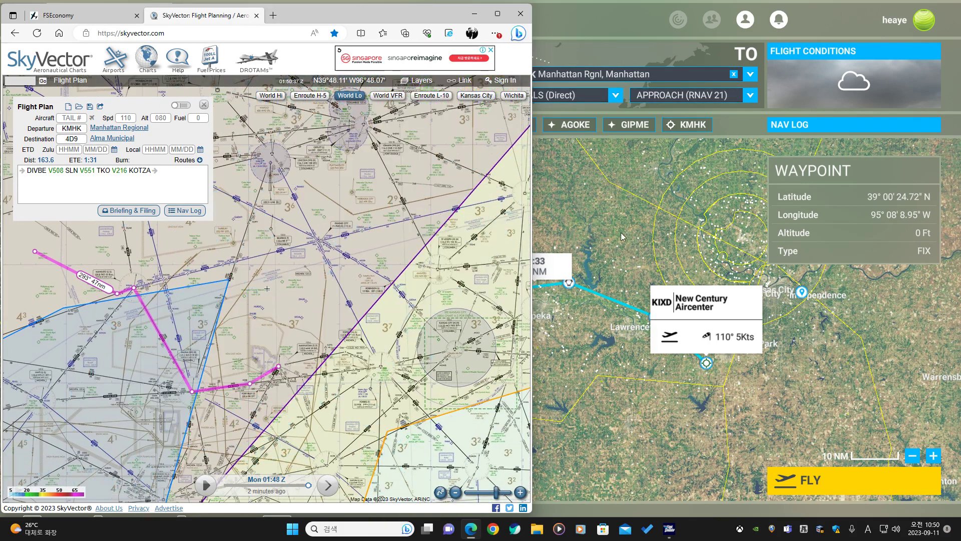
# Swap departure and arrival so KMHK is the departure, then set the arrival to 4D9 Alma Muni.
pyautogui.click(625, 224)
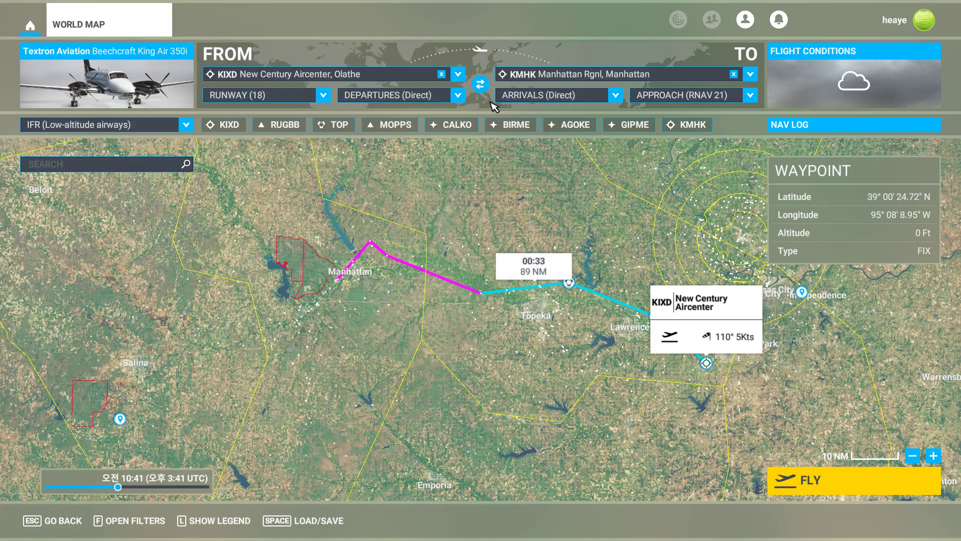
pyautogui.click(481, 90)
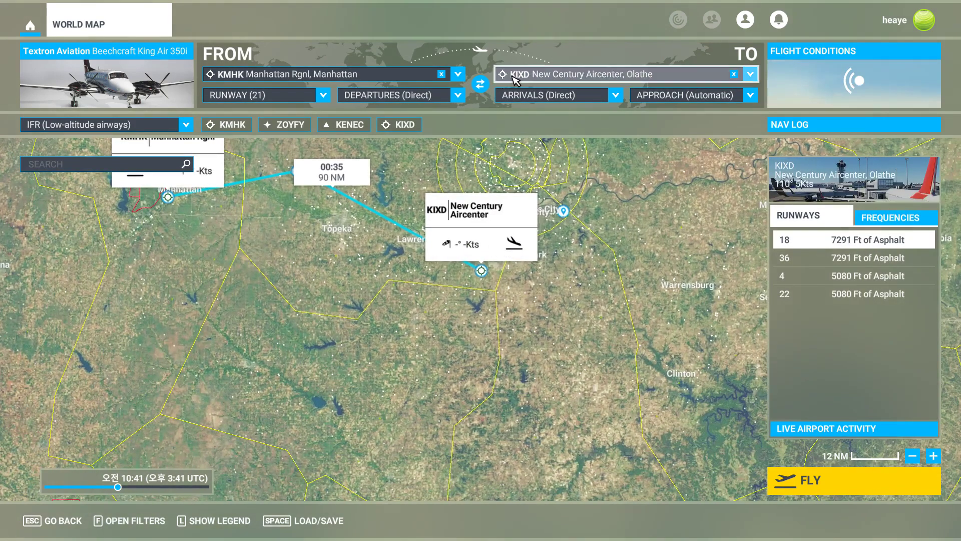
pyautogui.click(521, 76)
pyautogui.write('4d9')
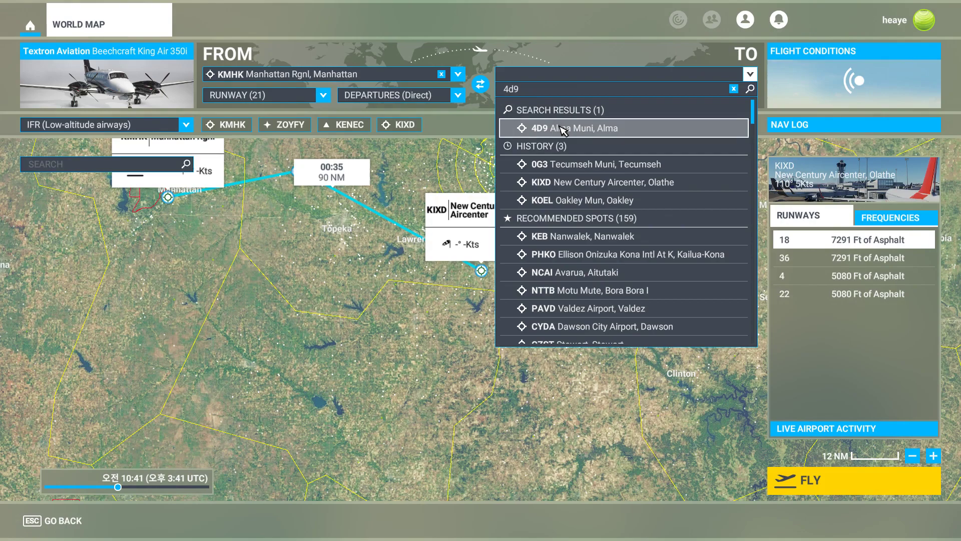
pyautogui.click(563, 131)
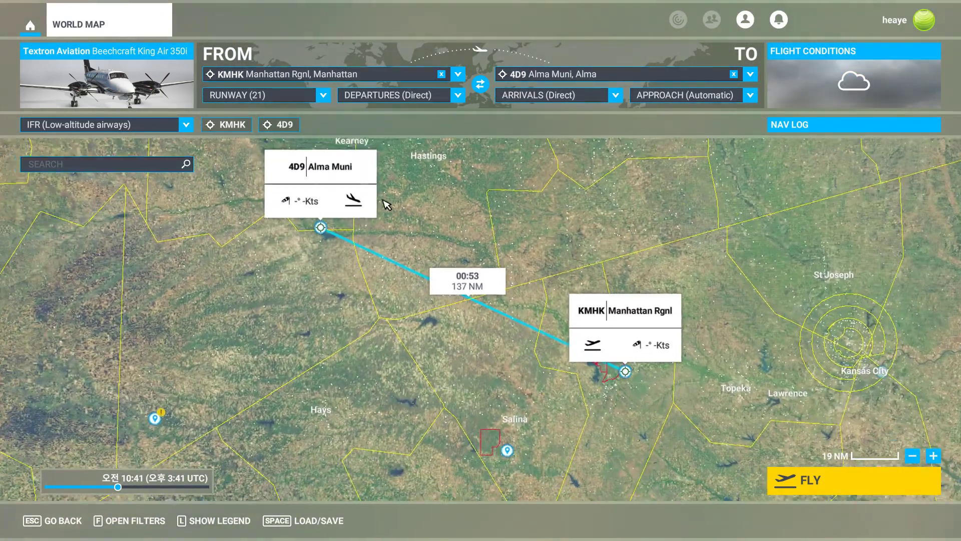
# Set the arrival approach at 4D9 to RNAV 17.
pyautogui.click(373, 197)
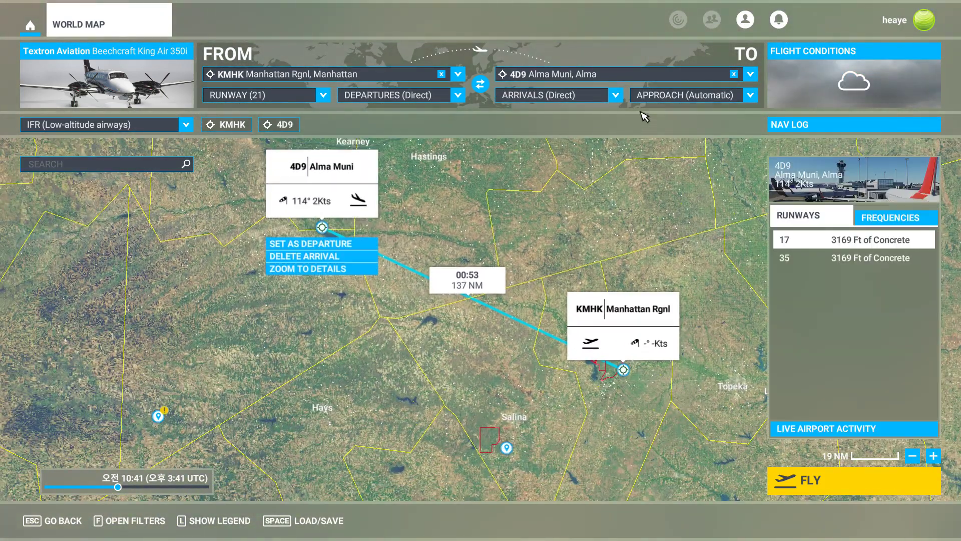
pyautogui.click(691, 95)
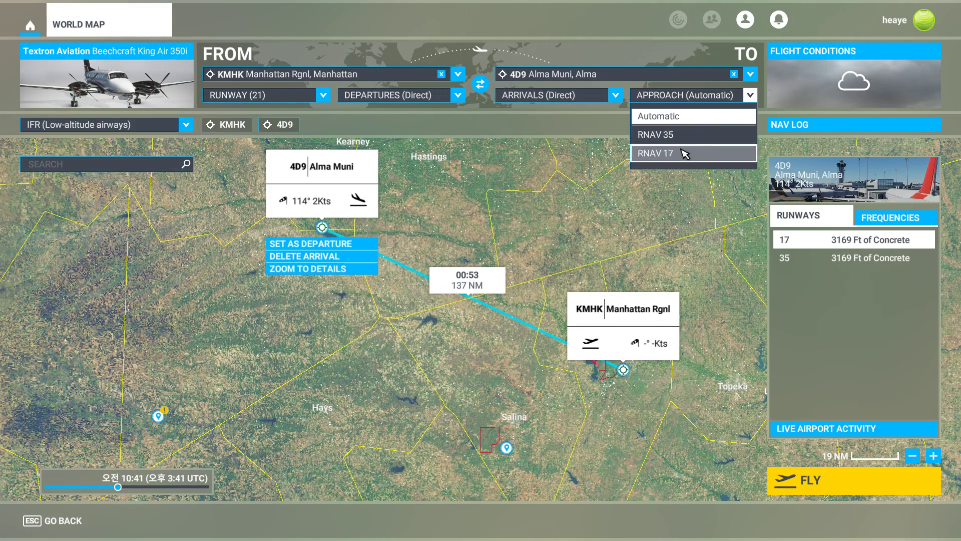
pyautogui.click(656, 153)
# Examine the route from KMHK to 4D9 and the area around Manhattan on the world map.
pyautogui.click(637, 315)
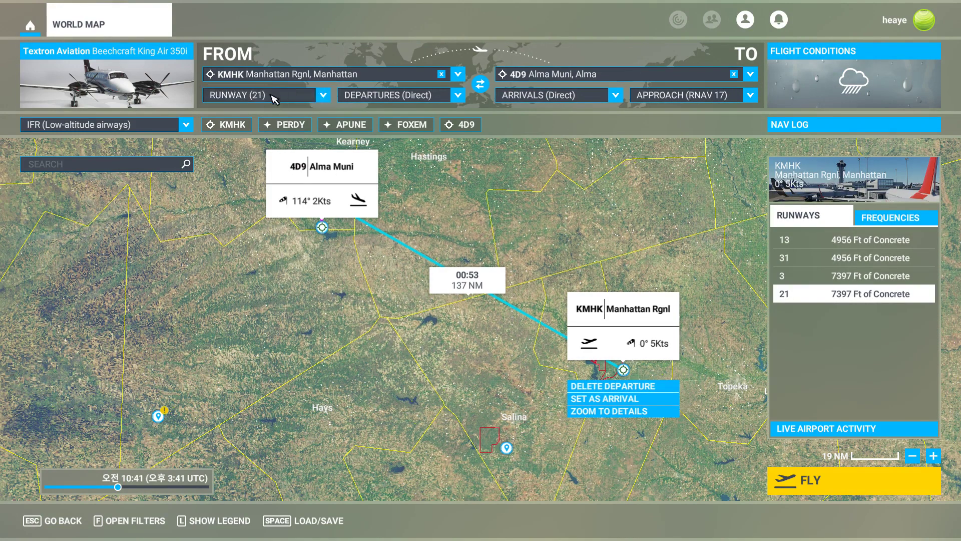
pyautogui.scroll(2, 532, 253)
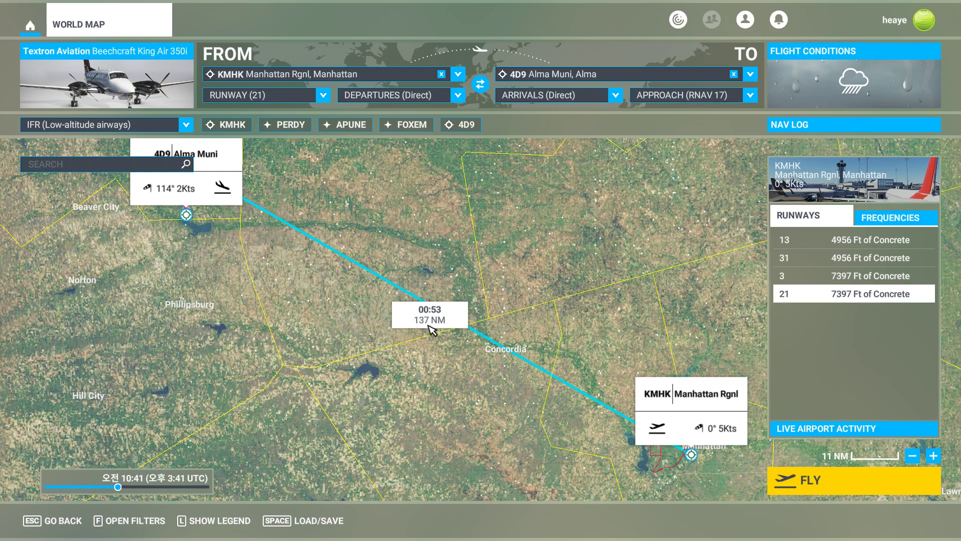
pyautogui.moveTo(430, 328)
pyautogui.mouseDown()
pyautogui.moveTo(404, 228)
pyautogui.moveTo(587, 322)
pyautogui.mouseUp()
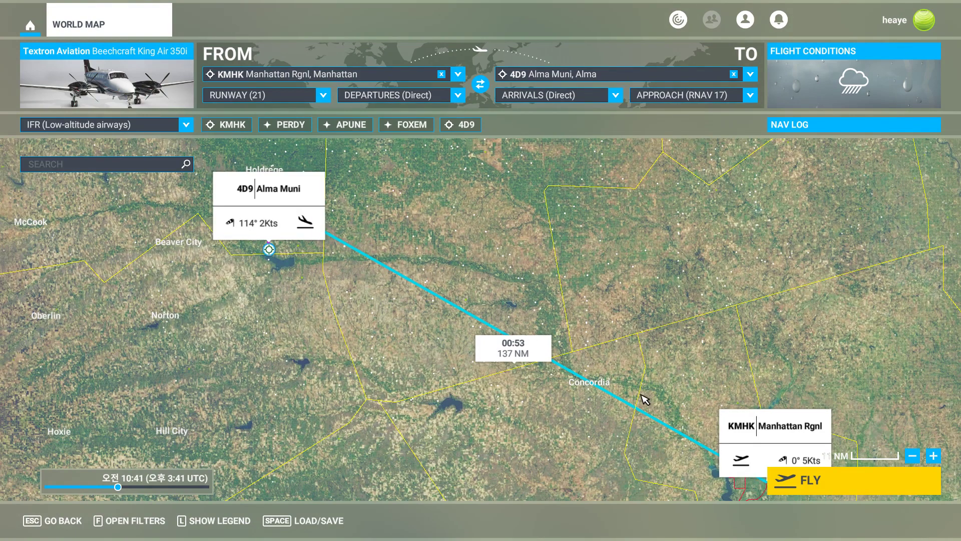
pyautogui.moveTo(599, 436); pyautogui.dragTo(515, 337)
pyautogui.moveTo(593, 375); pyautogui.dragTo(508, 361)
pyautogui.scroll(3, 509, 360)
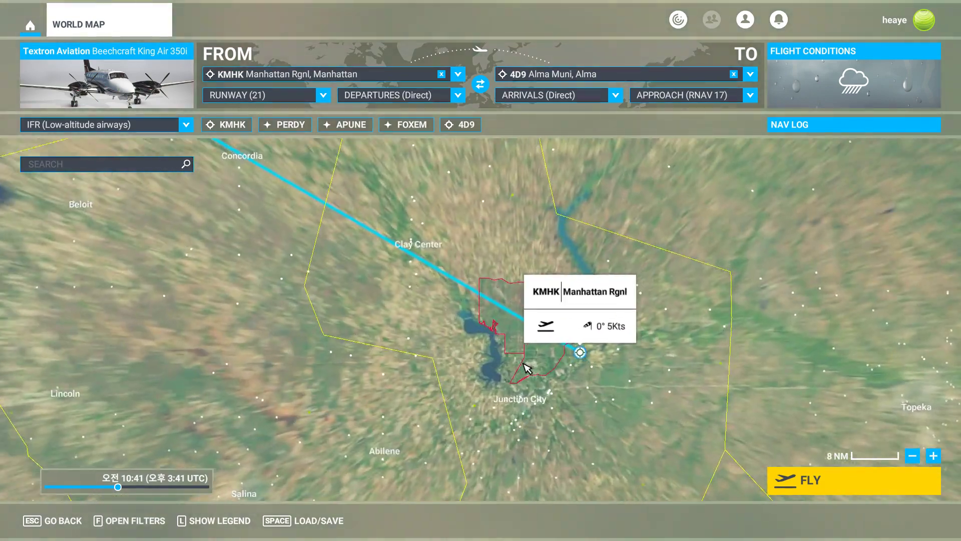
pyautogui.scroll(5, 526, 319)
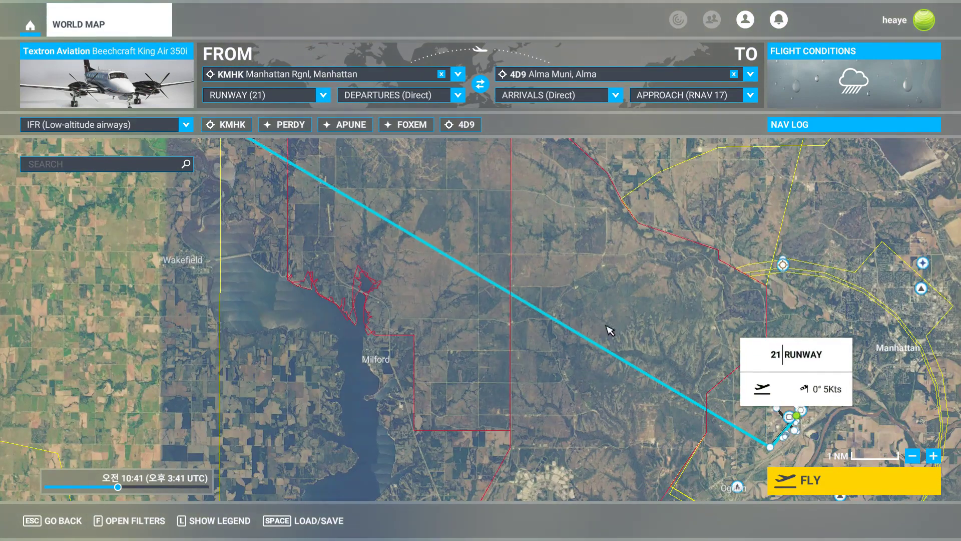
pyautogui.scroll(-3, 579, 343)
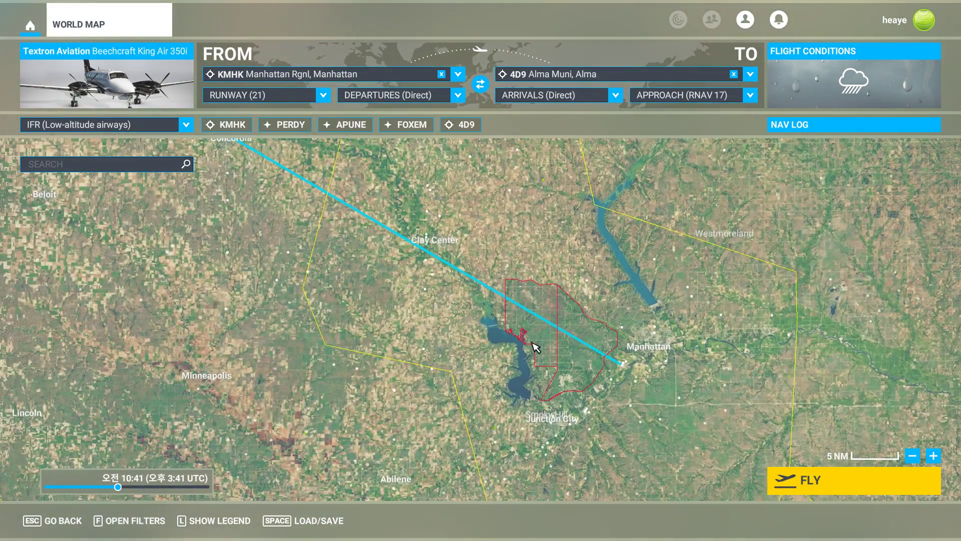
pyautogui.scroll(-2, 545, 343)
pyautogui.scroll(-1, 556, 361)
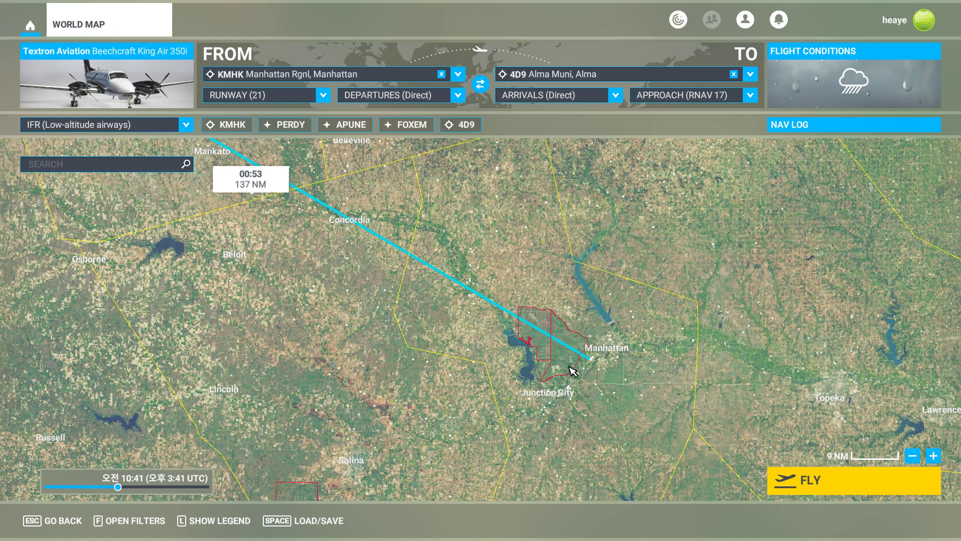
pyautogui.scroll(3, 450, 354)
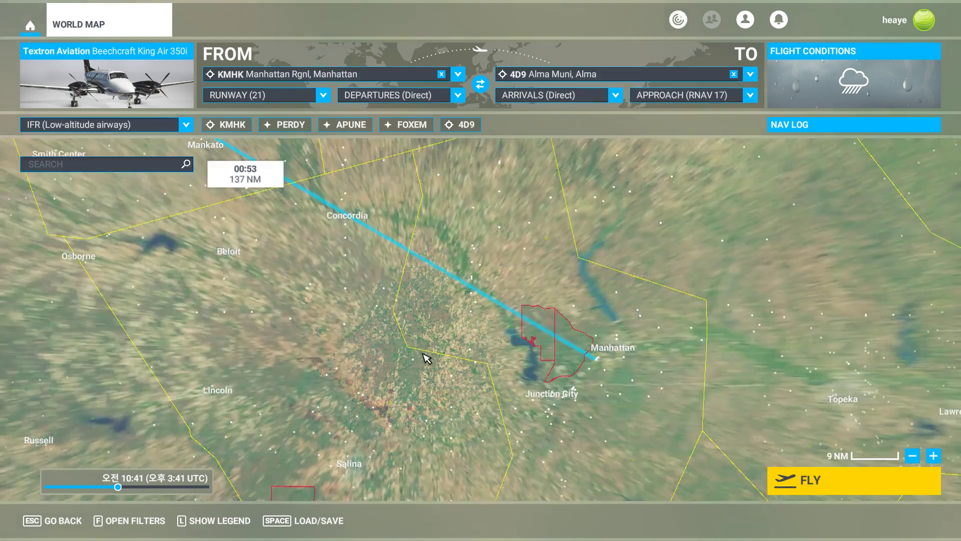
pyautogui.moveTo(412, 390); pyautogui.dragTo(692, 360)
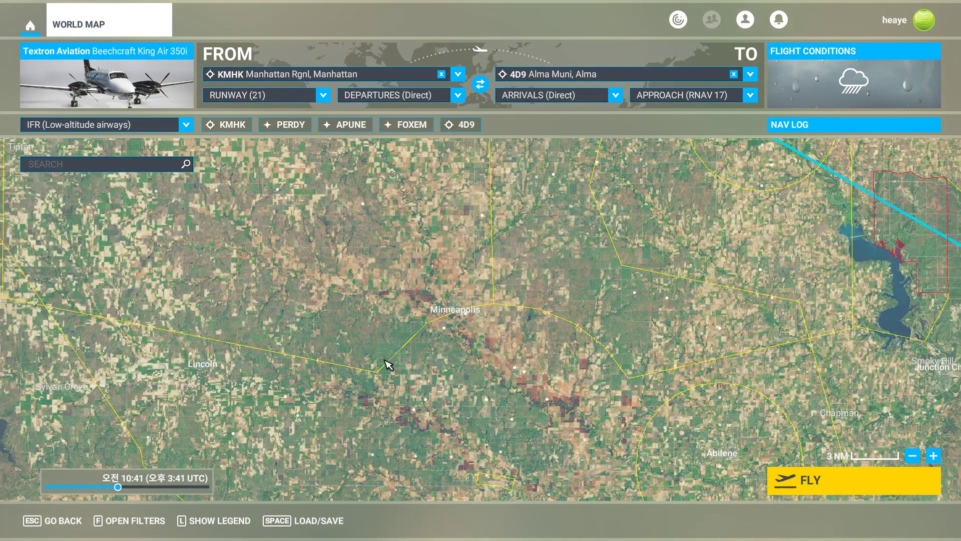
pyautogui.moveTo(47, 300); pyautogui.dragTo(529, 344)
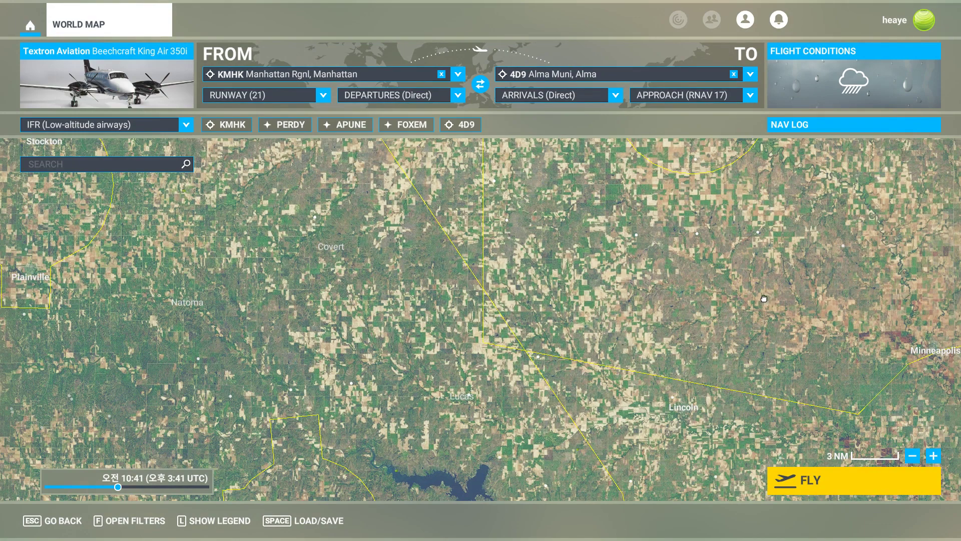
pyautogui.moveTo(763, 297); pyautogui.dragTo(332, 302)
pyautogui.moveTo(740, 318); pyautogui.dragTo(440, 277)
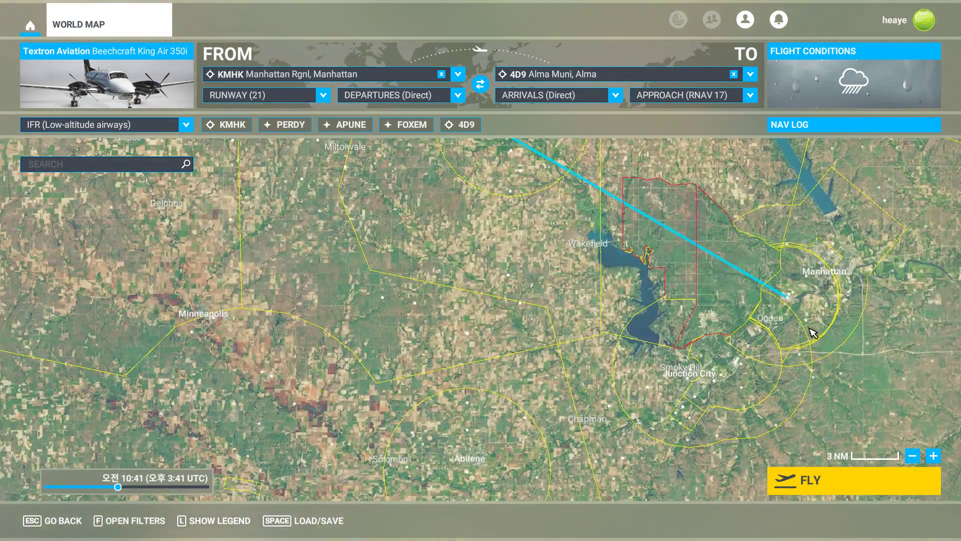
pyautogui.scroll(-5, 534, 275)
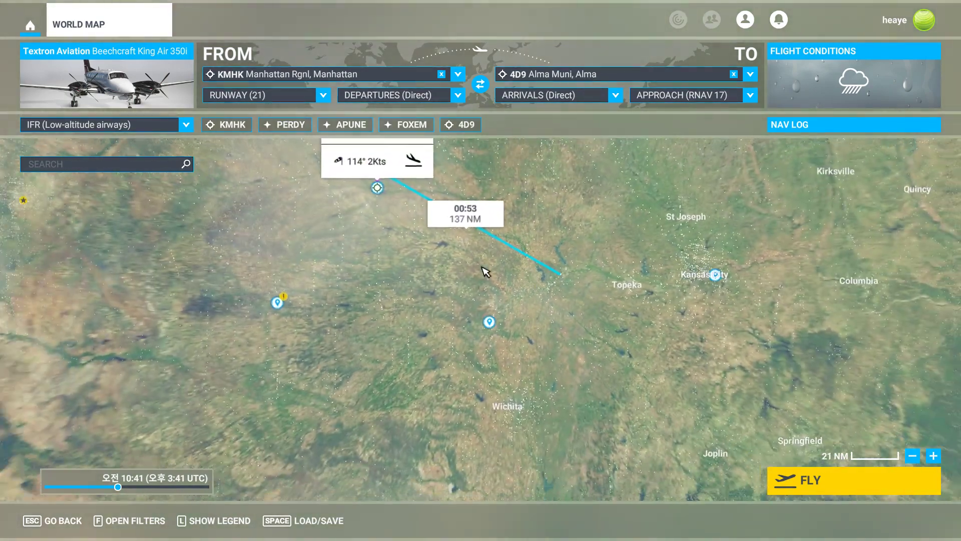
pyautogui.moveTo(373, 247); pyautogui.dragTo(628, 305)
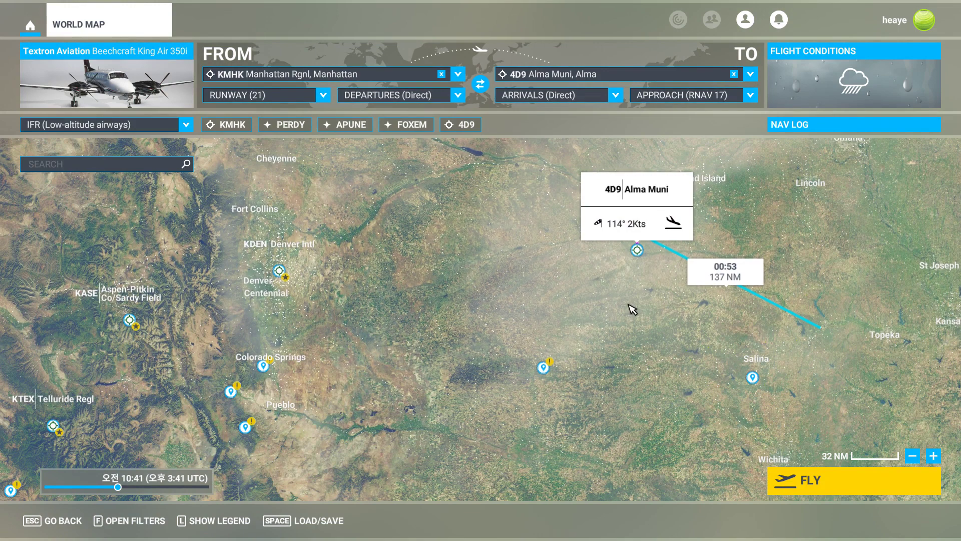
# Open the 4D9 RNAV (GPS) RWY 17 approach chart in SkyVector.
pyautogui.hotkey('alt', 'Tab')
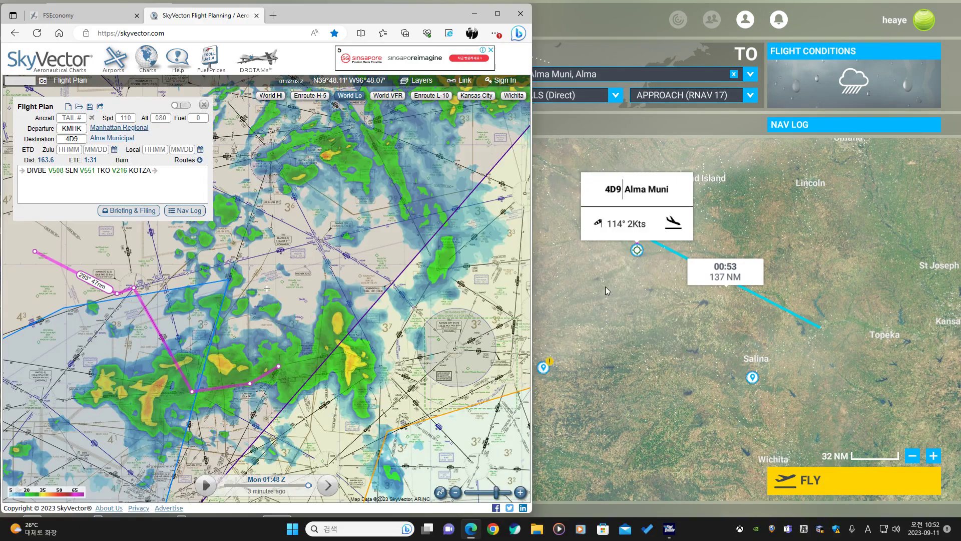
pyautogui.moveTo(247, 326); pyautogui.dragTo(368, 279)
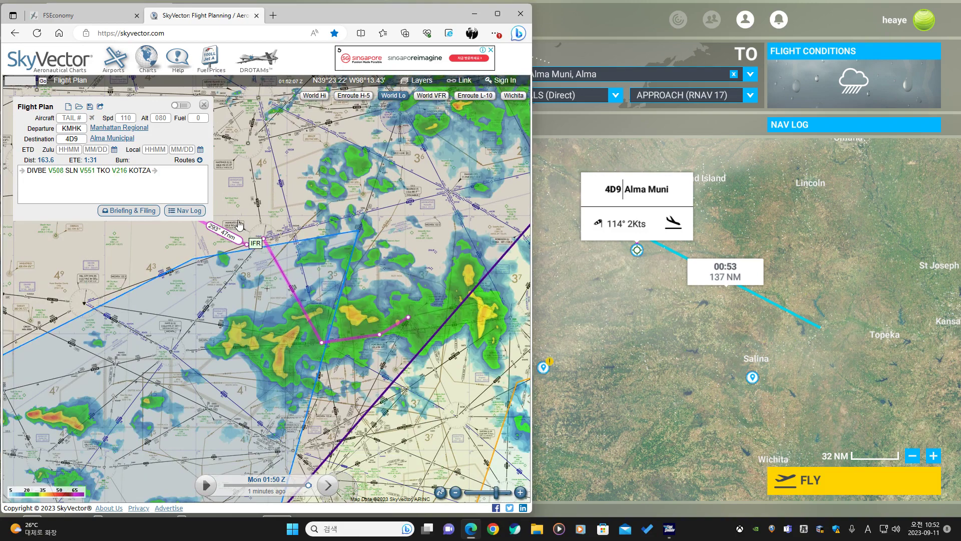
pyautogui.moveTo(238, 226); pyautogui.dragTo(173, 301)
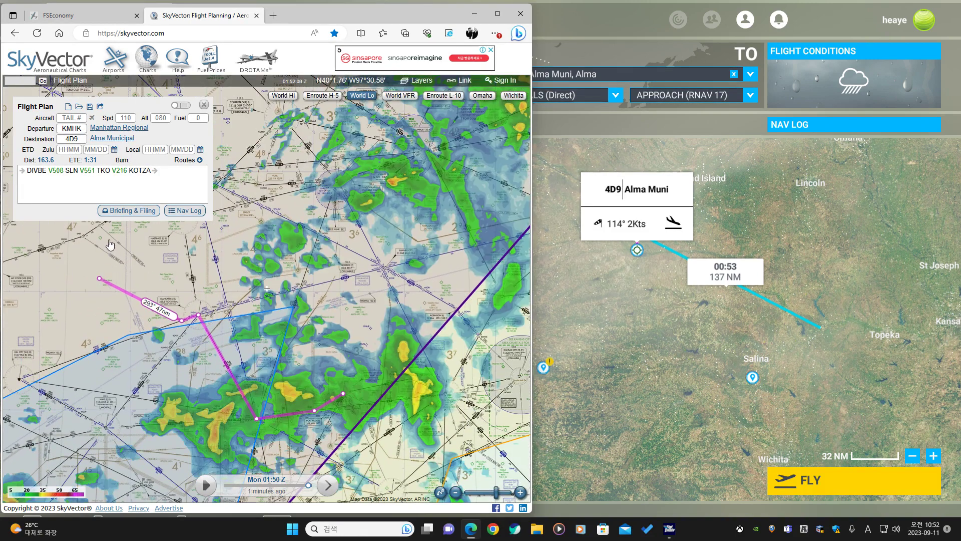
pyautogui.moveTo(120, 138)
pyautogui.click(199, 150)
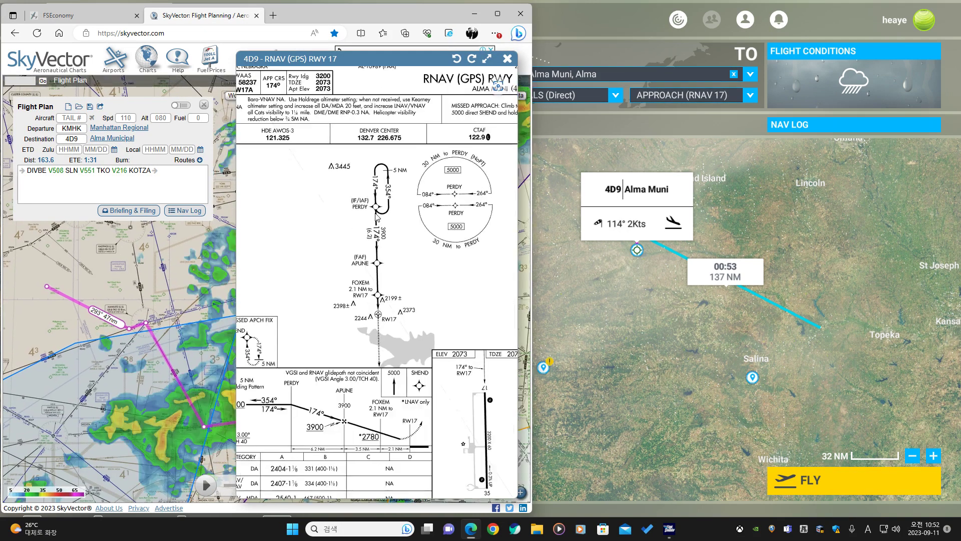
# Append the initial approach fix PERDY to the end of the flight plan route.
pyautogui.scroll(2, 369, 220)
pyautogui.click(194, 175)
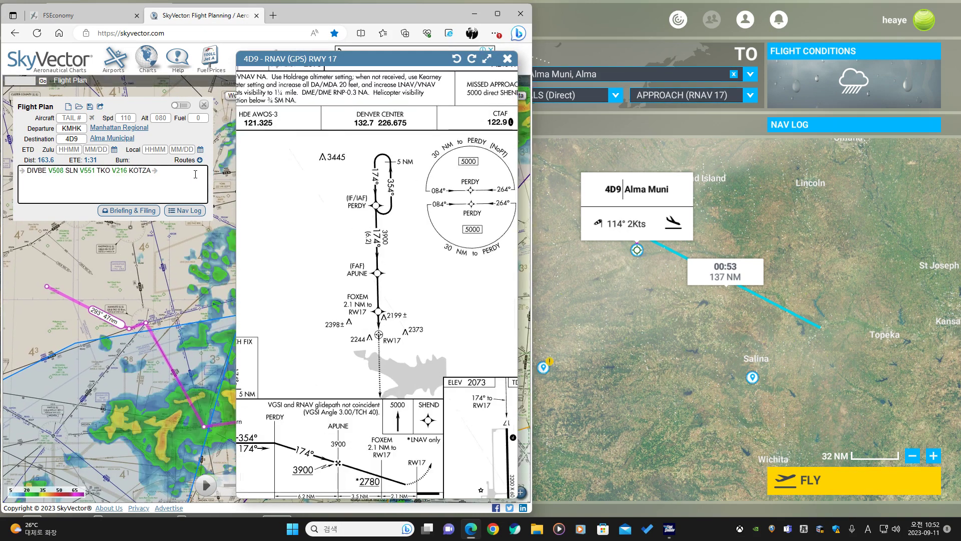
pyautogui.write('o')
pyautogui.press('Return')
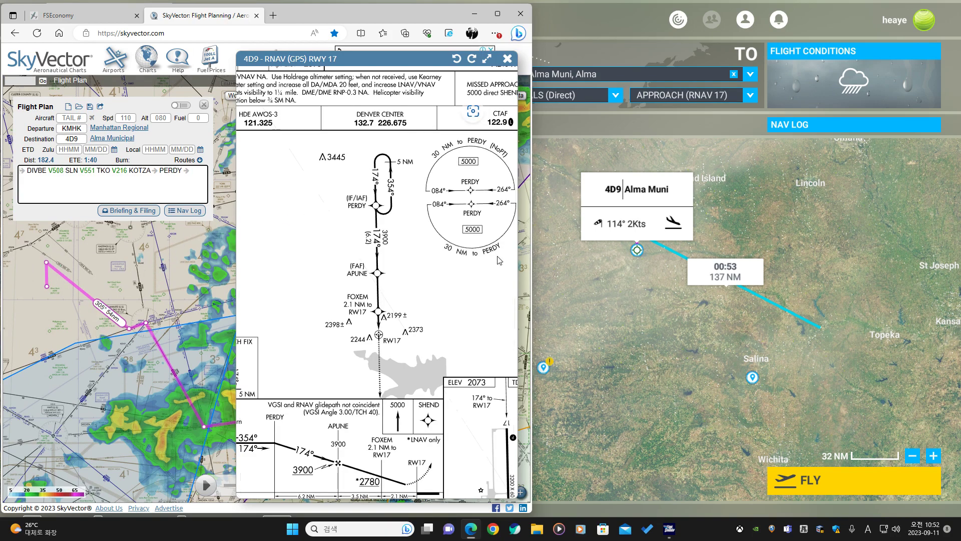
# Review the 4D9 RNAV (GPS) RWY 17 approach chart against the world map flight plan, then close the chart.
pyautogui.moveTo(473, 266); pyautogui.dragTo(370, 291)
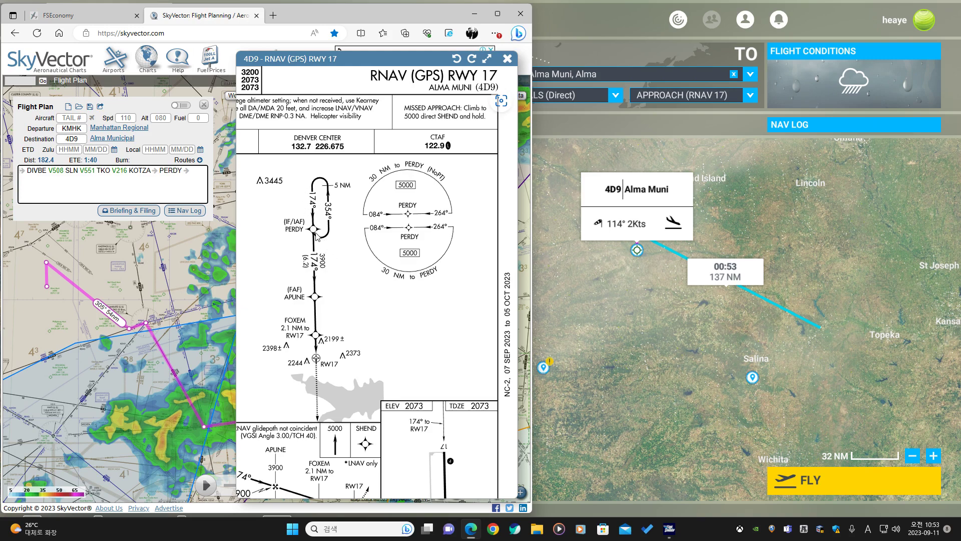
pyautogui.scroll(-1, 306, 223)
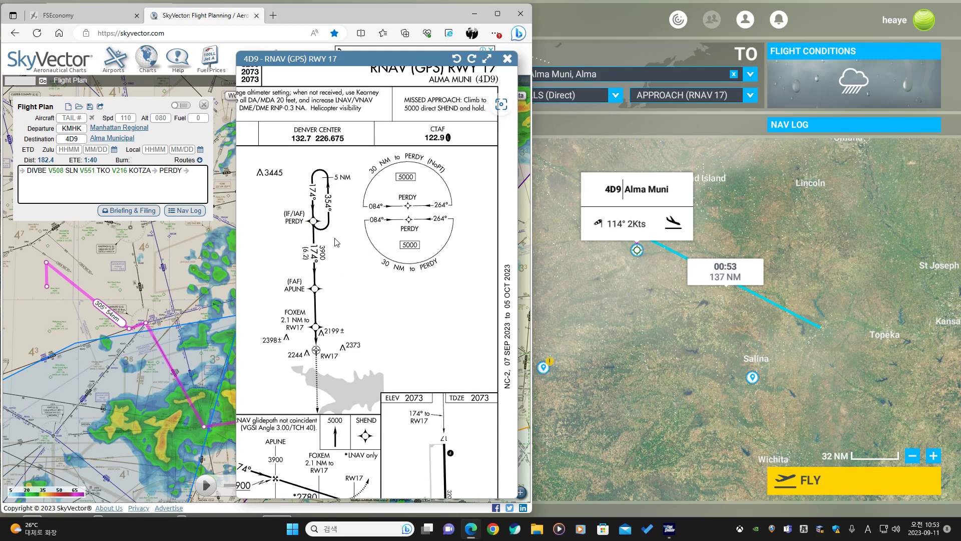
pyautogui.click(573, 259)
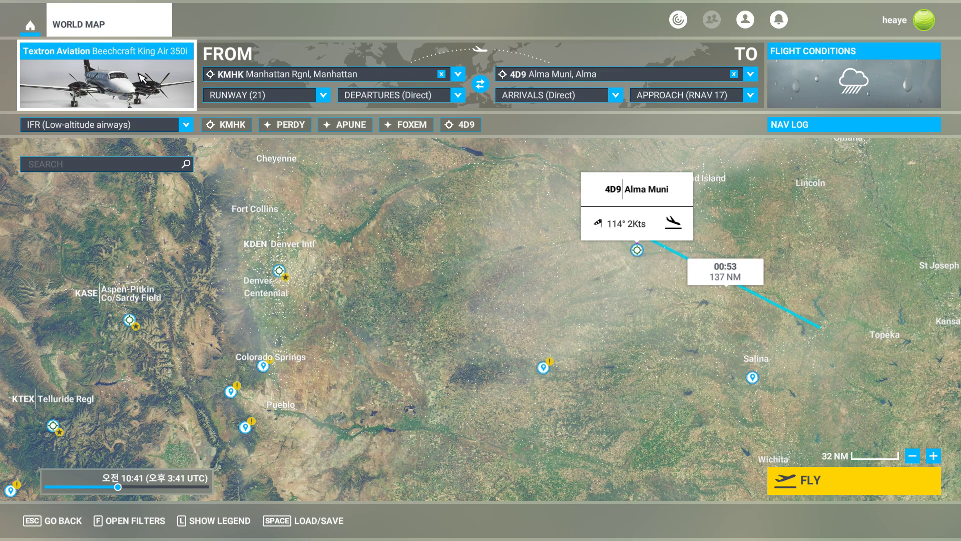
pyautogui.hotkey('alt', 'Tab')
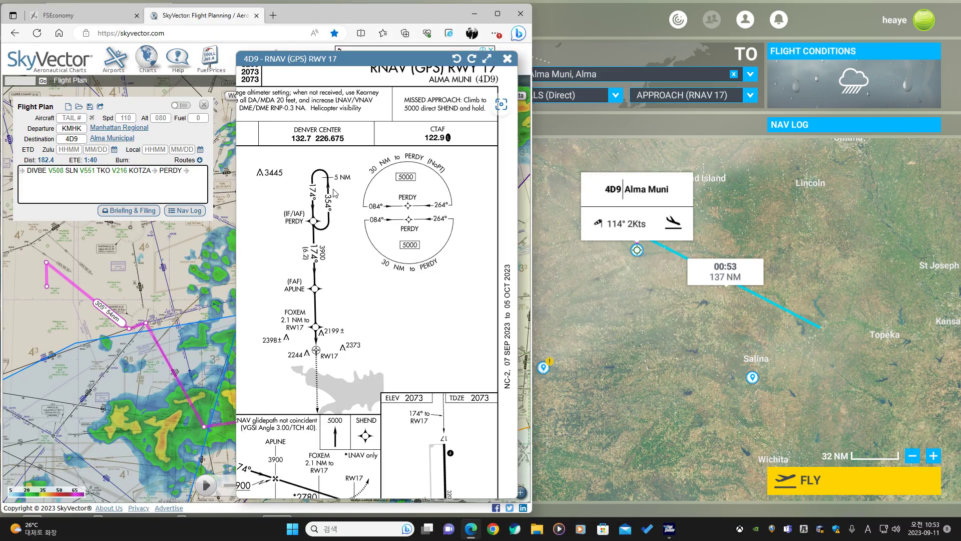
pyautogui.scroll(1, 356, 257)
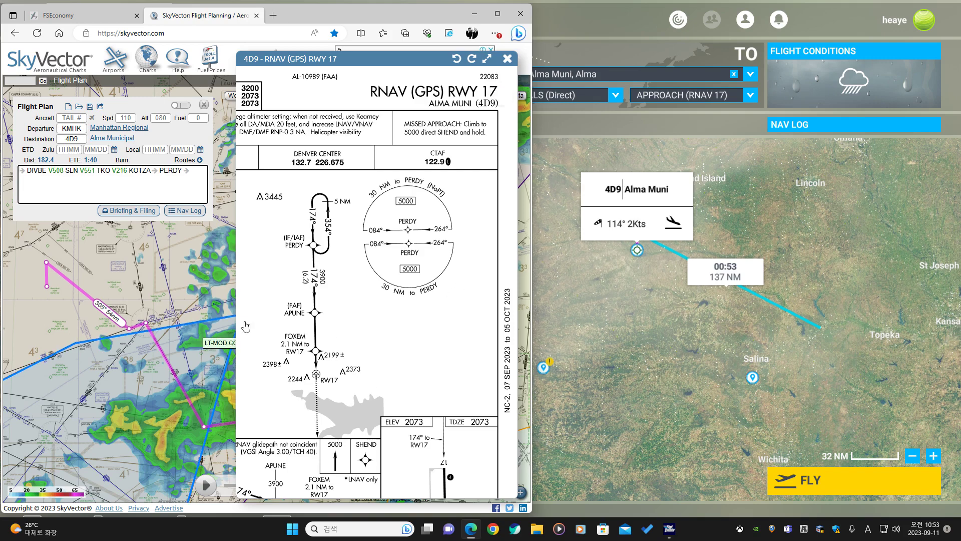
pyautogui.scroll(-3, 397, 289)
pyautogui.click(509, 60)
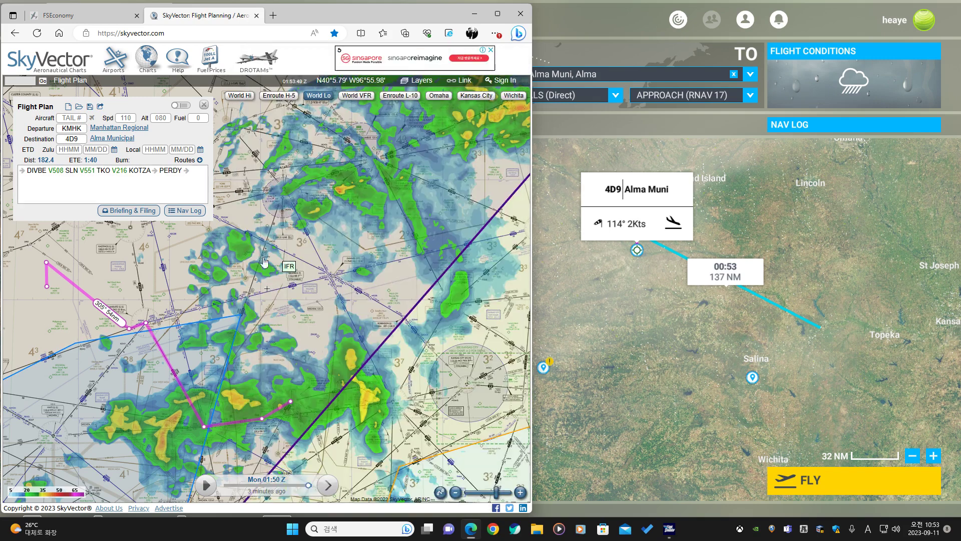
# Insert a GPS waypoint on the route leg toward PERDY, then delete that waypoint again.
pyautogui.moveTo(76, 305); pyautogui.dragTo(311, 300)
pyautogui.scroll(3, 311, 299)
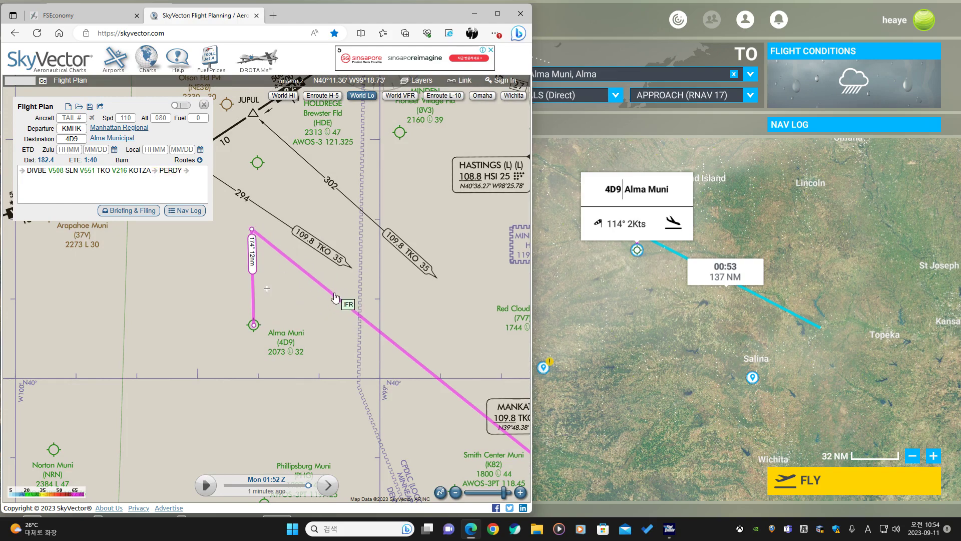
pyautogui.moveTo(336, 299); pyautogui.dragTo(337, 299)
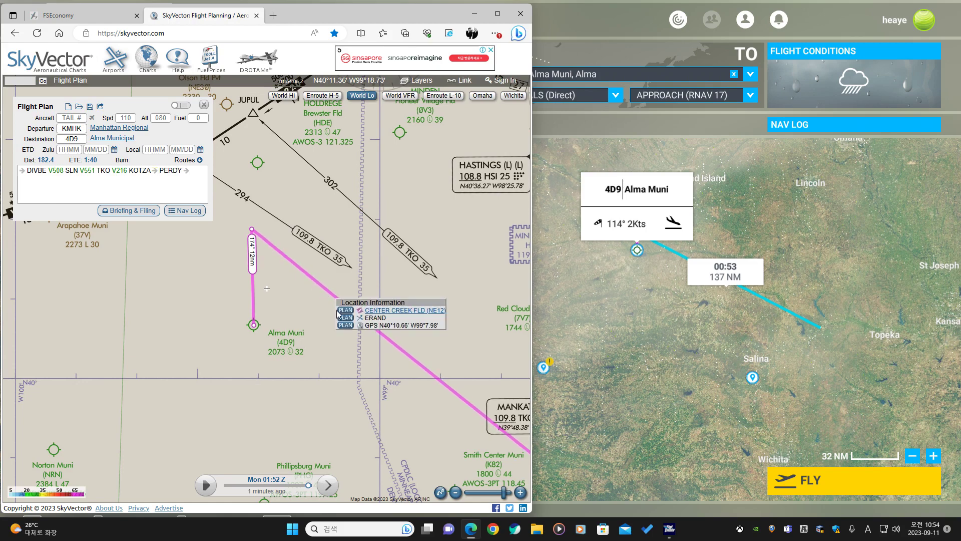
pyautogui.click(345, 325)
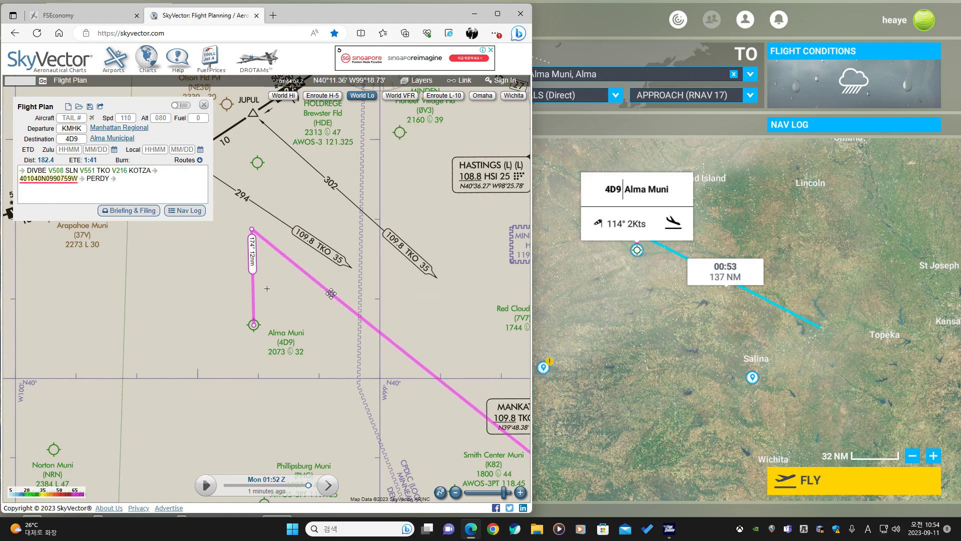
pyautogui.moveTo(305, 264); pyautogui.dragTo(319, 291)
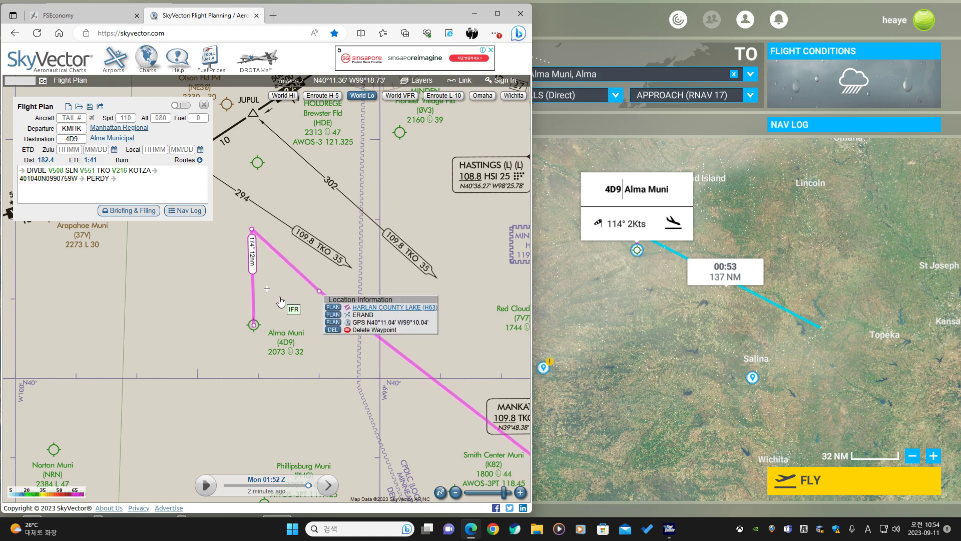
pyautogui.click(333, 330)
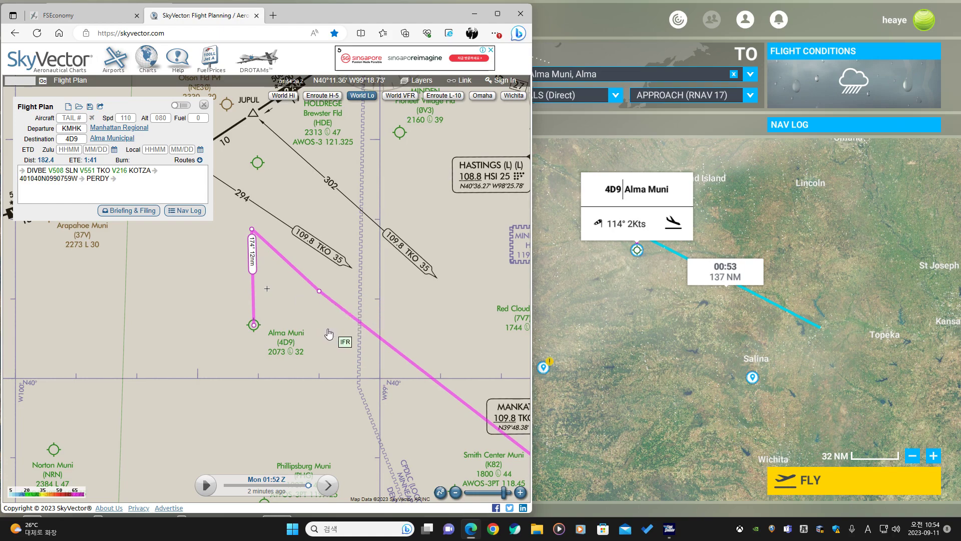
# Examine the route from KMHK to 4D9 and the weather radar along it on the SkyVector chart.
pyautogui.scroll(-1, 305, 314)
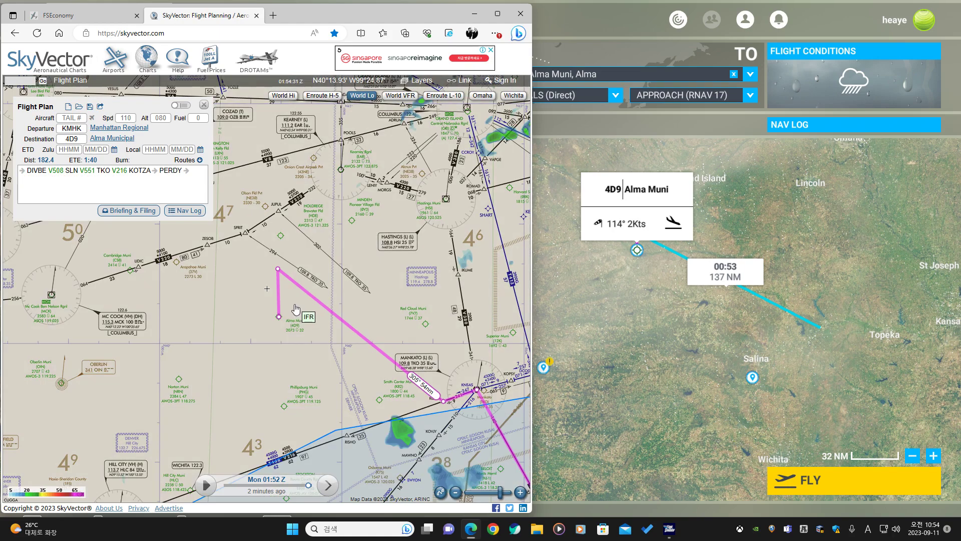
pyautogui.moveTo(302, 311); pyautogui.dragTo(210, 321)
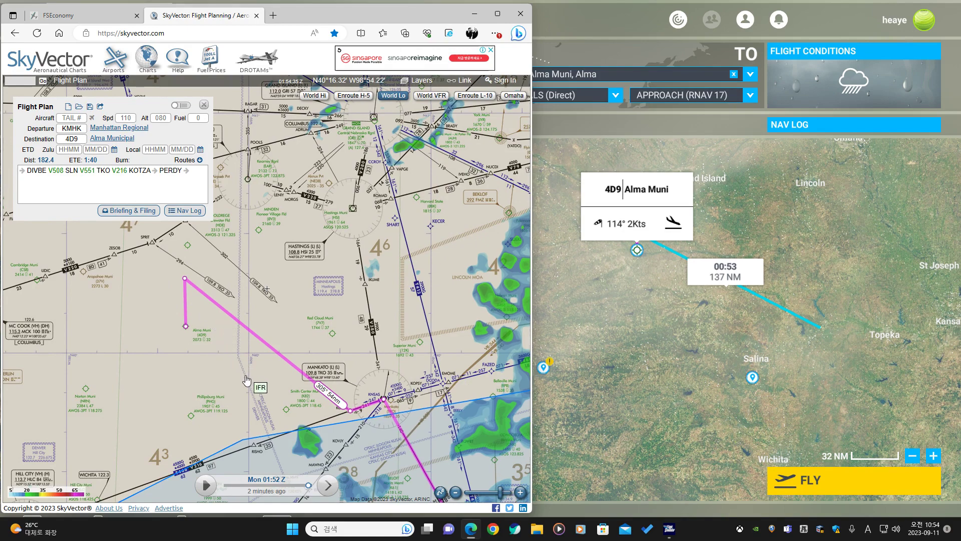
pyautogui.moveTo(242, 377); pyautogui.dragTo(171, 349)
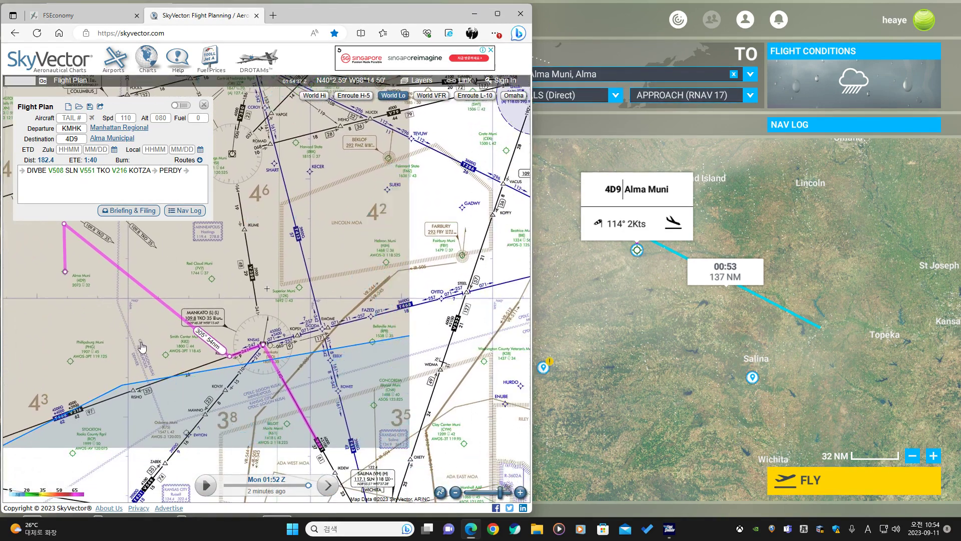
pyautogui.scroll(-1, 170, 349)
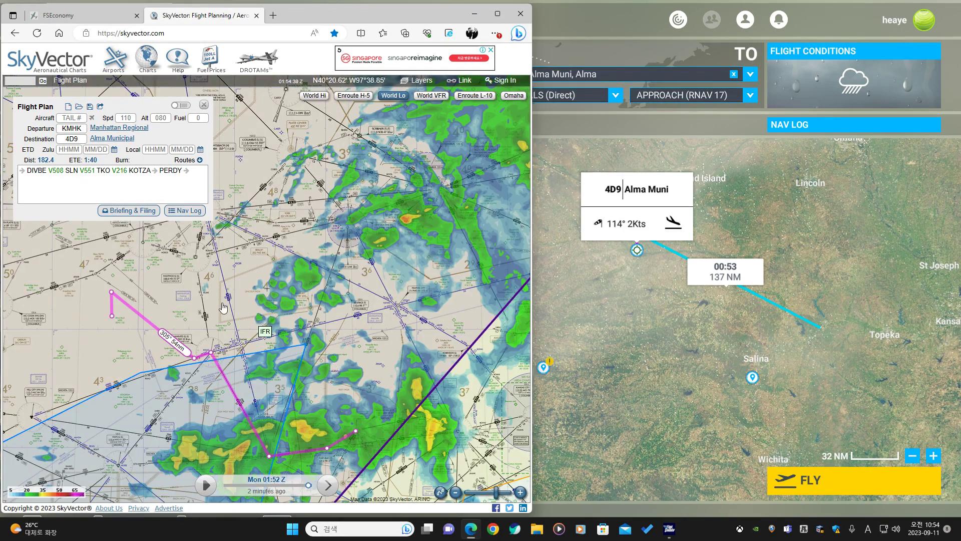
pyautogui.scroll(1, 180, 321)
pyautogui.moveTo(212, 329); pyautogui.dragTo(367, 309)
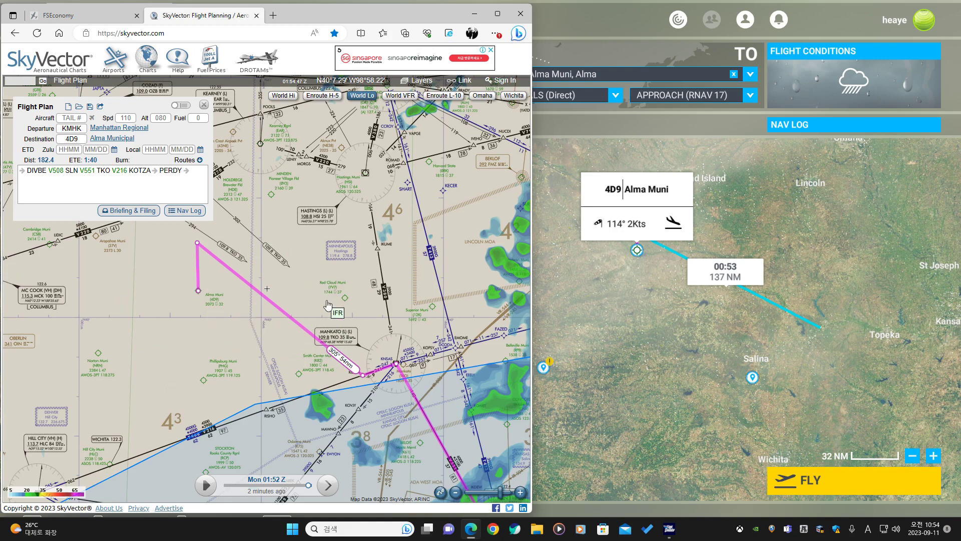
pyautogui.scroll(1, 282, 268)
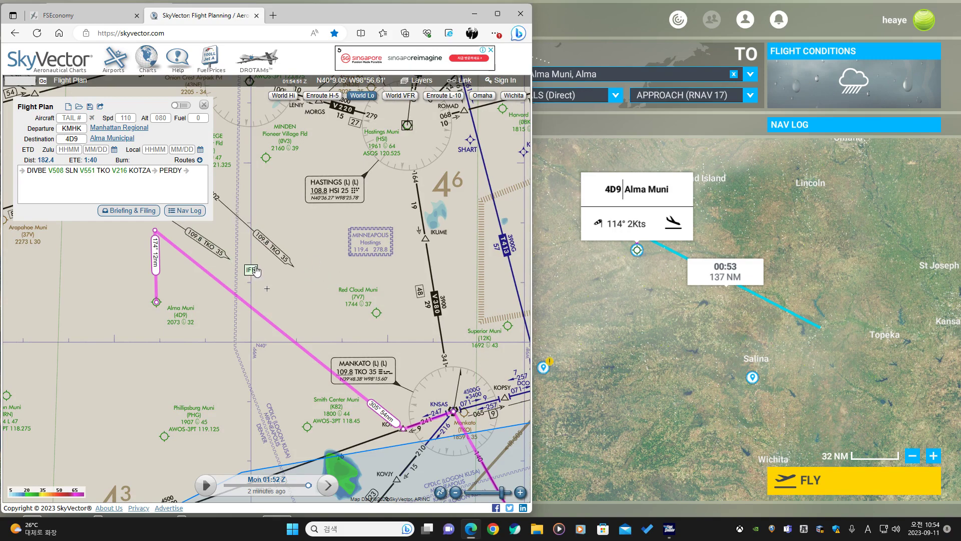
pyautogui.moveTo(201, 248); pyautogui.dragTo(273, 313)
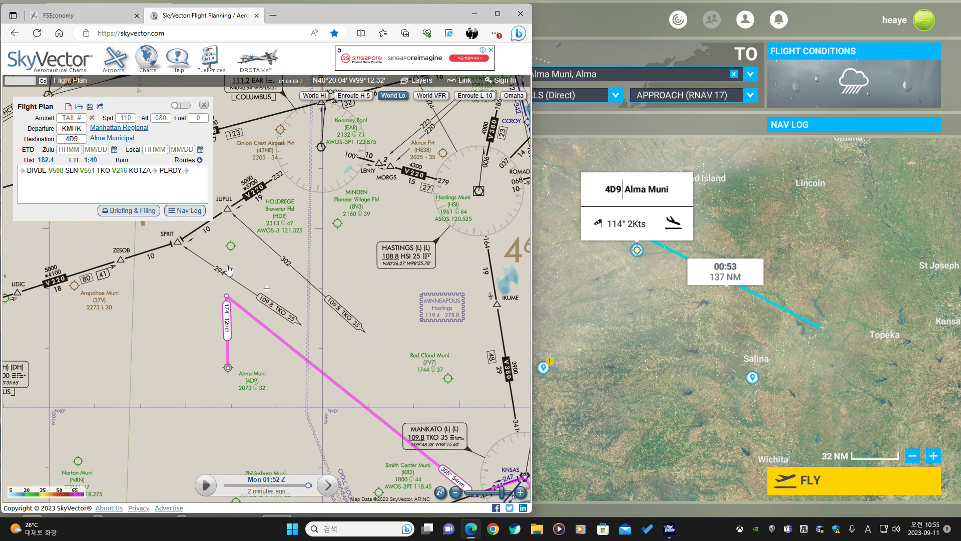
pyautogui.moveTo(367, 245); pyautogui.dragTo(289, 376)
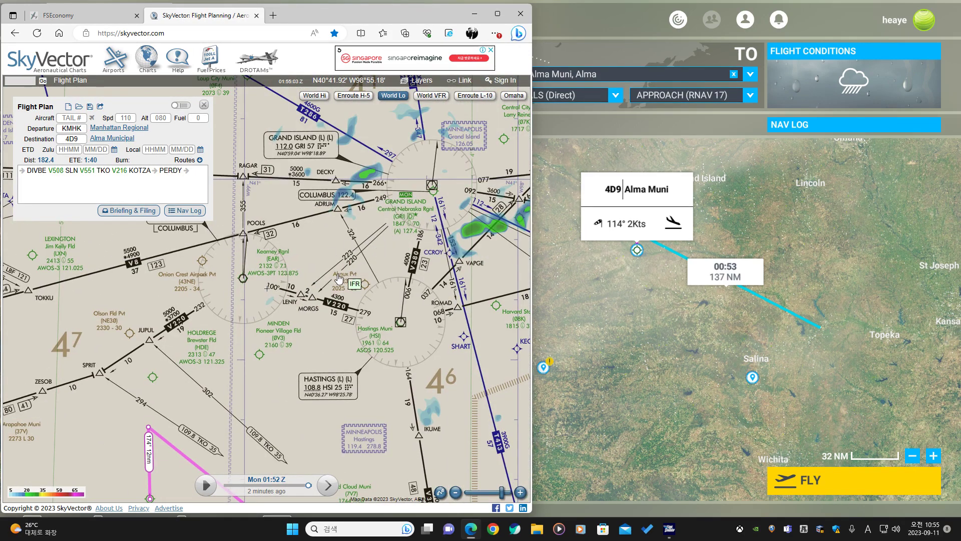
pyautogui.moveTo(326, 376); pyautogui.dragTo(430, 247)
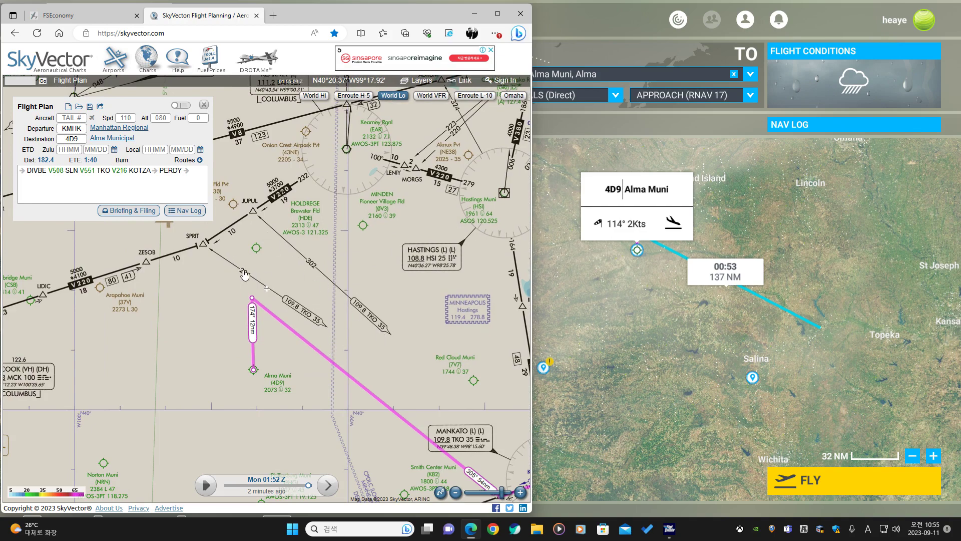
pyautogui.moveTo(381, 363); pyautogui.dragTo(249, 295)
pyautogui.scroll(-2, 359, 360)
pyautogui.moveTo(384, 419); pyautogui.dragTo(169, 330)
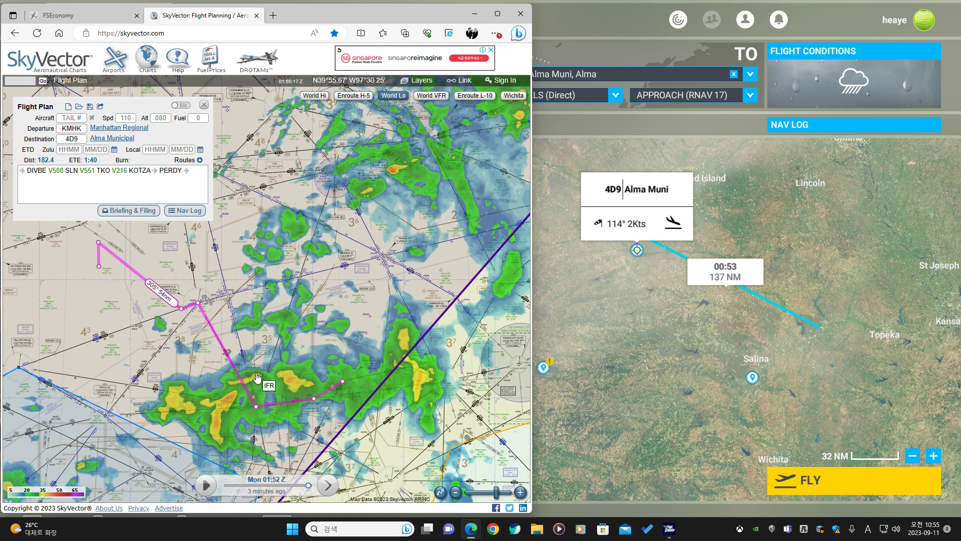
pyautogui.scroll(1, 243, 386)
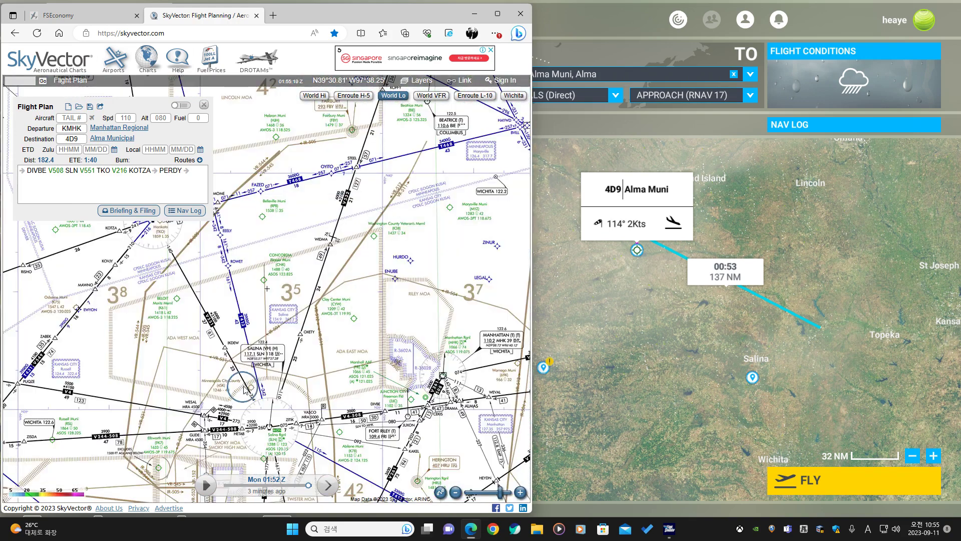
pyautogui.moveTo(216, 275); pyautogui.dragTo(347, 262)
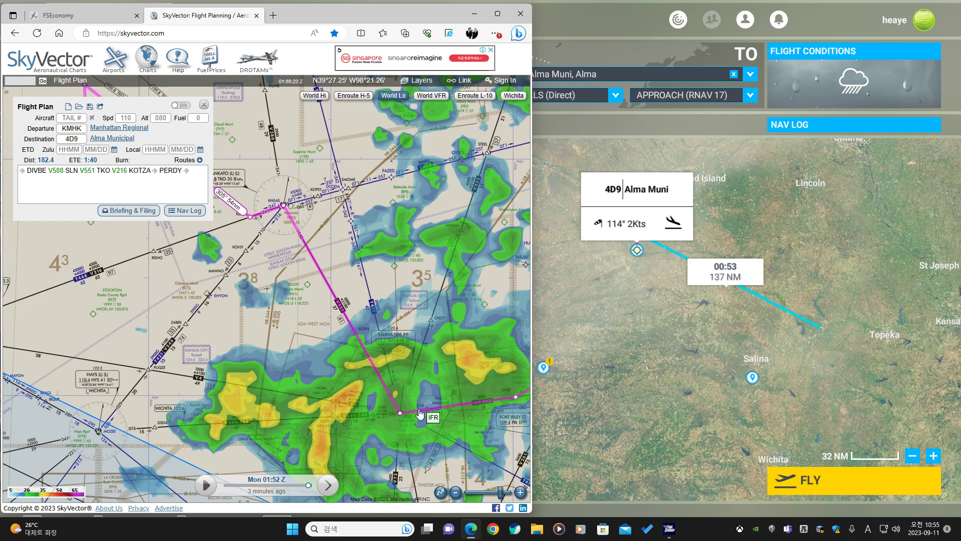
pyautogui.scroll(1, 413, 408)
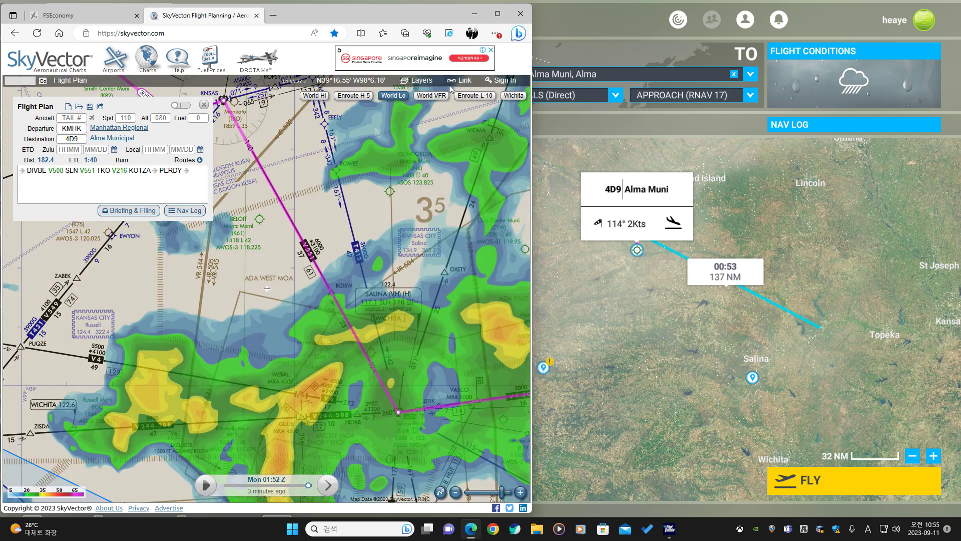
# Turn off the MRMS Weather Radar layer in the map layer settings, keeping the Airmet layers on.
pyautogui.click(426, 81)
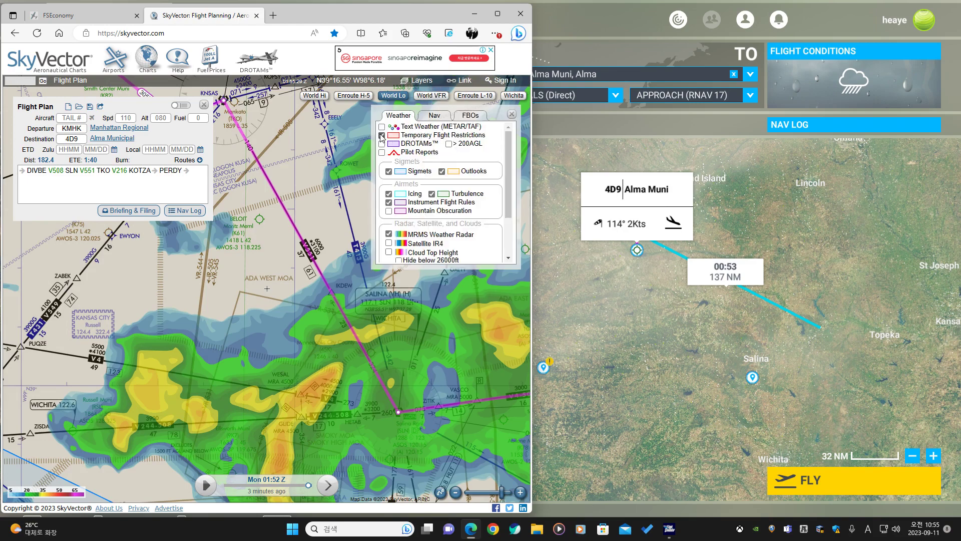
pyautogui.click(390, 201)
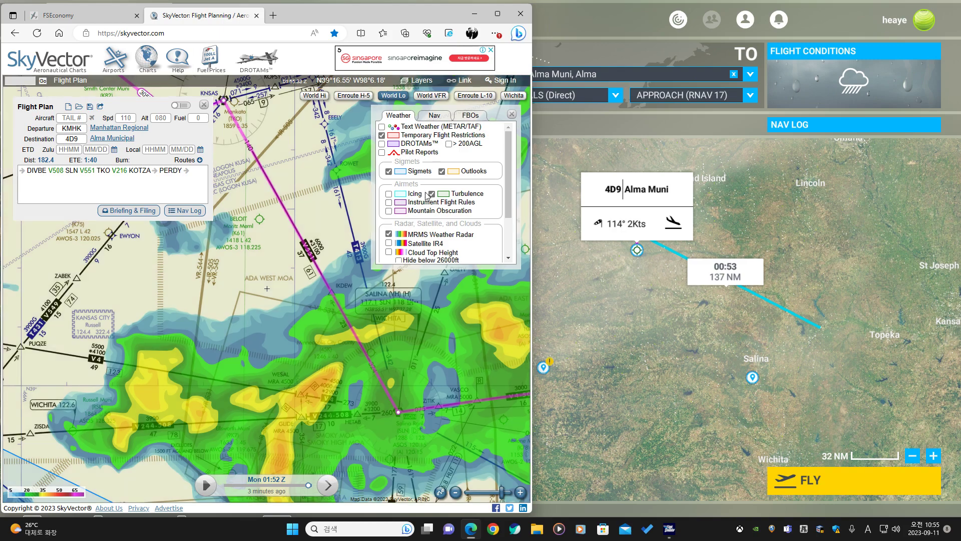
pyautogui.click(431, 195)
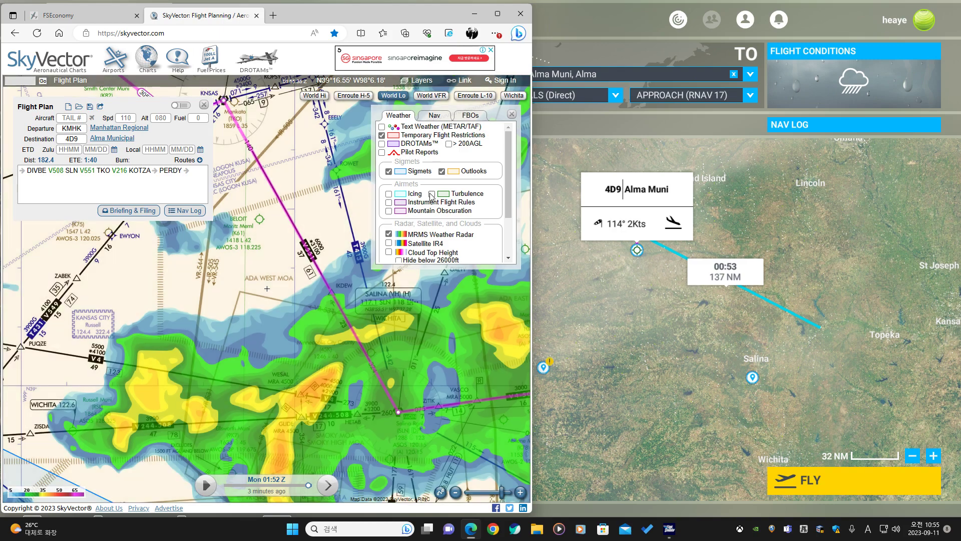
pyautogui.click(389, 203)
pyautogui.scroll(-2, 418, 181)
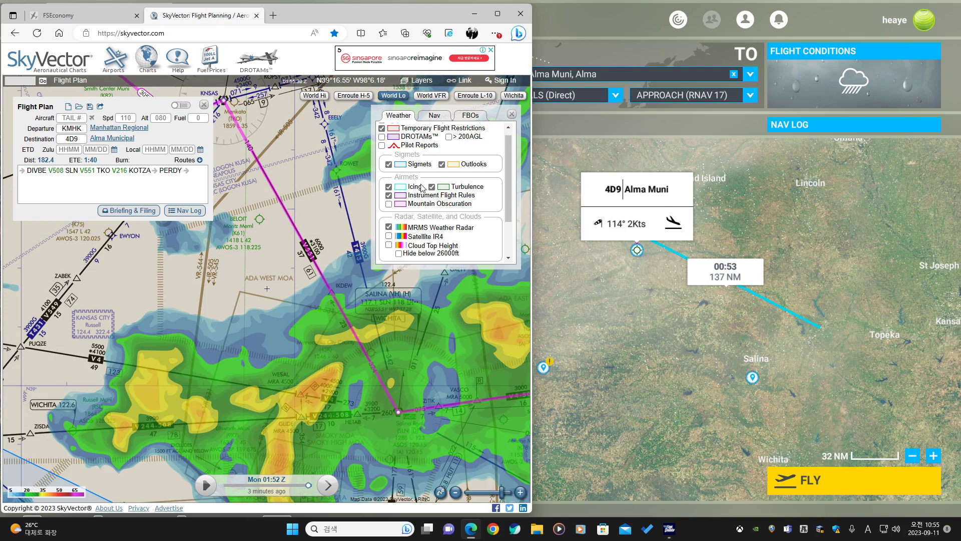
pyautogui.click(389, 193)
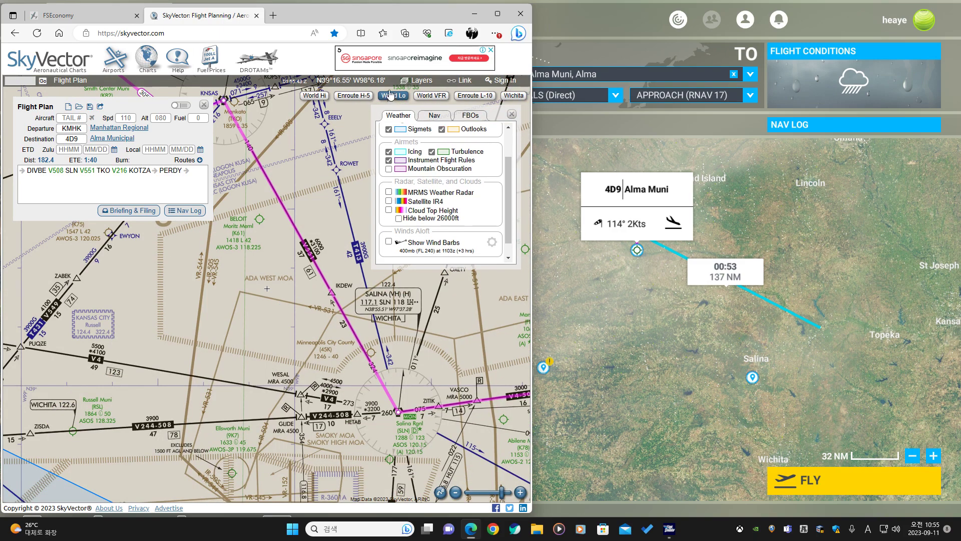
pyautogui.click(418, 81)
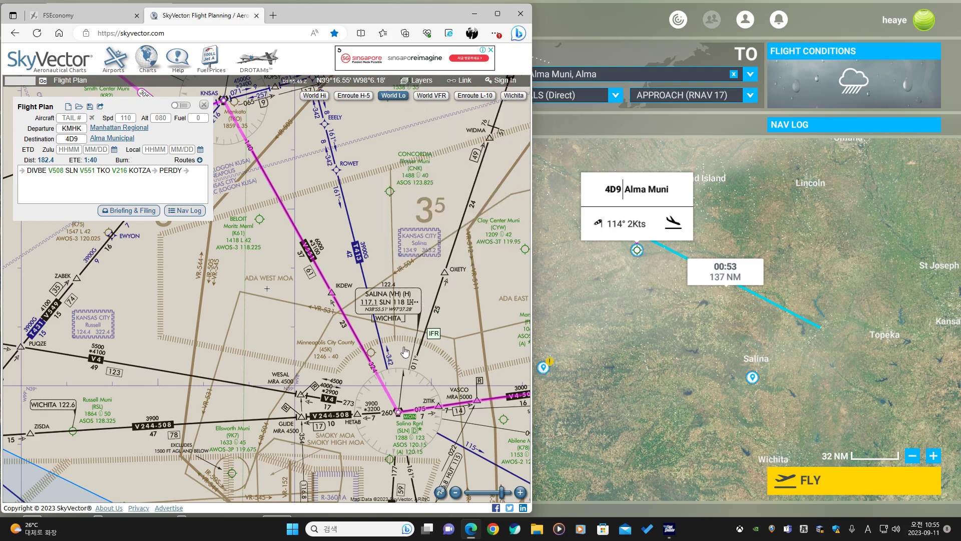
# Examine the V551 airway and the Salina VOR area along the route.
pyautogui.scroll(1, 303, 249)
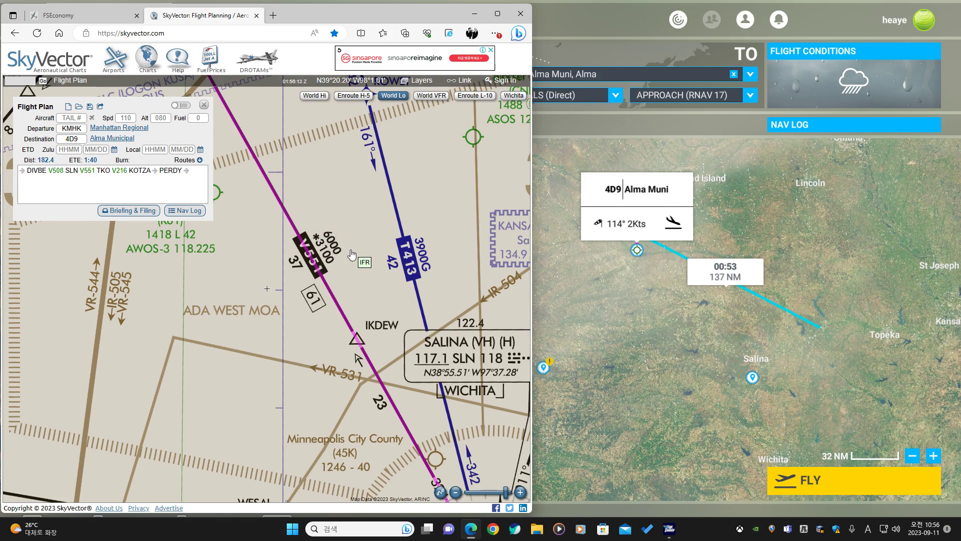
pyautogui.moveTo(402, 377); pyautogui.dragTo(337, 269)
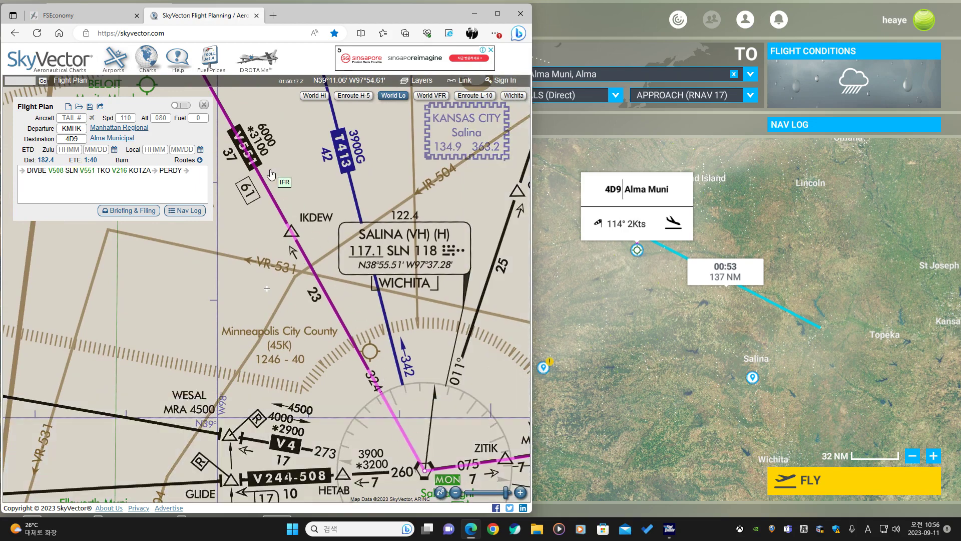
pyautogui.moveTo(284, 170); pyautogui.dragTo(348, 302)
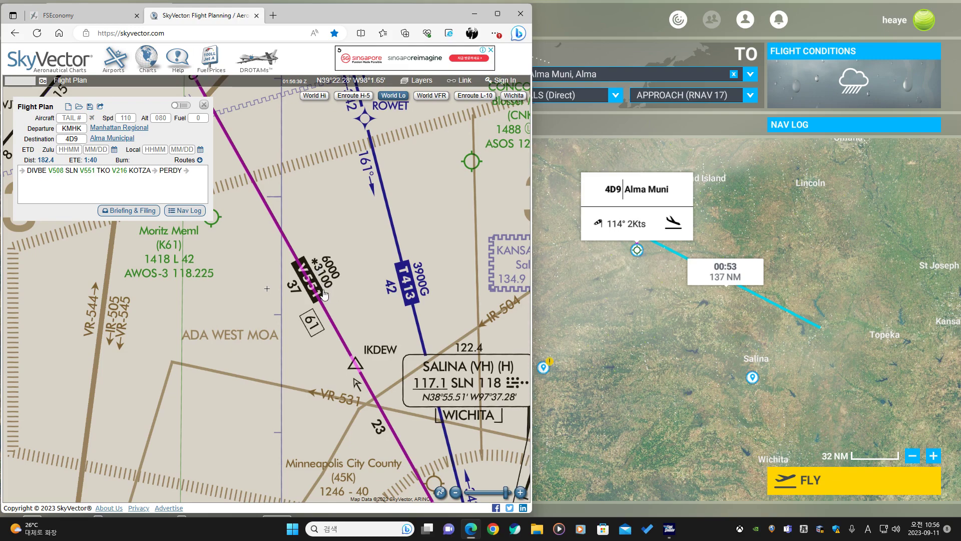
pyautogui.scroll(-1, 324, 296)
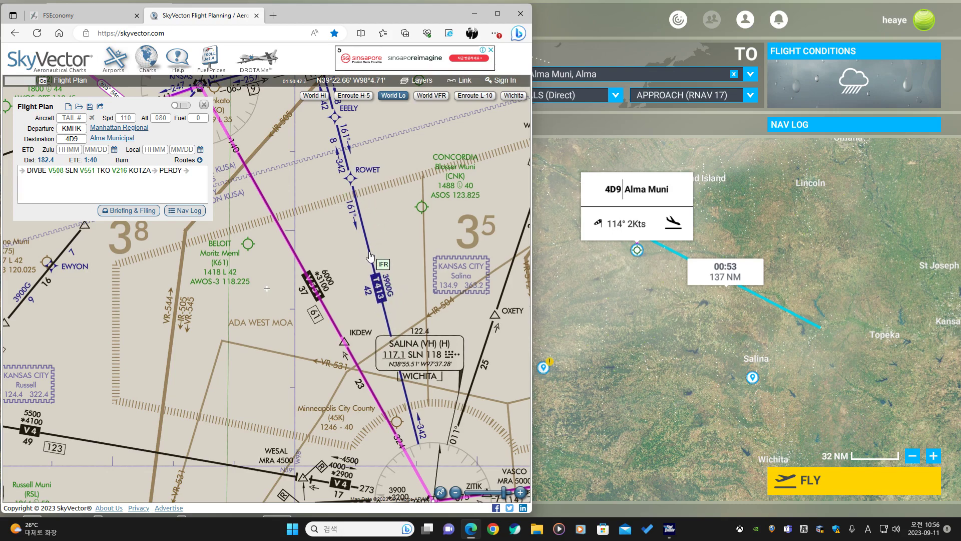
pyautogui.moveTo(365, 213); pyautogui.dragTo(369, 245)
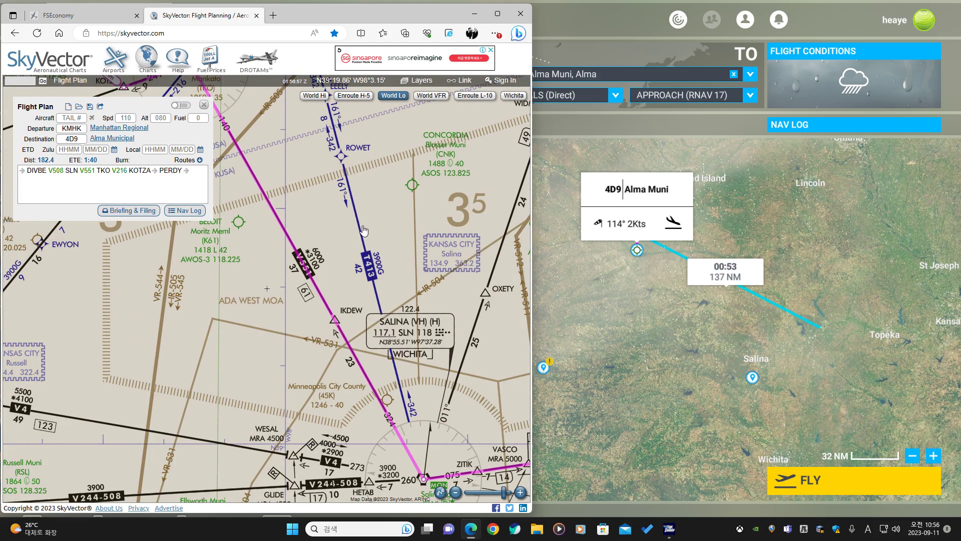
pyautogui.scroll(-3, 345, 245)
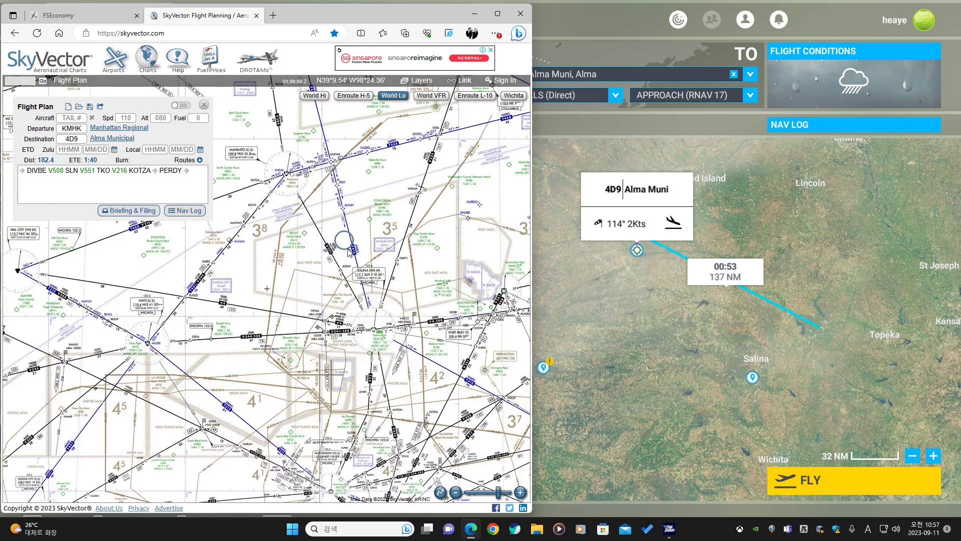
# Compare the SkyVector route with the World Map flight plan and check the waypoint options at the Mankato VOR.
pyautogui.scroll(-1, 216, 359)
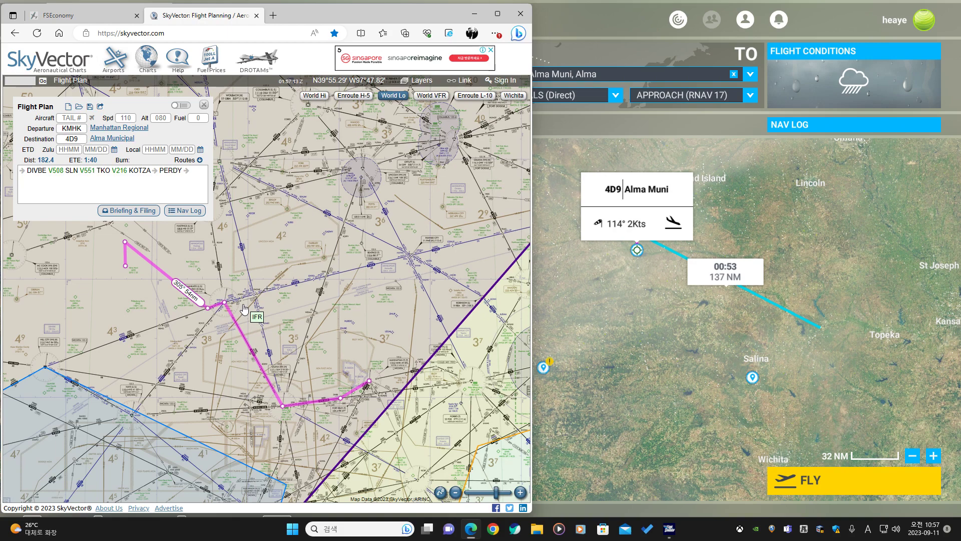
pyautogui.scroll(1, 244, 308)
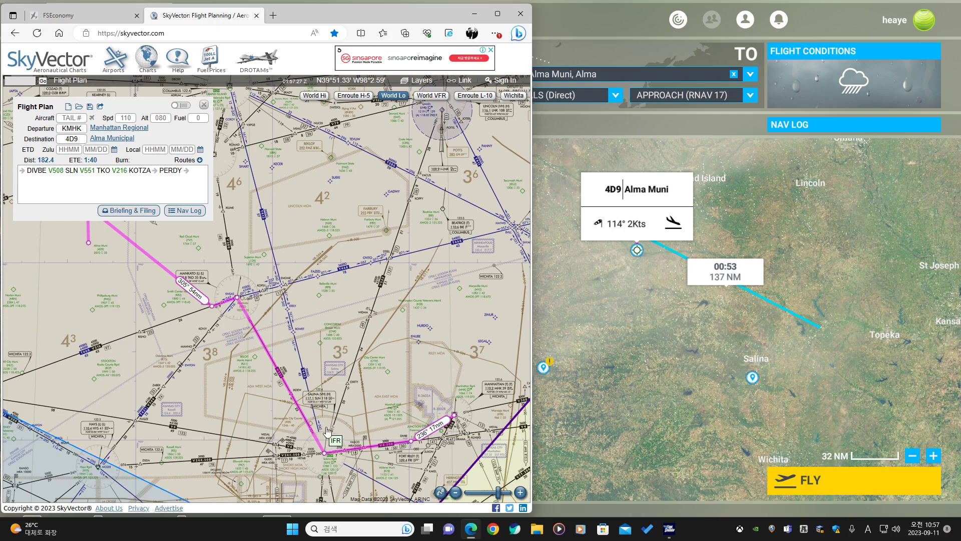
pyautogui.click(631, 347)
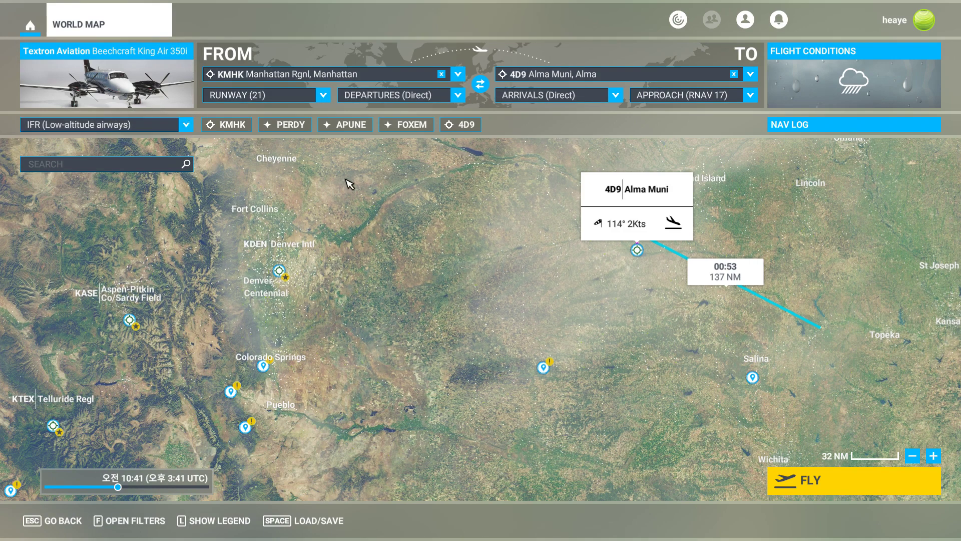
pyautogui.hotkey('alt', 'Tab')
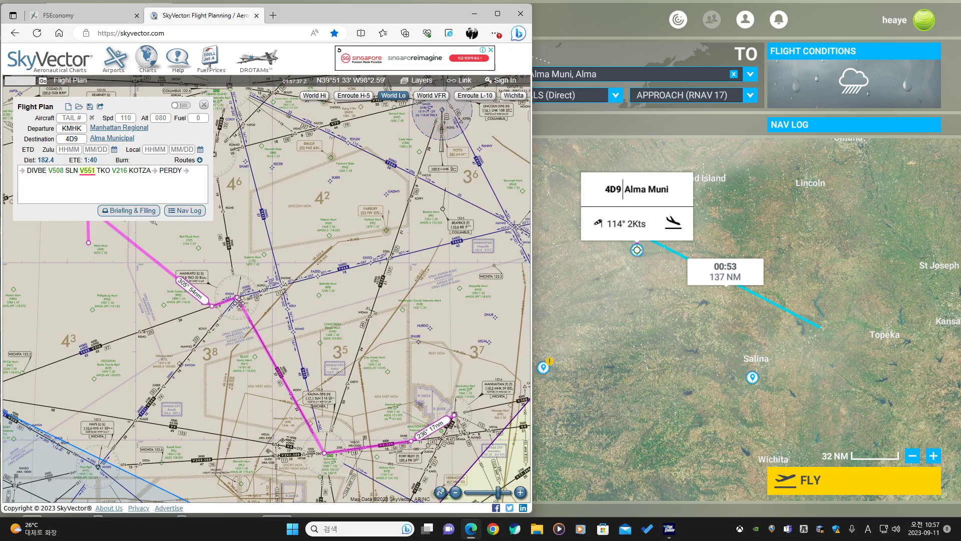
pyautogui.moveTo(238, 298)
pyautogui.mouseDown()
pyautogui.moveTo(282, 289)
pyautogui.moveTo(237, 298)
pyautogui.mouseUp()
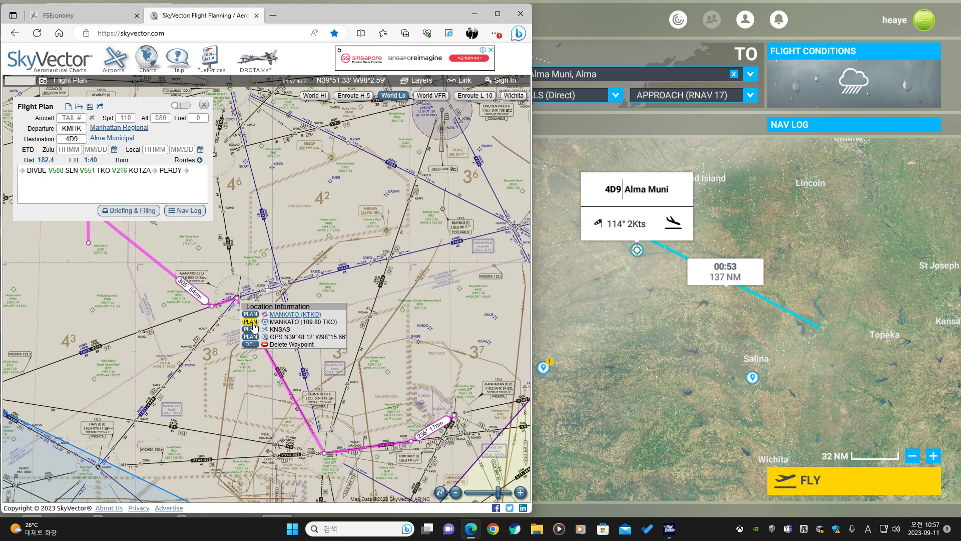
pyautogui.click(254, 324)
# Insert the CEKIS waypoint on the route leg near Junction City, then delete that waypoint again.
pyautogui.moveTo(434, 457); pyautogui.dragTo(367, 390)
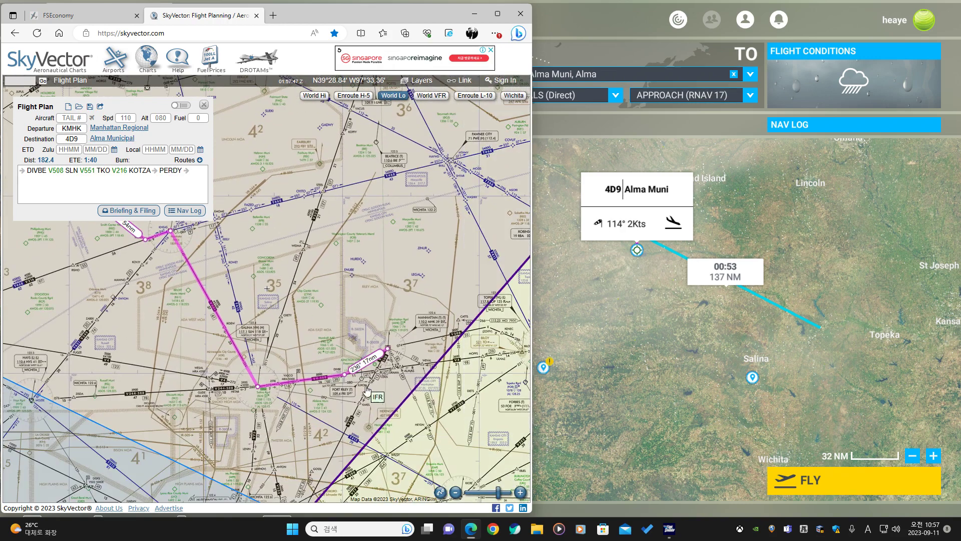
pyautogui.scroll(1, 367, 390)
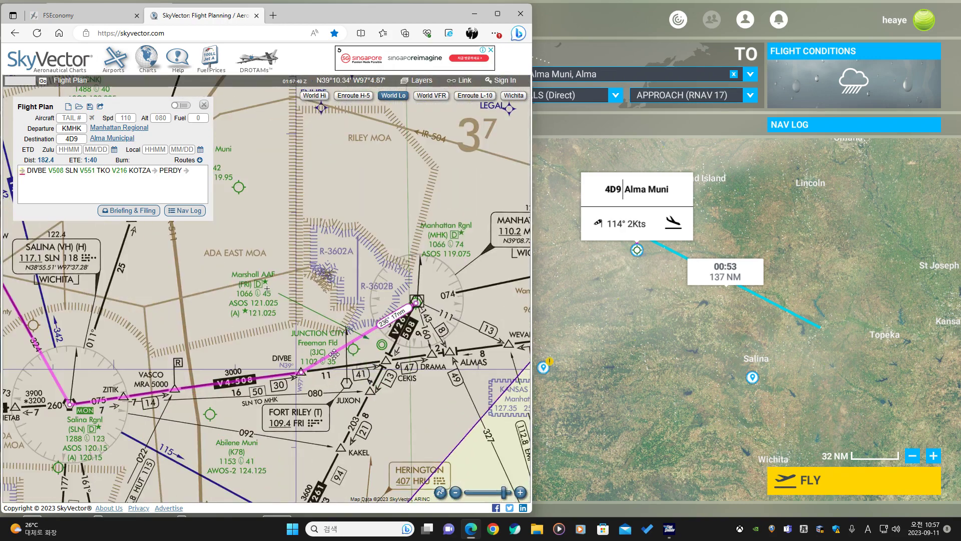
pyautogui.moveTo(301, 371); pyautogui.dragTo(386, 361)
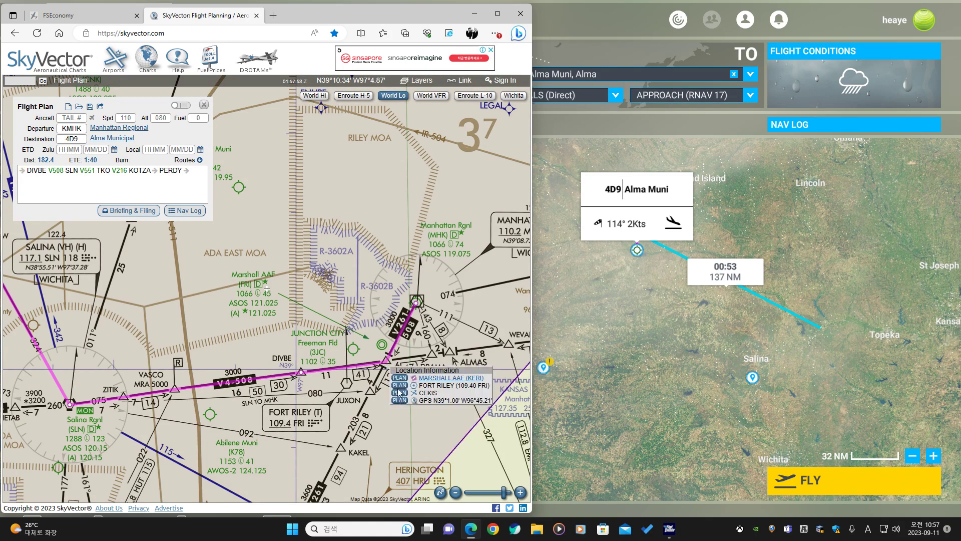
pyautogui.click(399, 393)
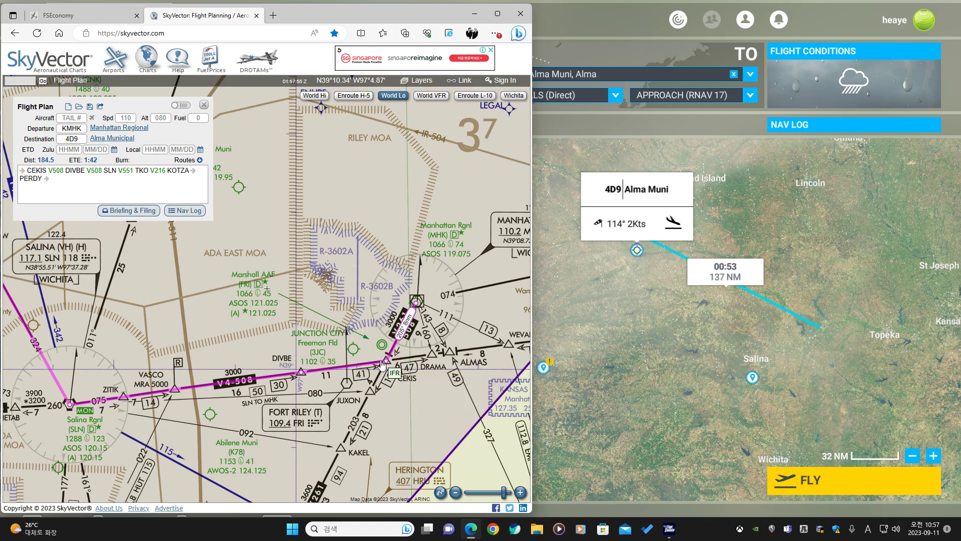
pyautogui.scroll(1, 401, 352)
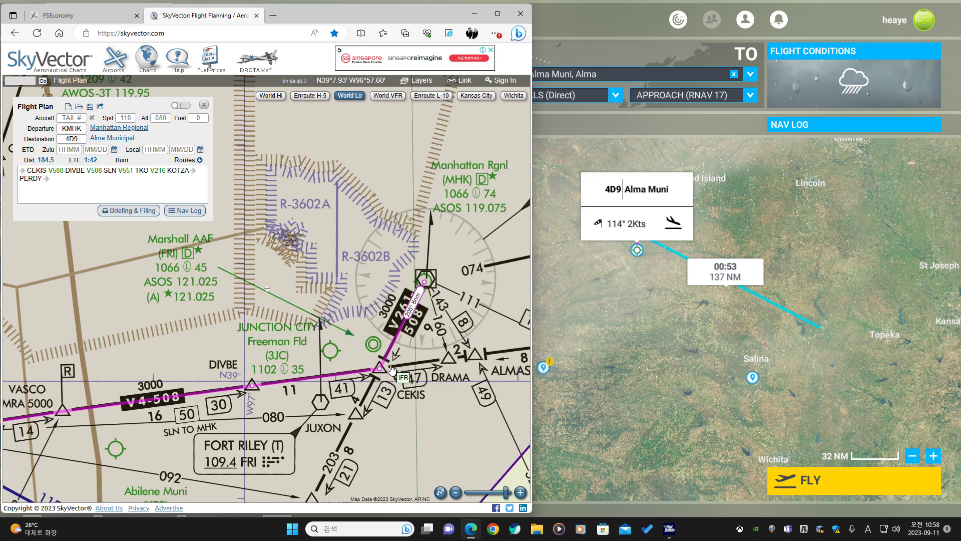
pyautogui.moveTo(382, 367); pyautogui.dragTo(359, 344)
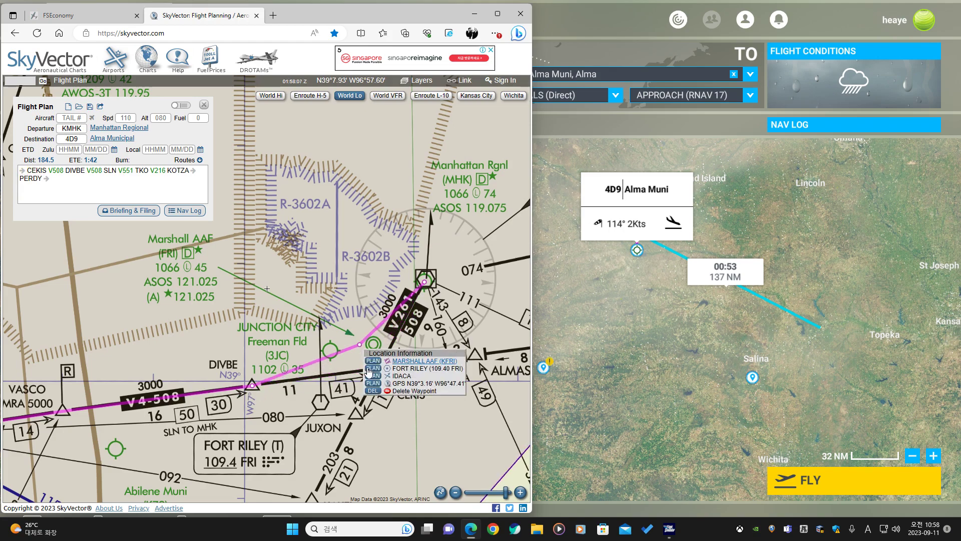
pyautogui.click(370, 391)
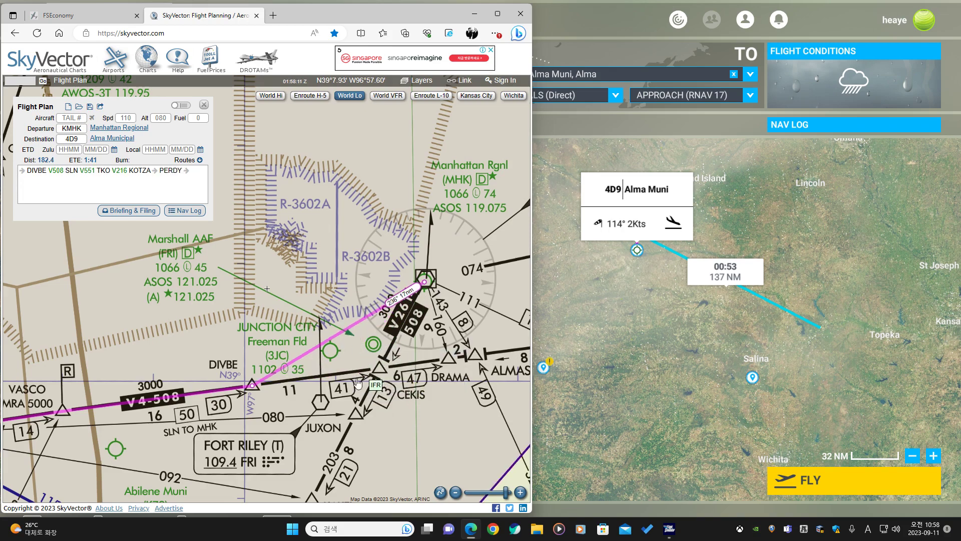
# Switch the chart to World VFR around Manhattan Regional and the departure leg.
pyautogui.click(390, 97)
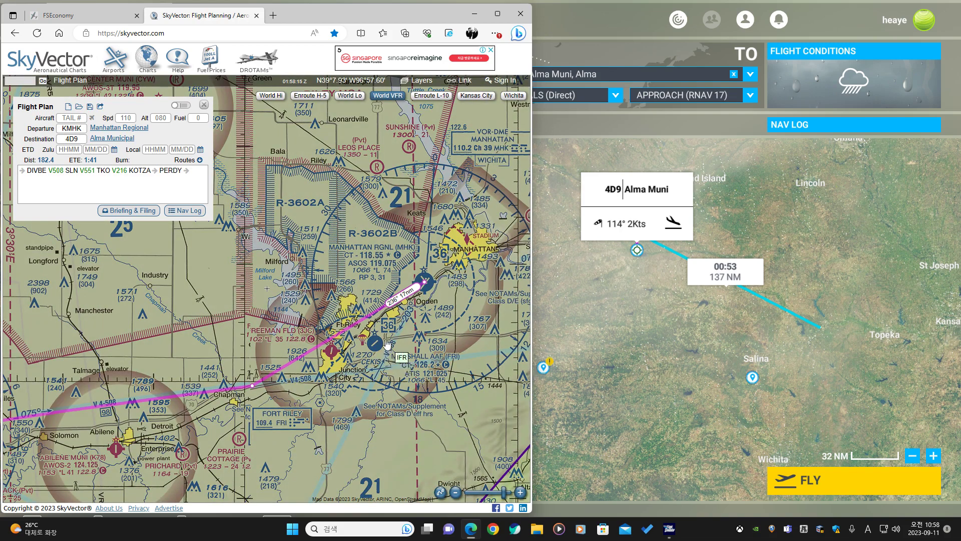
pyautogui.scroll(1, 381, 334)
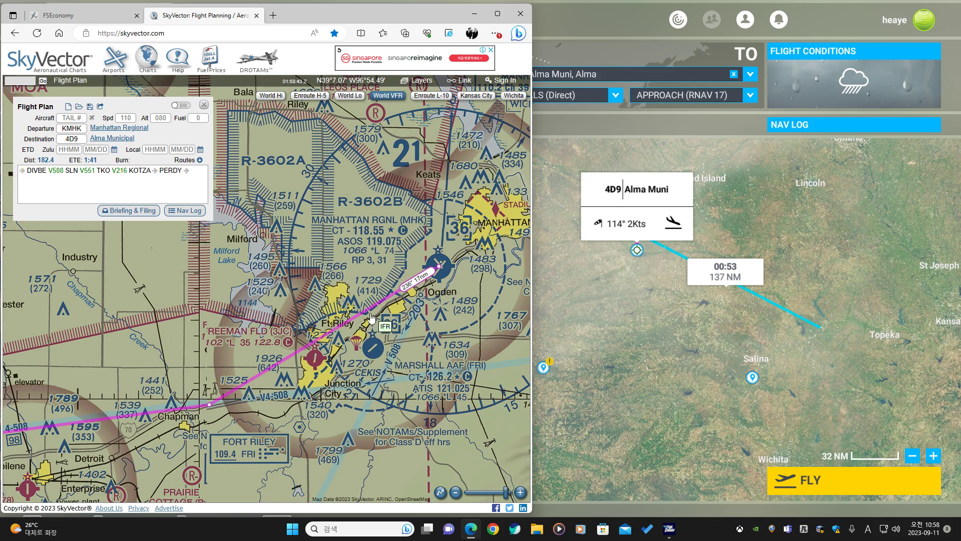
# Insert a GPS waypoint on the departure leg near Fort Riley, then delete that waypoint again.
pyautogui.scroll(1, 368, 310)
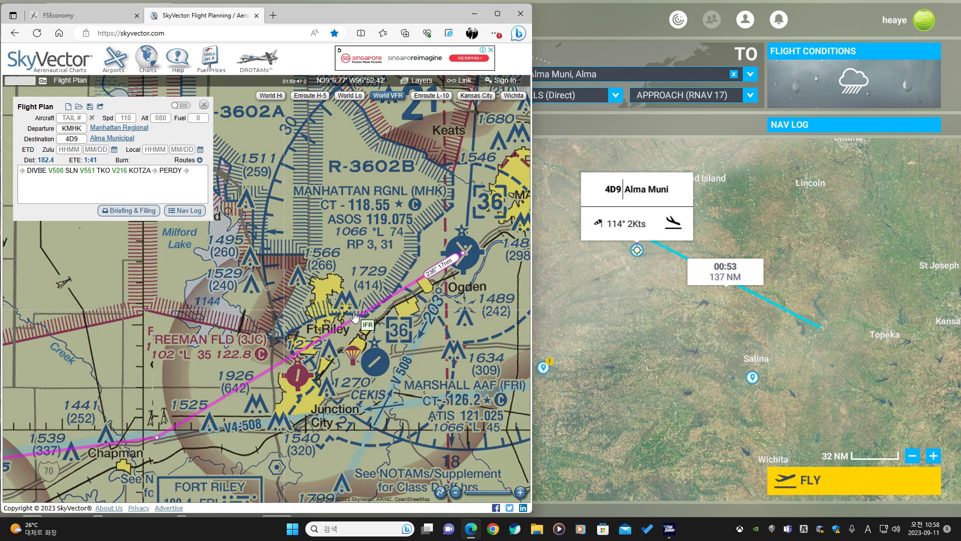
pyautogui.moveTo(355, 317); pyautogui.dragTo(381, 408)
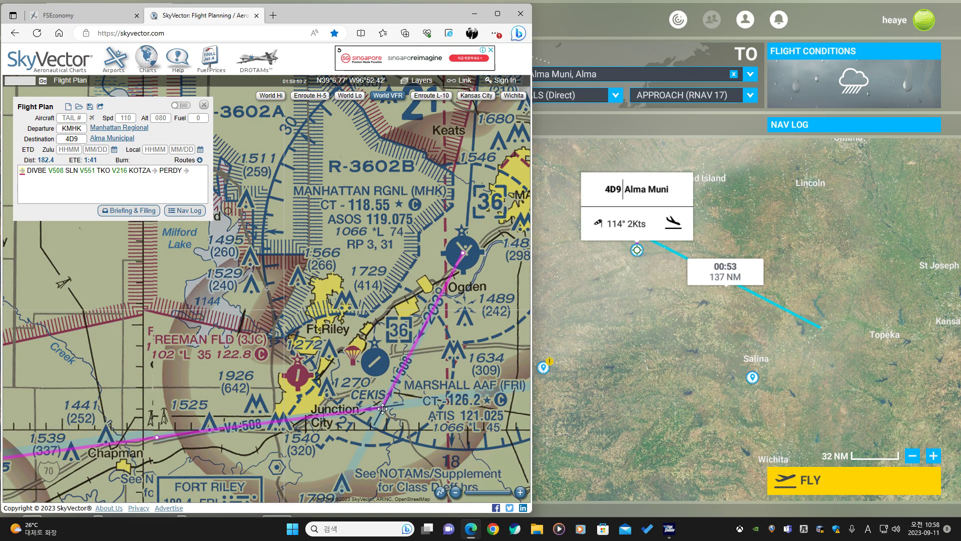
pyautogui.moveTo(382, 409); pyautogui.dragTo(346, 370)
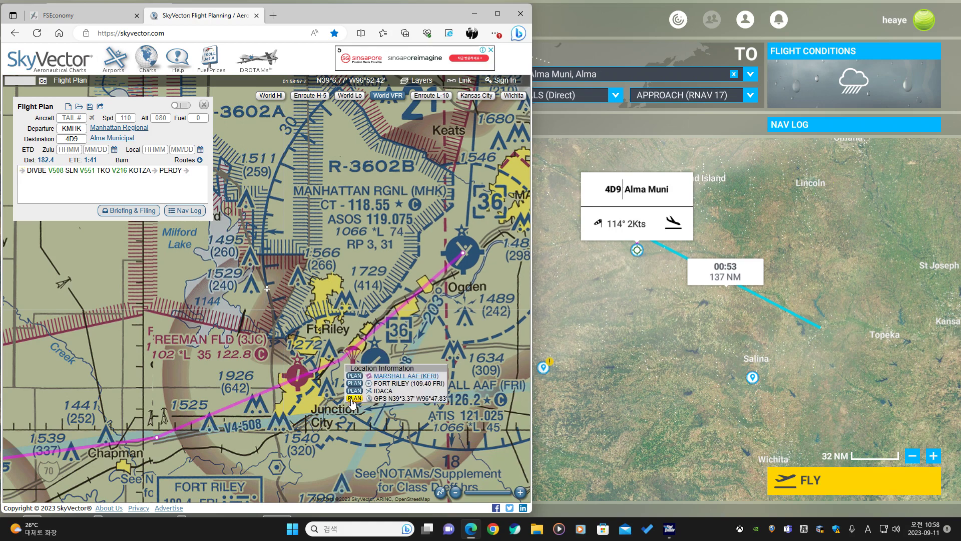
pyautogui.click(354, 399)
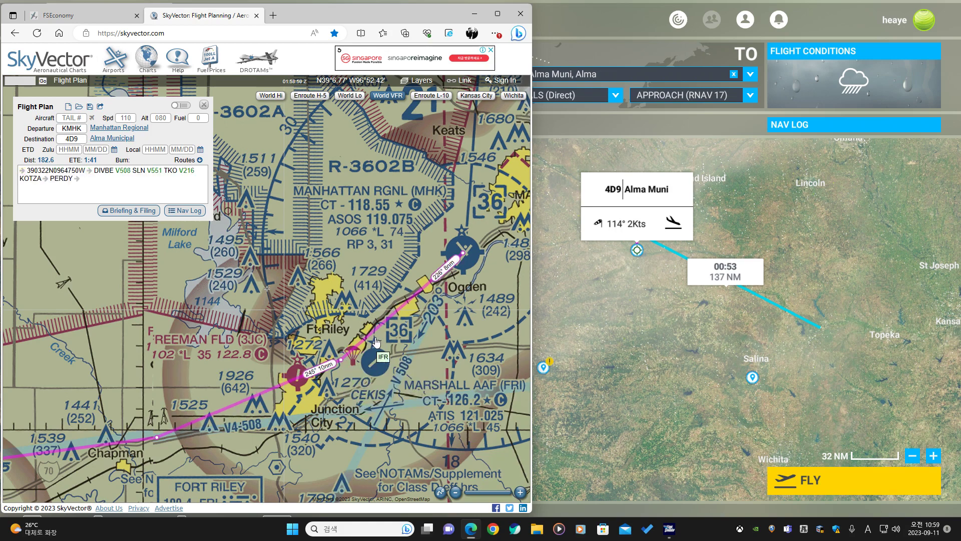
pyautogui.moveTo(377, 342); pyautogui.dragTo(350, 371)
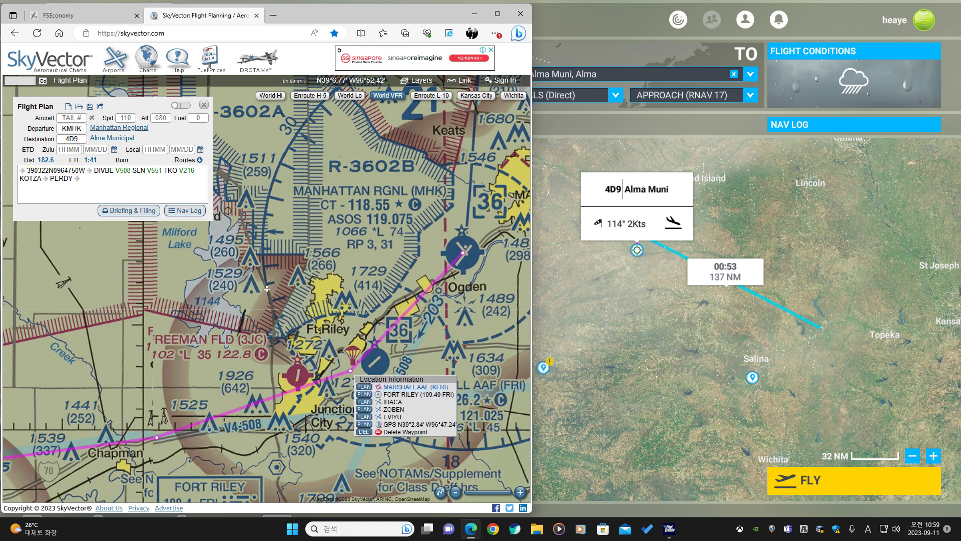
pyautogui.click(364, 431)
# Insert the CEKIS intersection into the first leg of the SkyVector route.
pyautogui.scroll(-2, 277, 351)
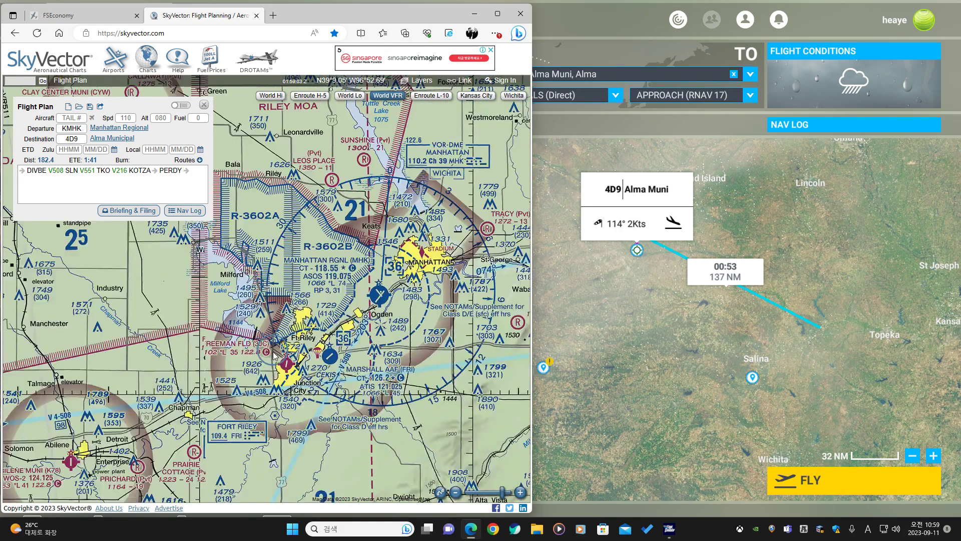
pyautogui.moveTo(279, 352); pyautogui.dragTo(319, 377)
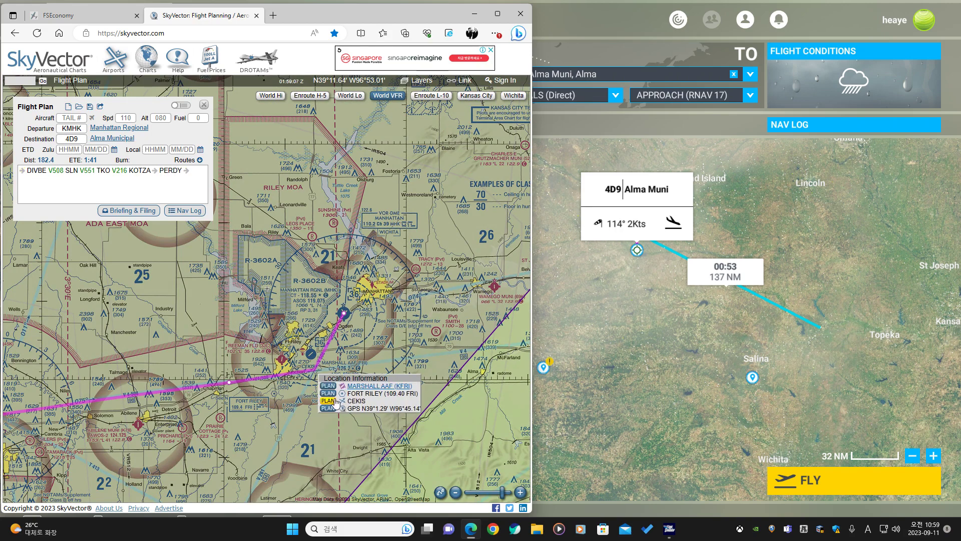
pyautogui.click(329, 401)
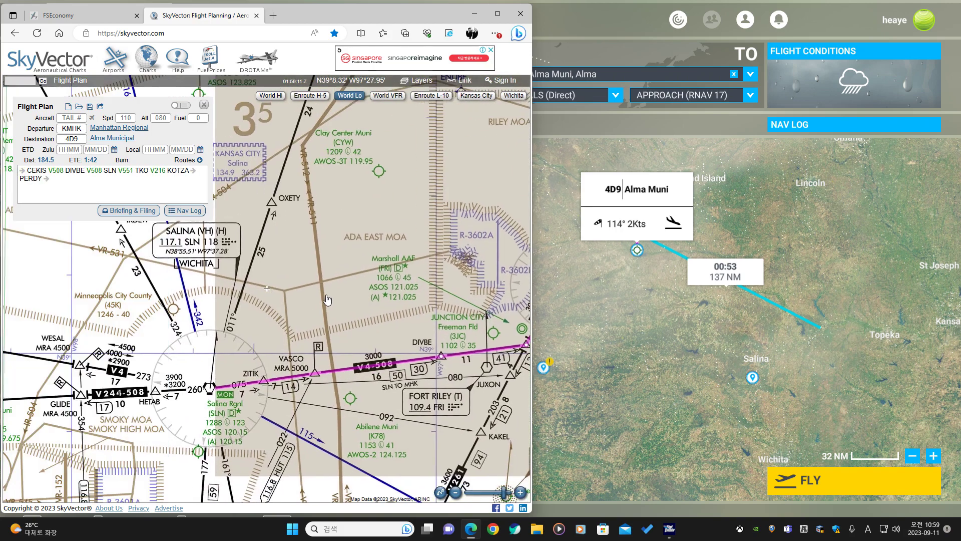
# Review the whole route on the low-altitude enroute chart.
pyautogui.scroll(-2, 226, 324)
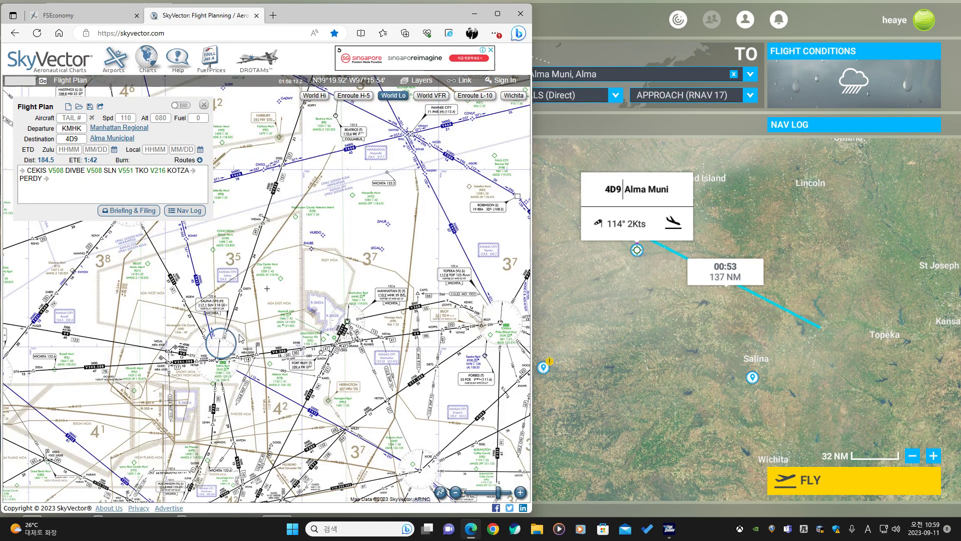
pyautogui.moveTo(249, 260); pyautogui.dragTo(325, 349)
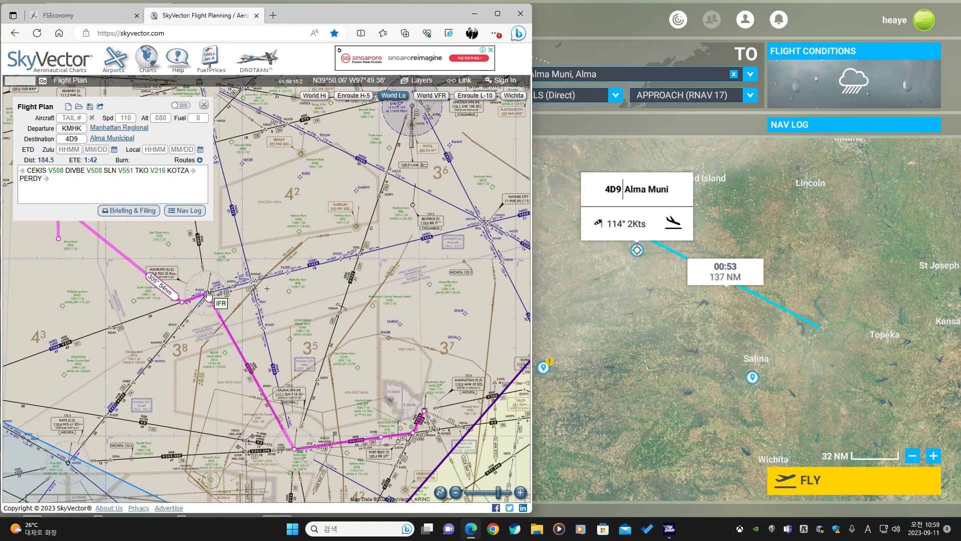
pyautogui.moveTo(178, 259); pyautogui.dragTo(260, 258)
pyautogui.scroll(-1, 356, 315)
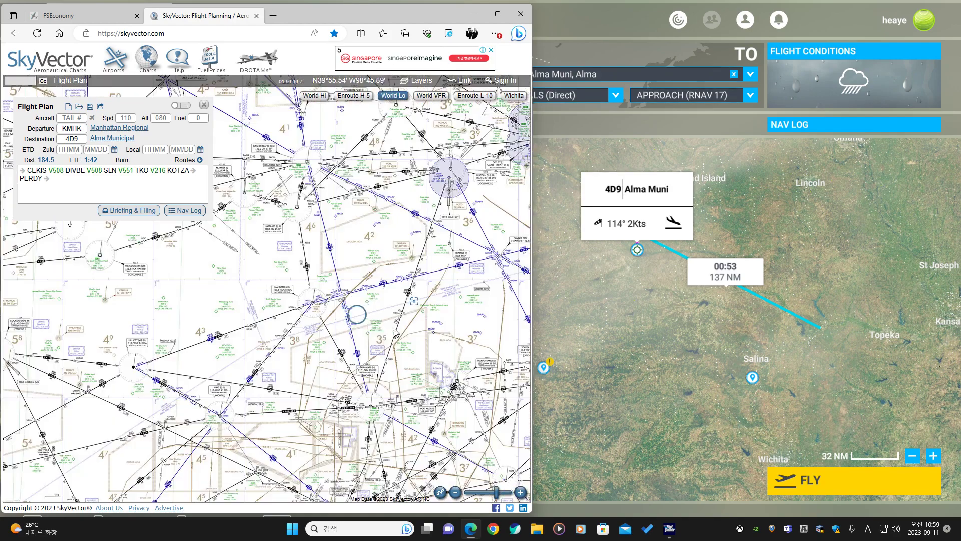
pyautogui.moveTo(395, 331); pyautogui.dragTo(231, 344)
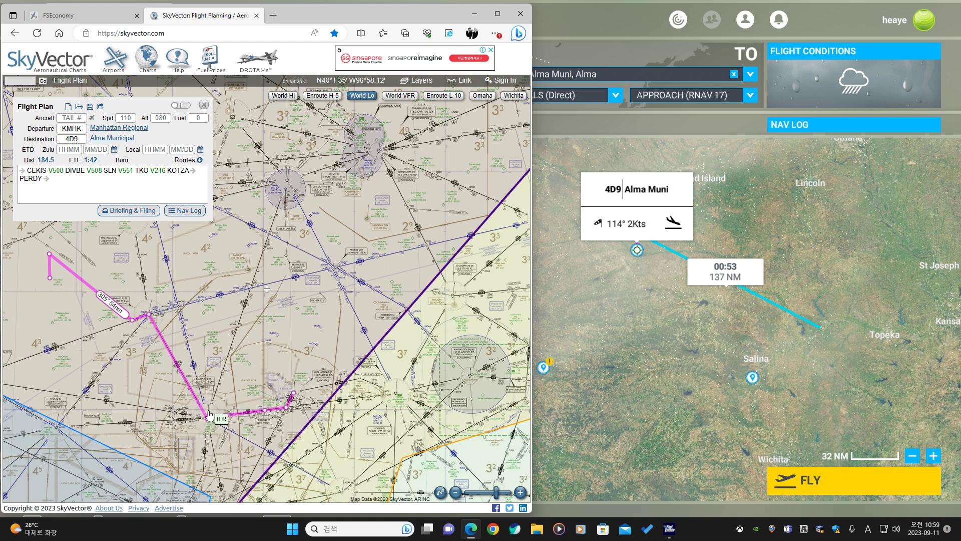
# In the World Map, search for TKO and add the TKO VOR to the flight plan.
pyautogui.click(660, 289)
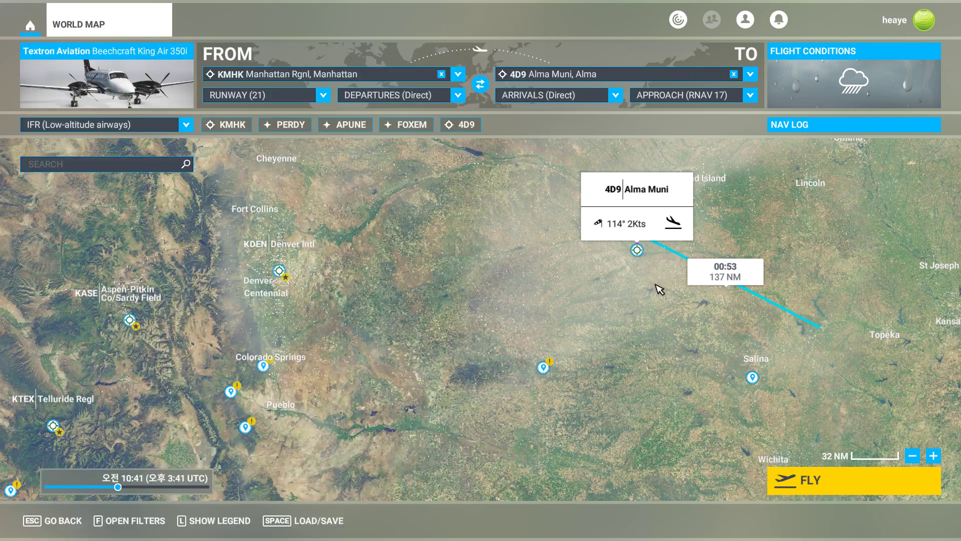
pyautogui.click(179, 169)
pyautogui.write('tko')
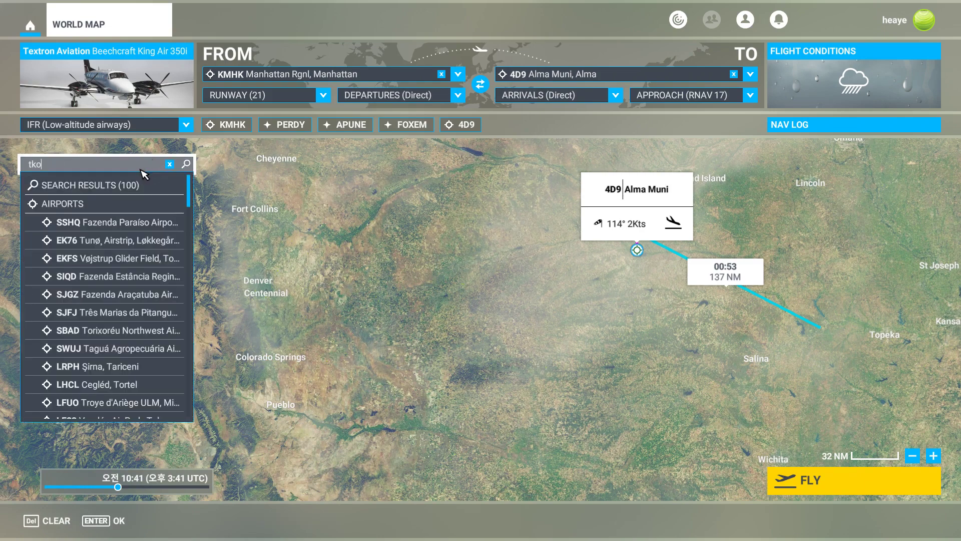
pyautogui.scroll(-10, 136, 327)
pyautogui.scroll(8, 136, 326)
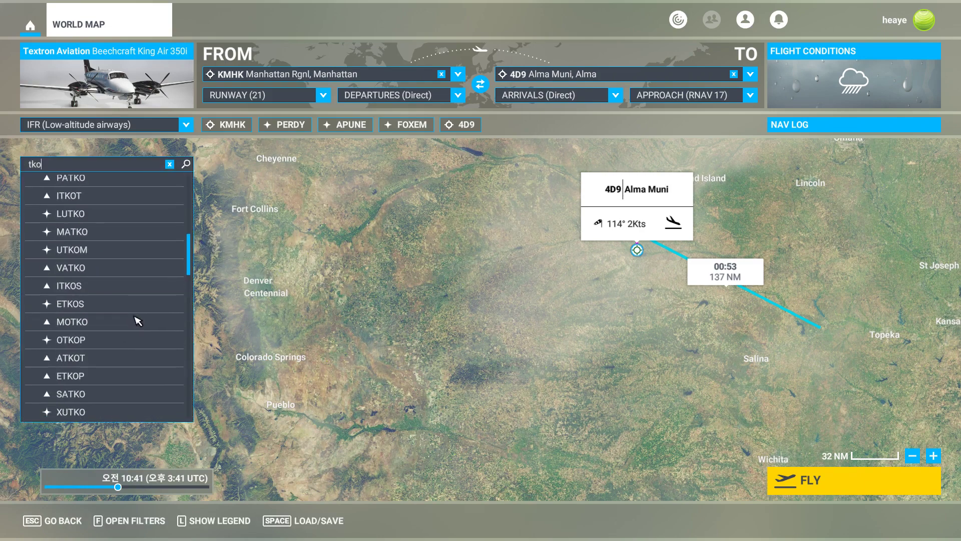
pyautogui.click(121, 267)
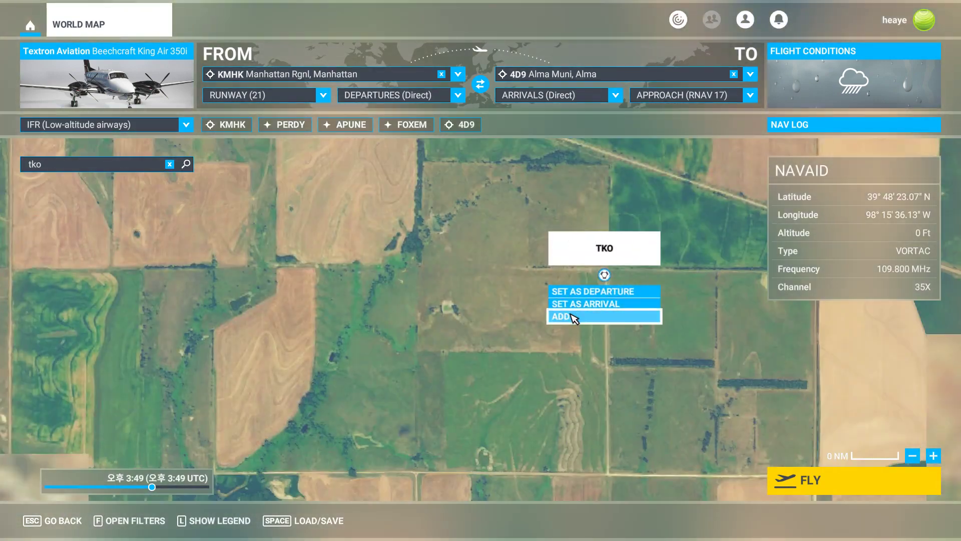
pyautogui.click(570, 315)
# Search for SLN and add the Salina VOR to the World Map flight plan.
pyautogui.click(169, 164)
pyautogui.click(150, 168)
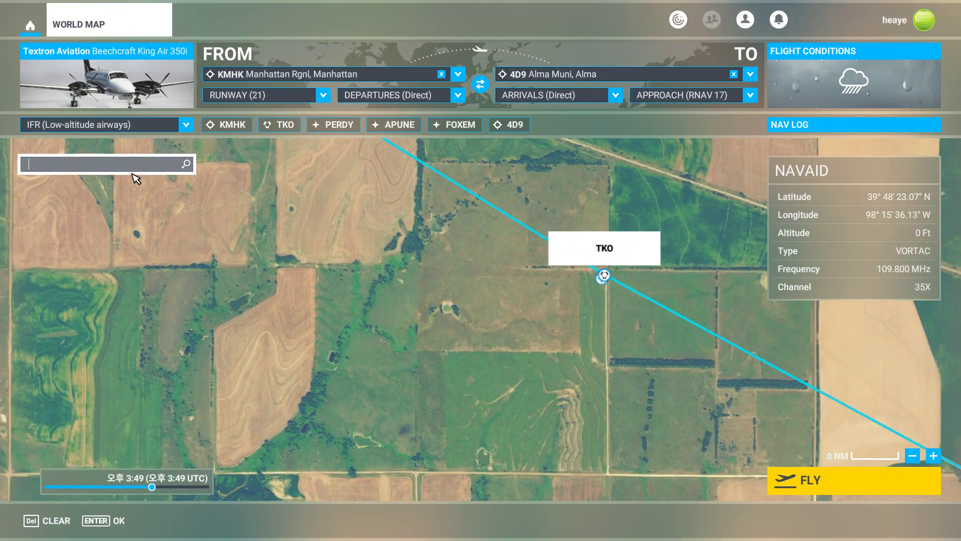
pyautogui.write('sl')
pyautogui.press('Return')
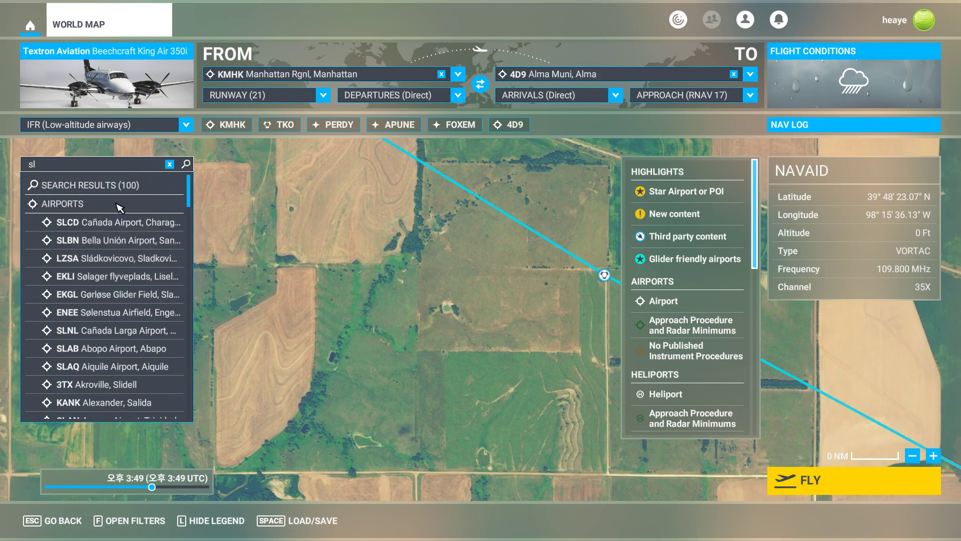
pyautogui.click(126, 170)
pyautogui.write('n')
pyautogui.press('Return')
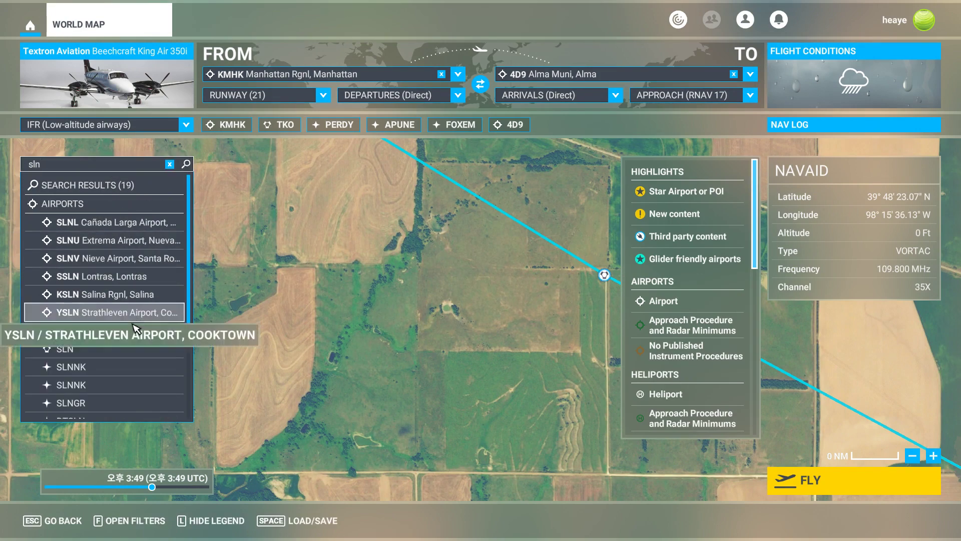
pyautogui.click(112, 349)
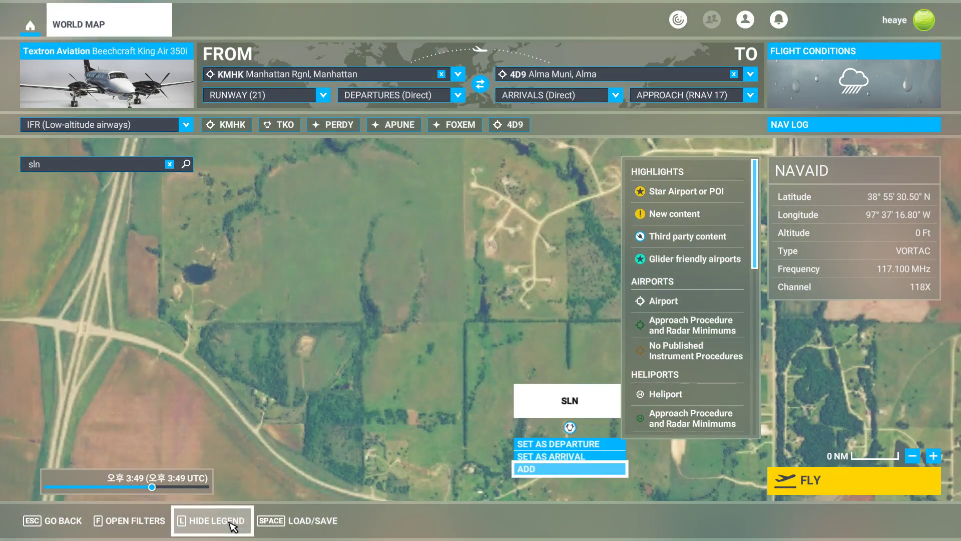
pyautogui.click(227, 520)
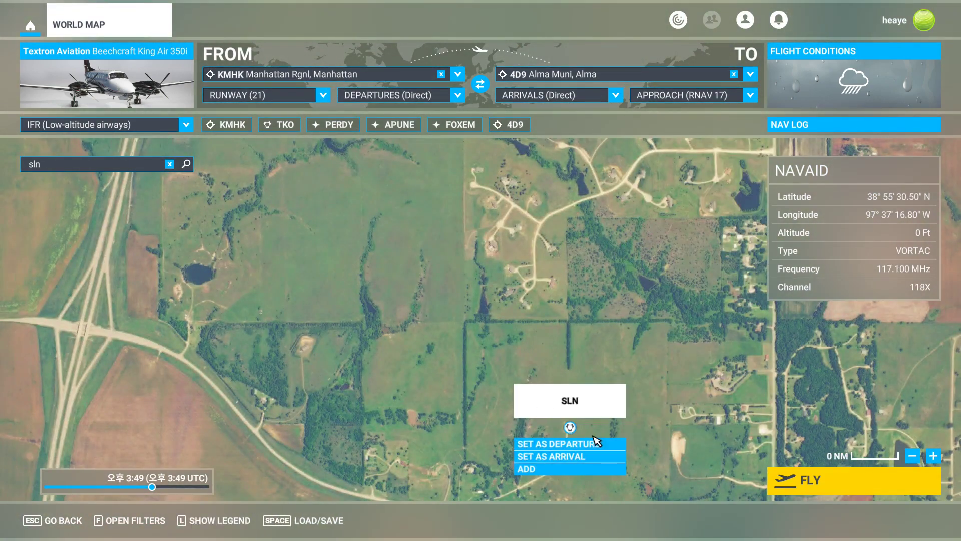
pyautogui.click(562, 468)
# Inspect the updated World Map route through Salina and compare it with the SkyVector route.
pyautogui.scroll(-10, 601, 362)
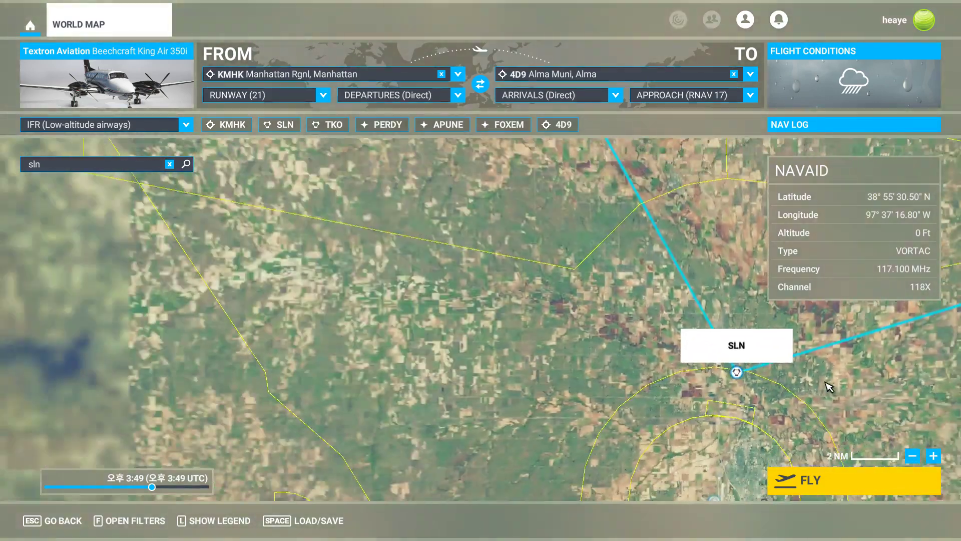
pyautogui.moveTo(828, 386); pyautogui.dragTo(517, 426)
pyautogui.scroll(-5, 575, 393)
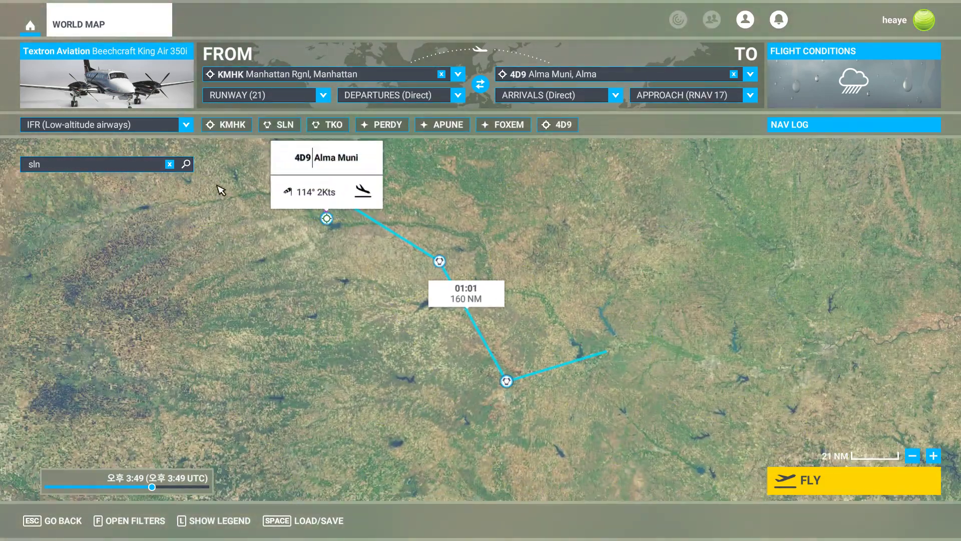
pyautogui.click(170, 164)
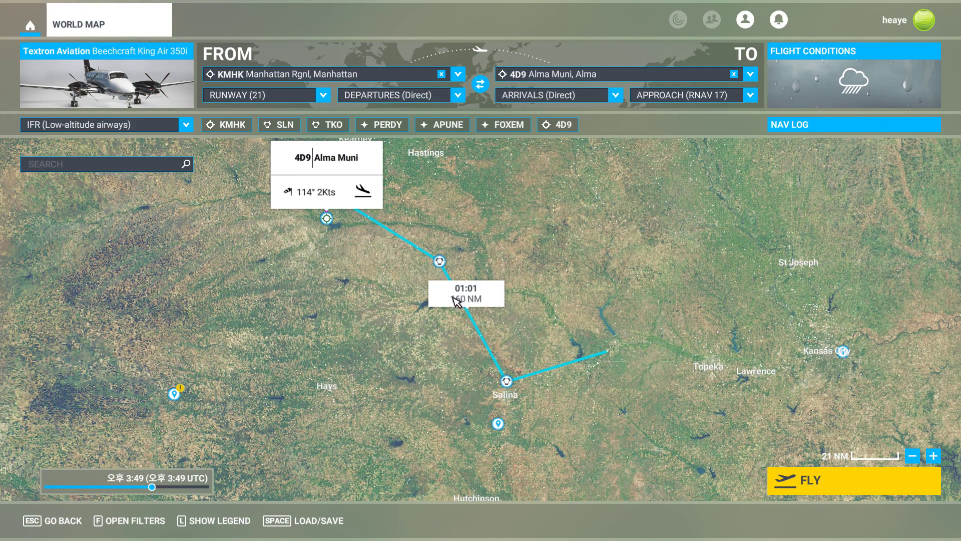
pyautogui.hotkey('alt', 'Tab')
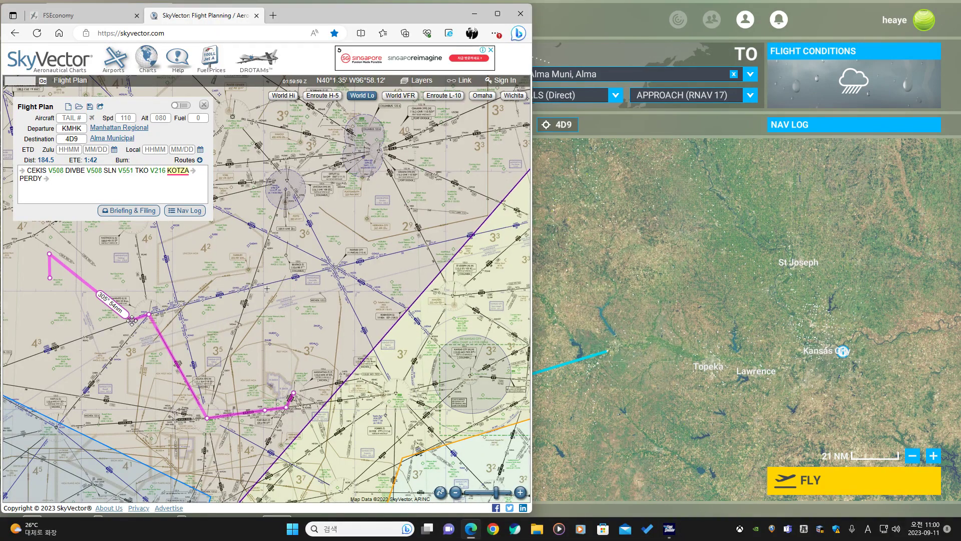
# Search for the KOTZA fix and try to add it to the World Map flight plan.
pyautogui.click(554, 263)
pyautogui.click(138, 165)
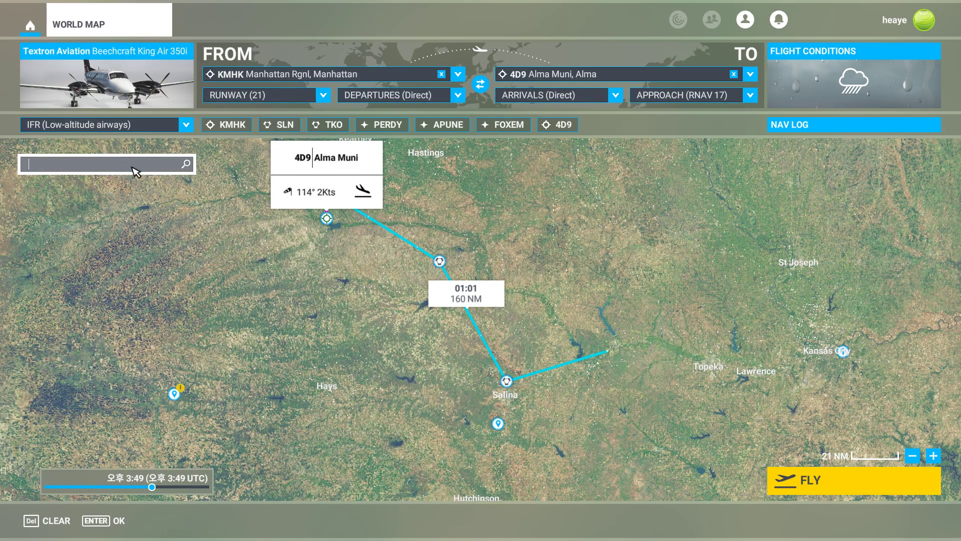
pyautogui.write('kotza')
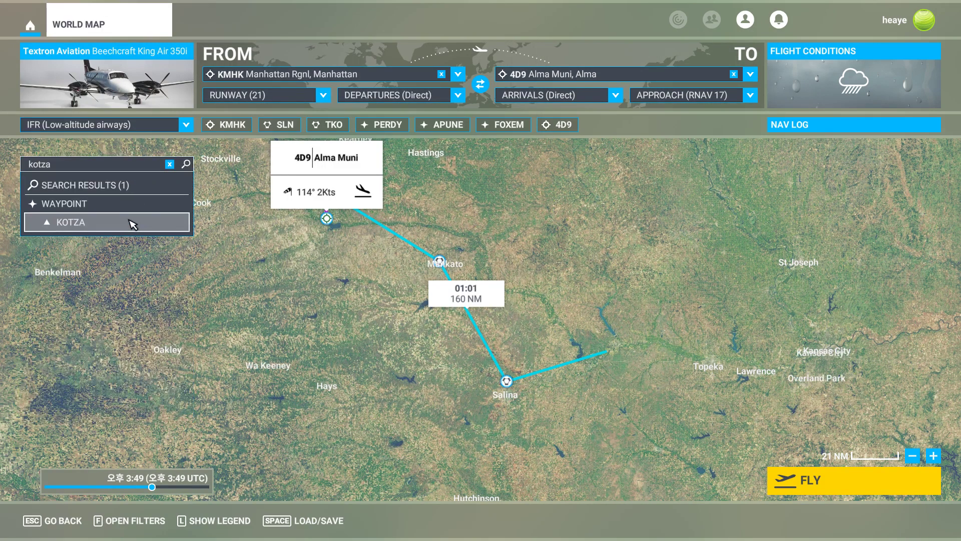
pyautogui.click(129, 221)
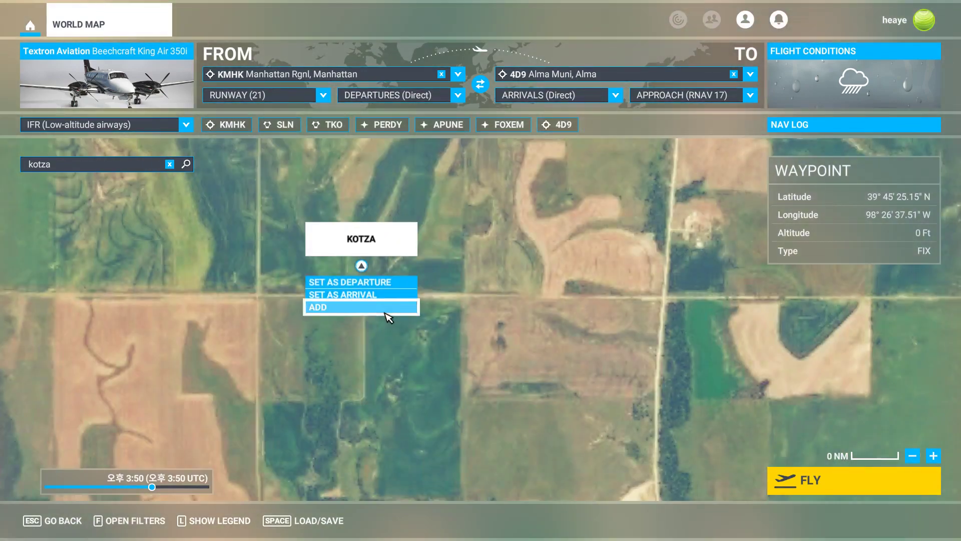
pyautogui.click(388, 317)
# Locate the KOTZA fix relative to the route and Mankato on the World Map.
pyautogui.scroll(-5, 606, 298)
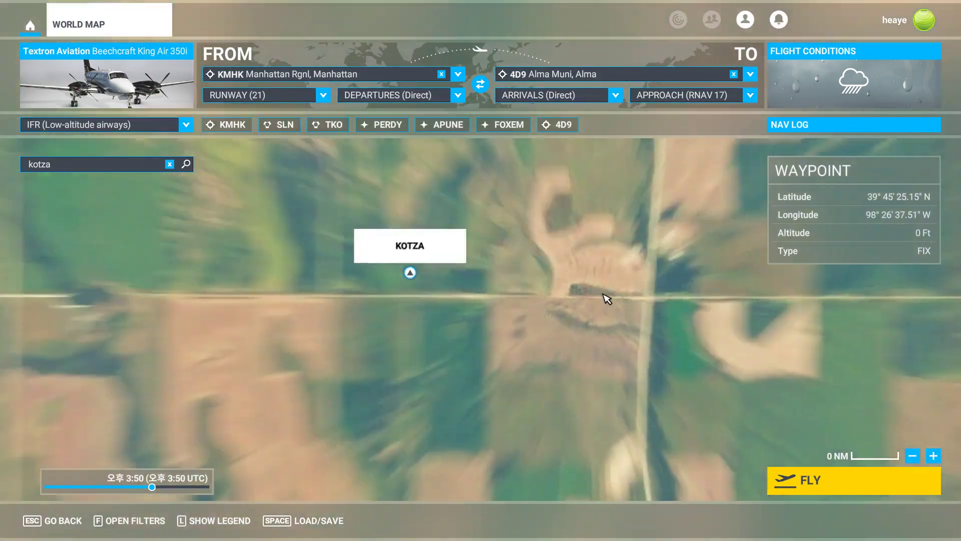
pyautogui.click(171, 165)
pyautogui.scroll(-5, 682, 335)
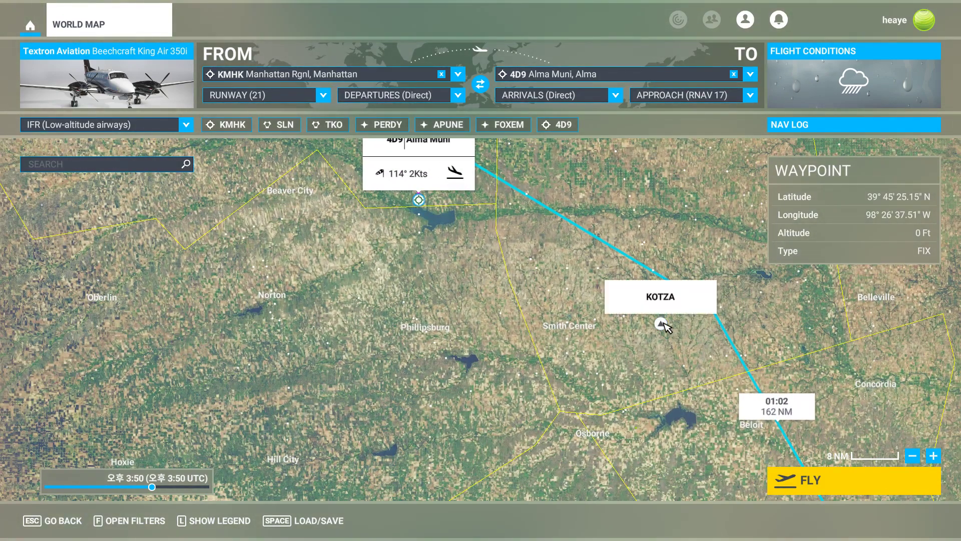
pyautogui.moveTo(690, 346); pyautogui.dragTo(539, 294)
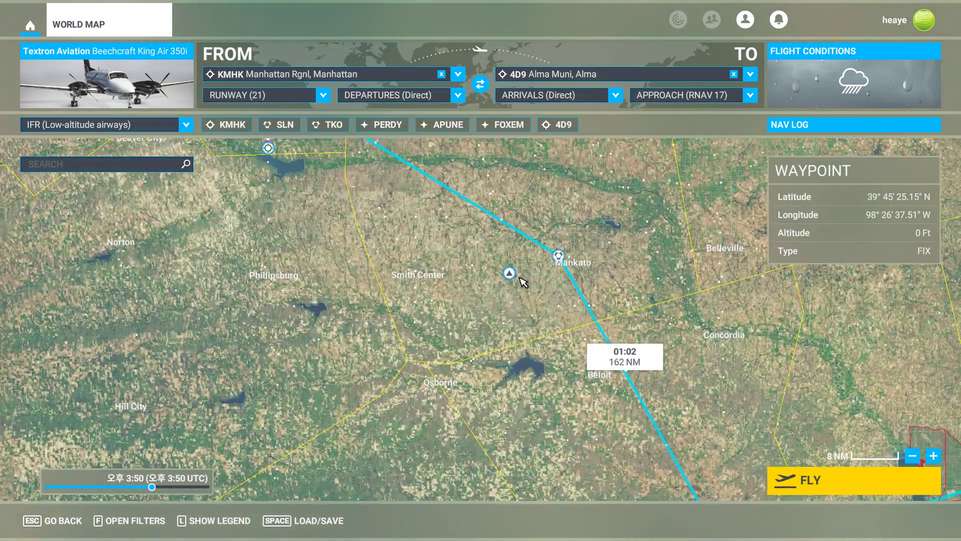
pyautogui.moveTo(456, 231); pyautogui.dragTo(395, 347)
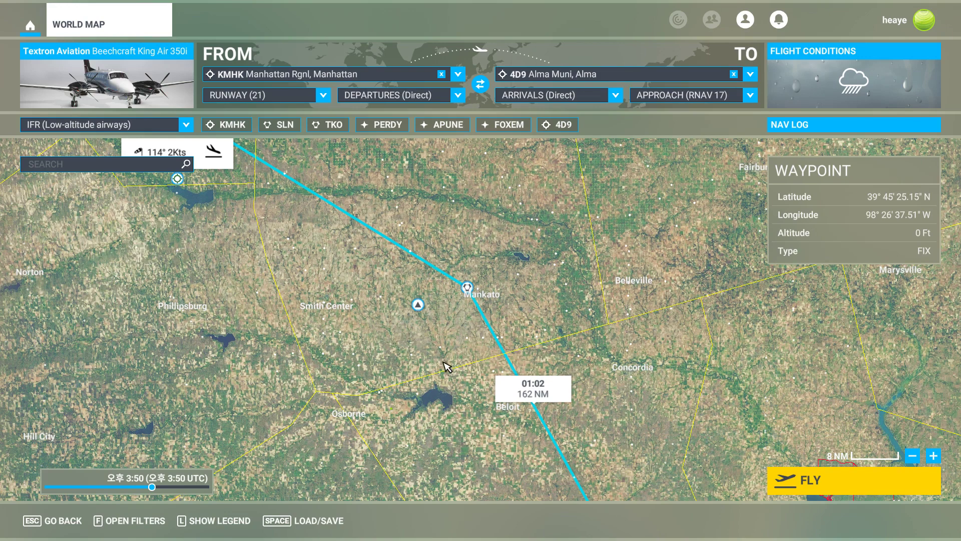
# Remove the KOTZA fix from the World Map flight plan.
pyautogui.hotkey('alt', 'Tab')
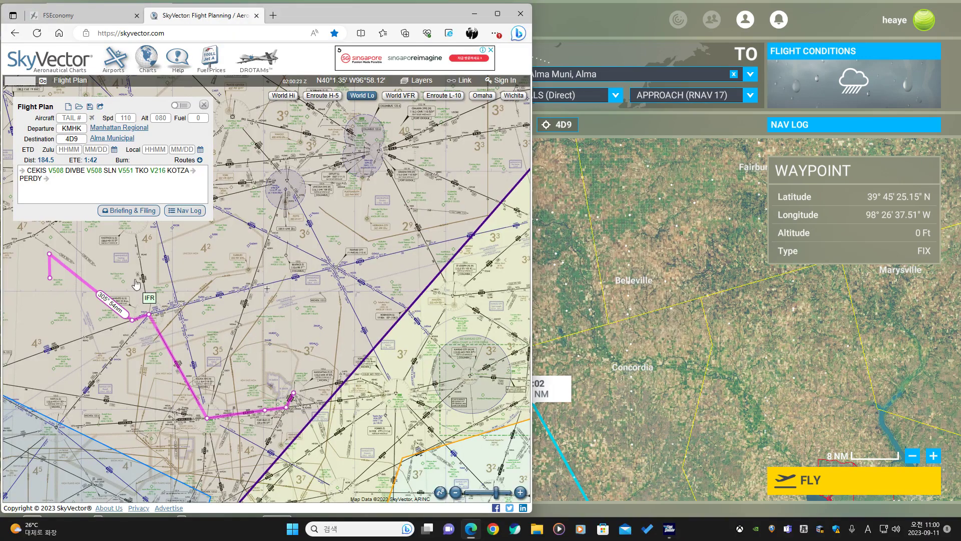
pyautogui.moveTo(136, 283); pyautogui.dragTo(352, 313)
pyautogui.scroll(1, 337, 349)
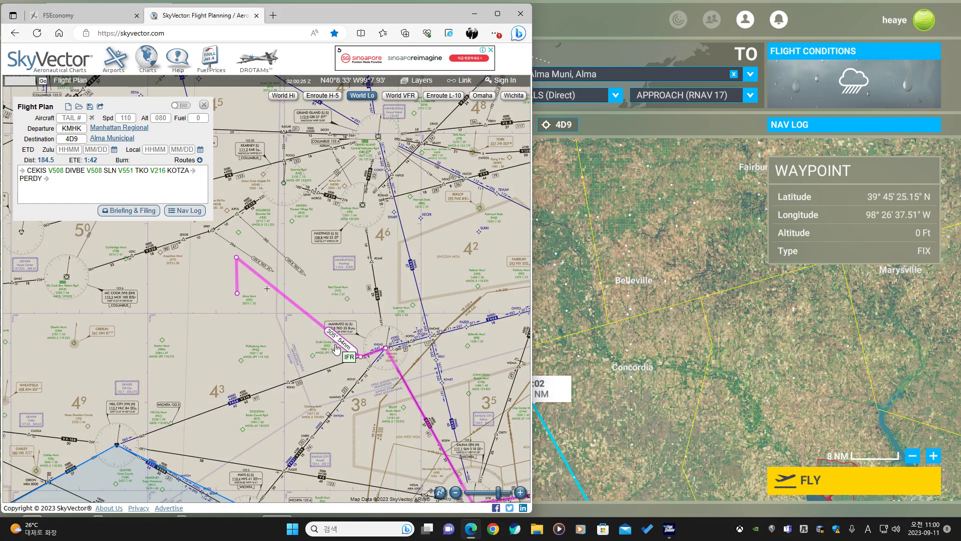
pyautogui.moveTo(360, 357); pyautogui.dragTo(368, 338)
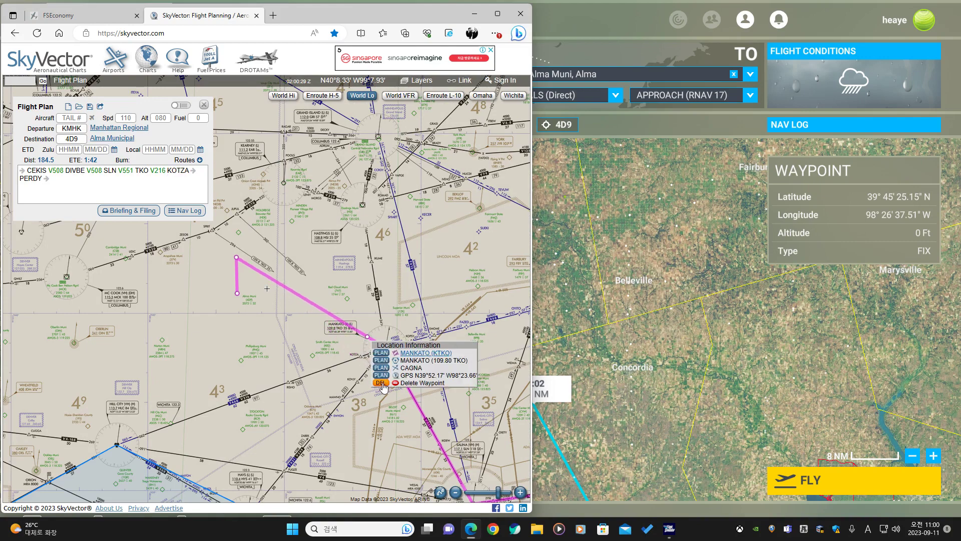
pyautogui.click(608, 316)
pyautogui.click(418, 304)
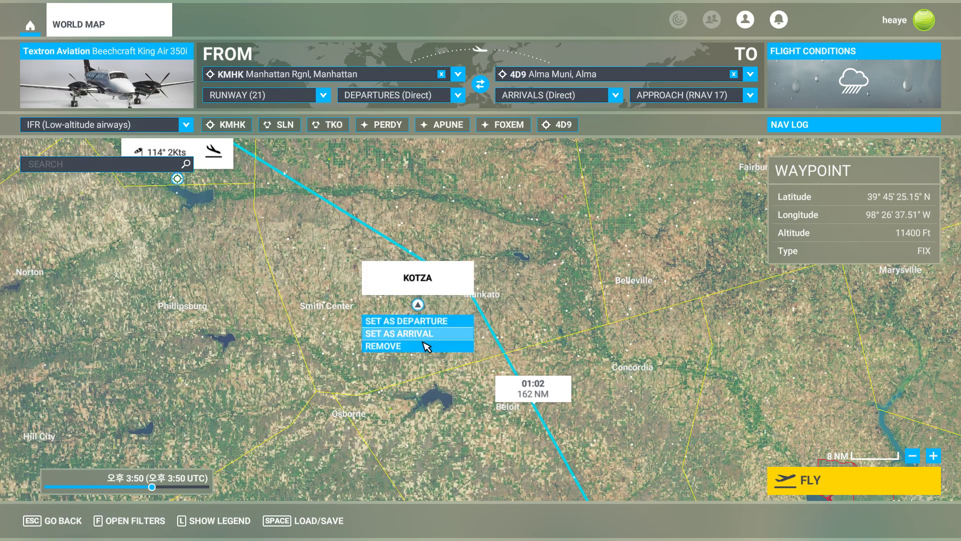
pyautogui.click(422, 348)
# Add the CEKIS fix near Junction City to the World Map flight plan, right after KMHK.
pyautogui.moveTo(626, 345); pyautogui.dragTo(463, 210)
pyautogui.scroll(-3, 580, 351)
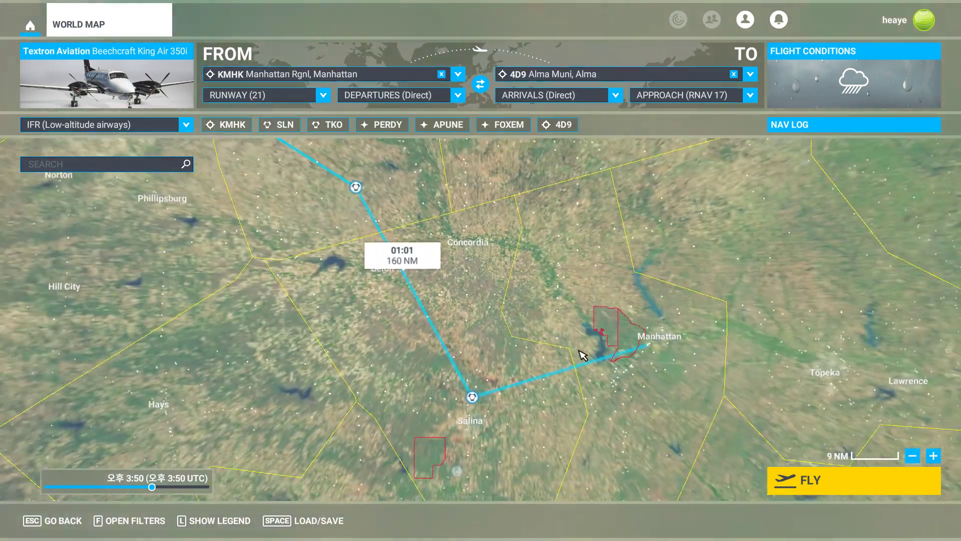
pyautogui.moveTo(568, 378); pyautogui.dragTo(464, 355)
pyautogui.scroll(6, 475, 322)
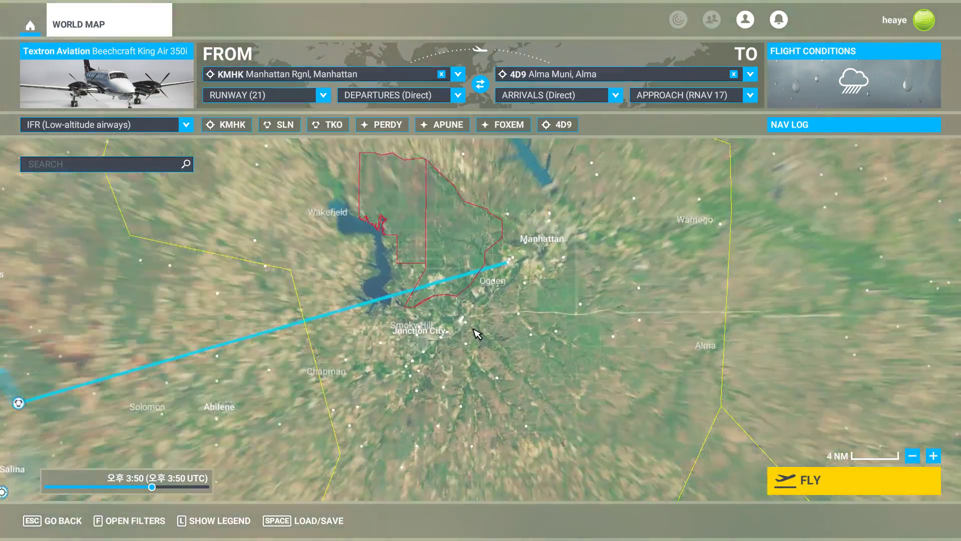
pyautogui.scroll(1, 474, 332)
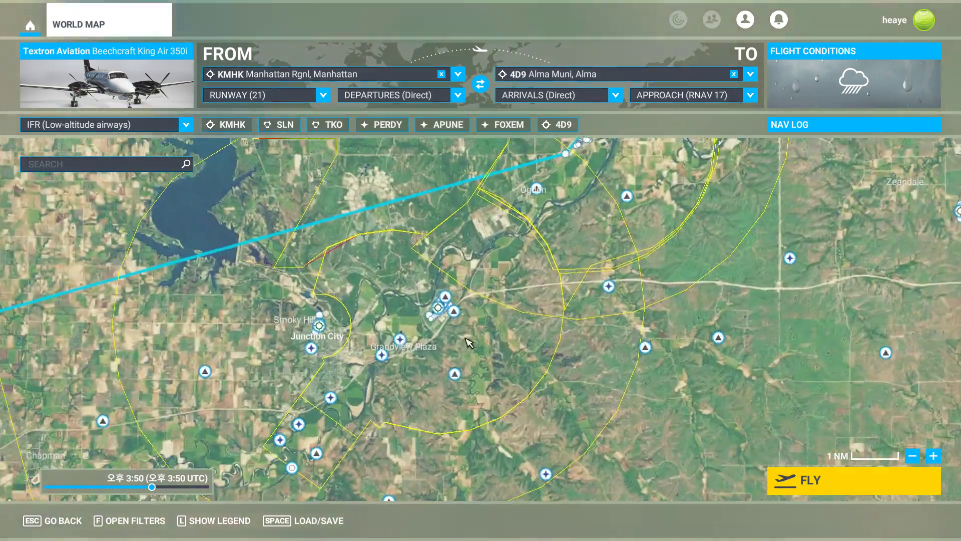
pyautogui.click(454, 373)
pyautogui.click(451, 417)
pyautogui.scroll(-3, 365, 371)
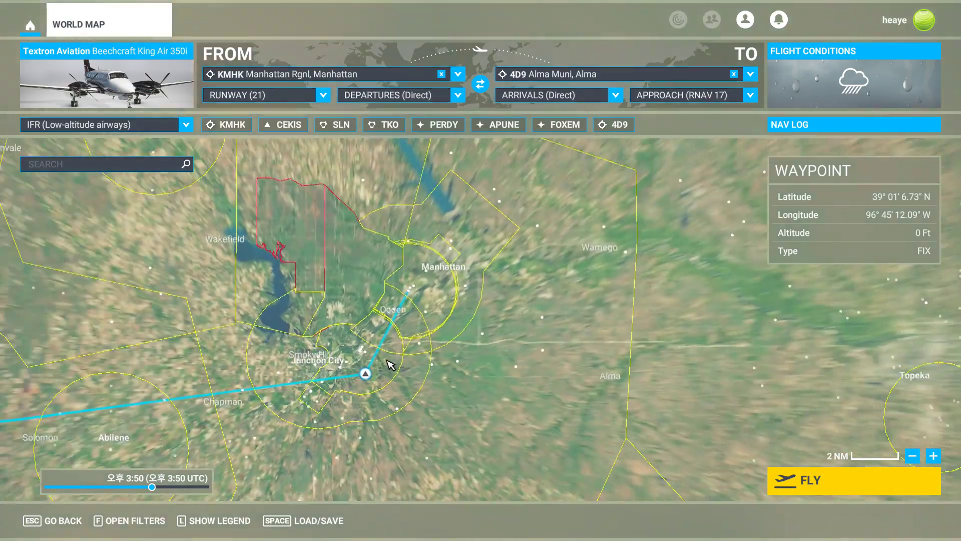
pyautogui.scroll(2, 265, 382)
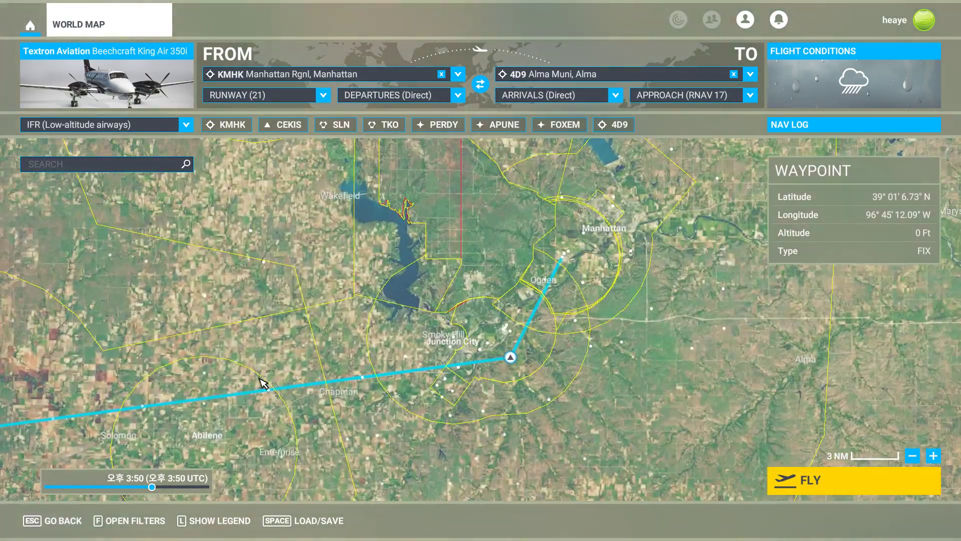
pyautogui.moveTo(229, 377); pyautogui.dragTo(473, 243)
# Examine the SkyVector route from Manhattan through Salina on the low-altitude enroute chart.
pyautogui.hotkey('alt', 'Tab')
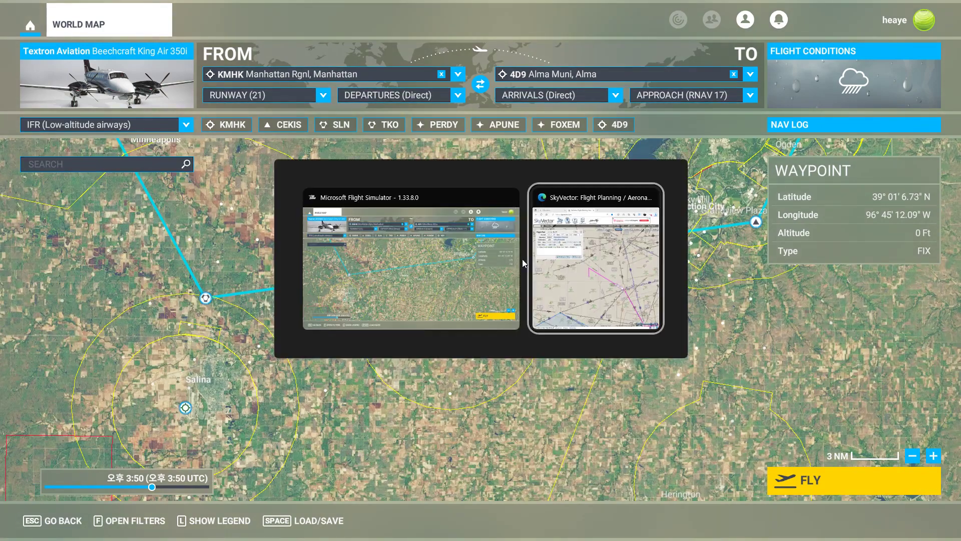
pyautogui.moveTo(334, 409); pyautogui.dragTo(141, 243)
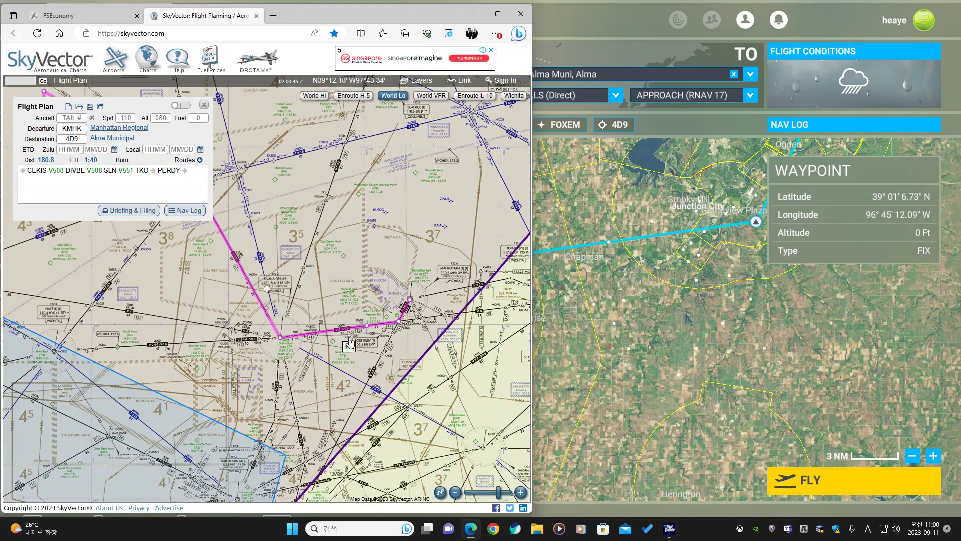
pyautogui.moveTo(316, 164); pyautogui.dragTo(371, 235)
pyautogui.scroll(-2, 349, 280)
pyautogui.scroll(2, 351, 279)
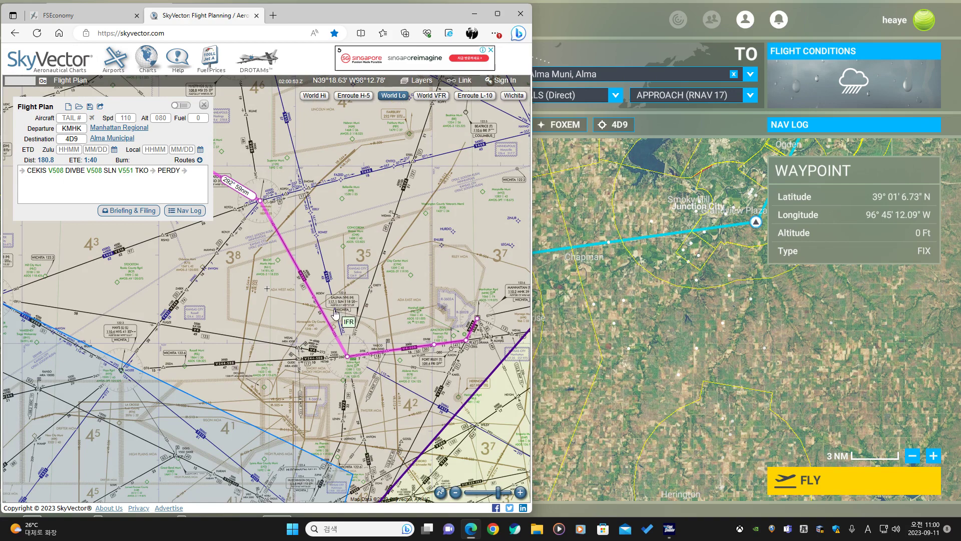
pyautogui.scroll(1, 331, 329)
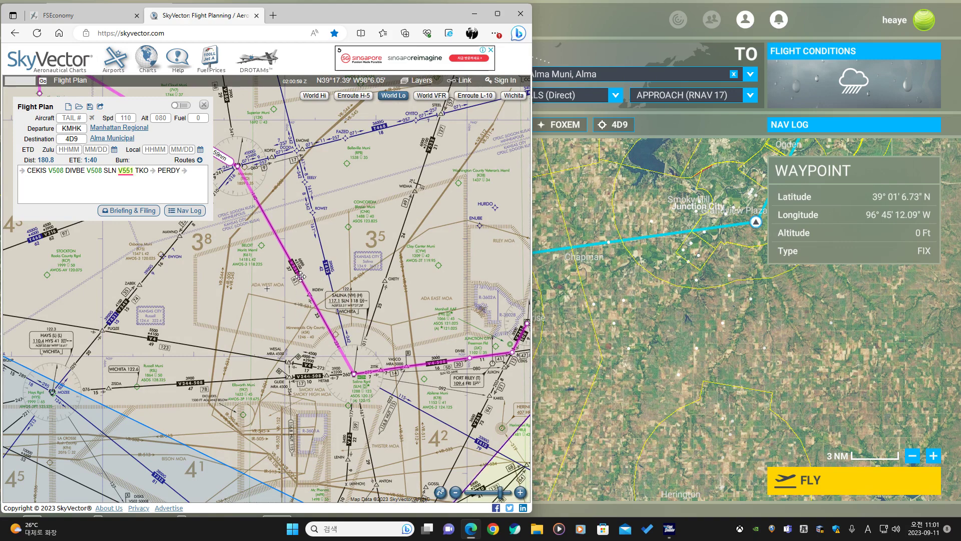
pyautogui.scroll(1, 304, 273)
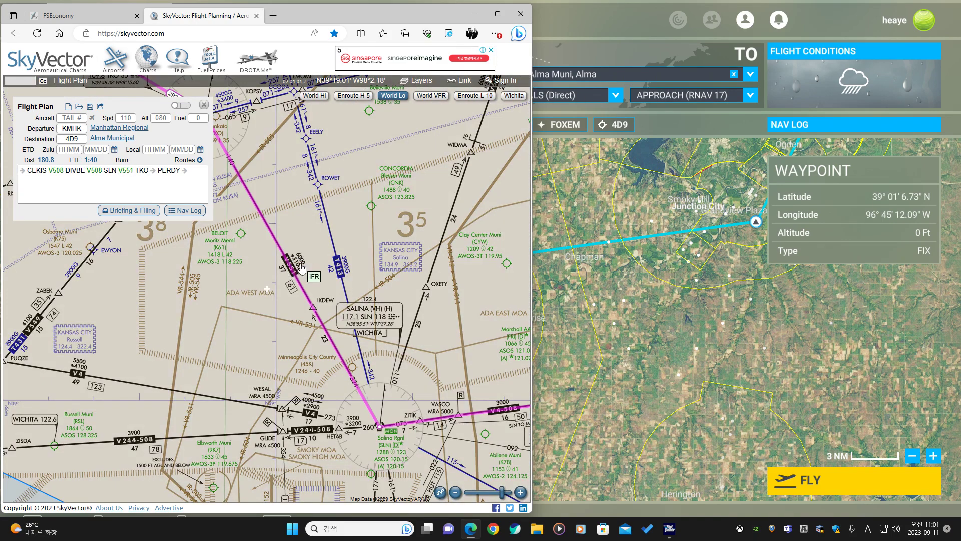
pyautogui.moveTo(360, 267); pyautogui.dragTo(293, 288)
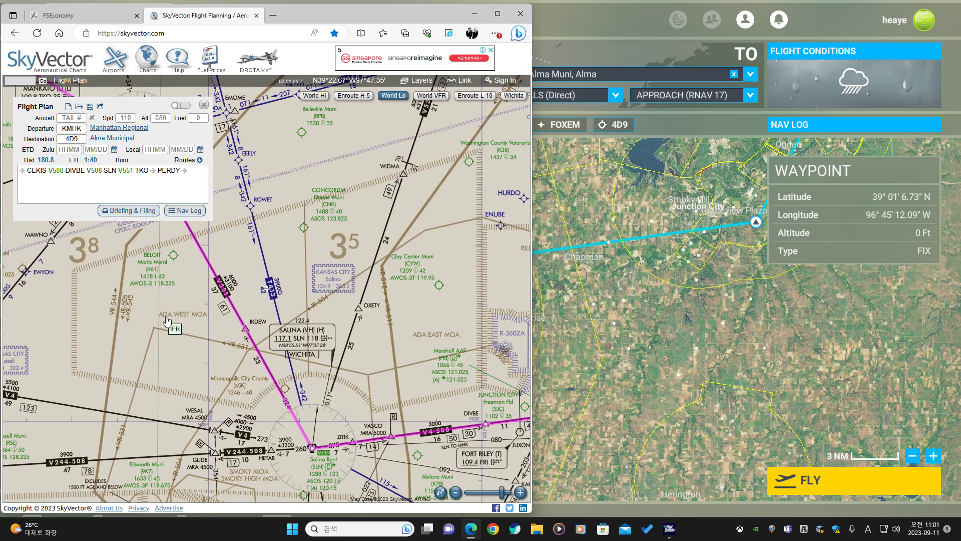
# View the Wichita sectional chart and the area around Alma Municipal, returning to the World Lo chart.
pyautogui.click(513, 96)
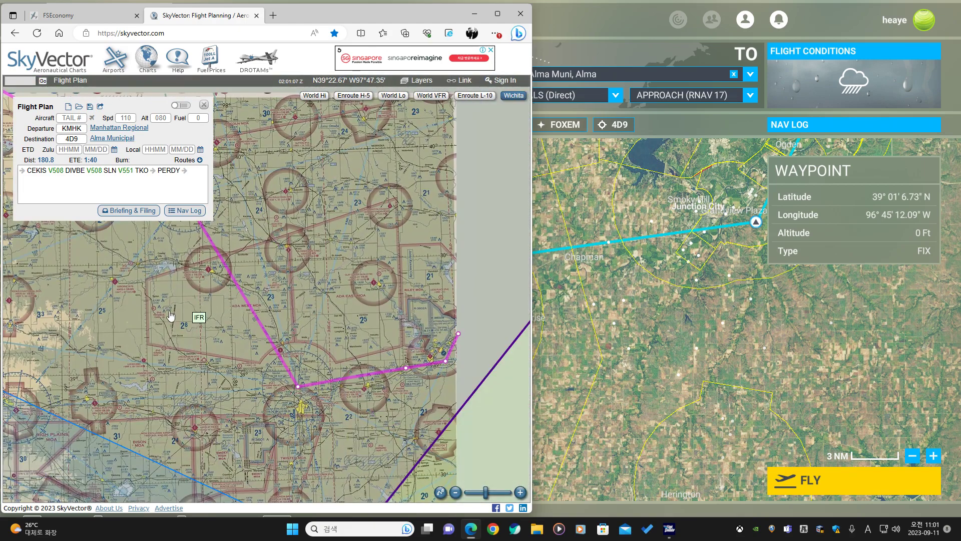
pyautogui.scroll(-5, 279, 331)
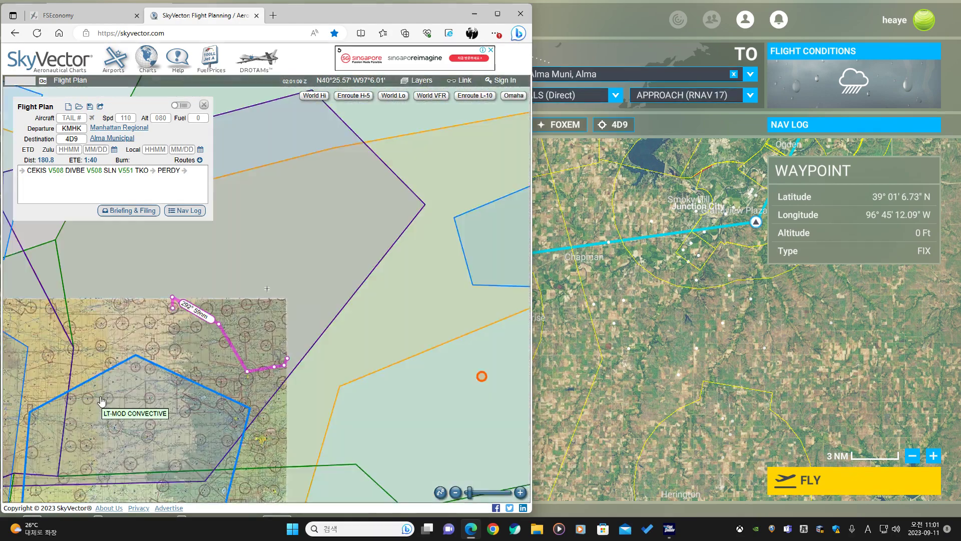
pyautogui.scroll(5, 227, 353)
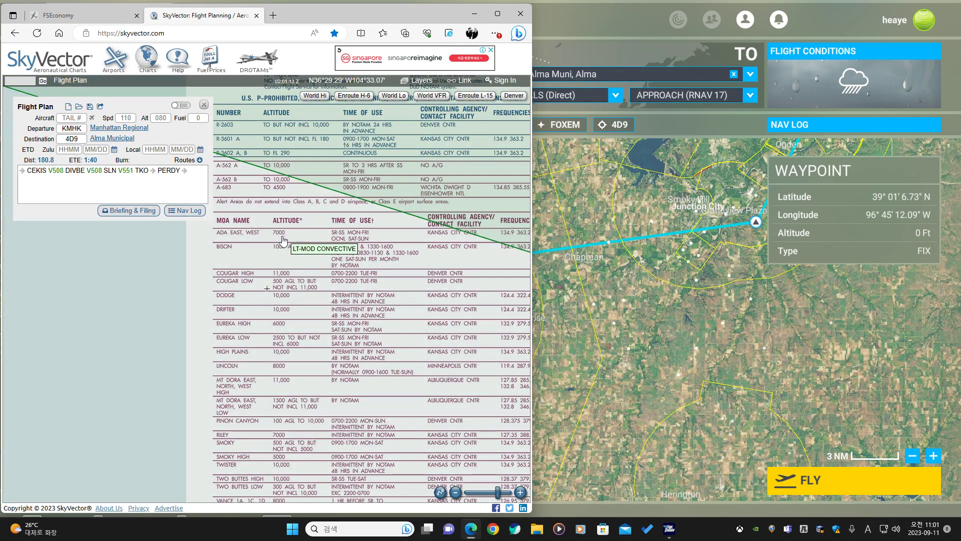
pyautogui.moveTo(288, 236); pyautogui.dragTo(192, 294)
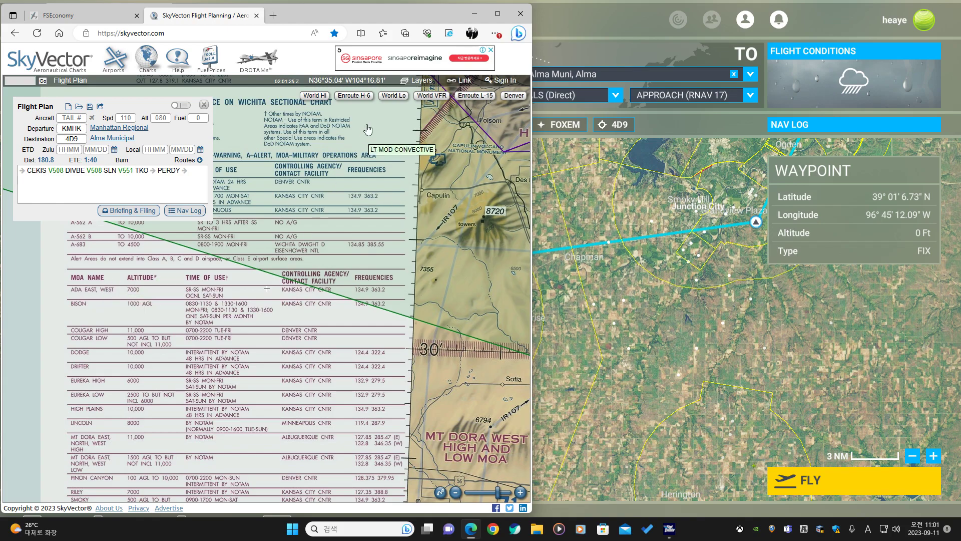
pyautogui.click(77, 140)
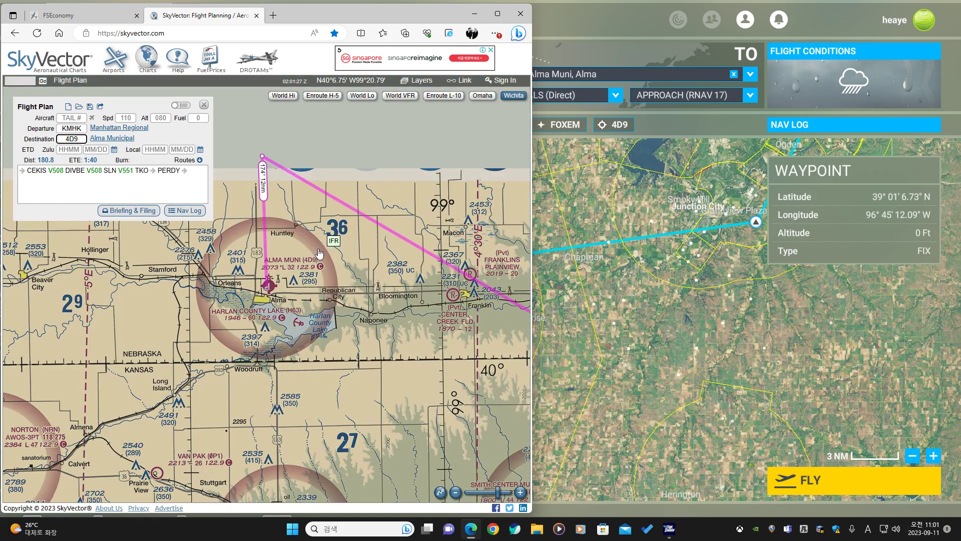
pyautogui.scroll(-5, 353, 283)
pyautogui.moveTo(319, 339); pyautogui.dragTo(236, 283)
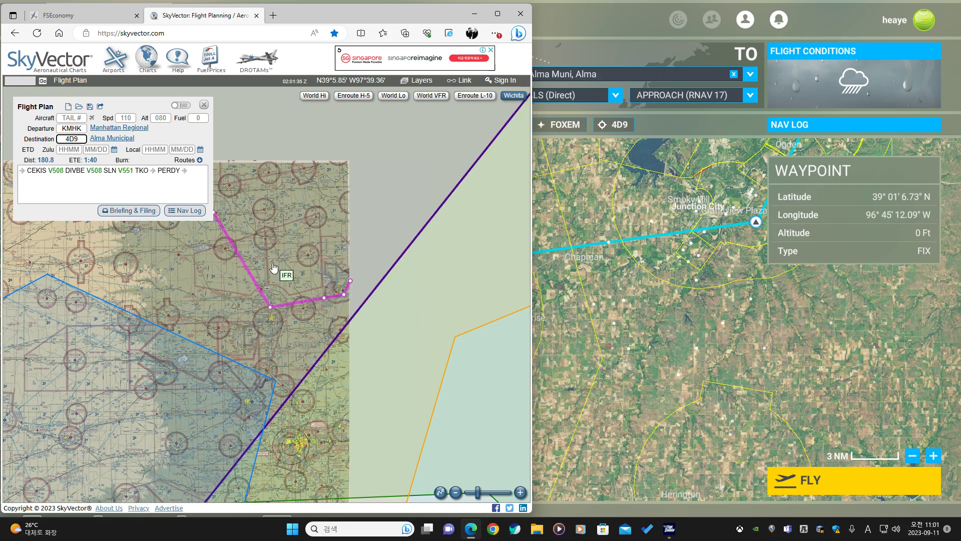
pyautogui.click(393, 95)
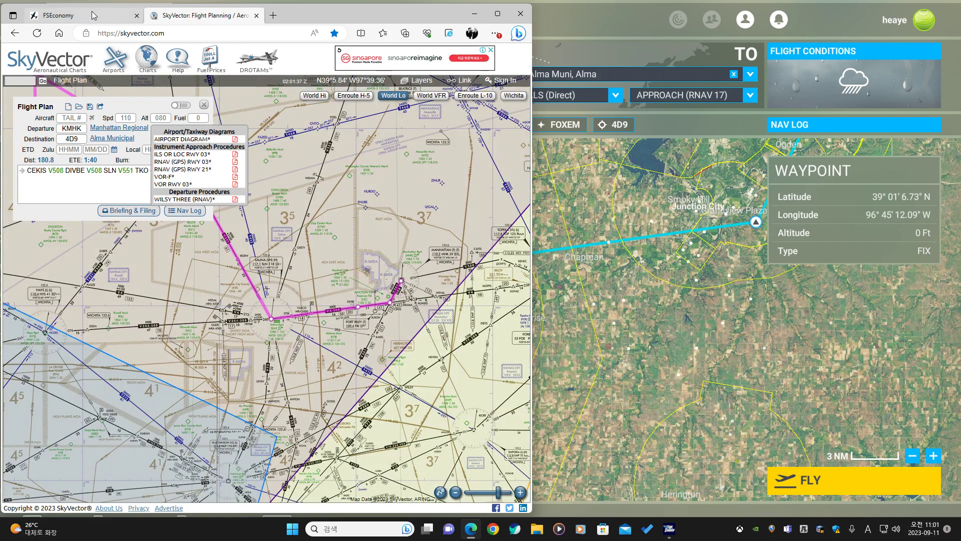
# Review the FSEconomy group flight log, then set the SkyVector plan's departure to 4D9 and destination to KIXD.
pyautogui.click(91, 14)
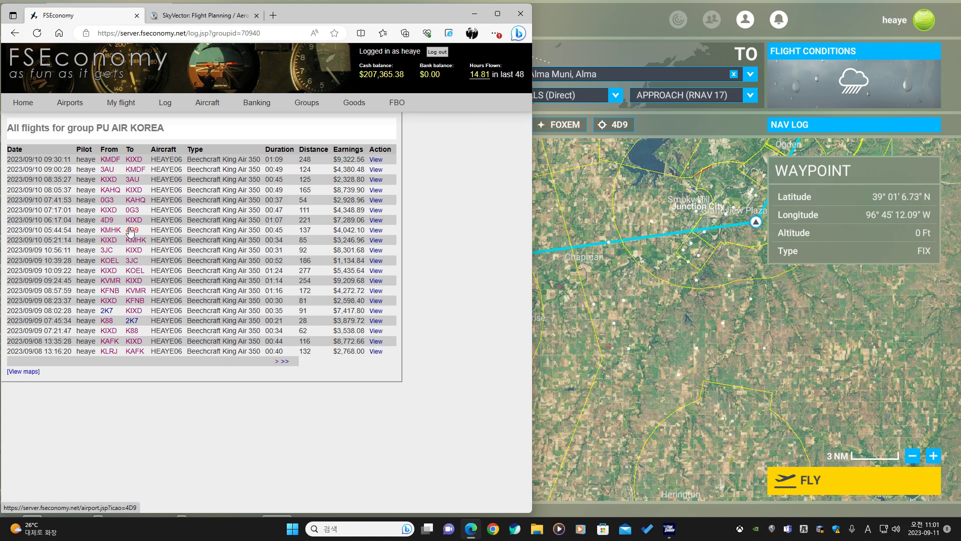
pyautogui.click(206, 15)
pyautogui.doubleClick(73, 128)
pyautogui.write('4D9')
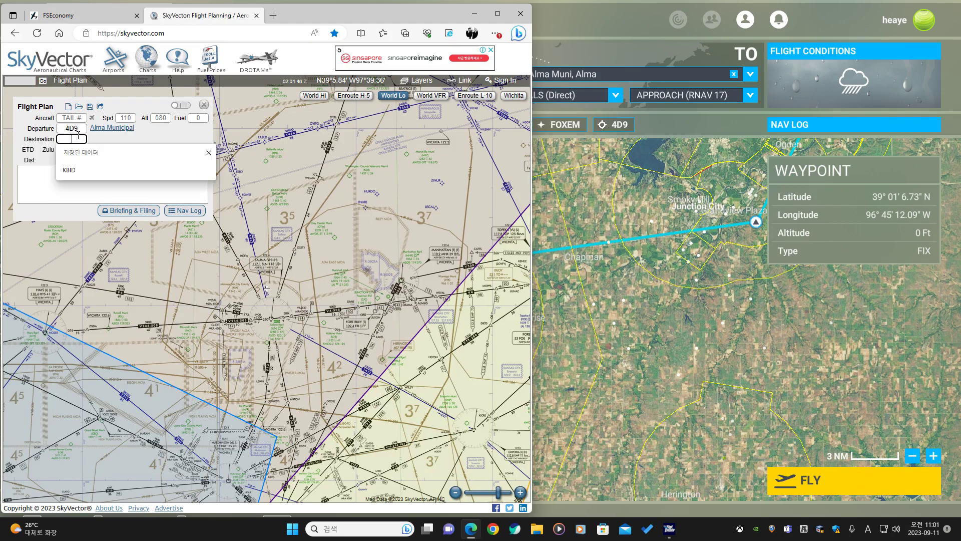
pyautogui.press('Tab')
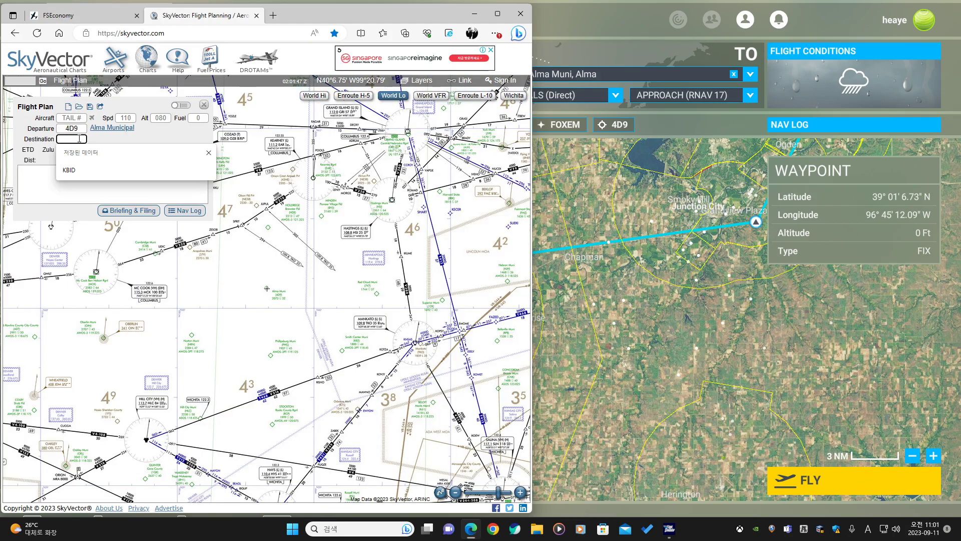
pyautogui.write('KIXD')
pyautogui.press('Tab')
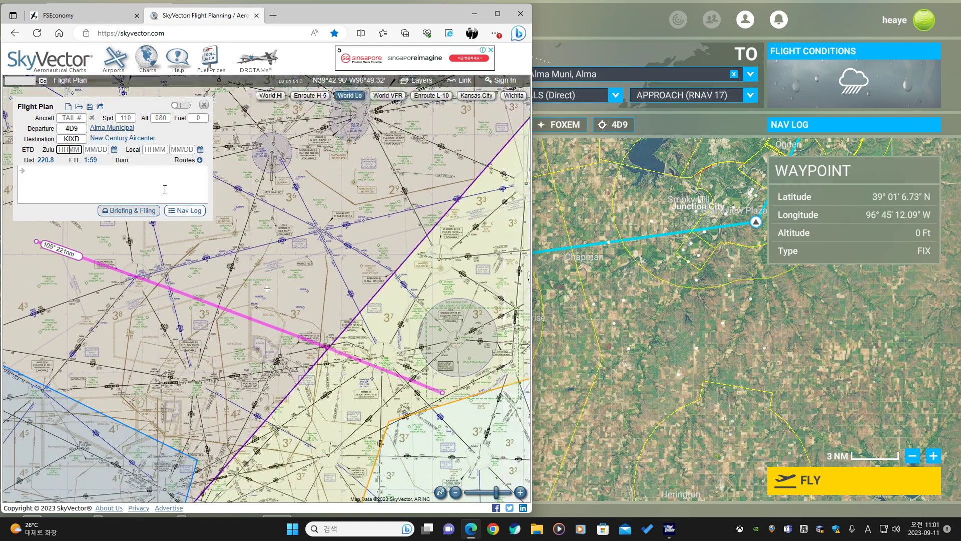
# Apply the suggested route RISHO V216 TKO V551 SLN V4 TOP V508 RUGBB and follow it toward Kansas City.
pyautogui.click(183, 161)
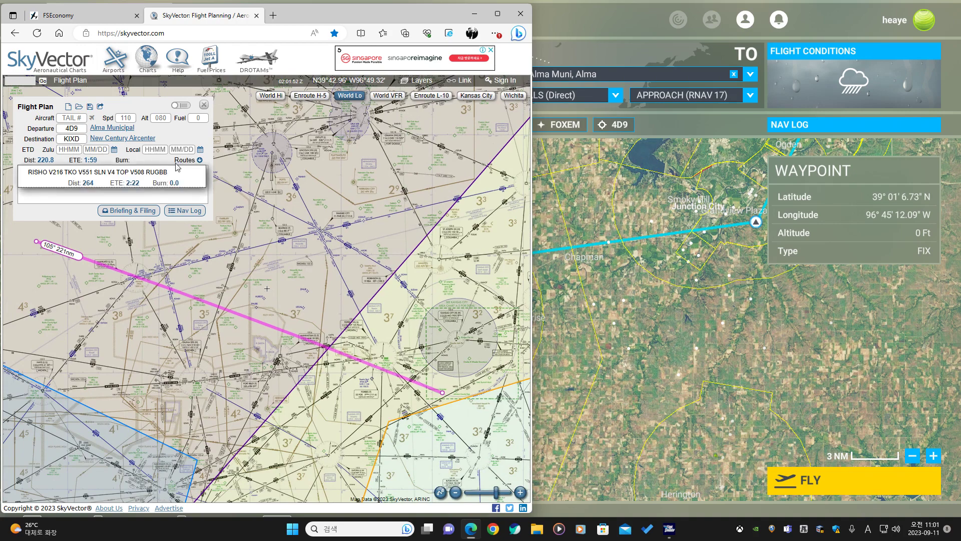
pyautogui.click(119, 176)
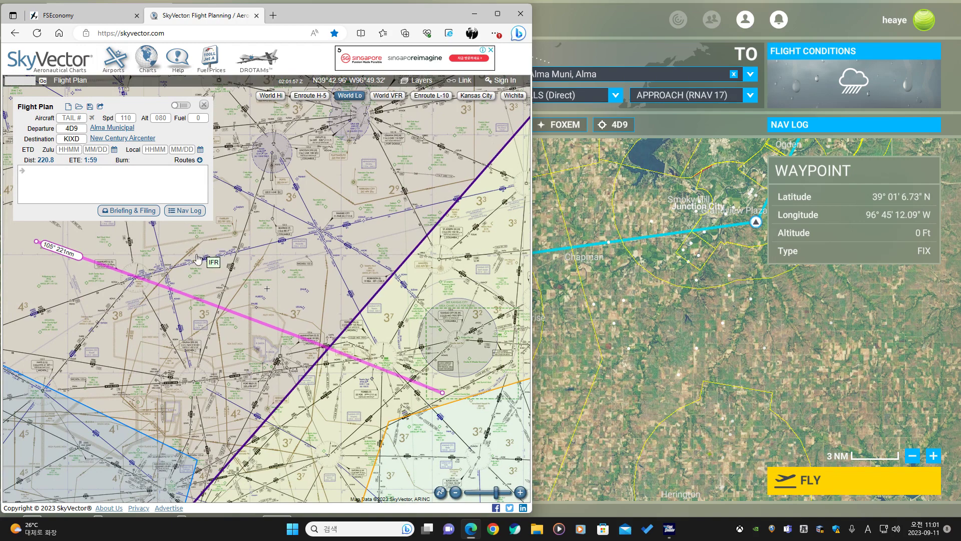
pyautogui.moveTo(122, 409); pyautogui.dragTo(181, 390)
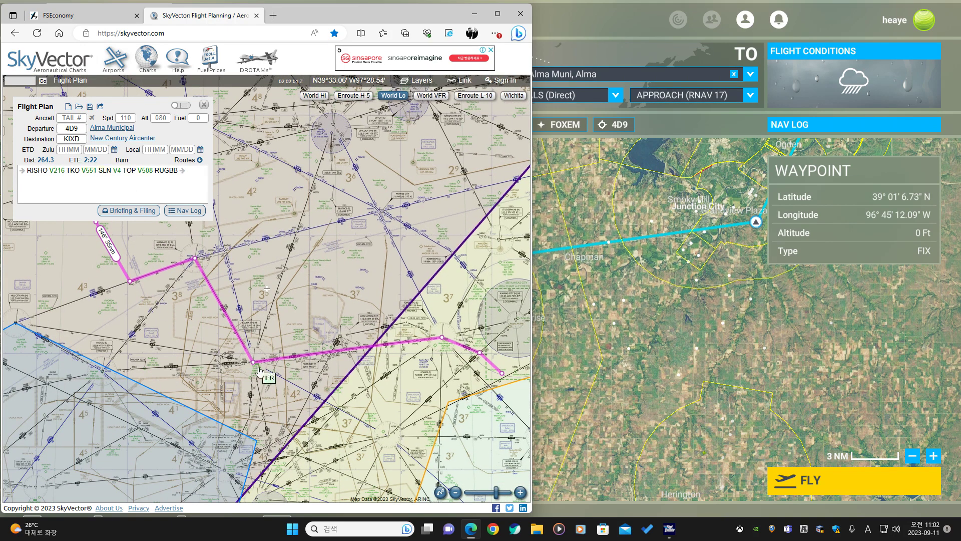
pyautogui.scroll(1, 345, 338)
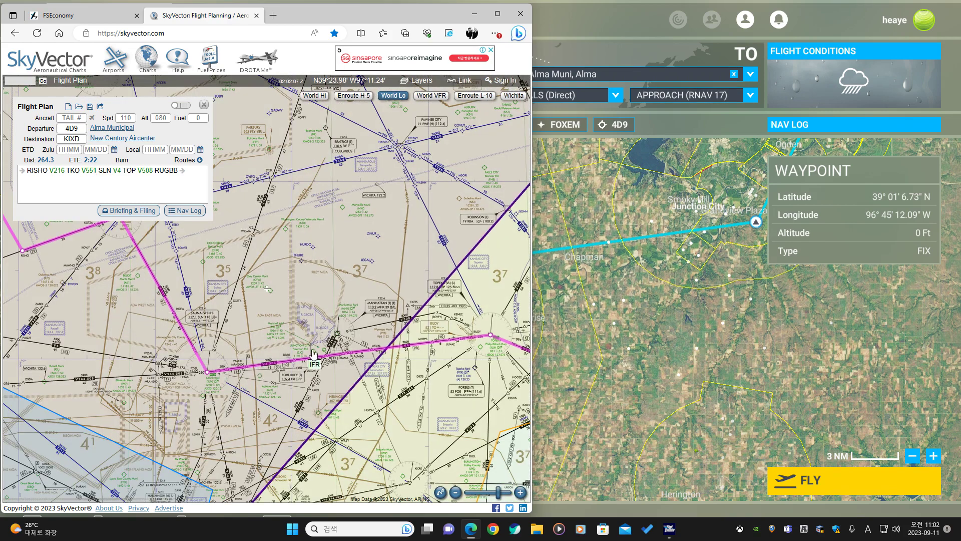
pyautogui.moveTo(445, 377); pyautogui.dragTo(225, 354)
pyautogui.scroll(1, 273, 316)
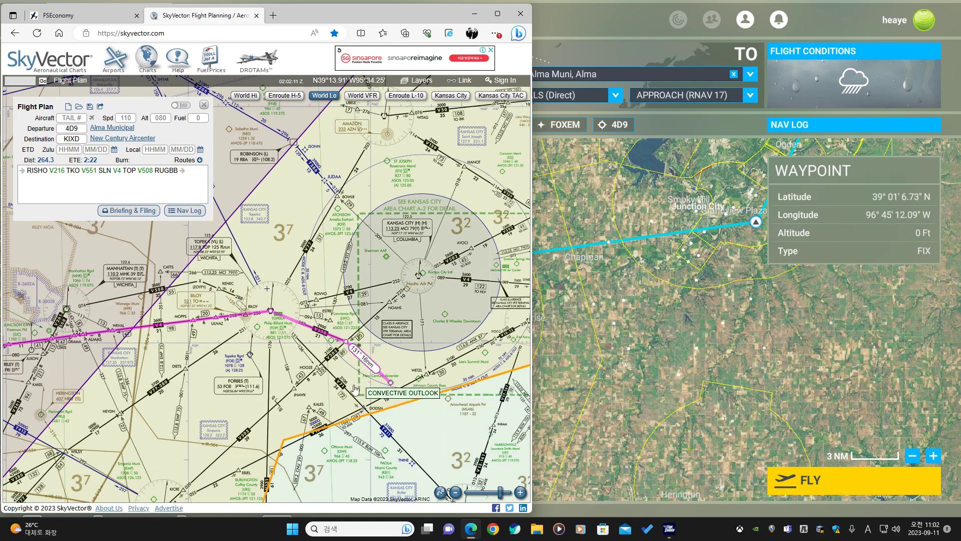
pyautogui.moveTo(412, 371); pyautogui.dragTo(318, 309)
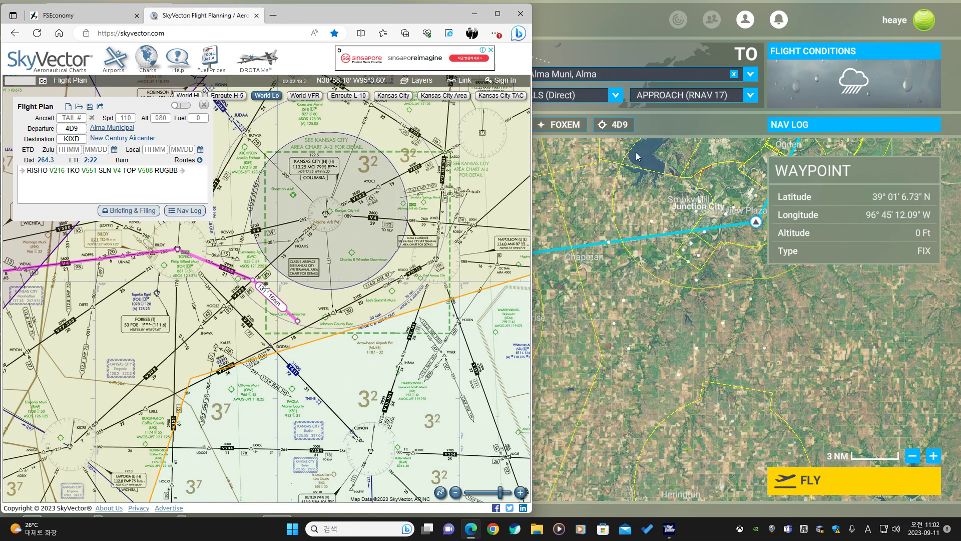
# Open the RNAV (GPS) RWY 18 approach chart for KIXD.
pyautogui.moveTo(149, 140)
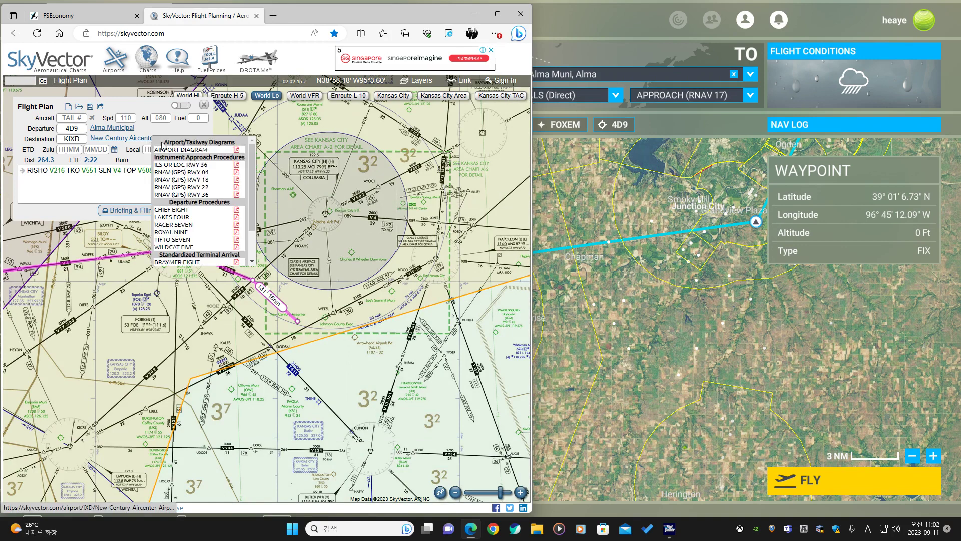
pyautogui.click(175, 181)
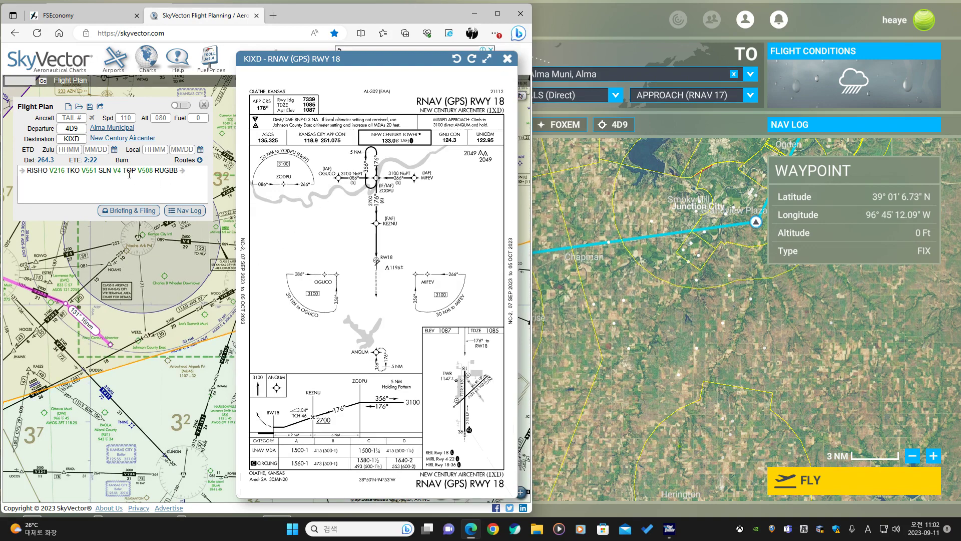
# Append the approach fixes OGUCO and ZODPU to the end of the SkyVector route.
pyautogui.click(192, 174)
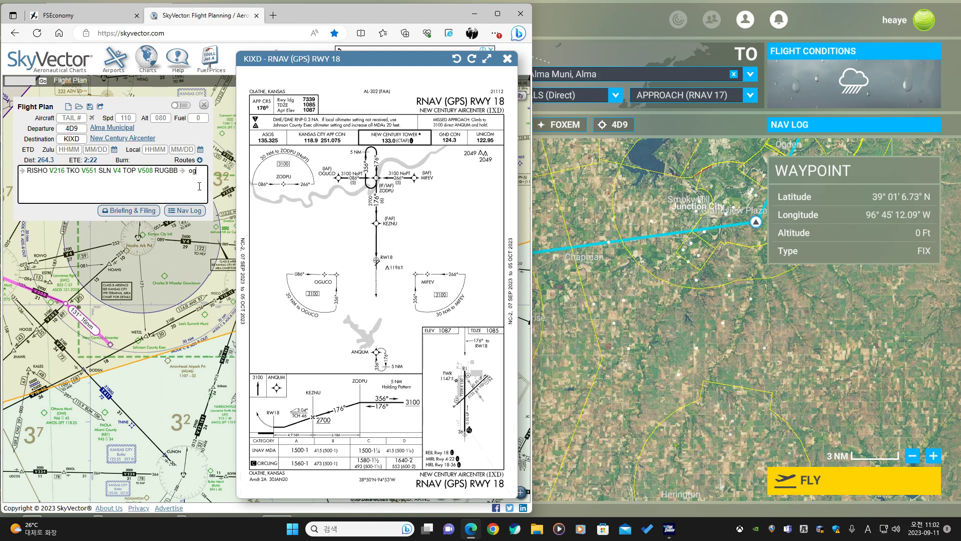
pyautogui.write('oguco')
pyautogui.scroll(2, 390, 207)
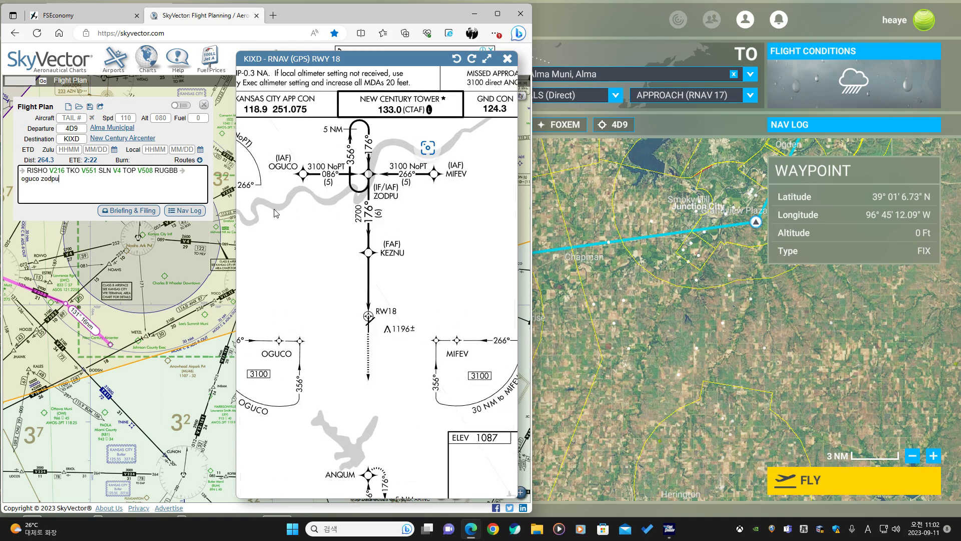
pyautogui.press('Return')
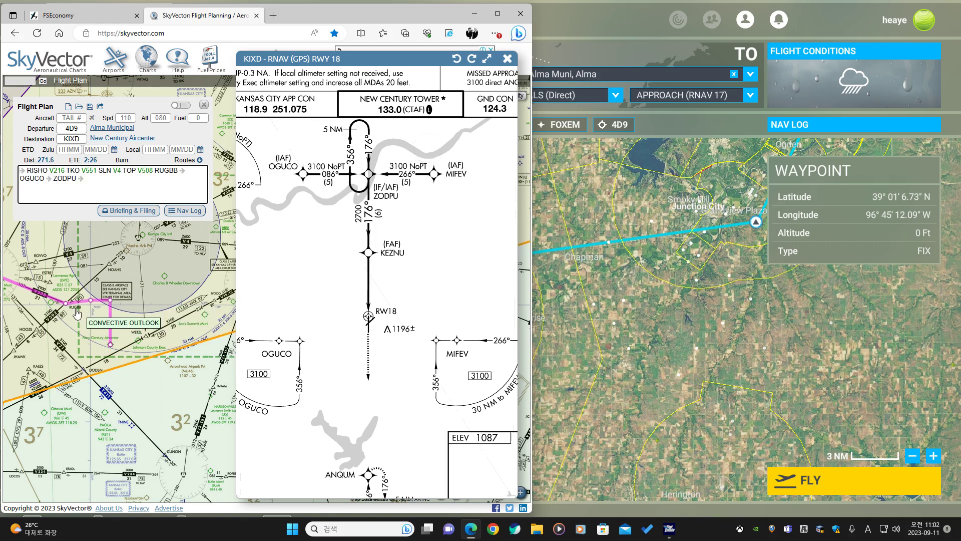
# Examine the initial approach fixes and final approach course on the RNAV (GPS) RWY 18 chart, then close it.
pyautogui.moveTo(354, 180); pyautogui.dragTo(382, 242)
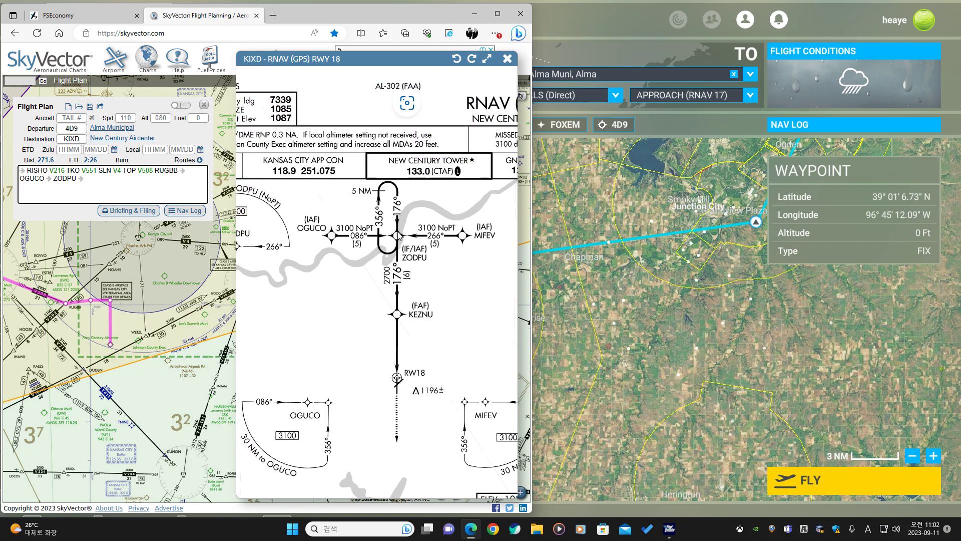
pyautogui.scroll(1, 397, 235)
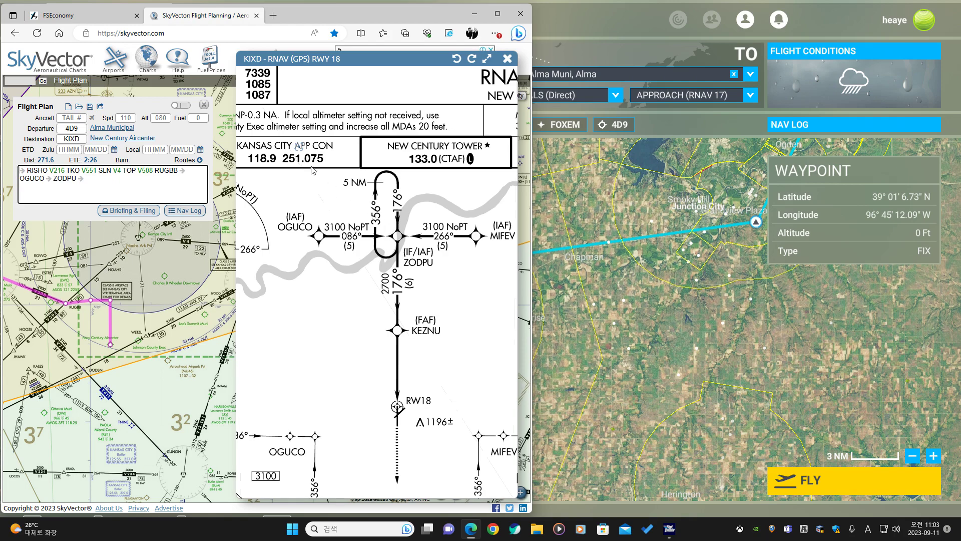
pyautogui.scroll(3, 429, 259)
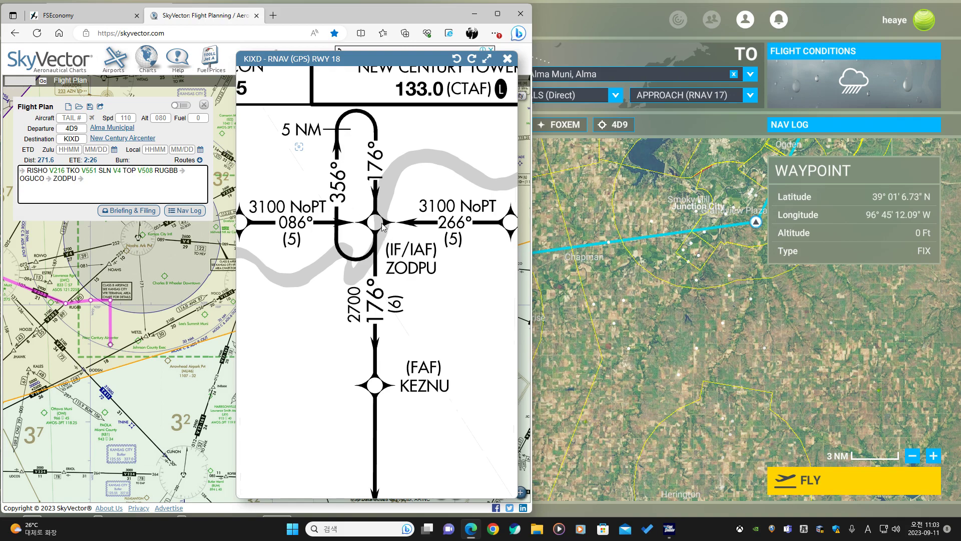
pyautogui.scroll(-3, 380, 235)
pyautogui.scroll(-3, 359, 254)
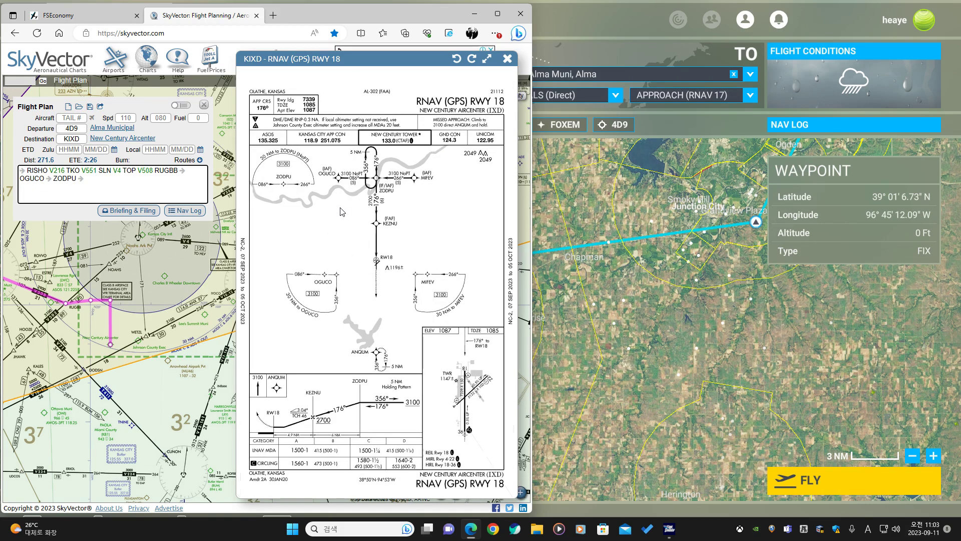
pyautogui.scroll(4, 341, 211)
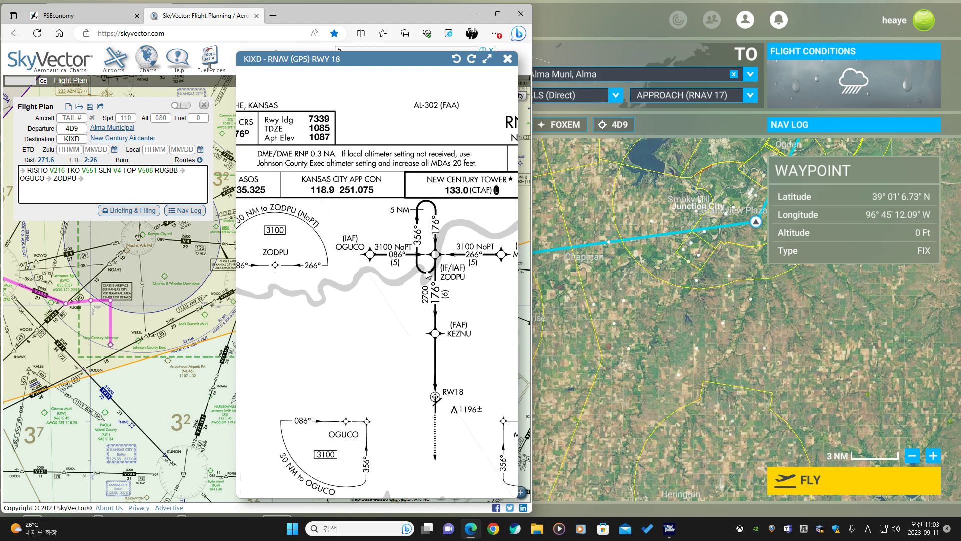
pyautogui.moveTo(336, 313); pyautogui.dragTo(382, 323)
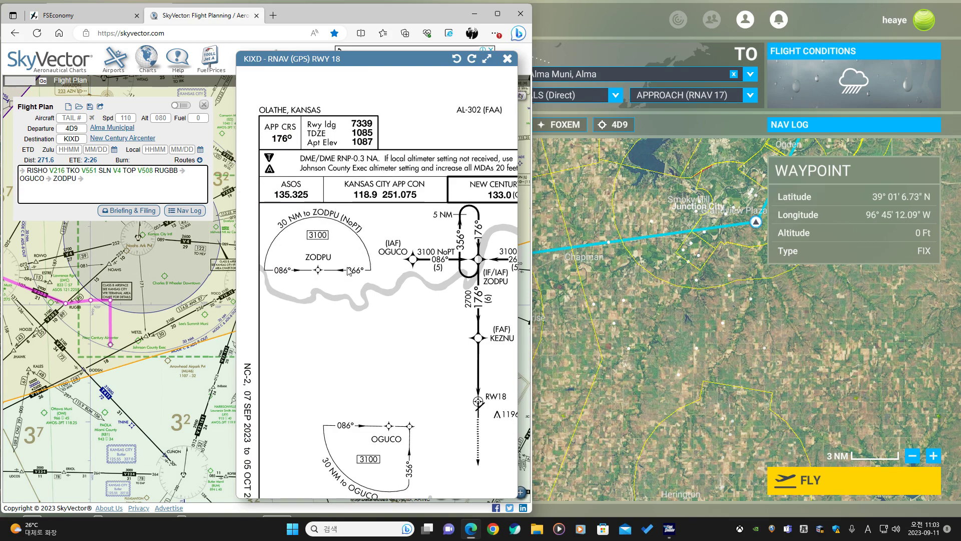
pyautogui.moveTo(397, 351); pyautogui.dragTo(343, 261)
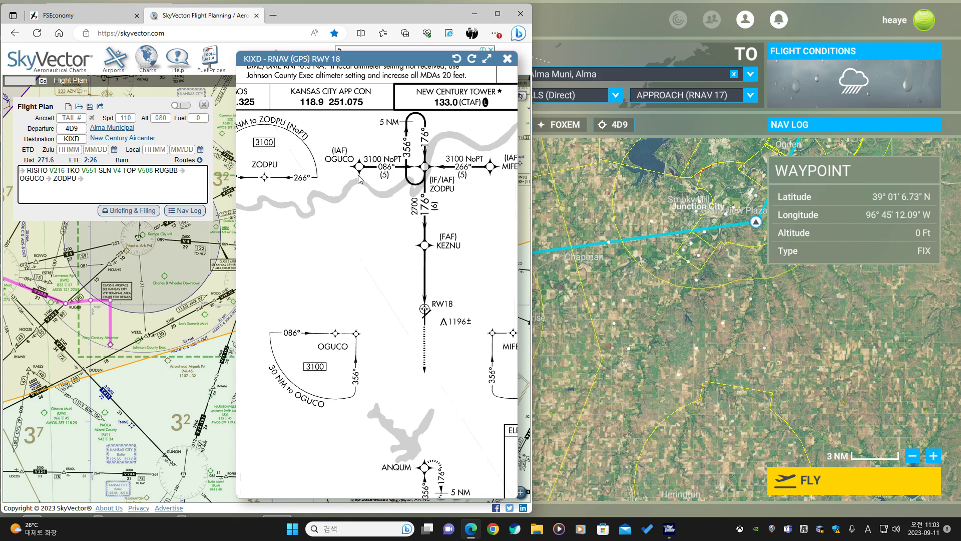
pyautogui.moveTo(401, 258); pyautogui.dragTo(320, 262)
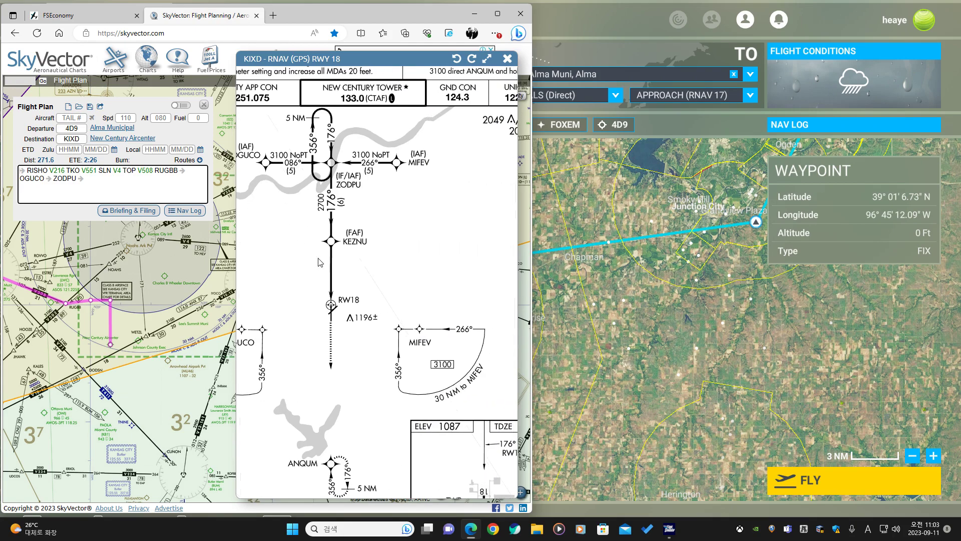
pyautogui.scroll(-3, 400, 304)
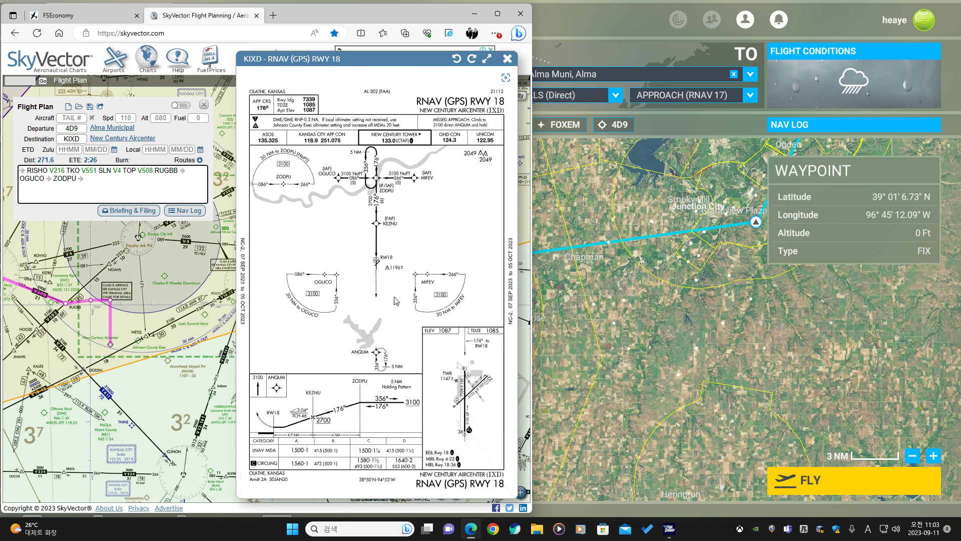
pyautogui.click(507, 59)
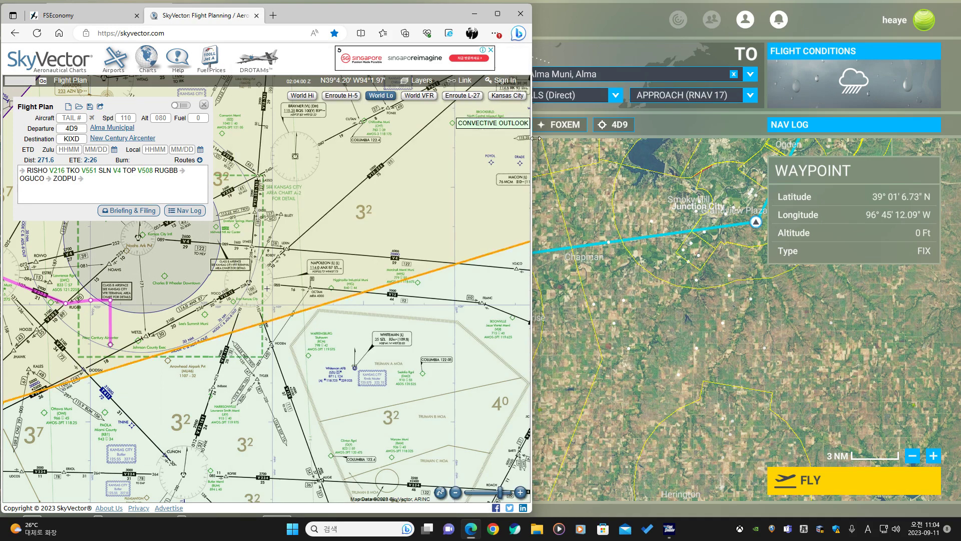
# Swap the World Map departure and destination so the flight starts at 4D9, and set the destination to KIXD.
pyautogui.click(591, 213)
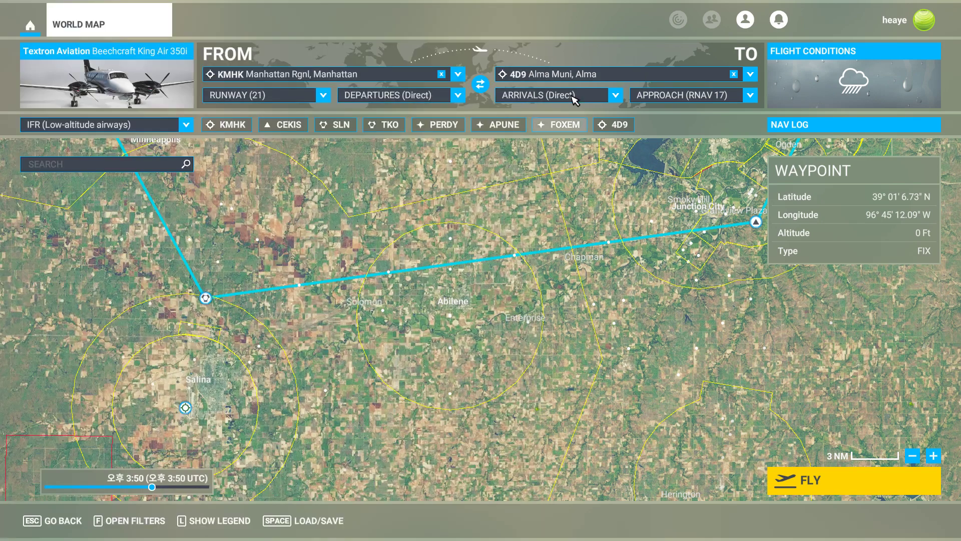
pyautogui.click(478, 88)
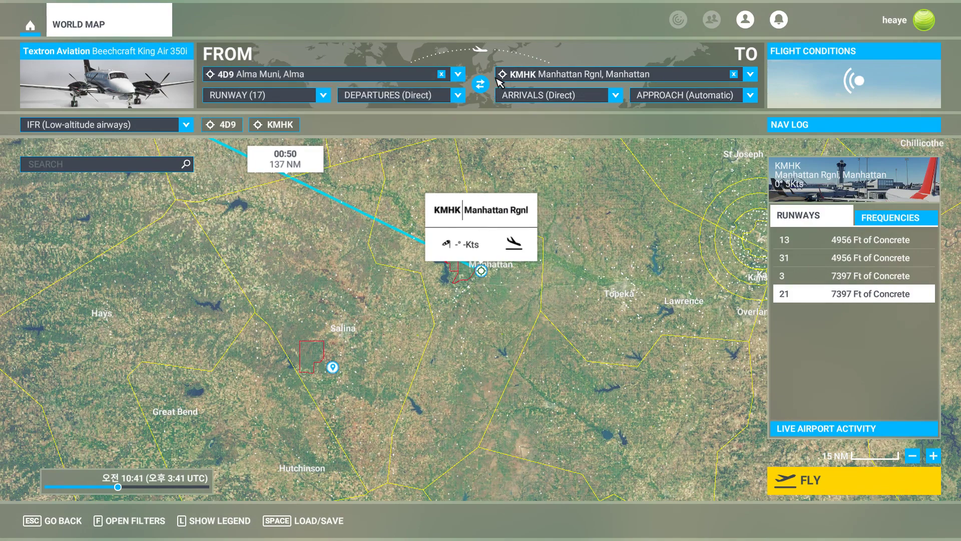
pyautogui.click(539, 74)
pyautogui.click(538, 90)
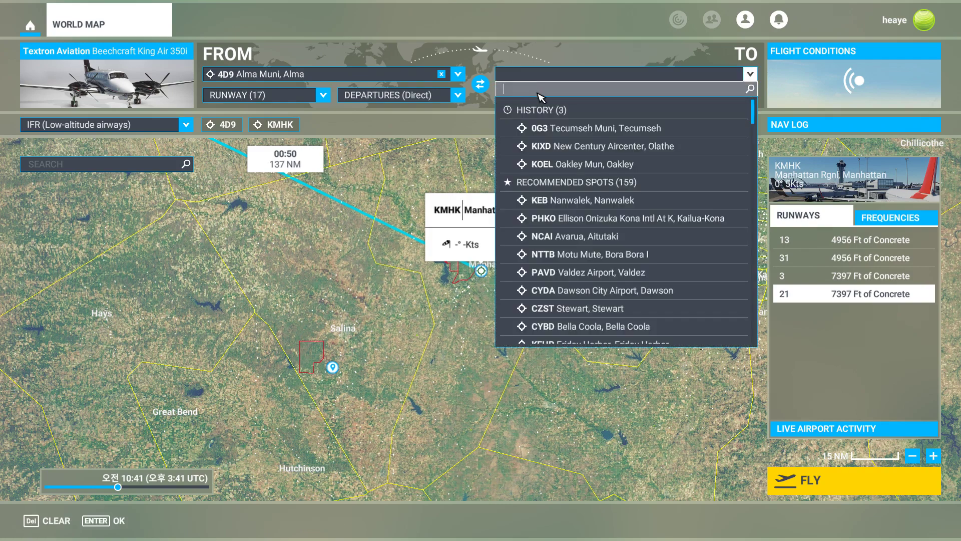
pyautogui.write('kixd')
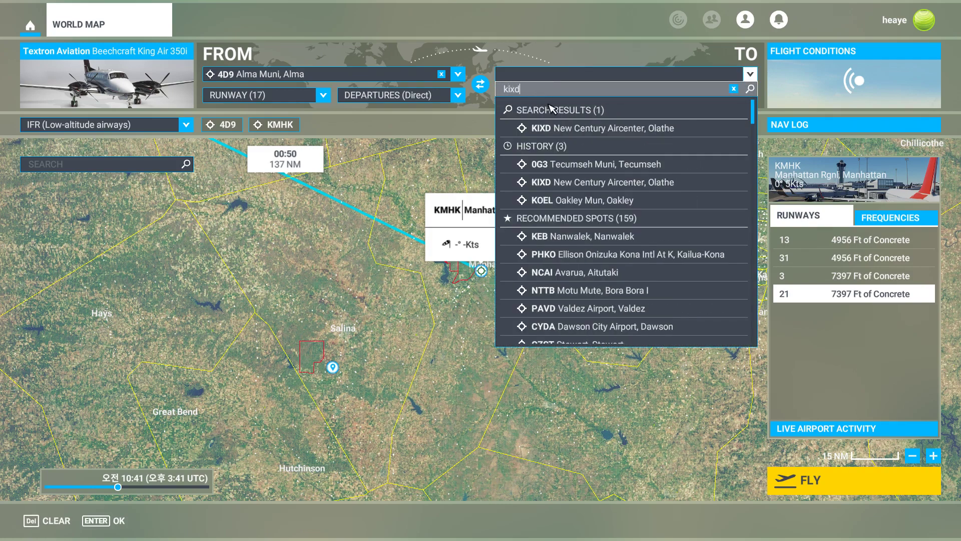
pyautogui.click(565, 128)
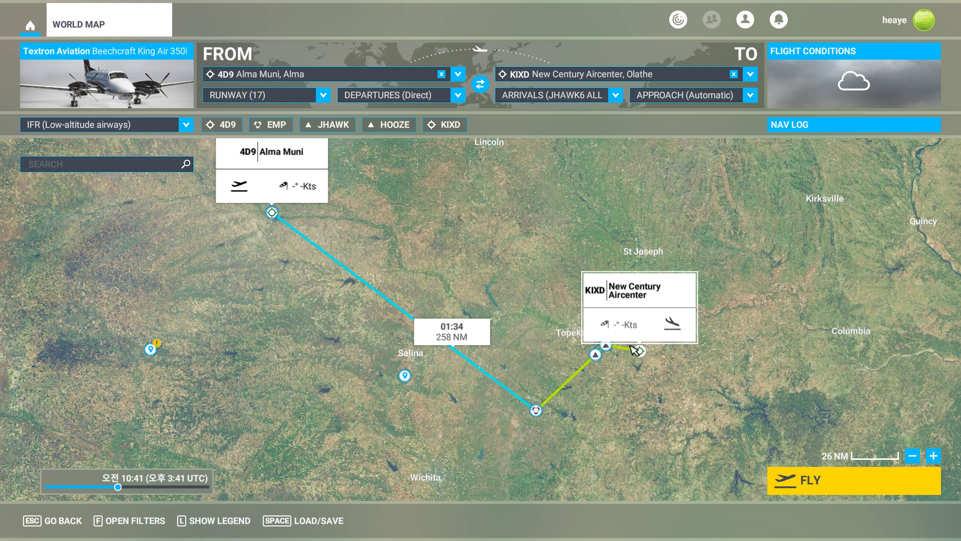
# Set the arrival to Direct and remove the ZOYFY and KENEC waypoints from the World Map route.
pyautogui.click(590, 96)
pyautogui.click(536, 119)
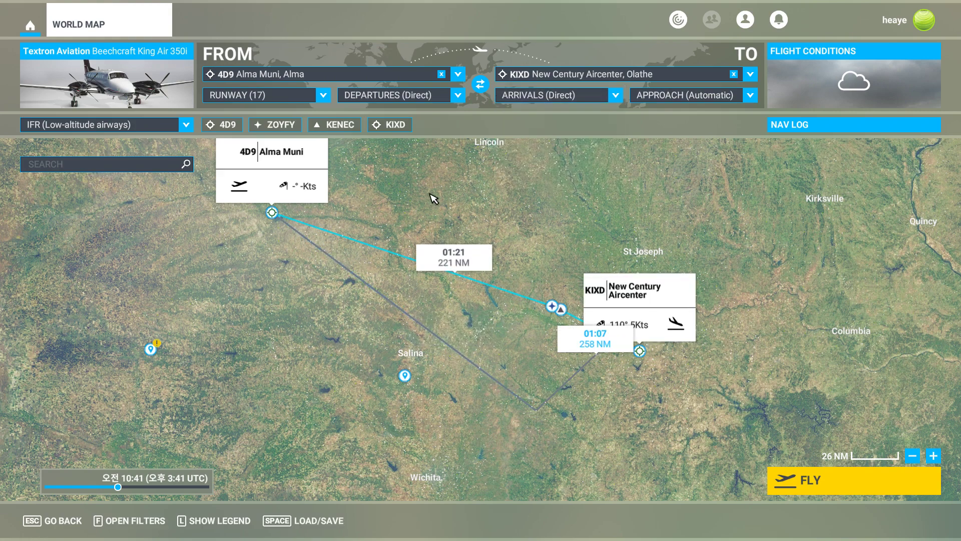
pyautogui.click(552, 306)
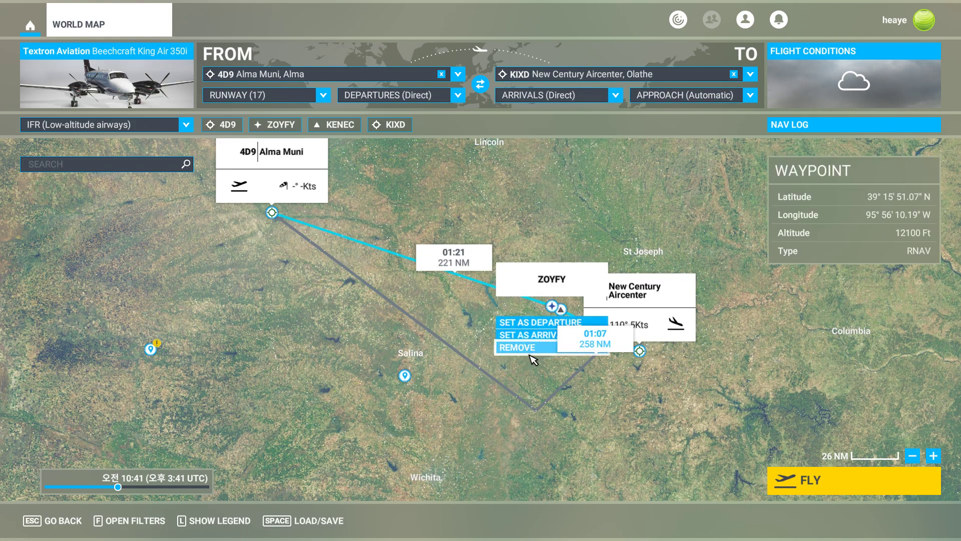
pyautogui.click(548, 344)
pyautogui.click(560, 310)
pyautogui.click(518, 355)
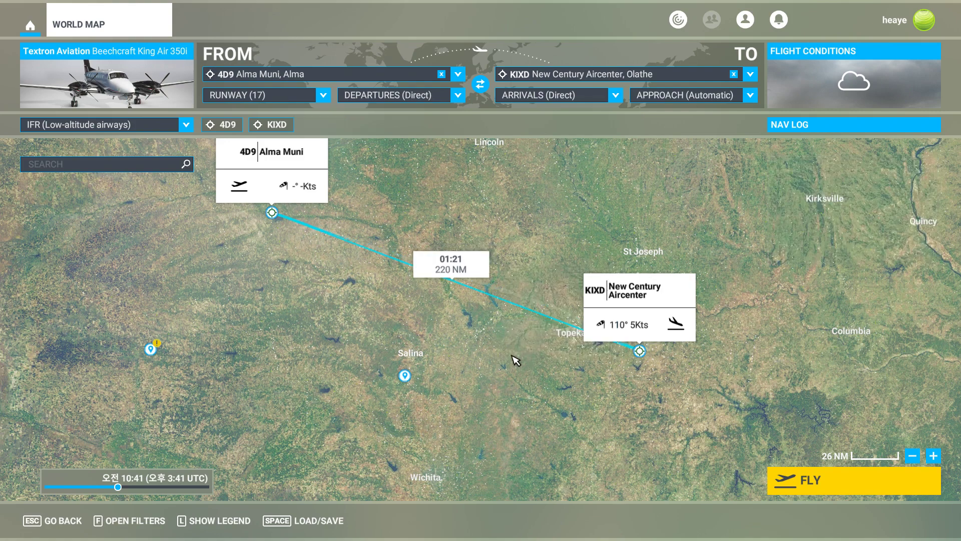
# Set the KIXD approach to RNAV 18.
pyautogui.moveTo(340, 258); pyautogui.dragTo(454, 322)
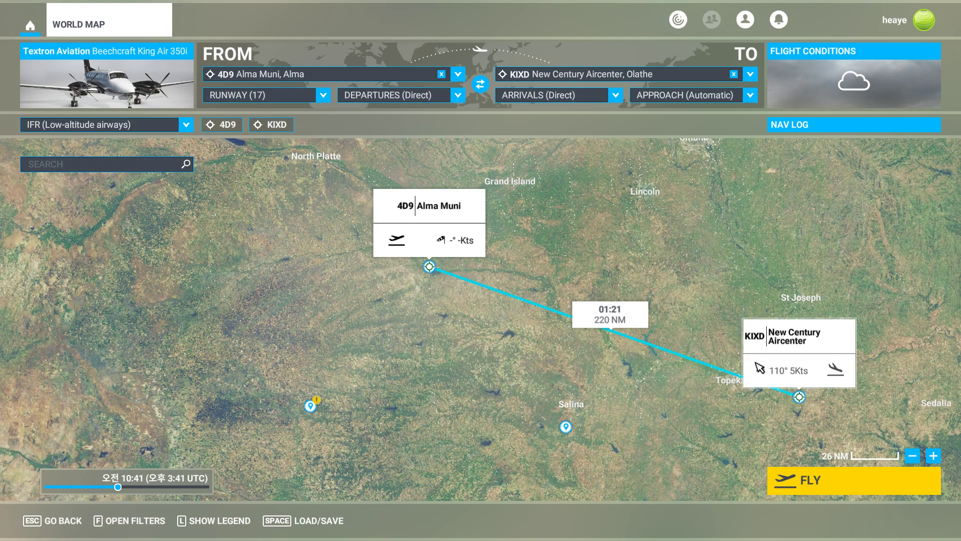
pyautogui.click(448, 245)
pyautogui.moveTo(602, 263); pyautogui.dragTo(537, 234)
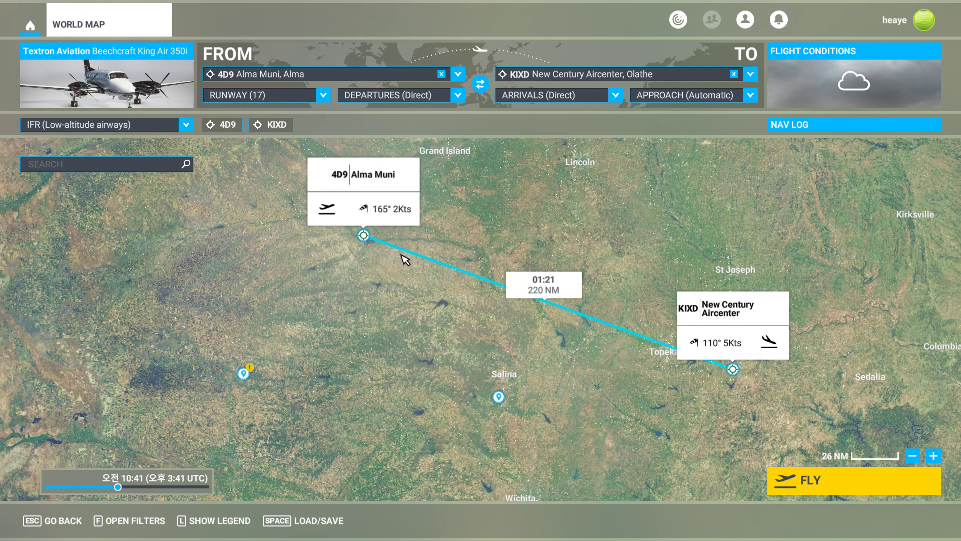
pyautogui.moveTo(456, 232); pyautogui.dragTo(475, 230)
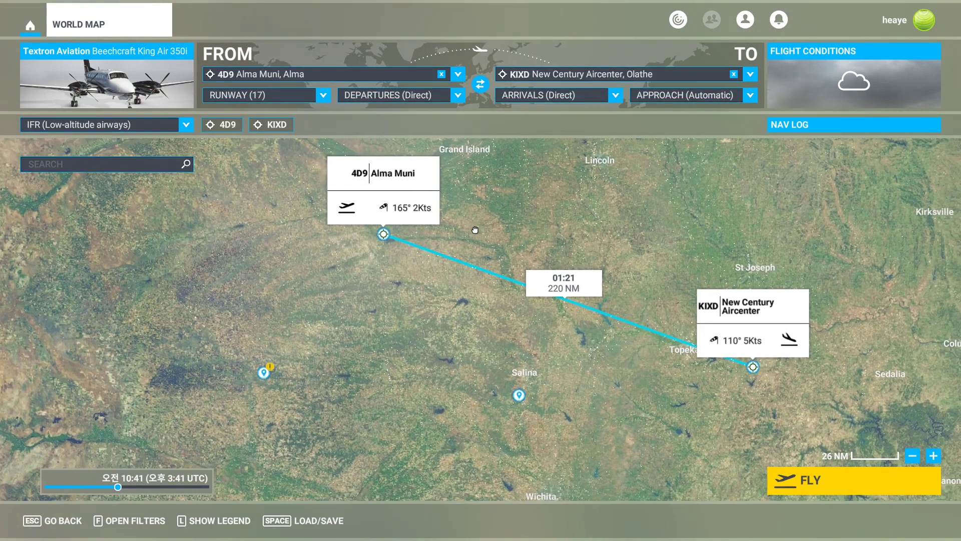
pyautogui.click(732, 100)
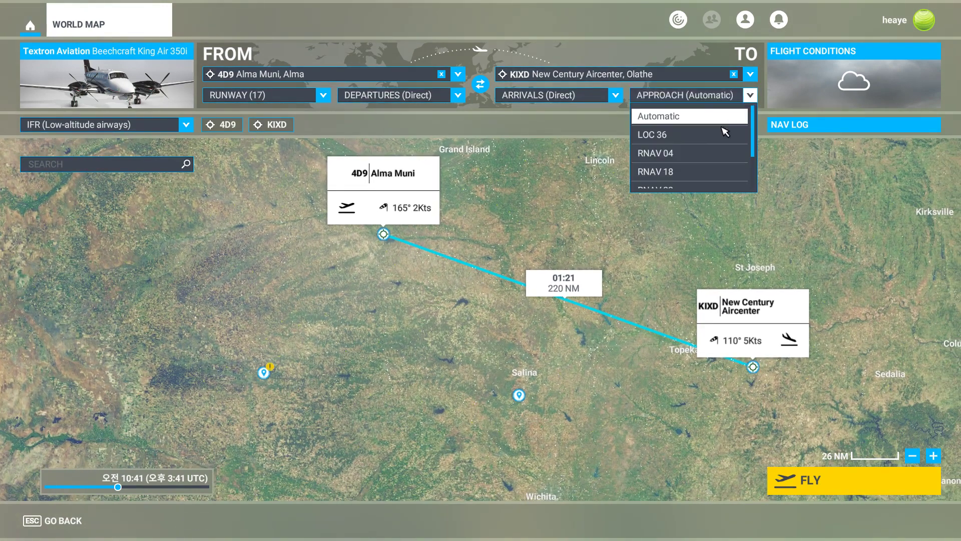
pyautogui.click(684, 171)
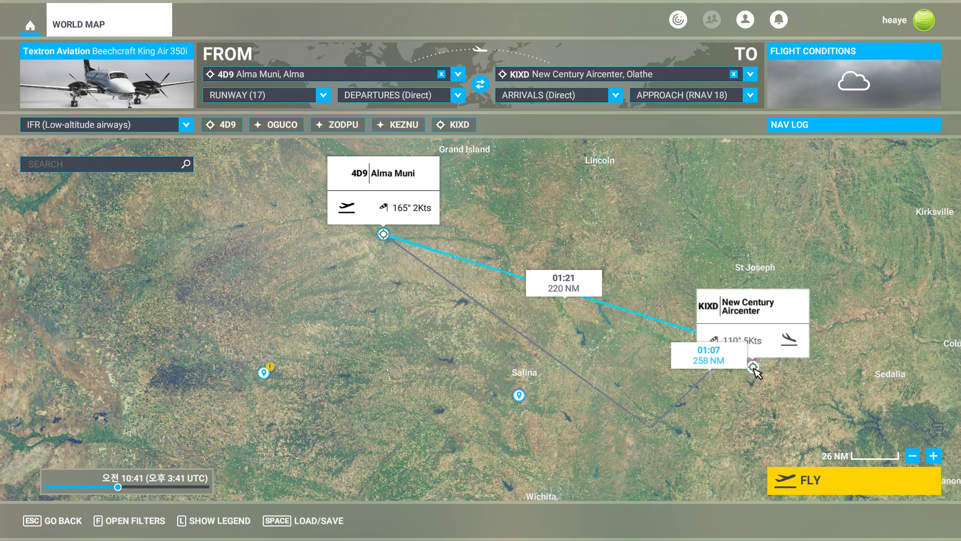
# Check the route on the SkyVector chart and add the TKO VORTAC to the World Map flight plan.
pyautogui.moveTo(288, 284); pyautogui.dragTo(361, 295)
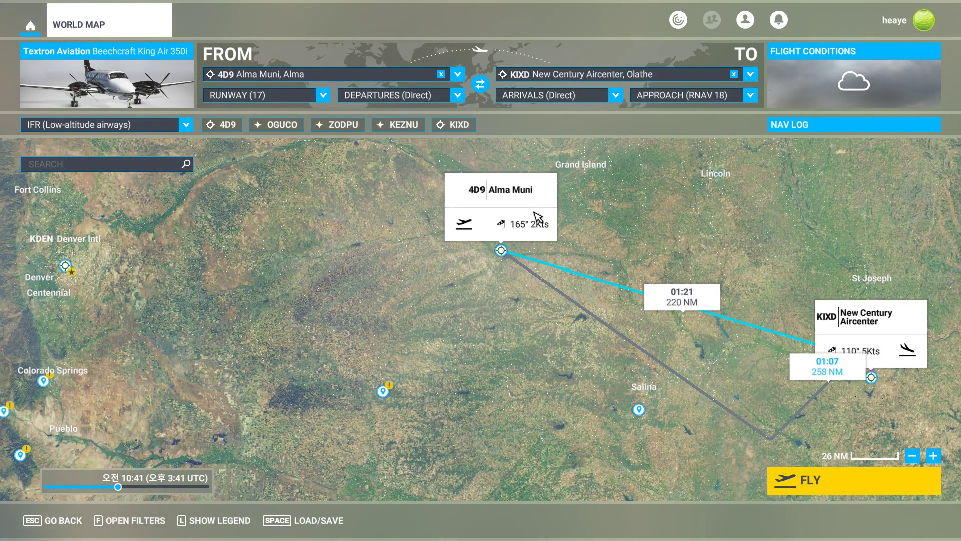
pyautogui.hotkey('alt', 'Tab')
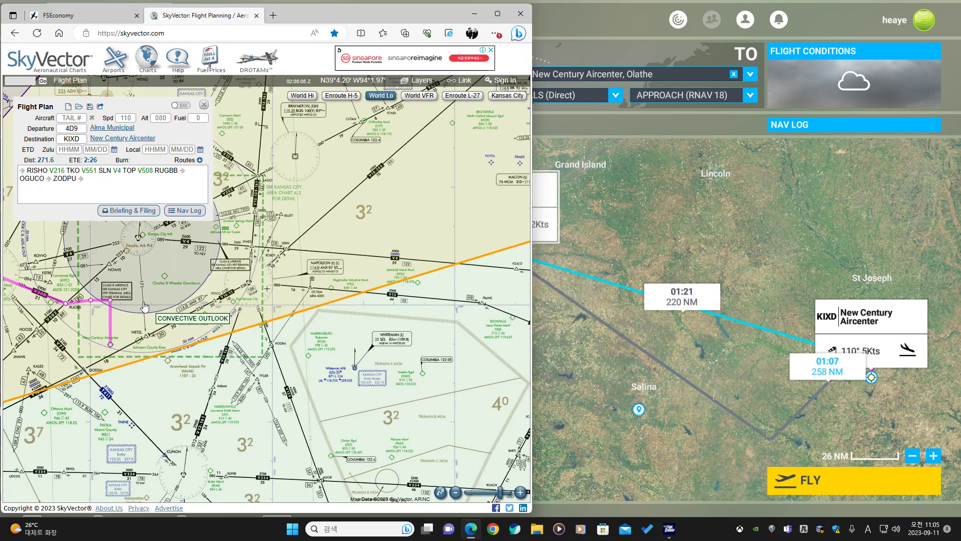
pyautogui.scroll(-2, 152, 309)
pyautogui.moveTo(176, 330); pyautogui.dragTo(404, 325)
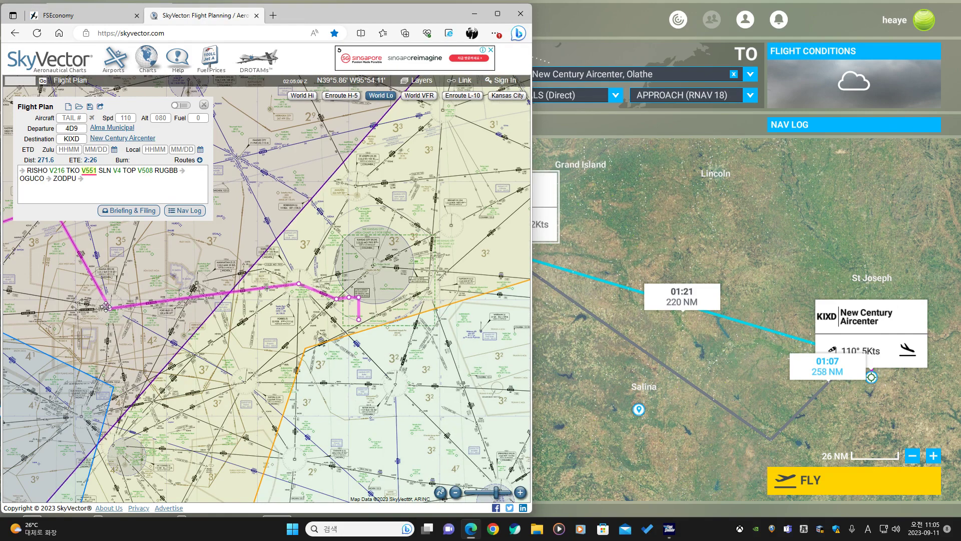
pyautogui.moveTo(50, 223); pyautogui.dragTo(147, 284)
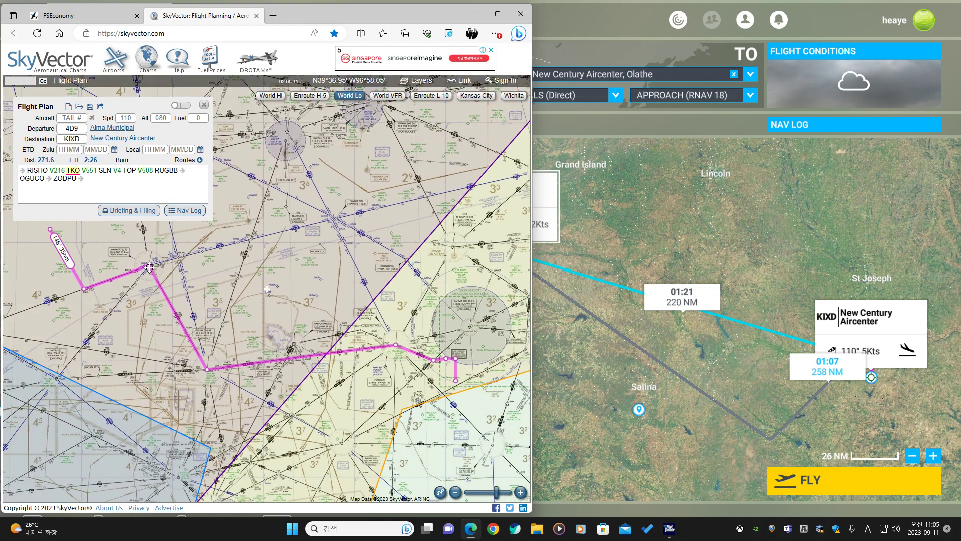
pyautogui.hotkey('alt', 'Tab')
pyautogui.click(149, 171)
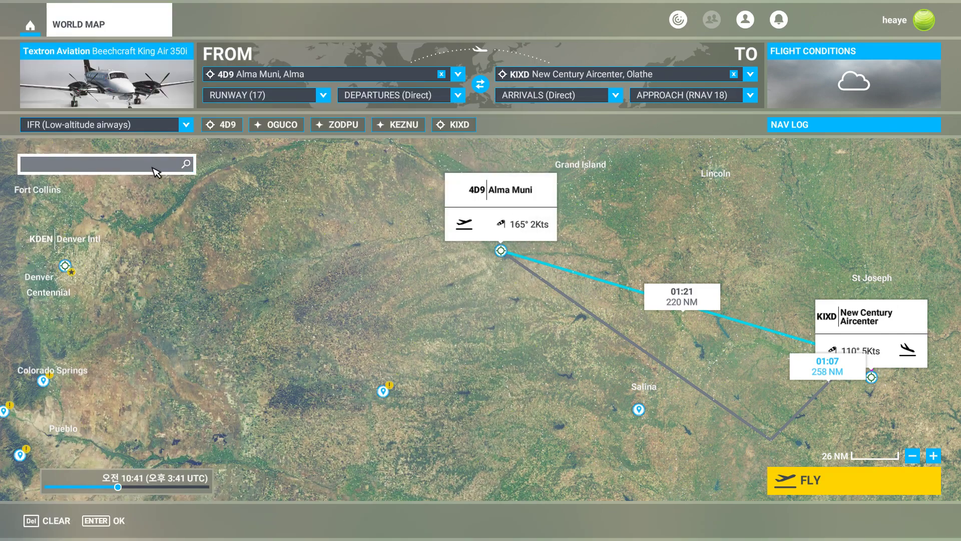
pyautogui.write('tko')
pyautogui.press('Return')
pyautogui.scroll(-5, 126, 320)
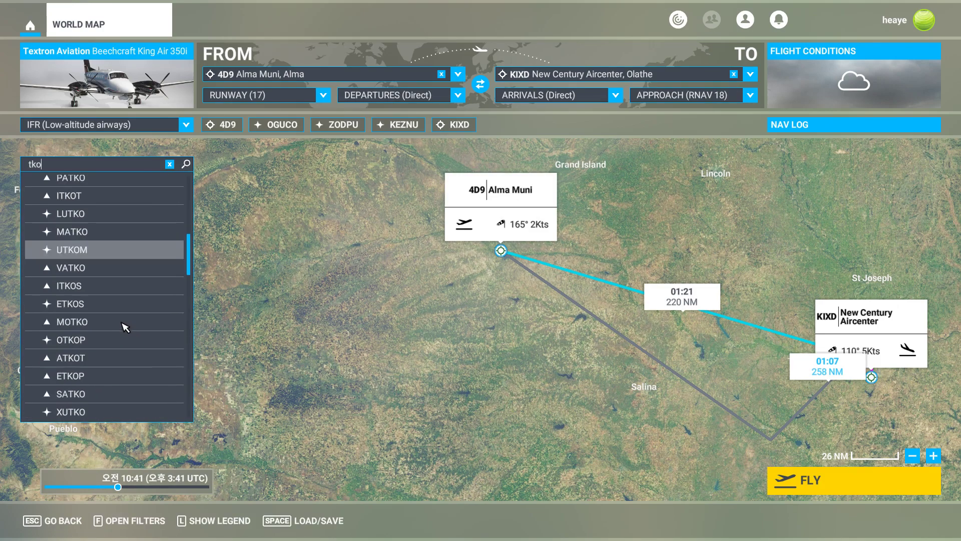
pyautogui.scroll(5, 125, 310)
pyautogui.click(119, 196)
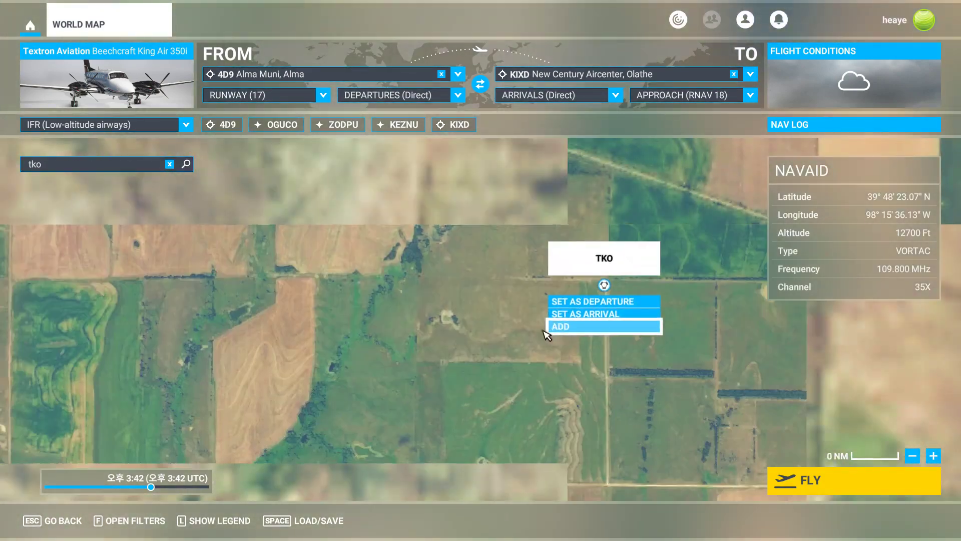
pyautogui.click(571, 326)
# Search for SLN and add the SLN VORTAC to the World Map flight plan.
pyautogui.click(136, 170)
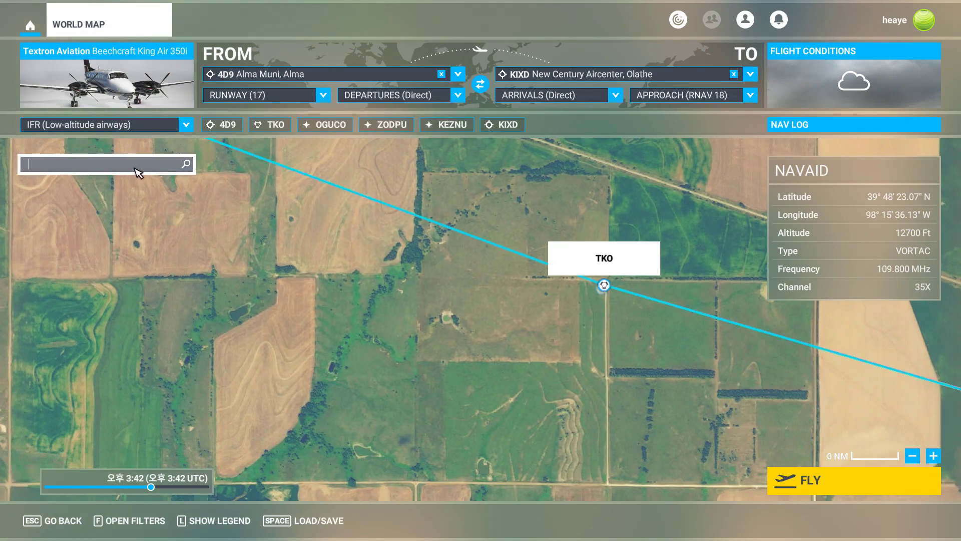
pyautogui.write('sln')
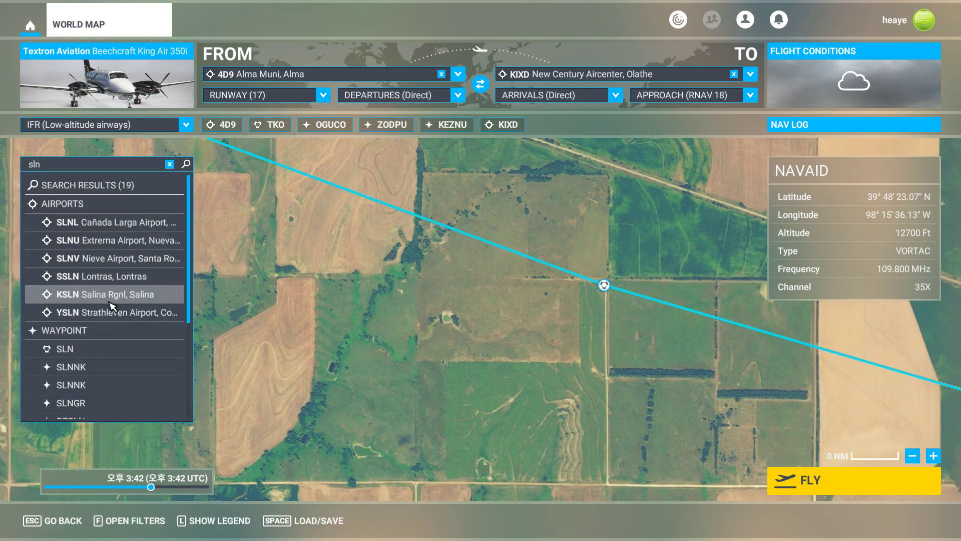
pyautogui.click(83, 348)
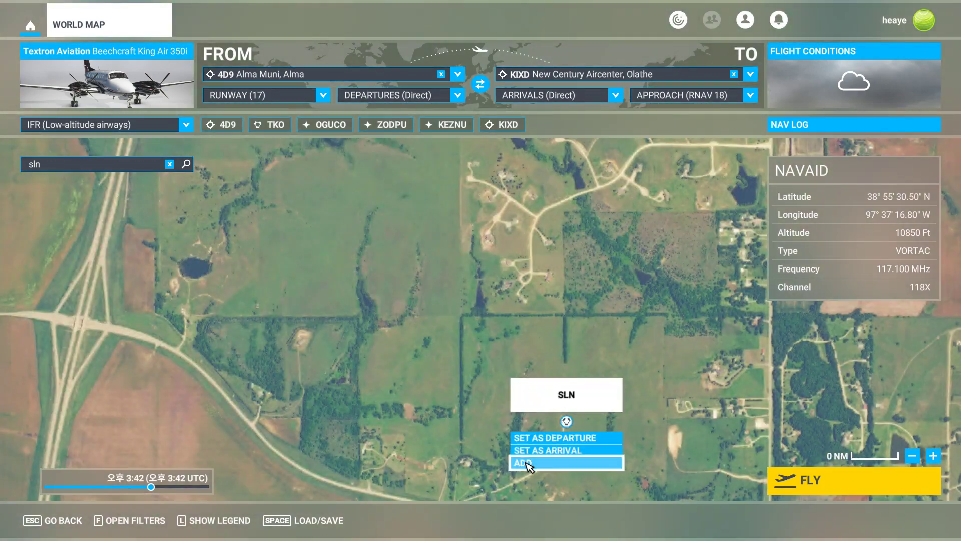
pyautogui.click(524, 463)
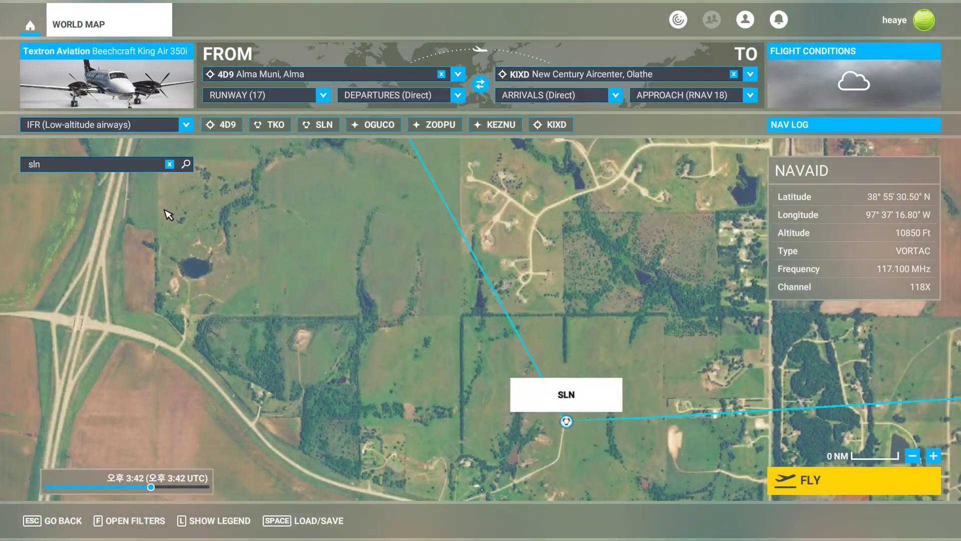
# Search for TOP and add the TOP VORTAC to the World Map flight plan.
pyautogui.click(170, 164)
pyautogui.click(139, 164)
pyautogui.write('r')
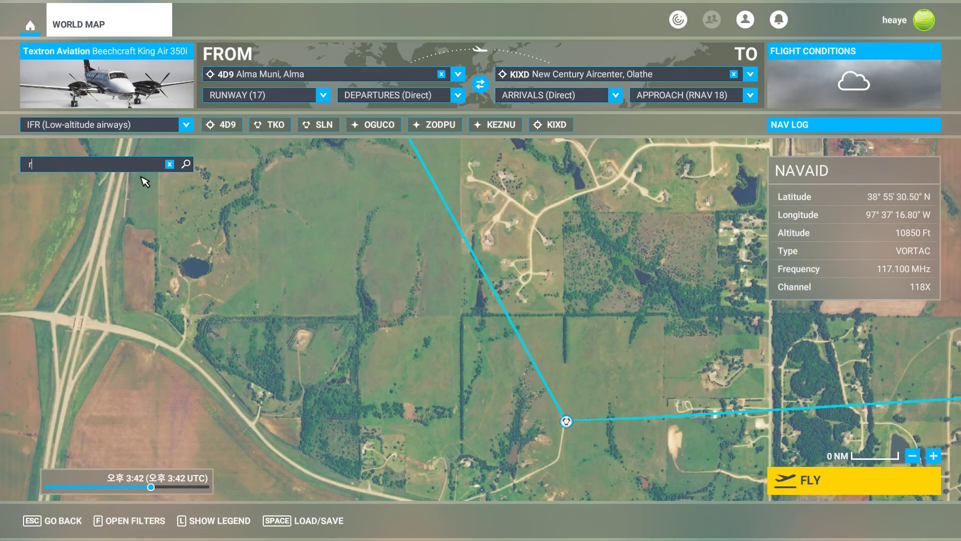
pyautogui.write('op')
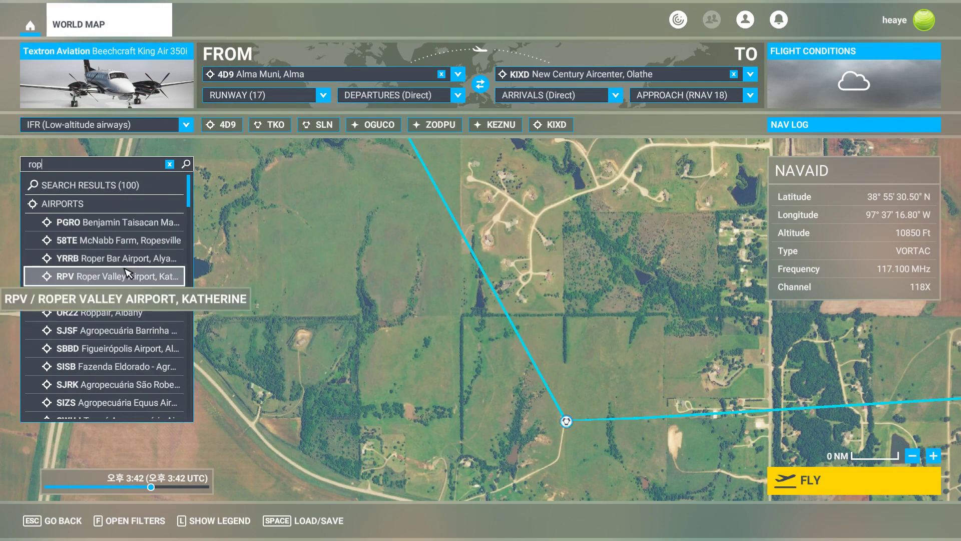
pyautogui.press('BackSpace')
pyautogui.press('BackSpace')
pyautogui.write('to')
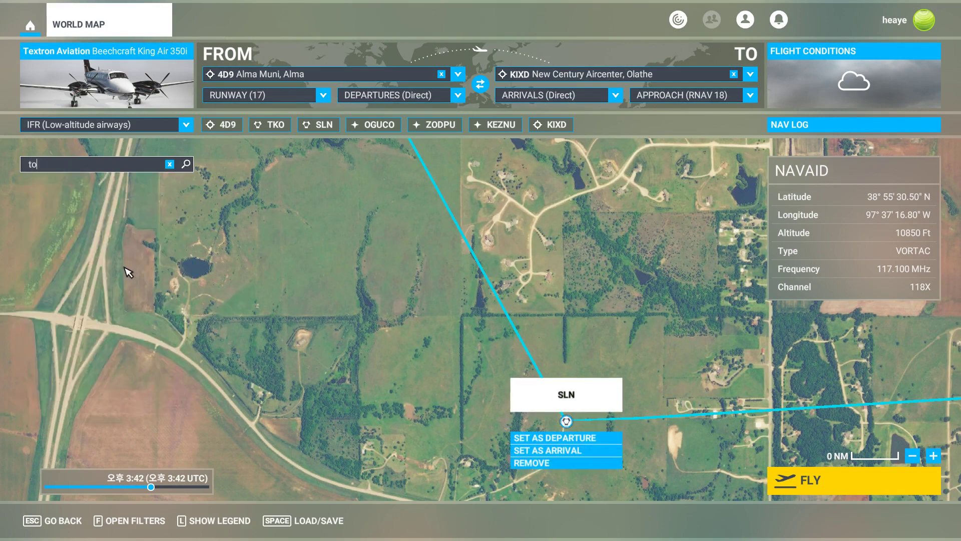
pyautogui.write('p')
pyautogui.scroll(-10, 118, 300)
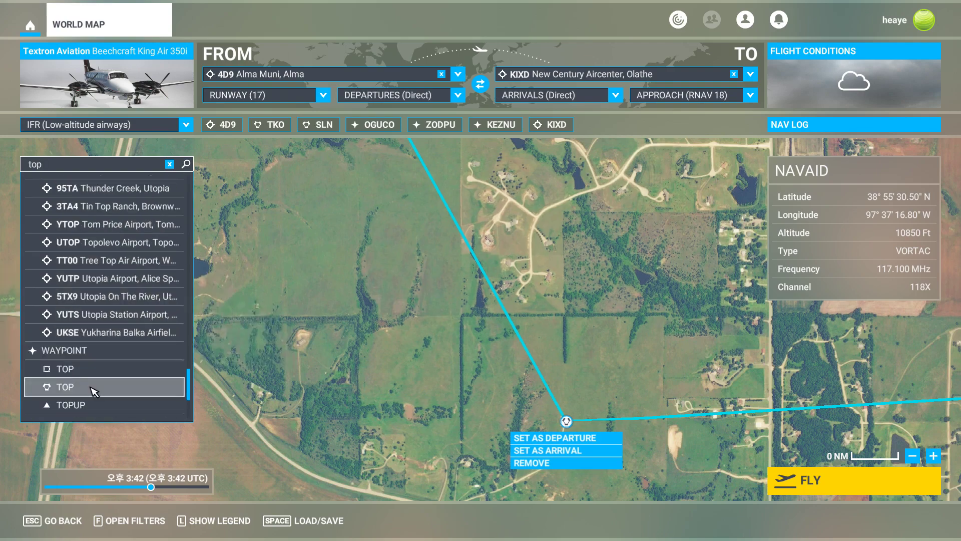
pyautogui.click(94, 389)
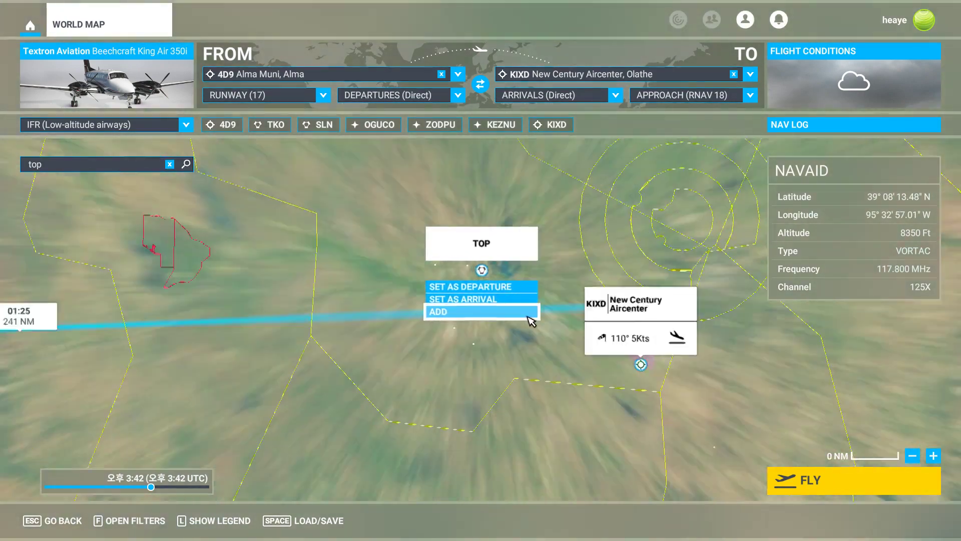
pyautogui.click(528, 315)
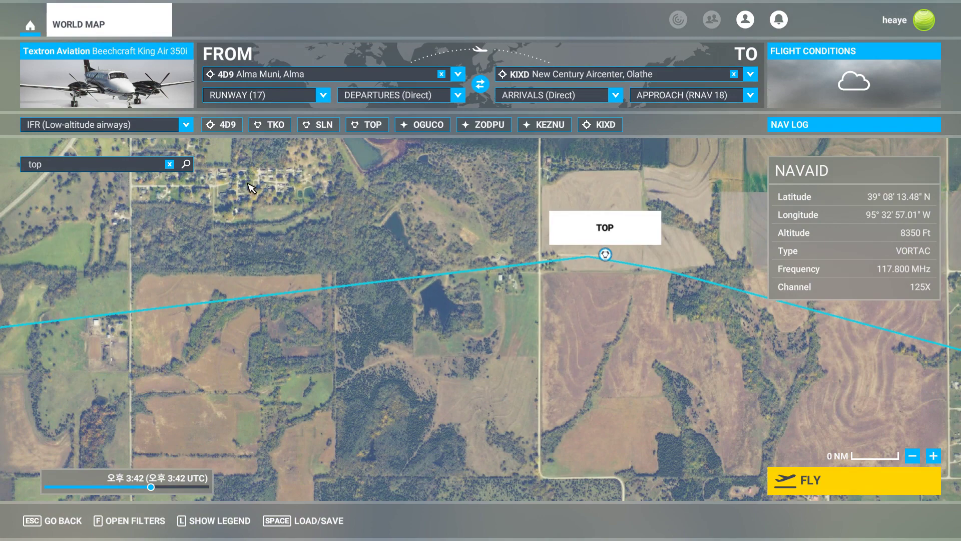
# Search for RUGBB and add the RUGBB waypoint to the World Map flight plan.
pyautogui.click(158, 166)
pyautogui.write('rug')
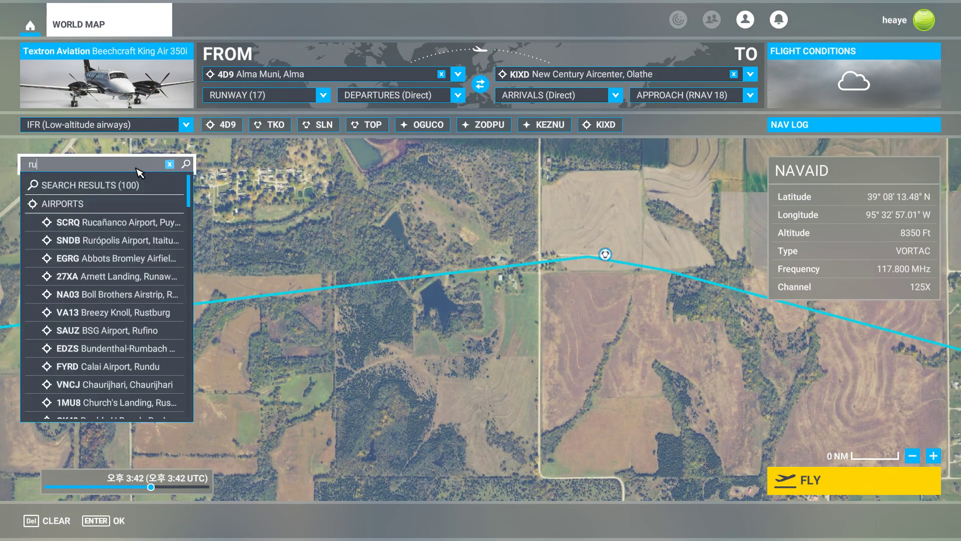
pyautogui.write('bb')
pyautogui.click(117, 222)
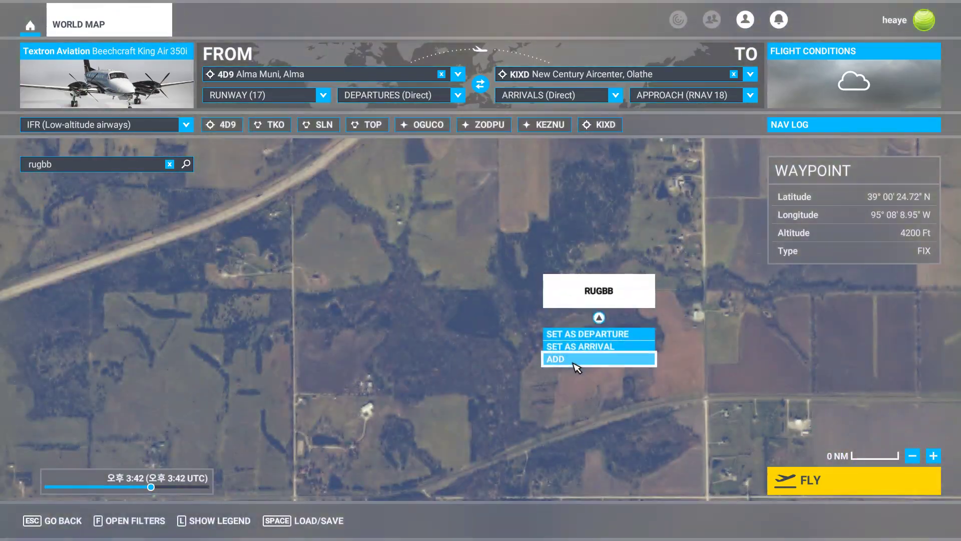
pyautogui.click(575, 362)
pyautogui.scroll(-8, 209, 378)
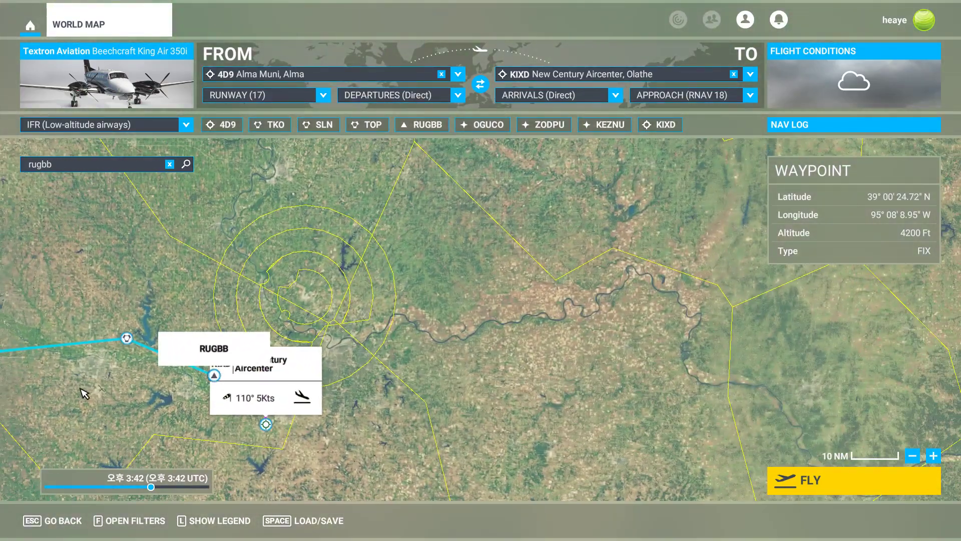
pyautogui.moveTo(84, 393); pyautogui.dragTo(620, 339)
pyautogui.scroll(-5, 436, 345)
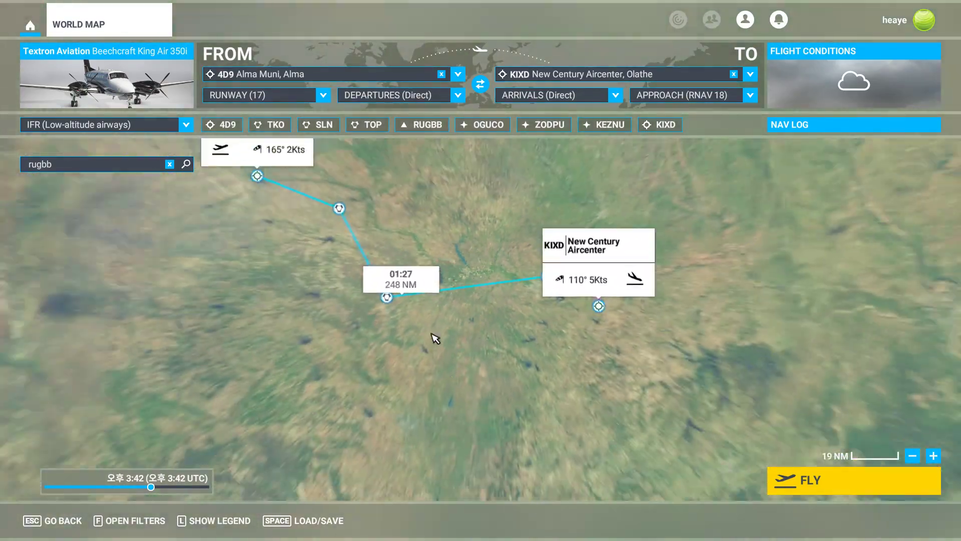
pyautogui.moveTo(362, 299); pyautogui.dragTo(560, 370)
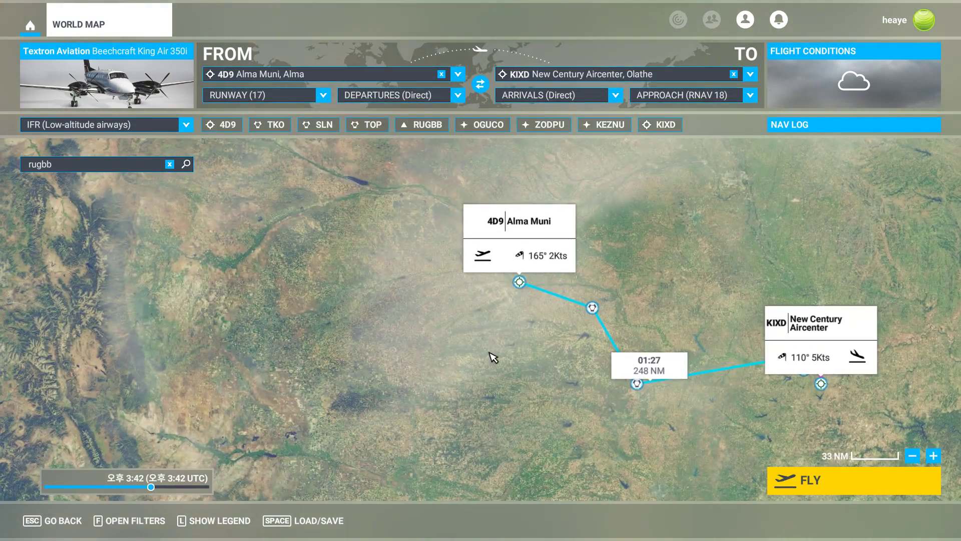
# Check the SkyVector route, then search for RISHO and add it to the World Map flight plan.
pyautogui.hotkey('alt', 'Tab')
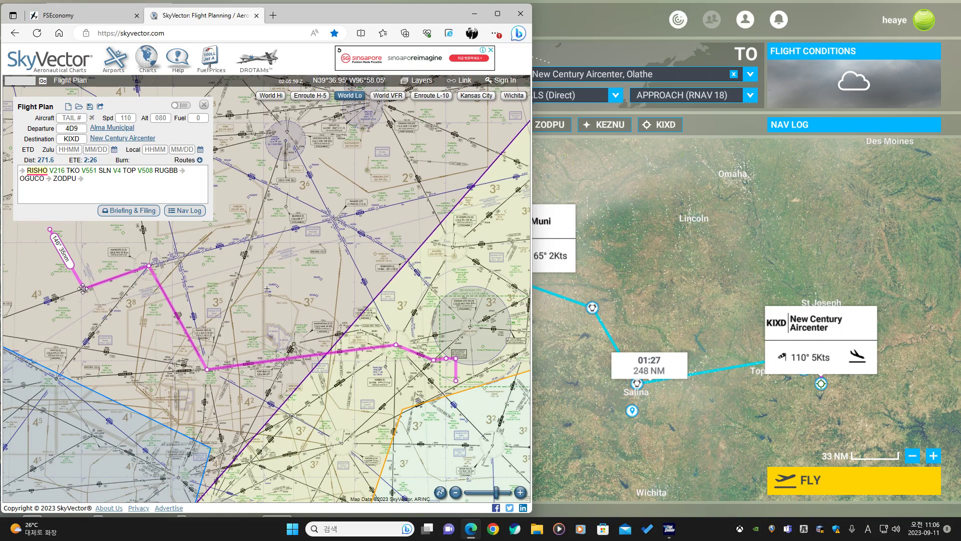
pyautogui.click(653, 165)
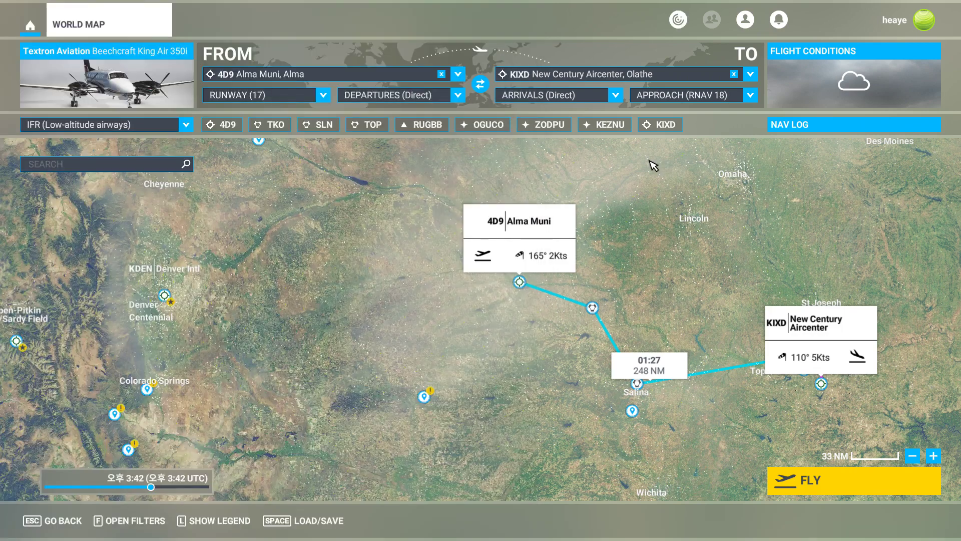
pyautogui.click(117, 165)
pyautogui.write('ri')
pyautogui.press('Return')
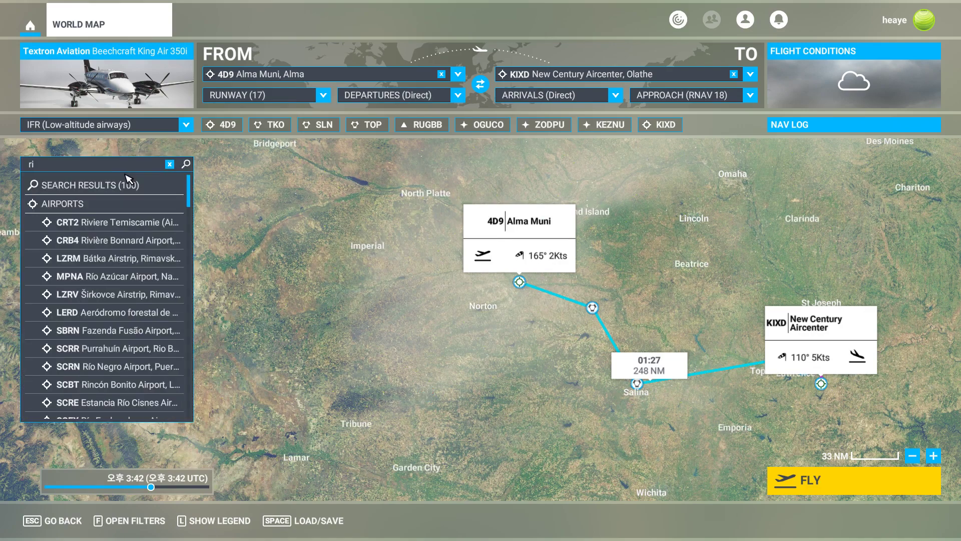
pyautogui.write('sho')
pyautogui.click(84, 279)
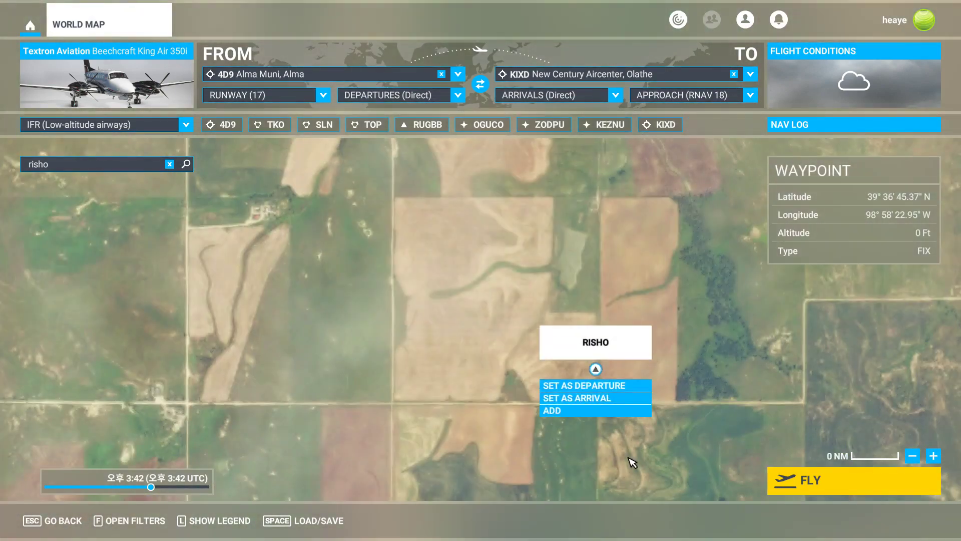
pyautogui.click(605, 411)
pyautogui.scroll(-10, 522, 383)
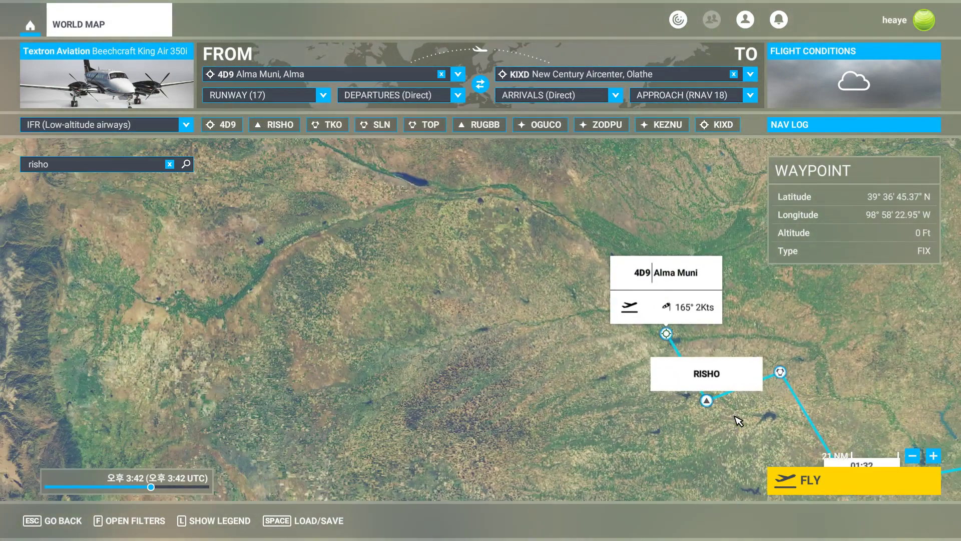
pyautogui.moveTo(735, 417); pyautogui.dragTo(431, 295)
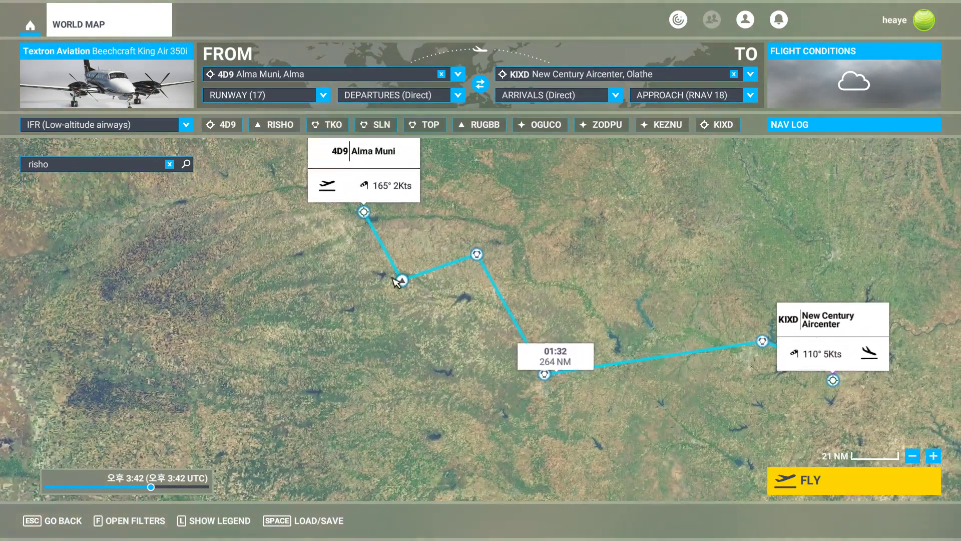
pyautogui.click(169, 163)
pyautogui.scroll(-2, 444, 335)
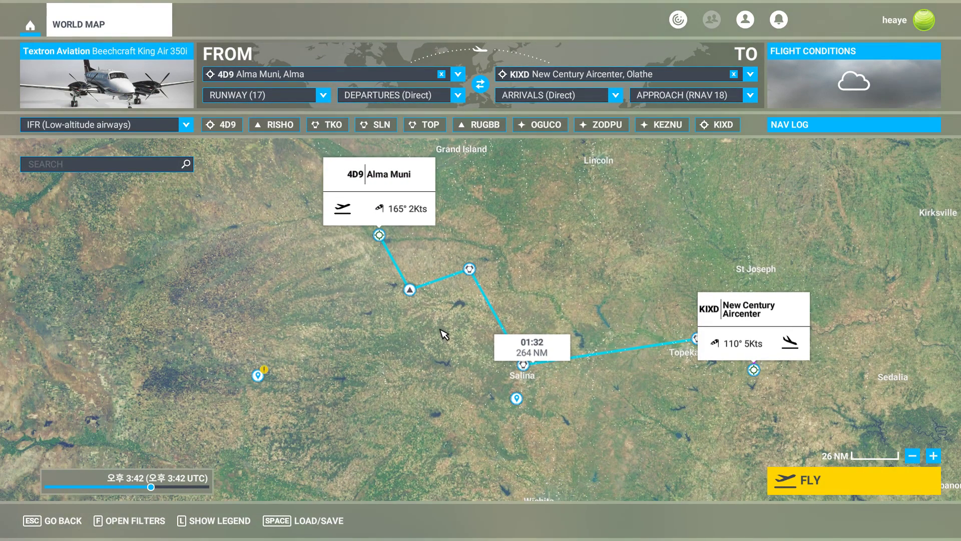
# Switch to the browser and start a new SkyVector flight plan with departure KIXD and destination 0G3.
pyautogui.hotkey('alt', 'Tab')
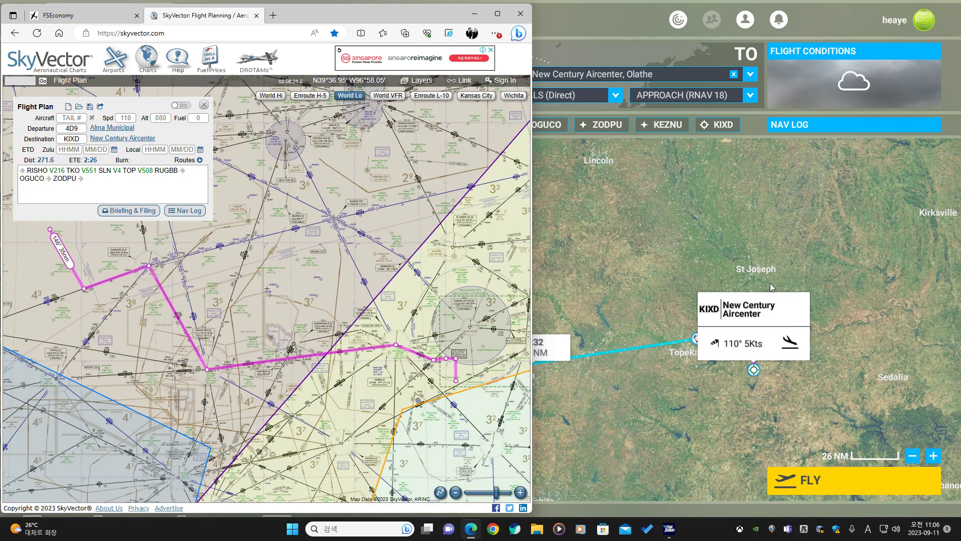
pyautogui.click(76, 15)
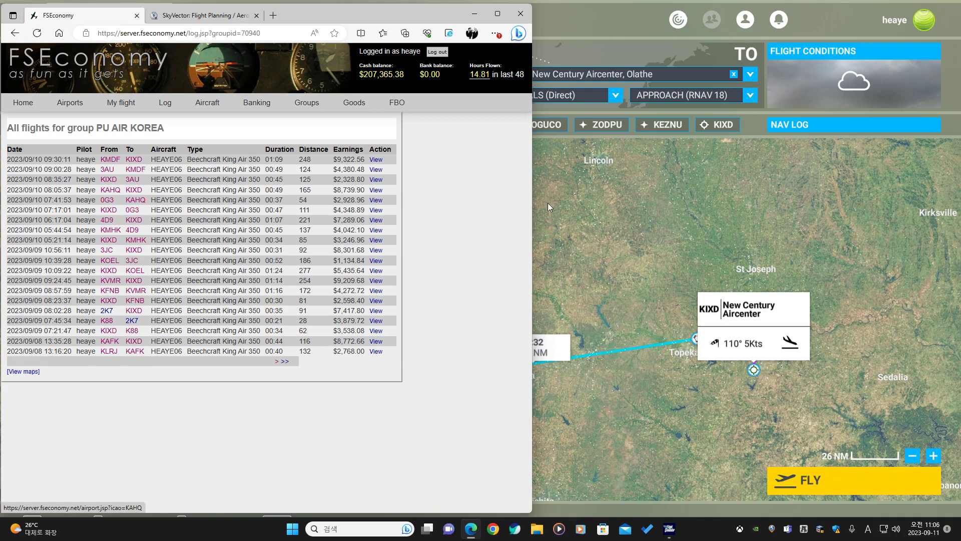
pyautogui.click(203, 15)
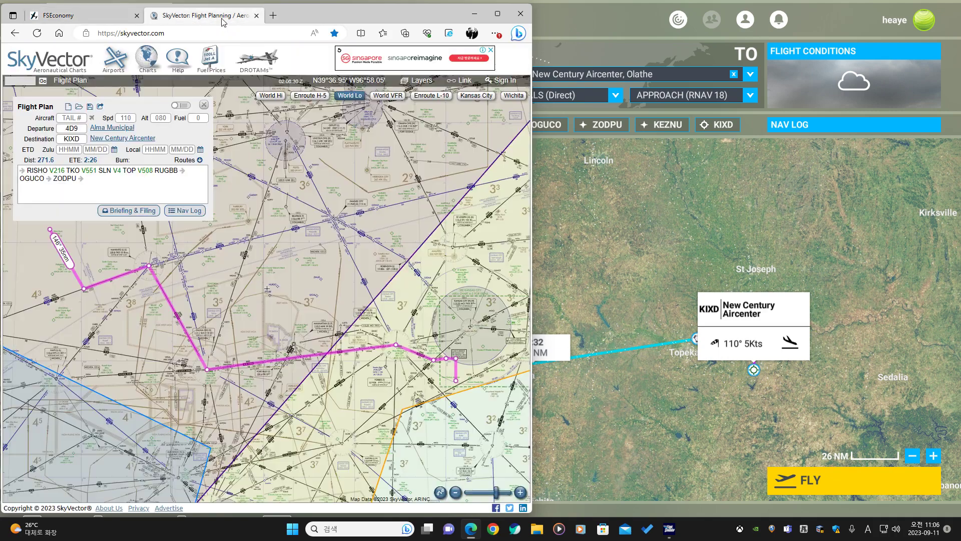
pyautogui.click(69, 107)
pyautogui.click(80, 128)
pyautogui.write('KIXD')
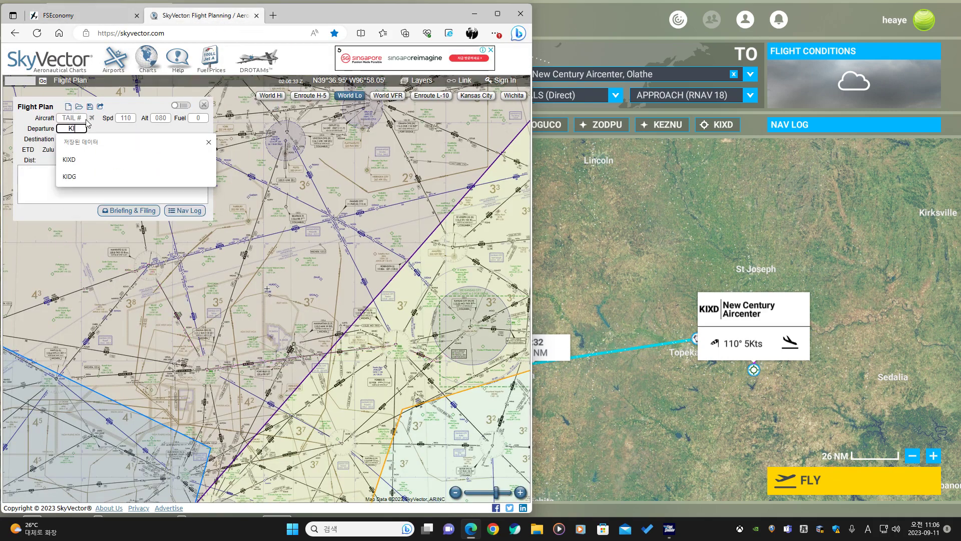
pyautogui.click(81, 139)
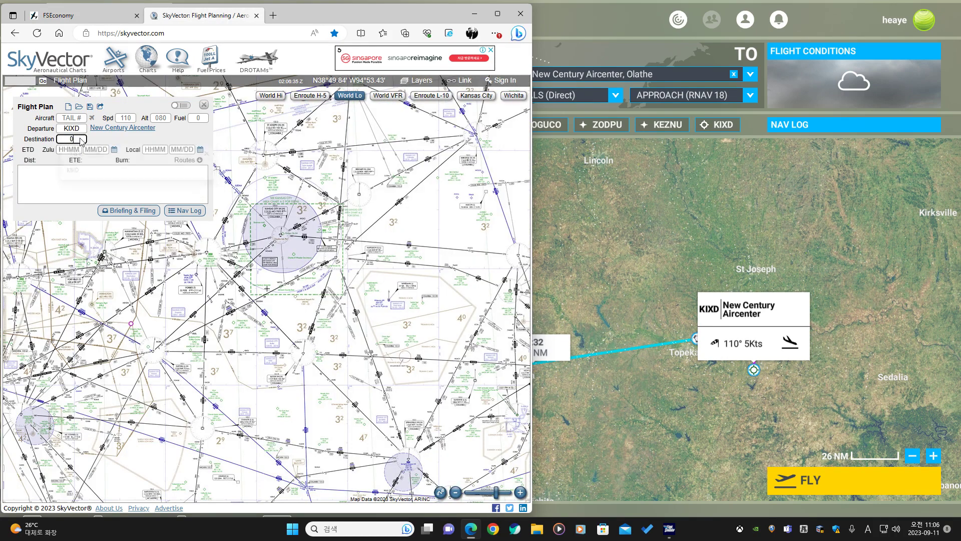
pyautogui.write('0G3')
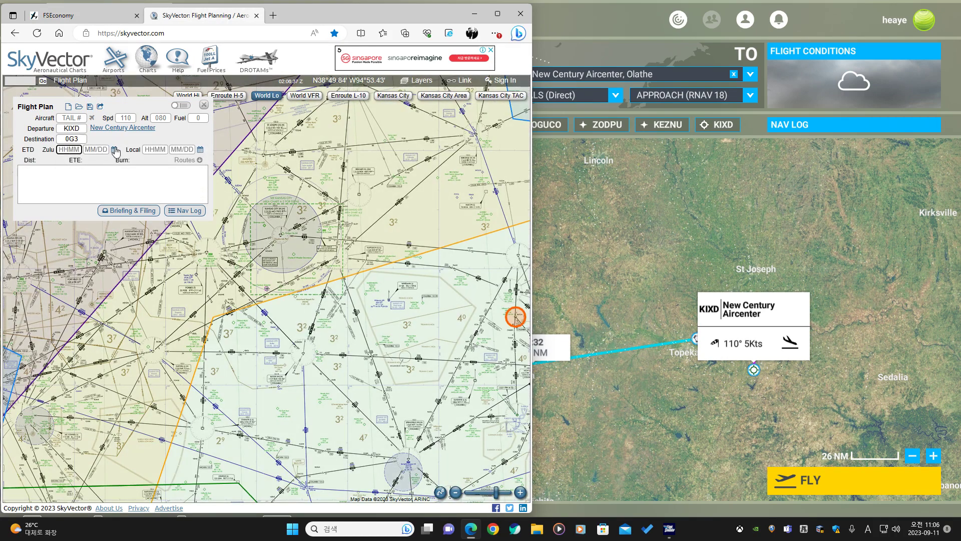
# Open the RNAV (GPS) RWY 15 approach chart for 0G3 in SkyVector.
pyautogui.moveTo(110, 141)
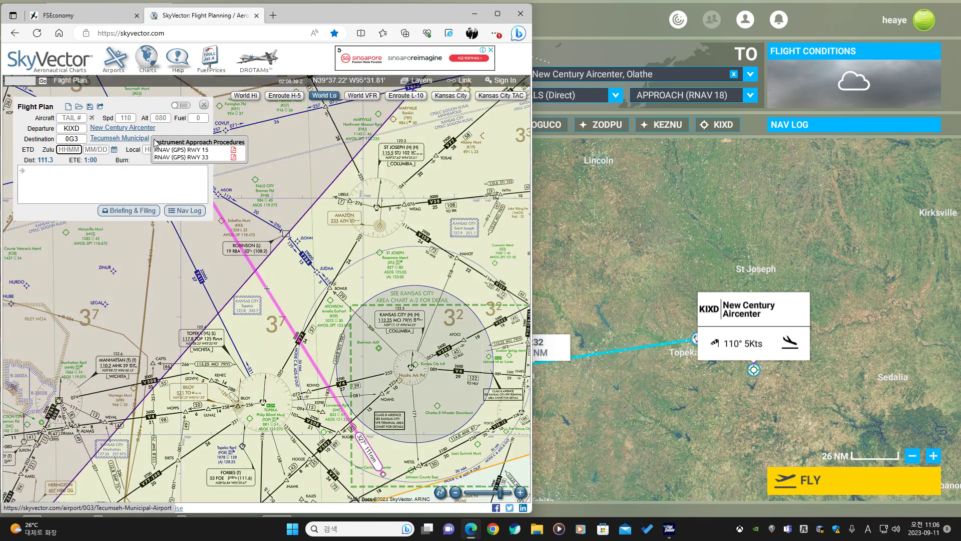
pyautogui.click(164, 149)
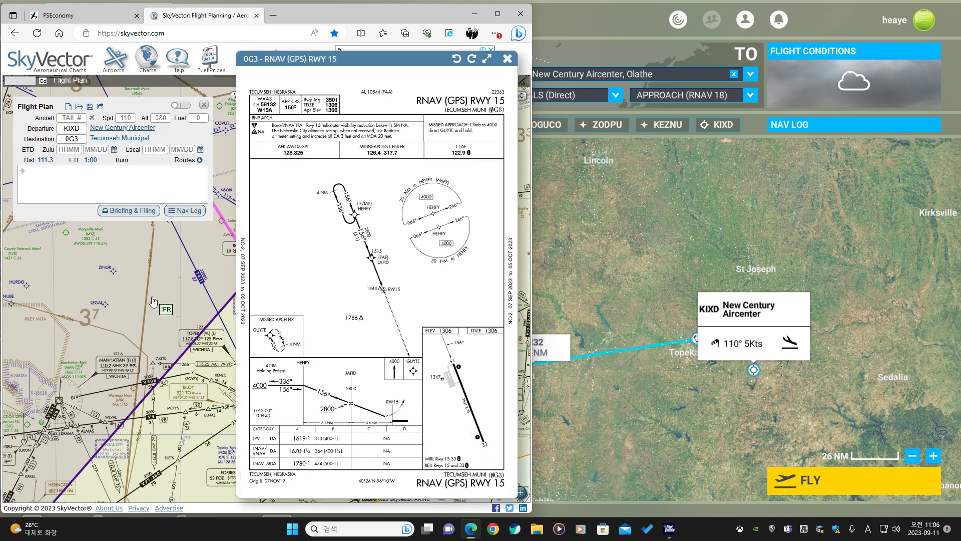
pyautogui.scroll(-2, 155, 294)
pyautogui.moveTo(155, 296); pyautogui.dragTo(62, 340)
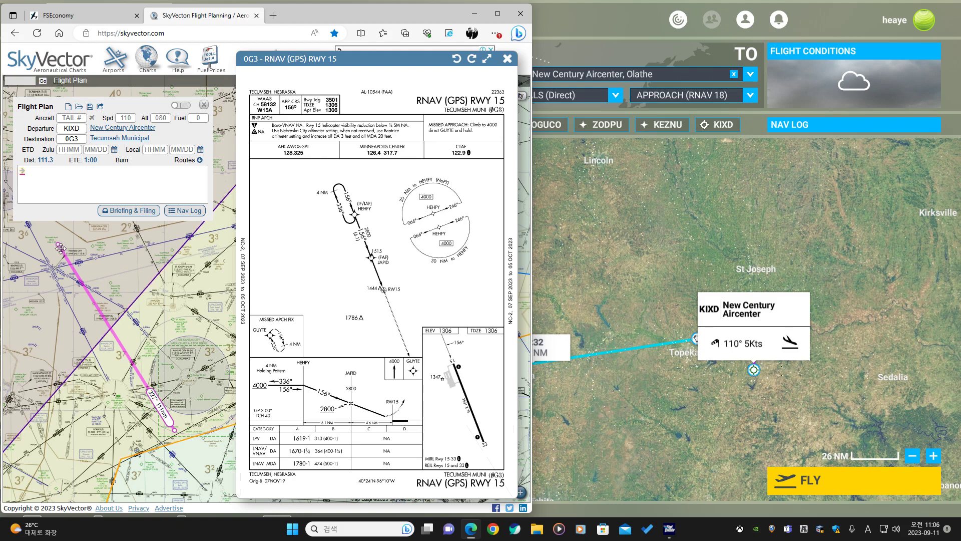
# Reshape the SkyVector route line so the plan passes through BVILL and TOP.
pyautogui.moveTo(76, 274); pyautogui.dragTo(53, 269)
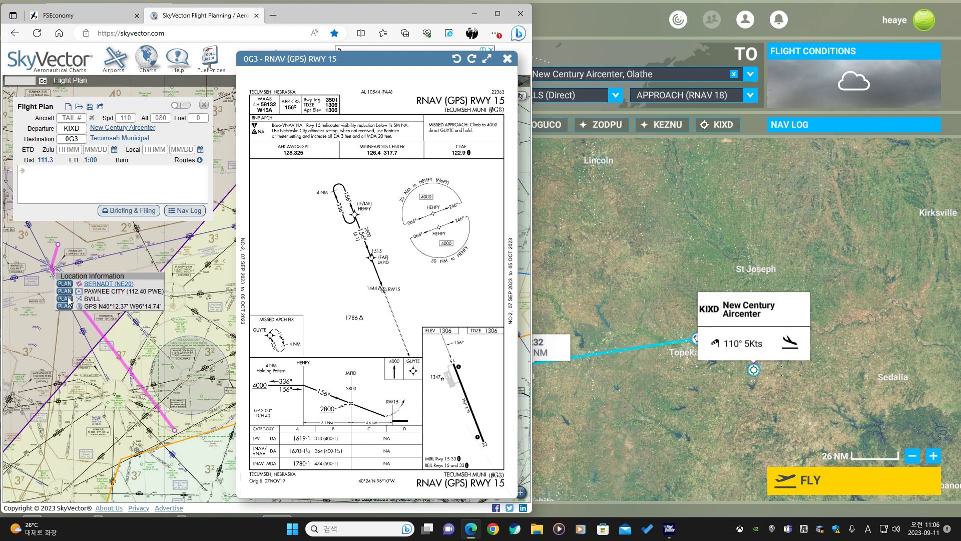
pyautogui.click(69, 301)
pyautogui.moveTo(145, 392); pyautogui.dragTo(162, 443)
pyautogui.click(123, 420)
pyautogui.click(174, 467)
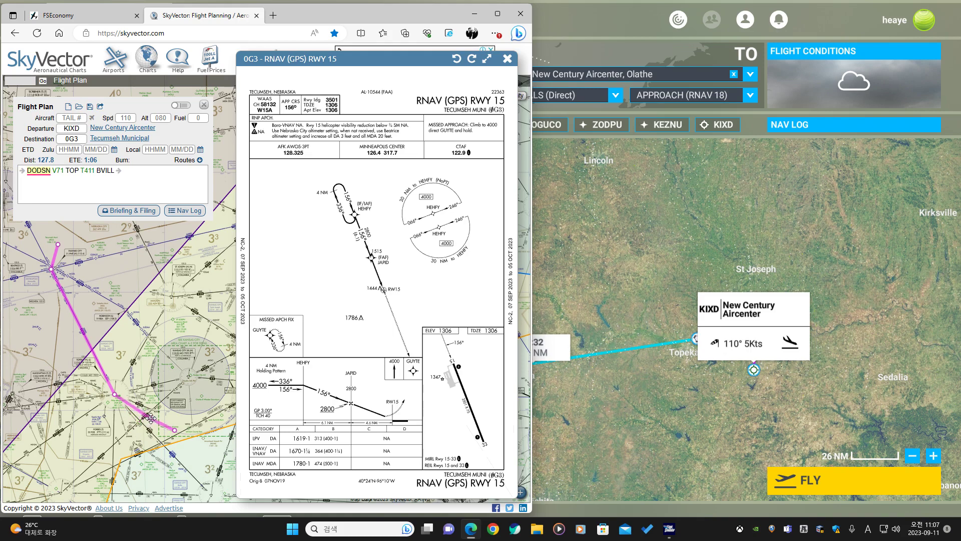
# Set RUGBB as the first waypoint of the SkyVector route.
pyautogui.click(153, 411)
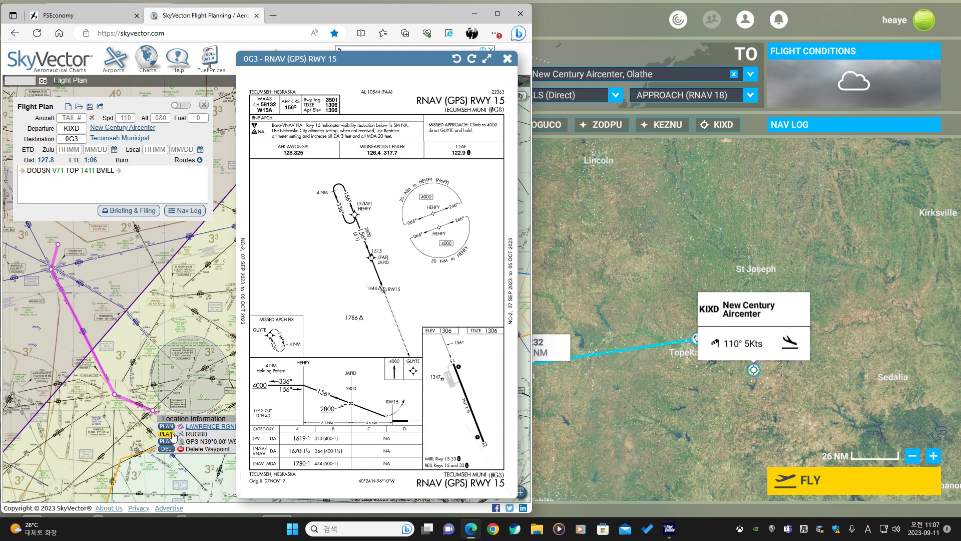
pyautogui.click(167, 434)
pyautogui.scroll(1, 177, 447)
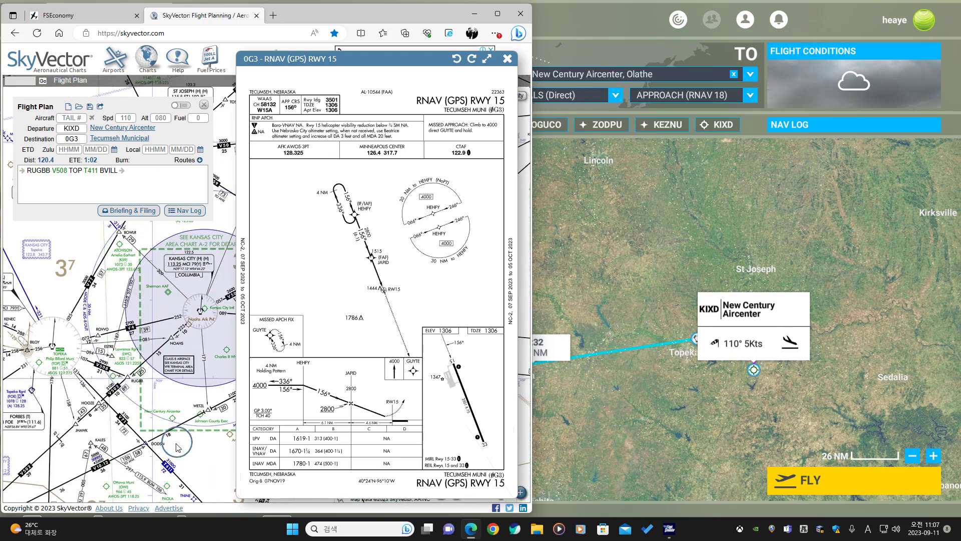
# Try routing the first leg through DODSN instead of RUGBB, then restore RUGBB.
pyautogui.scroll(1, 163, 437)
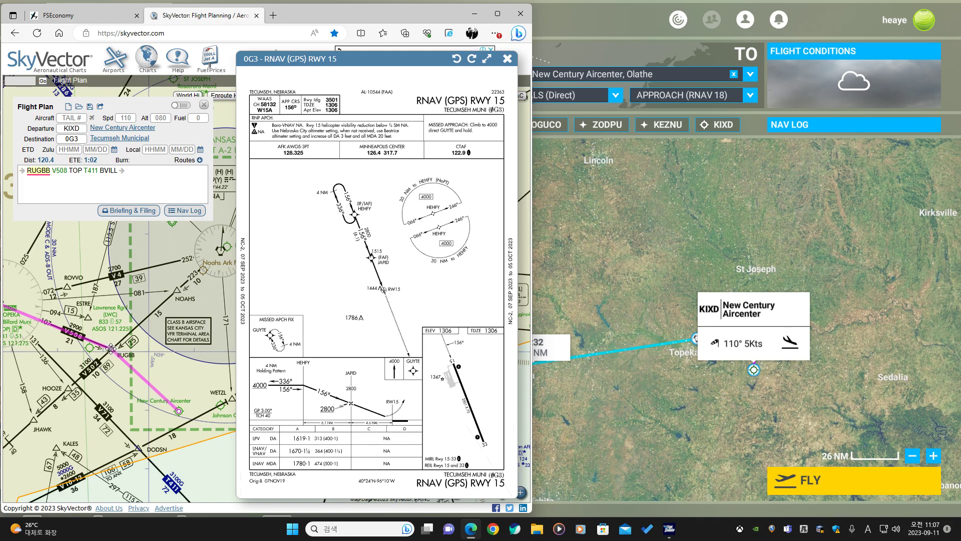
pyautogui.moveTo(111, 348); pyautogui.dragTo(144, 453)
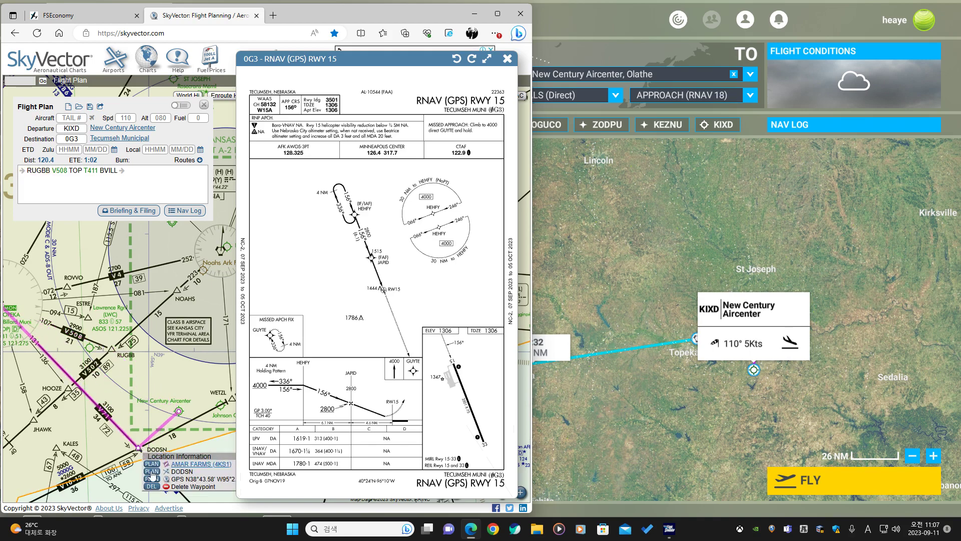
pyautogui.click(152, 472)
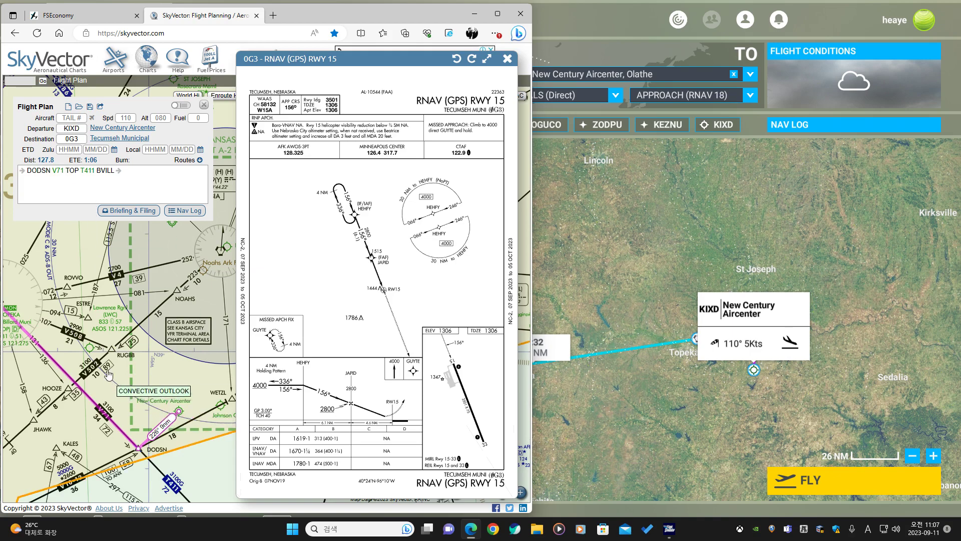
pyautogui.moveTo(140, 447); pyautogui.dragTo(112, 349)
pyautogui.click(127, 374)
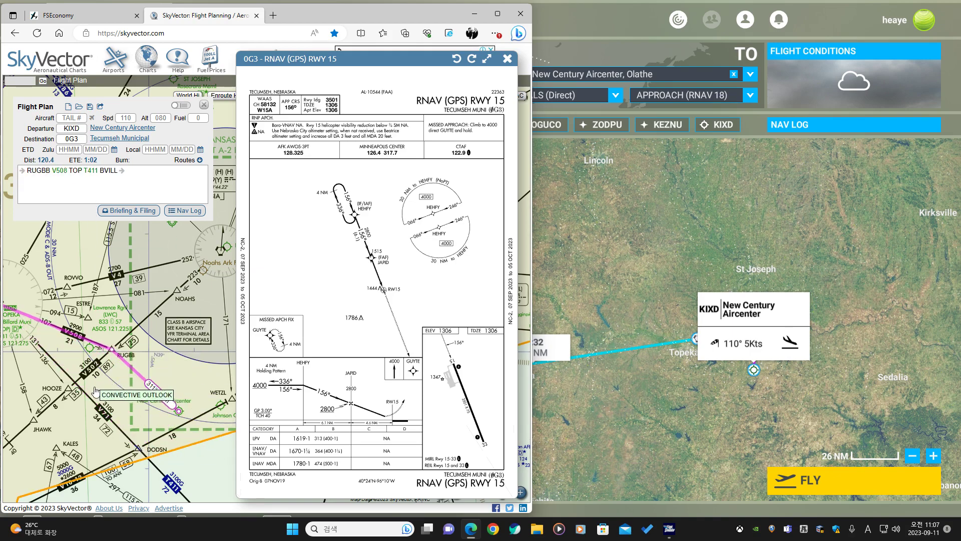
# Reopen the 0G3 RNAV (GPS) RWY 15 approach chart and zoom in on its initial approach fix.
pyautogui.scroll(-1, 122, 309)
pyautogui.moveTo(122, 309); pyautogui.dragTo(177, 344)
pyautogui.click(508, 59)
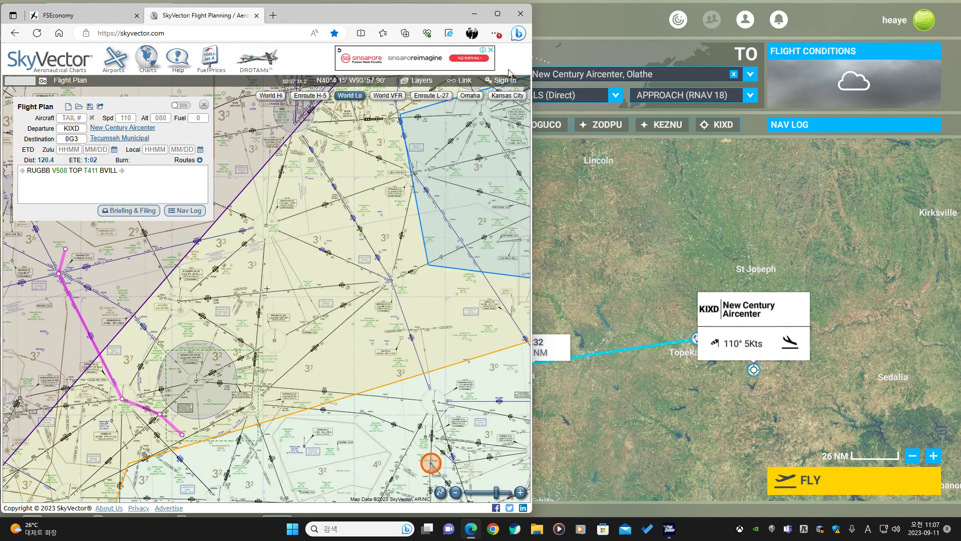
pyautogui.moveTo(174, 350); pyautogui.dragTo(398, 436)
pyautogui.scroll(1, 365, 299)
pyautogui.moveTo(150, 129)
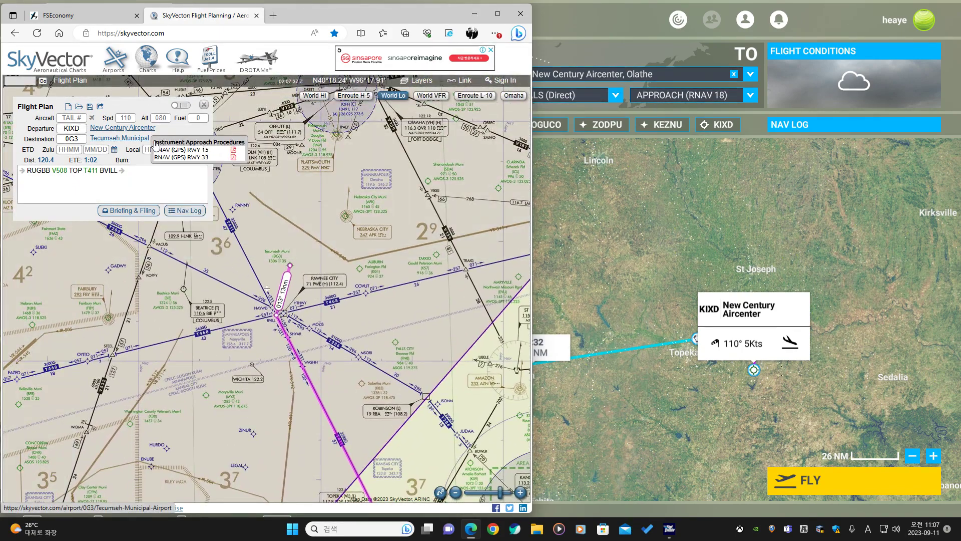
pyautogui.click(175, 153)
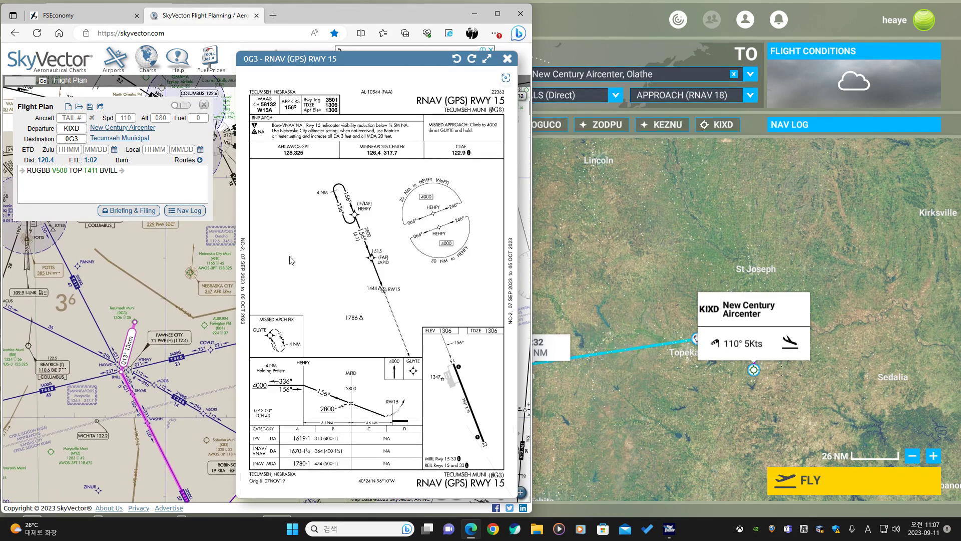
pyautogui.scroll(3, 353, 216)
# Append the approach fix HEHFY to the end of the SkyVector route.
pyautogui.click(144, 171)
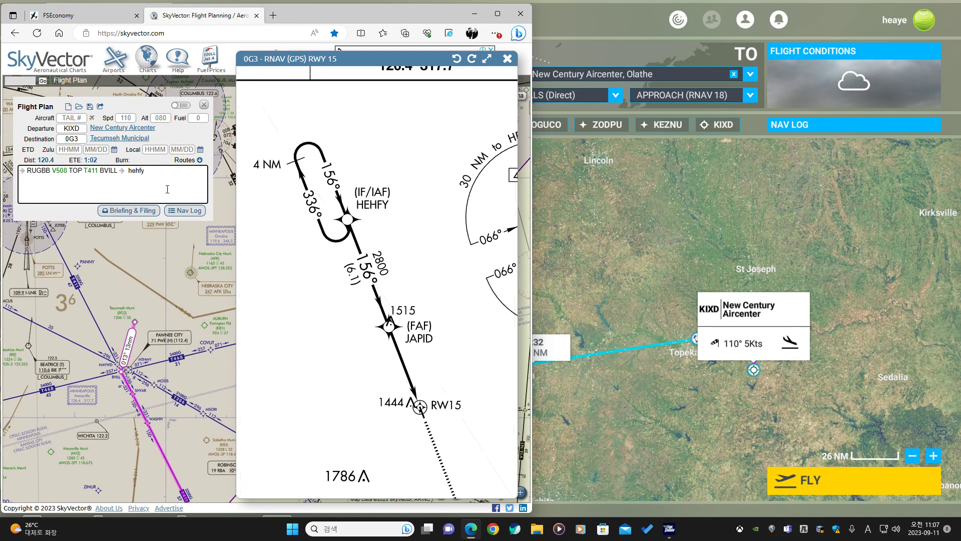
pyautogui.write('hehfy')
pyautogui.press('Return')
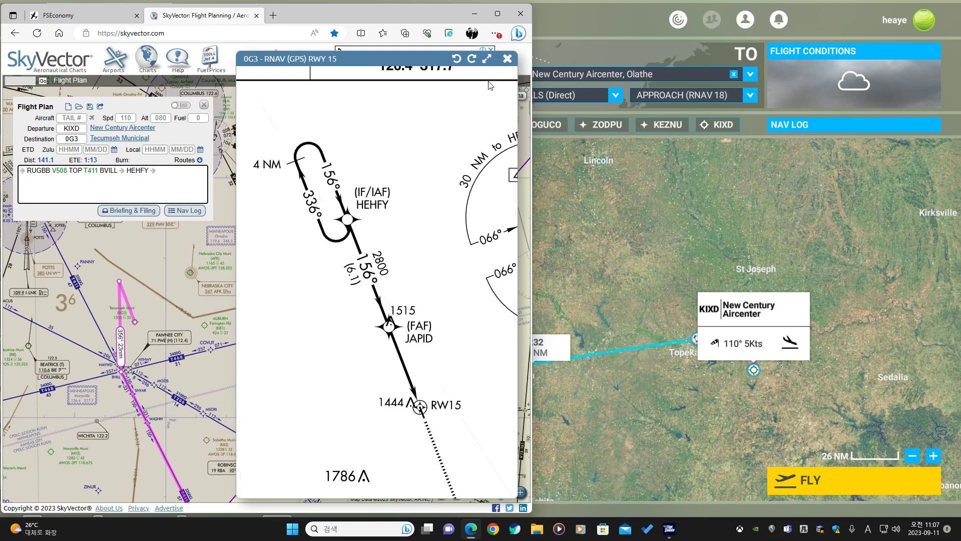
# Close the chart and try rerouting the plan through St Joseph (STJ) toward HEHFY.
pyautogui.scroll(-4, 470, 97)
pyautogui.click(506, 60)
pyautogui.moveTo(275, 402); pyautogui.dragTo(403, 215)
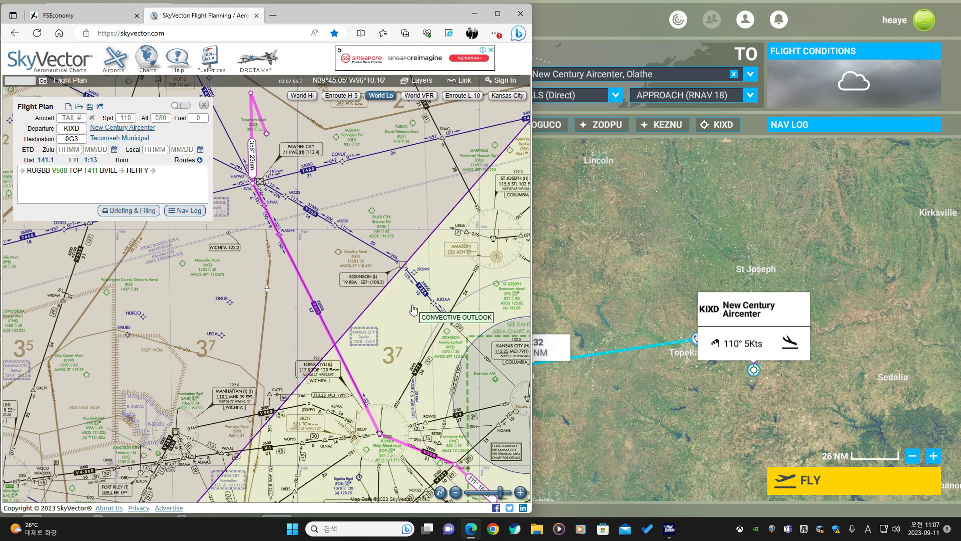
pyautogui.moveTo(400, 329); pyautogui.dragTo(390, 307)
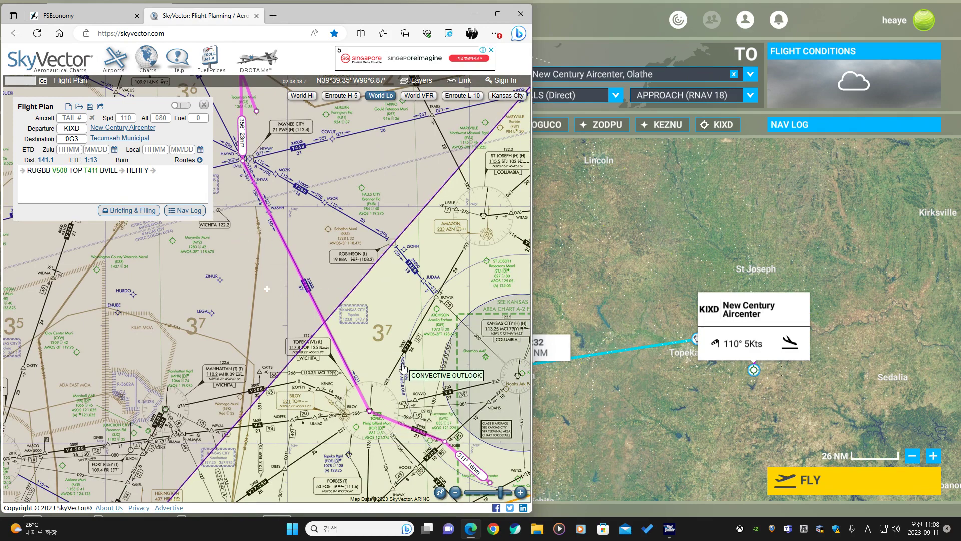
pyautogui.scroll(2, 260, 206)
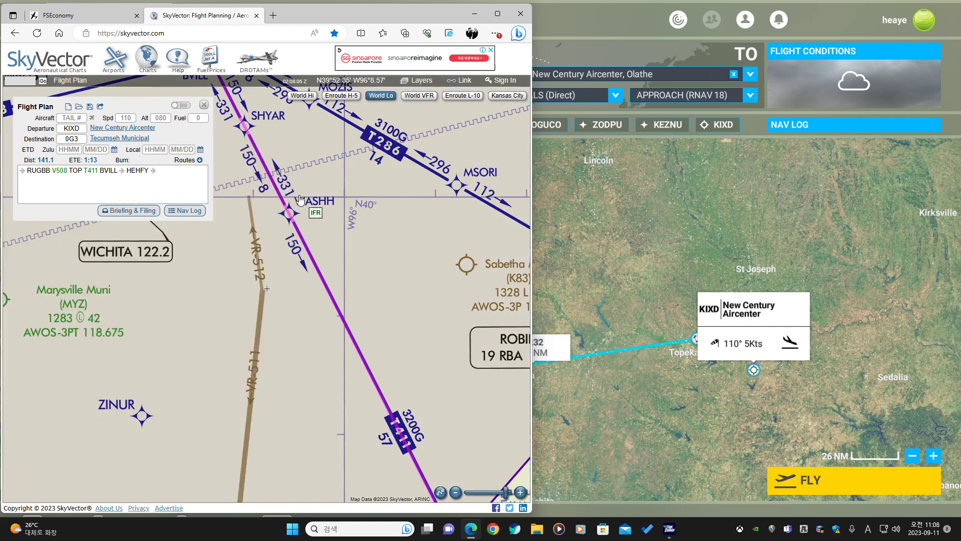
pyautogui.scroll(-3, 335, 279)
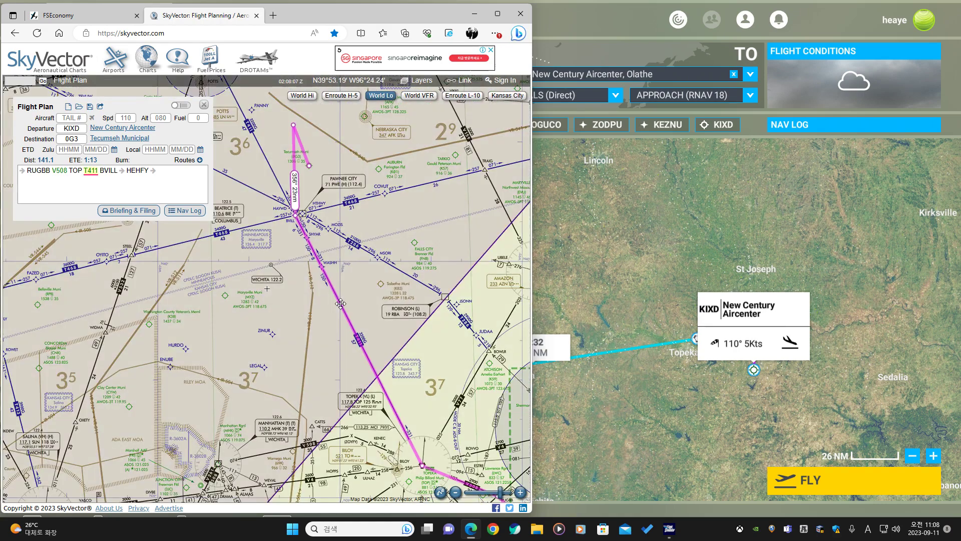
pyautogui.moveTo(348, 306); pyautogui.dragTo(336, 313)
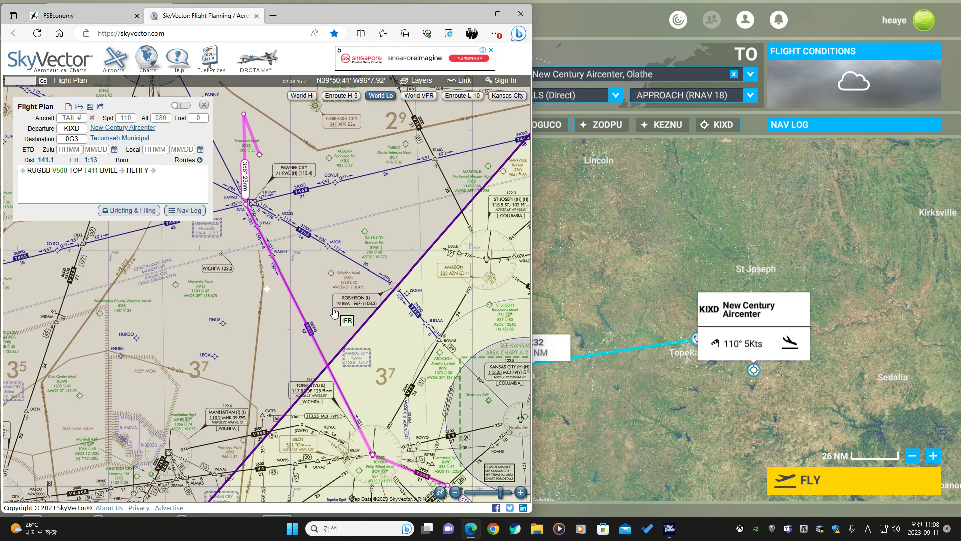
pyautogui.scroll(-2, 350, 319)
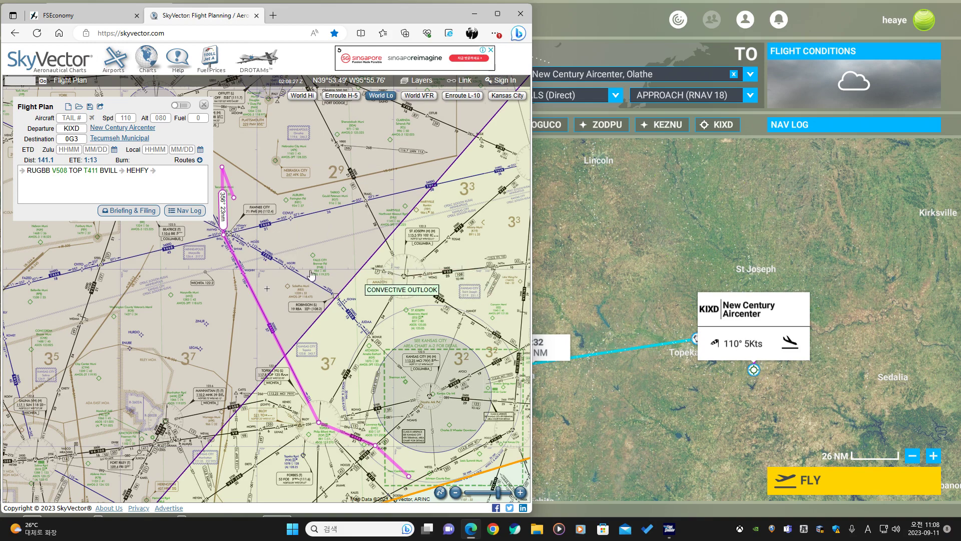
pyautogui.moveTo(221, 231); pyautogui.dragTo(405, 276)
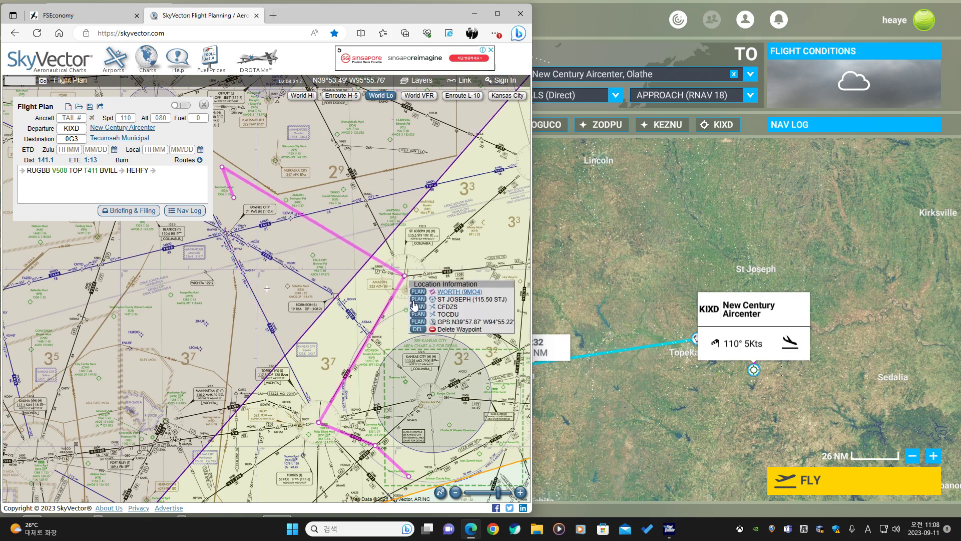
pyautogui.click(419, 302)
pyautogui.moveTo(334, 234); pyautogui.dragTo(368, 205)
pyautogui.click(382, 225)
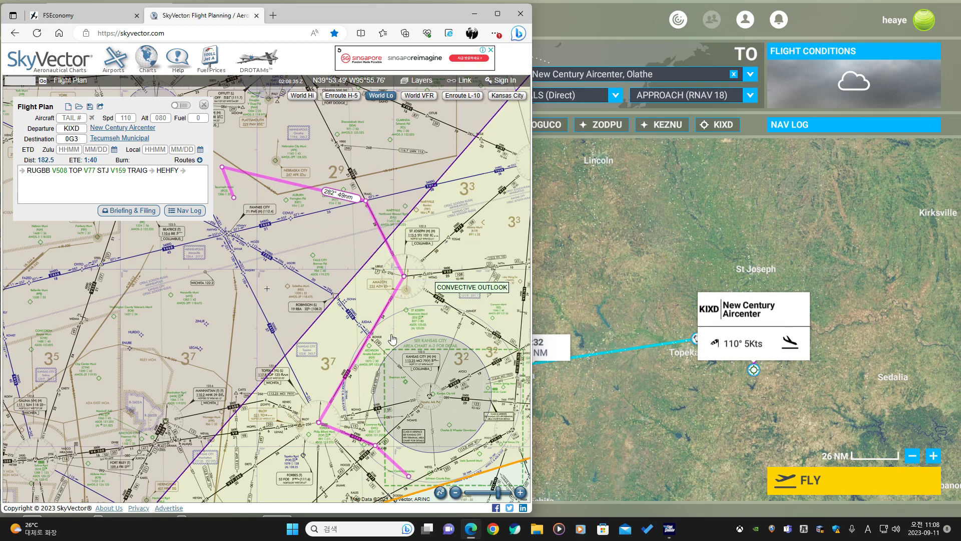
# Pick a suggested route via V77 and BOWLR from the routes list and reconnect it to HEHFY.
pyautogui.click(186, 160)
pyautogui.click(98, 176)
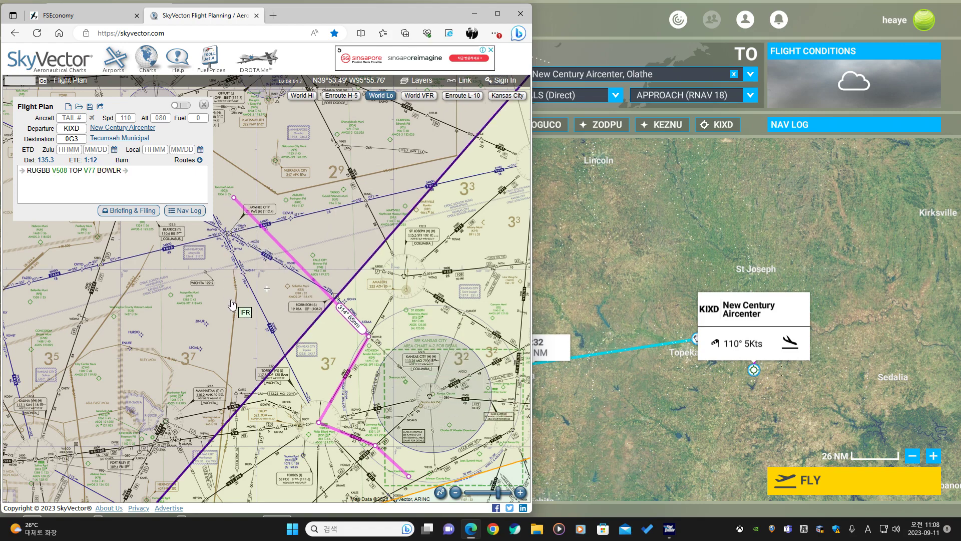
pyautogui.moveTo(232, 250); pyautogui.dragTo(277, 229)
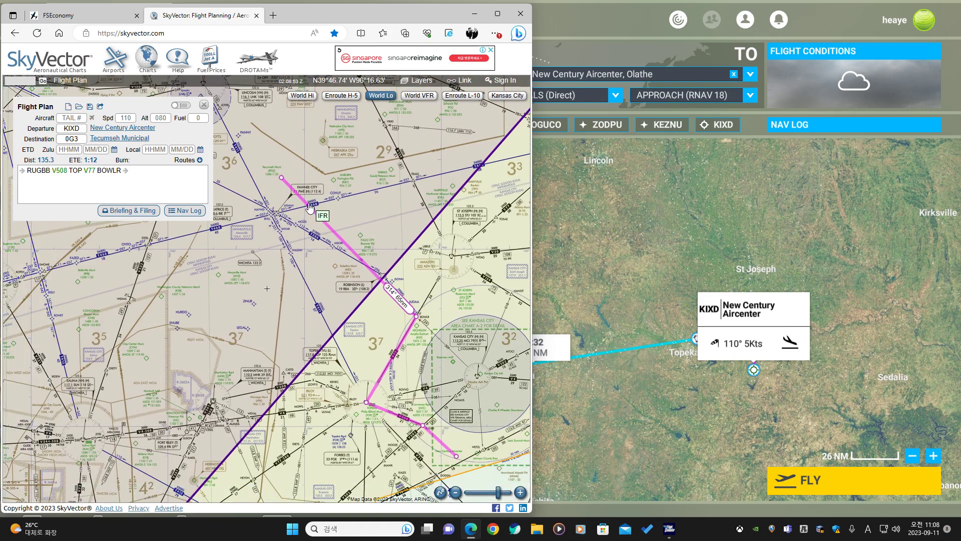
pyautogui.moveTo(302, 197); pyautogui.dragTo(268, 150)
pyautogui.click(282, 173)
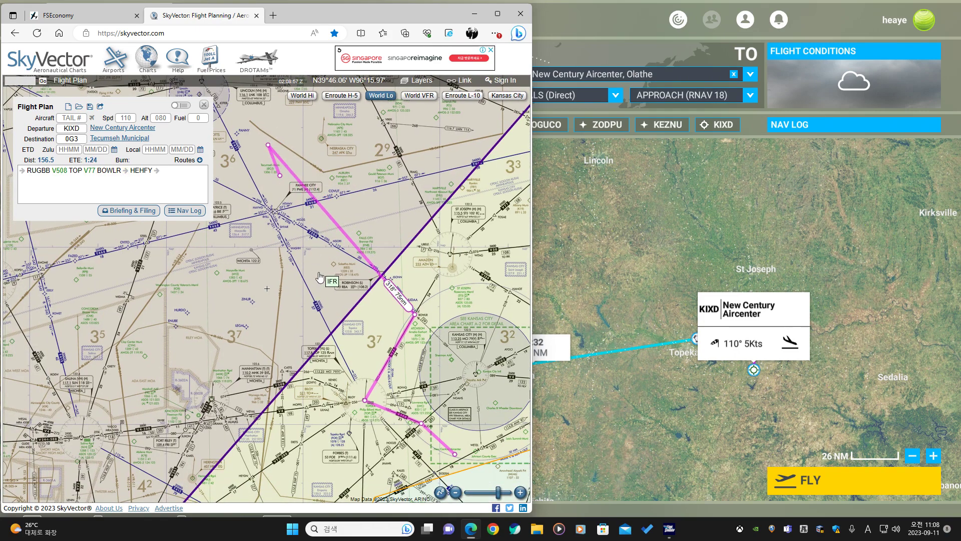
# Reshape the route so it follows T411 from TOP to HAYWD before HEHFY.
pyautogui.moveTo(307, 245); pyautogui.dragTo(349, 350)
pyautogui.scroll(2, 326, 270)
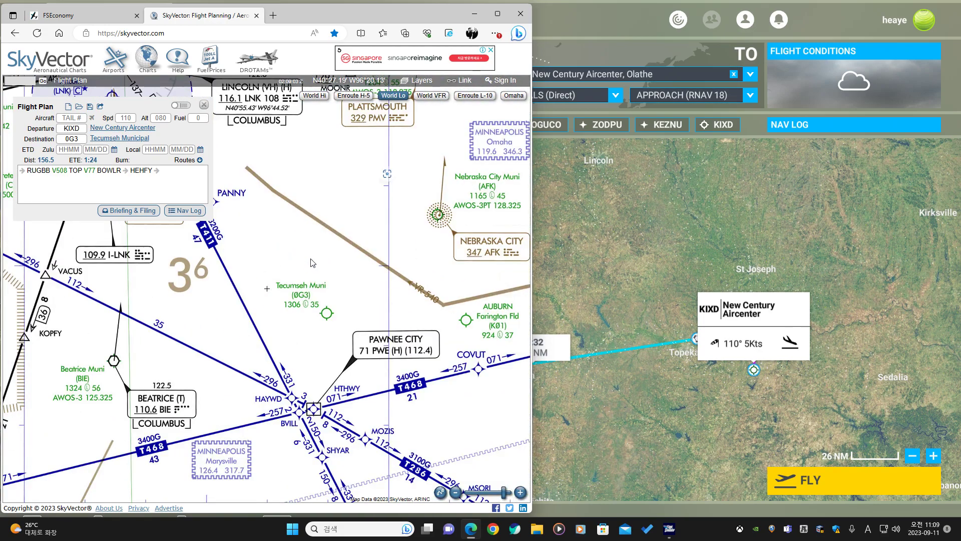
pyautogui.moveTo(328, 301); pyautogui.dragTo(269, 376)
pyautogui.moveTo(303, 348); pyautogui.dragTo(300, 342)
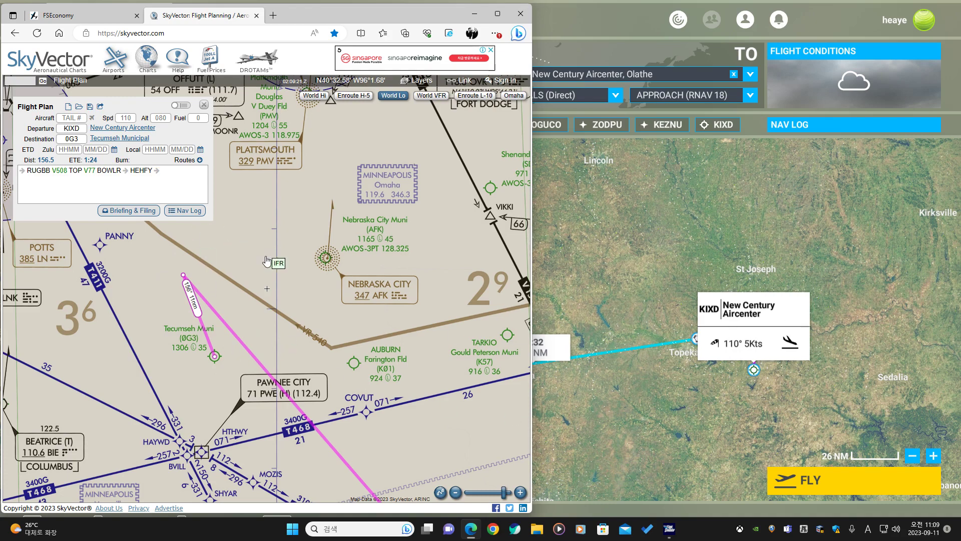
pyautogui.moveTo(274, 353); pyautogui.dragTo(326, 277)
pyautogui.scroll(-2, 310, 319)
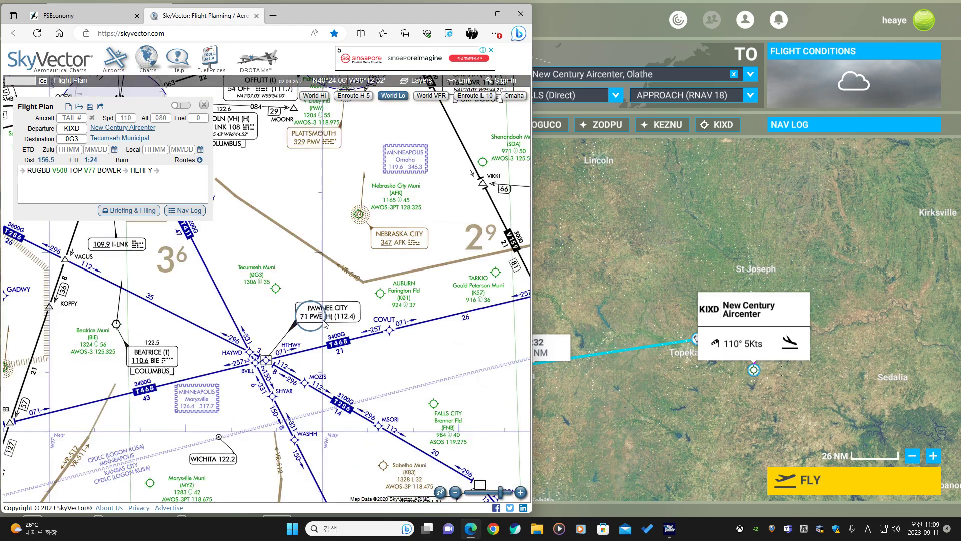
pyautogui.moveTo(322, 402); pyautogui.dragTo(293, 285)
pyautogui.moveTo(337, 364); pyautogui.dragTo(337, 293)
pyautogui.moveTo(310, 188); pyautogui.dragTo(342, 245)
pyautogui.moveTo(477, 357); pyautogui.dragTo(343, 335)
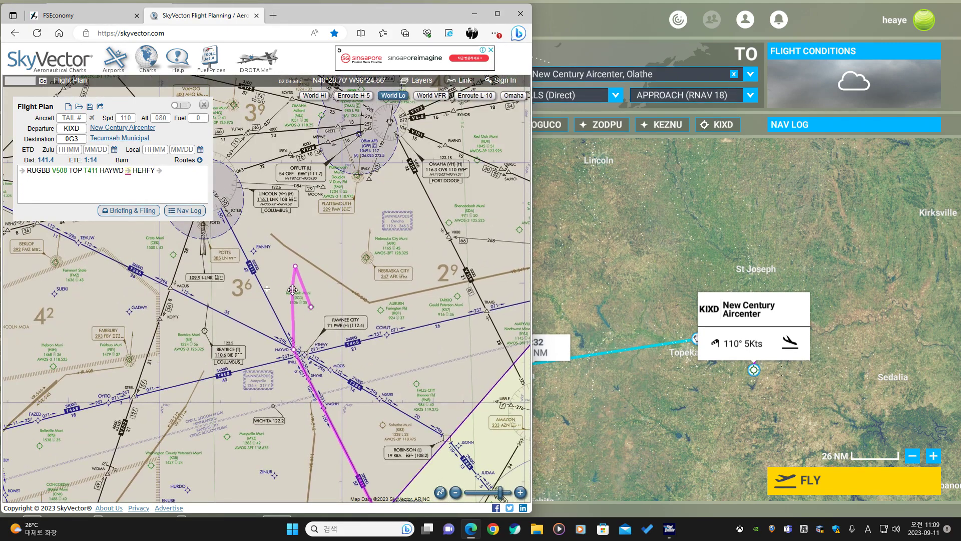
# Try adding GPS waypoints near Tecumseh between HAYWD and HEHFY, then remove them again.
pyautogui.moveTo(293, 289); pyautogui.dragTo(284, 286)
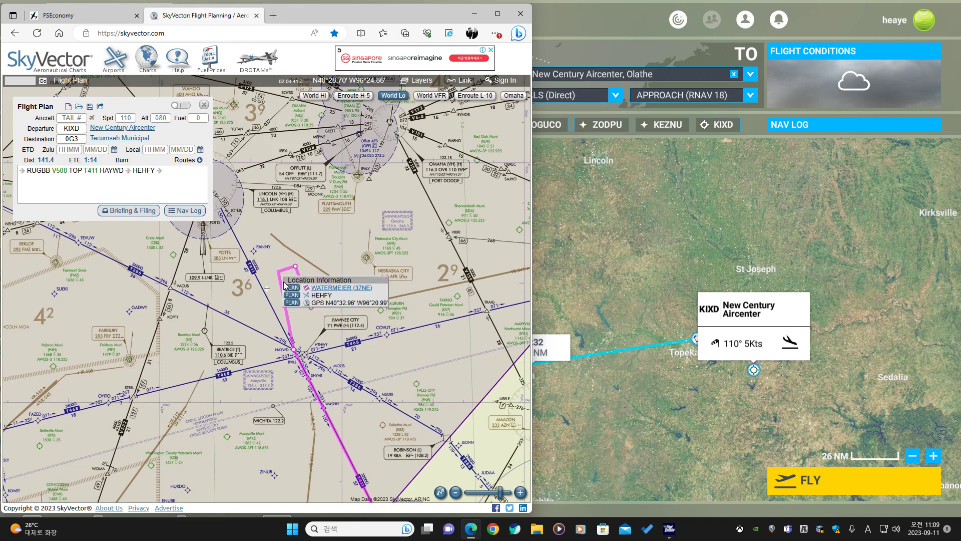
pyautogui.click(290, 303)
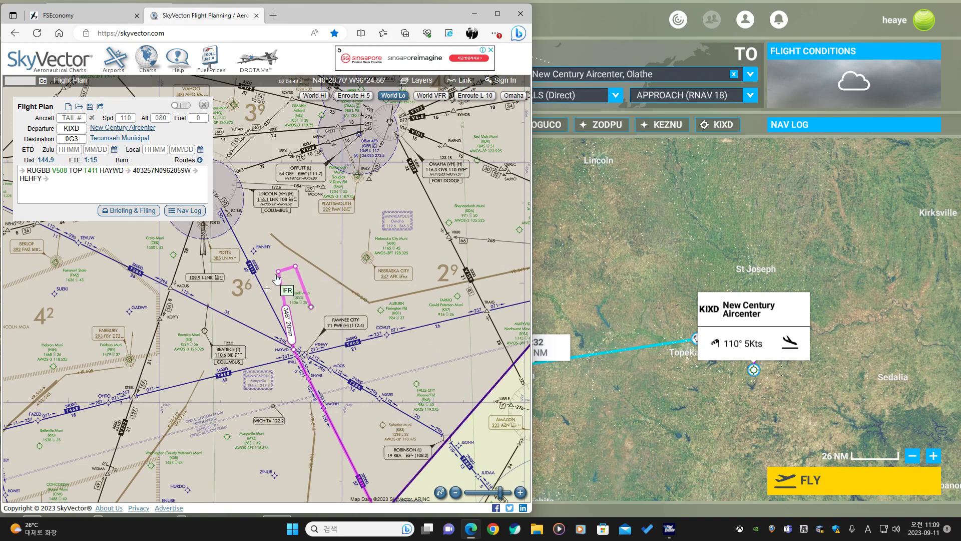
pyautogui.scroll(3, 290, 290)
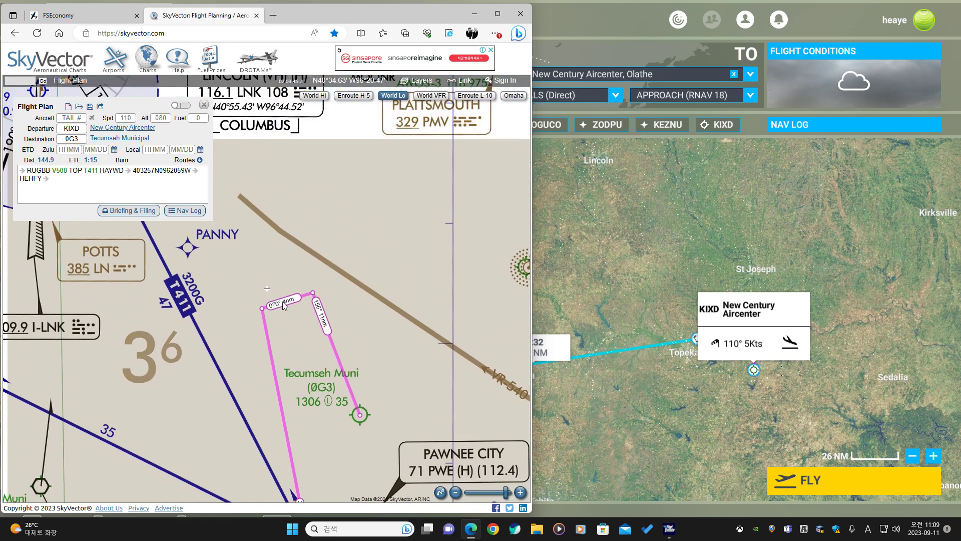
pyautogui.moveTo(307, 351); pyautogui.dragTo(335, 288)
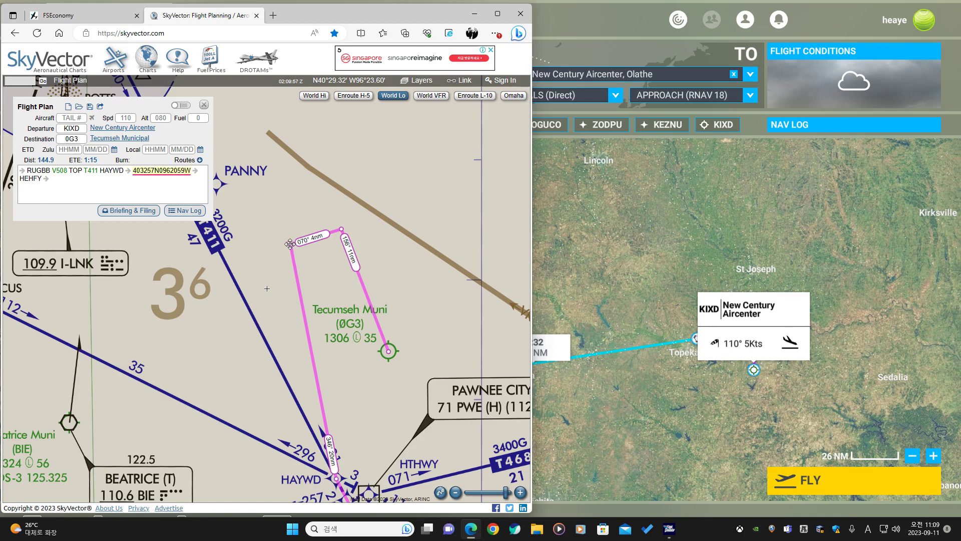
pyautogui.moveTo(290, 244); pyautogui.dragTo(243, 272)
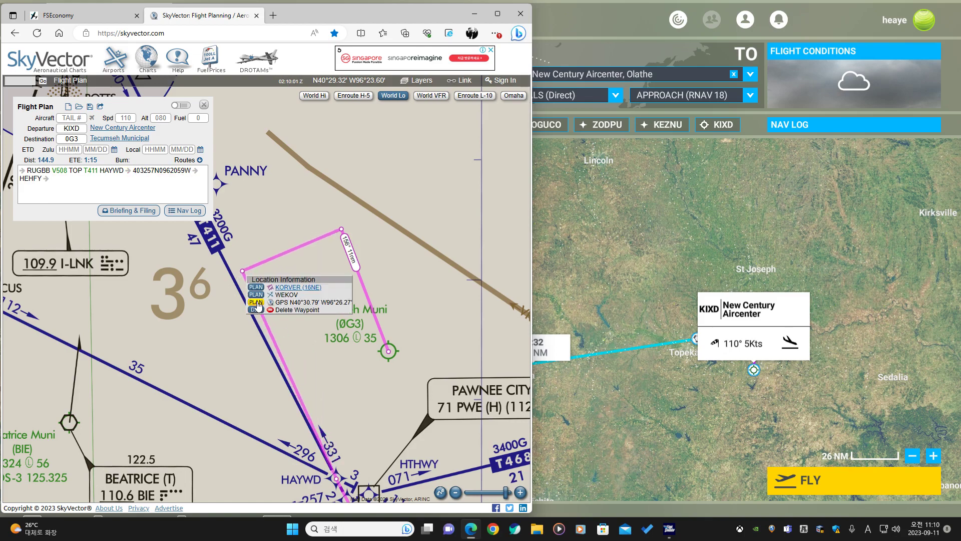
pyautogui.click(255, 302)
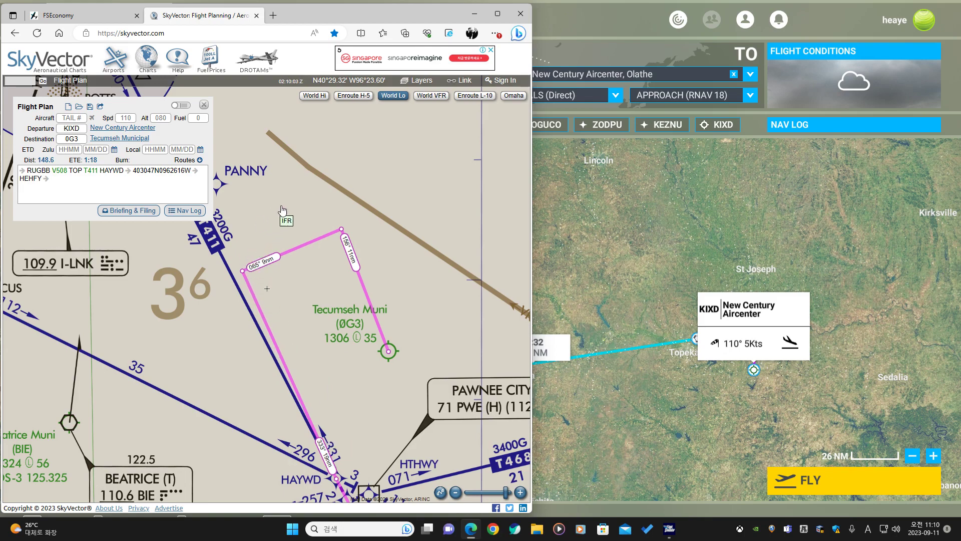
pyautogui.moveTo(242, 271); pyautogui.dragTo(224, 351)
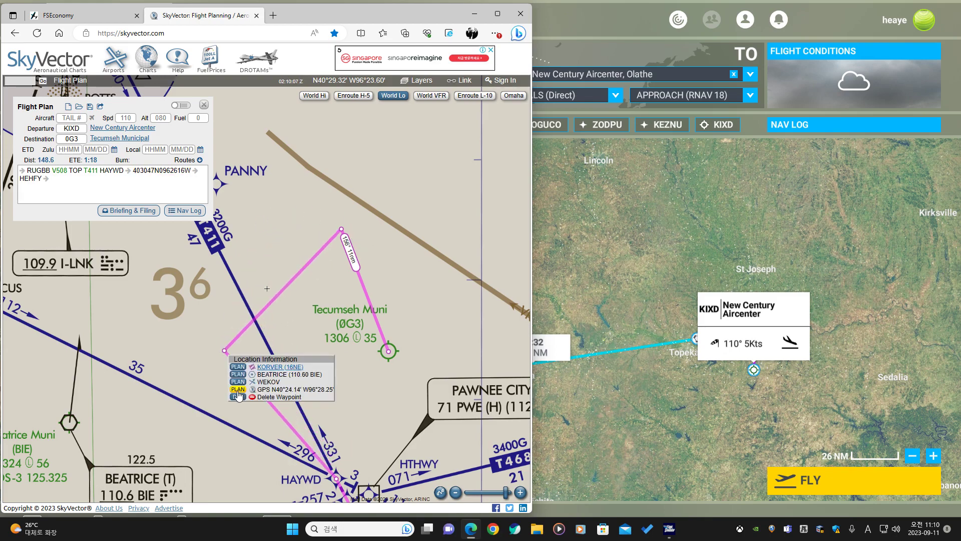
pyautogui.click(239, 390)
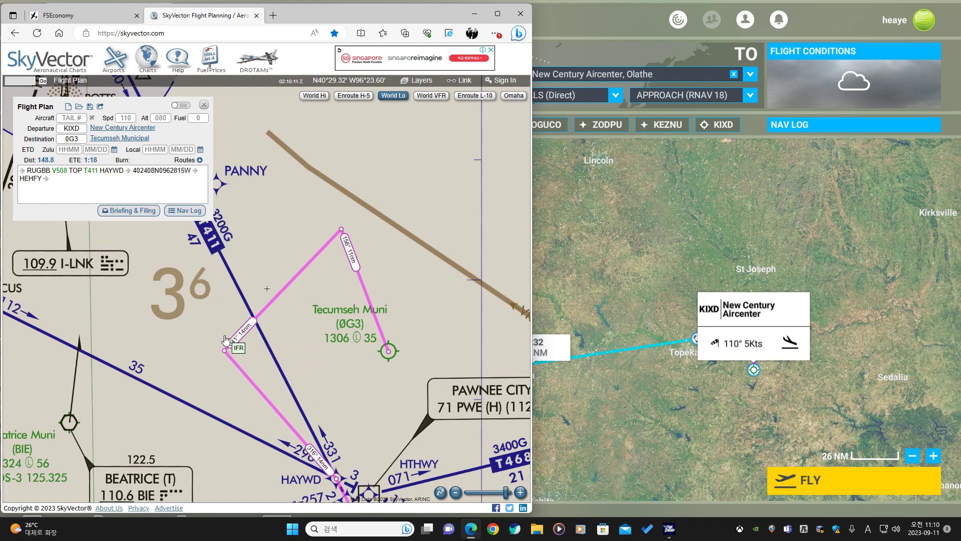
pyautogui.scroll(-2, 304, 363)
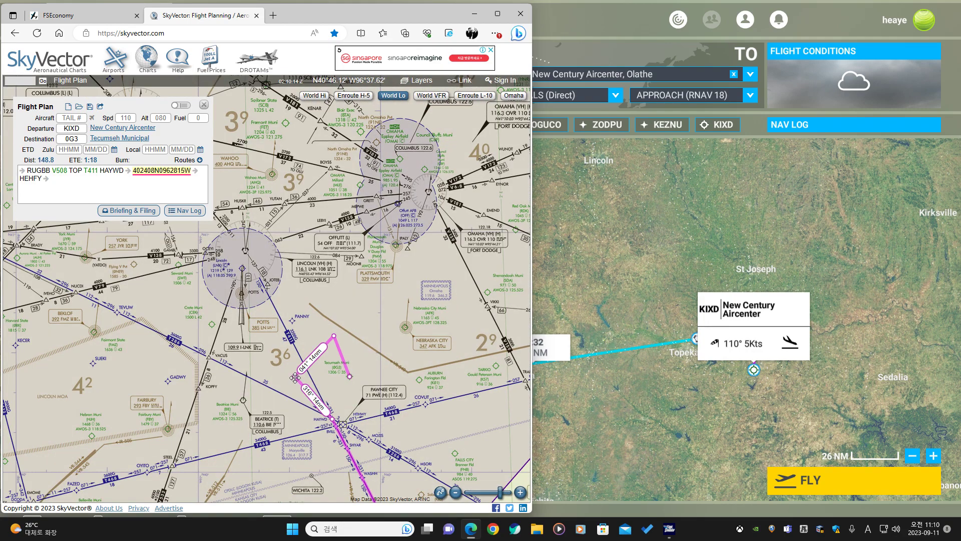
pyautogui.moveTo(295, 378); pyautogui.dragTo(319, 379)
pyautogui.click(332, 427)
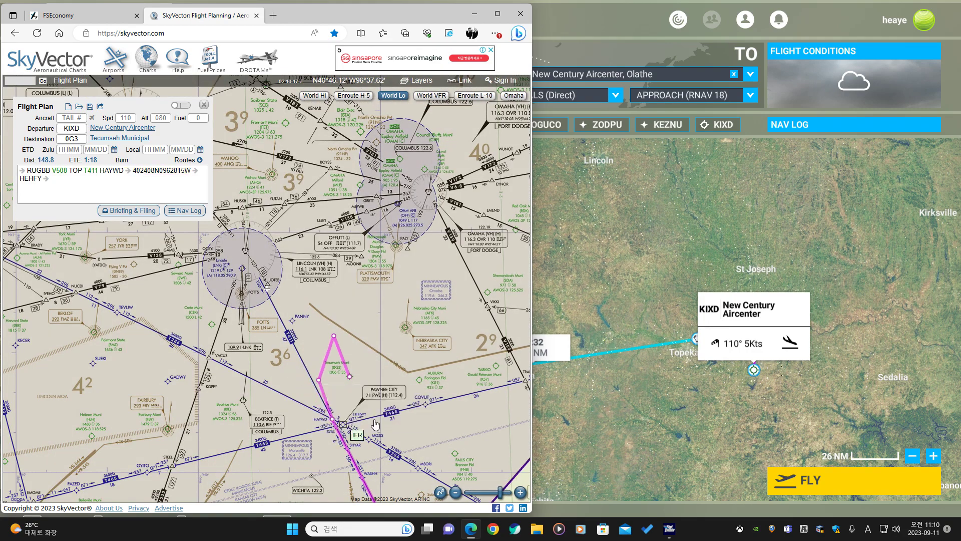
pyautogui.moveTo(438, 461); pyautogui.dragTo(191, 349)
pyautogui.scroll(-1, 374, 344)
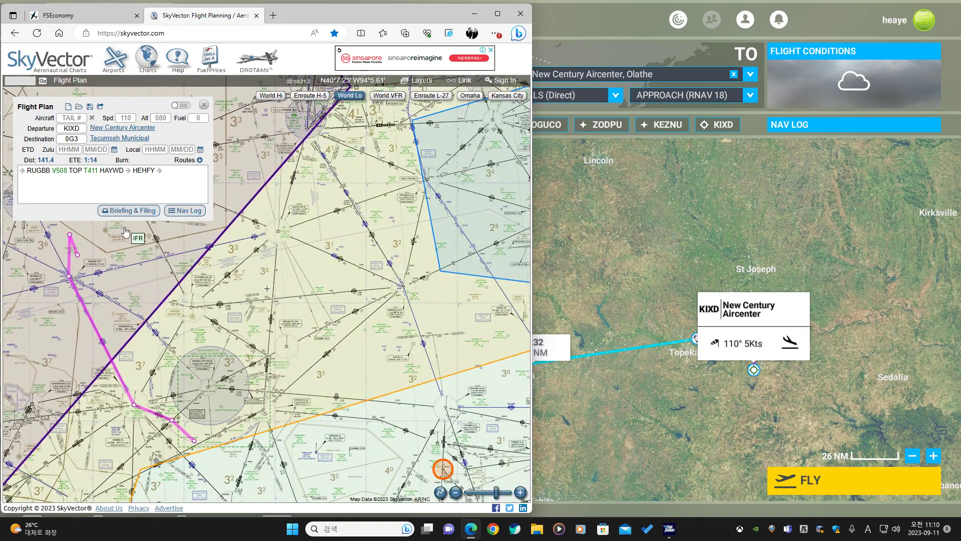
# Swap the plan so KIXD is the departure, then set Tecumseh Muni (0G3) as the destination.
pyautogui.click(649, 241)
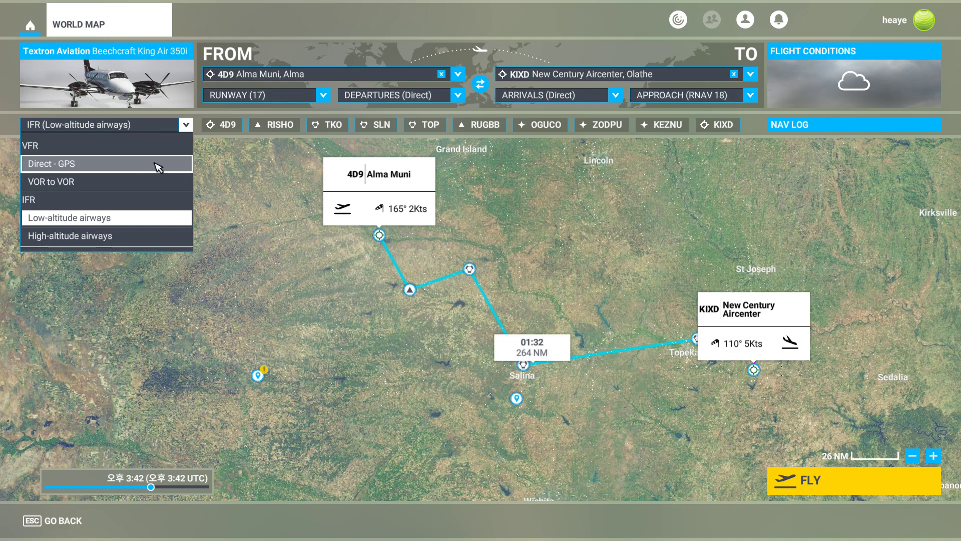
pyautogui.click(188, 124)
pyautogui.click(481, 84)
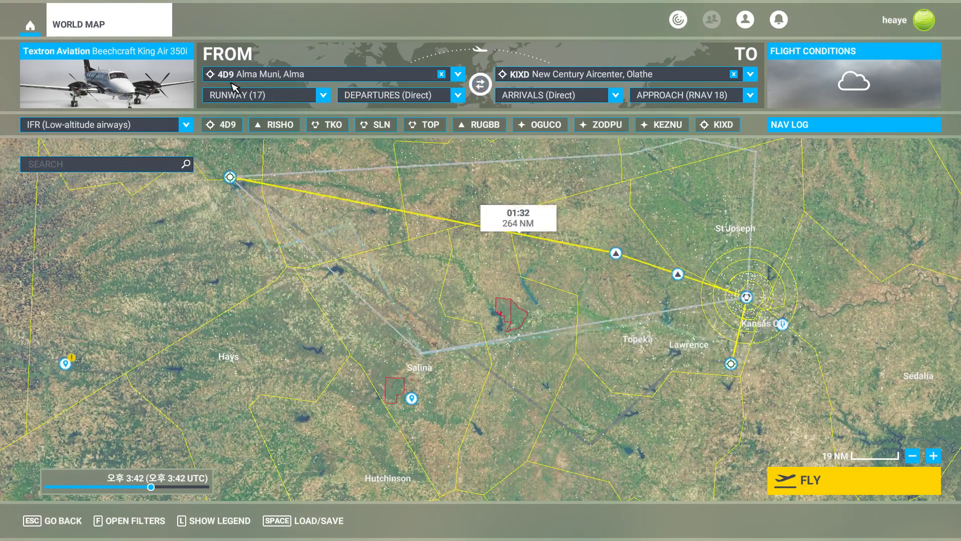
pyautogui.click(538, 76)
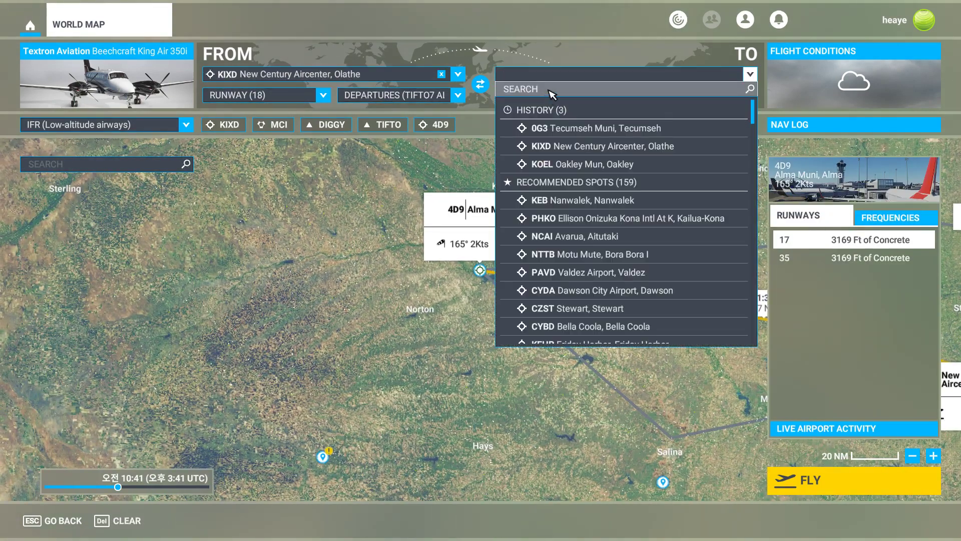
pyautogui.click(552, 93)
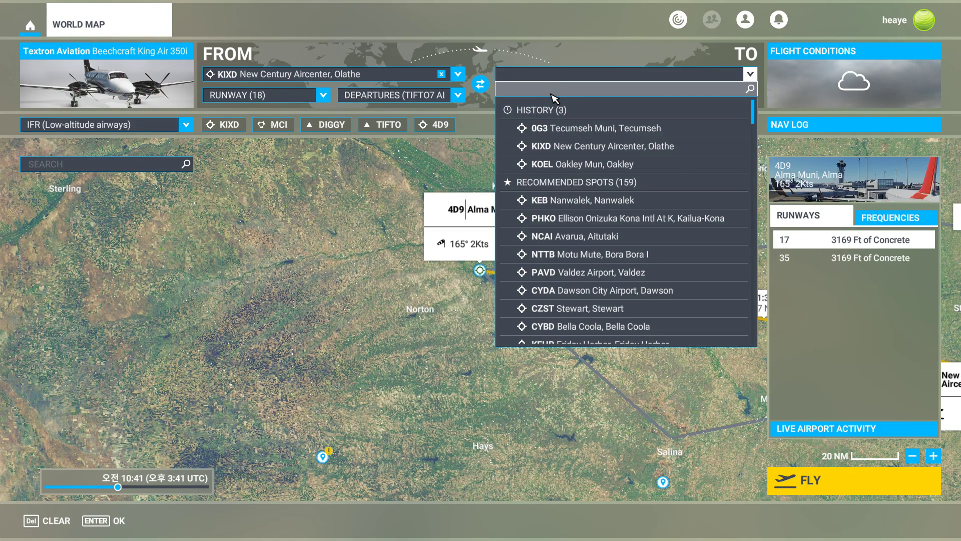
pyautogui.hotkey('alt', 'Tab')
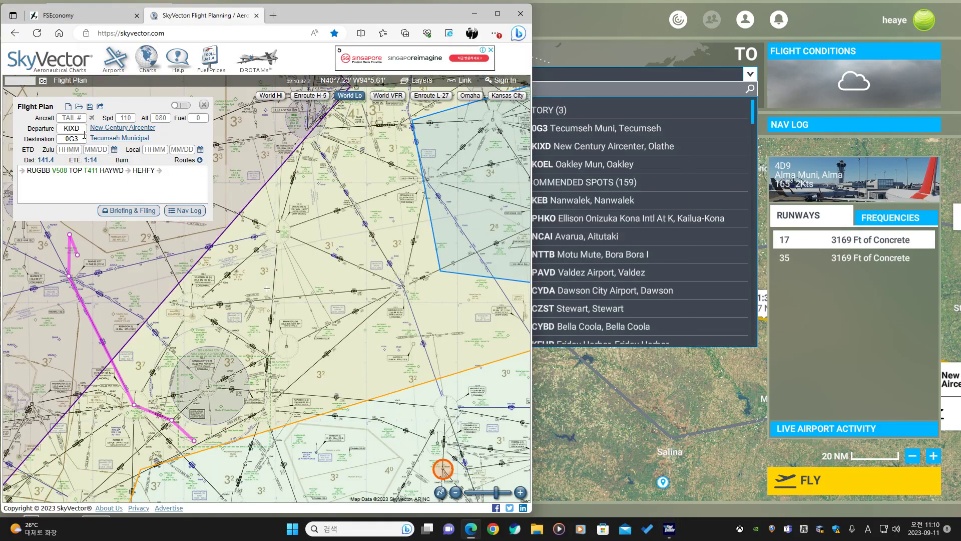
pyautogui.click(95, 17)
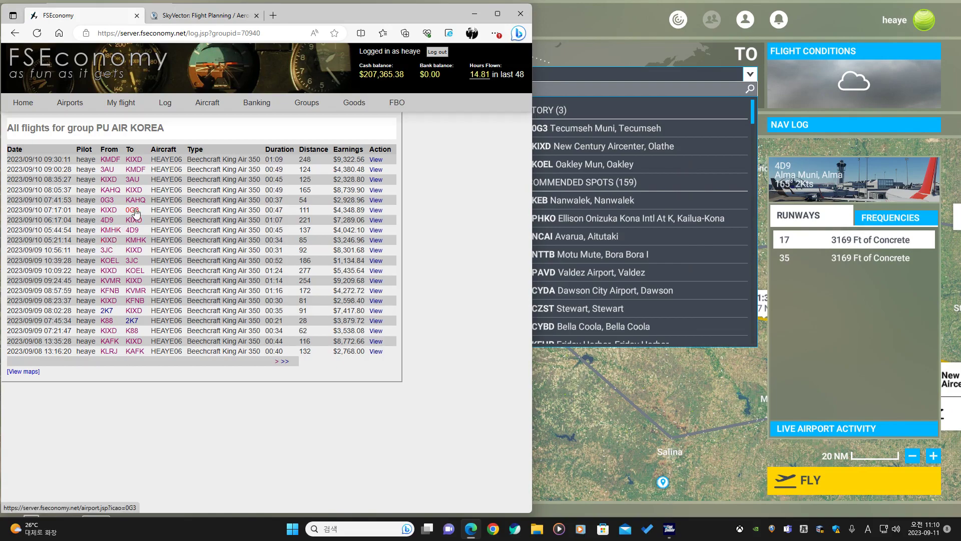
pyautogui.click(588, 49)
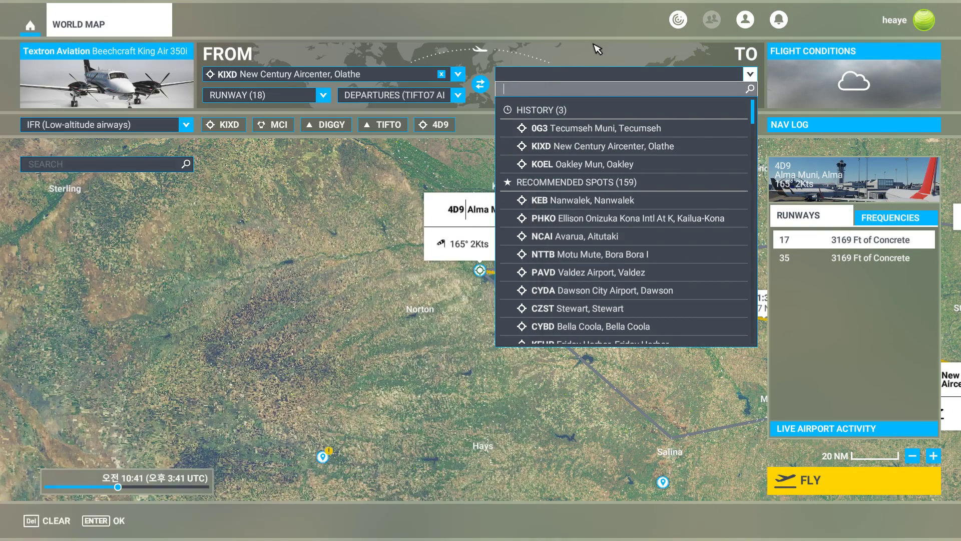
pyautogui.click(576, 131)
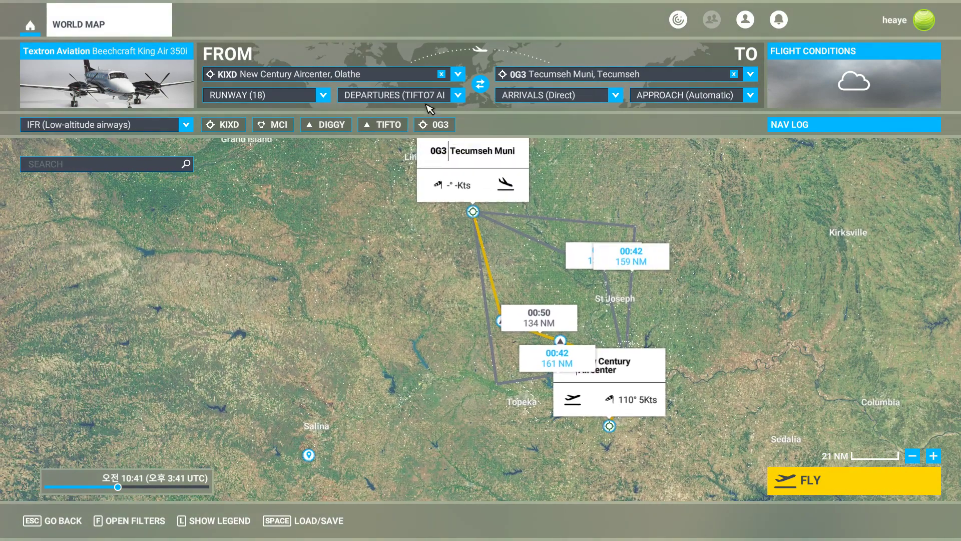
# Set the departure procedure to Direct and remove the BOWLR and JUDAA waypoints from the route.
pyautogui.click(426, 96)
pyautogui.click(361, 119)
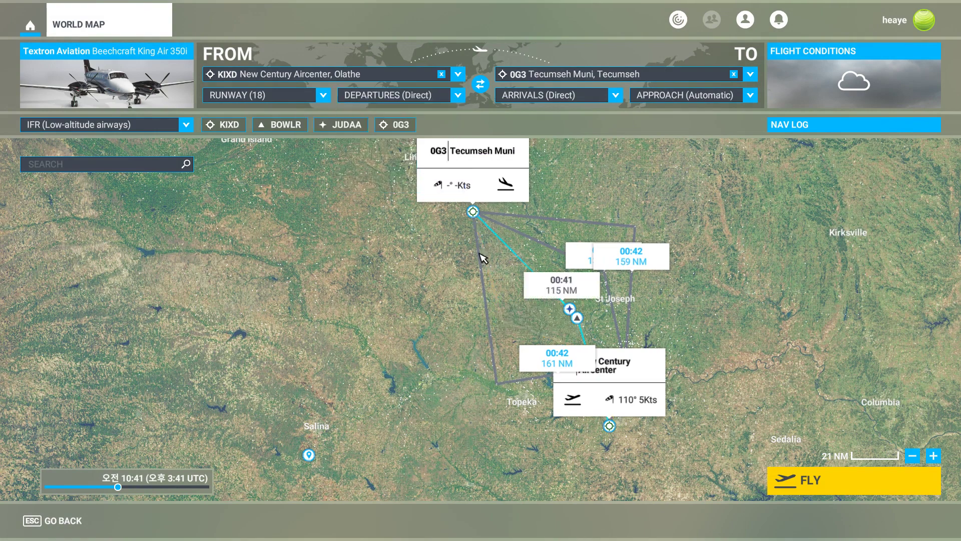
pyautogui.click(577, 319)
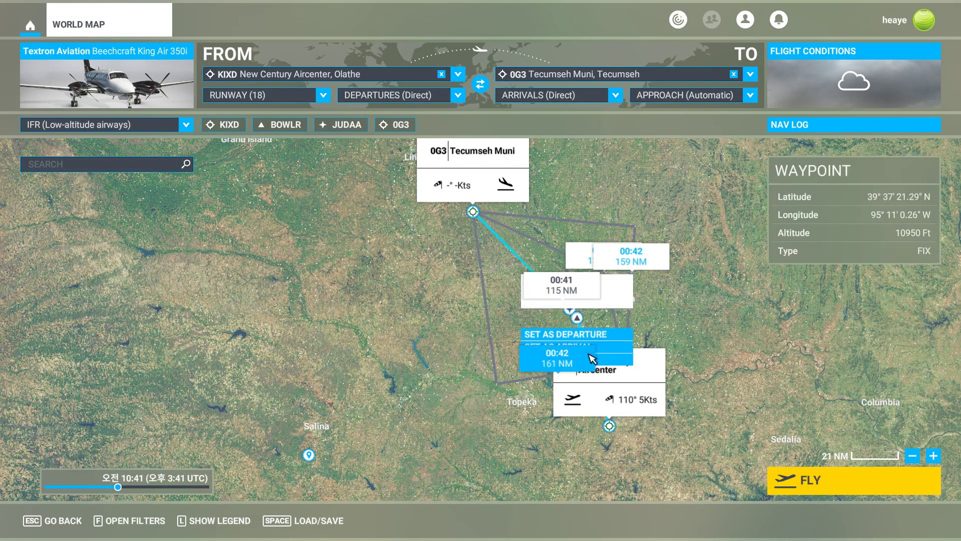
pyautogui.click(592, 359)
pyautogui.click(570, 309)
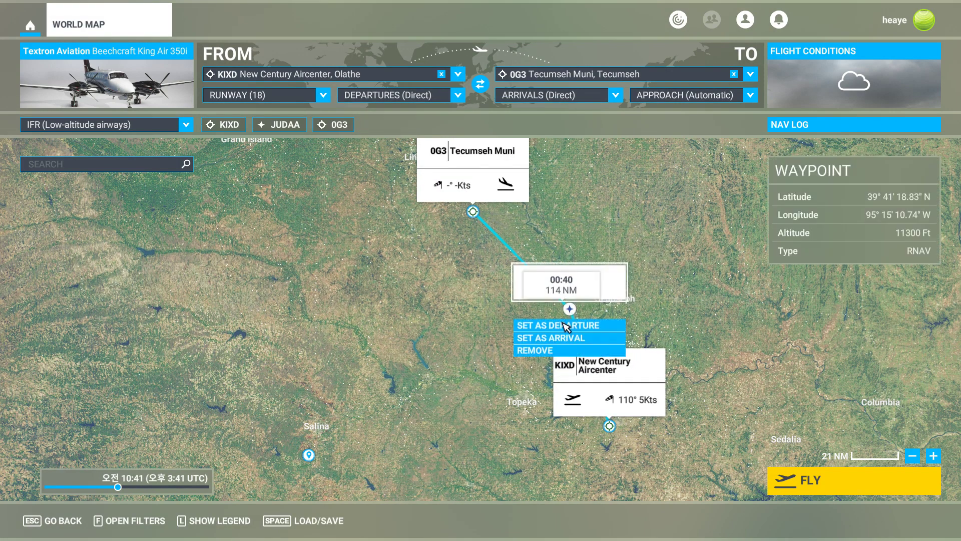
pyautogui.click(537, 350)
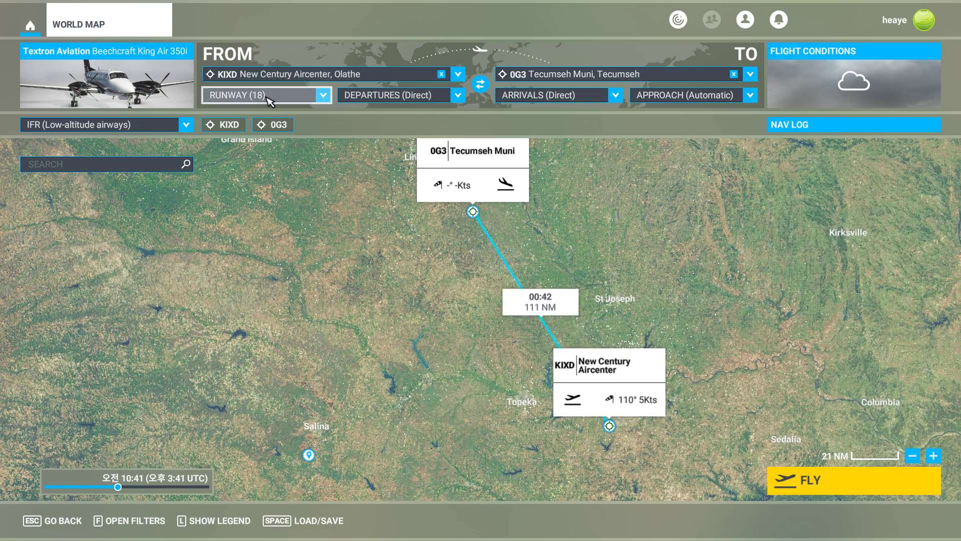
# Select the RNAV 33 approach for Tecumseh Muni.
pyautogui.click(472, 183)
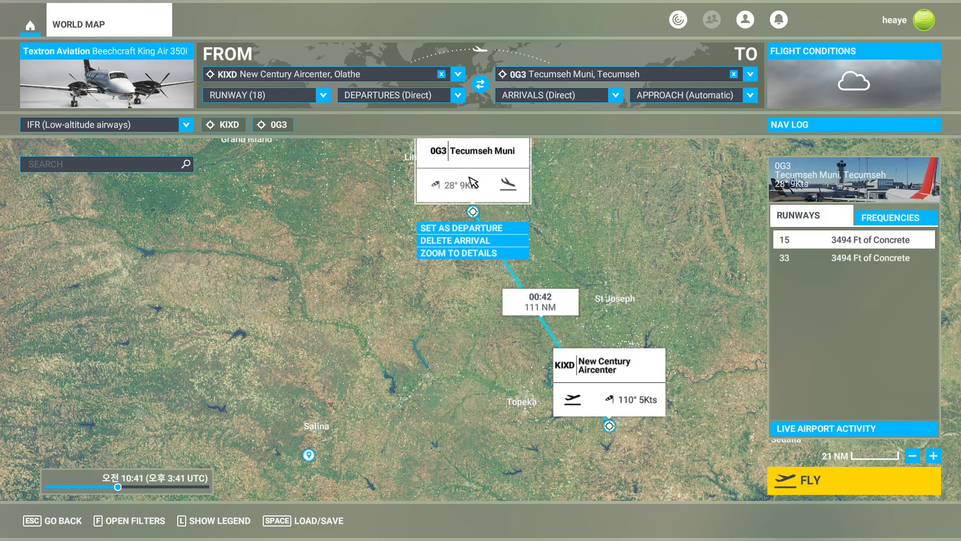
pyautogui.click(651, 97)
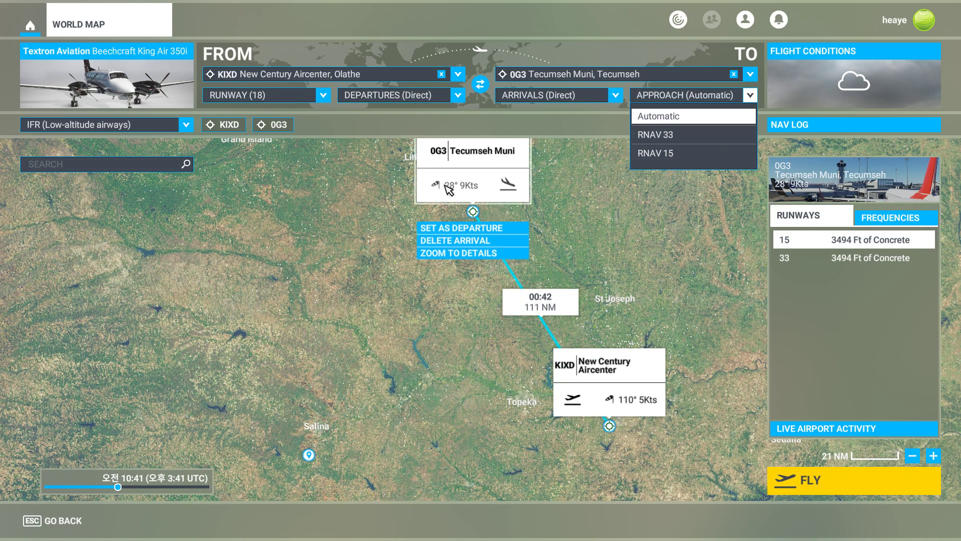
pyautogui.click(668, 141)
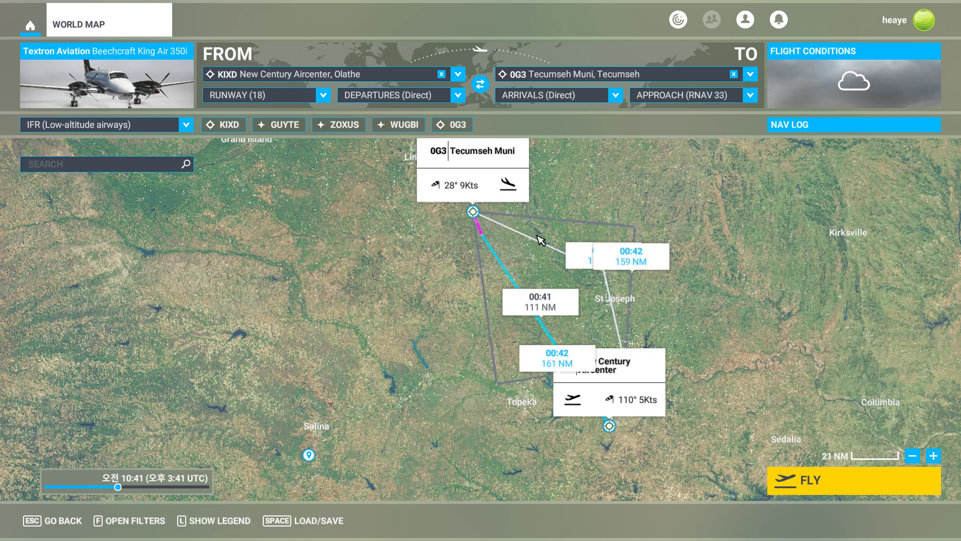
# Set the departure runway to 4 with a Direct departure procedure.
pyautogui.moveTo(698, 343); pyautogui.dragTo(682, 337)
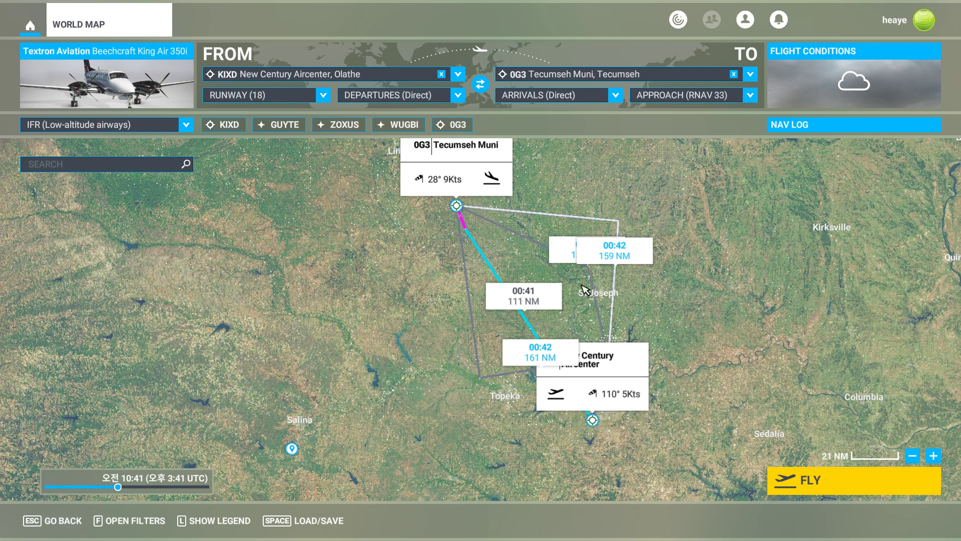
pyautogui.click(327, 96)
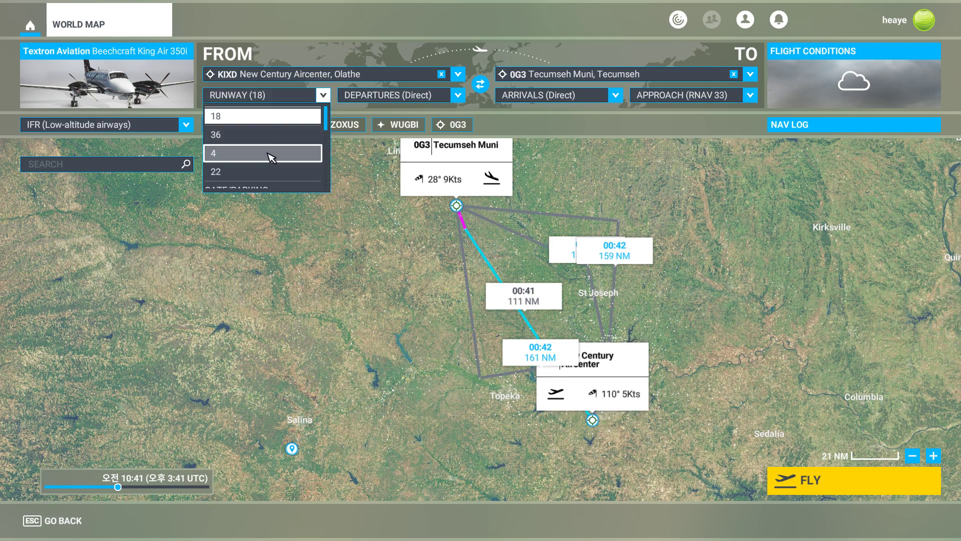
pyautogui.click(271, 157)
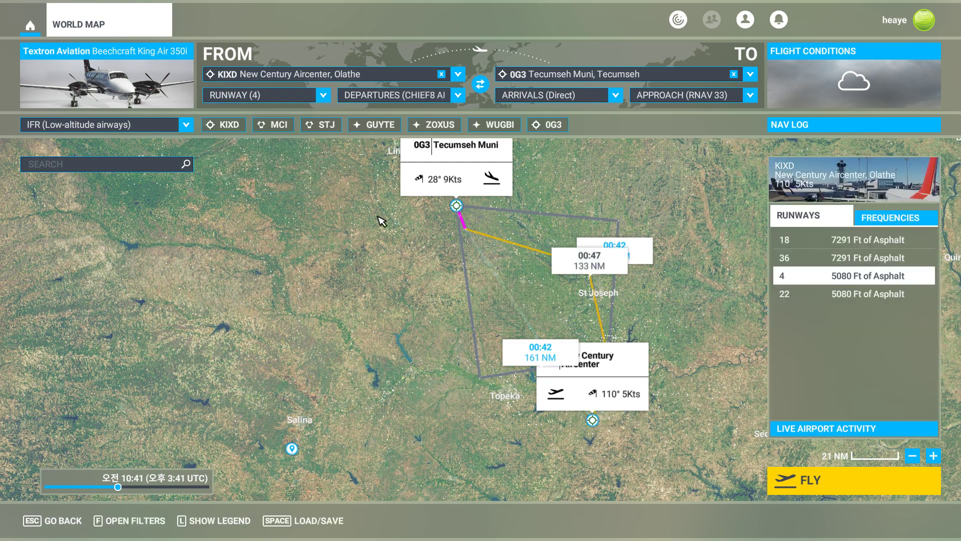
pyautogui.click(400, 95)
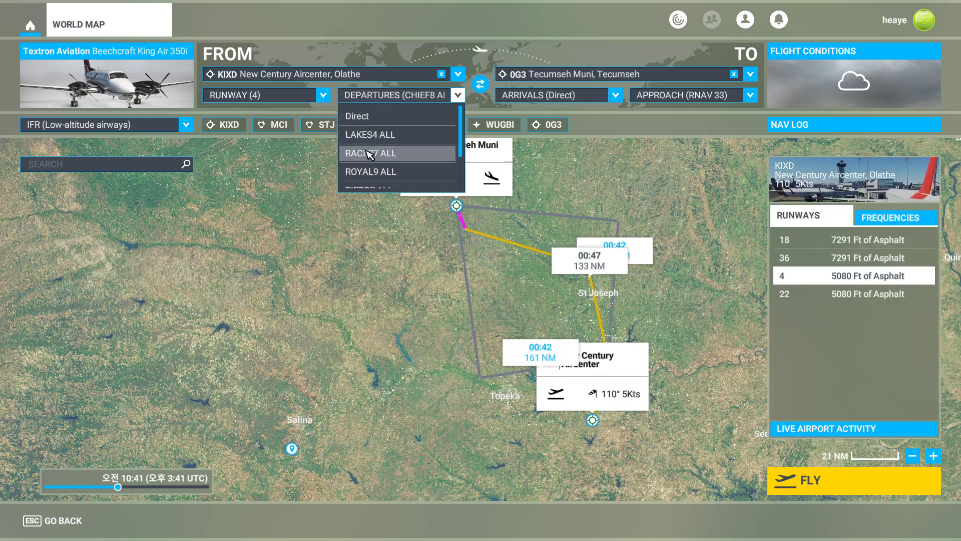
pyautogui.click(361, 114)
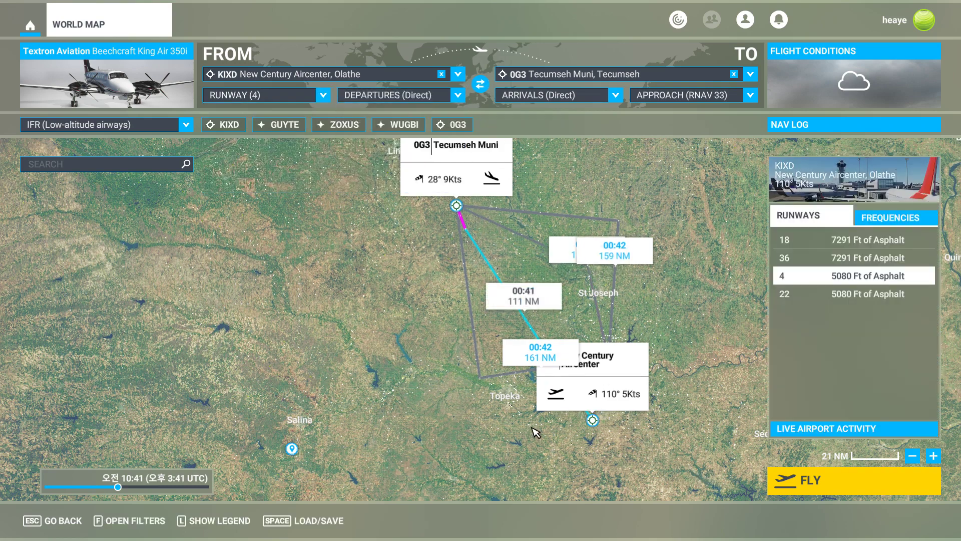
# Add the TOP VORTAC and the RUGBB waypoint to the flight plan after KIXD.
pyautogui.scroll(5, 536, 431)
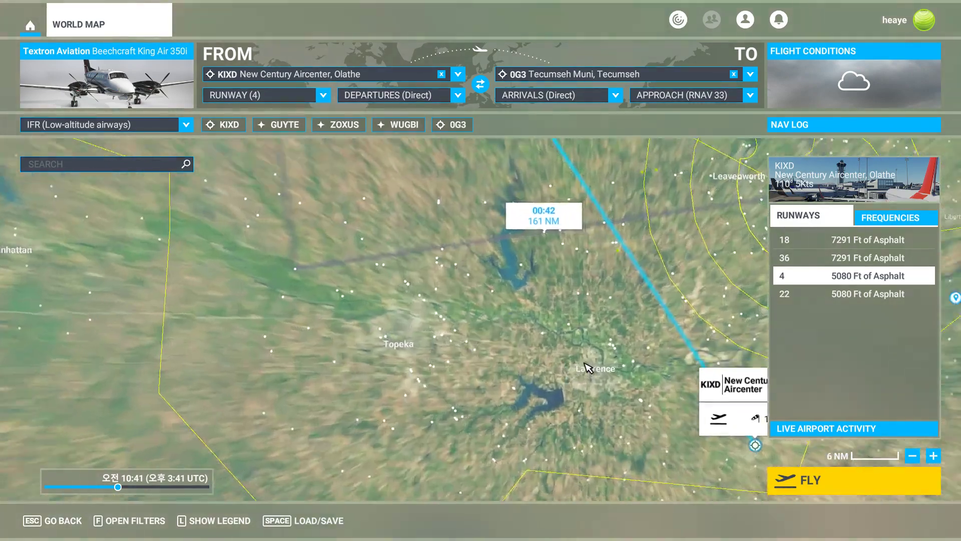
pyautogui.moveTo(551, 337); pyautogui.dragTo(378, 294)
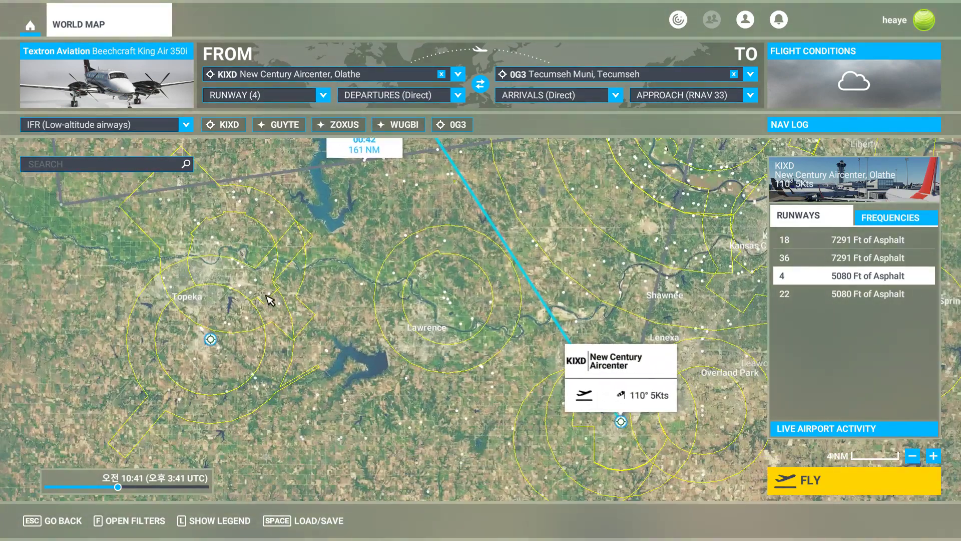
pyautogui.scroll(2, 270, 301)
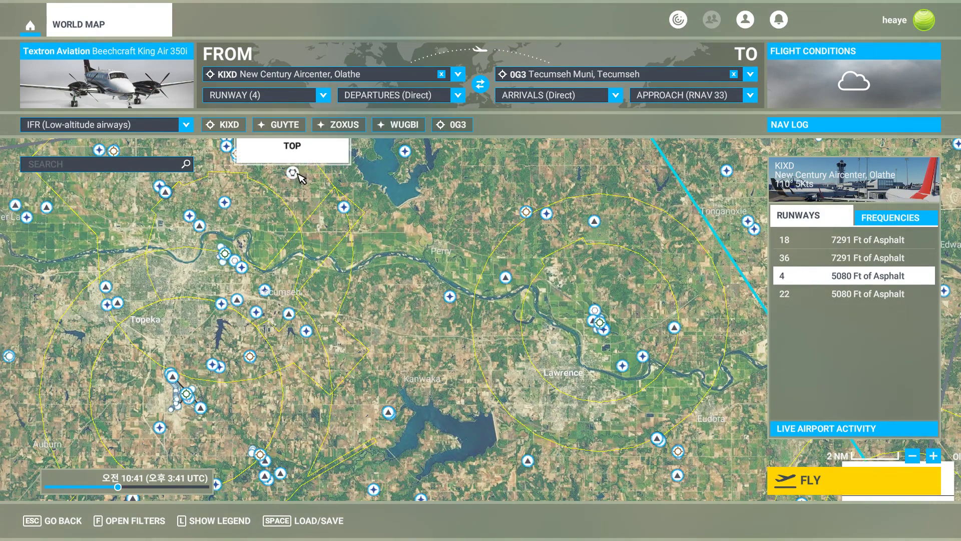
pyautogui.click(300, 176)
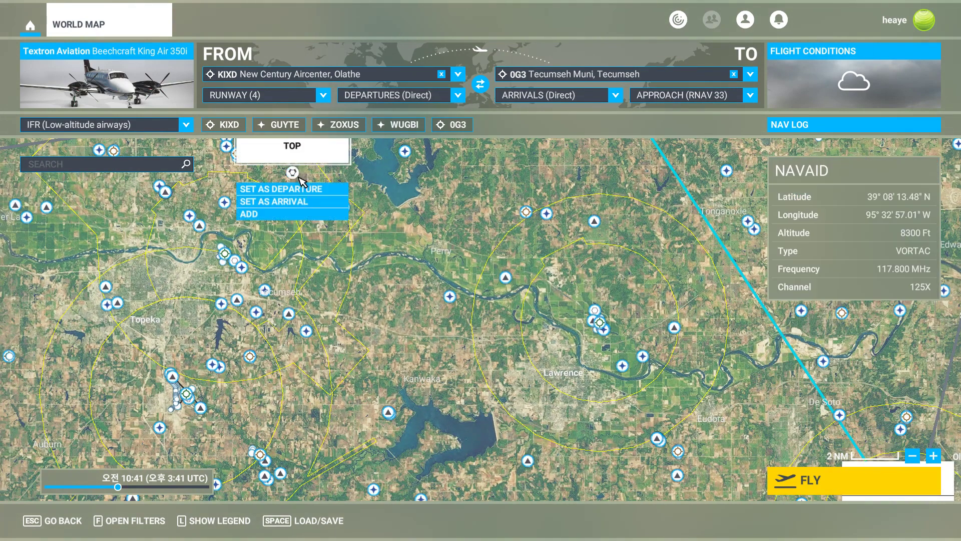
pyautogui.click(297, 214)
pyautogui.click(675, 328)
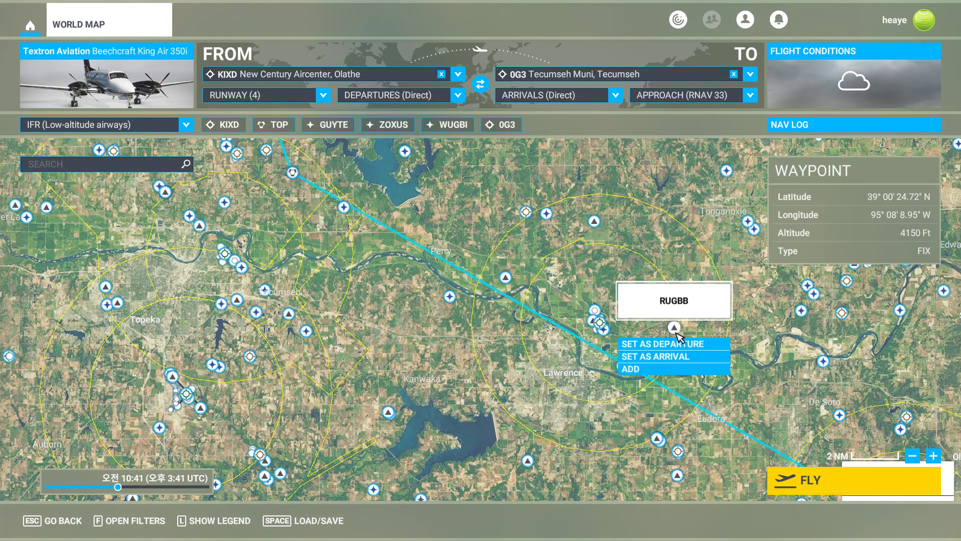
pyautogui.click(666, 369)
pyautogui.scroll(-2, 485, 309)
pyautogui.scroll(-4, 486, 309)
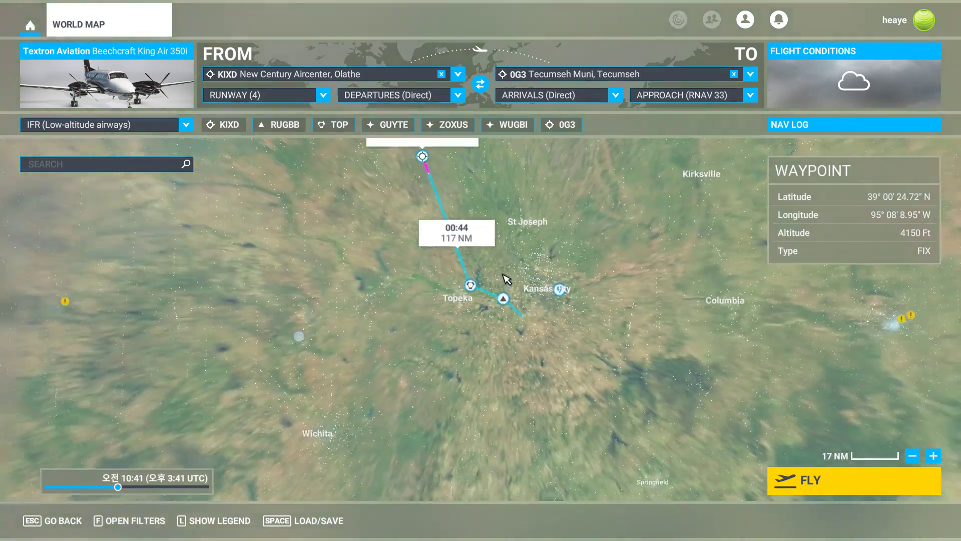
pyautogui.moveTo(400, 210); pyautogui.dragTo(427, 285)
pyautogui.moveTo(312, 239); pyautogui.dragTo(553, 236)
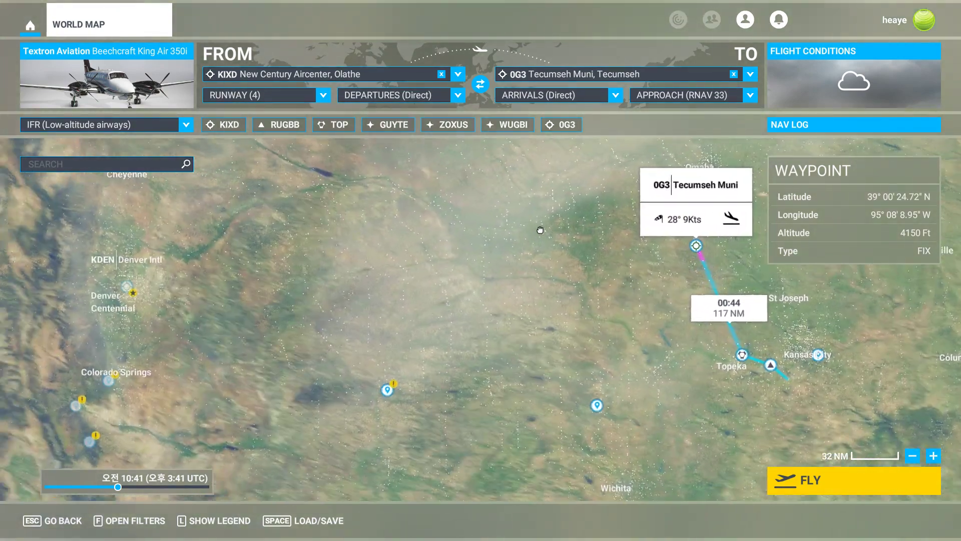
# Switch to SkyVector and reroute the last leg from HAYWD to GUYTE instead of HEHFY.
pyautogui.hotkey('alt', 'Tab')
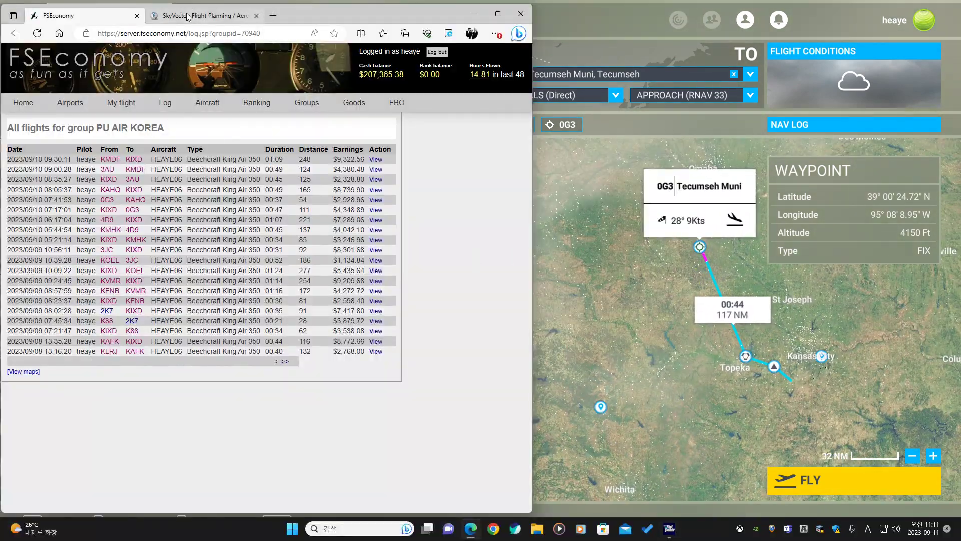
pyautogui.click(188, 17)
pyautogui.moveTo(144, 296); pyautogui.dragTo(312, 263)
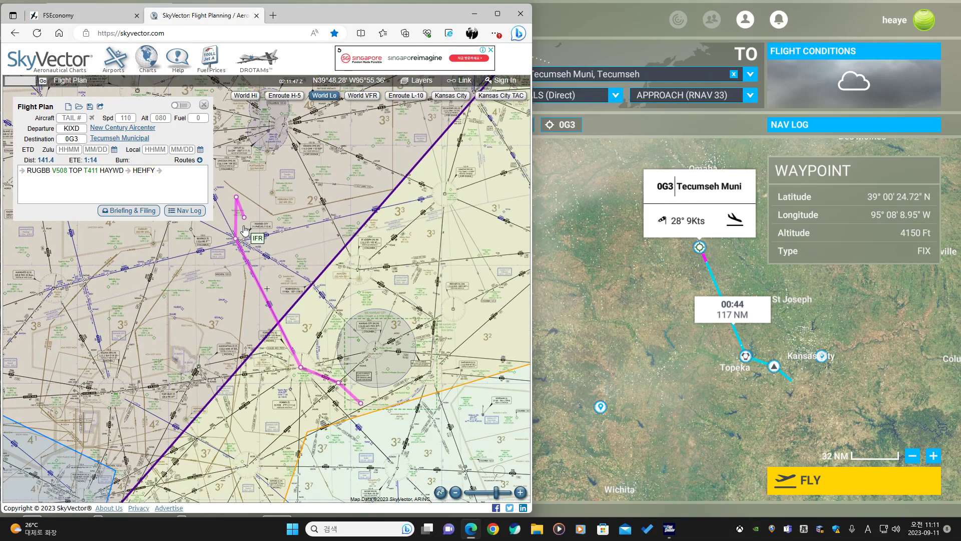
pyautogui.scroll(3, 249, 231)
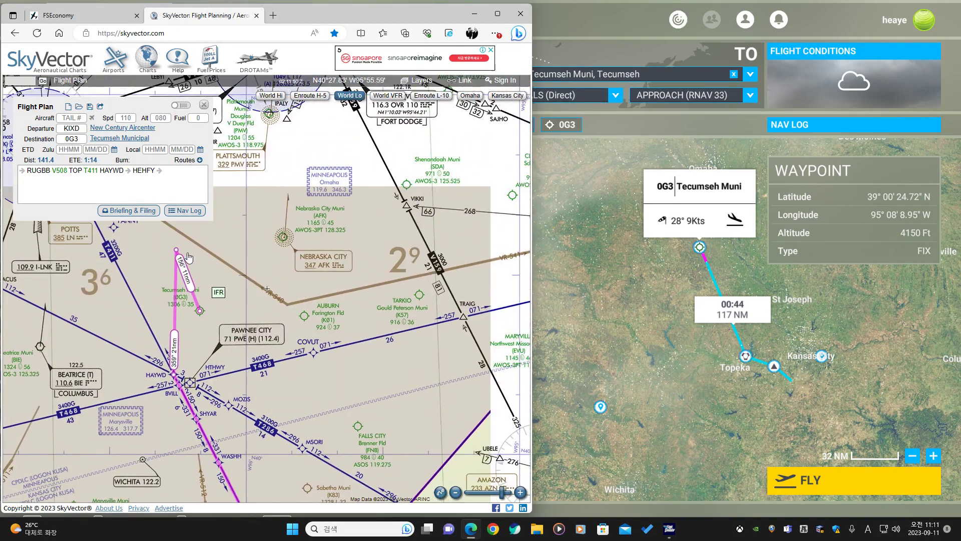
pyautogui.moveTo(188, 257); pyautogui.dragTo(207, 281)
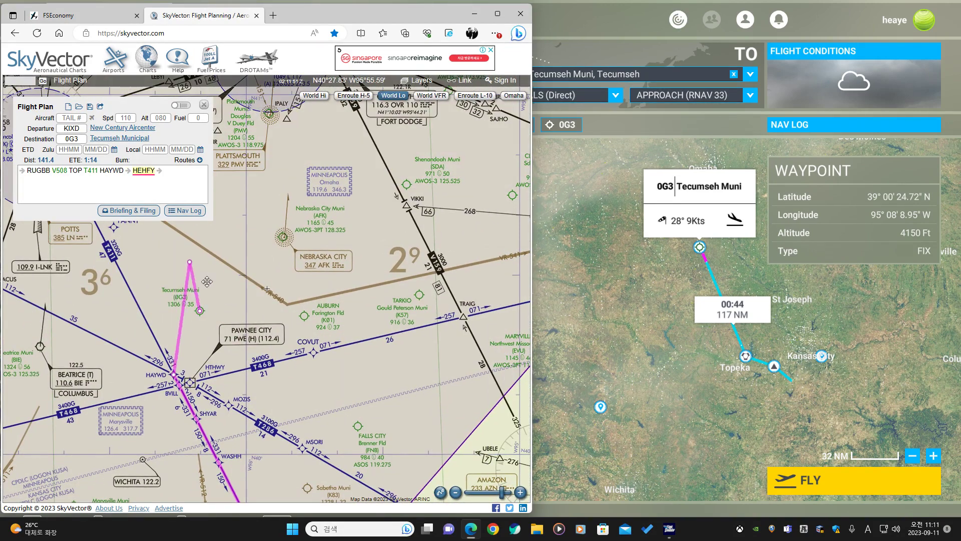
pyautogui.moveTo(227, 370); pyautogui.dragTo(226, 370)
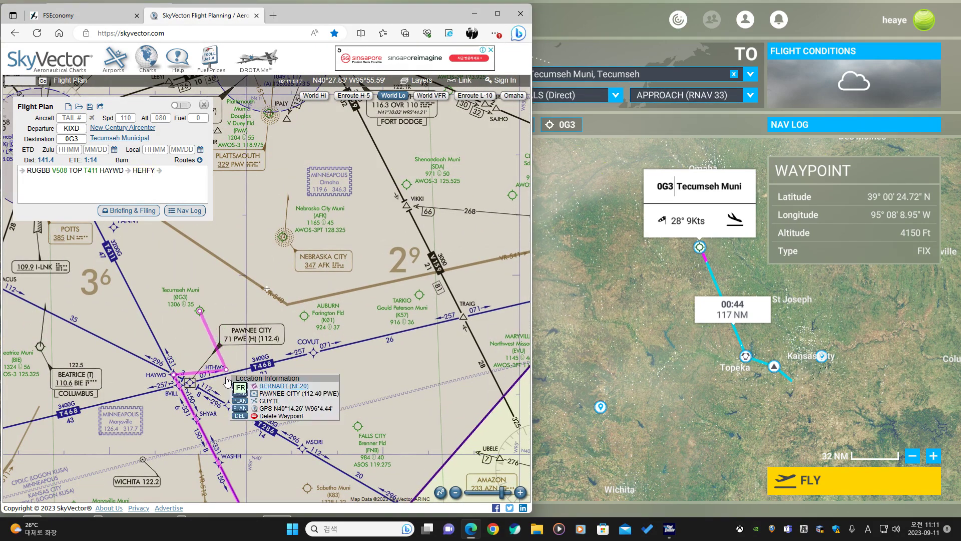
pyautogui.click(238, 401)
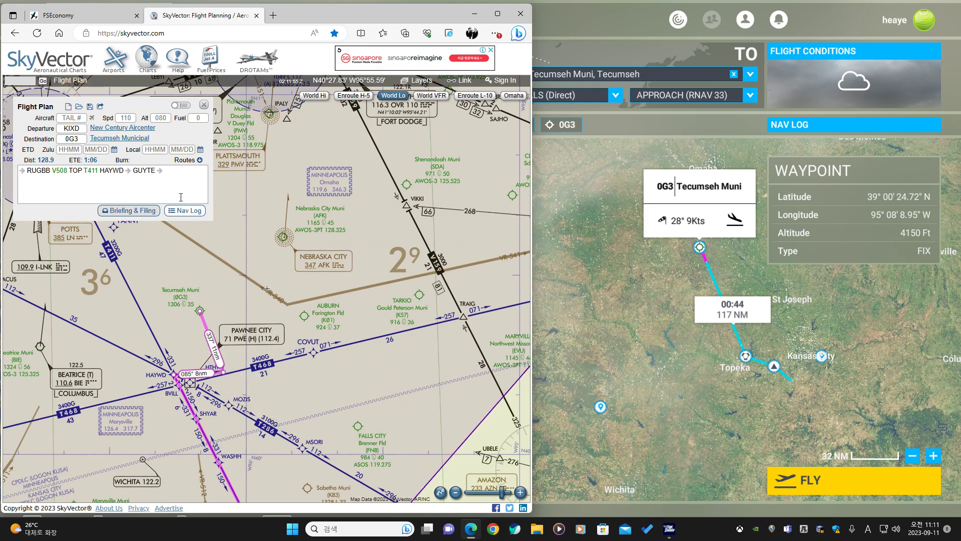
# Open the 0G3 RNAV (GPS) RWY 33 approach chart and zoom in on its GUYTE, ZOXUS and WUGBI fixes.
pyautogui.moveTo(138, 138)
pyautogui.click(175, 159)
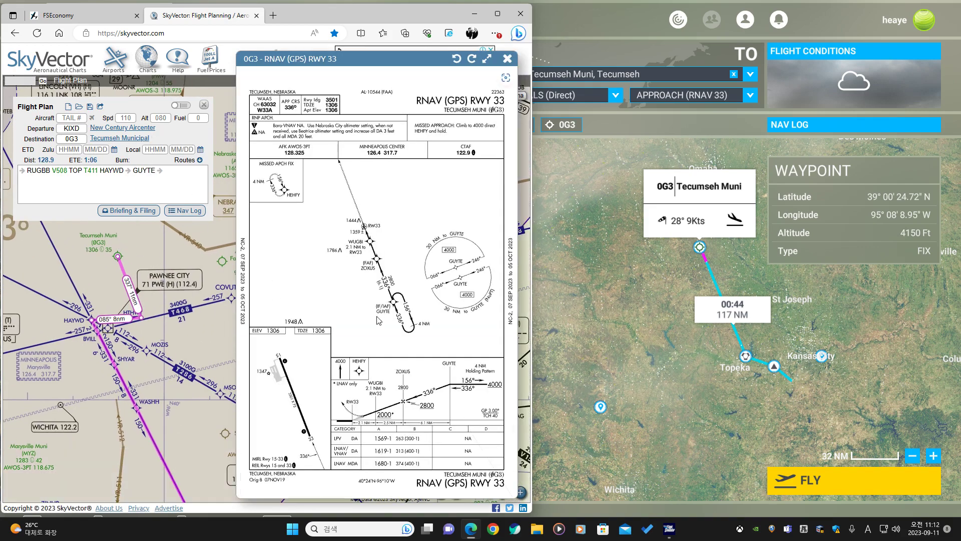
pyautogui.scroll(3, 384, 315)
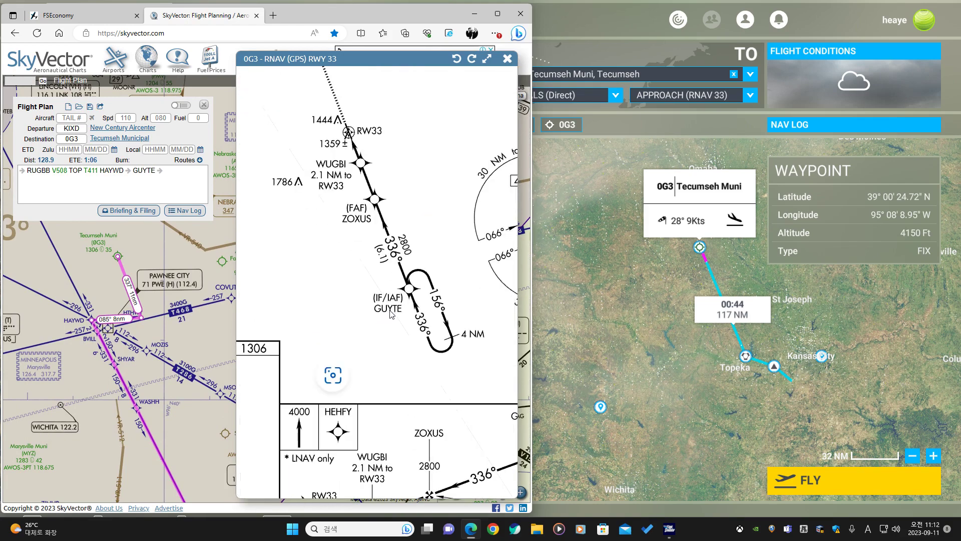
# Examine the RNAV (GPS) RWY 33 chart's GUYTE holding pattern and close the approach chart.
pyautogui.scroll(-3, 391, 314)
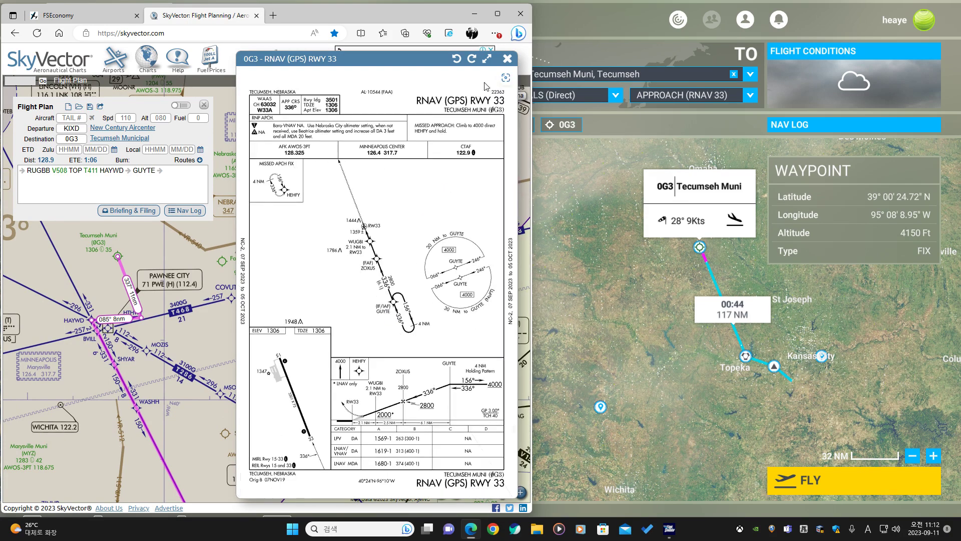
pyautogui.scroll(3, 486, 310)
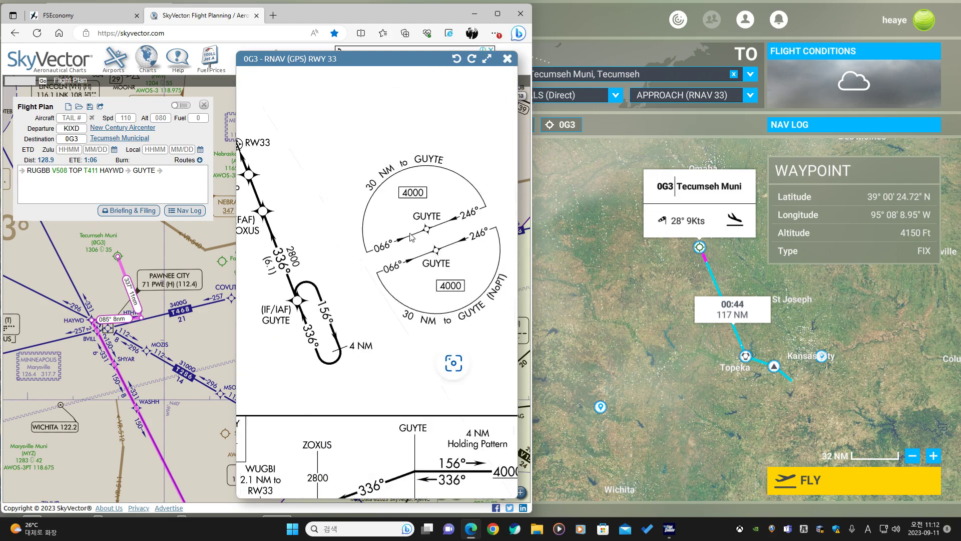
pyautogui.scroll(-3, 411, 237)
pyautogui.click(508, 59)
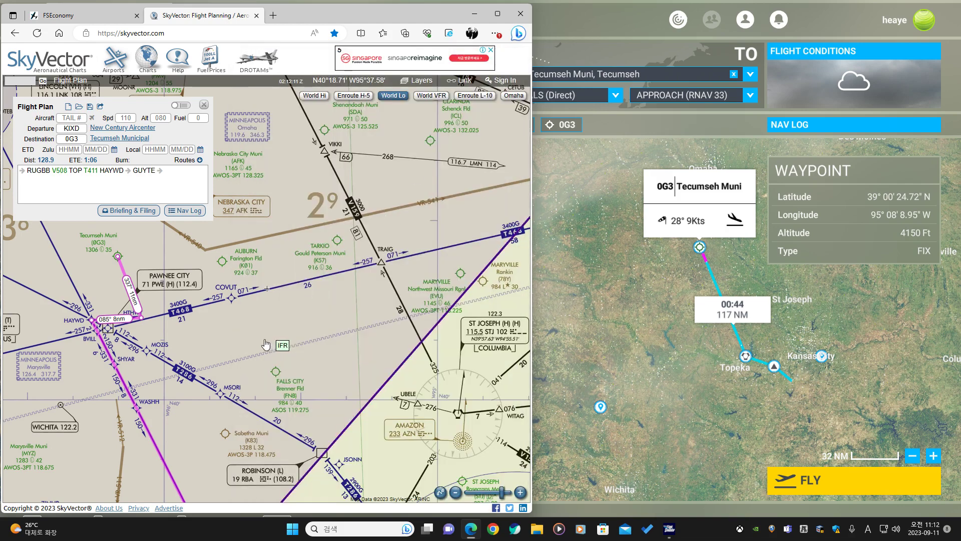
# Reroute the flight plan's leg through WASHH instead of HAYWD on the SkyVector chart.
pyautogui.moveTo(96, 432); pyautogui.dragTo(267, 289)
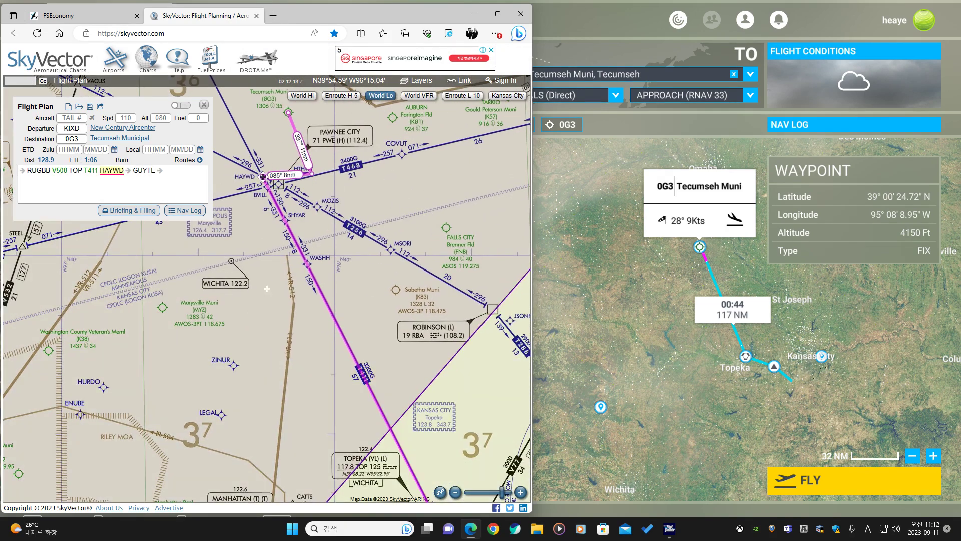
pyautogui.moveTo(263, 176); pyautogui.dragTo(307, 264)
pyautogui.click(324, 300)
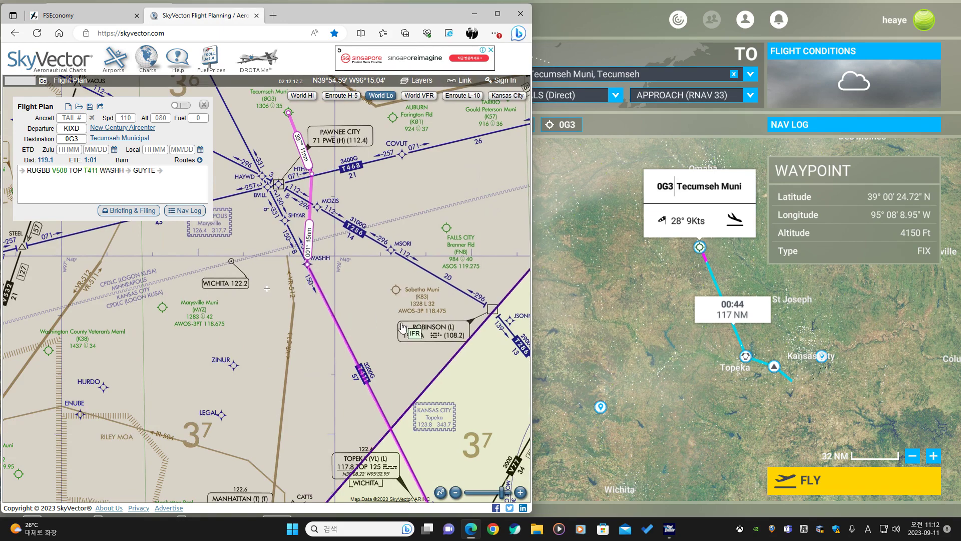
pyautogui.moveTo(386, 282); pyautogui.dragTo(340, 317)
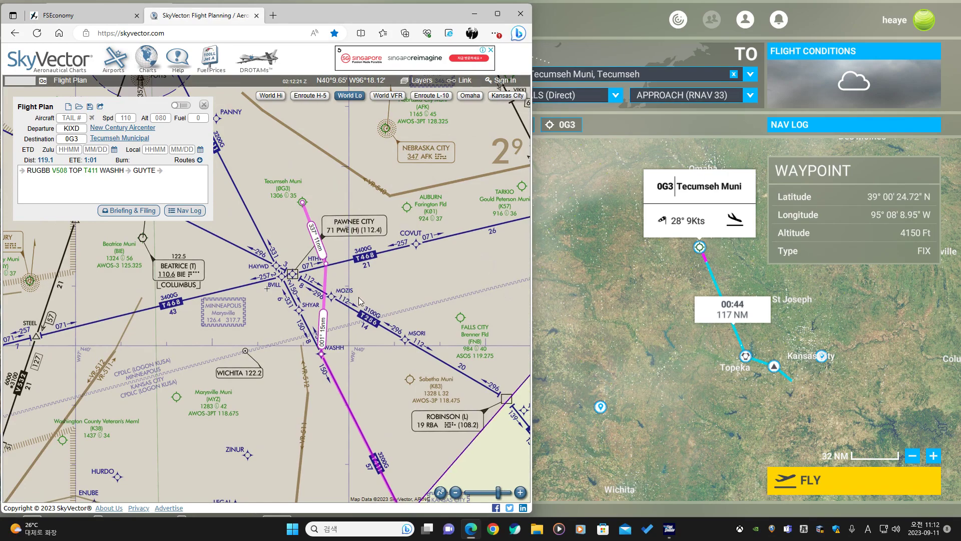
pyautogui.scroll(-3, 358, 300)
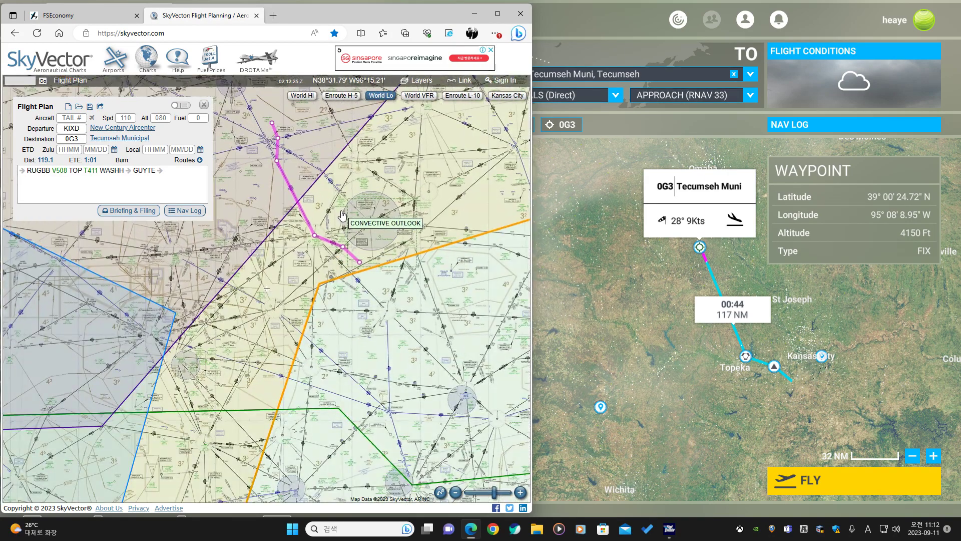
pyautogui.scroll(2, 343, 215)
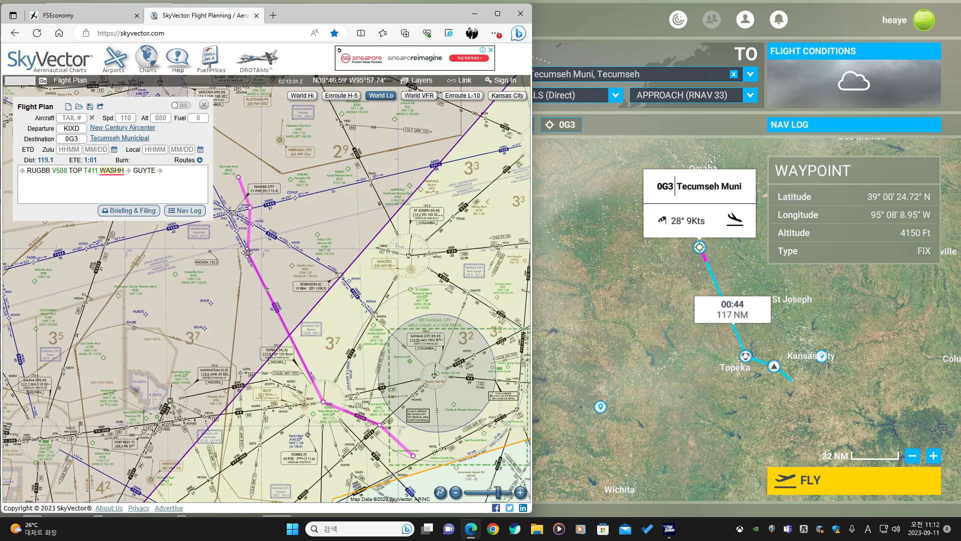
pyautogui.scroll(1, 247, 253)
pyautogui.scroll(-1, 244, 254)
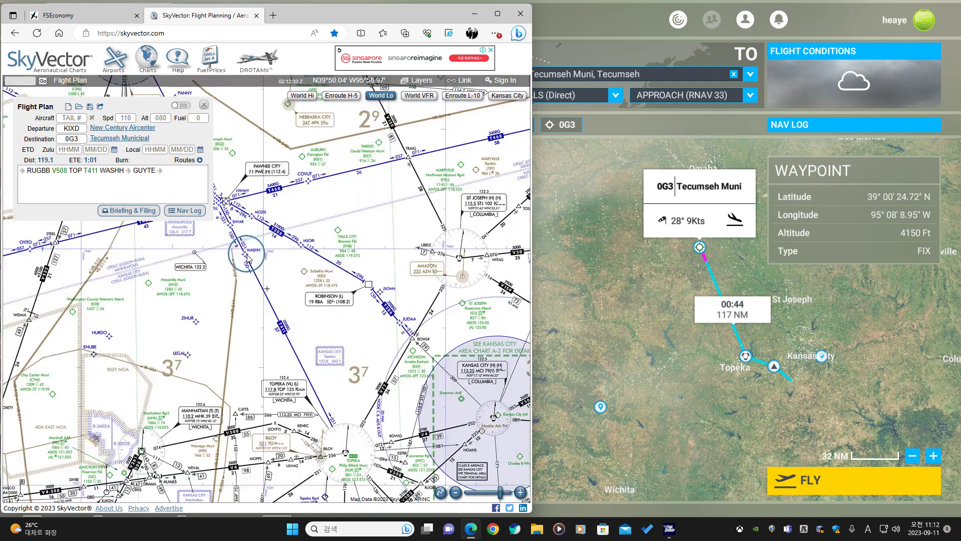
# Switch to the World Map, search for WASHH and add it to the flight plan.
pyautogui.click(635, 299)
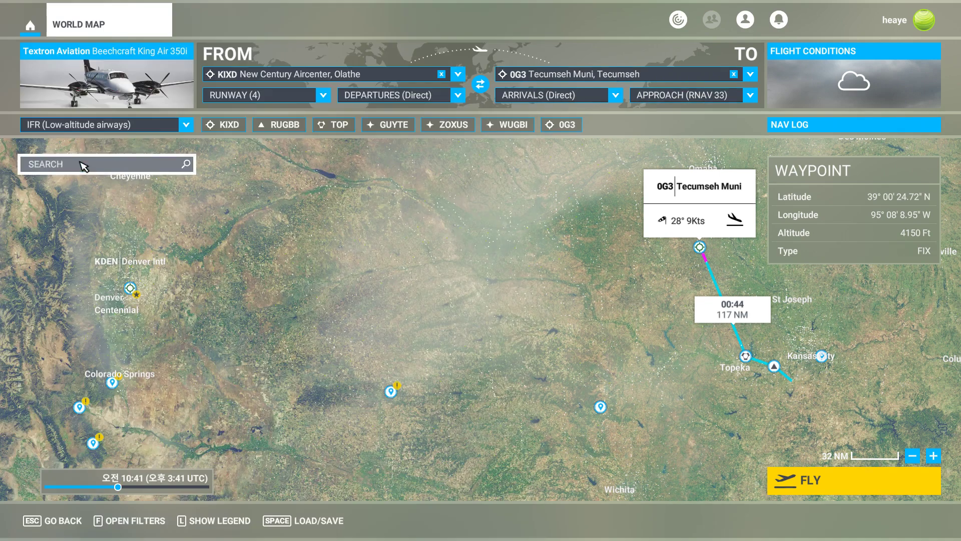
pyautogui.click(110, 165)
pyautogui.write('was')
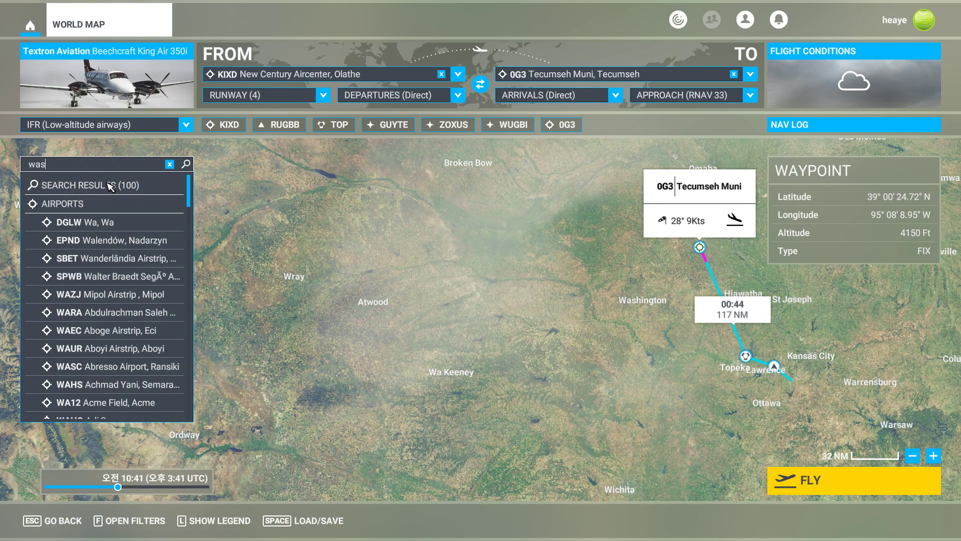
pyautogui.write('hh')
pyautogui.click(121, 228)
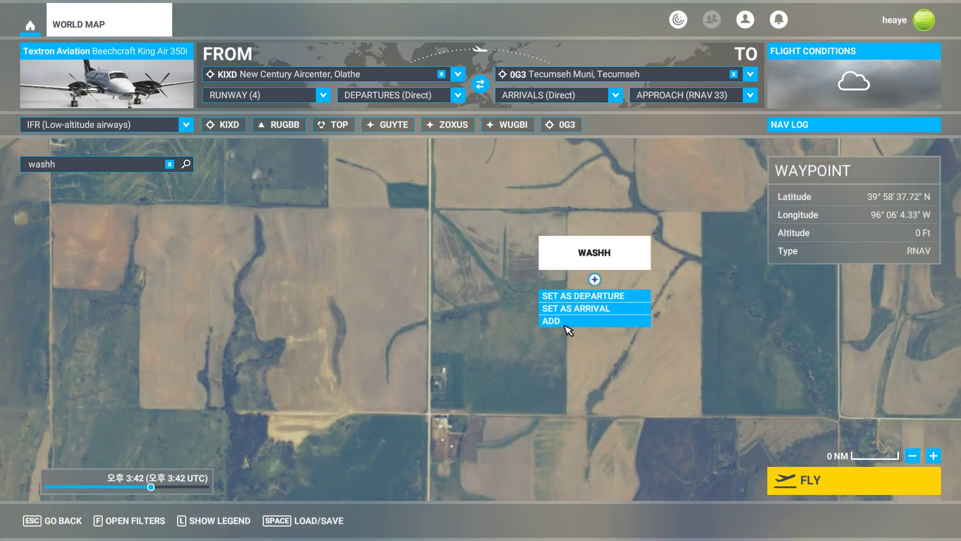
pyautogui.click(565, 323)
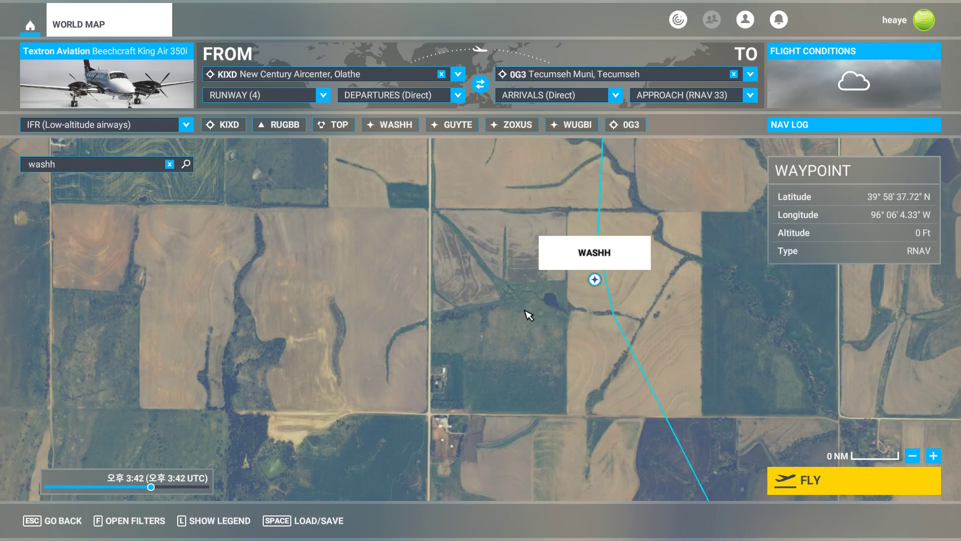
pyautogui.click(170, 164)
pyautogui.scroll(-10, 539, 329)
pyautogui.scroll(-5, 736, 316)
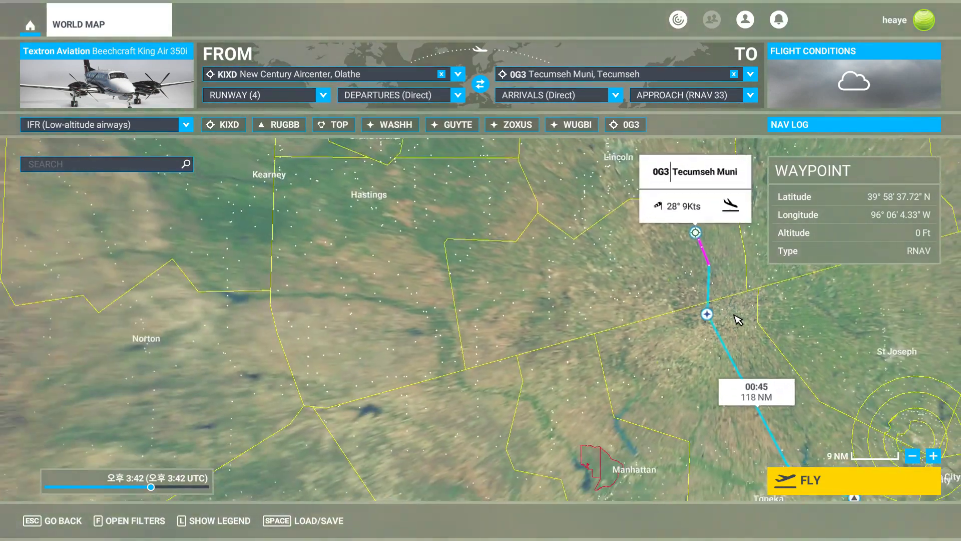
pyautogui.scroll(-2, 619, 296)
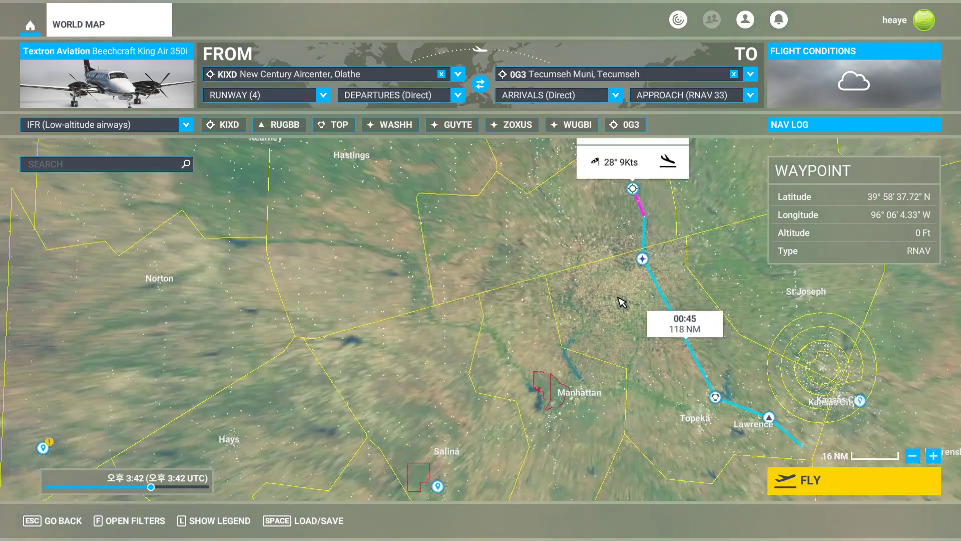
# Switch back to SkyVector and pan along the route from KIXD to 0G3 to review it.
pyautogui.hotkey('alt', 'Tab')
pyautogui.moveTo(340, 321); pyautogui.dragTo(363, 228)
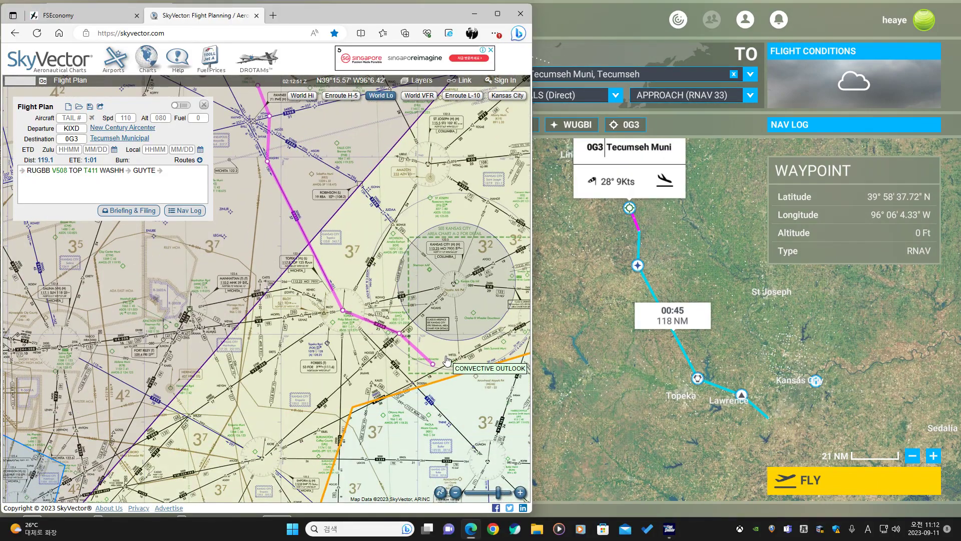
pyautogui.moveTo(377, 285); pyautogui.dragTo(307, 264)
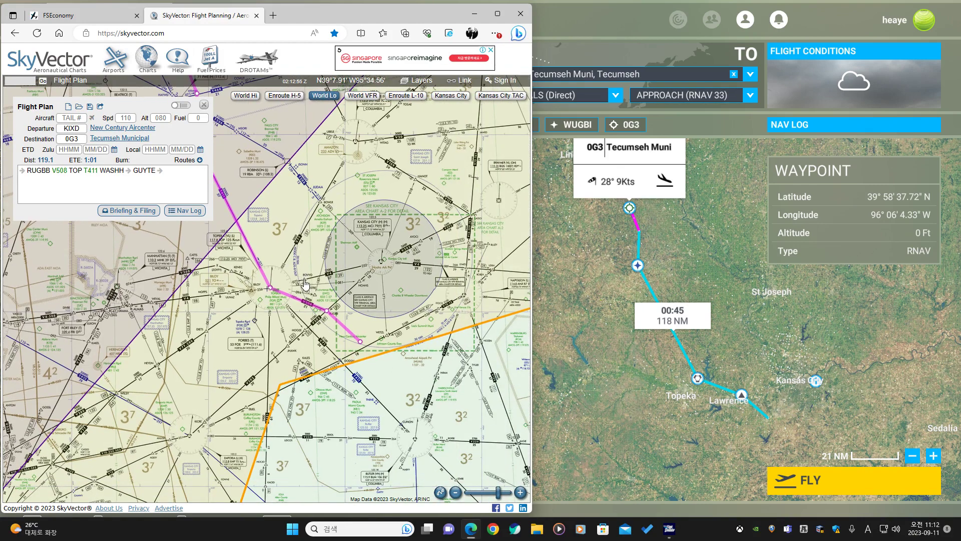
pyautogui.scroll(1, 305, 283)
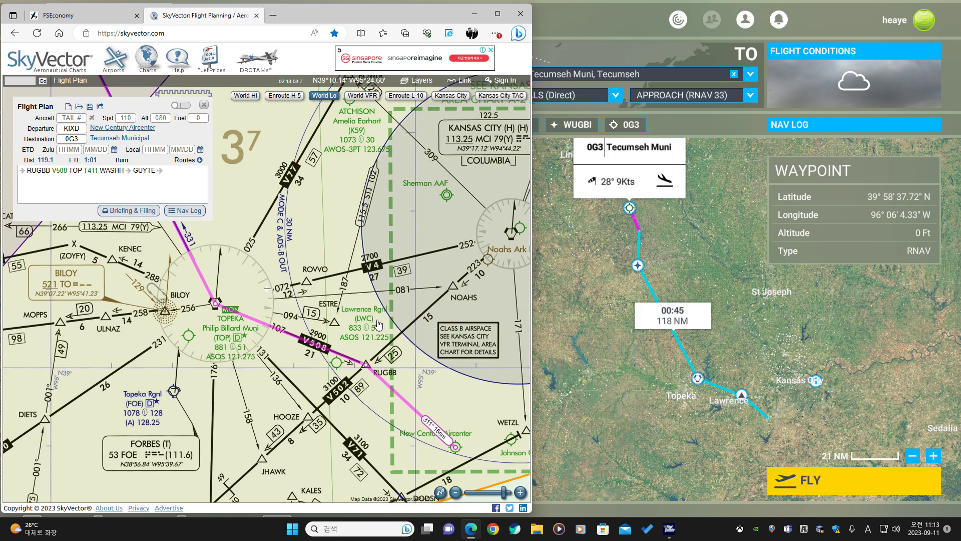
pyautogui.moveTo(380, 323); pyautogui.dragTo(335, 335)
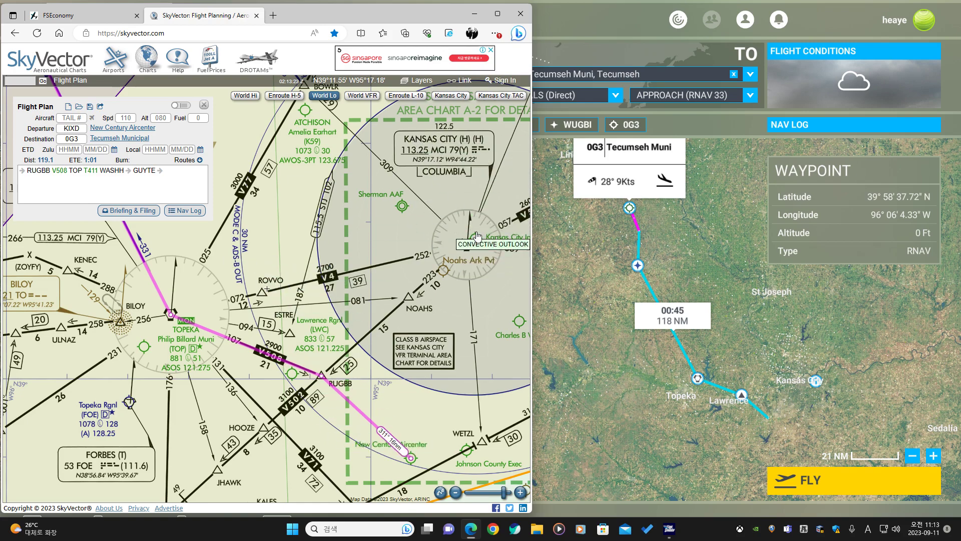
pyautogui.moveTo(471, 237); pyautogui.dragTo(385, 248)
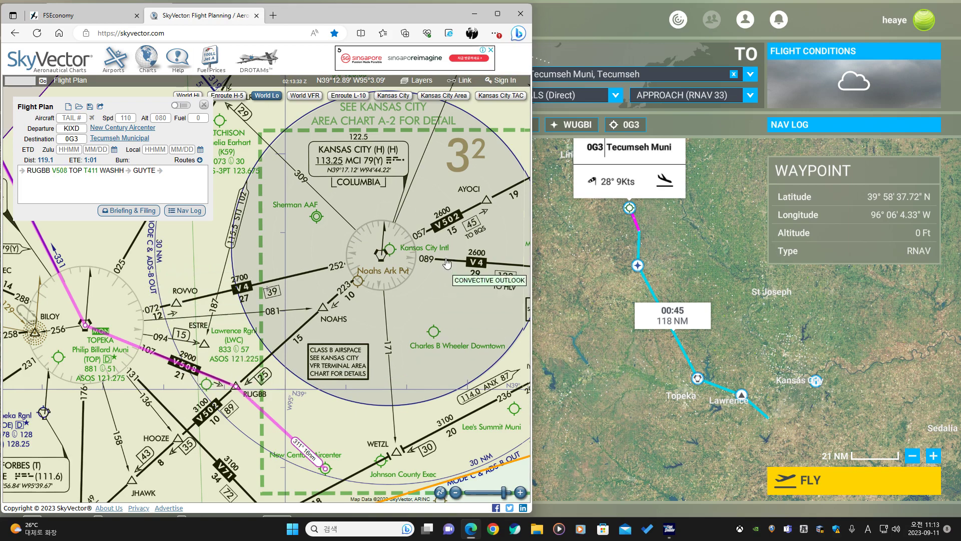
pyautogui.moveTo(333, 366); pyautogui.dragTo(427, 267)
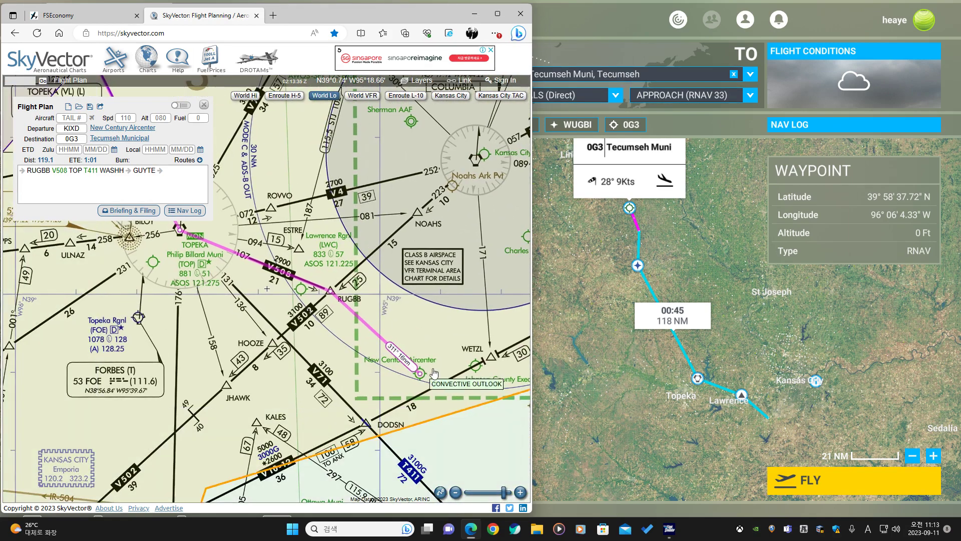
pyautogui.moveTo(448, 365); pyautogui.dragTo(416, 291)
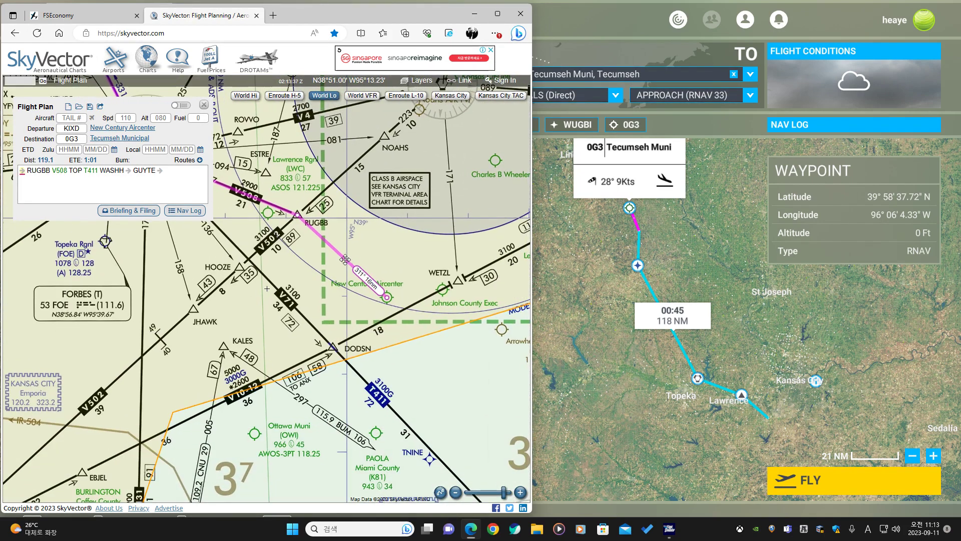
pyautogui.moveTo(288, 225); pyautogui.dragTo(480, 426)
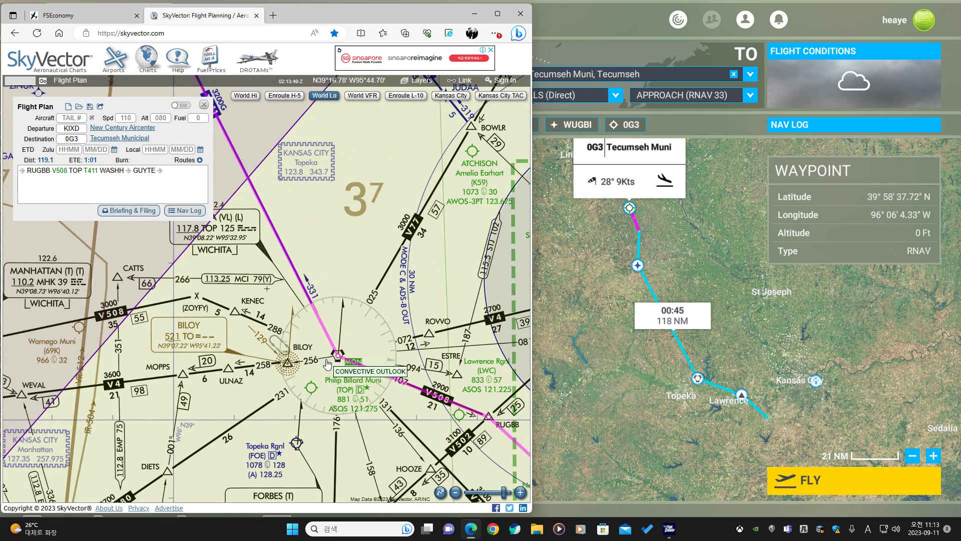
pyautogui.moveTo(246, 136); pyautogui.dragTo(372, 369)
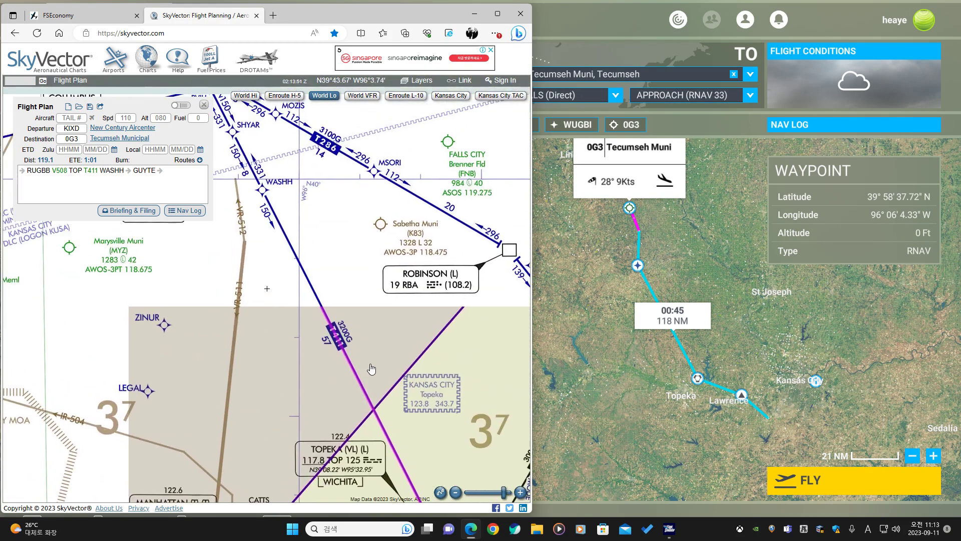
pyautogui.moveTo(278, 283); pyautogui.dragTo(418, 336)
pyautogui.moveTo(282, 408); pyautogui.dragTo(303, 197)
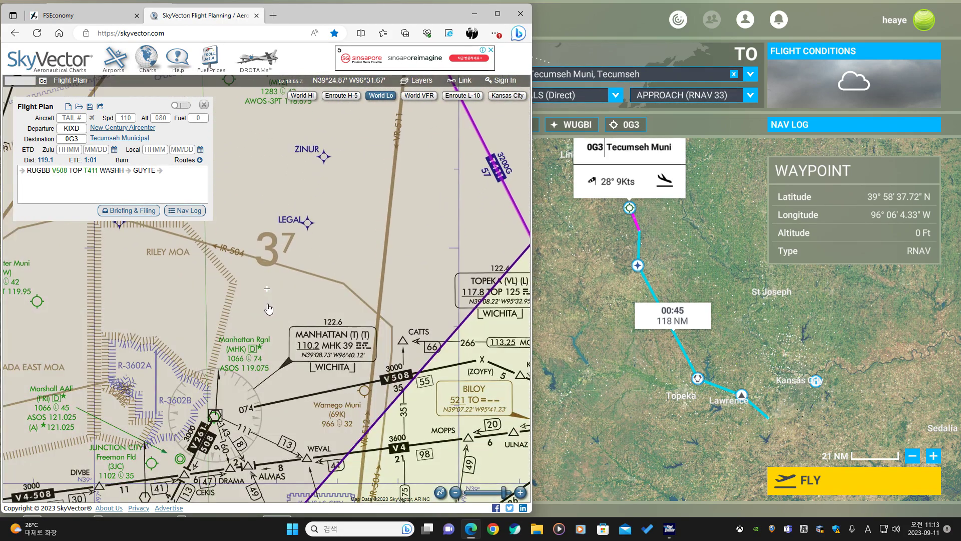
pyautogui.moveTo(290, 358); pyautogui.dragTo(261, 435)
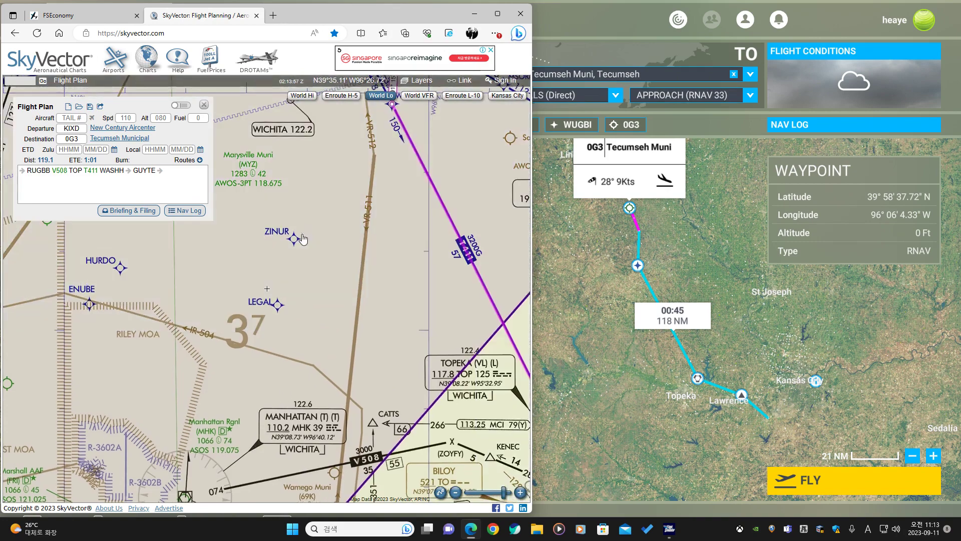
pyautogui.moveTo(327, 201); pyautogui.dragTo(318, 429)
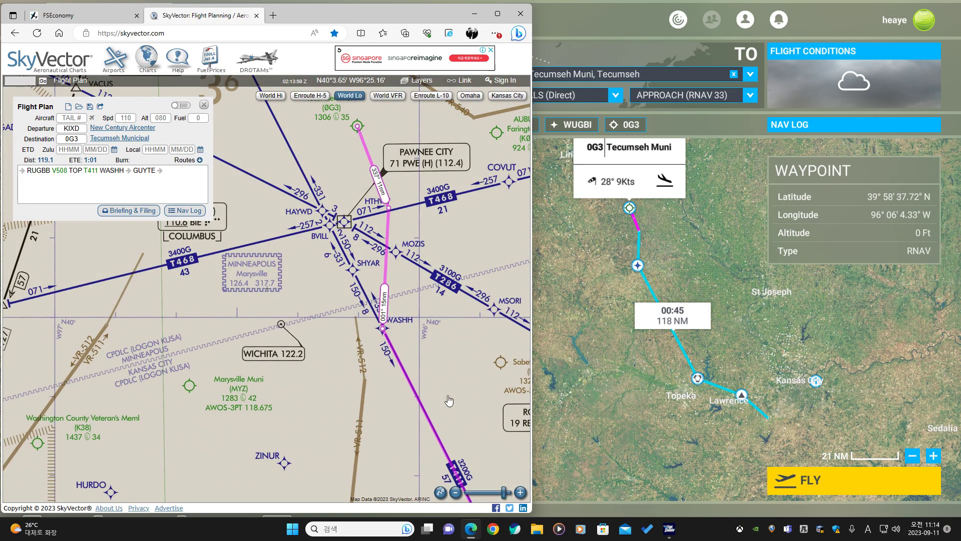
pyautogui.moveTo(410, 366); pyautogui.dragTo(324, 290)
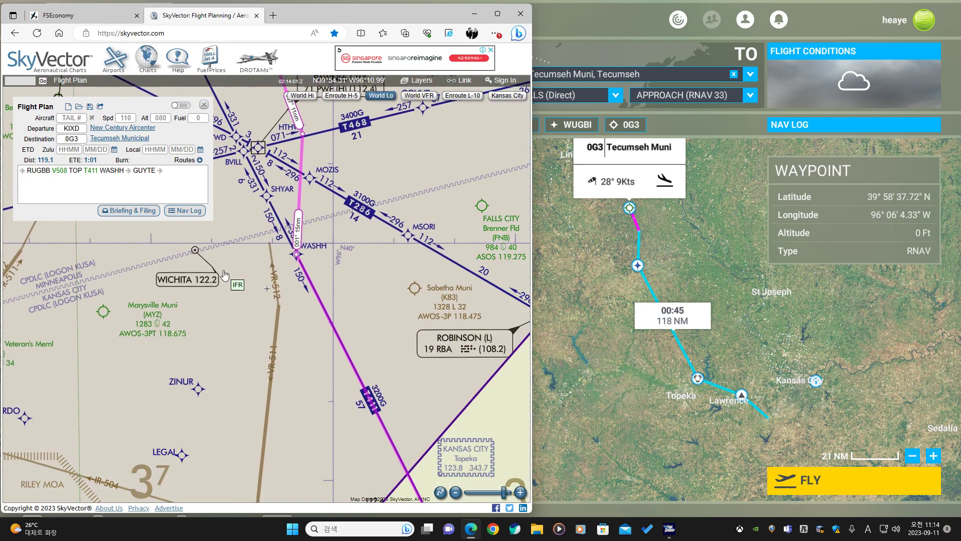
pyautogui.moveTo(296, 254); pyautogui.dragTo(326, 392)
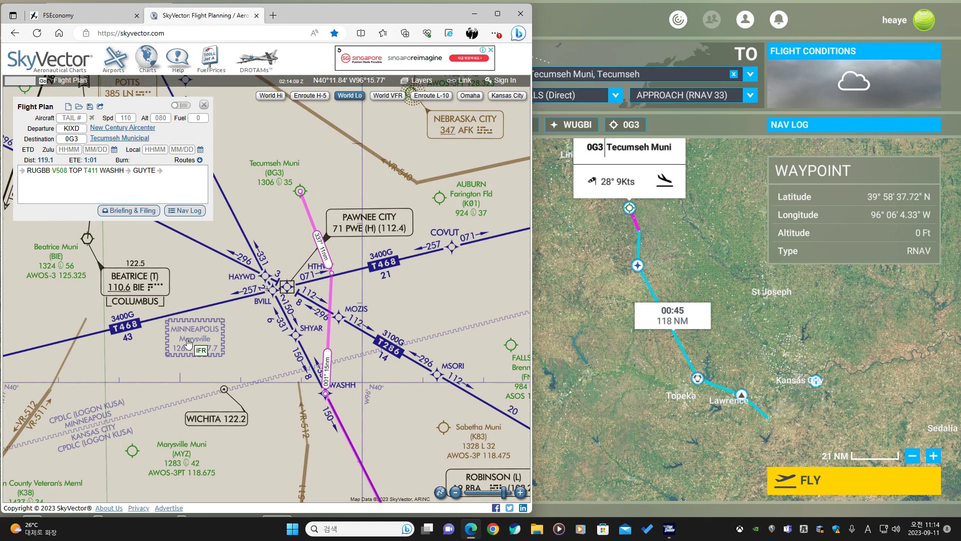
pyautogui.scroll(1, 191, 346)
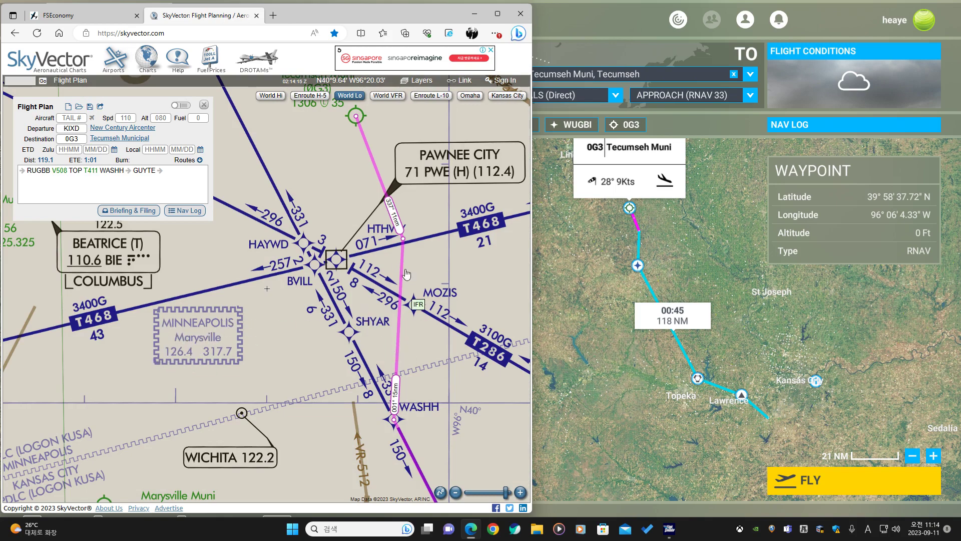
pyautogui.moveTo(346, 151); pyautogui.dragTo(346, 331)
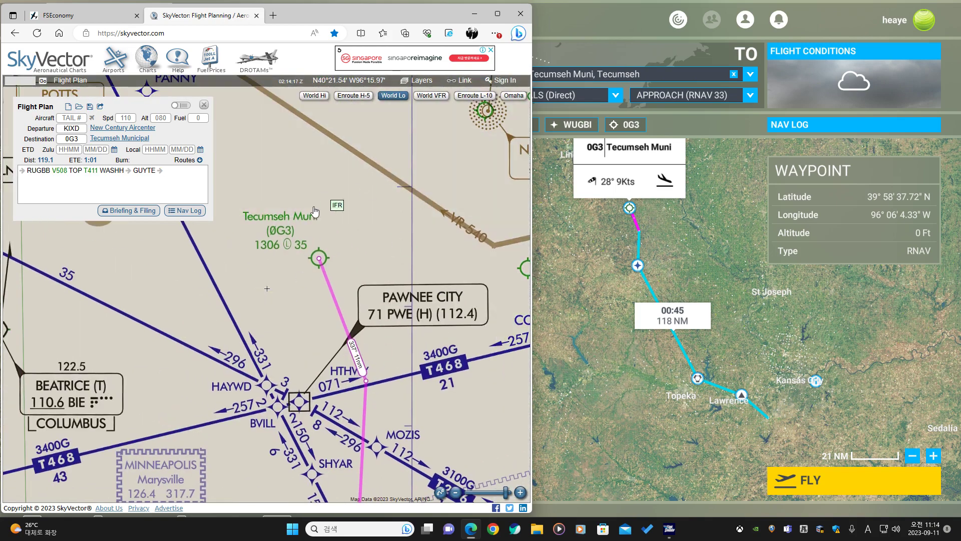
pyautogui.scroll(-2, 376, 316)
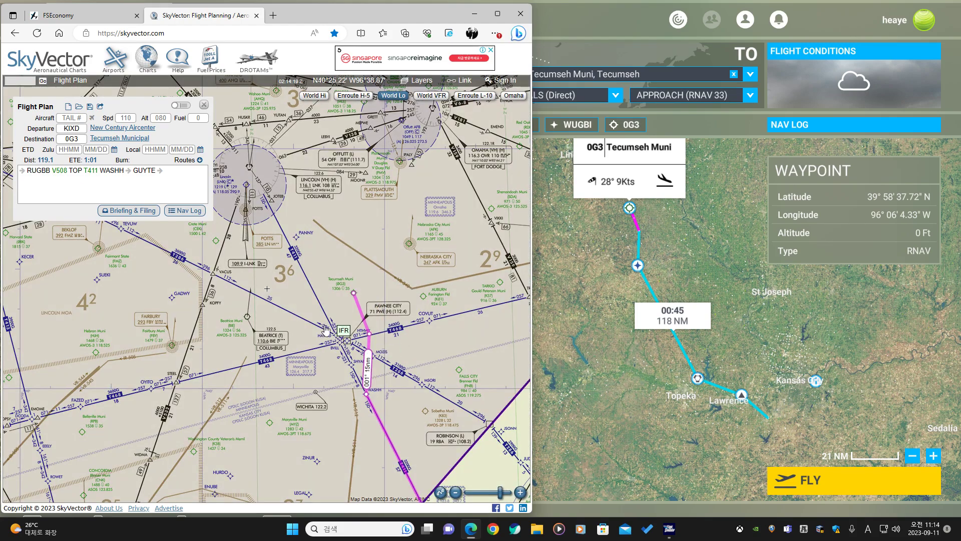
pyautogui.scroll(-2, 411, 364)
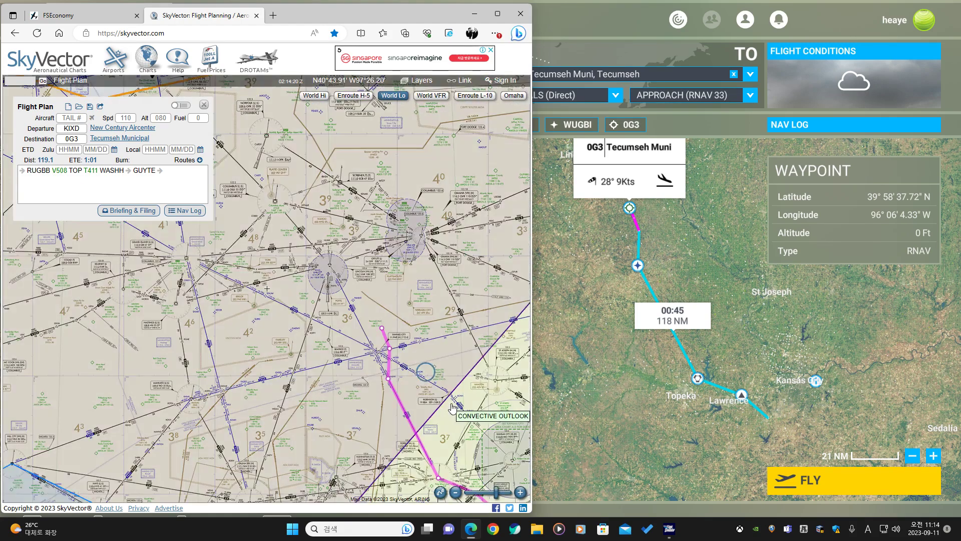
pyautogui.moveTo(452, 408); pyautogui.dragTo(217, 331)
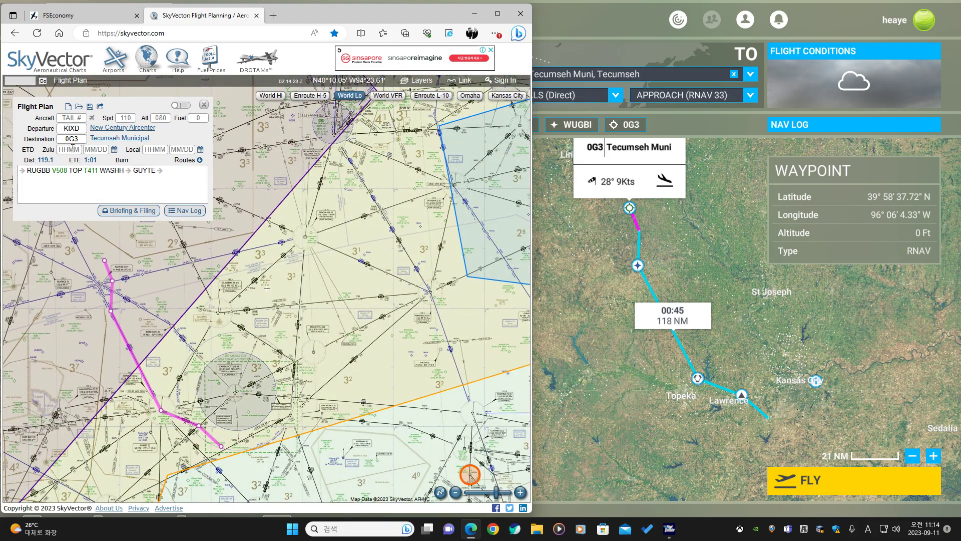
# Return to the SkyVector tab and start a new, empty flight plan.
pyautogui.click(104, 11)
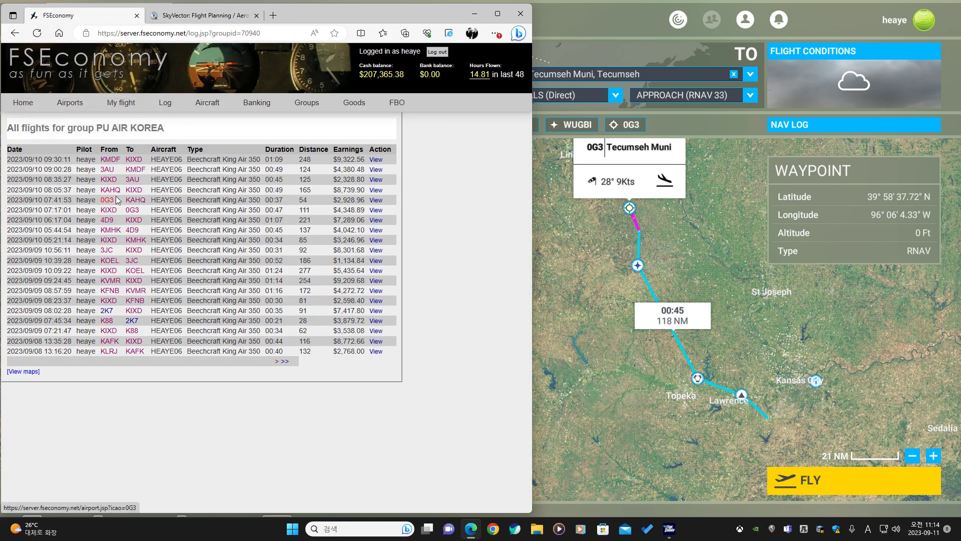
pyautogui.click(202, 16)
pyautogui.click(67, 108)
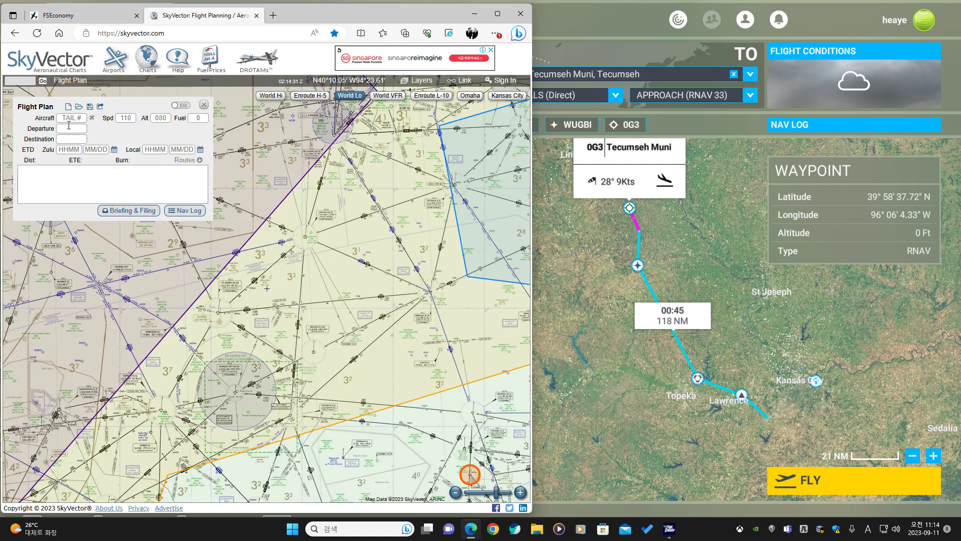
# Enter 0G3 as the departure and KAHQ as the destination in the new flight plan.
pyautogui.click(68, 129)
pyautogui.write('0G3')
pyautogui.click(80, 139)
pyautogui.write('KAHQ')
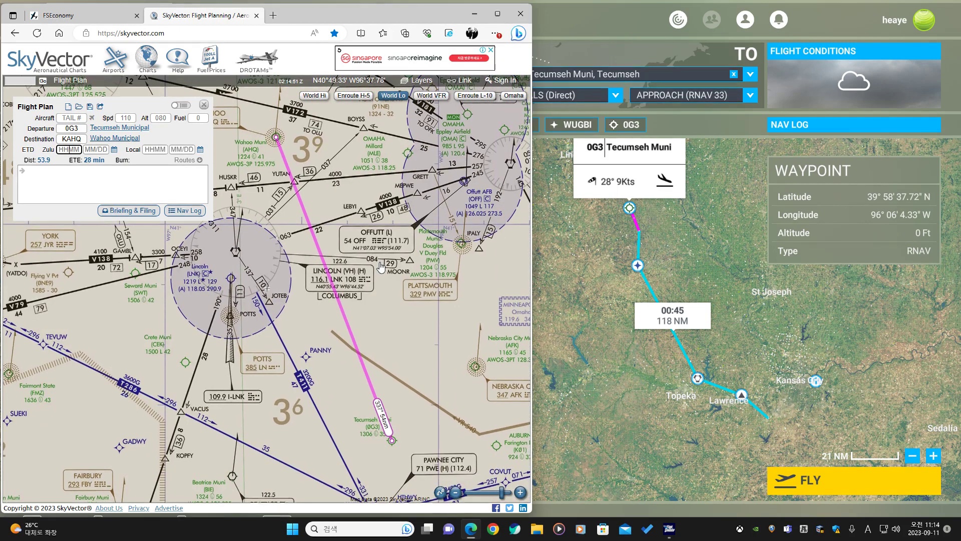
pyautogui.moveTo(381, 265); pyautogui.dragTo(406, 307)
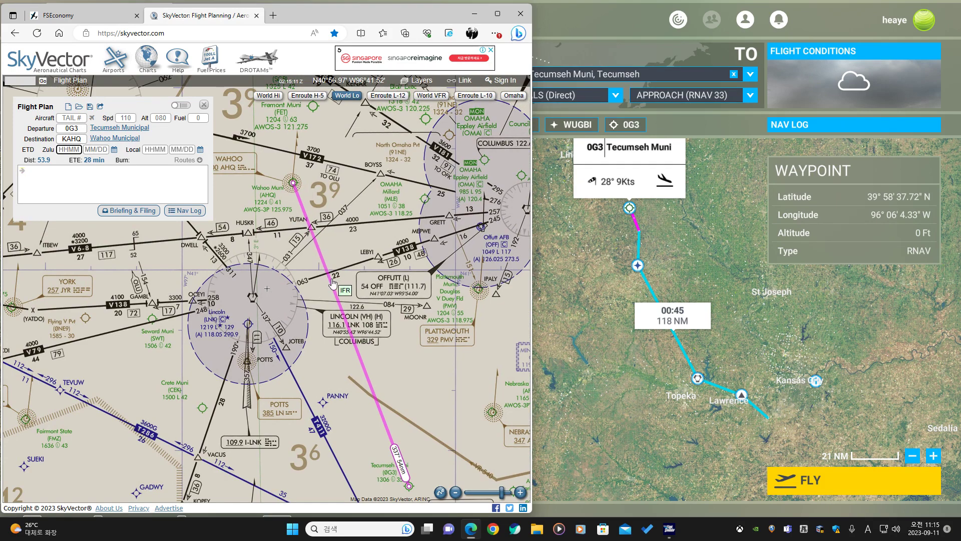
# Turn on the MRMS weather radar overlay to check weather along the 0G3–KAHQ route, then turn it off again.
pyautogui.click(422, 82)
pyautogui.click(389, 193)
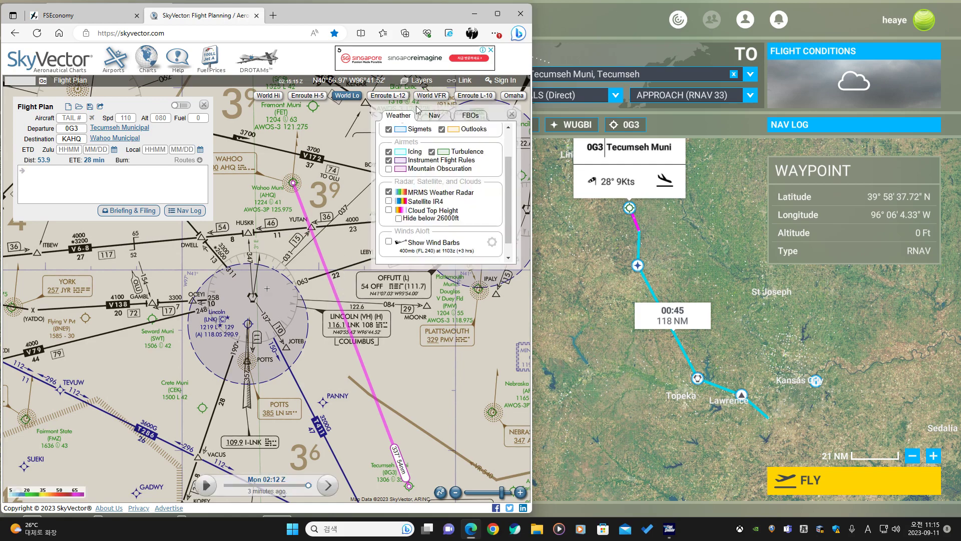
pyautogui.click(420, 82)
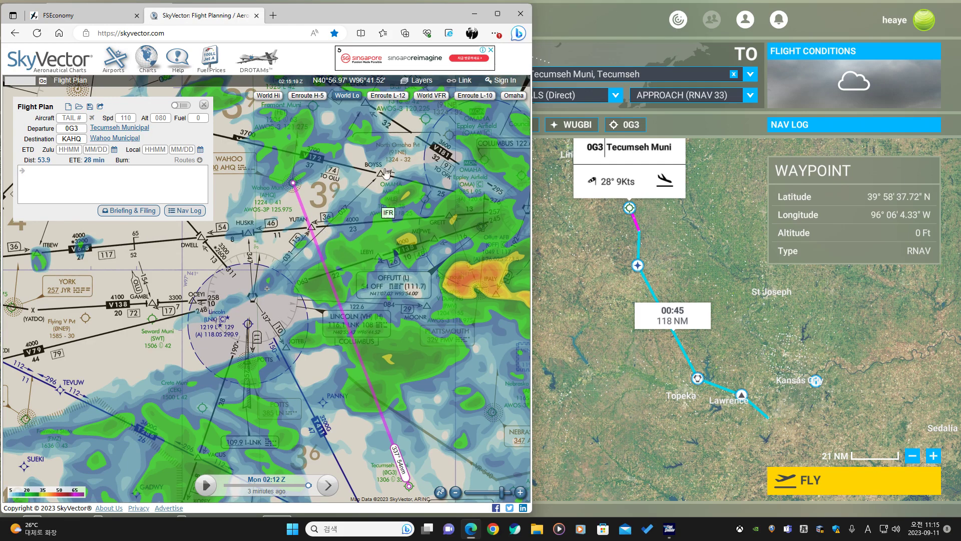
pyautogui.scroll(1, 348, 288)
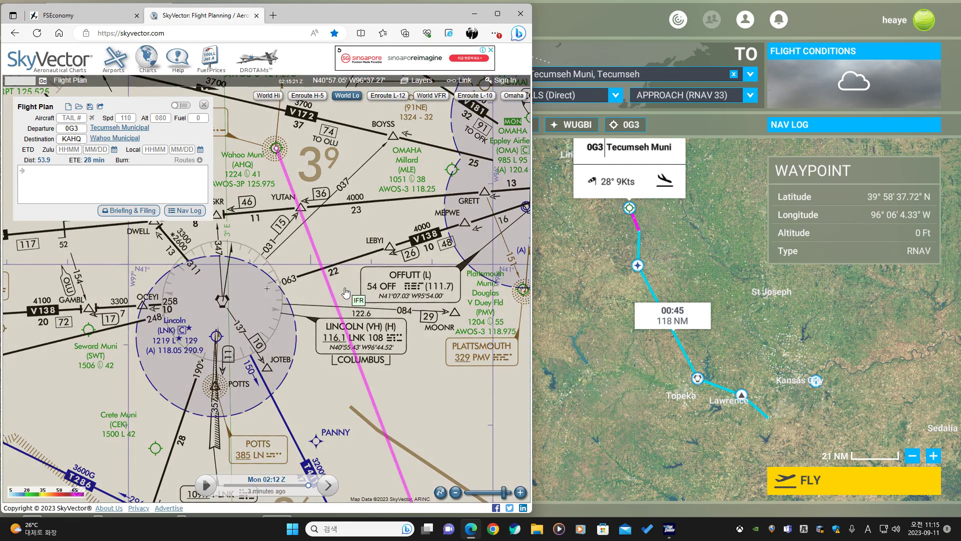
pyautogui.moveTo(350, 286); pyautogui.dragTo(333, 320)
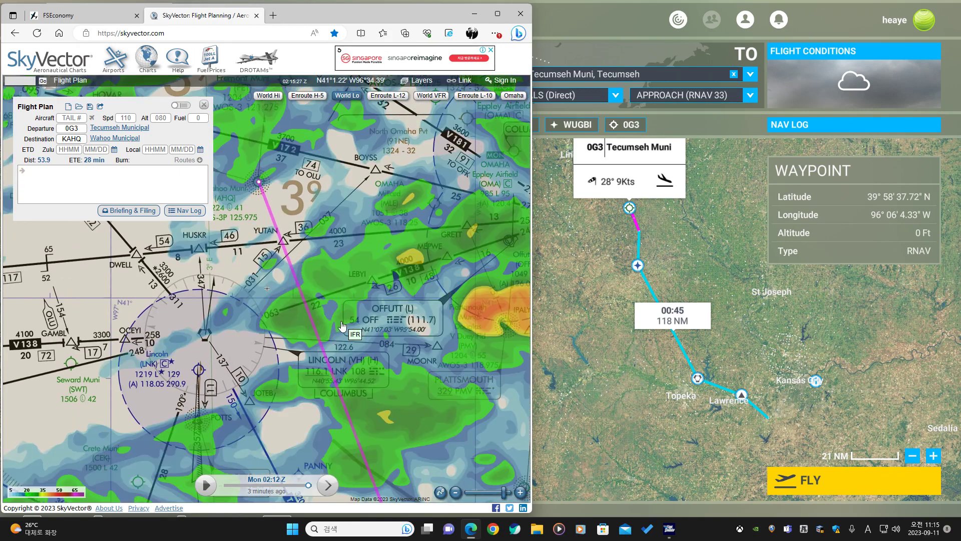
pyautogui.click(421, 80)
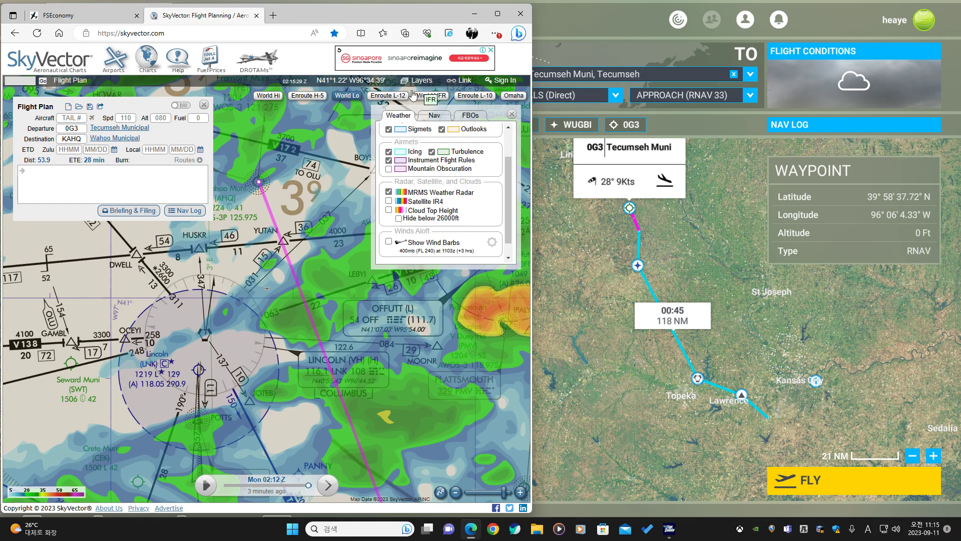
pyautogui.click(389, 192)
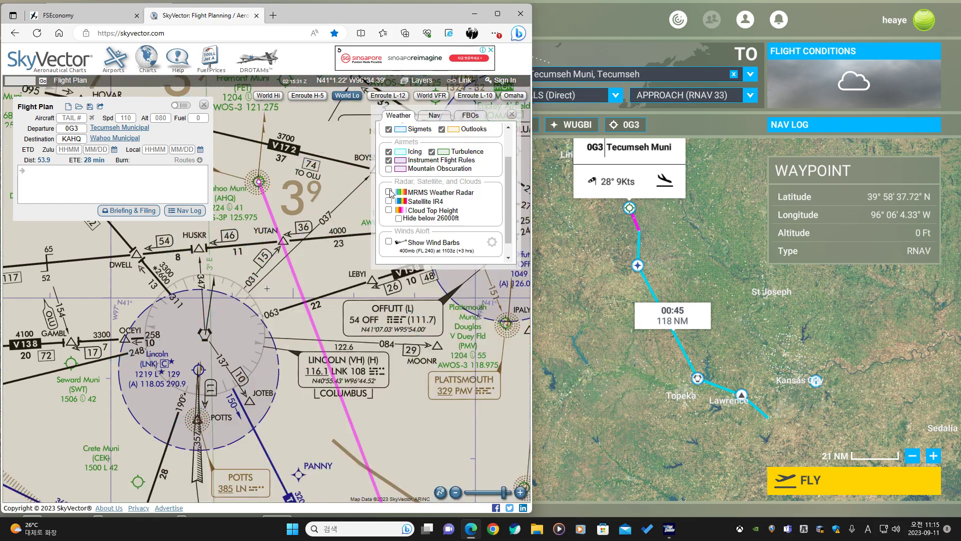
# Open the RNAV (GPS) RWY 20 approach plate for Wahoo Municipal (KAHQ) and compare it with the chart.
pyautogui.click(353, 96)
pyautogui.click(411, 84)
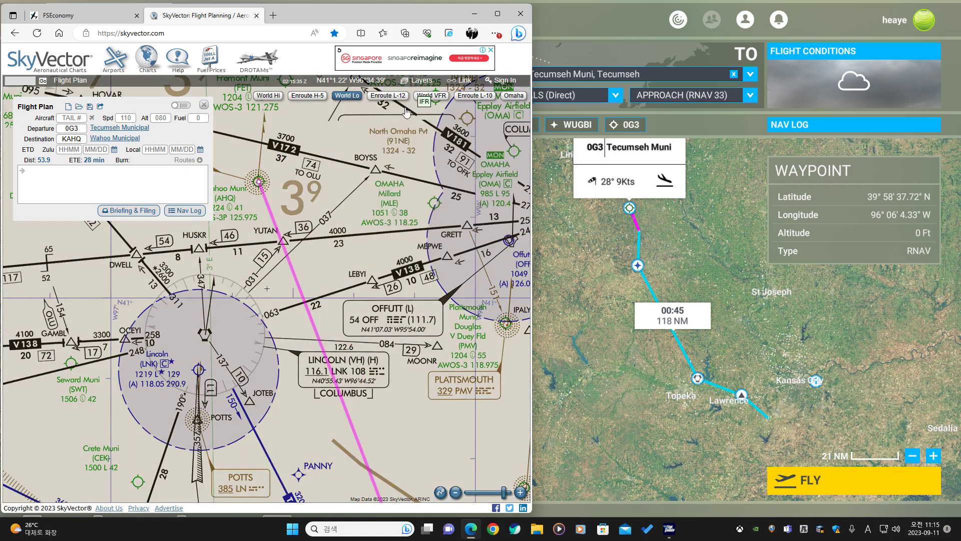
pyautogui.moveTo(400, 296); pyautogui.dragTo(437, 274)
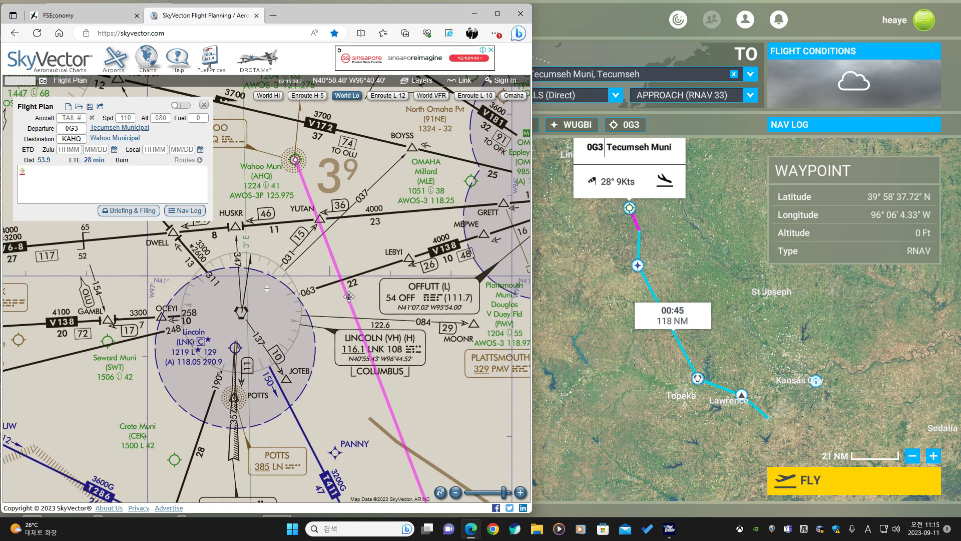
pyautogui.moveTo(115, 139)
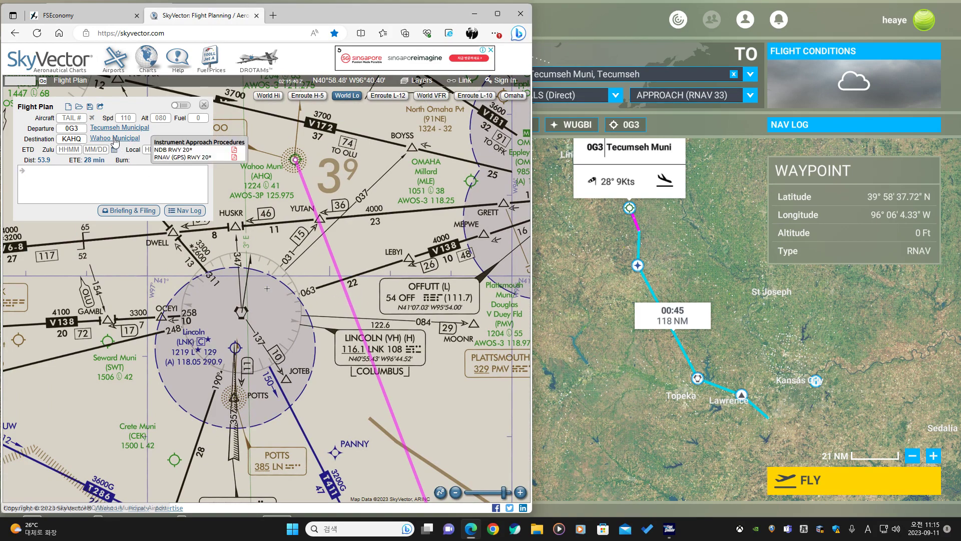
pyautogui.click(183, 158)
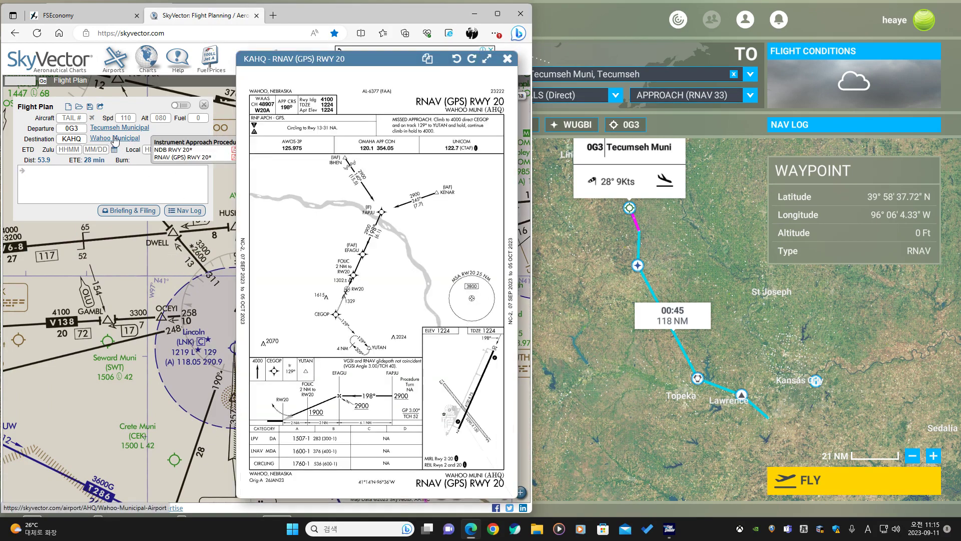
pyautogui.moveTo(185, 239); pyautogui.dragTo(58, 359)
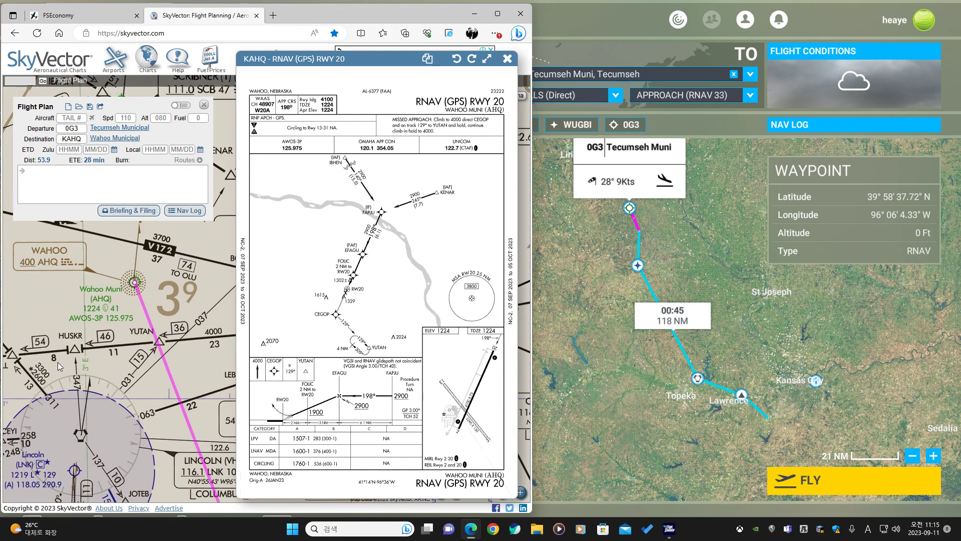
pyautogui.scroll(-2, 60, 367)
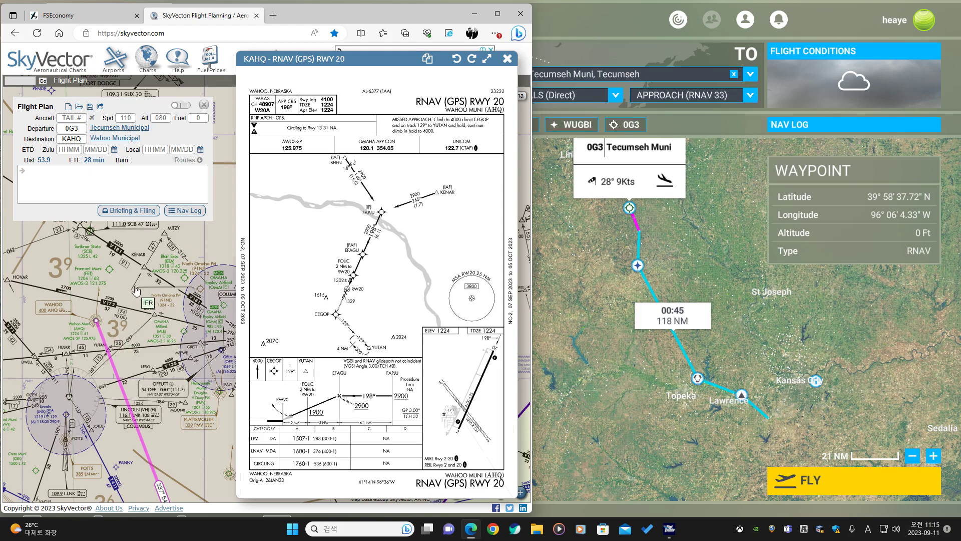
pyautogui.moveTo(135, 289); pyautogui.dragTo(125, 312)
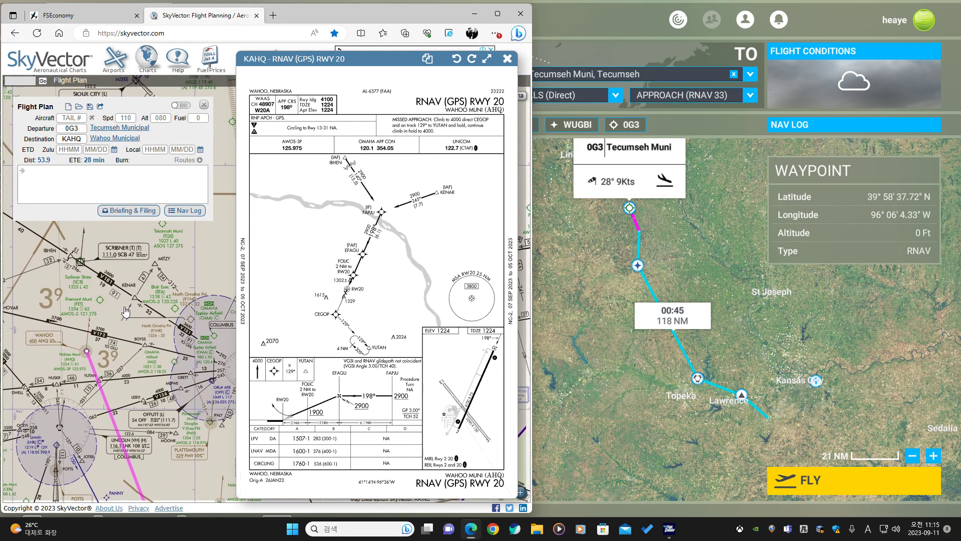
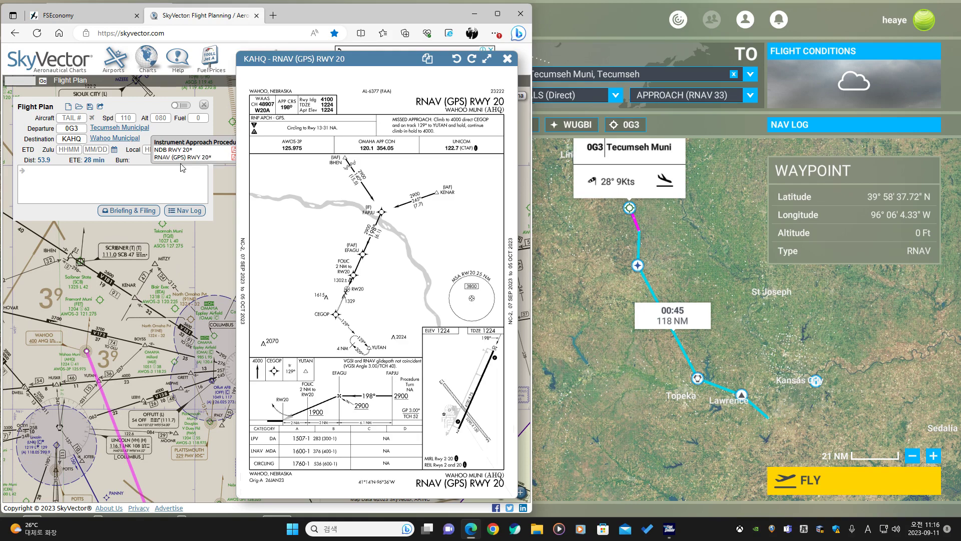
# Enter KENAR and FAPJU as the route waypoints in the flight plan, following the approach plate.
pyautogui.moveTo(133, 335); pyautogui.dragTo(113, 294)
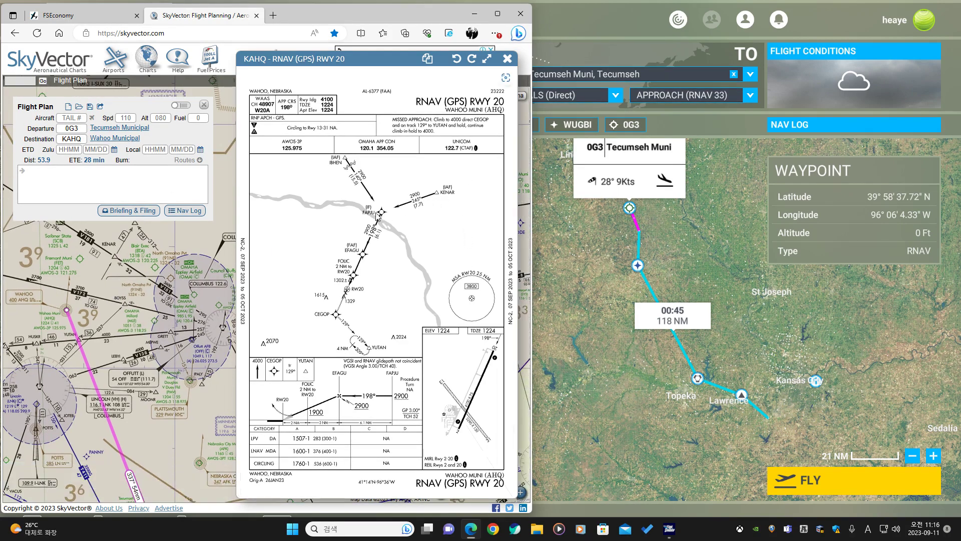
pyautogui.scroll(2, 369, 213)
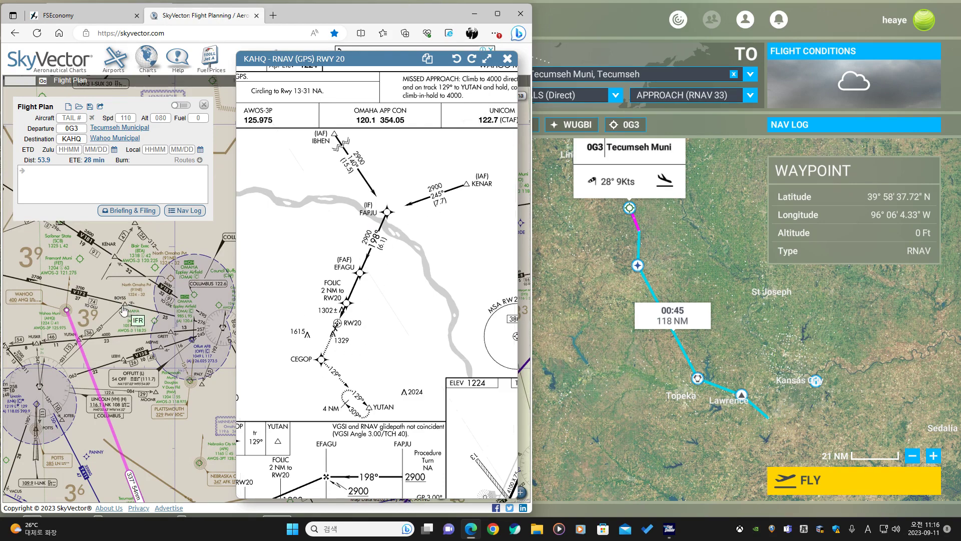
pyautogui.click(110, 174)
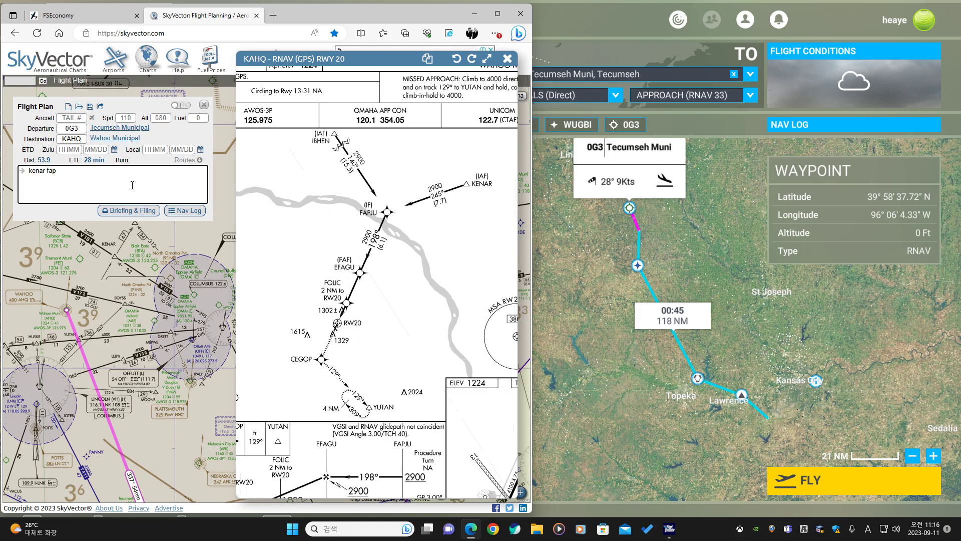
pyautogui.press('Return')
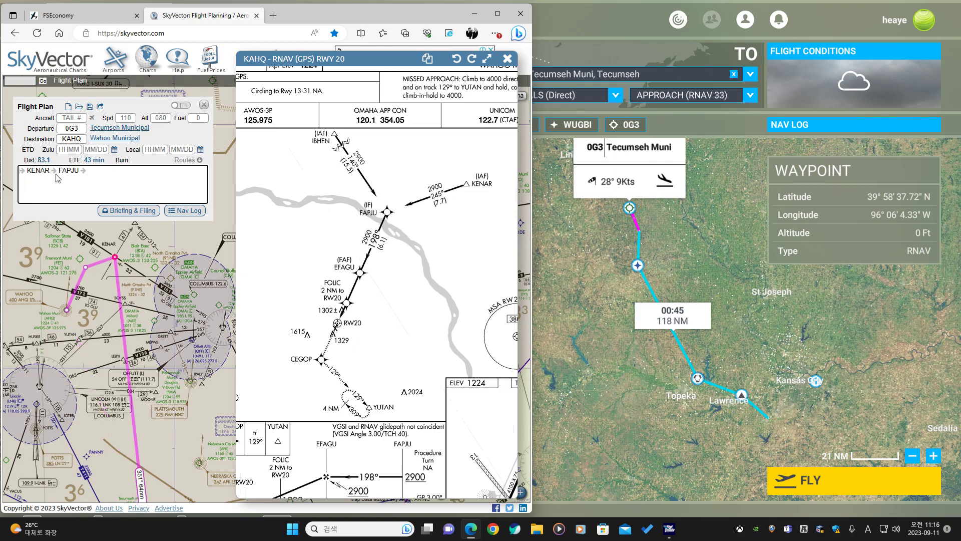
# Drag the route line onto the Omaha VOR to add OVR and airway V181 before KENAR.
pyautogui.moveTo(105, 329); pyautogui.dragTo(107, 302)
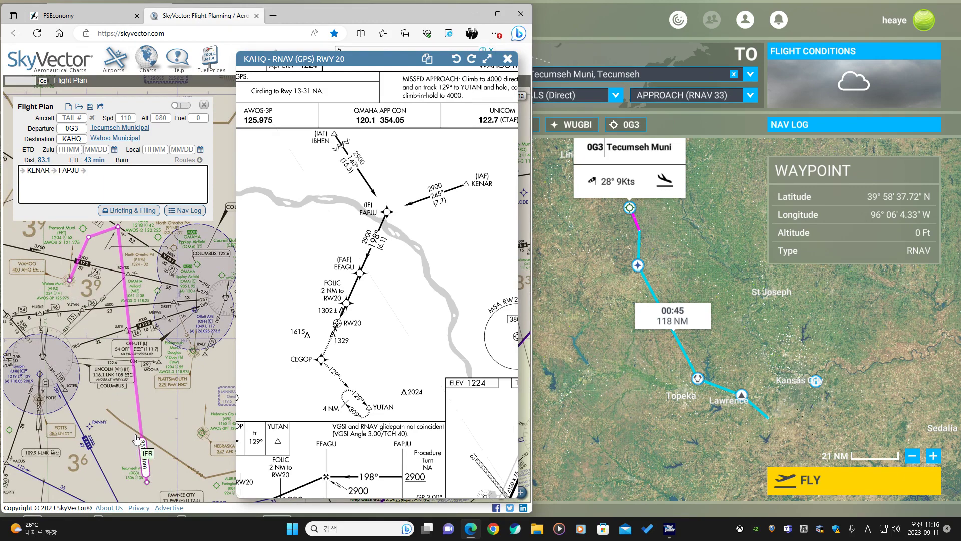
pyautogui.moveTo(157, 332); pyautogui.dragTo(112, 345)
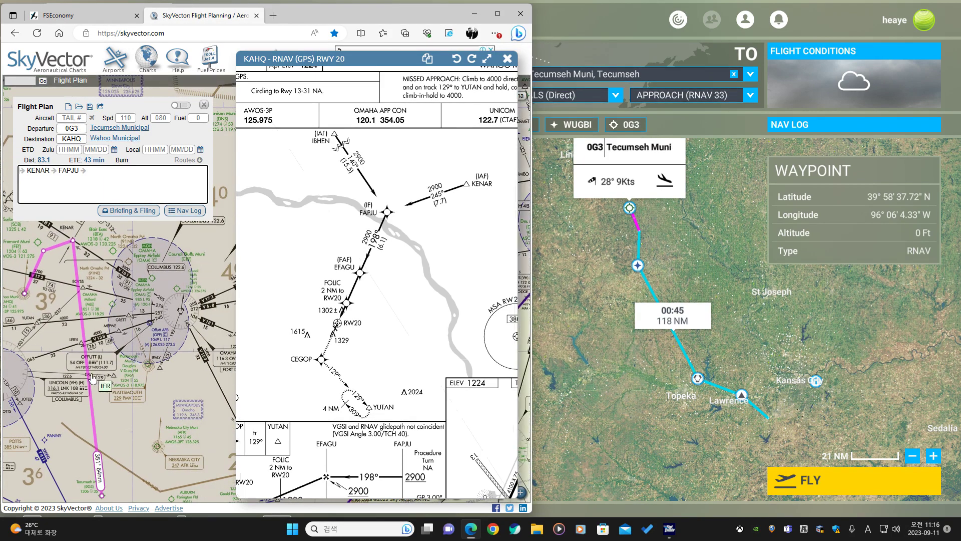
pyautogui.moveTo(90, 379); pyautogui.dragTo(181, 312)
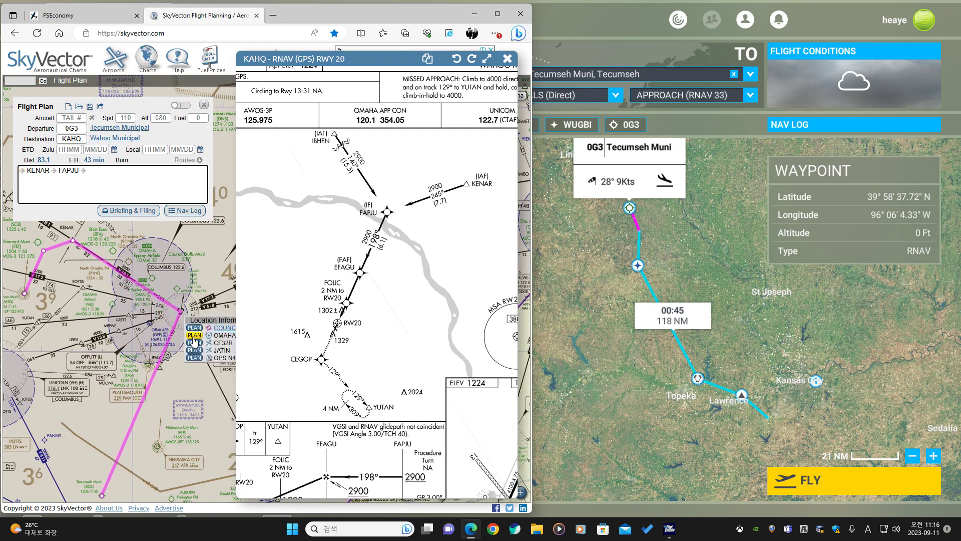
pyautogui.click(194, 335)
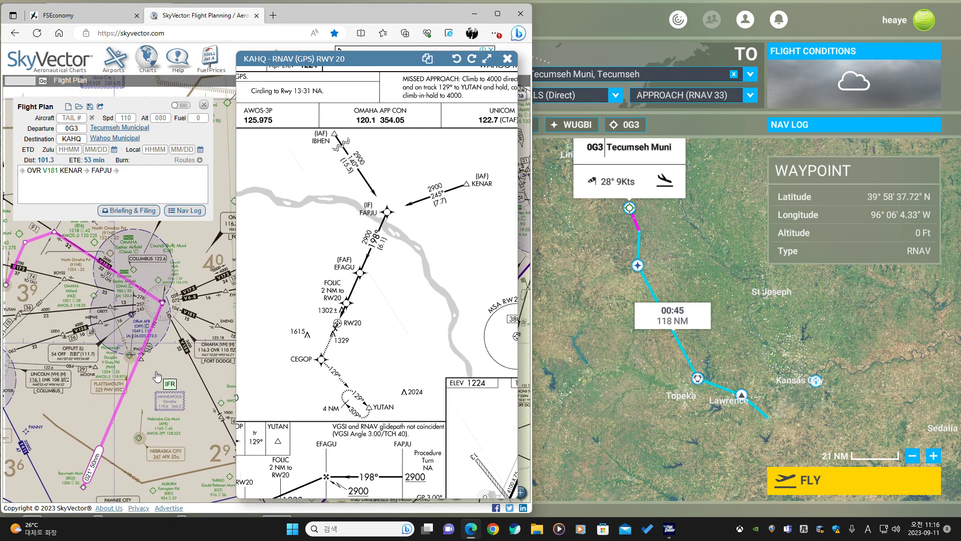
# Zoom in and examine the route around the Omaha VOR and Offutt AFB on the chart.
pyautogui.scroll(2, 150, 356)
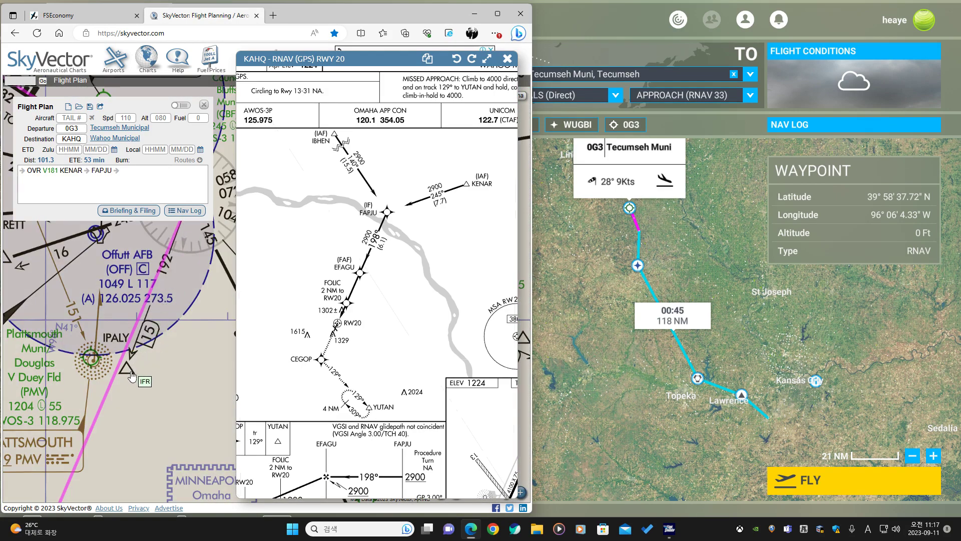
pyautogui.moveTo(146, 288); pyautogui.dragTo(178, 353)
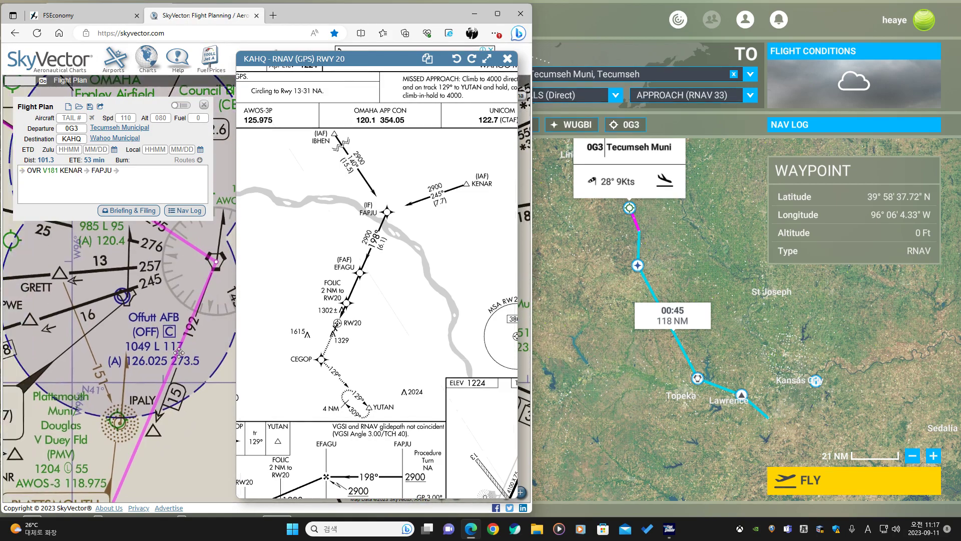
pyautogui.moveTo(149, 320); pyautogui.dragTo(161, 398)
pyautogui.scroll(-1, 160, 398)
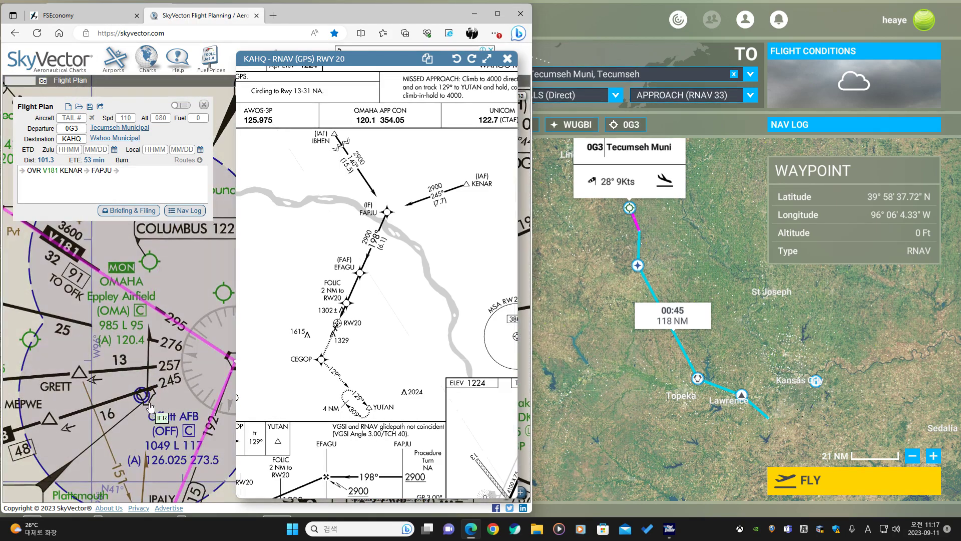
pyautogui.scroll(-2, 151, 397)
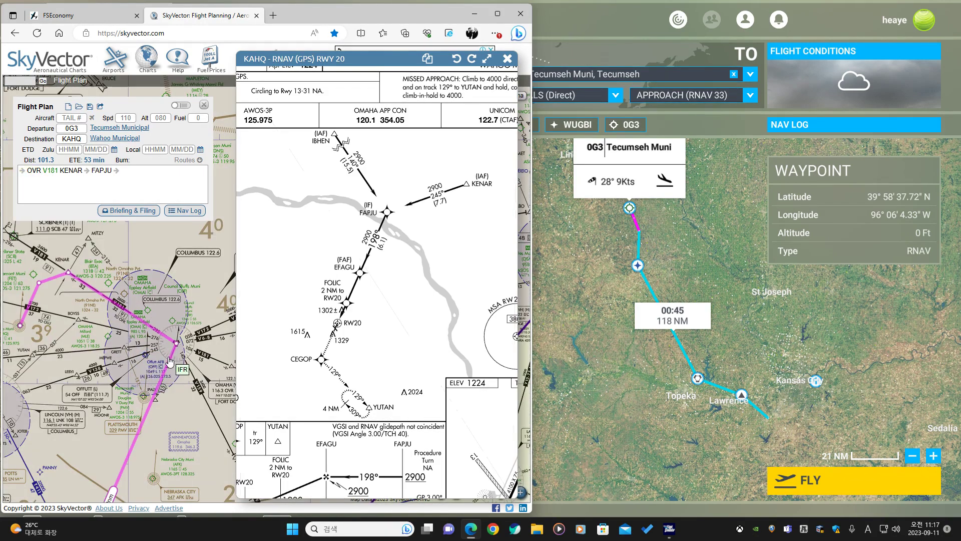
pyautogui.moveTo(148, 370); pyautogui.dragTo(159, 335)
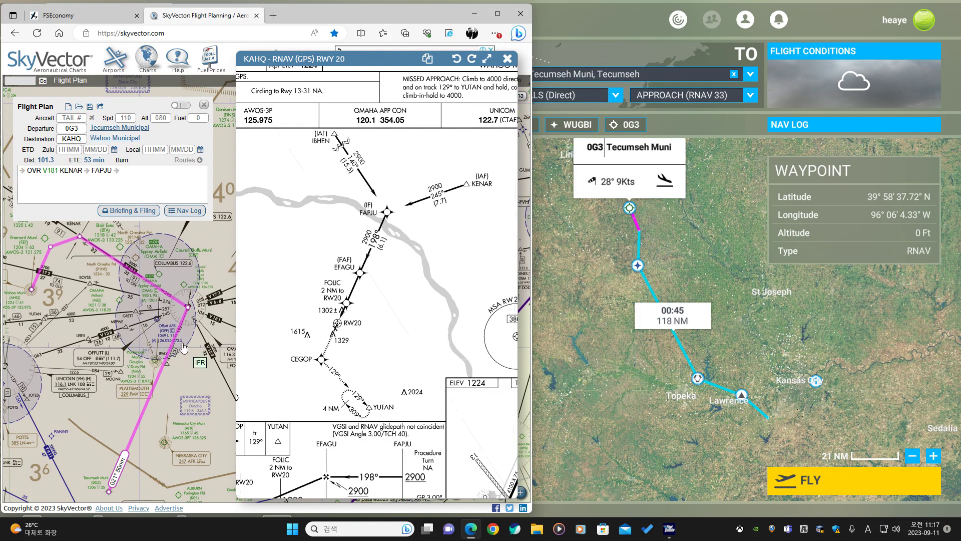
pyautogui.scroll(1, 173, 321)
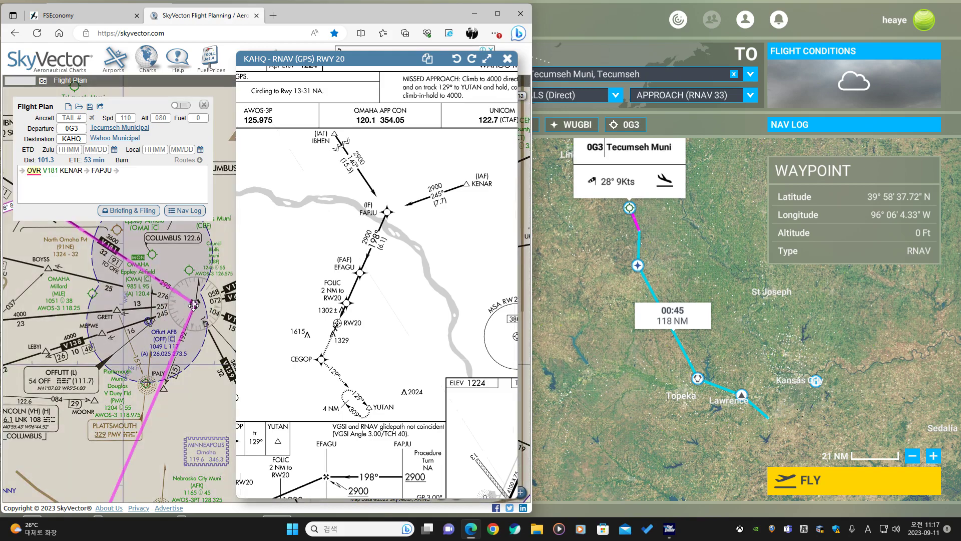
# Try moving the Omaha route waypoint to a nearby GPS position.
pyautogui.moveTo(193, 305)
pyautogui.mouseDown()
pyautogui.moveTo(172, 298)
pyautogui.moveTo(183, 296)
pyautogui.mouseUp()
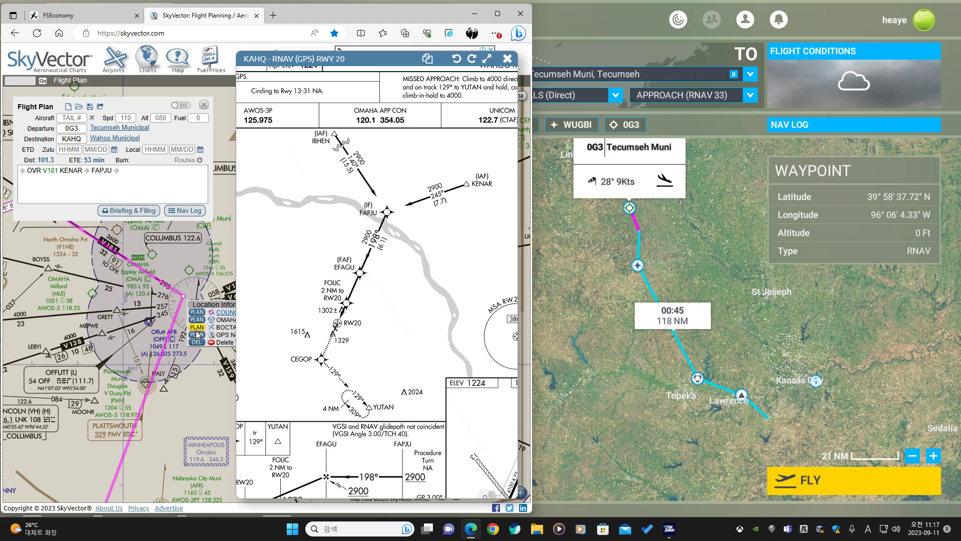
pyautogui.click(197, 337)
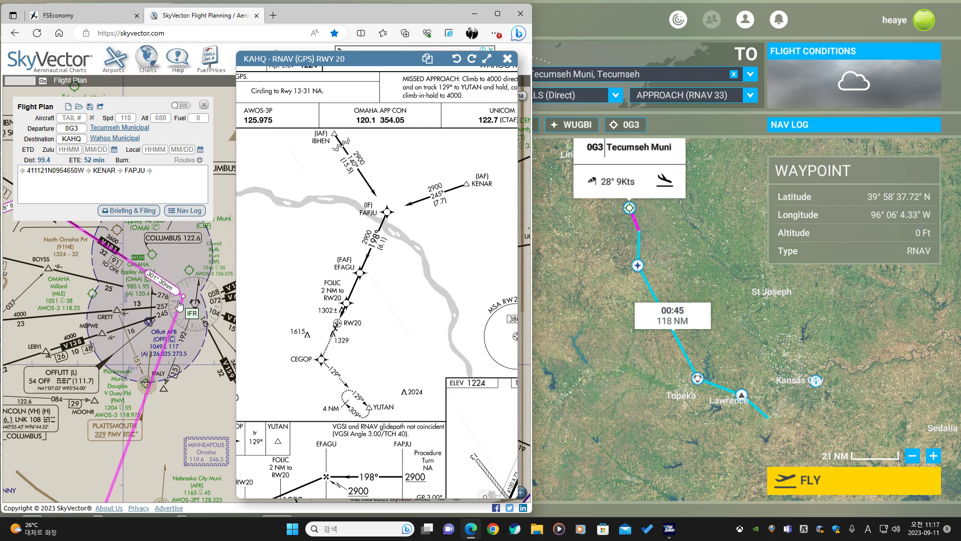
pyautogui.moveTo(182, 296); pyautogui.dragTo(168, 286)
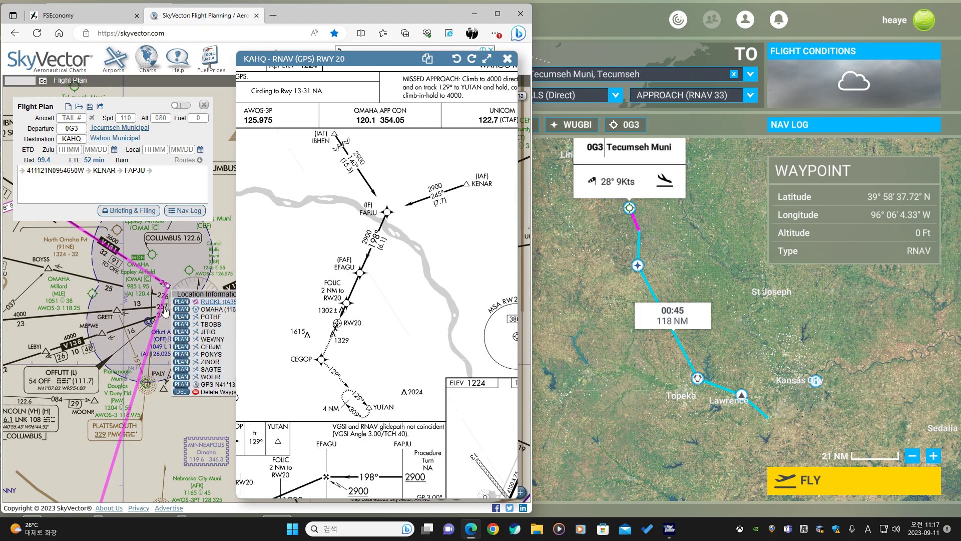
pyautogui.click(133, 297)
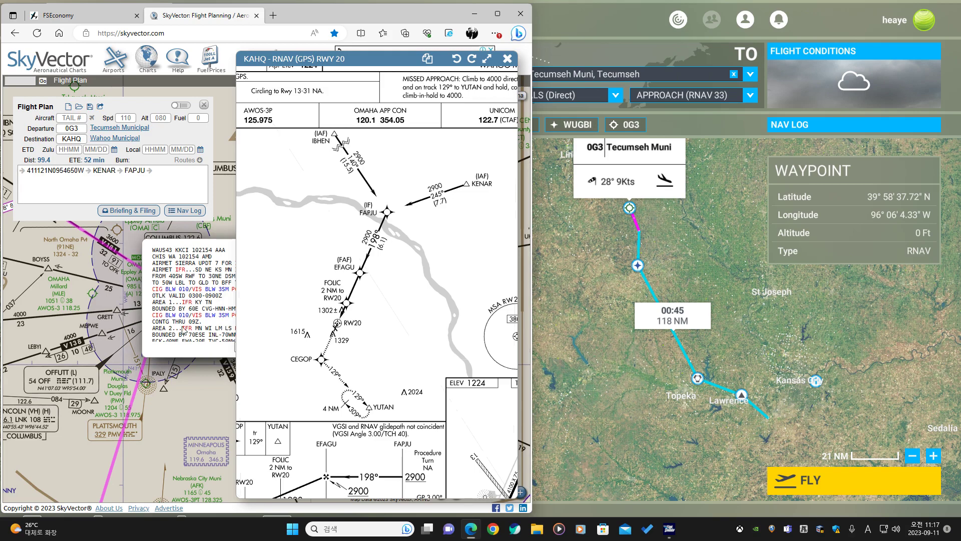
pyautogui.click(235, 350)
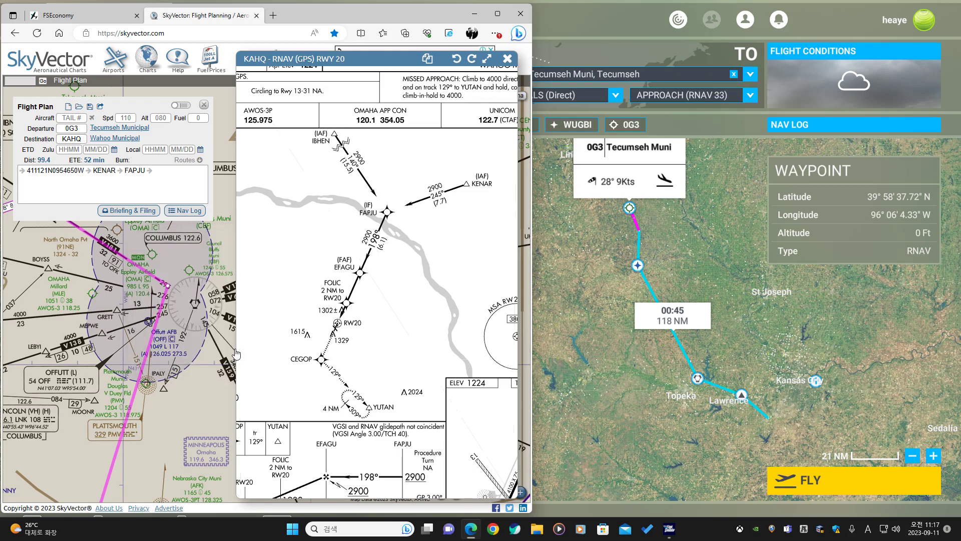
# Close the approach plate and move the route waypoint back onto the Omaha VOR.
pyautogui.click(507, 58)
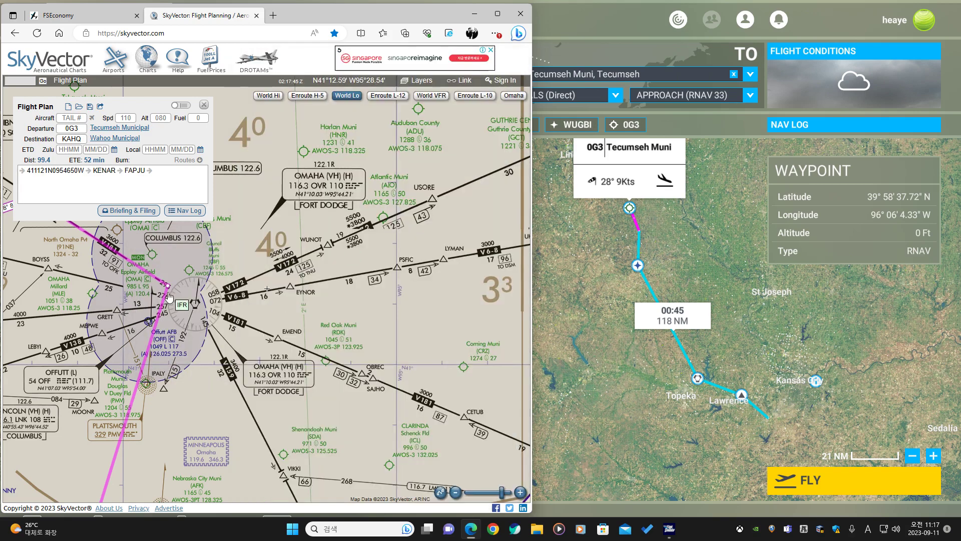
pyautogui.moveTo(168, 287); pyautogui.dragTo(195, 303)
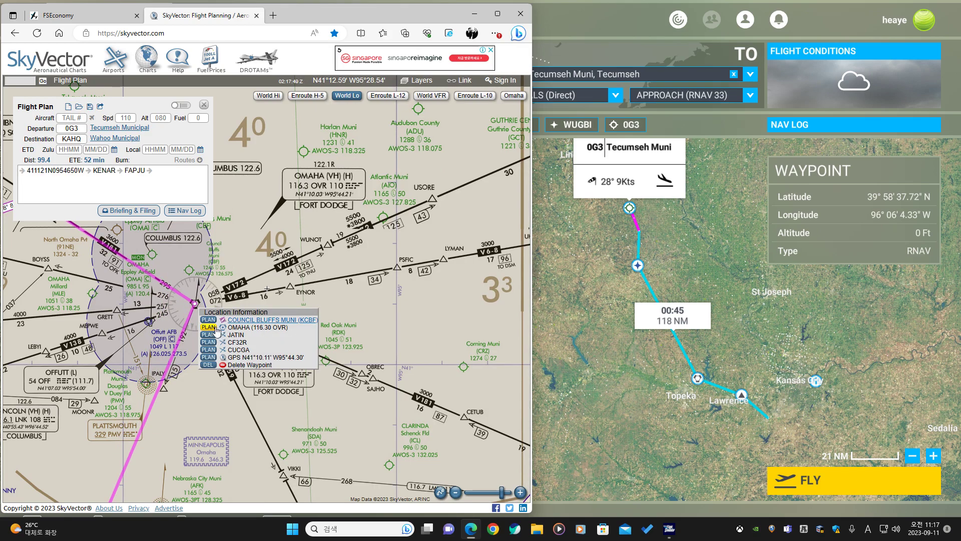
pyautogui.click(215, 328)
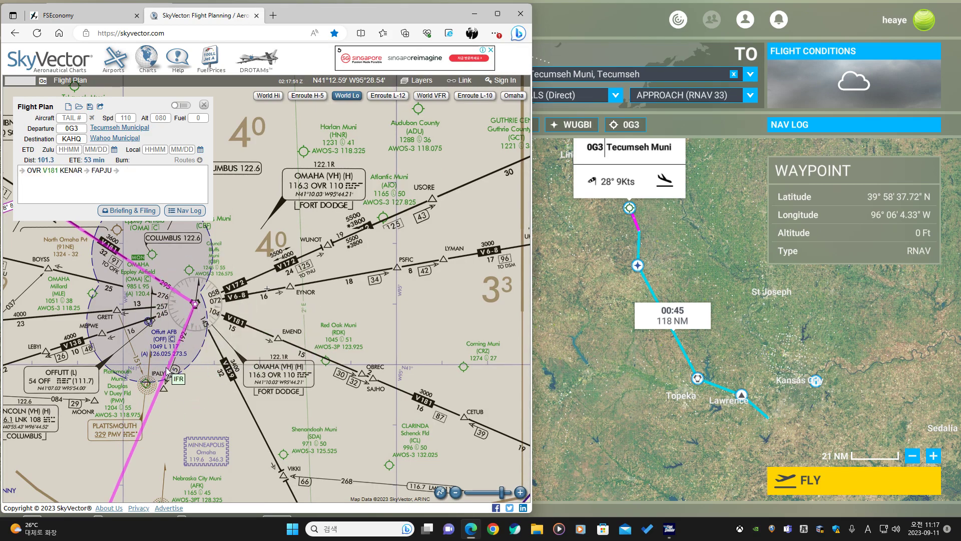
pyautogui.scroll(-3, 168, 372)
pyautogui.moveTo(107, 394); pyautogui.dragTo(294, 296)
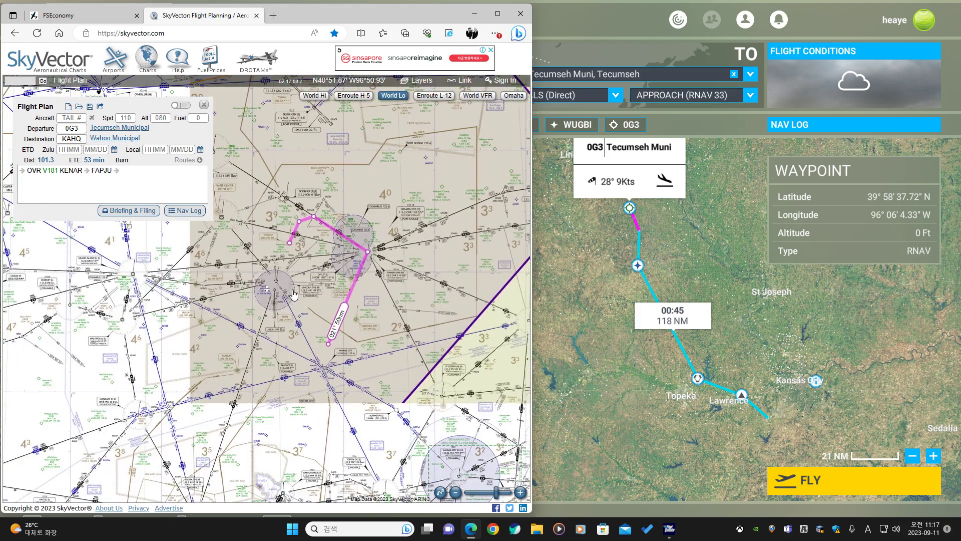
pyautogui.scroll(2, 294, 295)
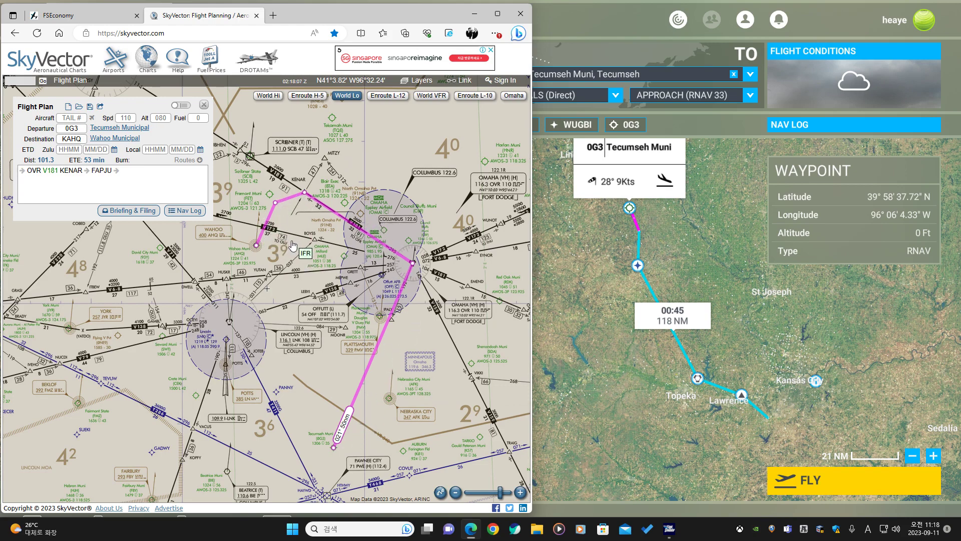
pyautogui.moveTo(293, 246)
pyautogui.mouseDown()
pyautogui.moveTo(296, 258)
pyautogui.moveTo(275, 249)
pyautogui.mouseUp()
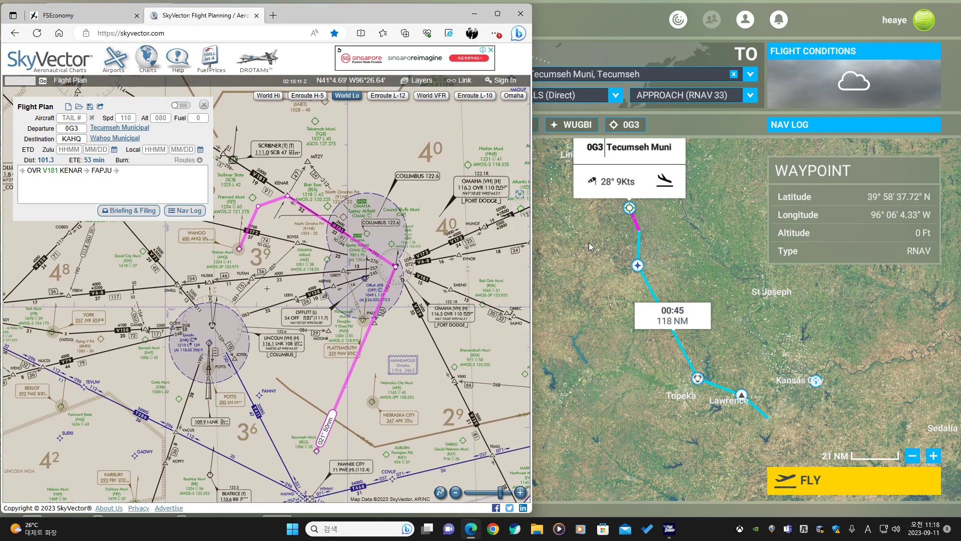
# Switch to the World Map, swap the airports so 0G3 is departure, and set KAHQ Wahoo Mun as arrival.
pyautogui.click(589, 242)
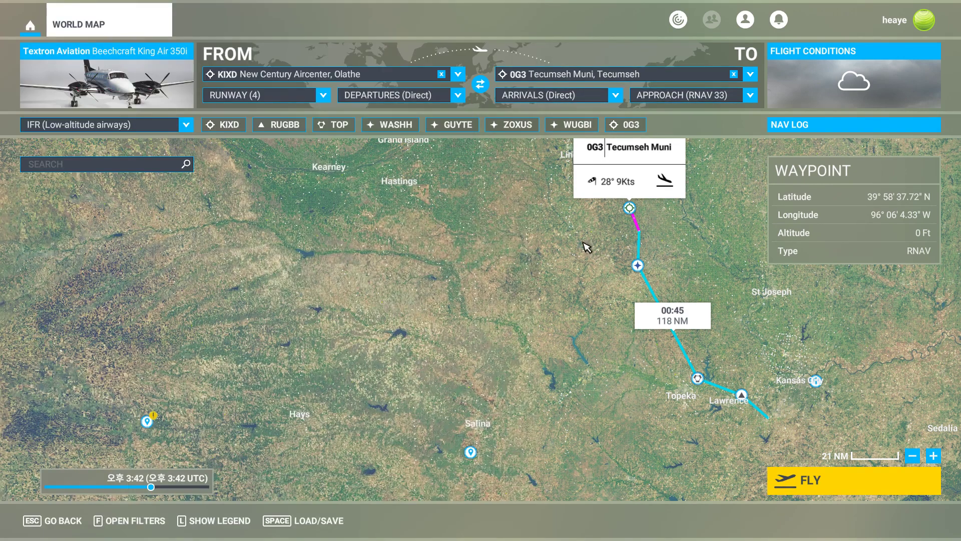
pyautogui.click(481, 83)
pyautogui.click(536, 75)
pyautogui.click(537, 91)
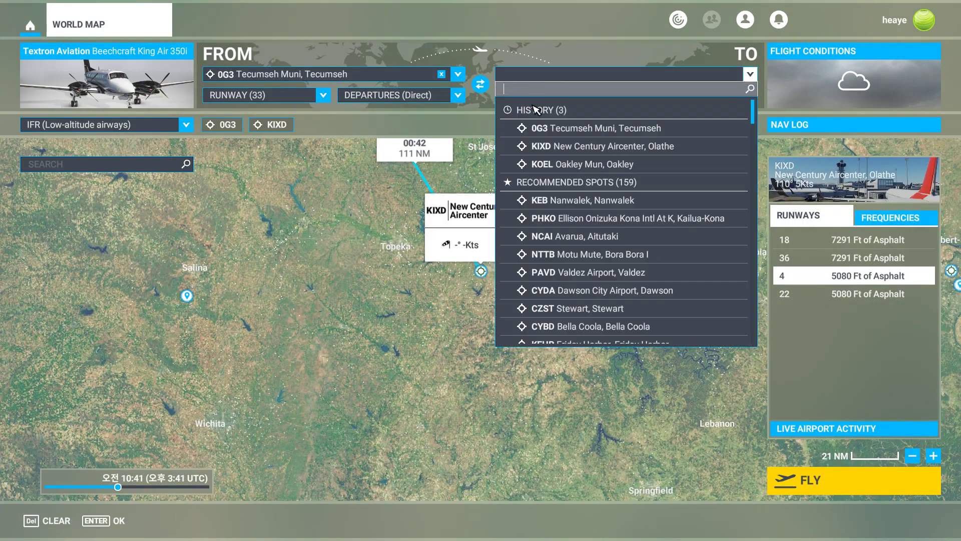
pyautogui.write('kahq')
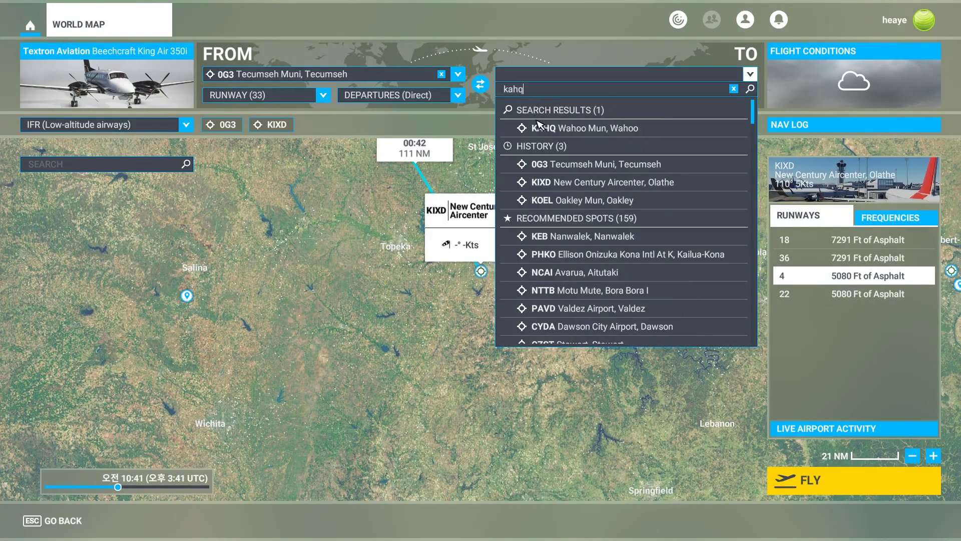
pyautogui.click(538, 128)
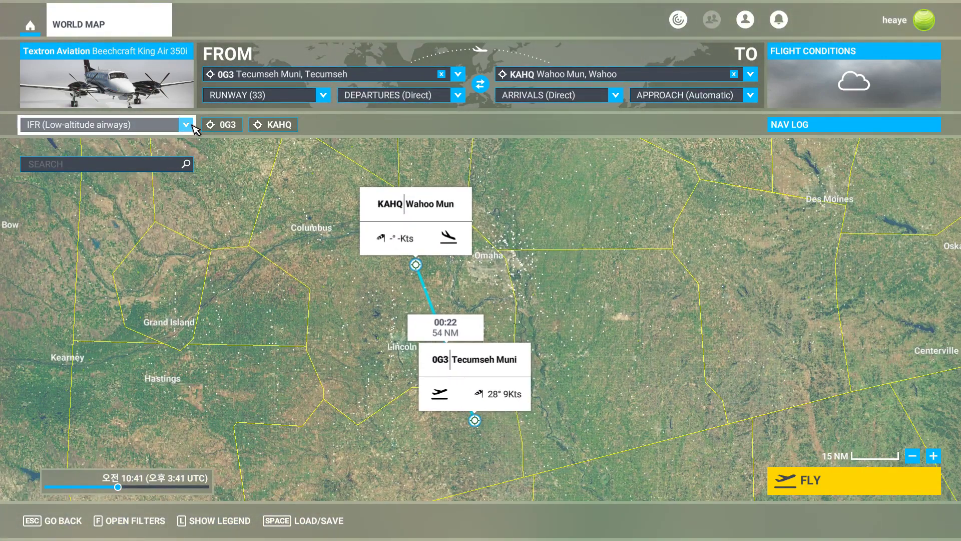
# Select the RNAV 20 approach for the KAHQ arrival.
pyautogui.click(186, 126)
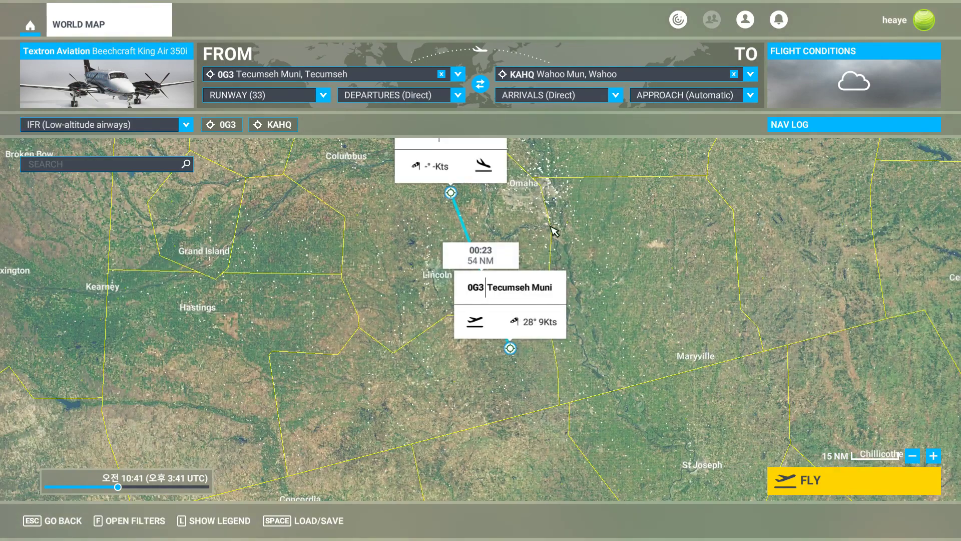
pyautogui.moveTo(551, 227); pyautogui.dragTo(543, 283)
pyautogui.scroll(1, 504, 276)
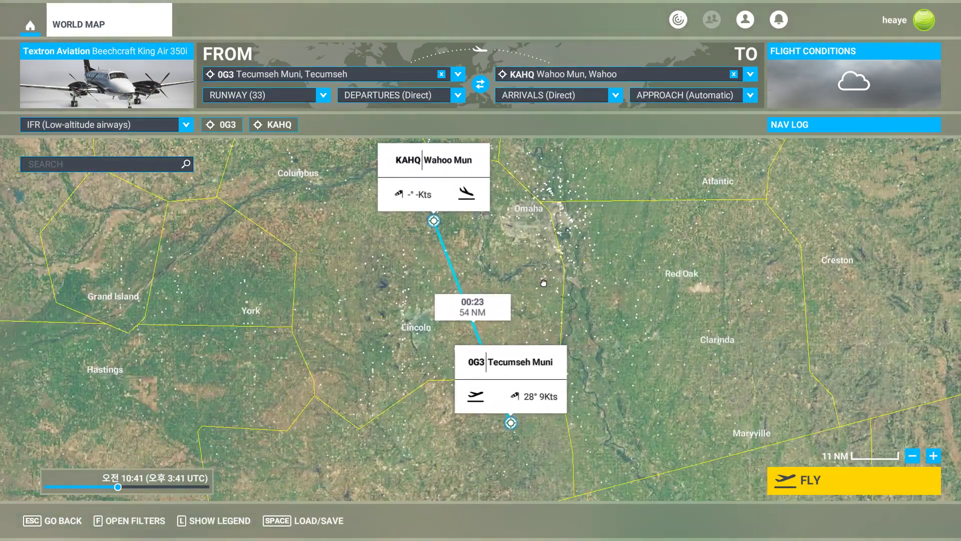
pyautogui.click(455, 186)
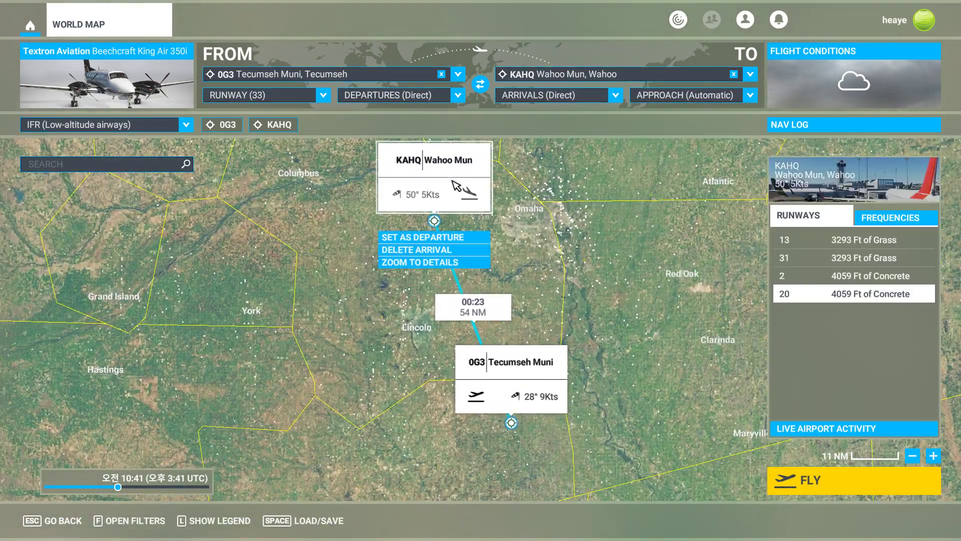
pyautogui.click(659, 100)
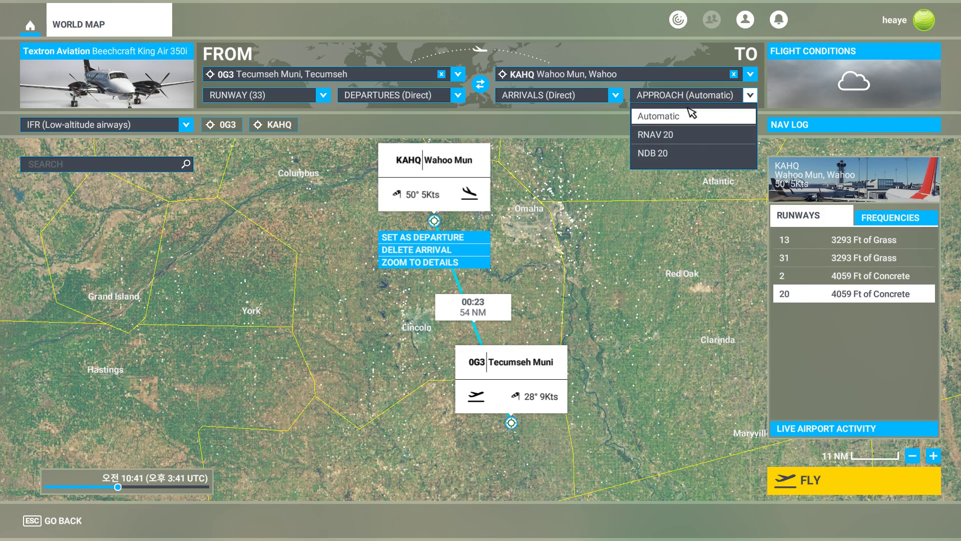
pyautogui.click(681, 139)
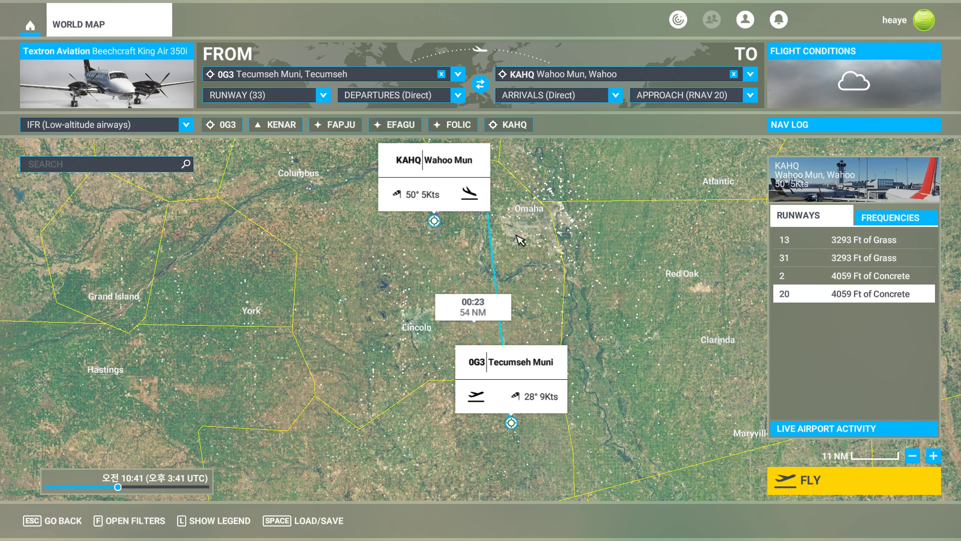
pyautogui.scroll(1, 528, 232)
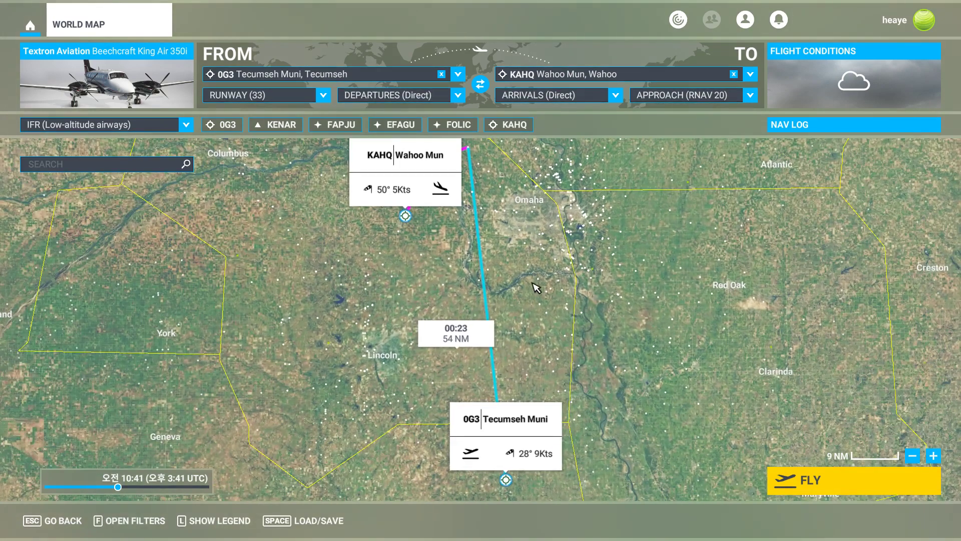
# Review the 0G3 runway options and compare the World Map route with the SkyVector chart around Omaha.
pyautogui.moveTo(528, 298); pyautogui.dragTo(507, 231)
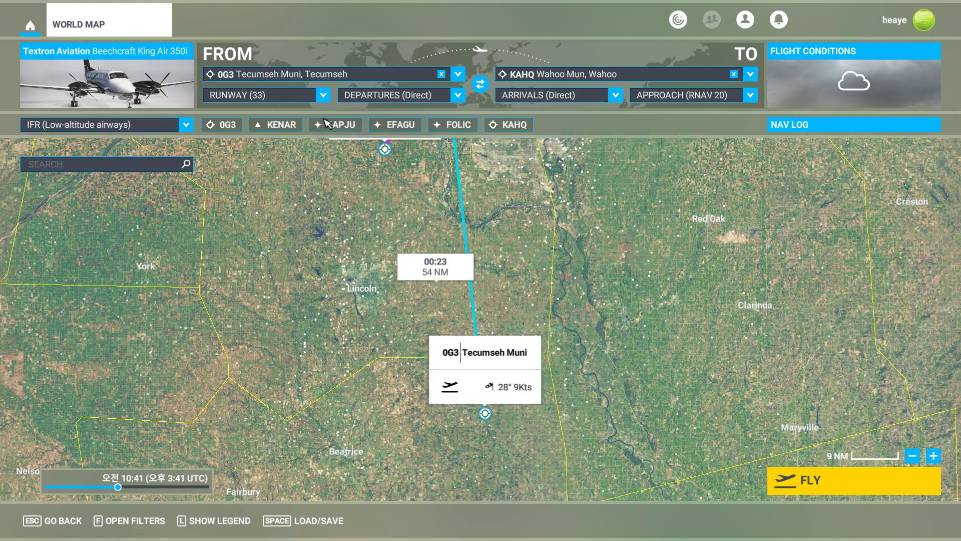
pyautogui.click(323, 95)
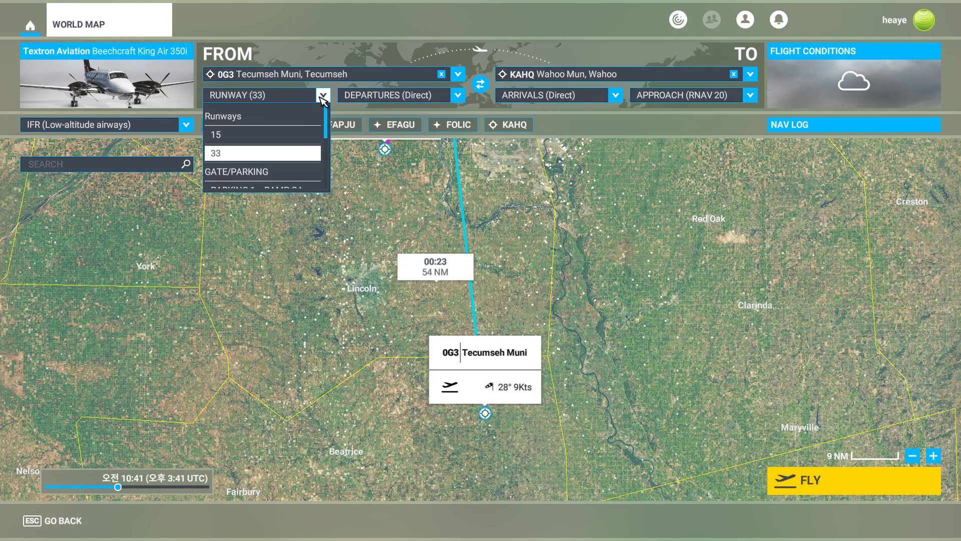
pyautogui.click(320, 96)
pyautogui.scroll(3, 541, 231)
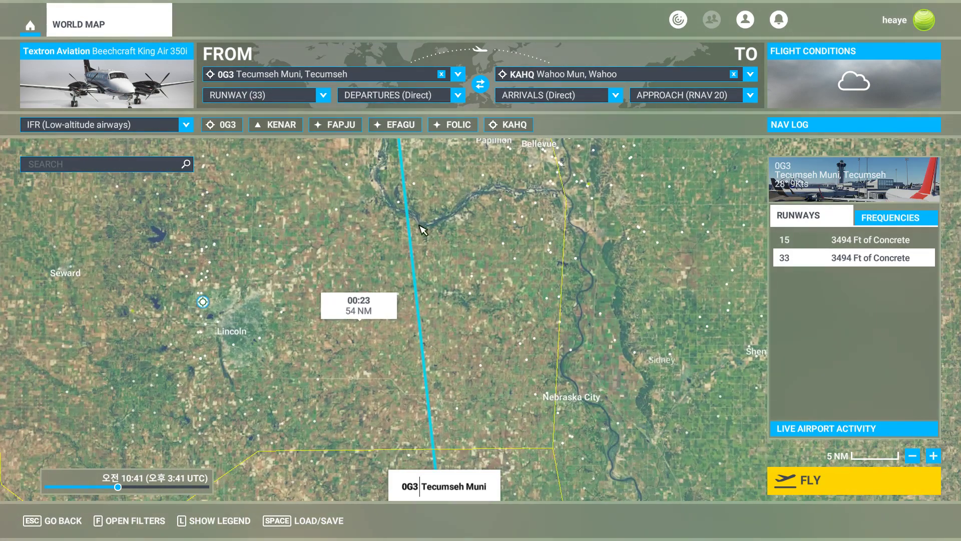
pyautogui.scroll(-2, 513, 238)
pyautogui.scroll(-2, 589, 230)
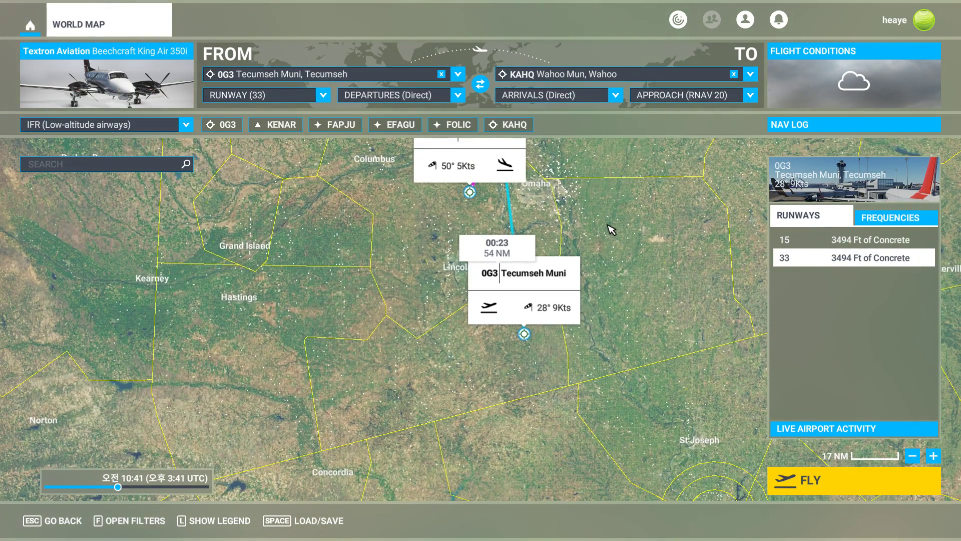
pyautogui.hotkey('alt', 'Tab')
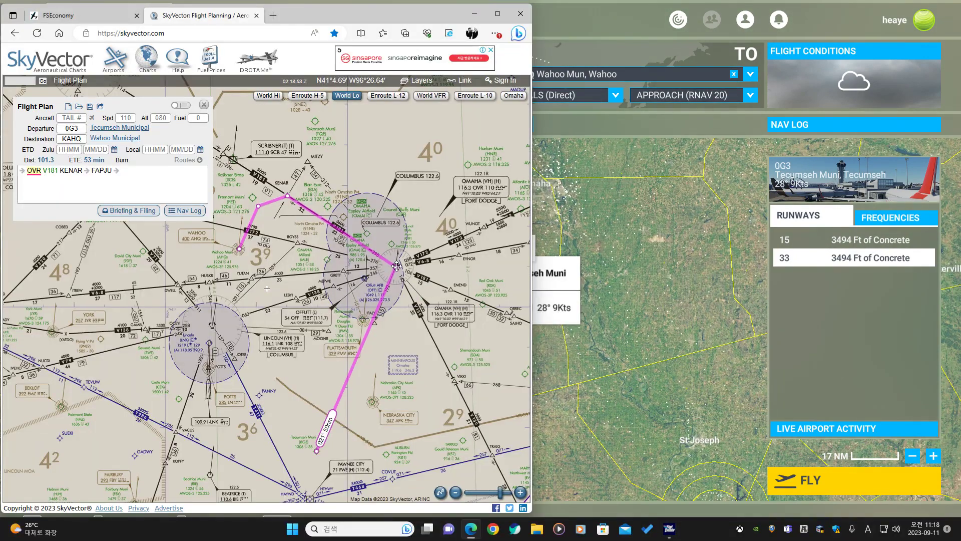
pyautogui.click(588, 238)
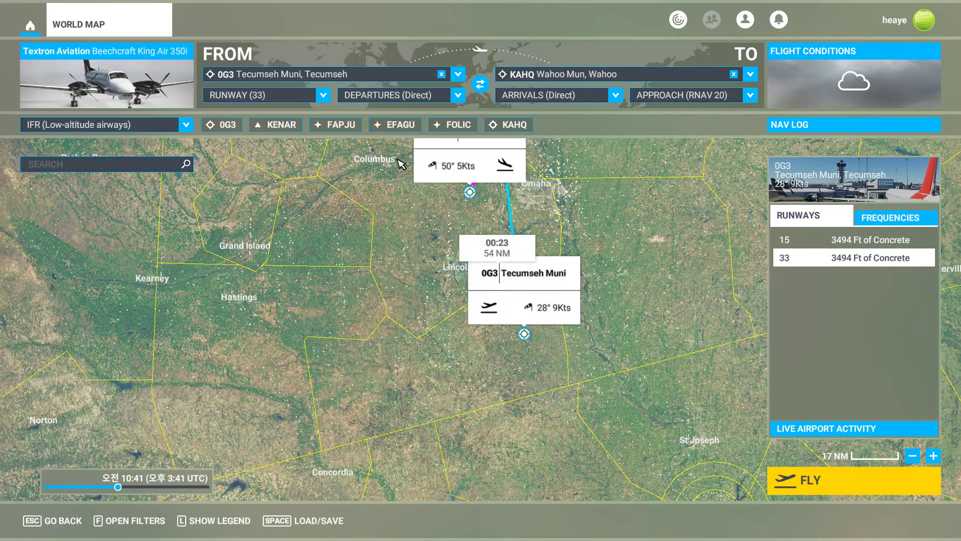
pyautogui.scroll(4, 494, 221)
pyautogui.moveTo(599, 175); pyautogui.dragTo(567, 235)
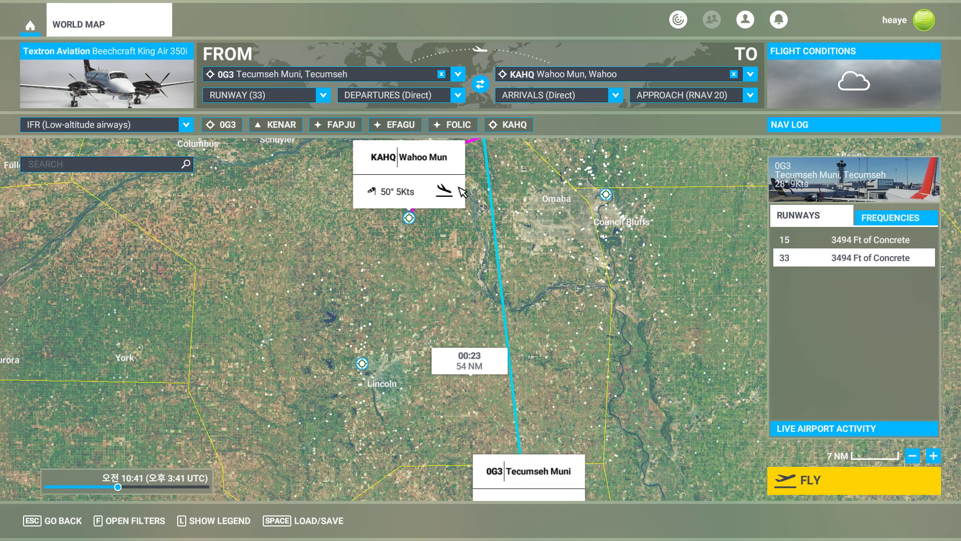
# Search the map for the OVR VOR and locate it relative to the route.
pyautogui.click(163, 174)
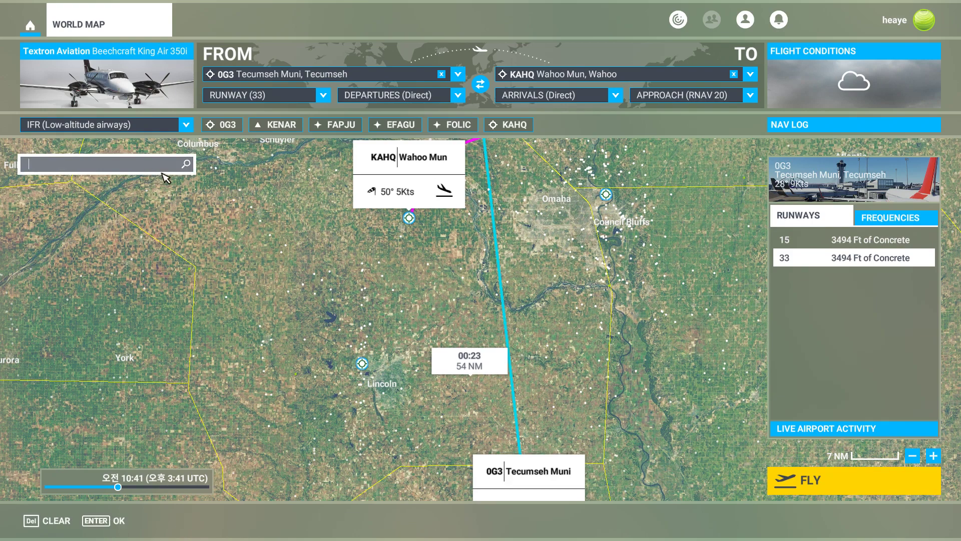
pyautogui.write('ovr')
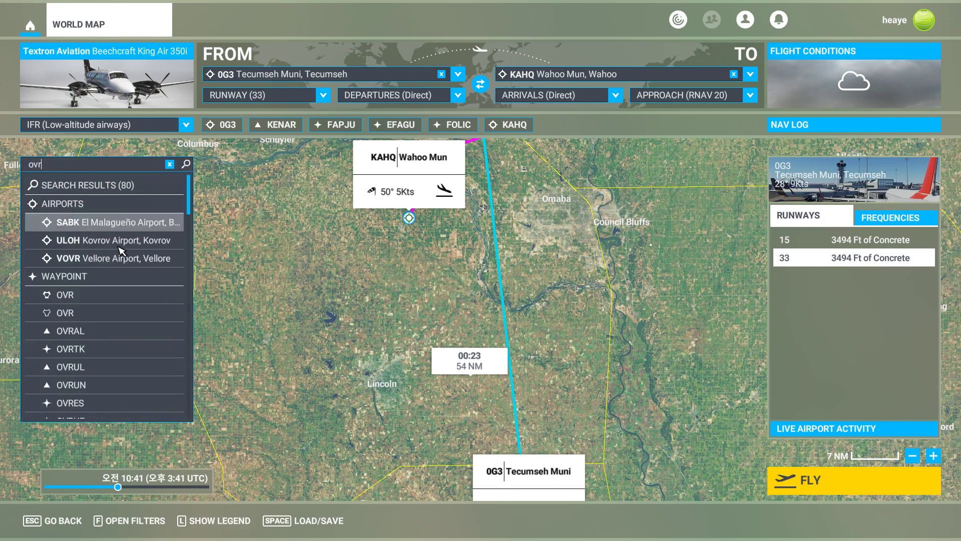
pyautogui.click(100, 293)
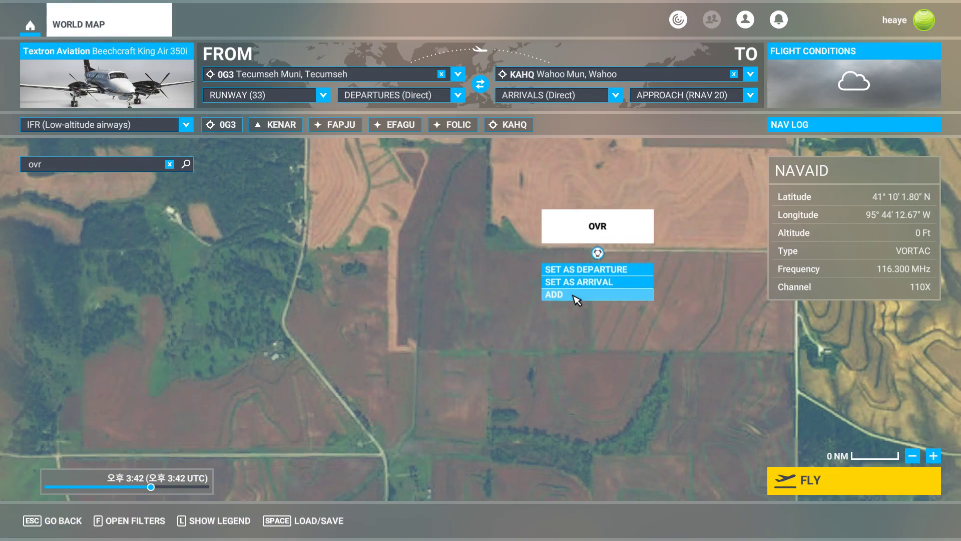
pyautogui.click(576, 295)
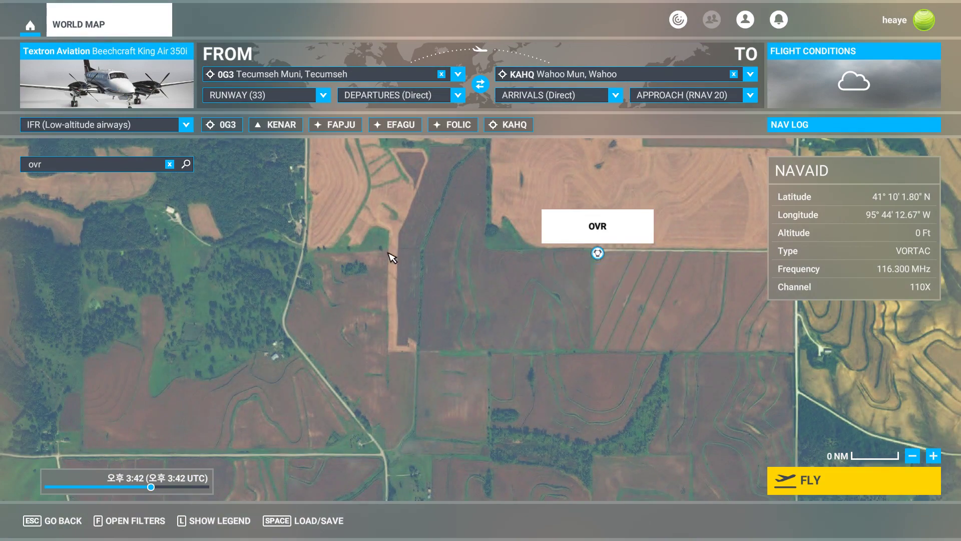
pyautogui.scroll(-5, 466, 324)
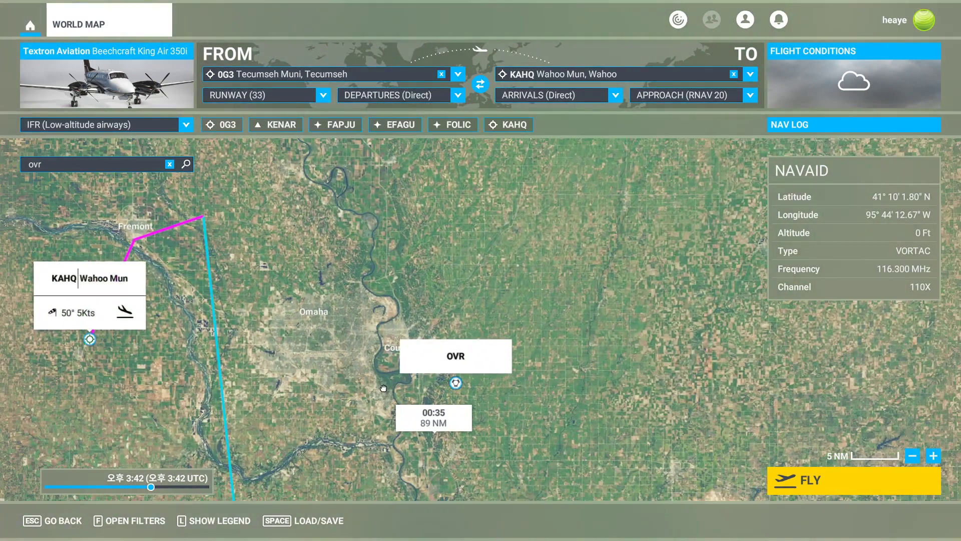
pyautogui.moveTo(383, 389); pyautogui.dragTo(435, 371)
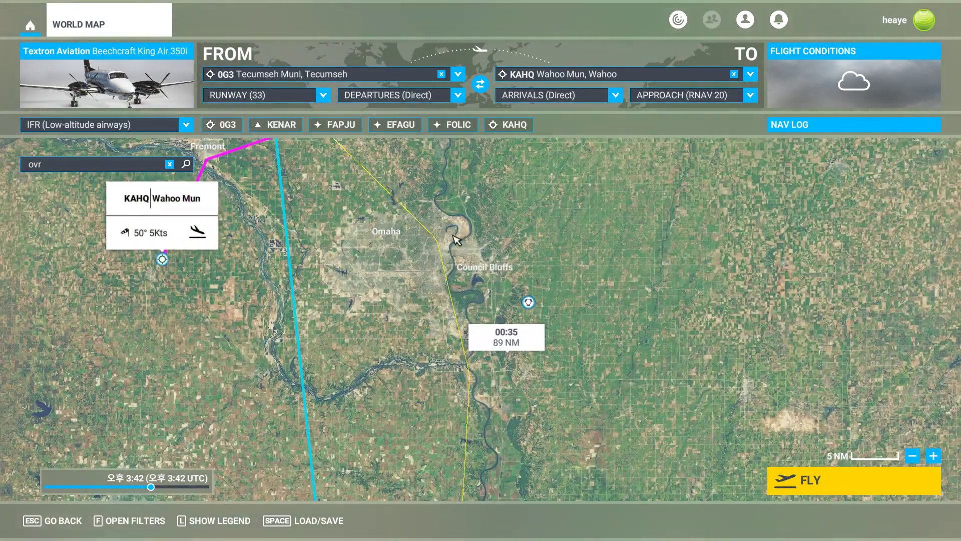
pyautogui.click(171, 165)
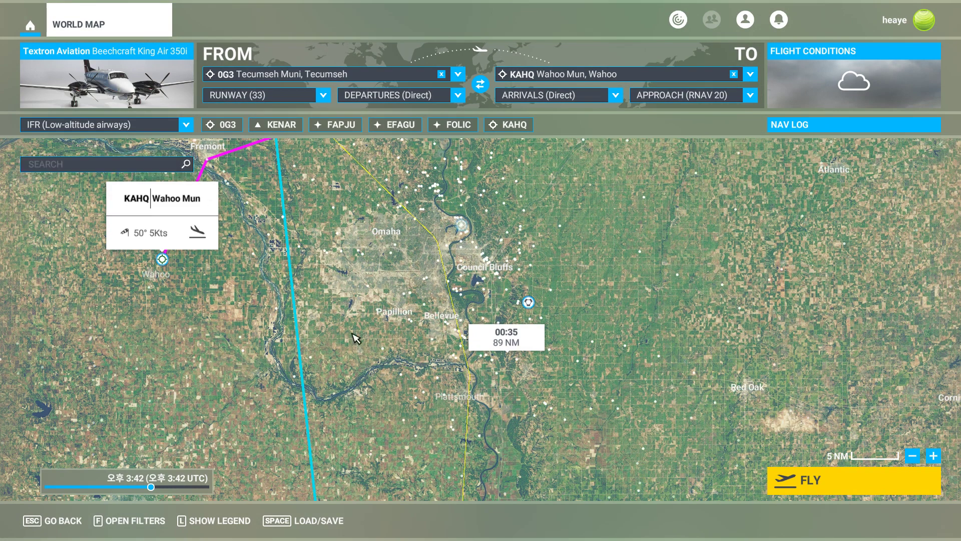
pyautogui.moveTo(422, 472); pyautogui.dragTo(435, 323)
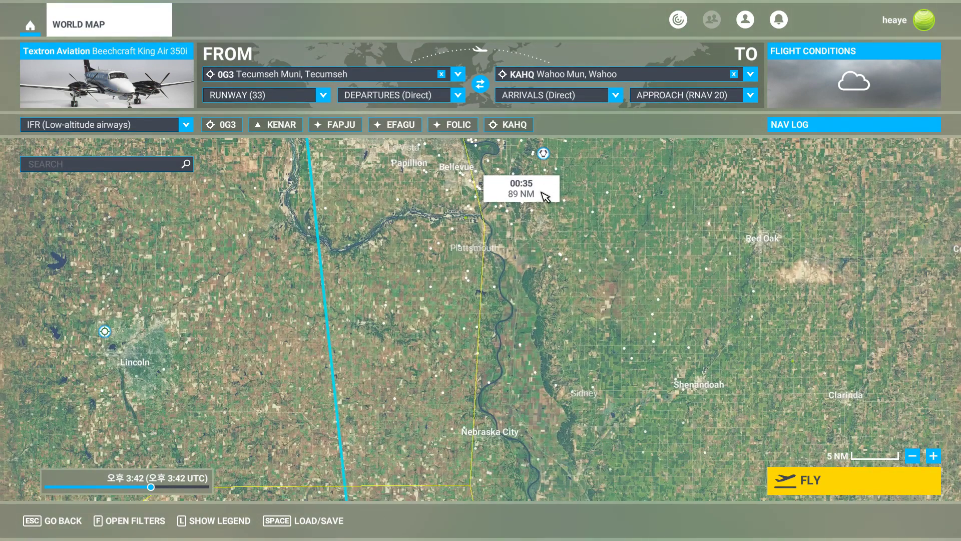
# Switch to SkyVector and examine the chart around the IPALY fix near Plattsmouth.
pyautogui.hotkey('alt', 'Tab')
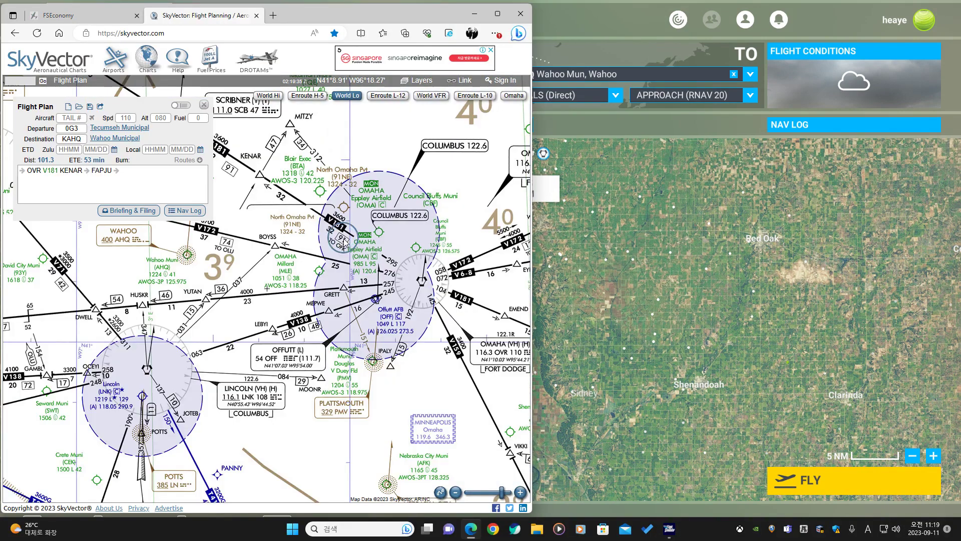
pyautogui.scroll(1, 345, 239)
pyautogui.moveTo(356, 375); pyautogui.dragTo(336, 269)
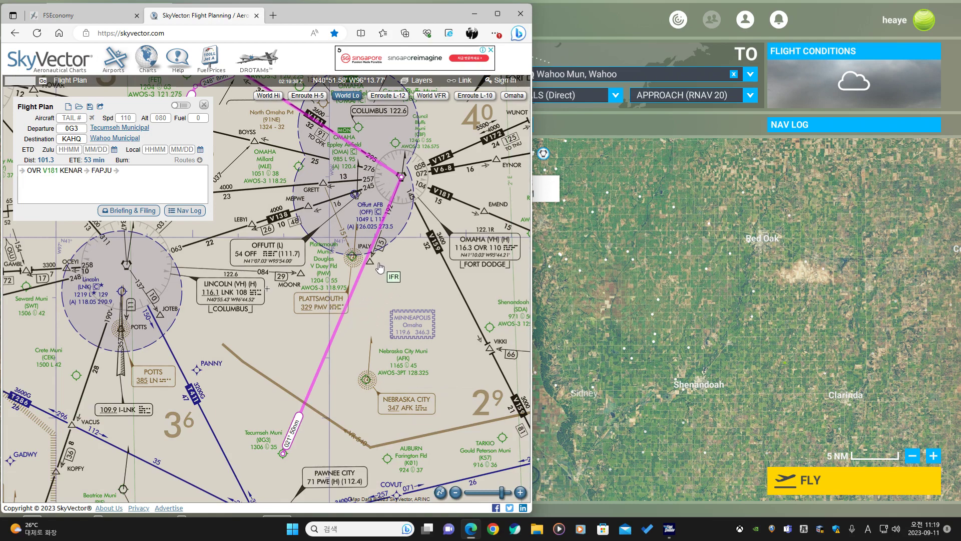
pyautogui.scroll(2, 377, 260)
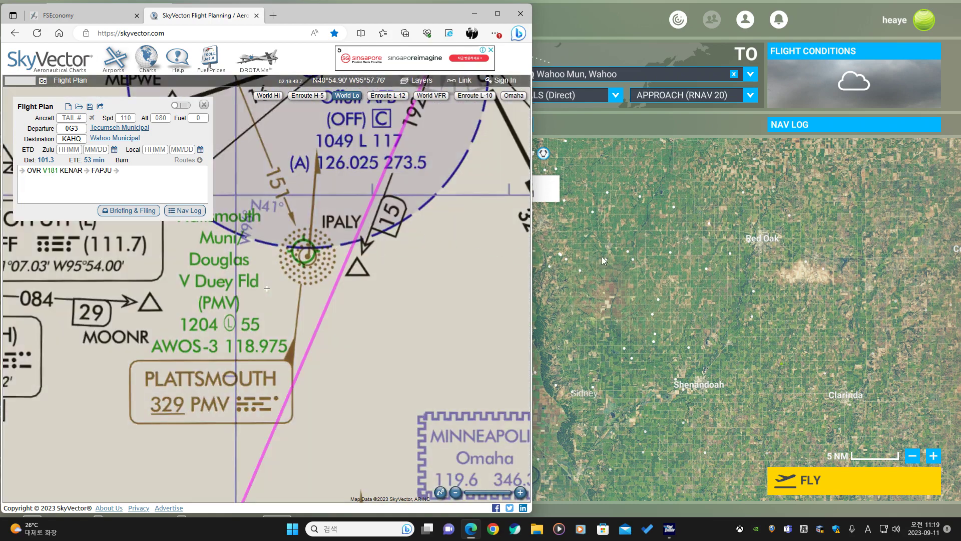
pyautogui.click(611, 229)
# Search the World Map for the IPALY waypoint and locate it.
pyautogui.click(161, 169)
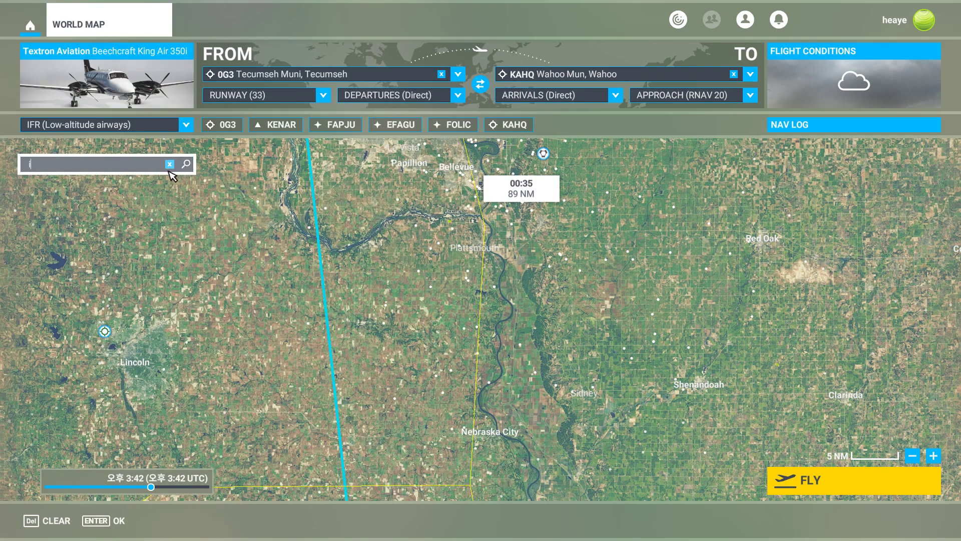
pyautogui.write('ipal')
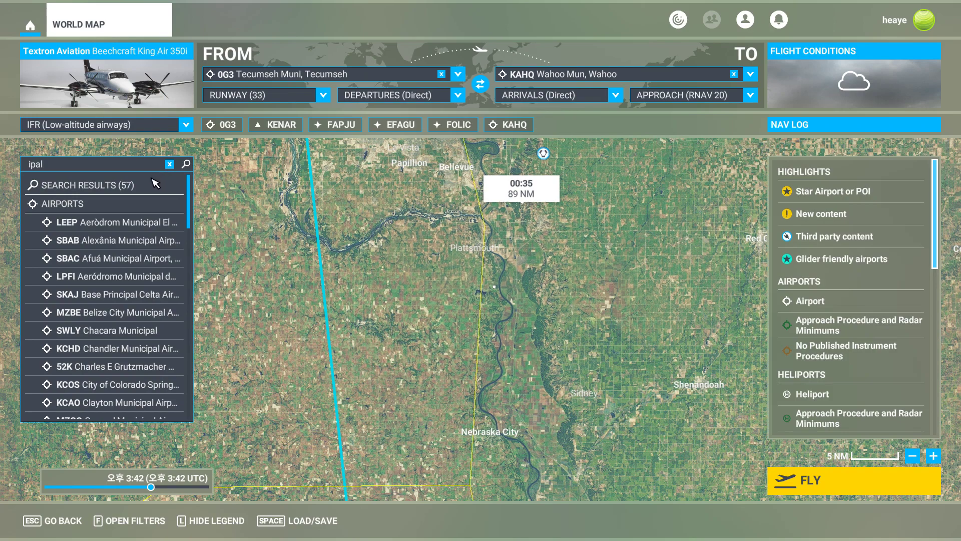
pyautogui.click(119, 171)
pyautogui.write('y')
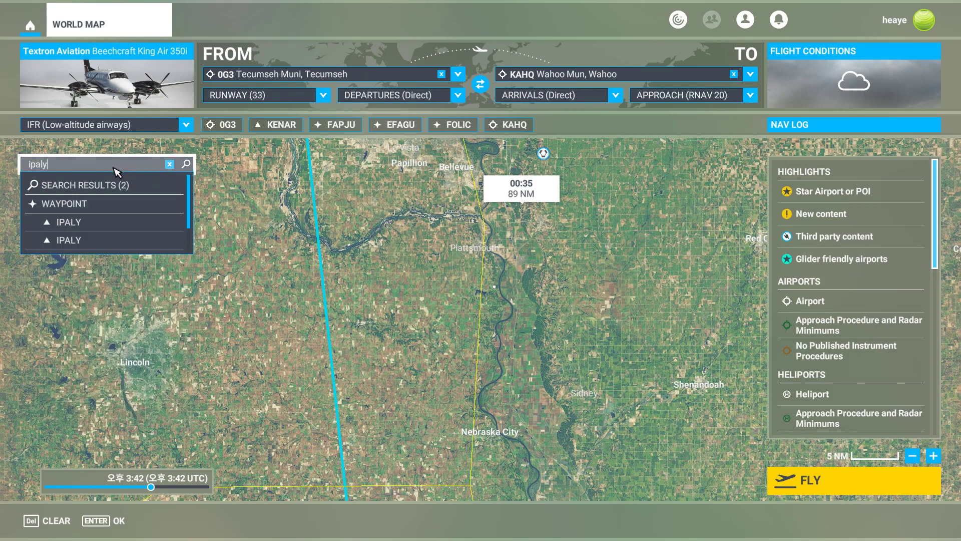
pyautogui.click(113, 227)
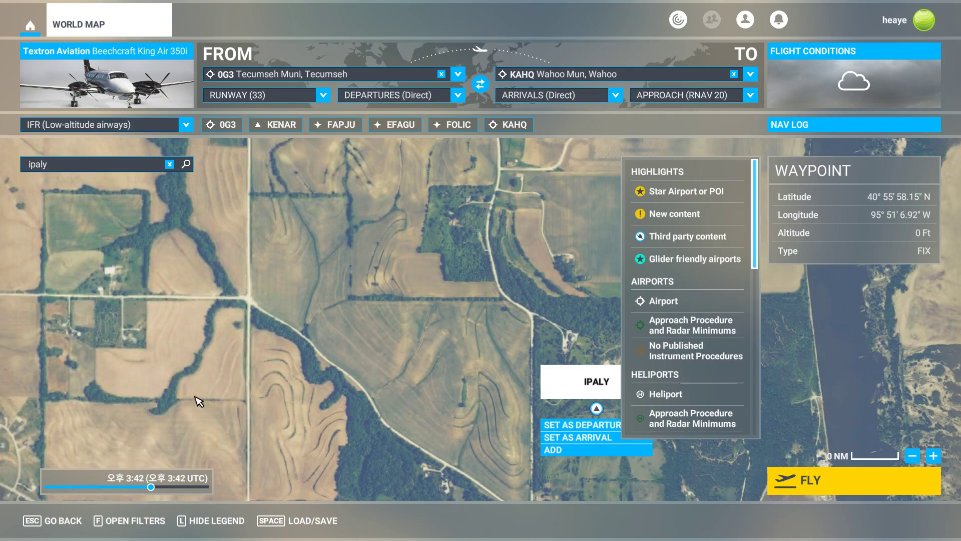
pyautogui.click(215, 520)
pyautogui.scroll(2, 508, 372)
pyautogui.scroll(-5, 508, 373)
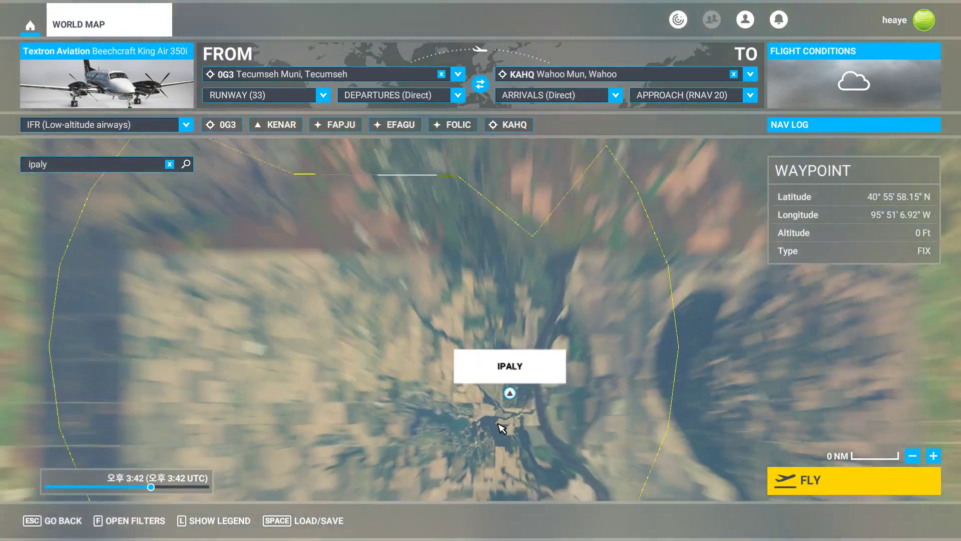
pyautogui.scroll(5, 530, 451)
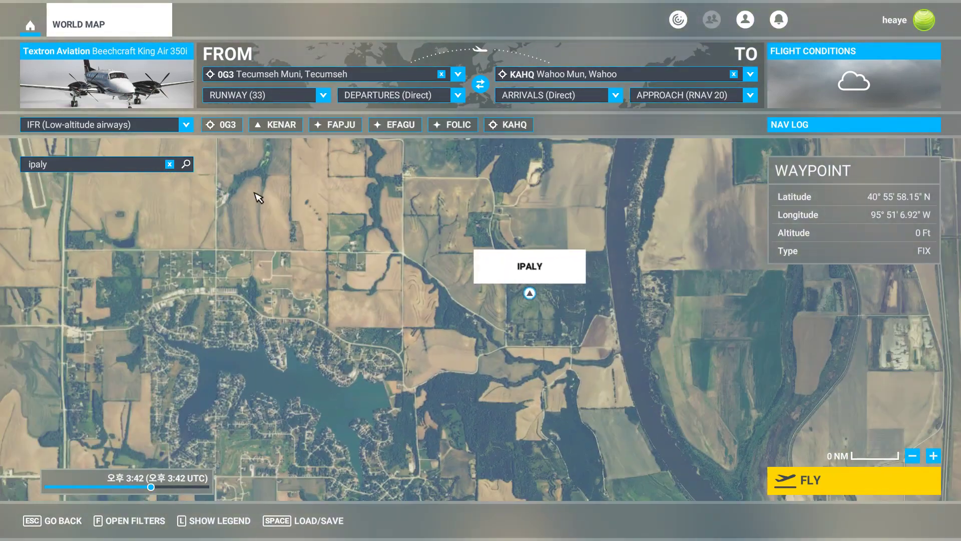
pyautogui.click(170, 164)
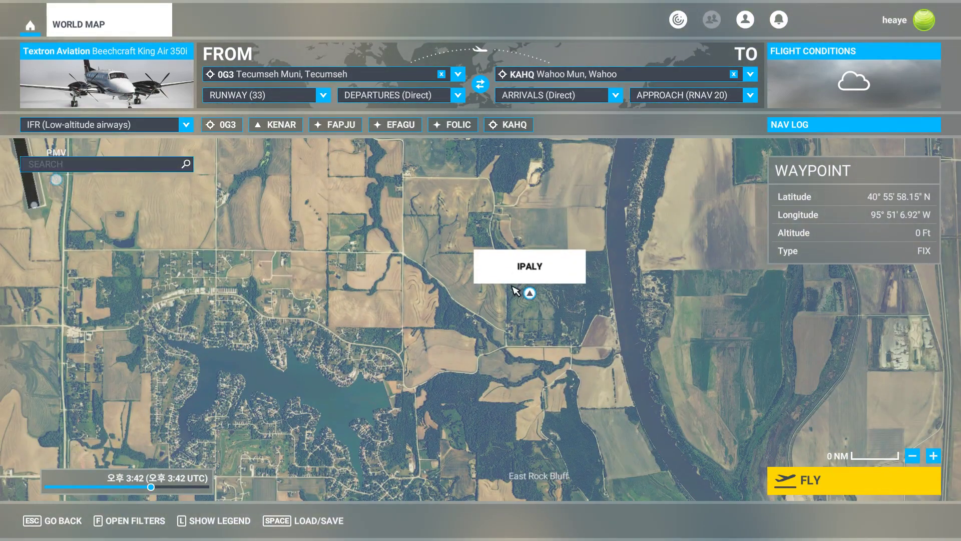
# Add a custom waypoint just west of IPALY to the route.
pyautogui.click(489, 290)
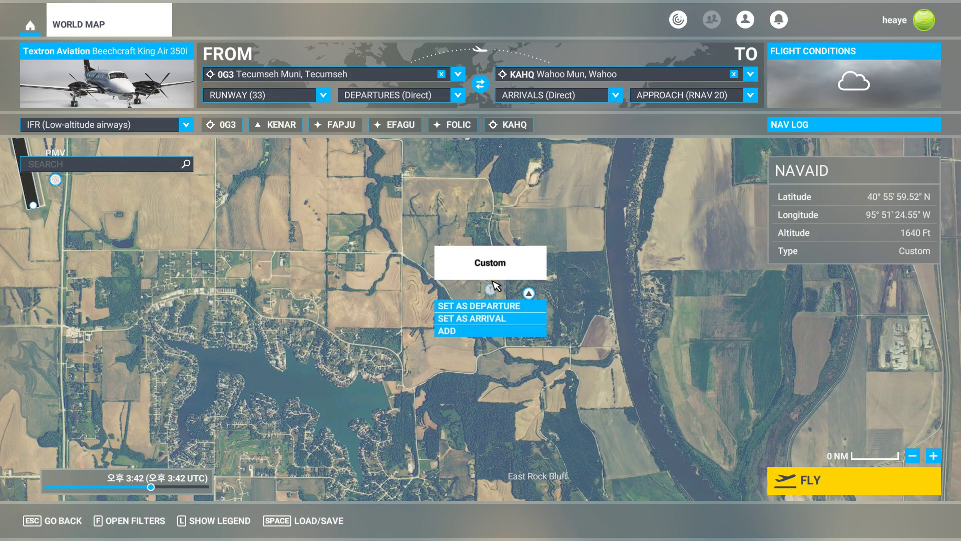
pyautogui.click(478, 331)
pyautogui.scroll(-5, 500, 345)
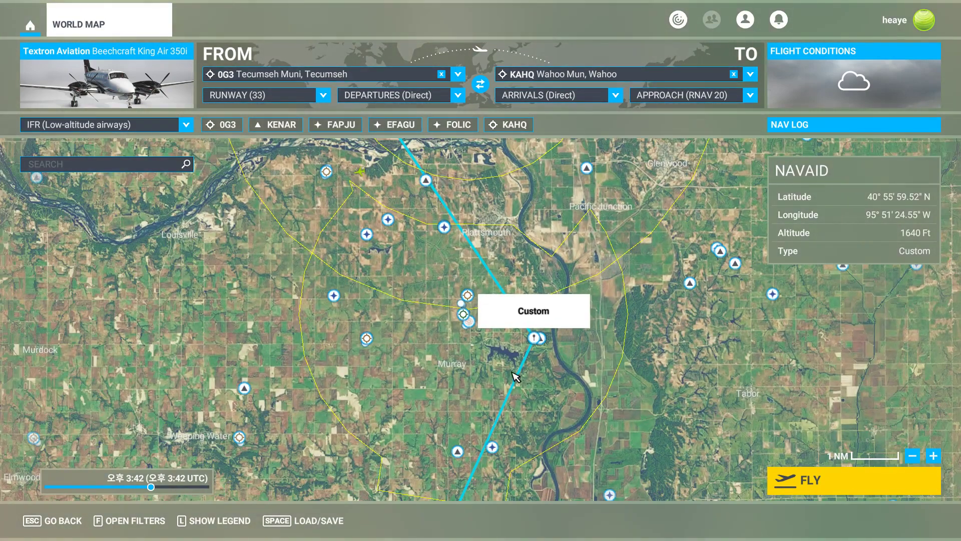
pyautogui.moveTo(552, 209); pyautogui.dragTo(511, 321)
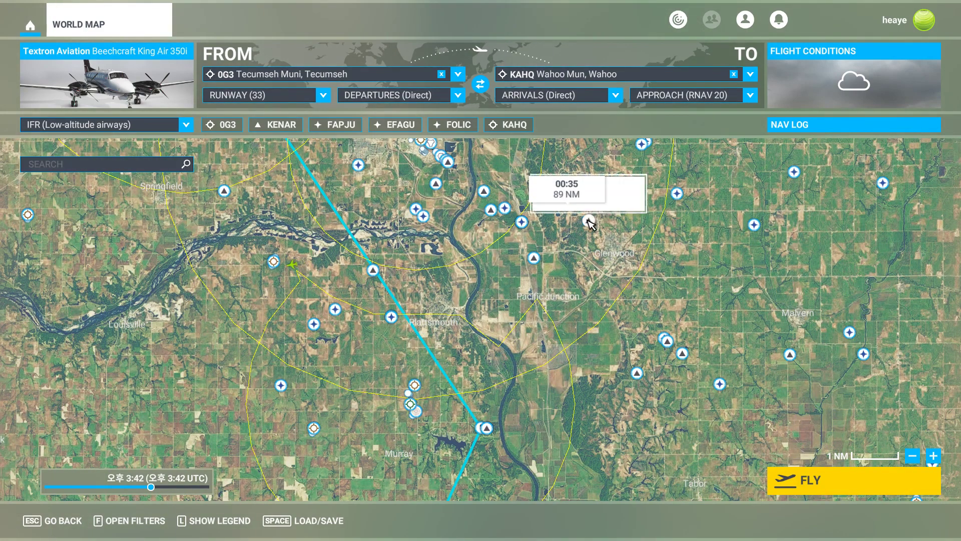
# Add a custom waypoint on the route north-east of IPALY, at about 40°59′ N, 95°50′ W.
pyautogui.scroll(1, 570, 238)
pyautogui.moveTo(518, 388); pyautogui.dragTo(514, 303)
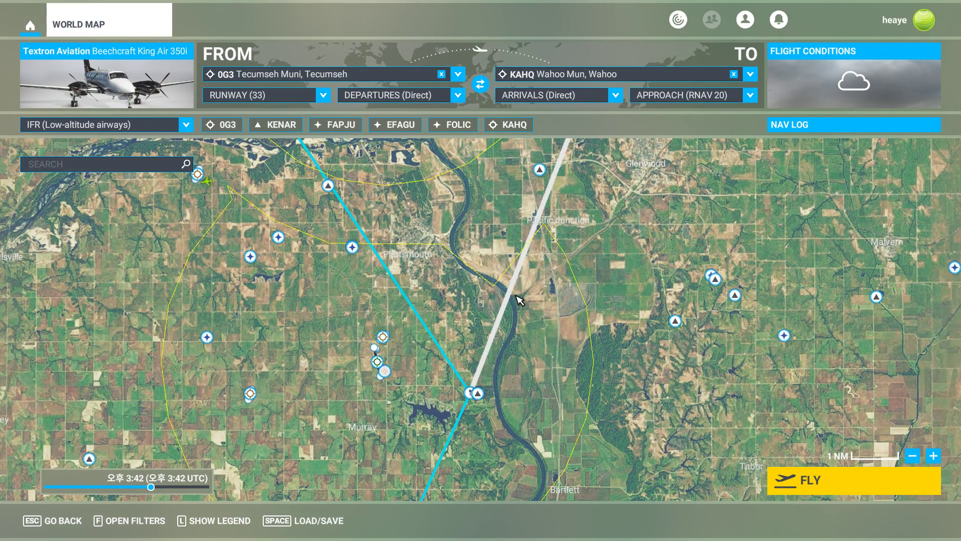
pyautogui.click(516, 291)
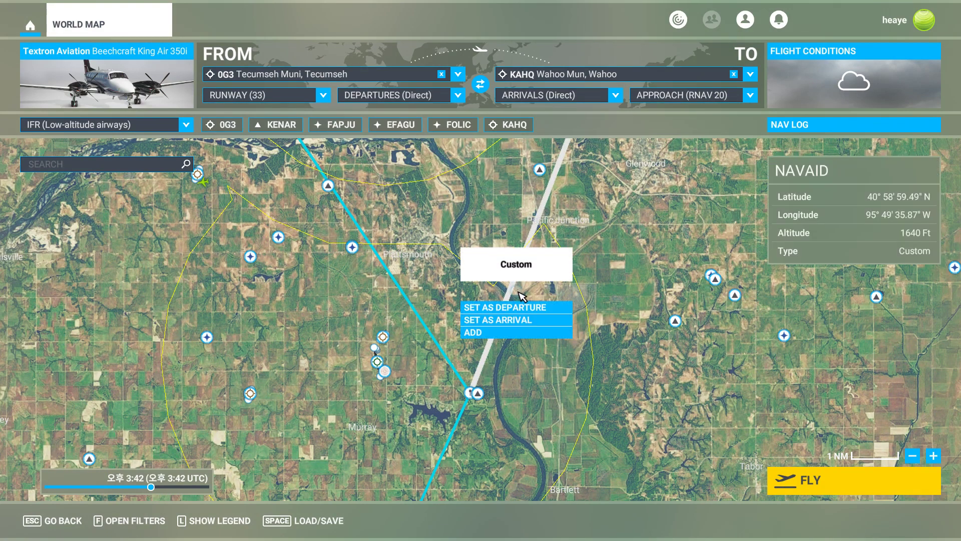
pyautogui.click(499, 332)
# Add another custom waypoint near Glenwood at about 41°03′ N, 95°47′ W to the route.
pyautogui.moveTo(531, 254); pyautogui.dragTo(485, 362)
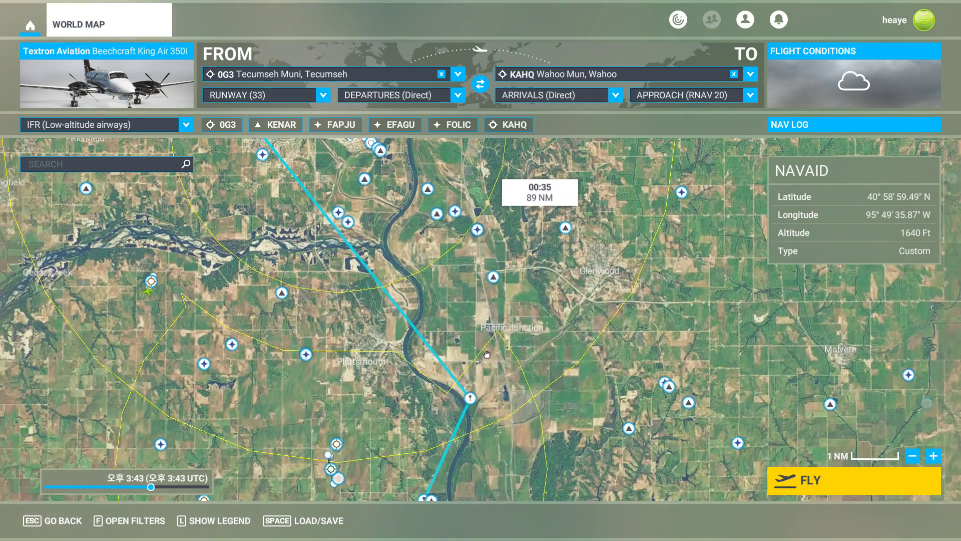
pyautogui.click(535, 257)
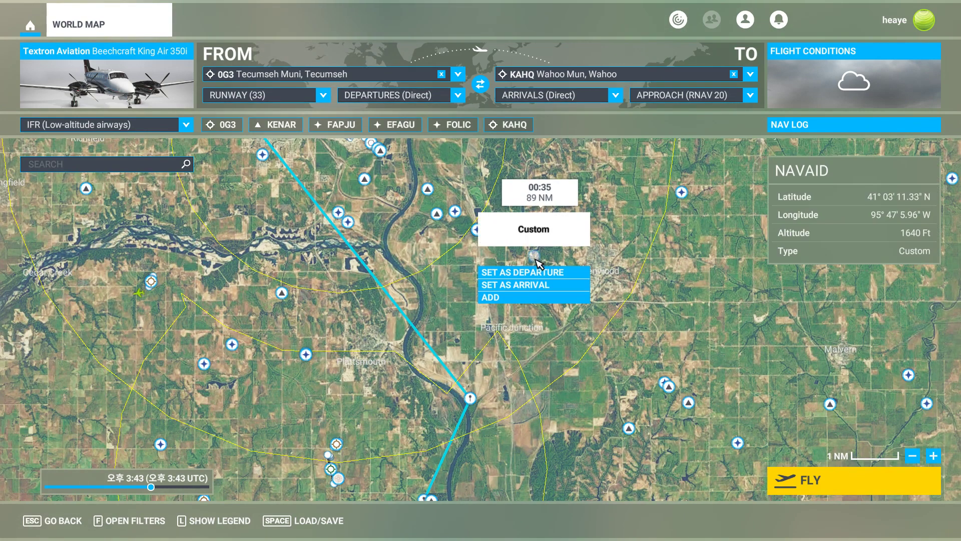
pyautogui.click(524, 299)
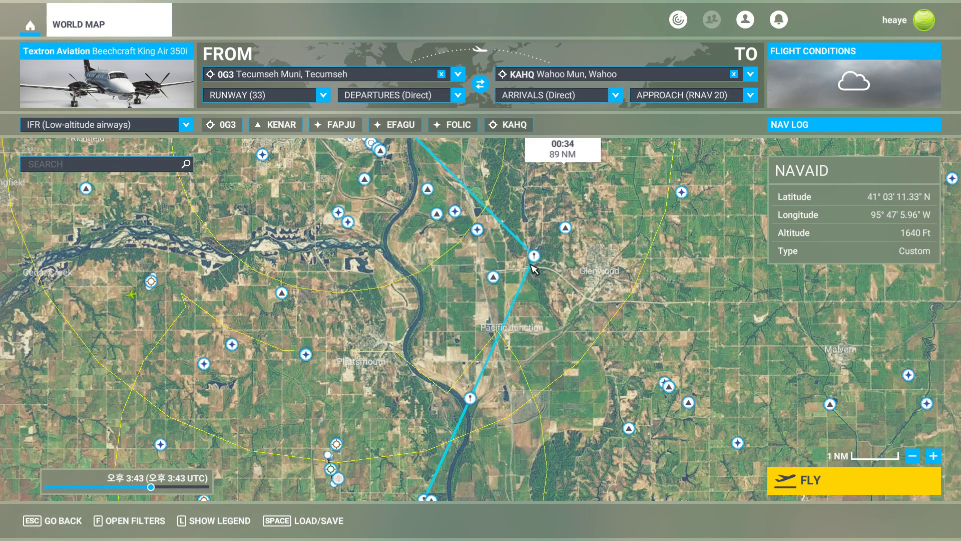
pyautogui.moveTo(535, 186); pyautogui.dragTo(474, 318)
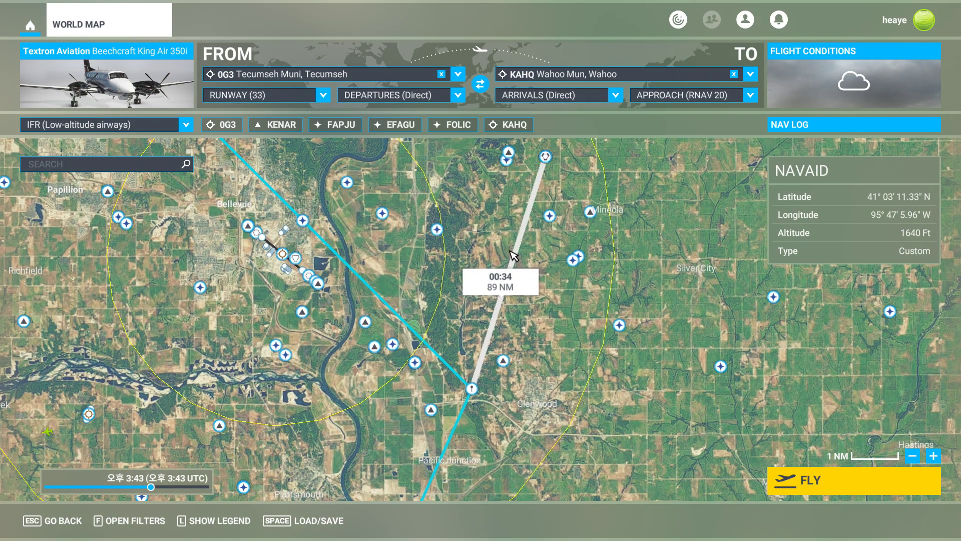
pyautogui.click(509, 250)
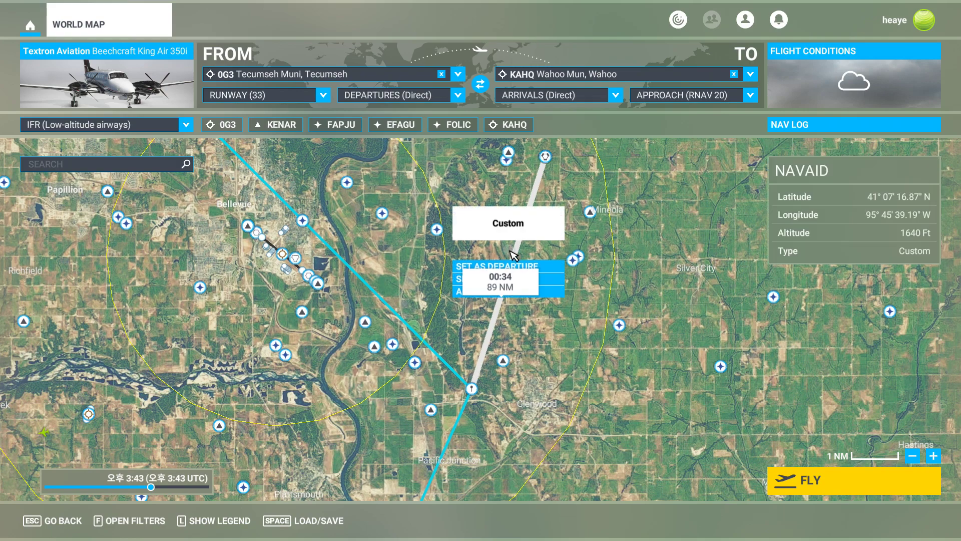
pyautogui.click(460, 292)
pyautogui.moveTo(396, 390); pyautogui.dragTo(463, 369)
pyautogui.click(577, 231)
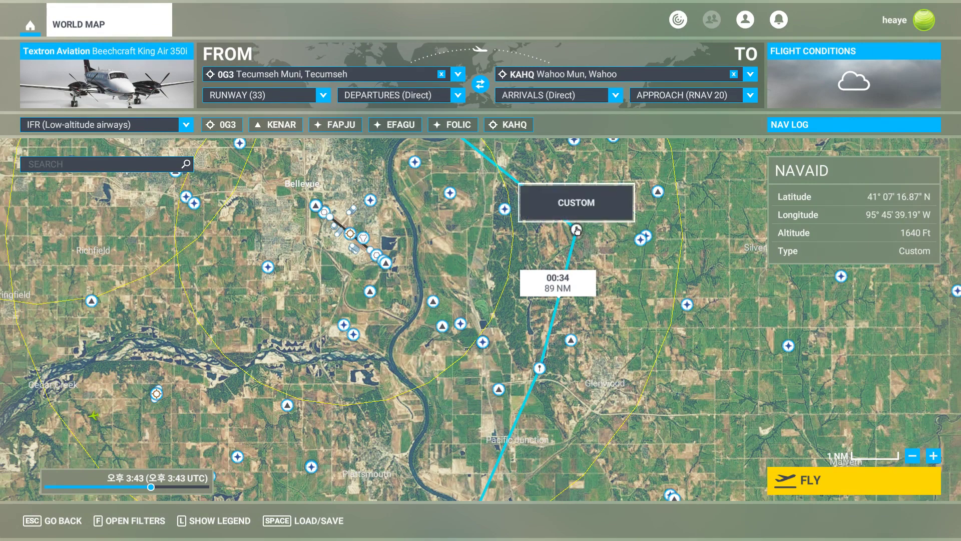
pyautogui.click(624, 270)
# Remove the three custom waypoints between Plattsmouth and Glenwood from the route.
pyautogui.click(539, 368)
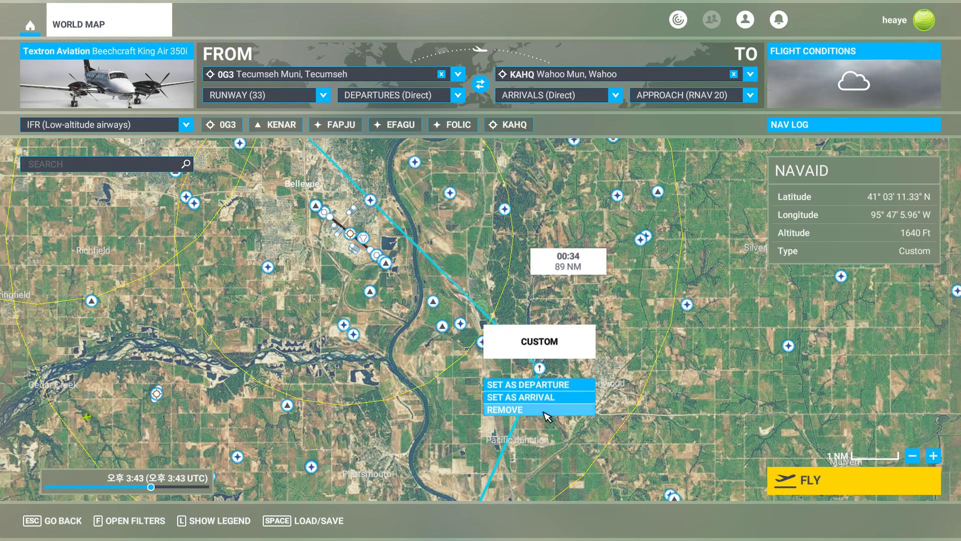
pyautogui.click(505, 408)
pyautogui.moveTo(475, 496); pyautogui.dragTo(580, 313)
pyautogui.click(576, 305)
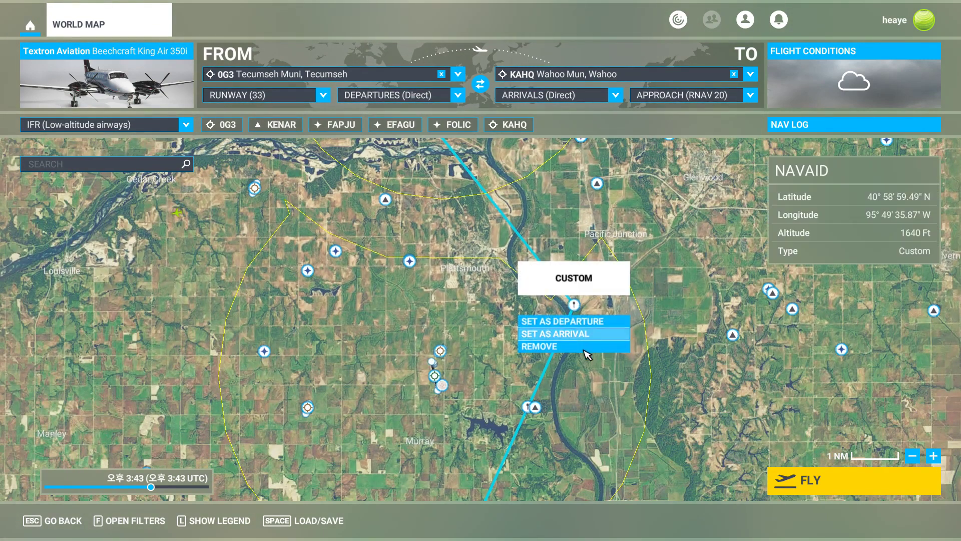
pyautogui.click(585, 348)
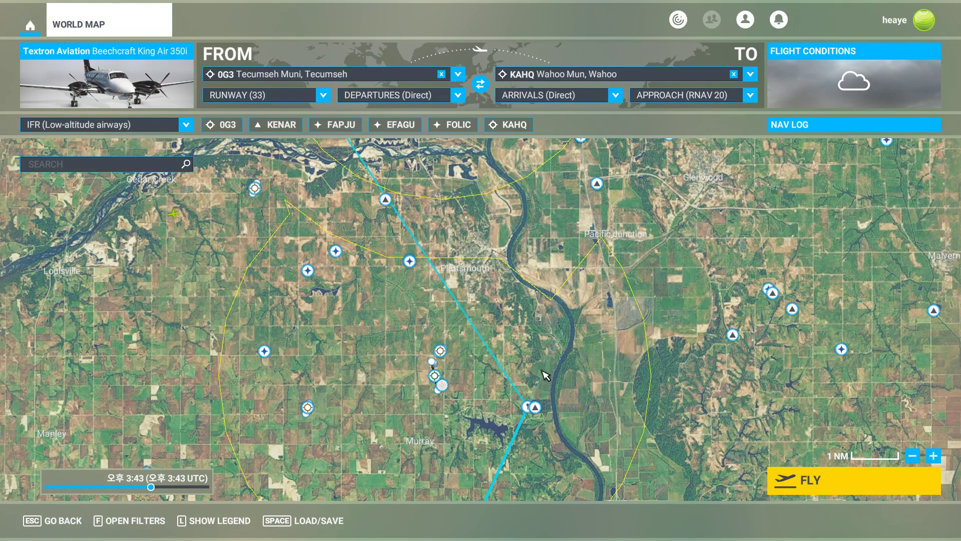
pyautogui.click(531, 405)
pyautogui.click(501, 450)
# Add the BOCTA waypoint near Council Bluffs to the route.
pyautogui.moveTo(558, 275); pyautogui.dragTo(477, 498)
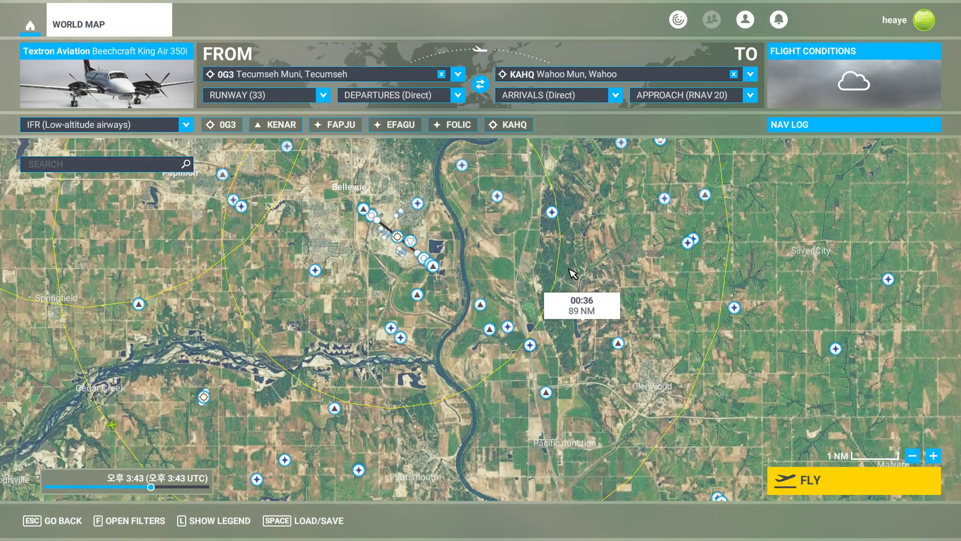
pyautogui.moveTo(584, 213); pyautogui.dragTo(558, 383)
pyautogui.scroll(-2, 555, 304)
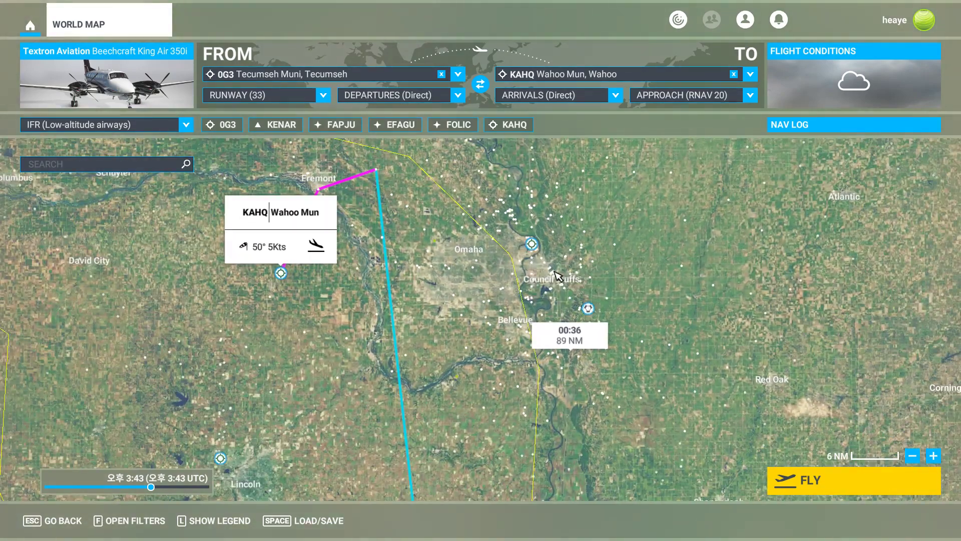
pyautogui.scroll(5, 564, 303)
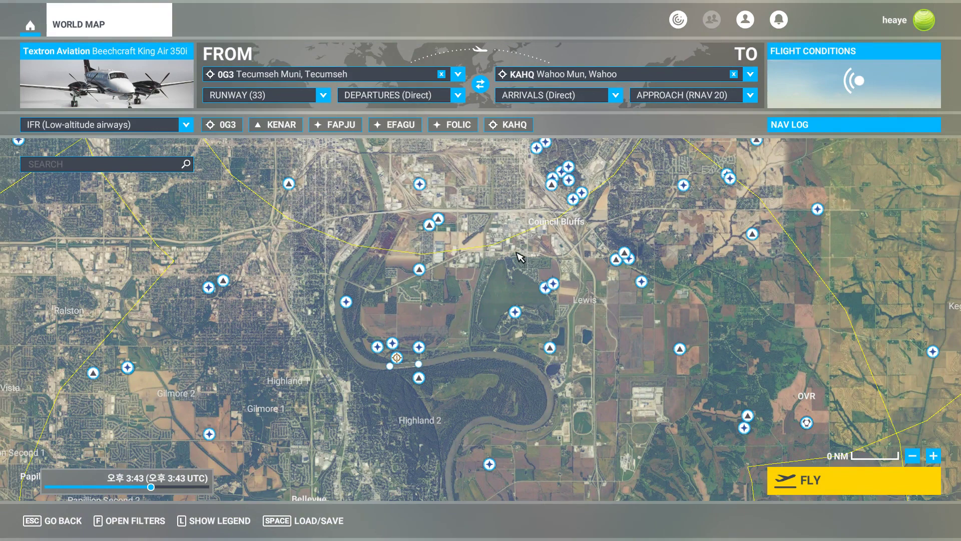
pyautogui.click(679, 349)
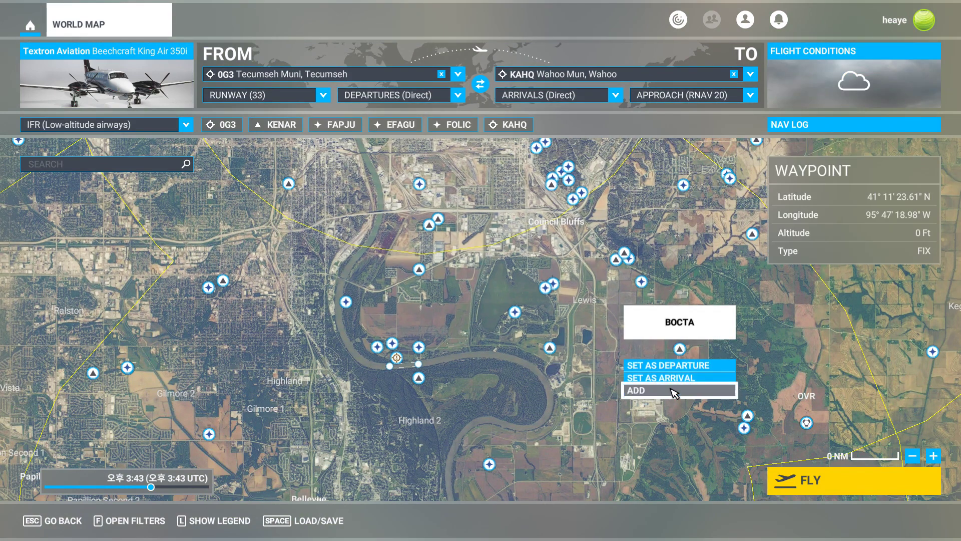
pyautogui.click(674, 391)
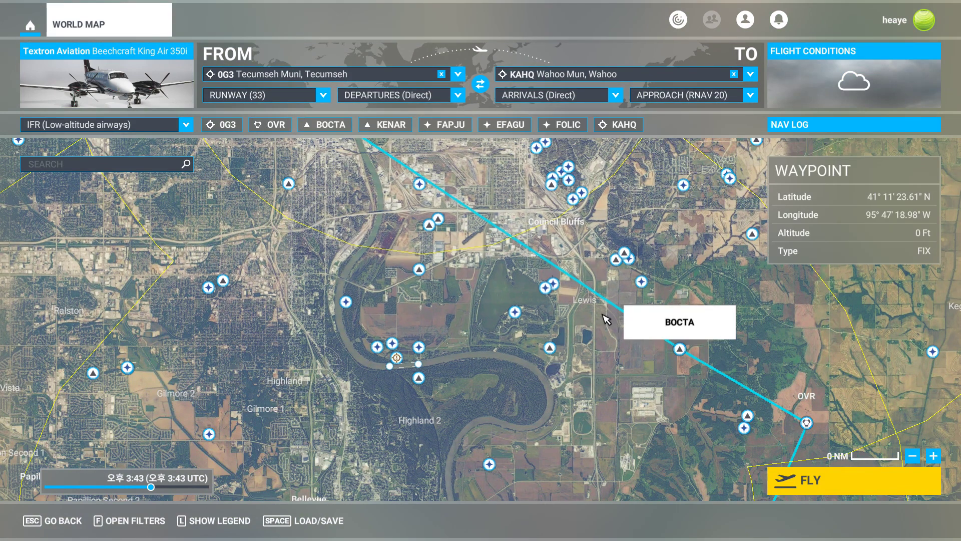
# Set the departure time to 12:51 local (5:51 UTC).
pyautogui.scroll(-2, 521, 281)
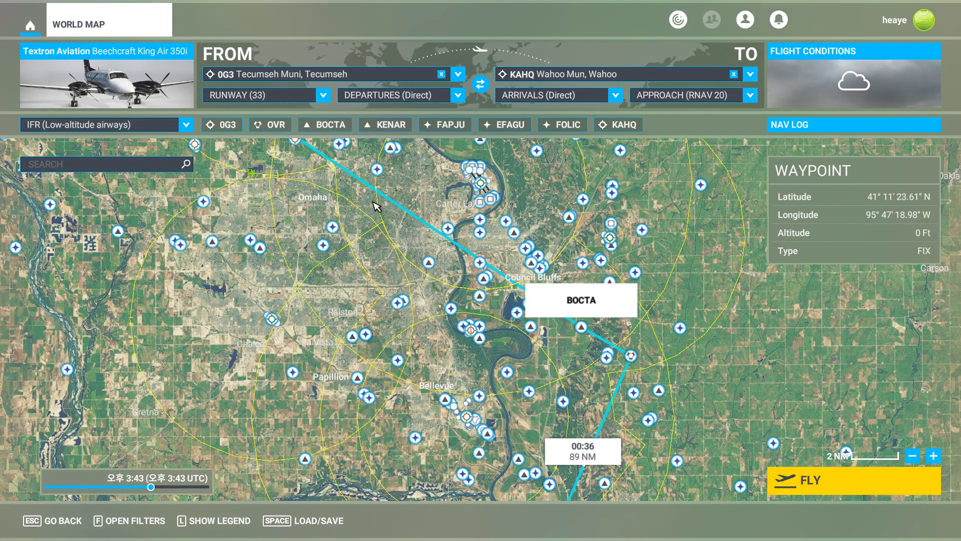
pyautogui.scroll(-3, 571, 390)
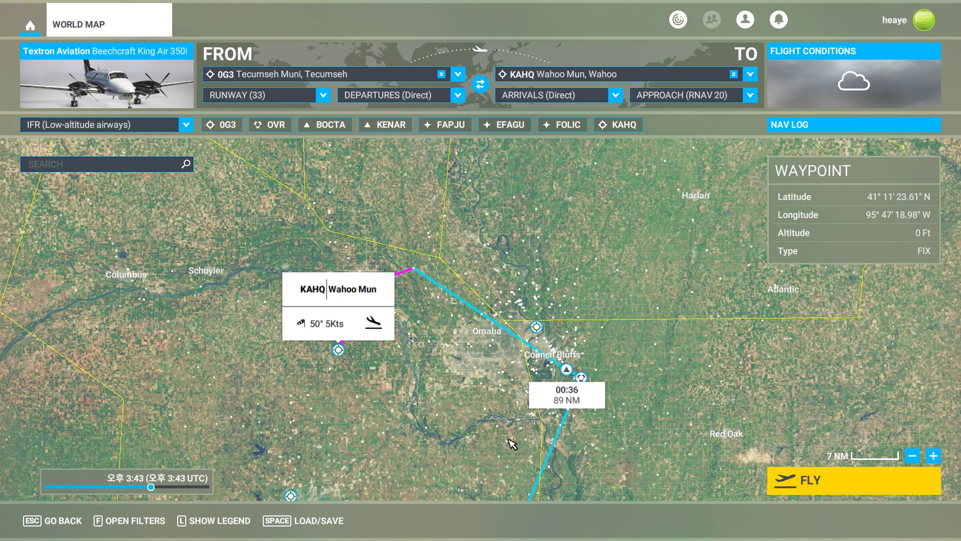
pyautogui.moveTo(479, 460); pyautogui.dragTo(568, 297)
pyautogui.scroll(-2, 561, 318)
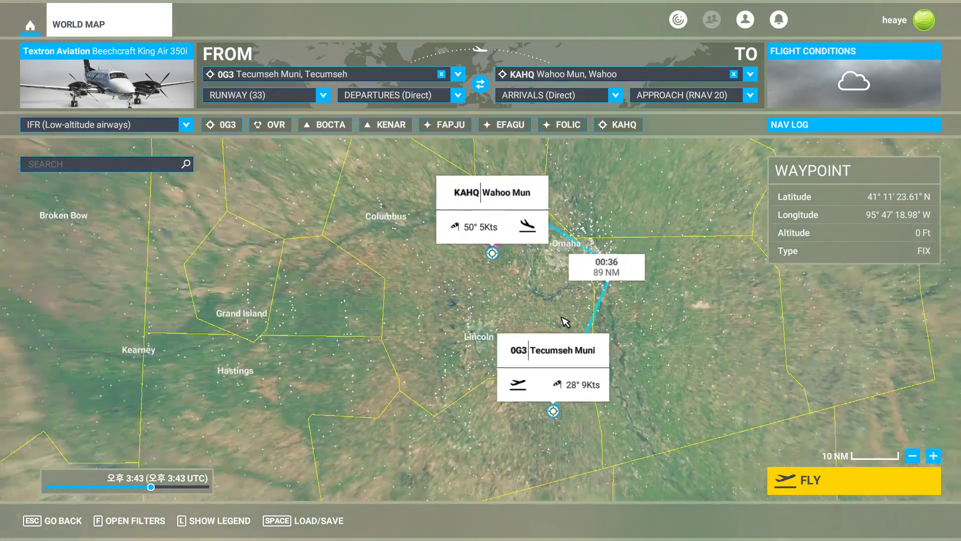
pyautogui.moveTo(493, 314); pyautogui.dragTo(604, 332)
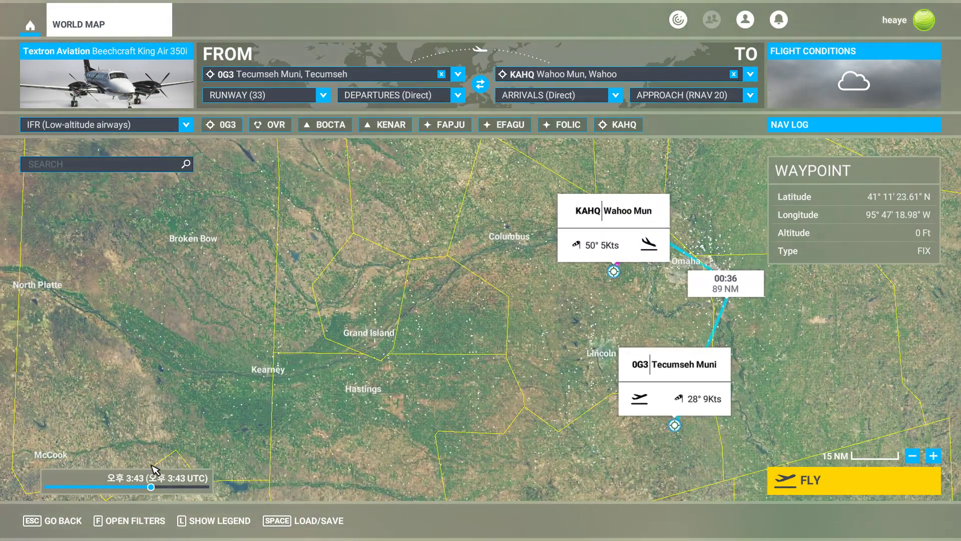
pyautogui.moveTo(150, 487); pyautogui.dragTo(132, 487)
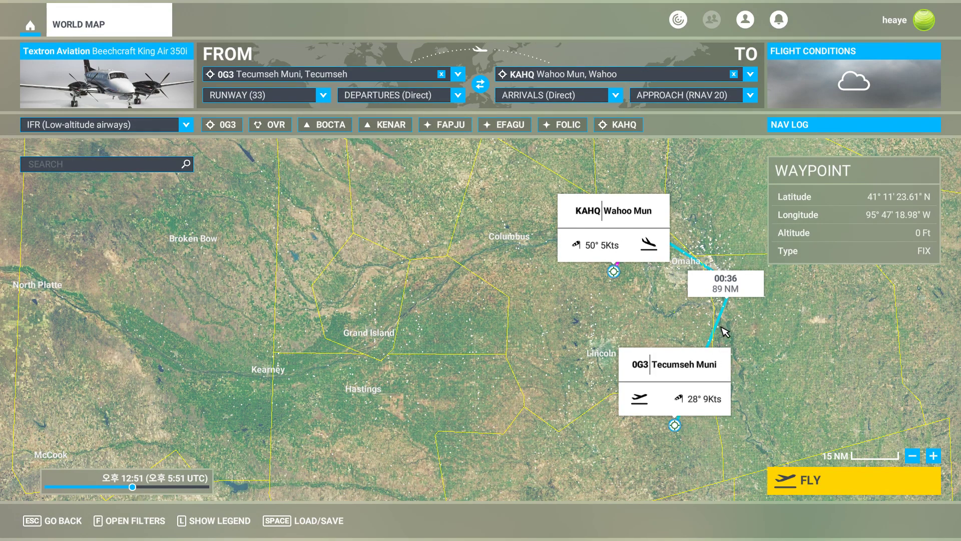
pyautogui.scroll(2, 724, 332)
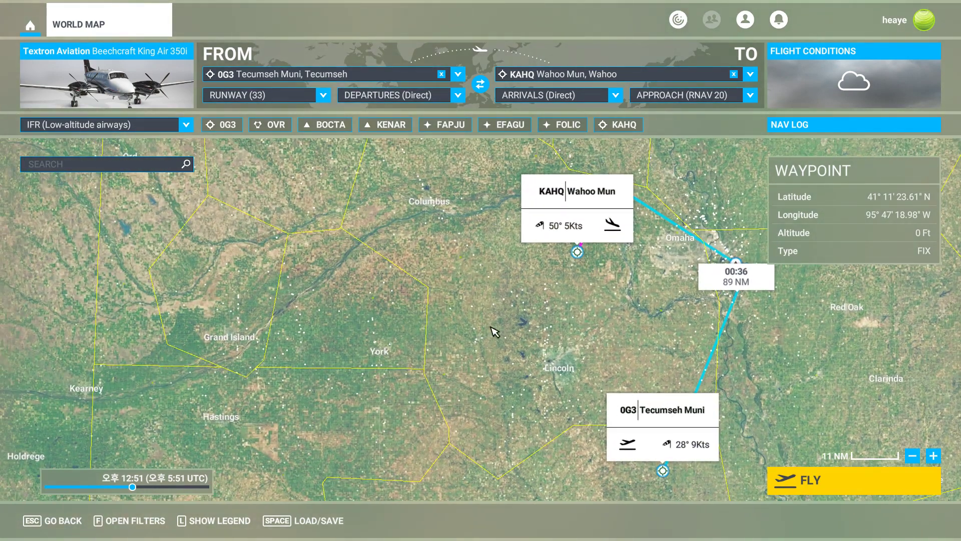
# Switch to SkyVector in the browser and examine the charted route around Omaha.
pyautogui.hotkey('alt', 'Tab')
pyautogui.scroll(-3, 338, 309)
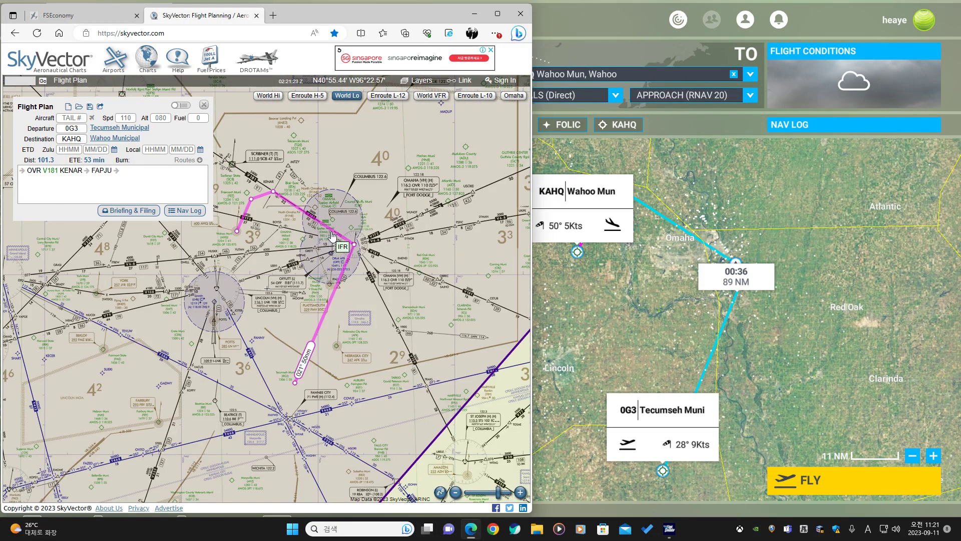
pyautogui.scroll(3, 333, 235)
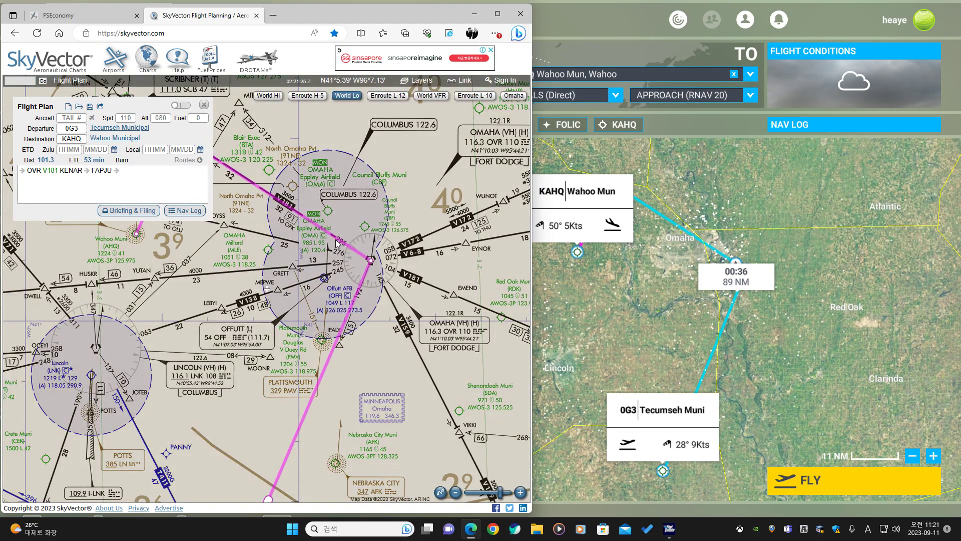
pyautogui.scroll(-2, 337, 244)
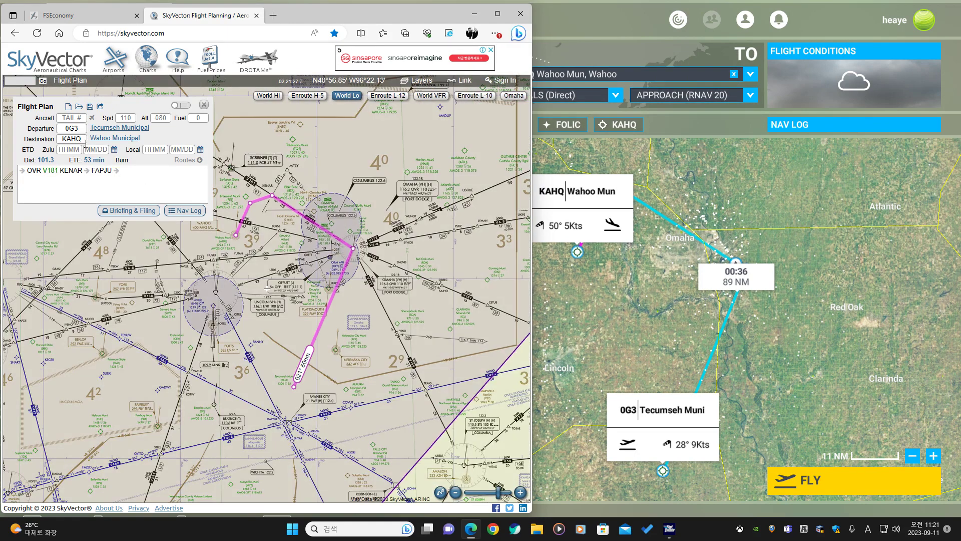
# Start a new SkyVector flight plan with departure KAHQ and destination KIXD.
pyautogui.click(103, 16)
pyautogui.click(200, 16)
pyautogui.click(68, 107)
pyautogui.click(74, 129)
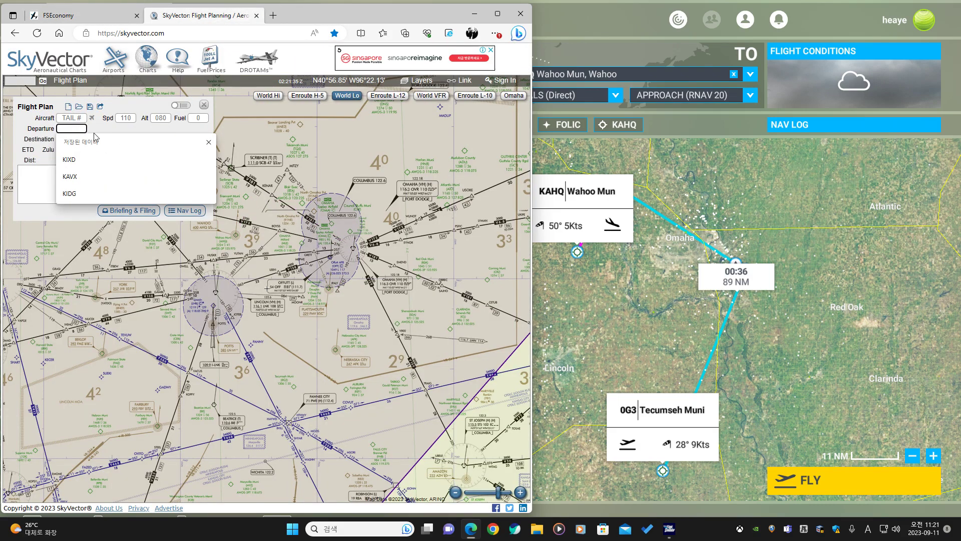
pyautogui.write('KAHQ')
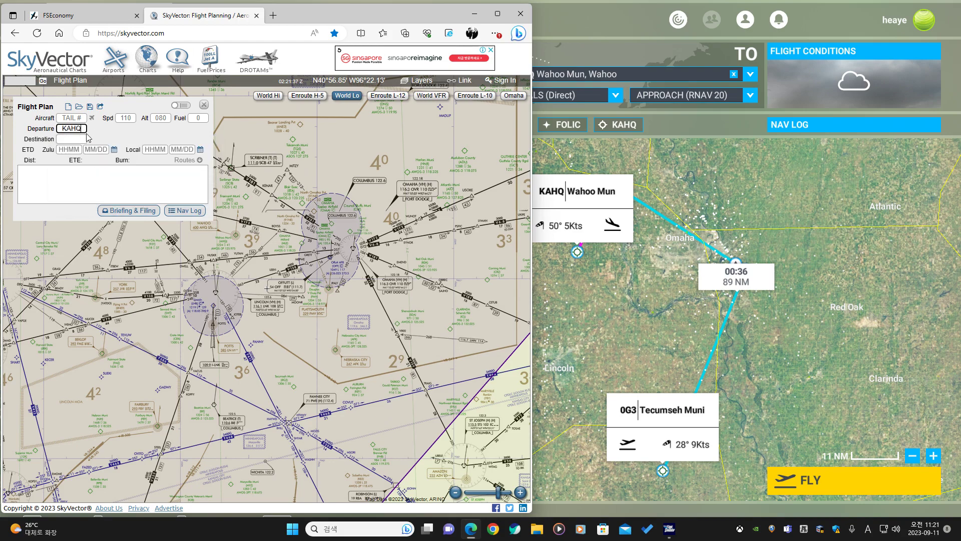
pyautogui.press('Tab')
pyautogui.write('KIXD')
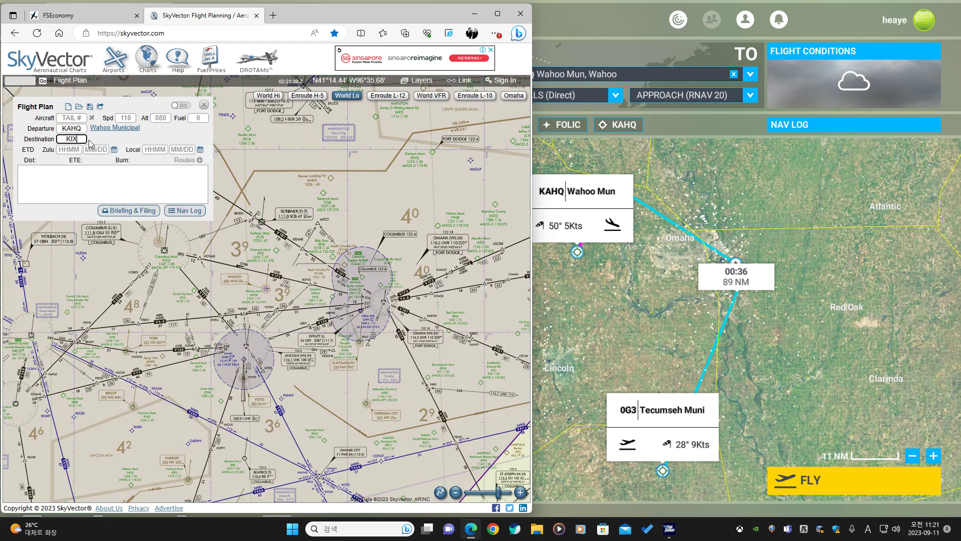
pyautogui.press('Tab')
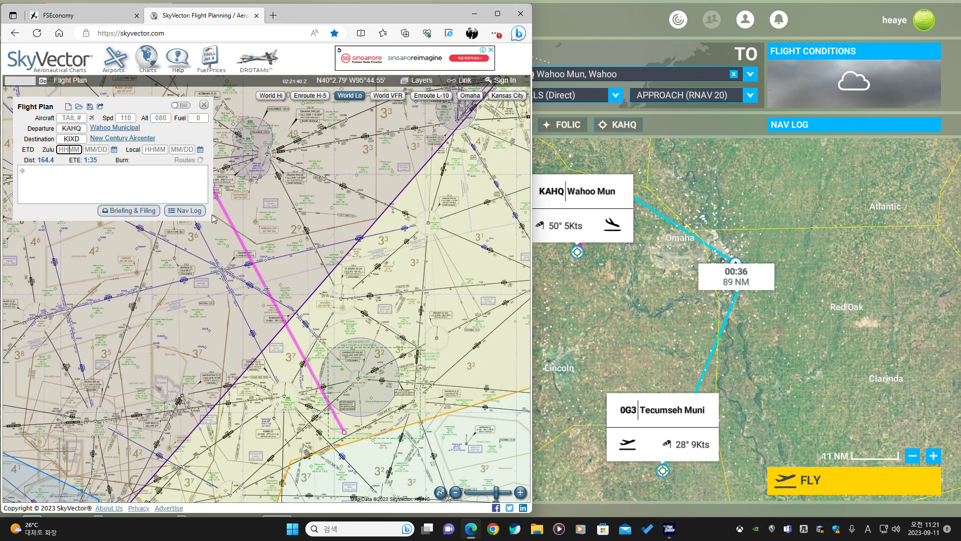
# Apply the suggested route BOYSS V172 OVR V159 STJ V77 TOP V508 RUGBB to the flight plan.
pyautogui.moveTo(216, 214); pyautogui.dragTo(299, 204)
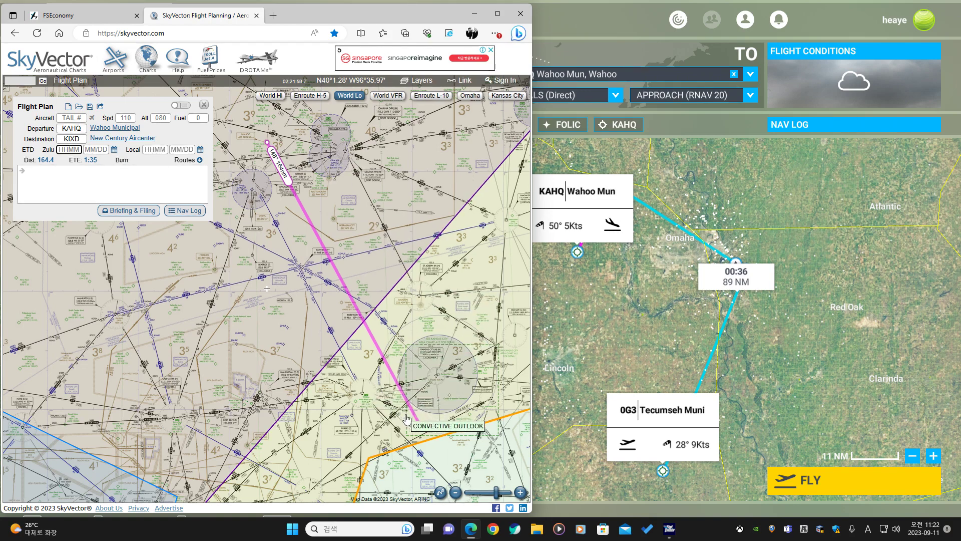
pyautogui.click(175, 161)
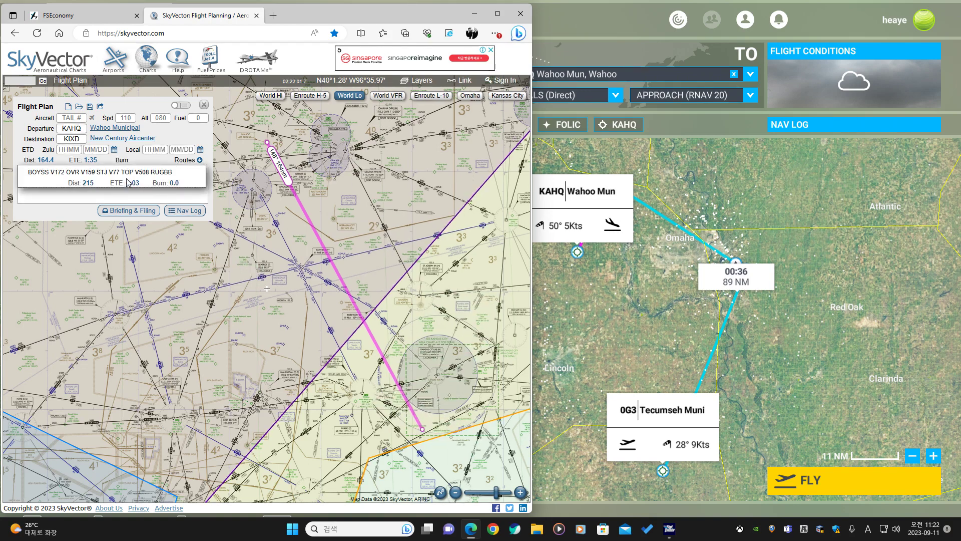
pyautogui.click(128, 183)
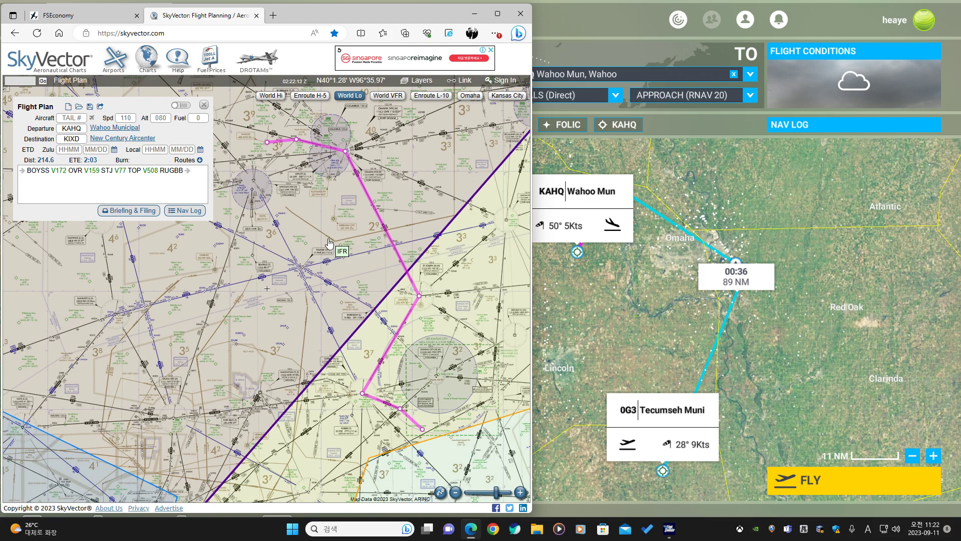
# Reshape the first leg of the SkyVector route so it passes through the Lincoln VOR.
pyautogui.moveTo(329, 242); pyautogui.dragTo(322, 255)
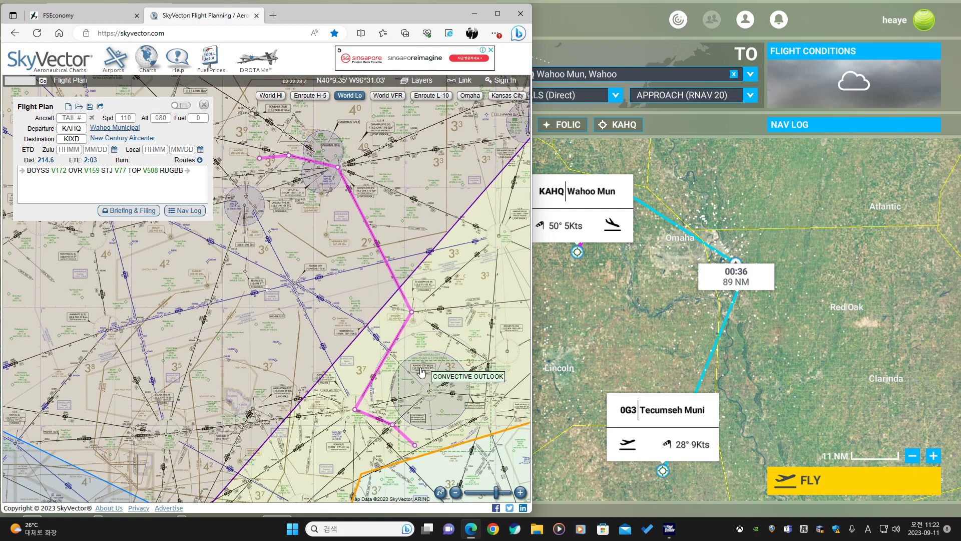
pyautogui.scroll(-1, 431, 295)
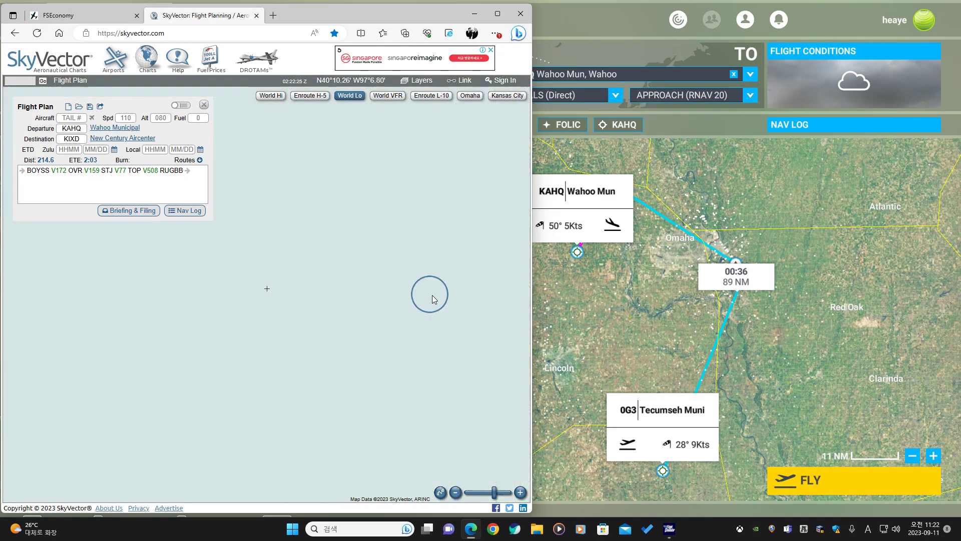
pyautogui.moveTo(438, 290); pyautogui.dragTo(218, 341)
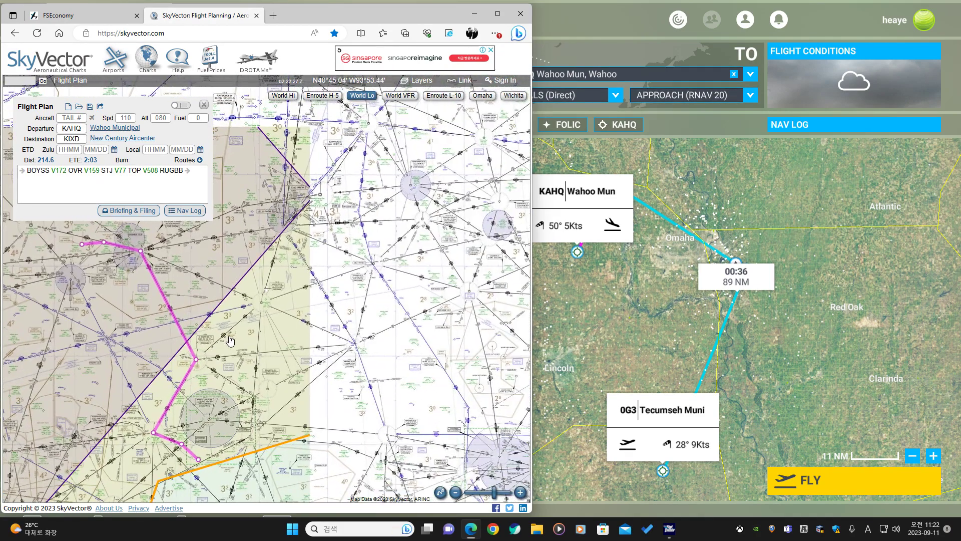
pyautogui.moveTo(90, 269); pyautogui.dragTo(302, 224)
pyautogui.scroll(2, 302, 223)
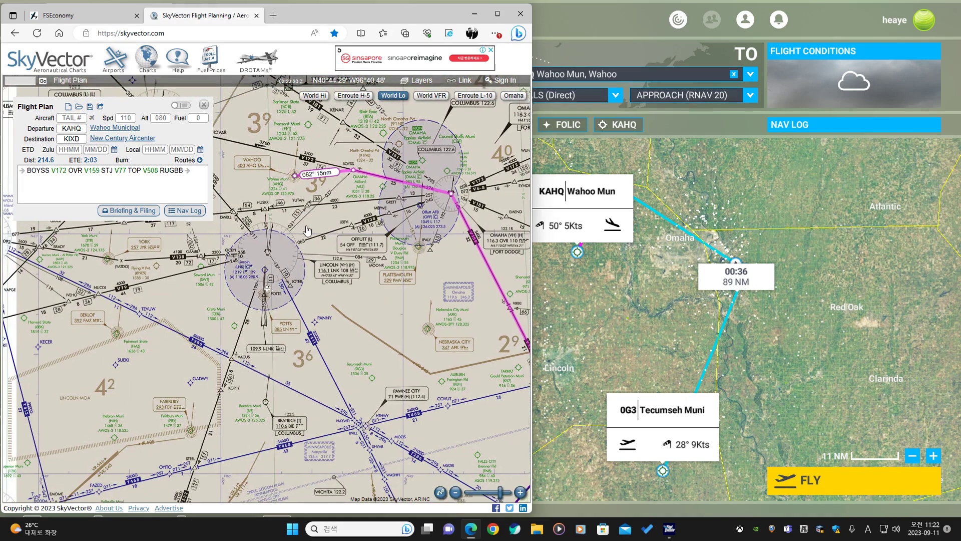
pyautogui.moveTo(307, 230); pyautogui.dragTo(289, 215)
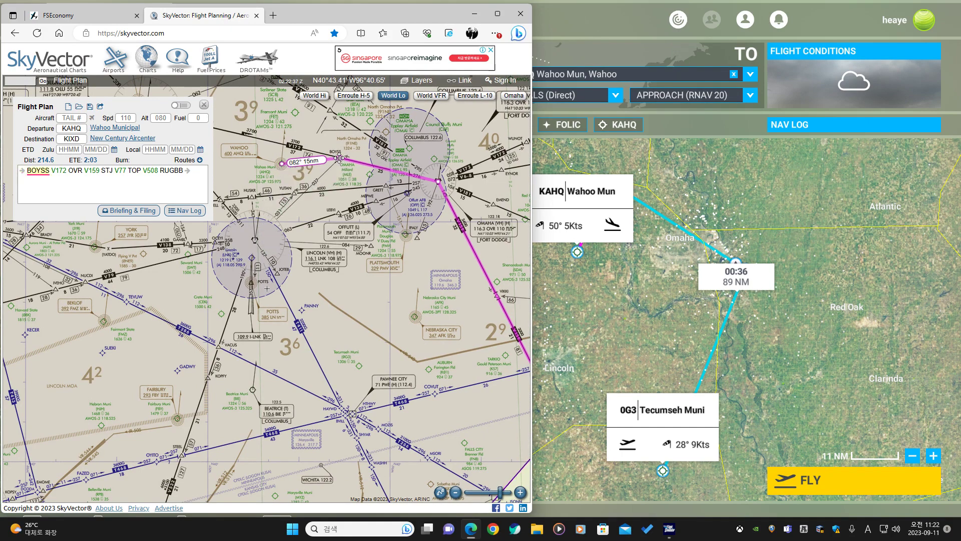
pyautogui.moveTo(340, 159); pyautogui.dragTo(339, 159)
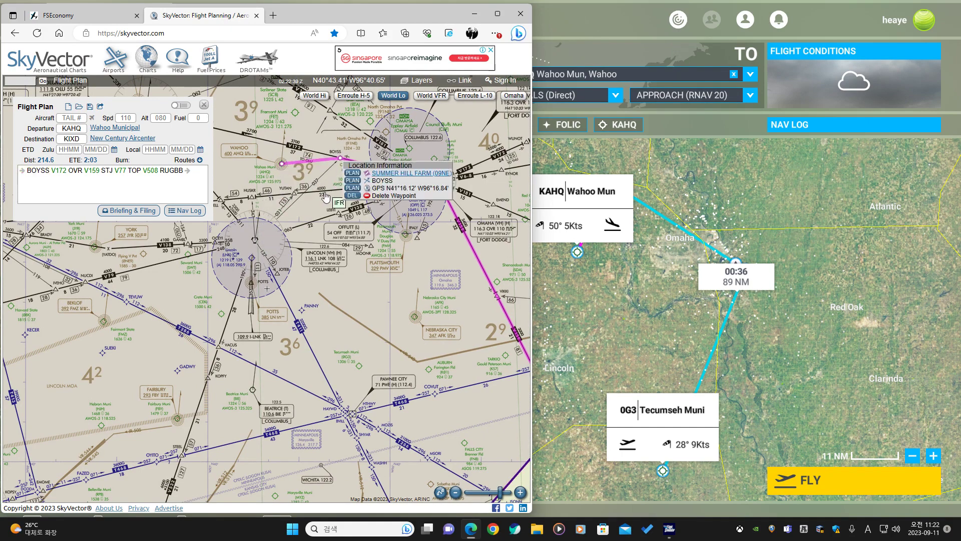
pyautogui.moveTo(325, 194); pyautogui.dragTo(335, 189)
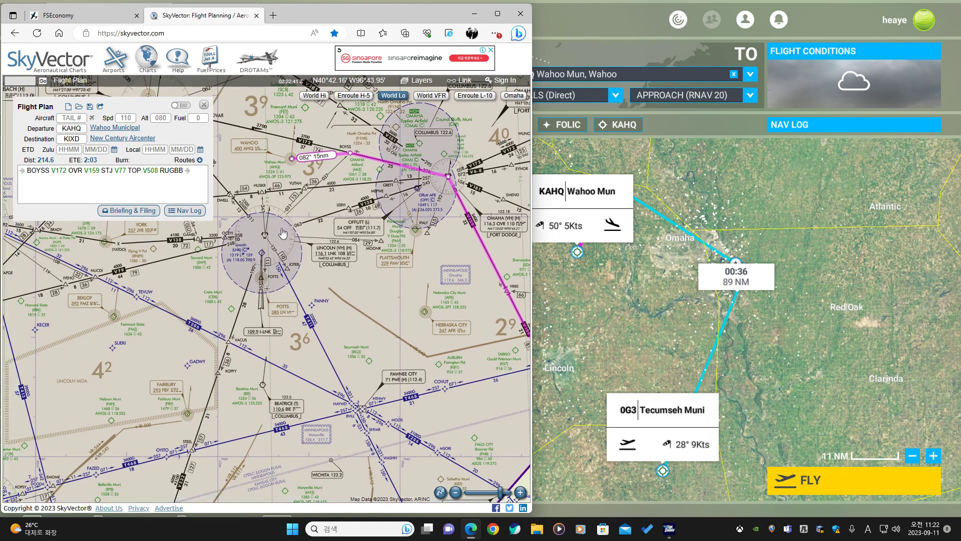
pyautogui.moveTo(450, 304); pyautogui.dragTo(368, 202)
pyautogui.moveTo(317, 167); pyautogui.dragTo(403, 278)
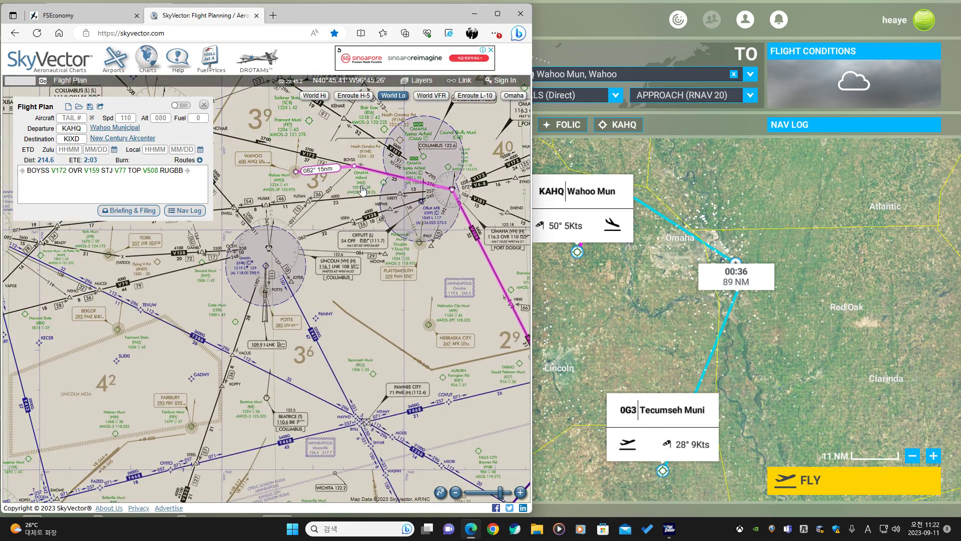
pyautogui.moveTo(355, 167); pyautogui.dragTo(269, 247)
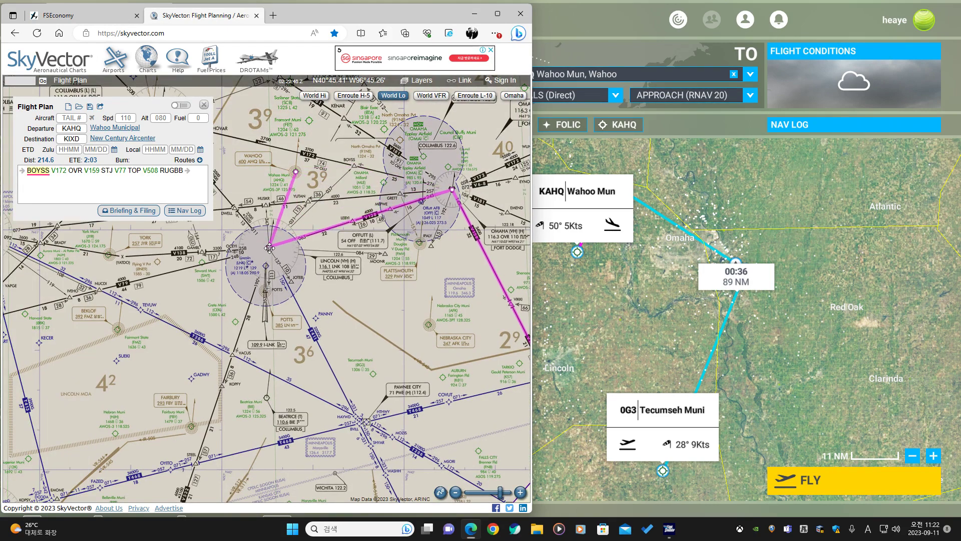
# Route the SkyVector plan's first leg through Lincoln VOR and move the Omaha turn point to BVILL.
pyautogui.click(283, 271)
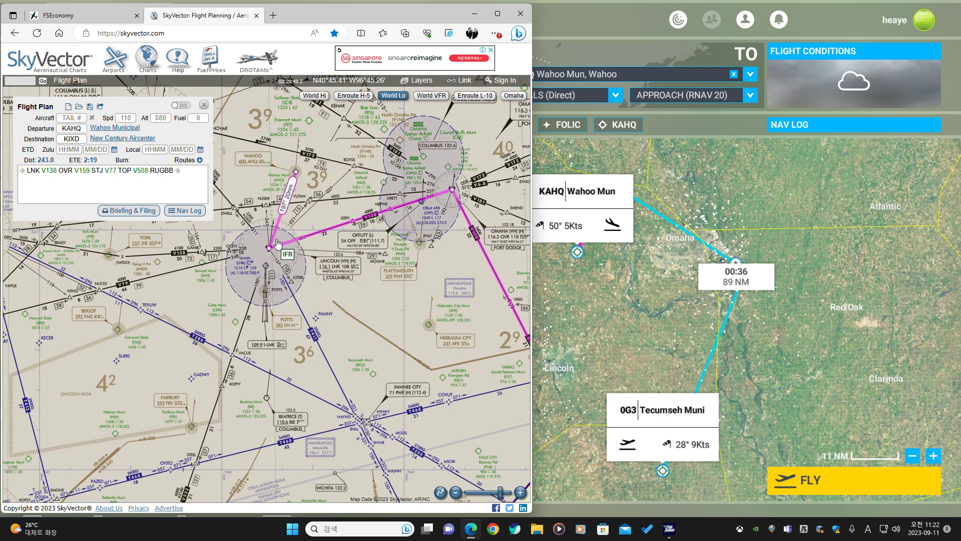
pyautogui.moveTo(276, 243); pyautogui.dragTo(251, 165)
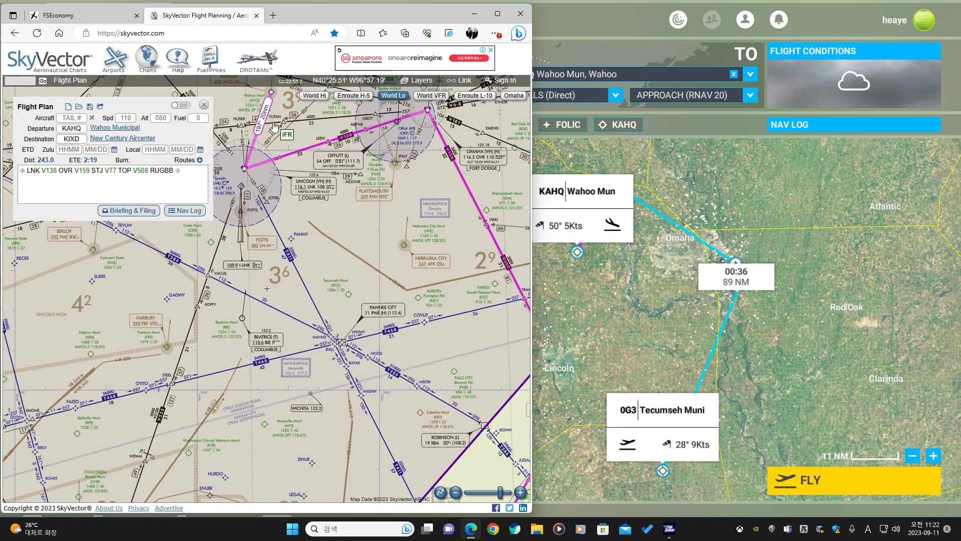
pyautogui.scroll(3, 270, 131)
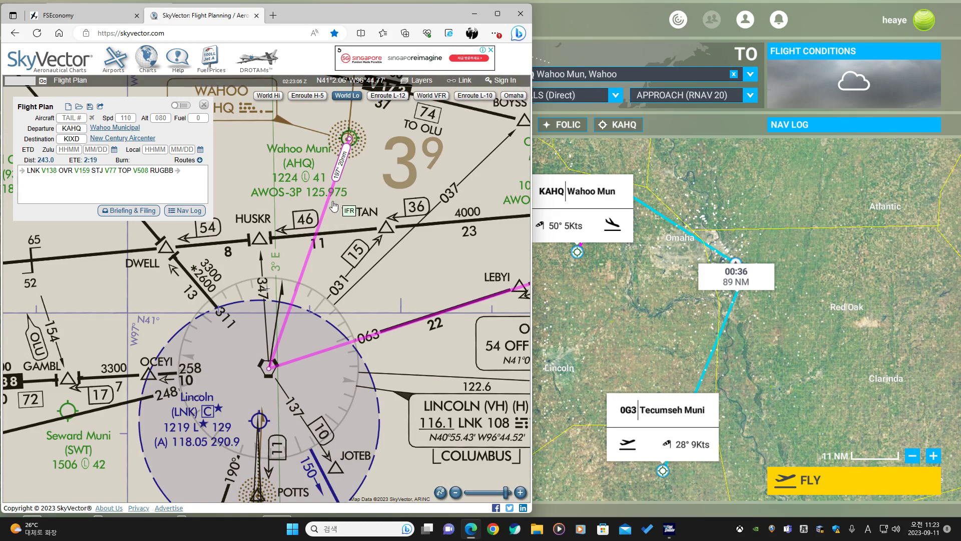
pyautogui.scroll(-2, 300, 320)
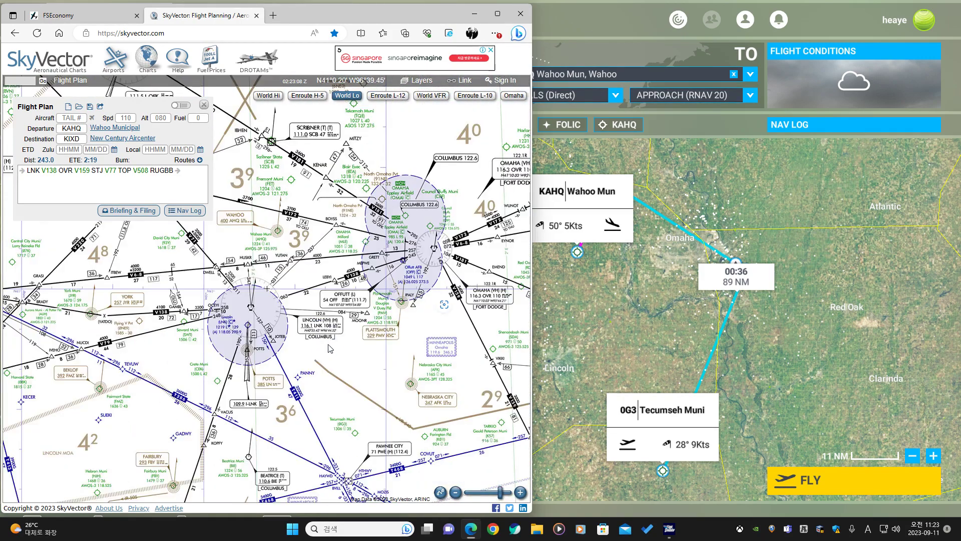
pyautogui.scroll(-1, 329, 348)
pyautogui.moveTo(384, 410); pyautogui.dragTo(354, 274)
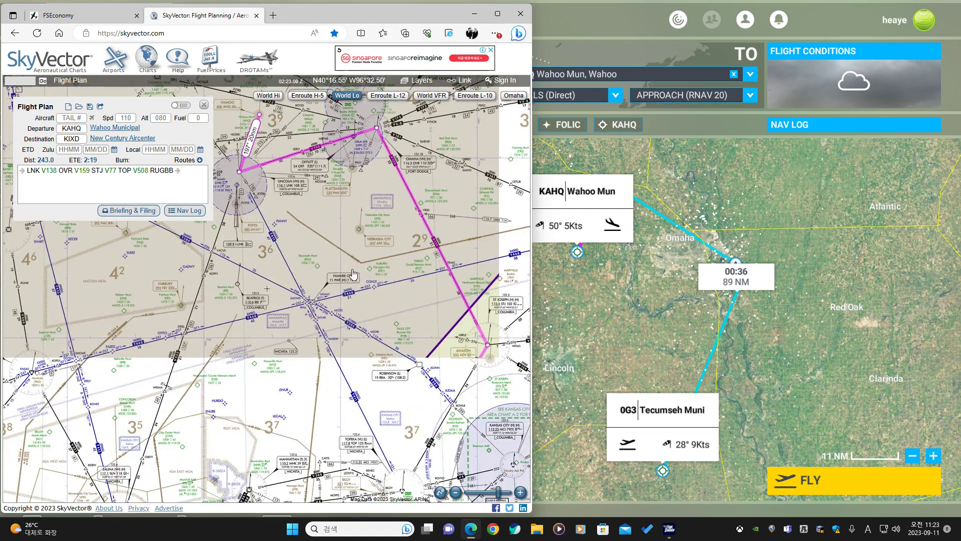
pyautogui.scroll(-1, 354, 275)
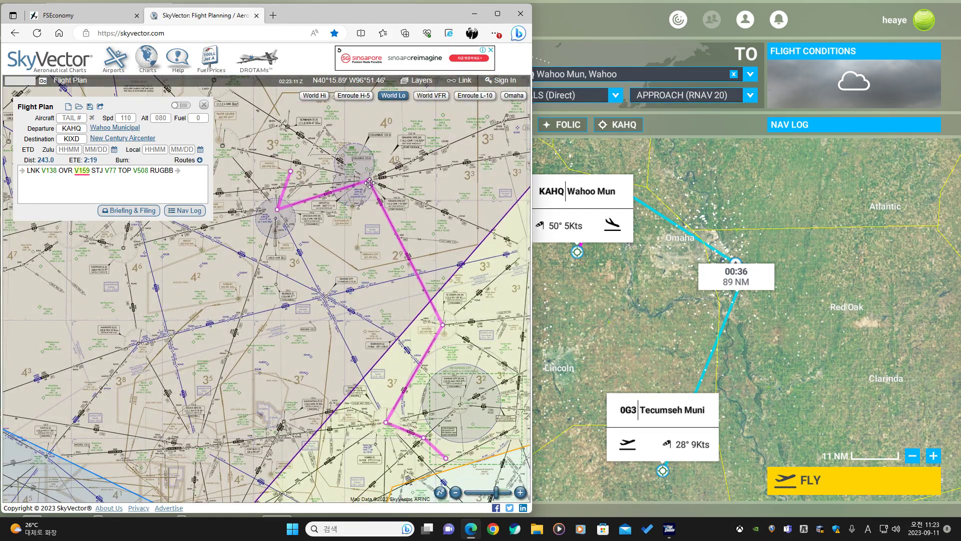
pyautogui.moveTo(373, 188); pyautogui.dragTo(386, 257)
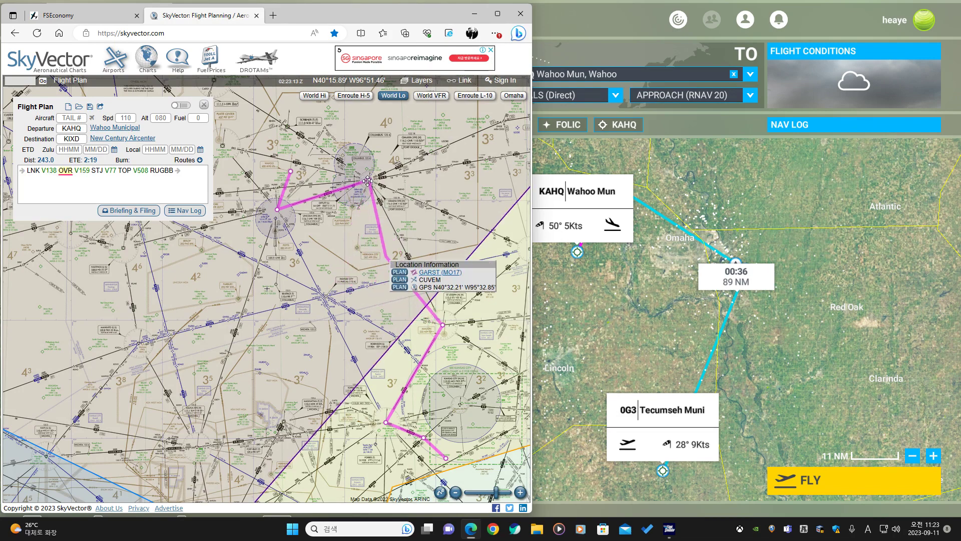
pyautogui.moveTo(369, 181); pyautogui.dragTo(323, 297)
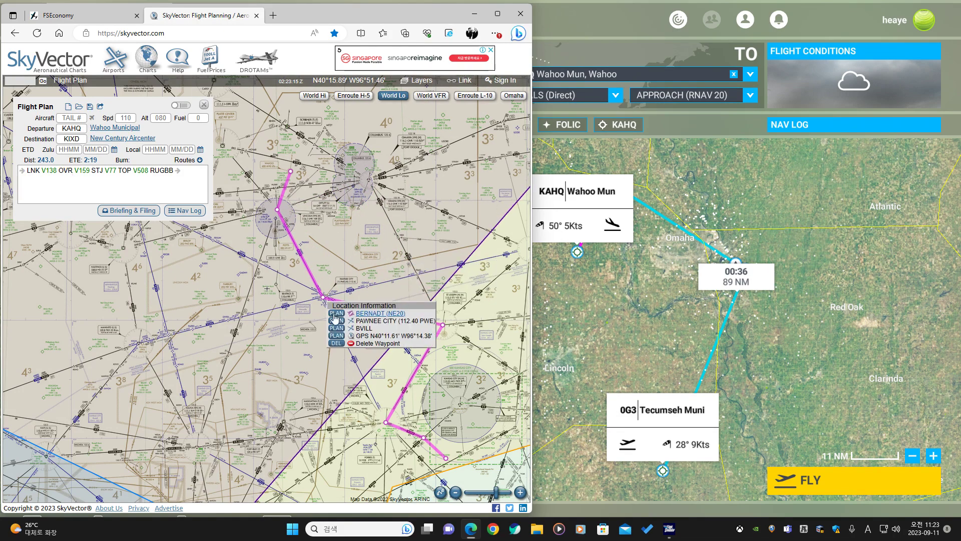
pyautogui.click(338, 328)
# Delete the St Joseph waypoint so the route follows T411 from BVILL to TOP.
pyautogui.moveTo(339, 345); pyautogui.dragTo(326, 253)
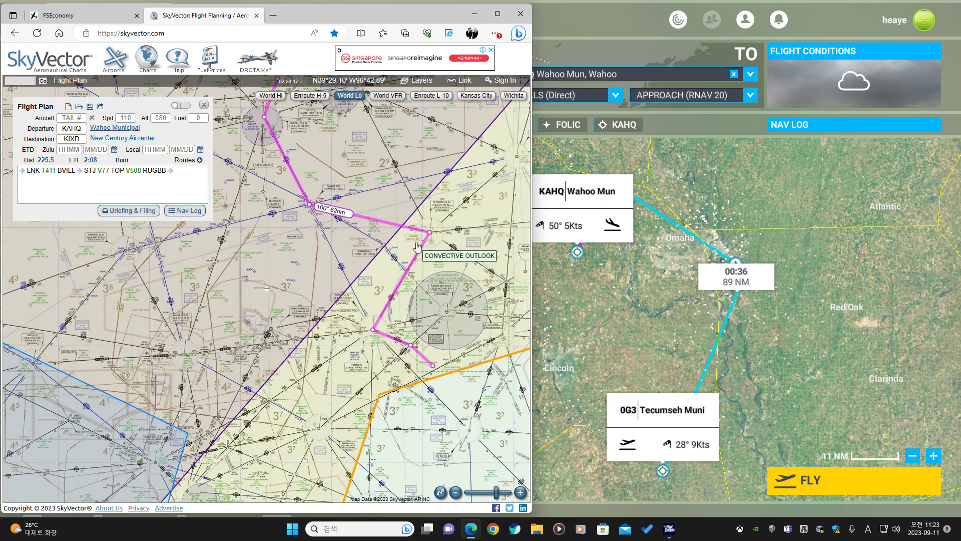
pyautogui.moveTo(430, 232); pyautogui.dragTo(371, 258)
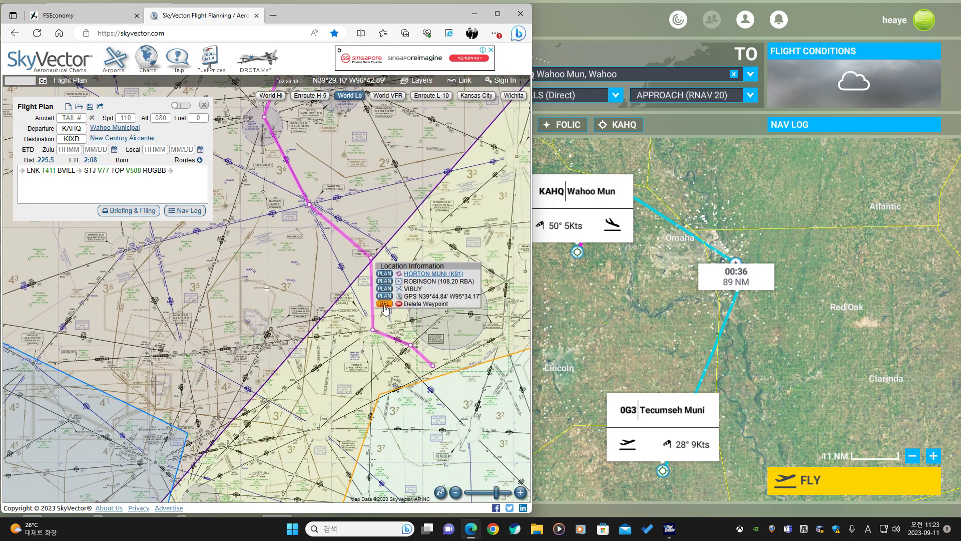
pyautogui.click(385, 304)
# Open the RNAV (GPS) RWY 18 approach chart for New Century Aircenter.
pyautogui.moveTo(294, 128); pyautogui.dragTo(311, 226)
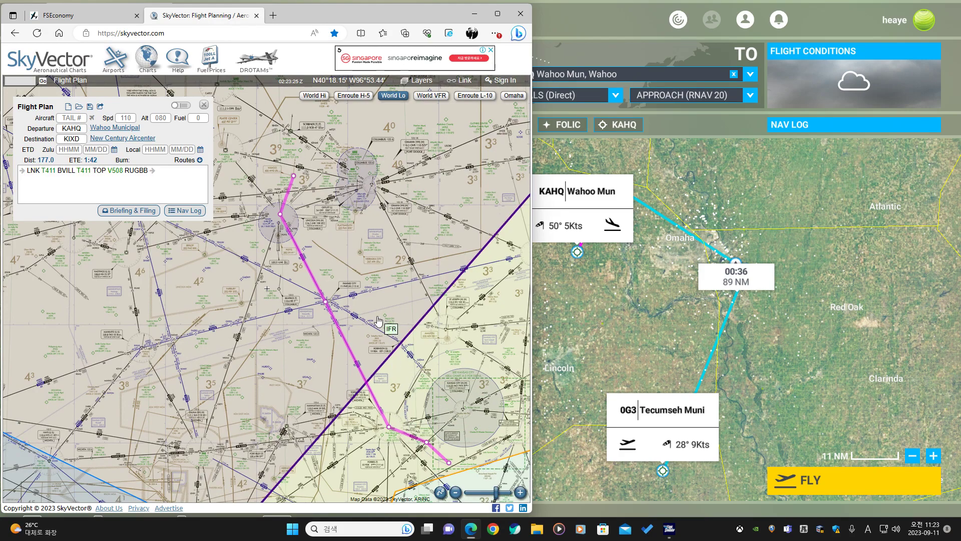
pyautogui.scroll(-1, 384, 320)
pyautogui.moveTo(422, 326); pyautogui.dragTo(157, 330)
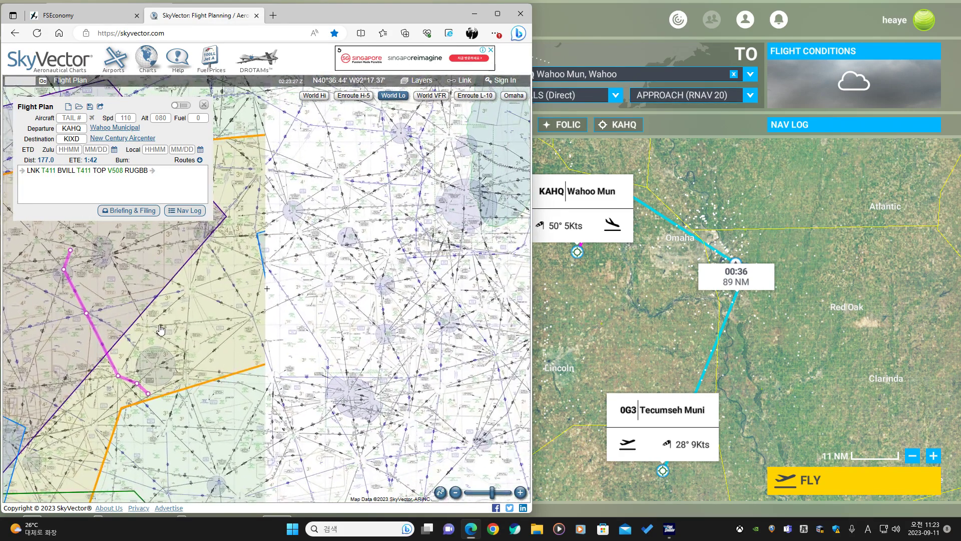
pyautogui.moveTo(148, 144)
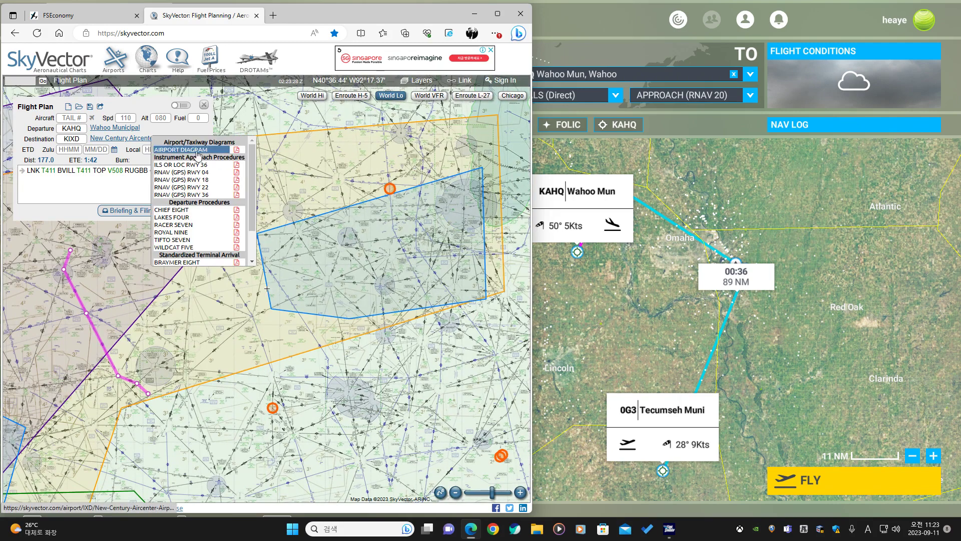
pyautogui.click(202, 181)
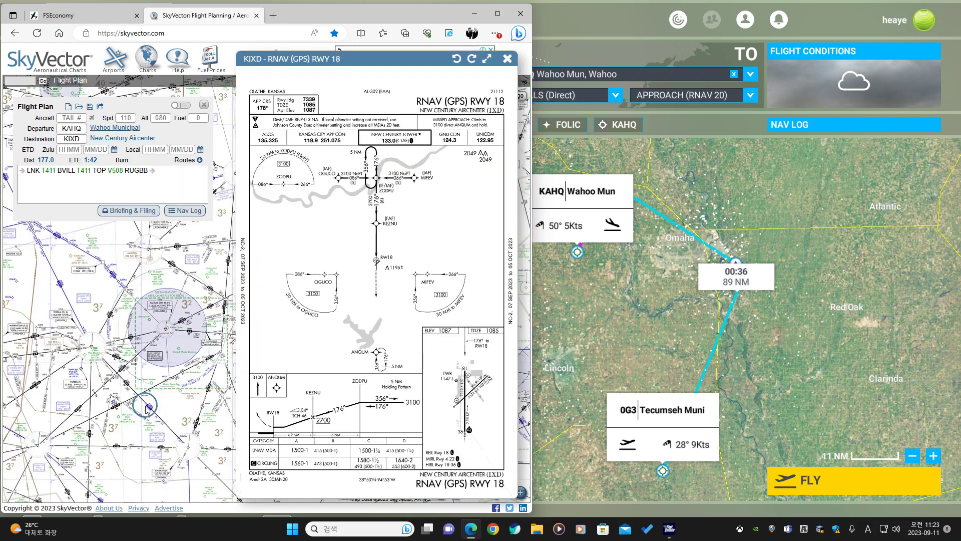
# Add ZODPU to the end of the route after RUGBB.
pyautogui.scroll(1, 151, 385)
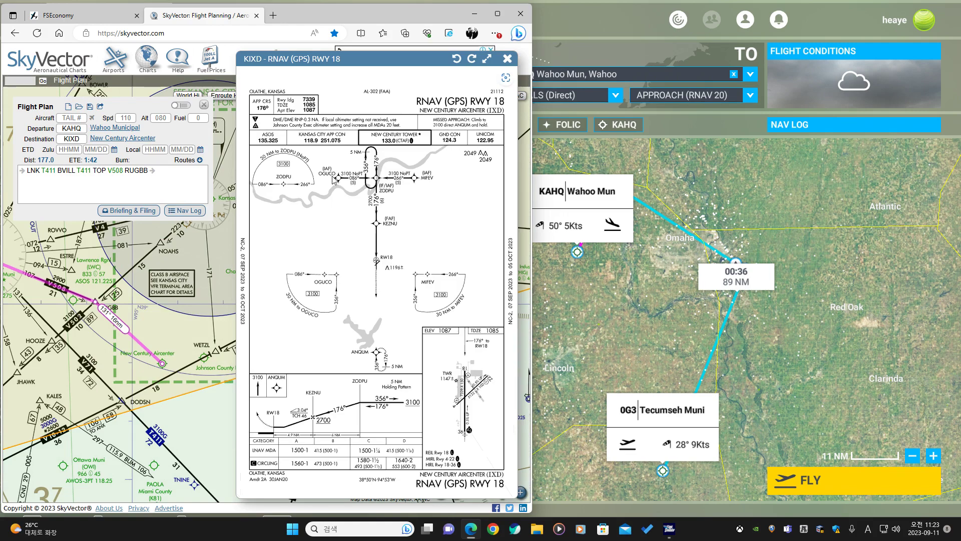
pyautogui.scroll(1, 339, 182)
pyautogui.scroll(-1, 386, 183)
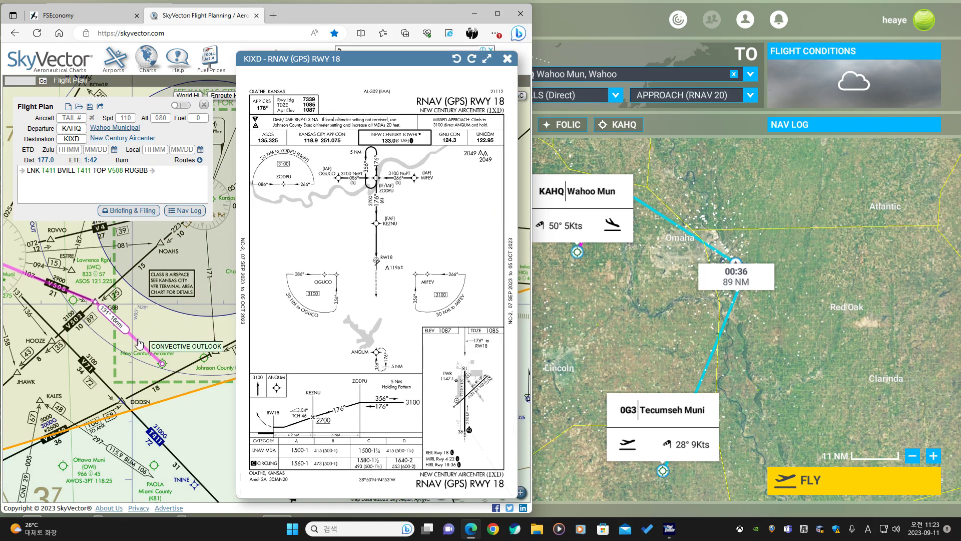
pyautogui.moveTo(136, 340); pyautogui.dragTo(164, 299)
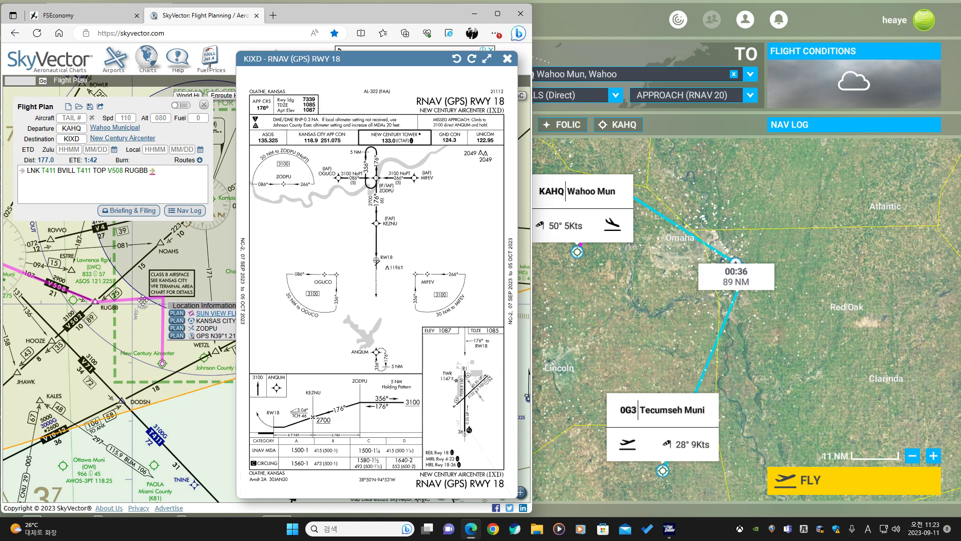
pyautogui.click(178, 328)
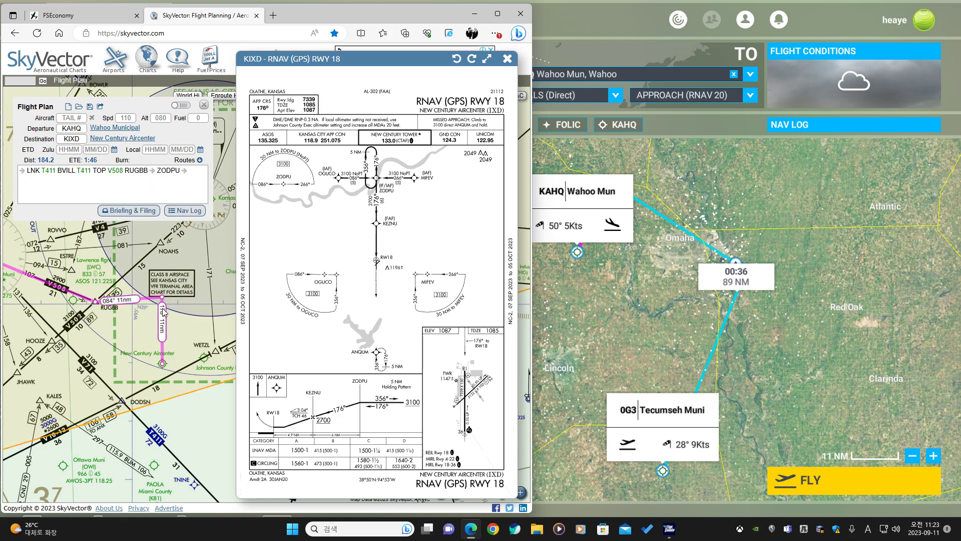
# Insert OGUCO between RUGBB and ZODPU in the route.
pyautogui.click(136, 297)
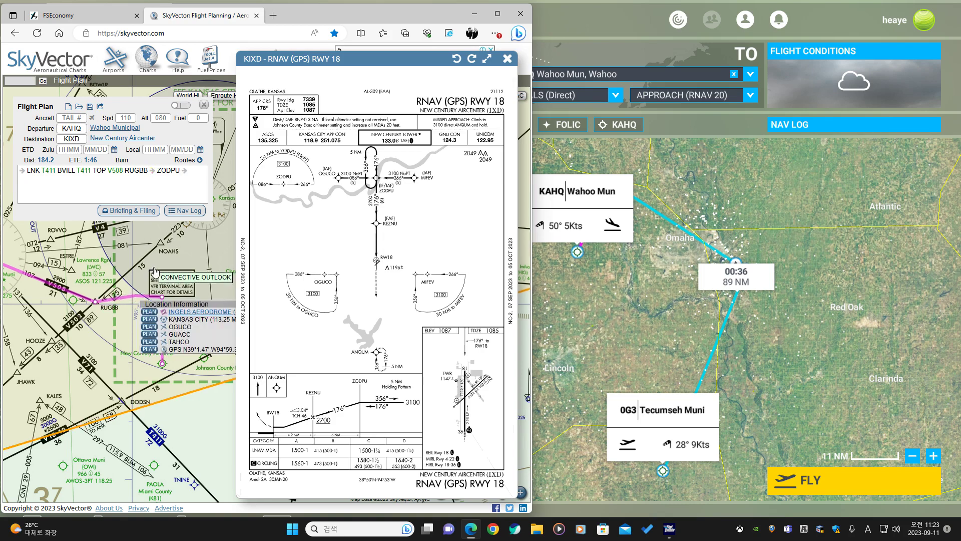
pyautogui.click(154, 332)
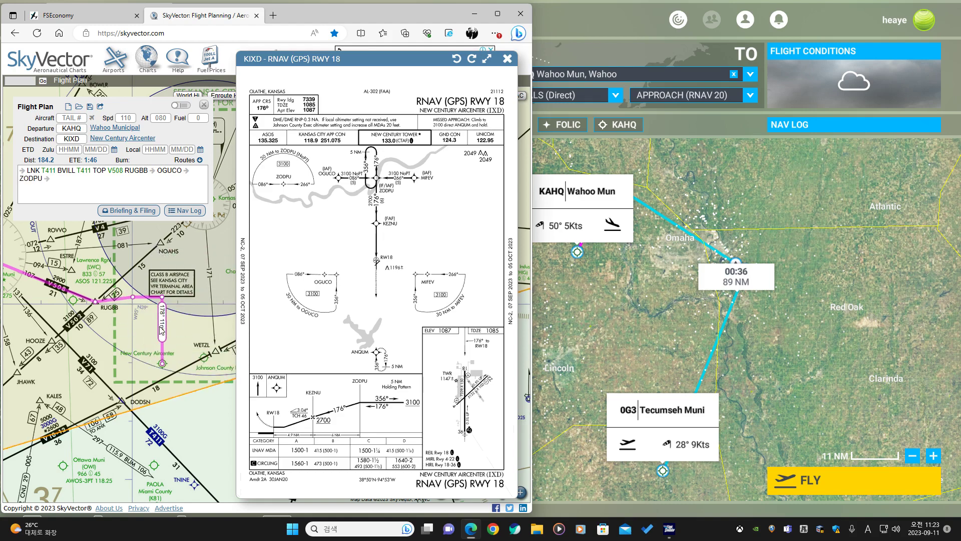
pyautogui.scroll(-2, 151, 251)
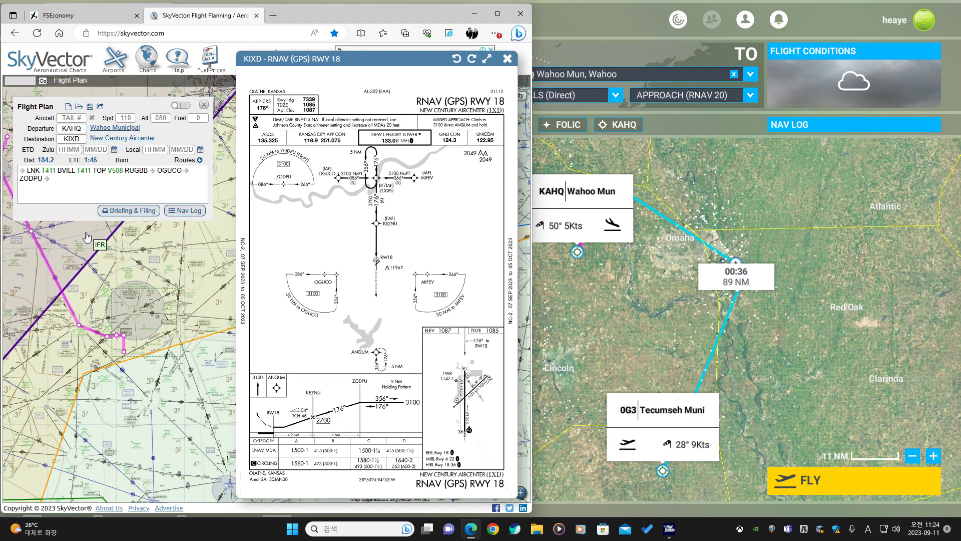
pyautogui.moveTo(108, 283); pyautogui.dragTo(156, 384)
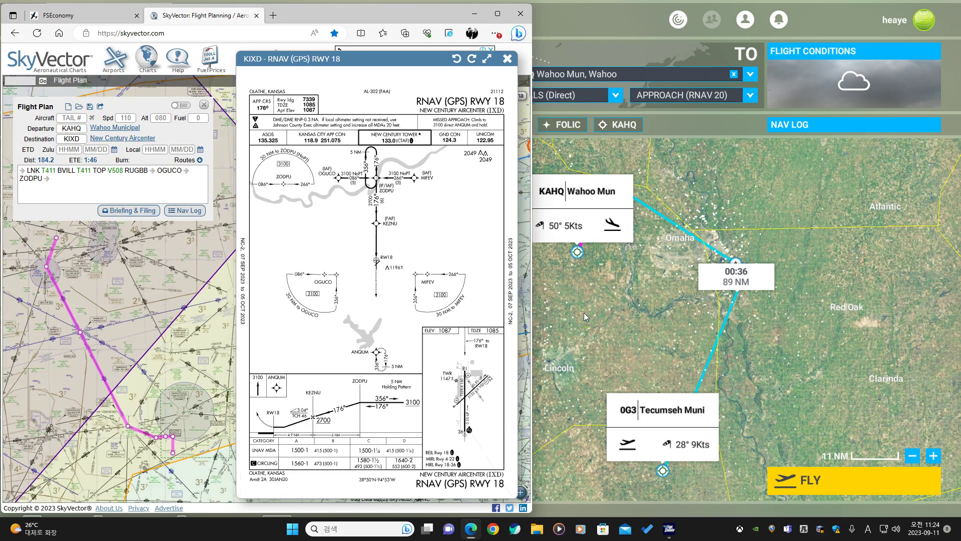
# In the World Map, swap departure and arrival and set the destination to KIXD New Century Aircenter.
pyautogui.click(584, 312)
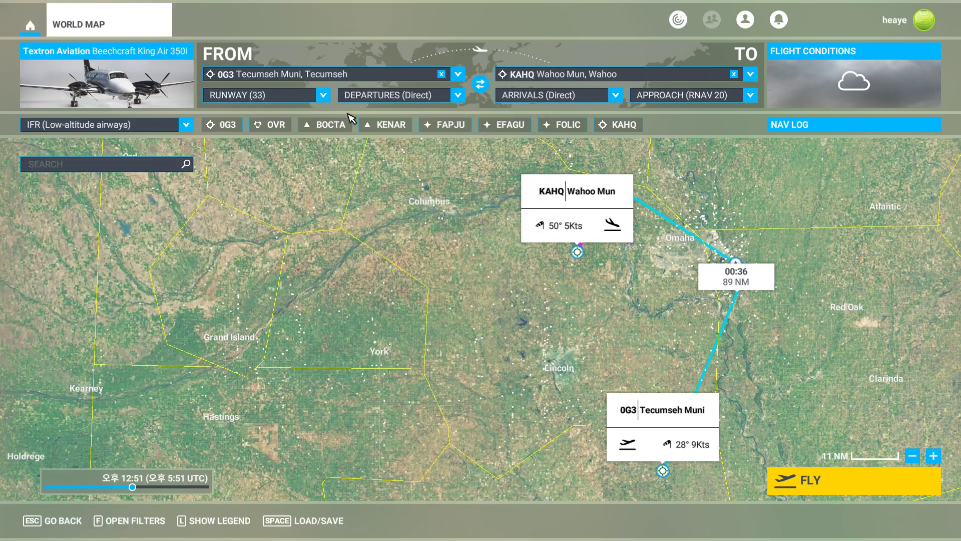
pyautogui.click(483, 87)
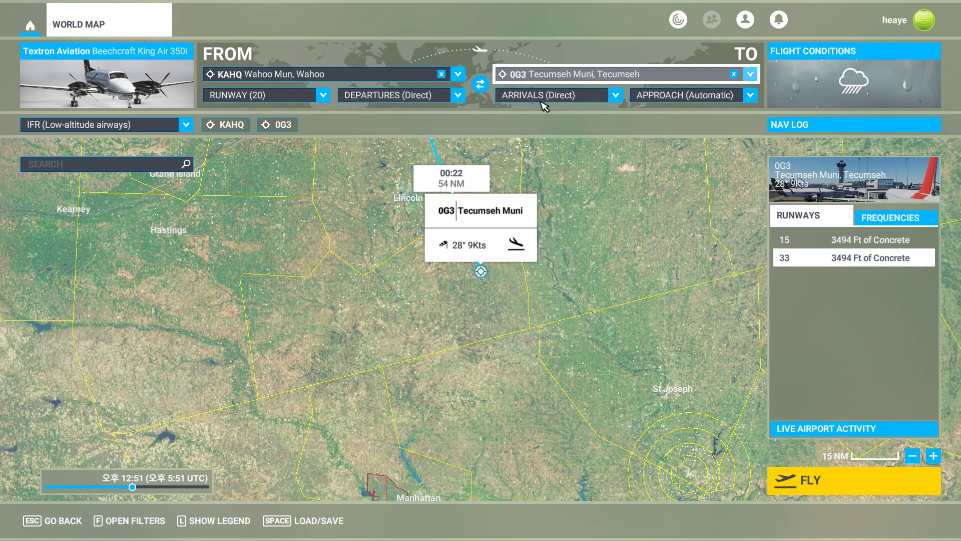
pyautogui.click(550, 76)
pyautogui.click(570, 146)
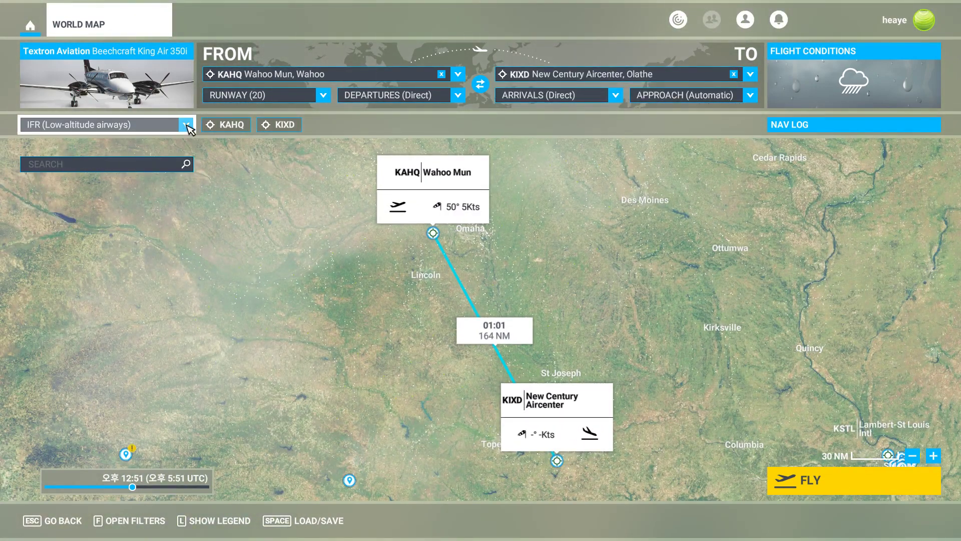
# Choose IFR (Low-altitude airways) routing and set the KAHQ departure runway to 2.
pyautogui.click(185, 125)
pyautogui.click(111, 219)
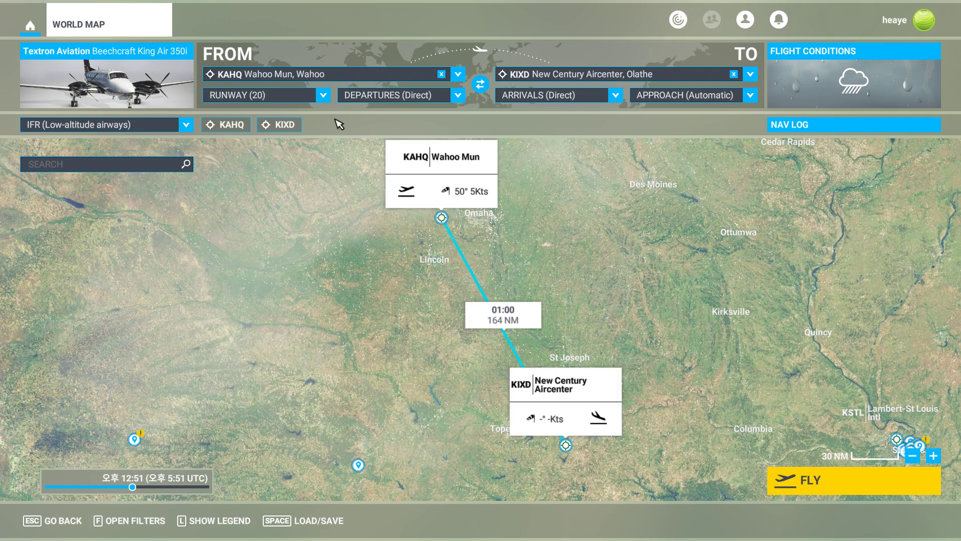
pyautogui.click(323, 95)
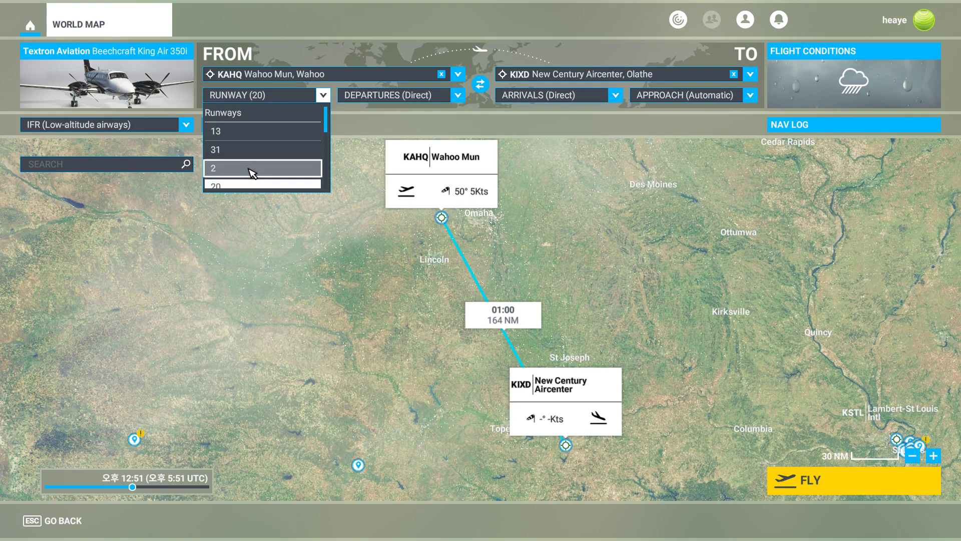
pyautogui.click(252, 173)
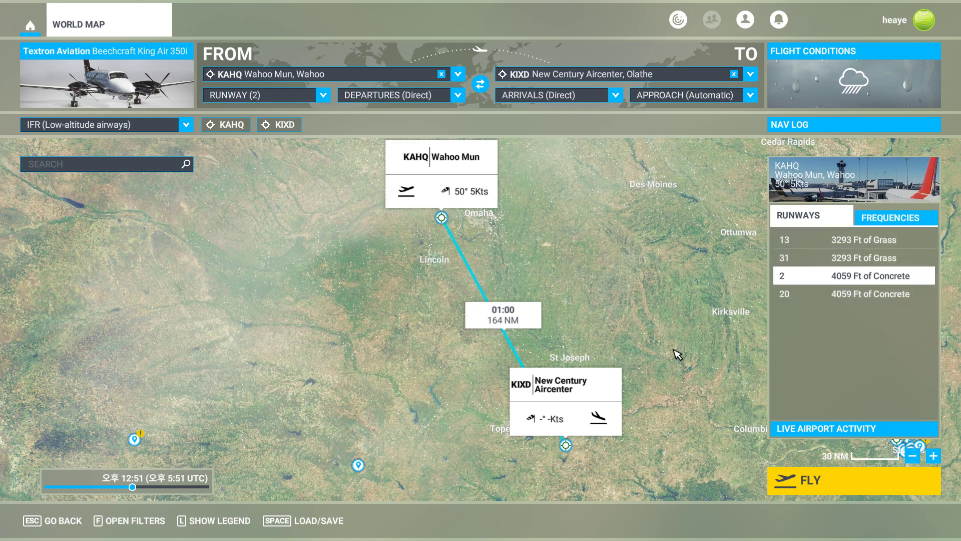
# Check the SkyVector route against the World Map flight.
pyautogui.moveTo(675, 340); pyautogui.dragTo(670, 255)
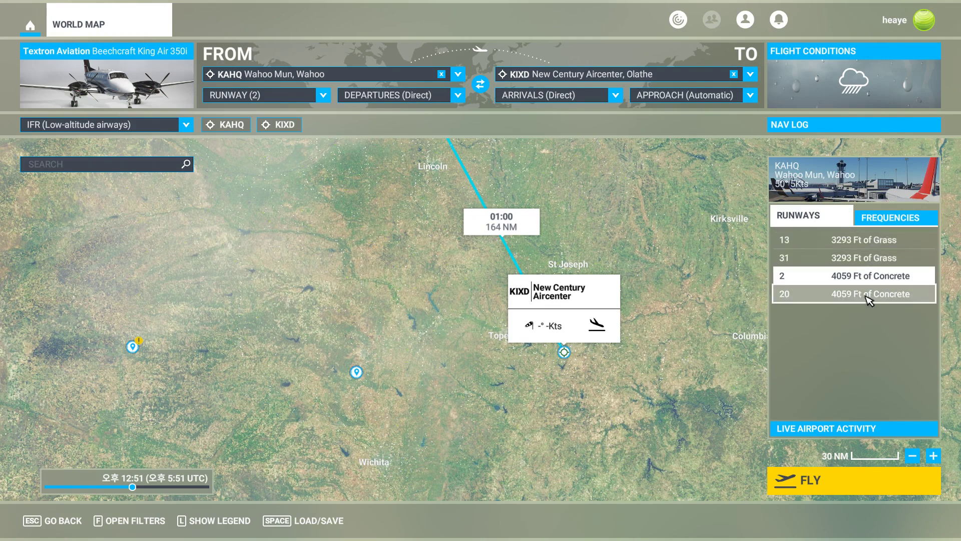
pyautogui.moveTo(620, 252); pyautogui.dragTo(670, 335)
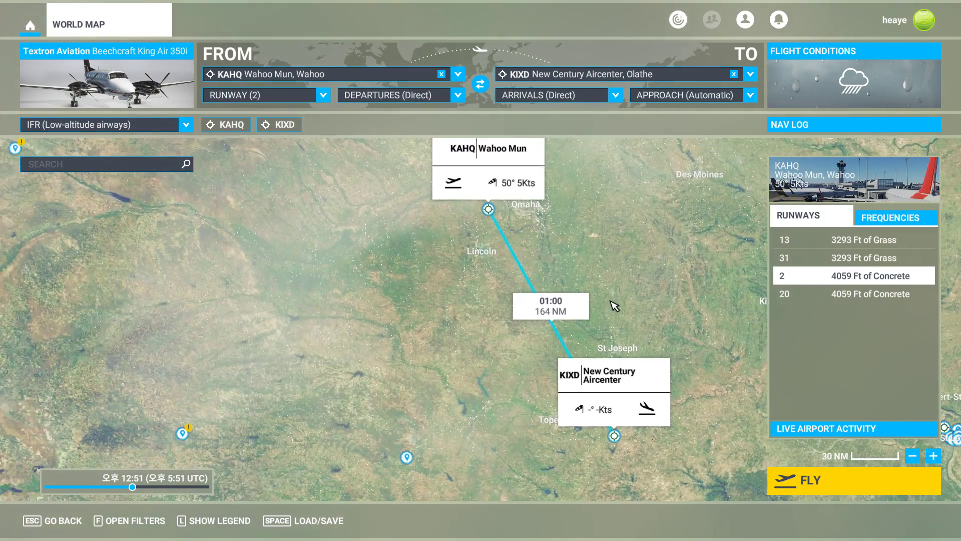
pyautogui.hotkey('alt', 'Tab')
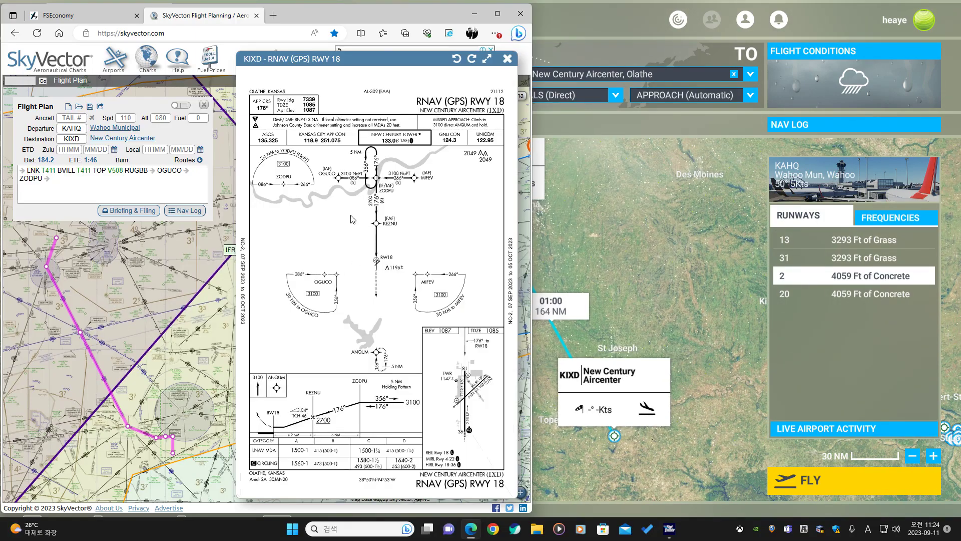
pyautogui.click(663, 180)
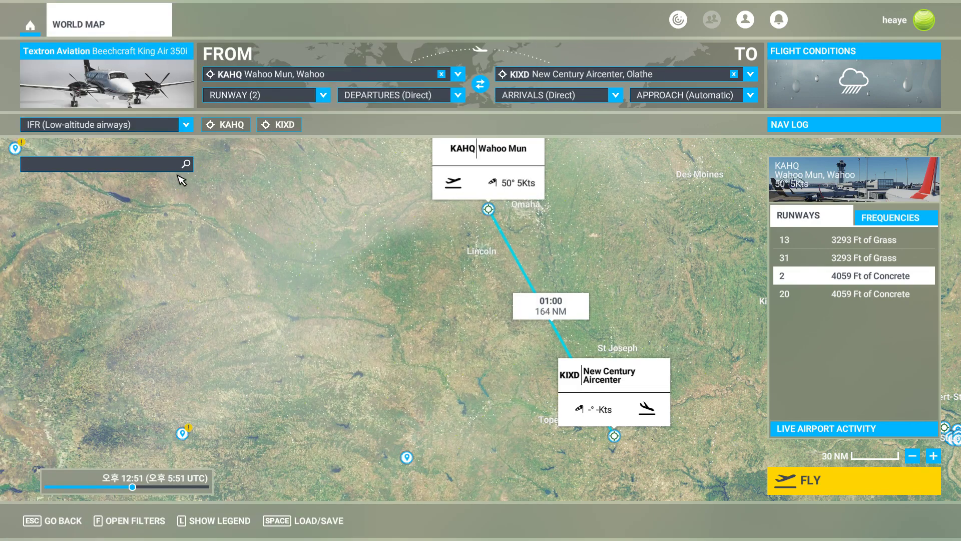
# Search for LNK and add the LNK VORTAC to the route.
pyautogui.write('l')
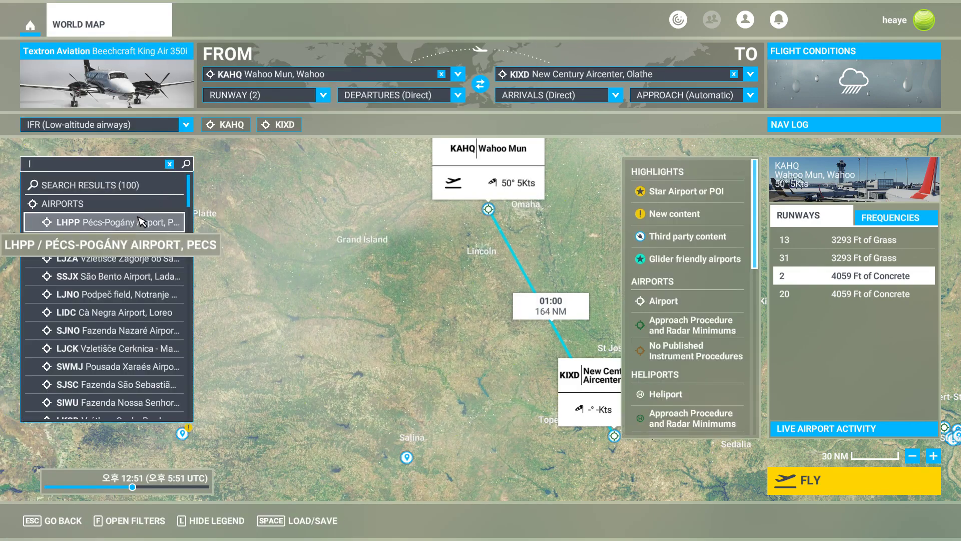
pyautogui.click(130, 166)
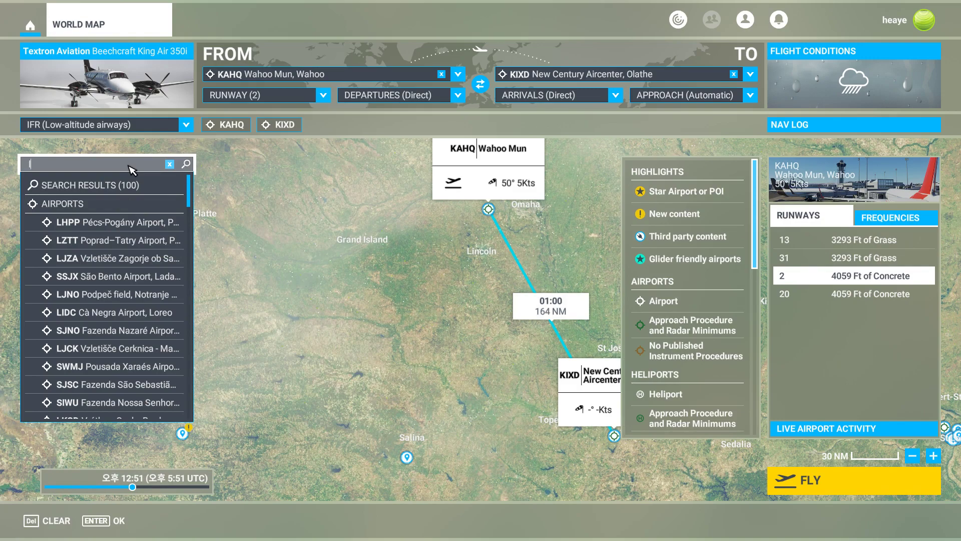
pyautogui.write('nk')
pyautogui.click(115, 277)
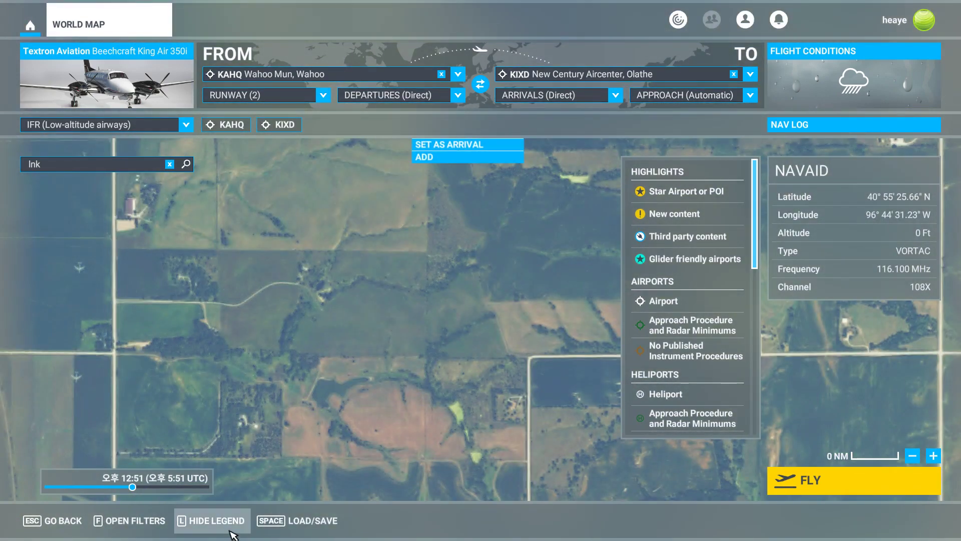
pyautogui.click(219, 521)
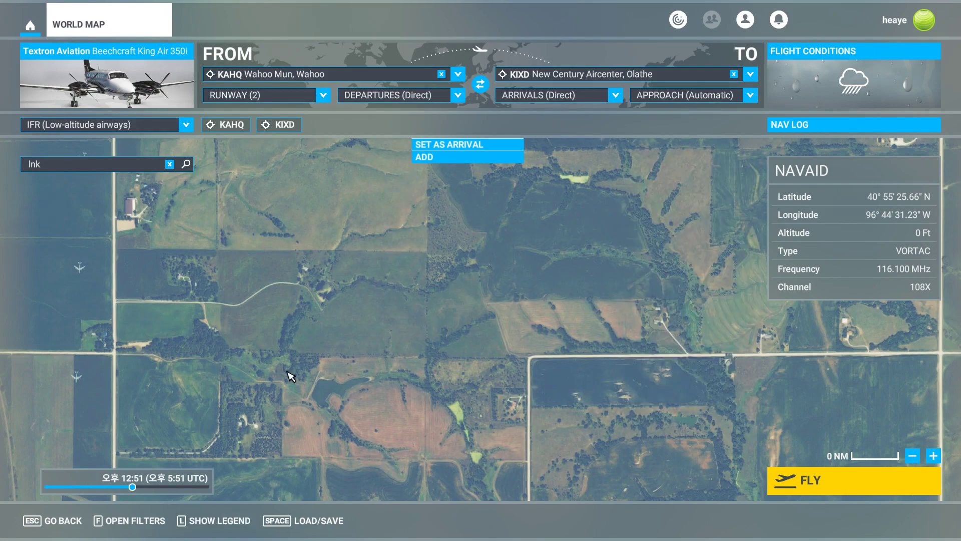
pyautogui.click(463, 157)
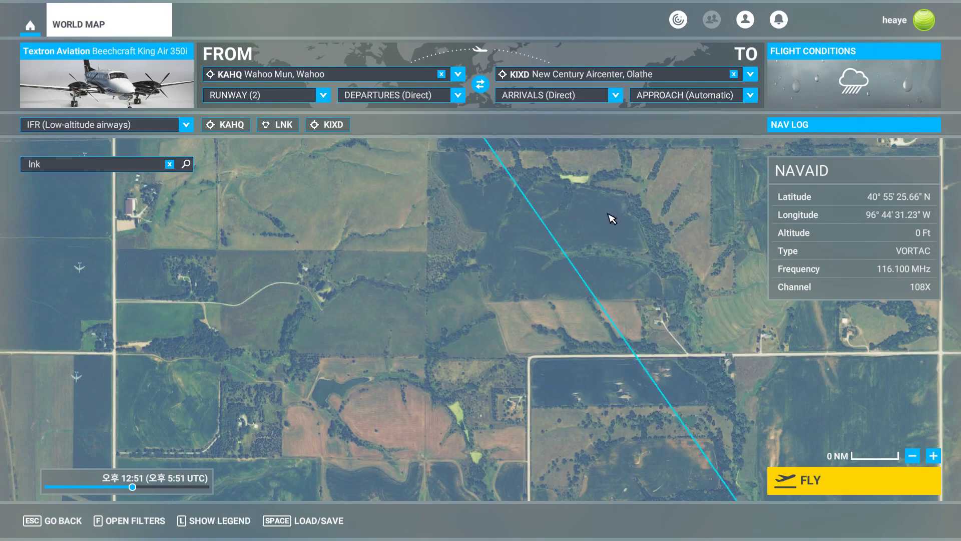
# Set the KIXD approach to RNAV 18.
pyautogui.scroll(-10, 557, 329)
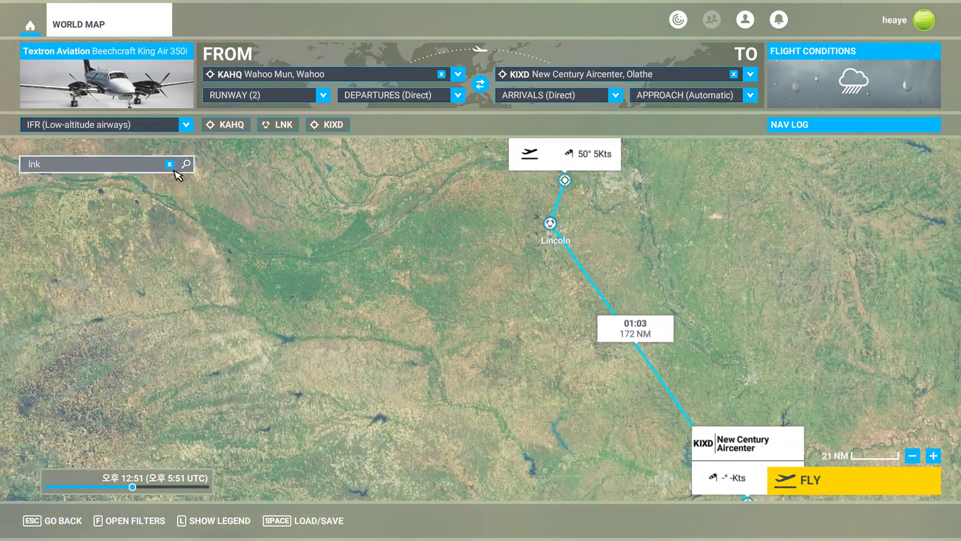
pyautogui.click(170, 164)
pyautogui.click(149, 173)
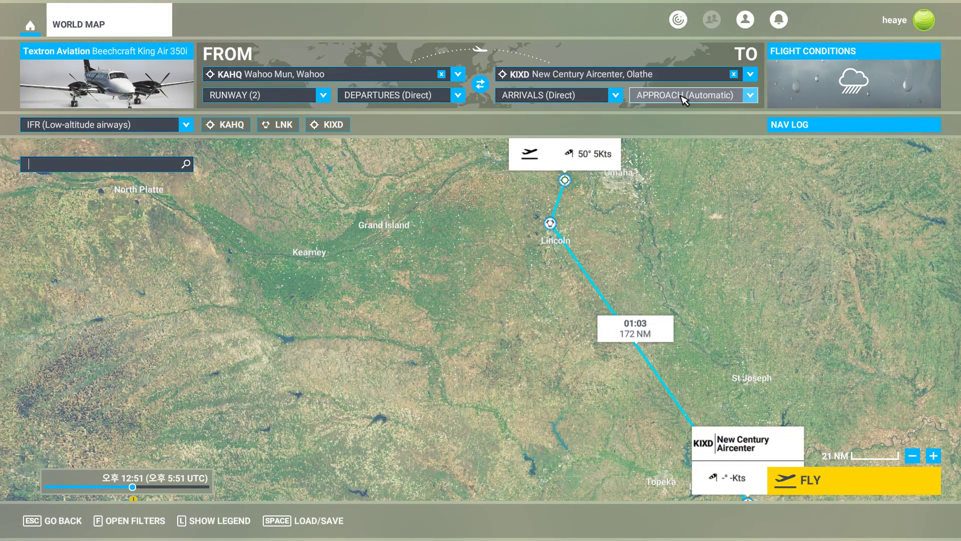
pyautogui.click(739, 457)
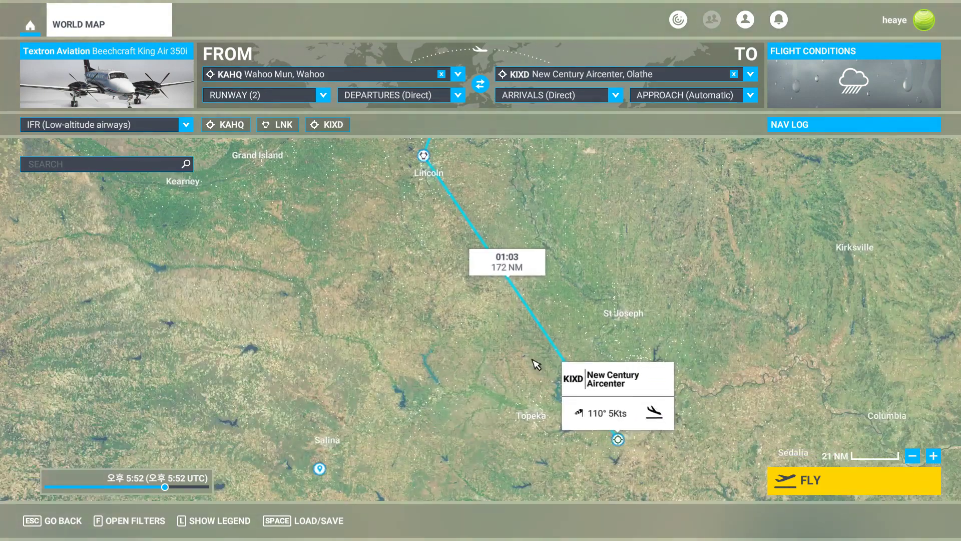
pyautogui.click(703, 93)
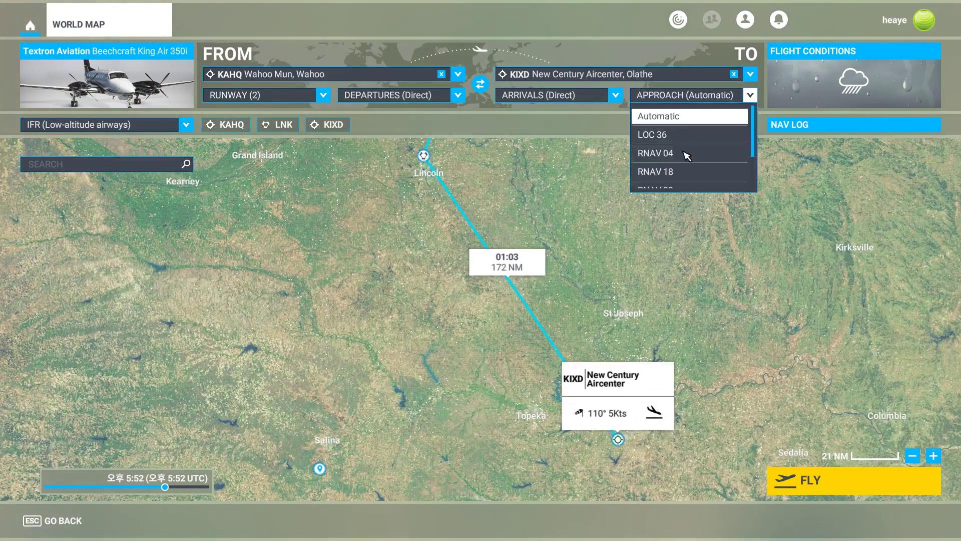
pyautogui.click(680, 171)
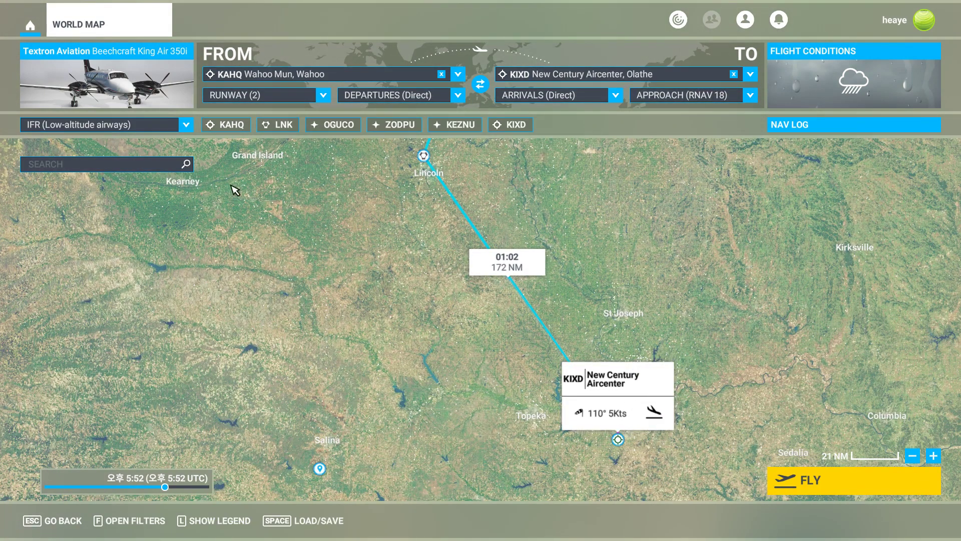
# Search for TOP and add the TOP VORTAC to the route.
pyautogui.click(164, 169)
pyautogui.write('top')
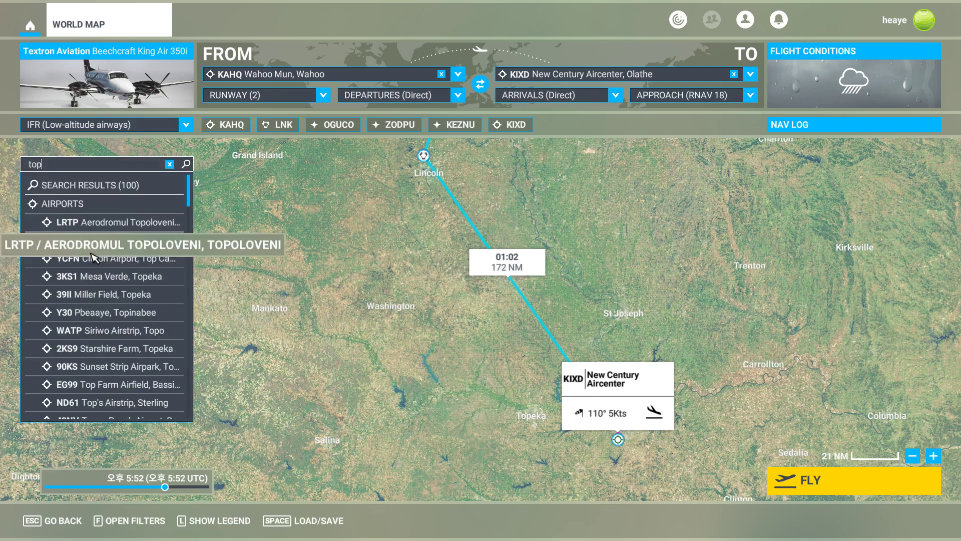
pyautogui.scroll(-3, 96, 306)
pyautogui.scroll(-6, 100, 310)
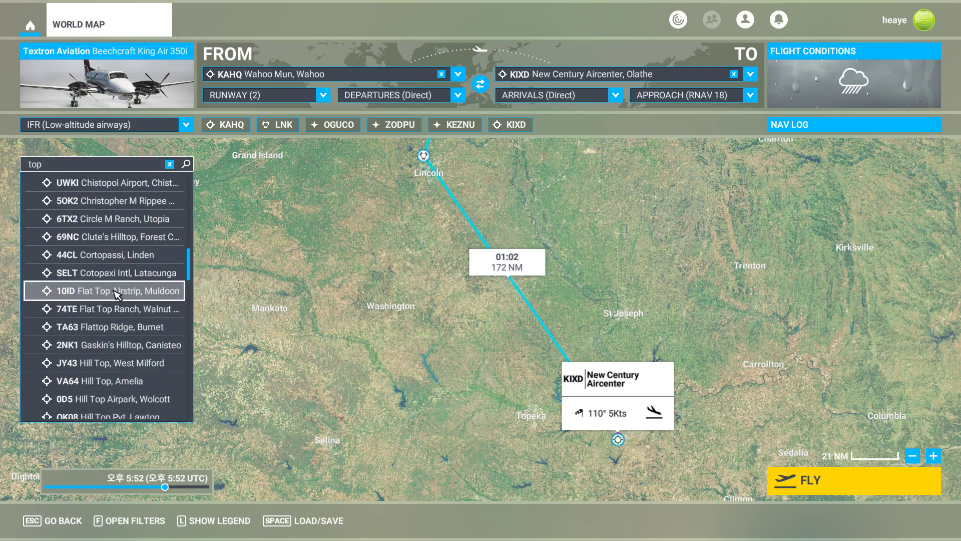
pyautogui.scroll(-15, 115, 301)
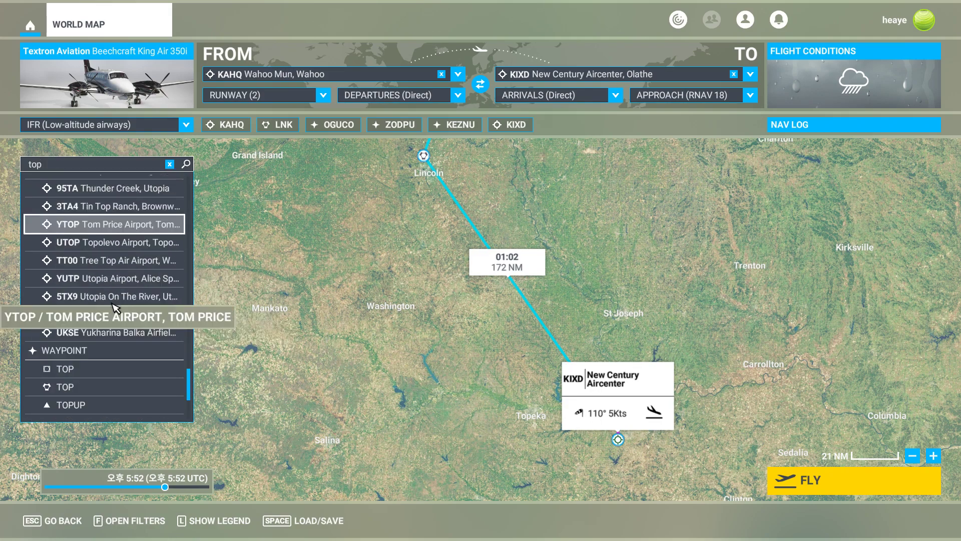
pyautogui.scroll(-3, 116, 300)
pyautogui.click(123, 245)
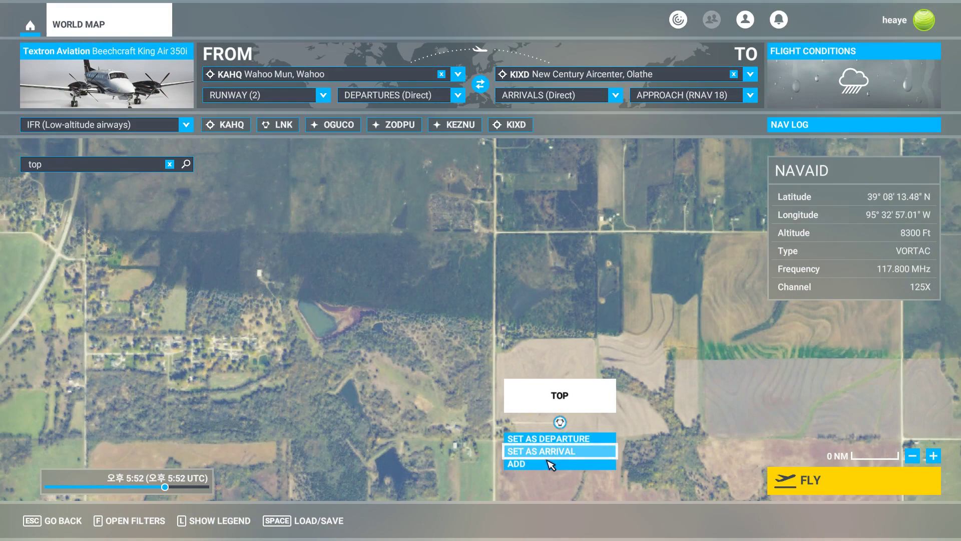
pyautogui.click(546, 462)
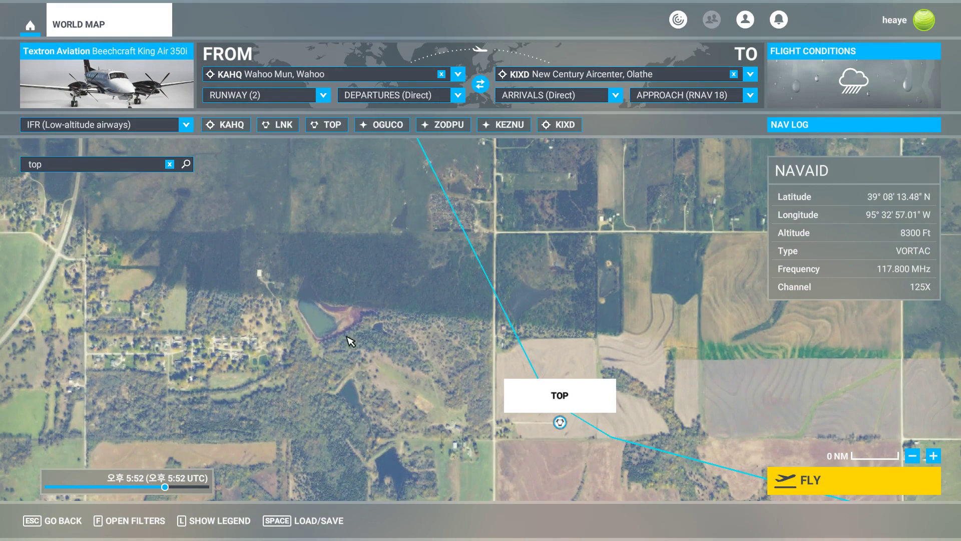
# Search for RUGBB and add the RUGBB fix to the route.
pyautogui.click(170, 164)
pyautogui.click(142, 168)
pyautogui.write('rugbb')
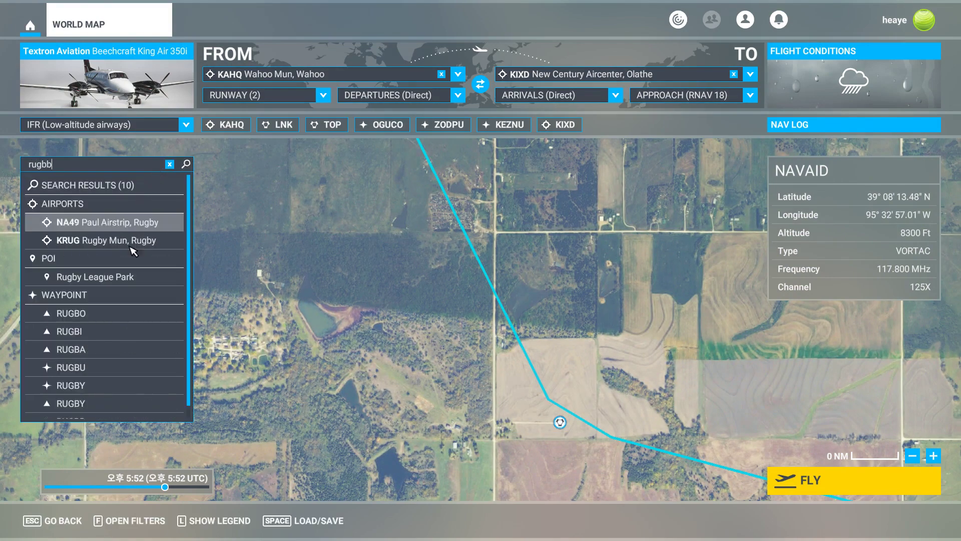
pyautogui.click(173, 223)
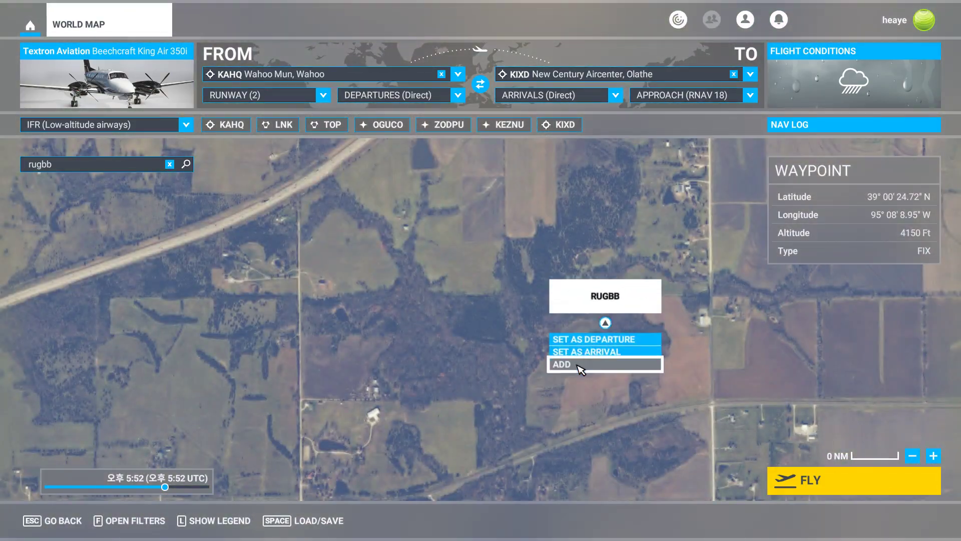
pyautogui.click(581, 369)
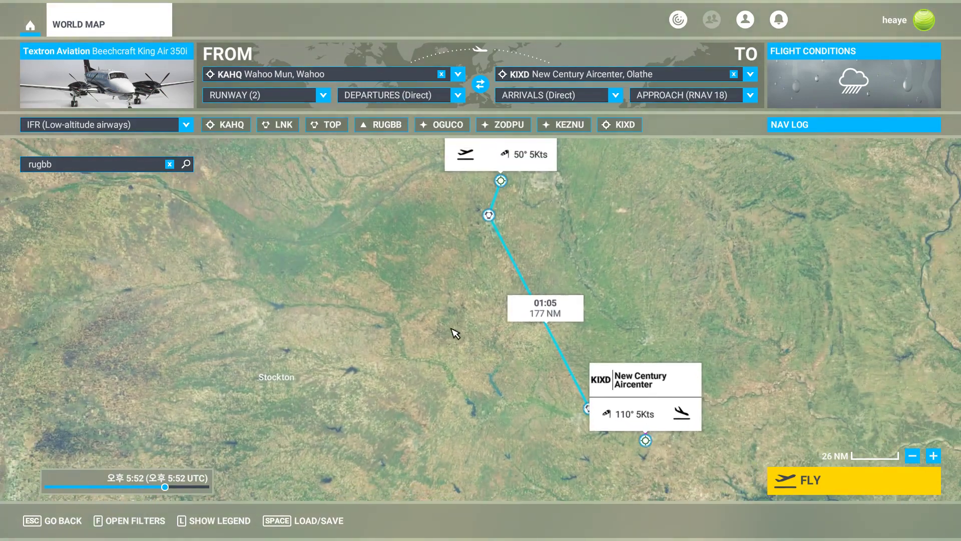
# Set the time of day to about 12:28 PM.
pyautogui.moveTo(455, 333); pyautogui.dragTo(530, 349)
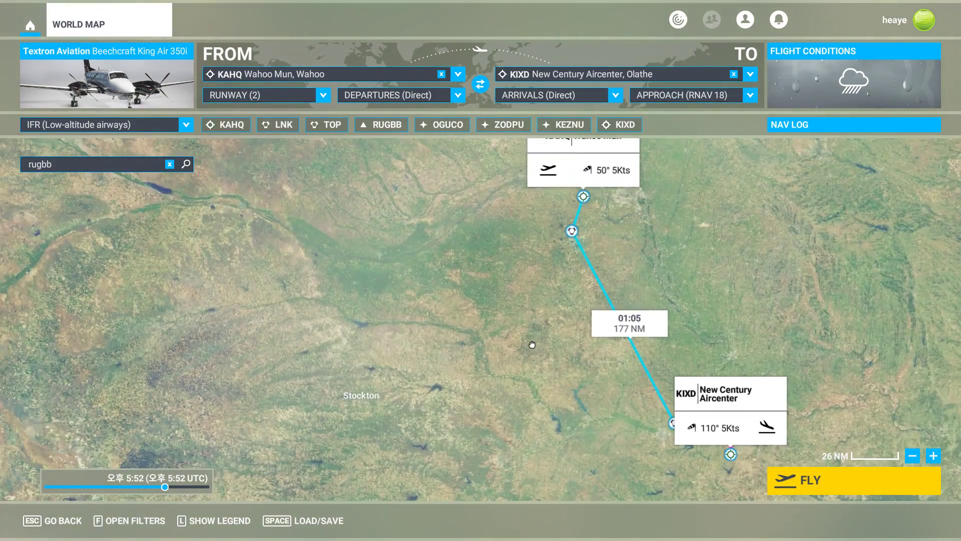
pyautogui.click(132, 486)
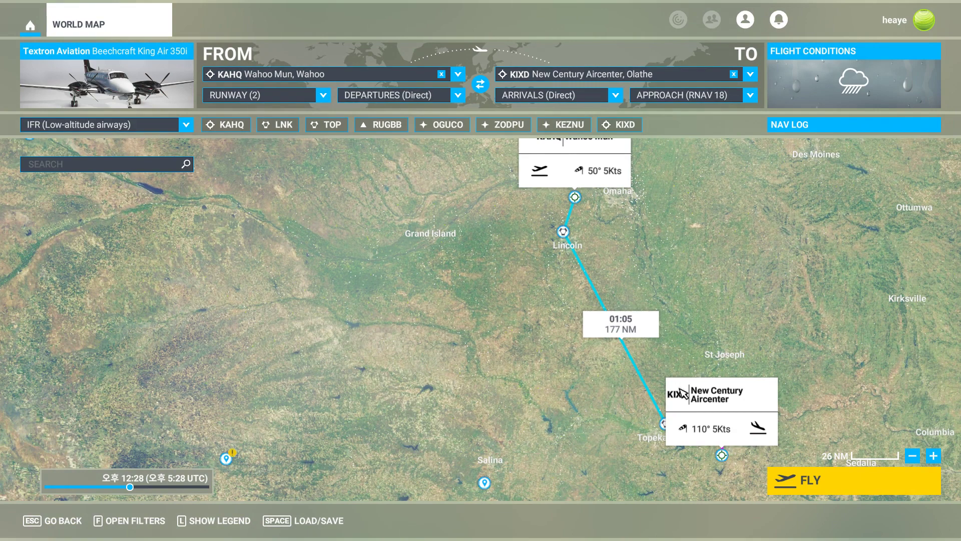
# Switch to the FSEconomy flight log and examine the 4D9 to KIXD flight entry.
pyautogui.hotkey('alt', 'Tab')
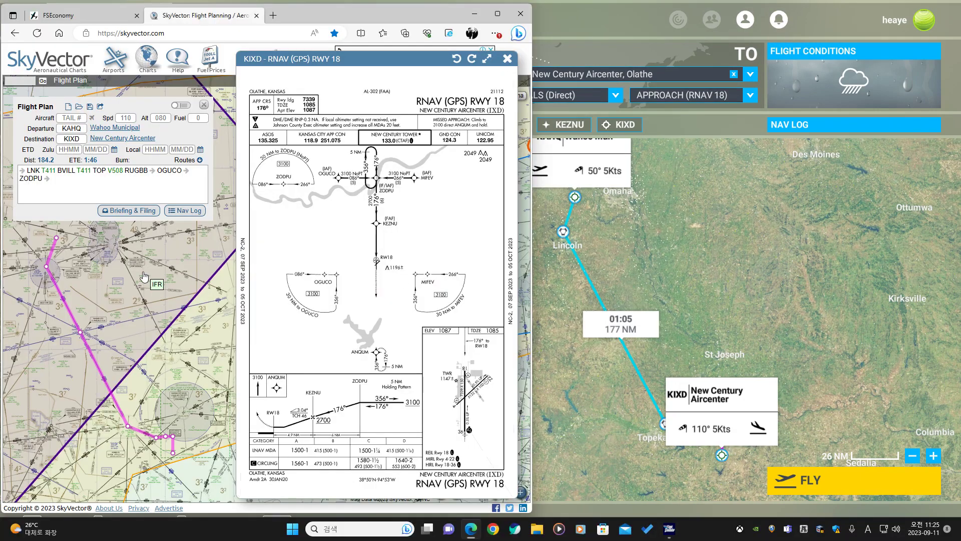
pyautogui.click(102, 16)
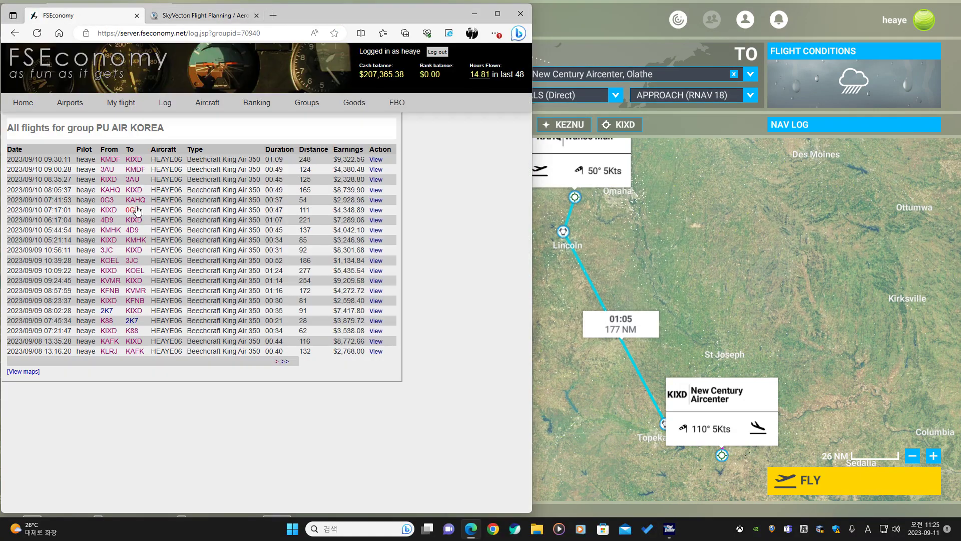
pyautogui.moveTo(144, 186); pyautogui.dragTo(126, 166)
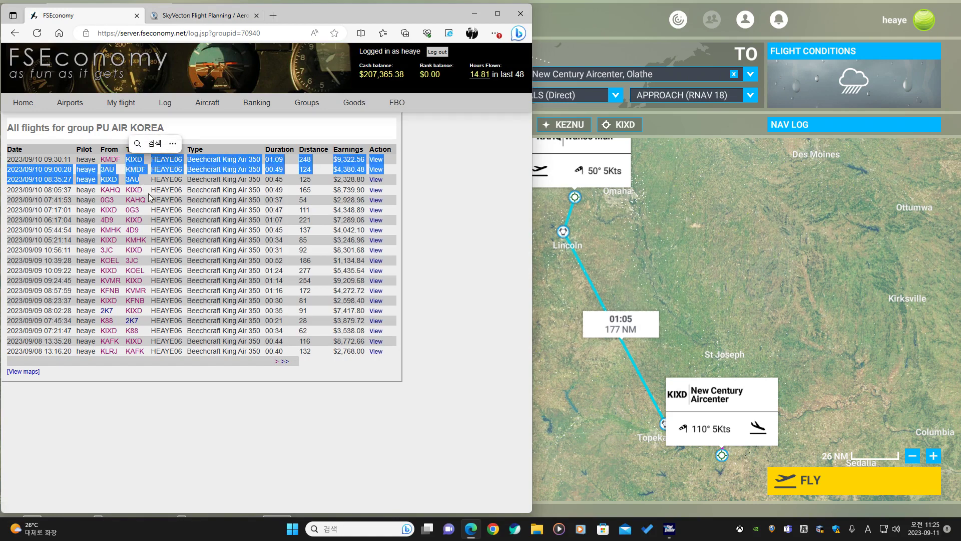
pyautogui.moveTo(147, 223); pyautogui.dragTo(101, 225)
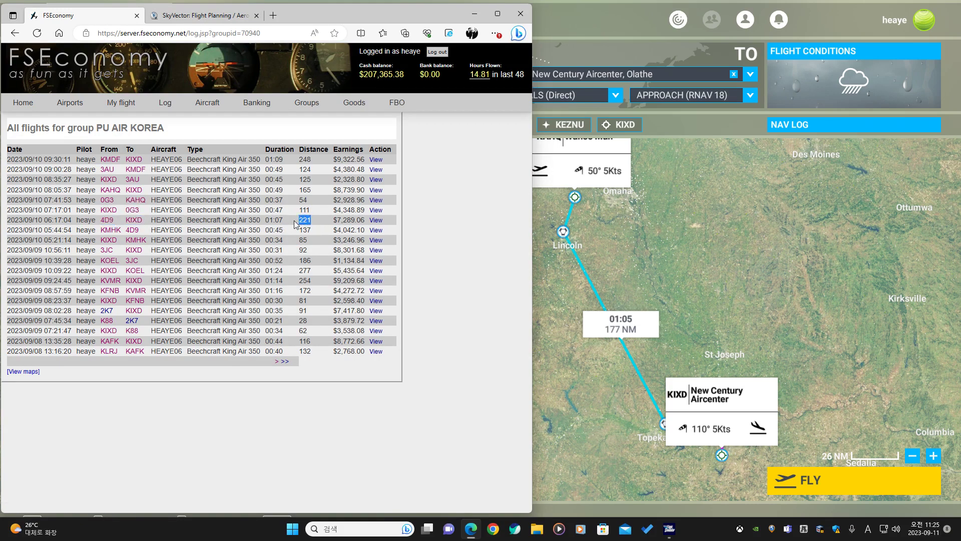
pyautogui.moveTo(145, 224); pyautogui.dragTo(102, 222)
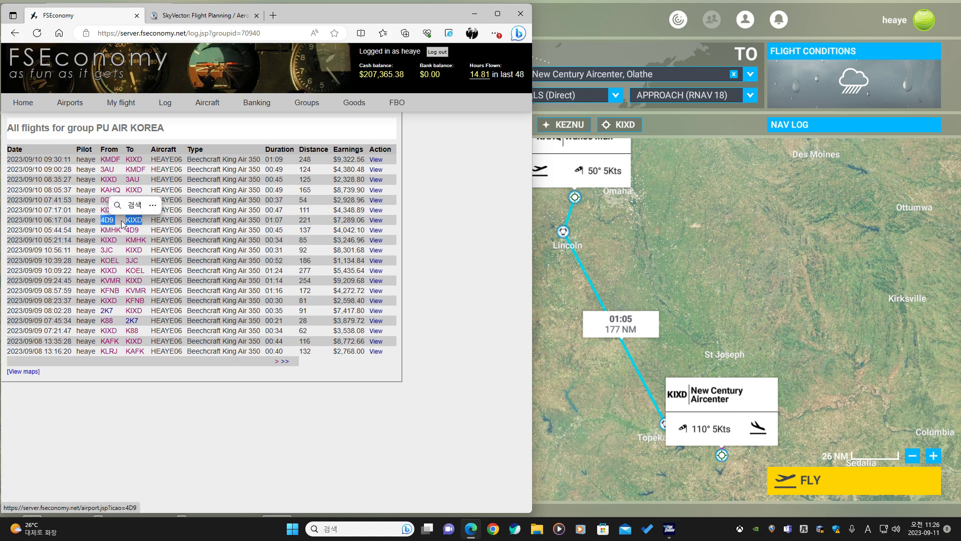
pyautogui.click(725, 234)
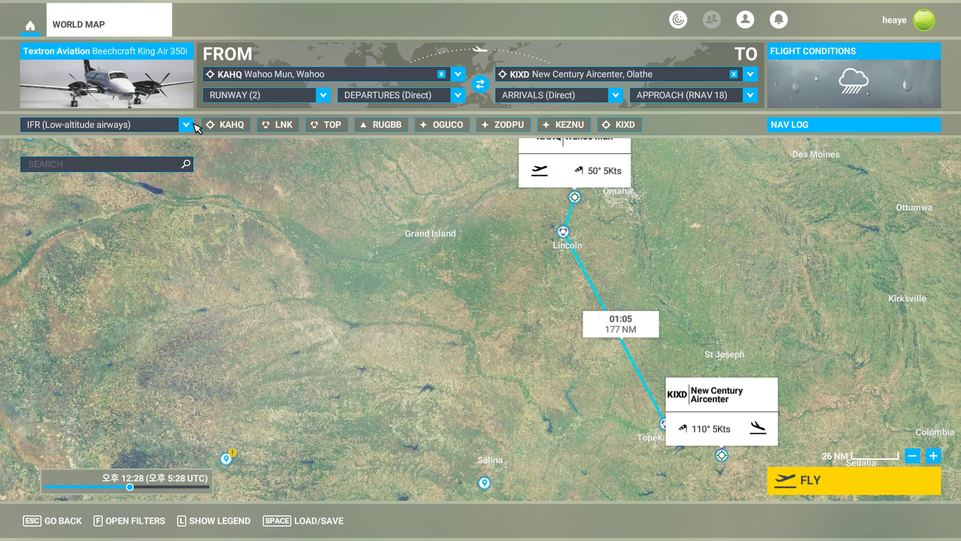
# Set the departure to 4D9 Alma Muni and the arrival procedure to Direct.
pyautogui.click(352, 76)
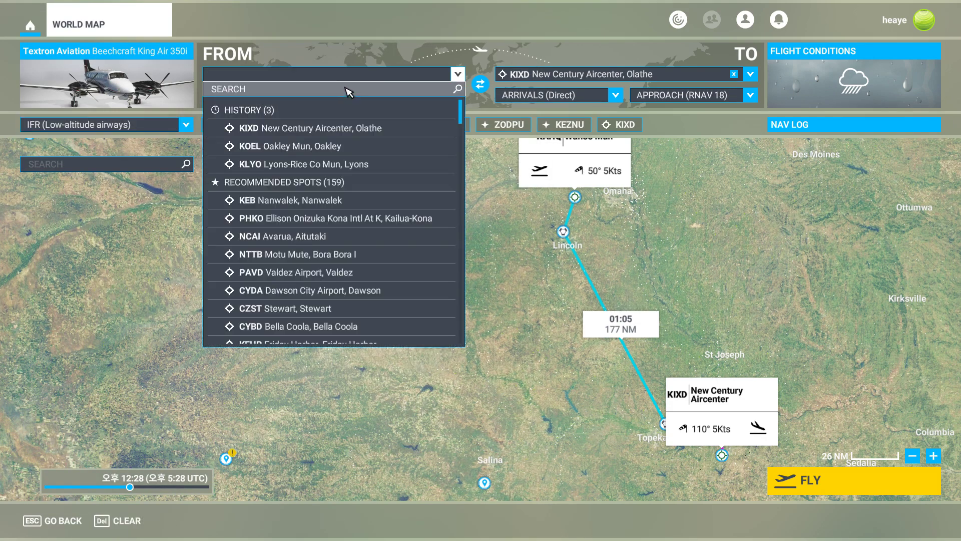
pyautogui.write('4d9')
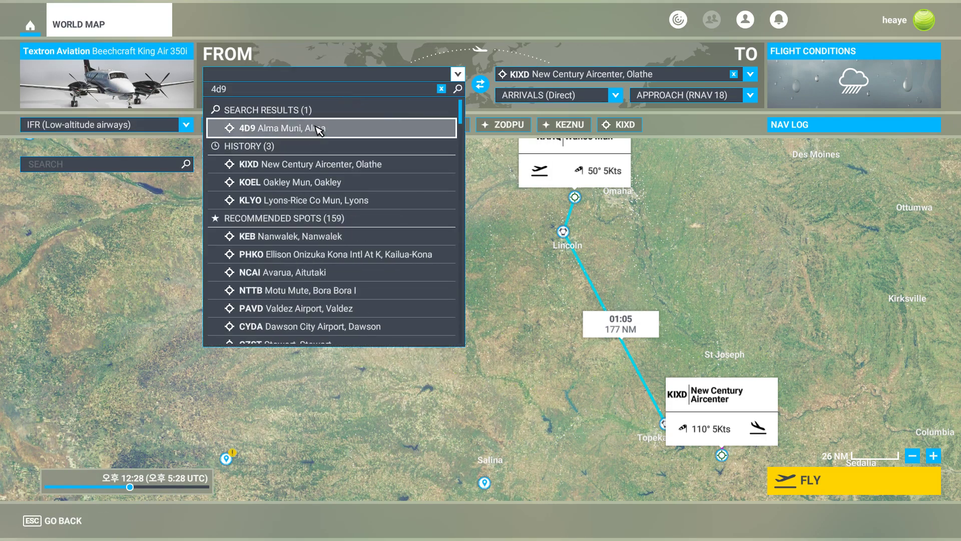
pyautogui.click(318, 129)
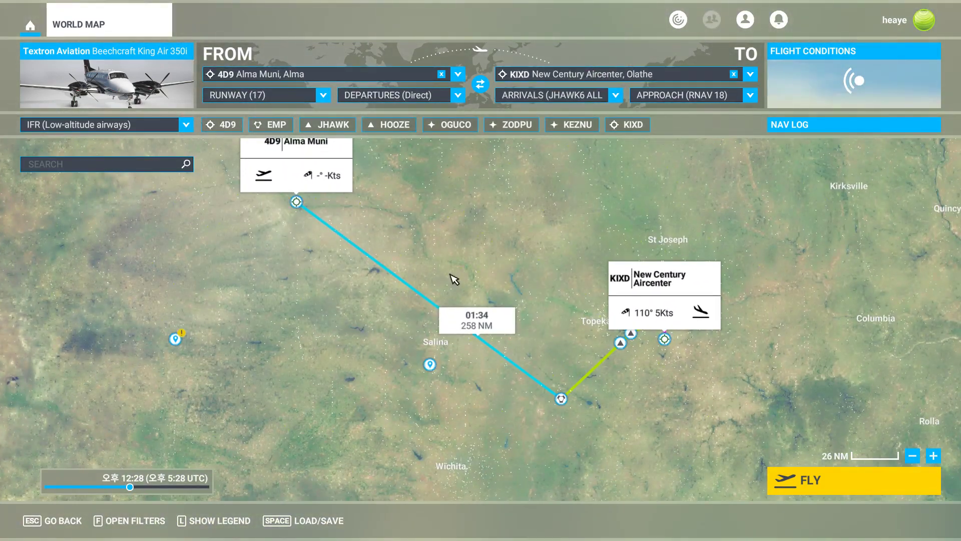
pyautogui.click(551, 97)
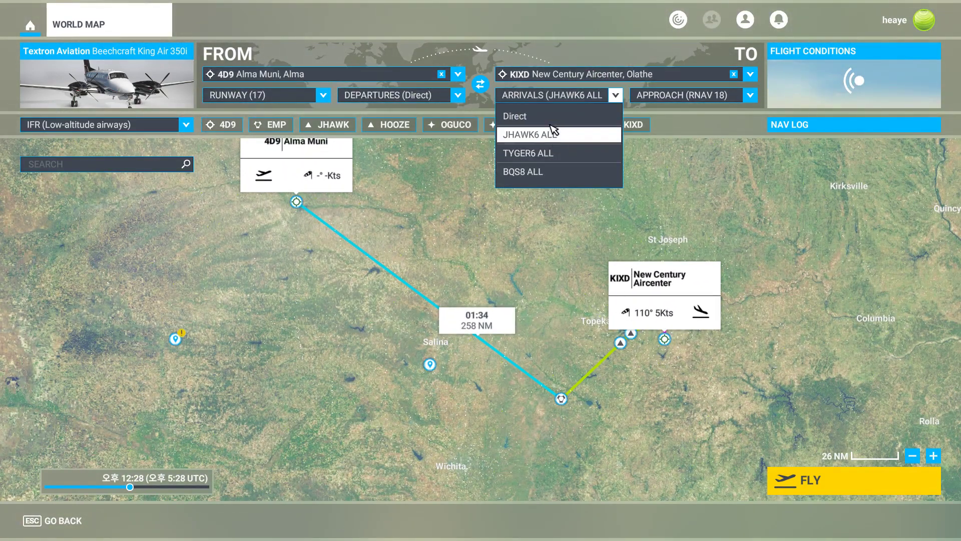
pyautogui.click(553, 117)
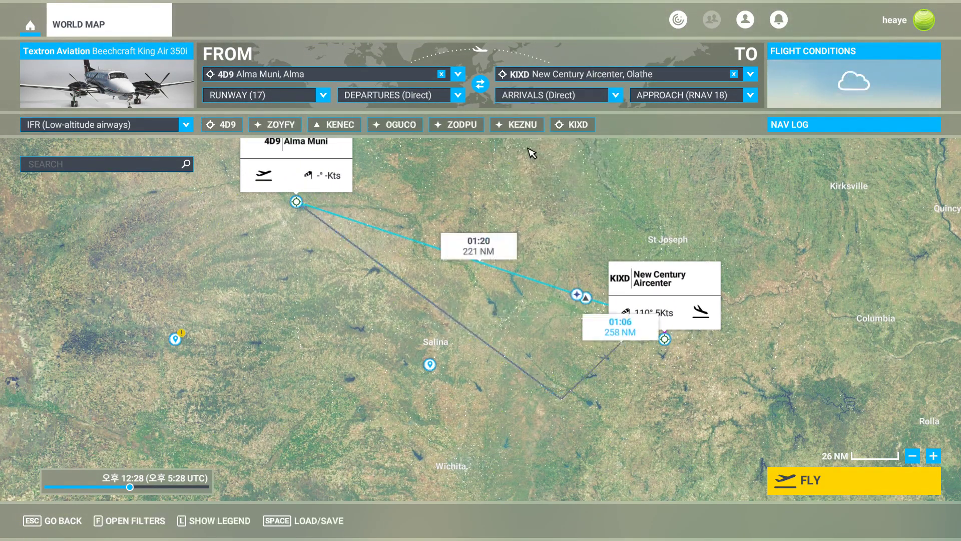
# Switch the routing to IFR (High-altitude airways).
pyautogui.click(125, 130)
pyautogui.click(88, 235)
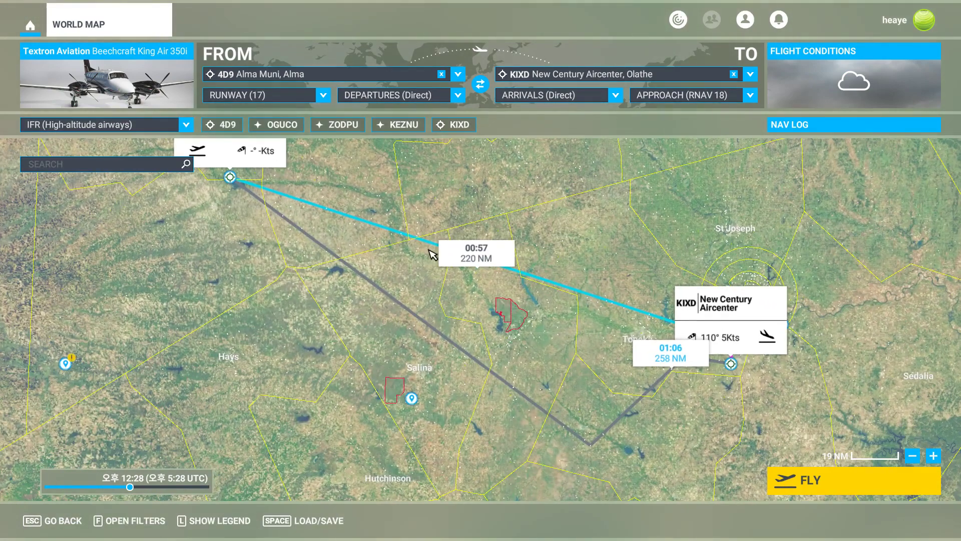
pyautogui.moveTo(543, 192); pyautogui.dragTo(645, 239)
pyautogui.scroll(-4, 645, 239)
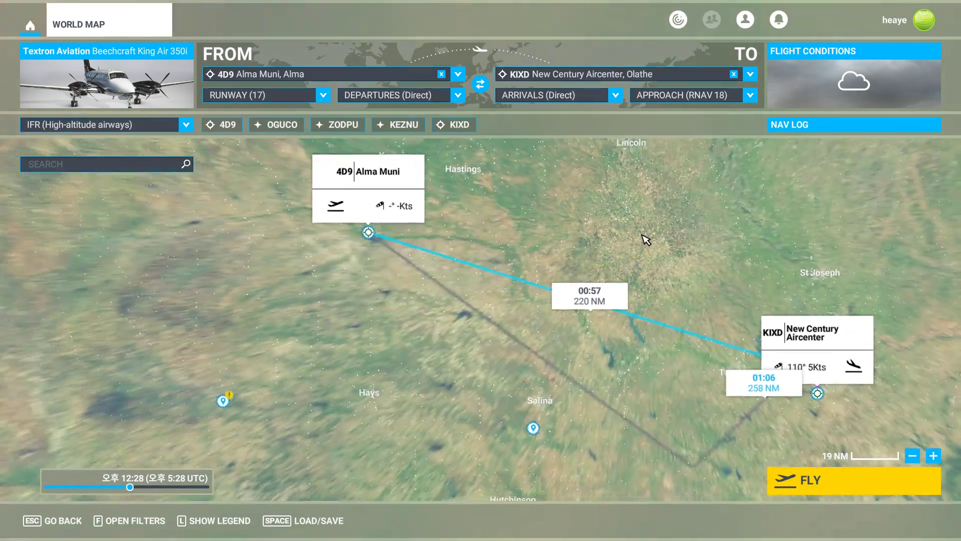
pyautogui.moveTo(429, 273); pyautogui.dragTo(575, 281)
# Switch to the SkyVector flight planning tab in the browser.
pyautogui.hotkey('alt', 'Tab')
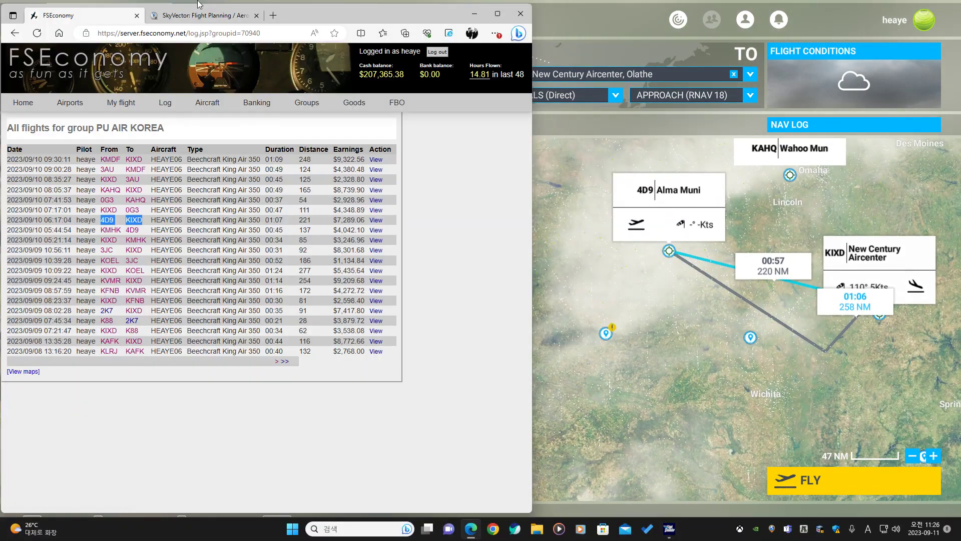
pyautogui.click(195, 17)
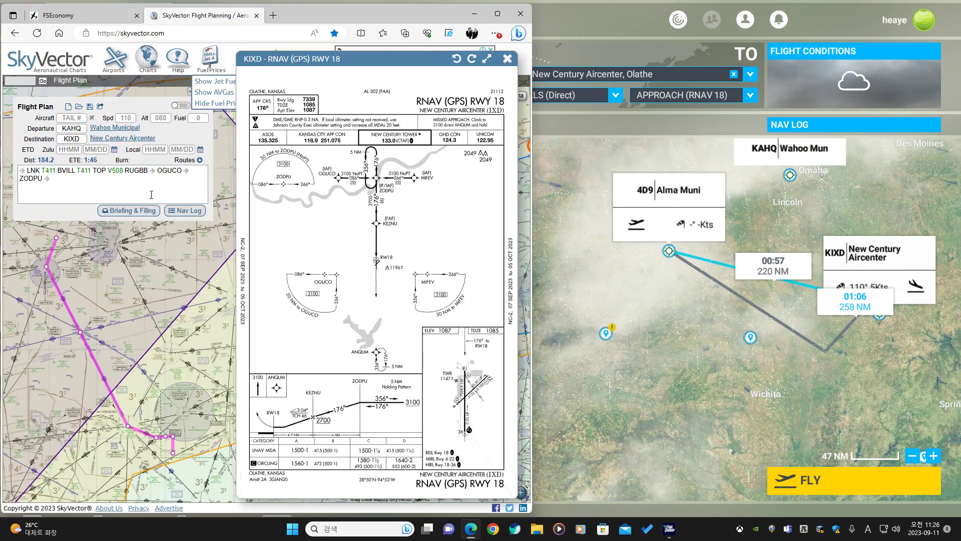
# Start a new SkyVector flight plan with departure 4D9 and destination KIXD, and close the RNAV RWY 18 chart.
pyautogui.click(68, 108)
pyautogui.click(82, 127)
pyautogui.write('4D')
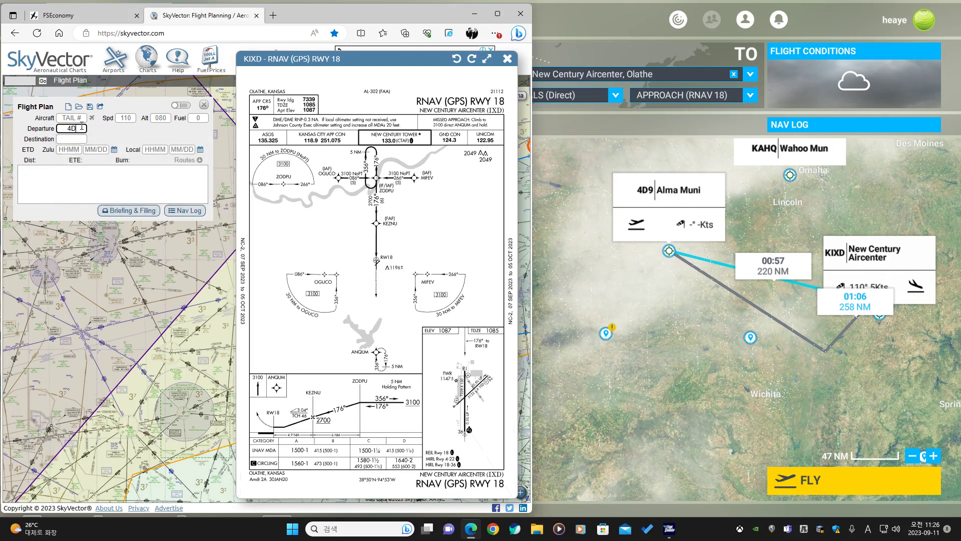
pyautogui.write('9')
pyautogui.click(77, 140)
pyautogui.write('KIXD')
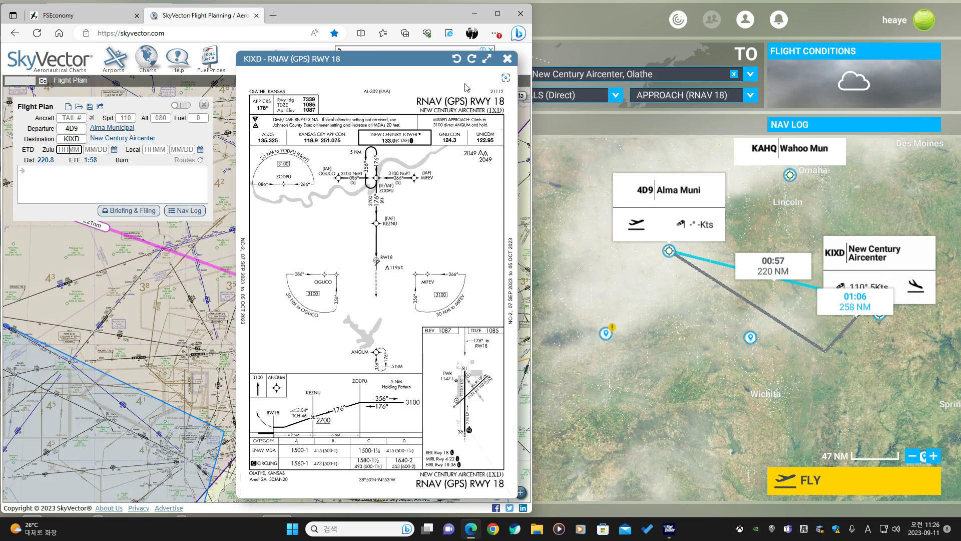
pyautogui.click(507, 61)
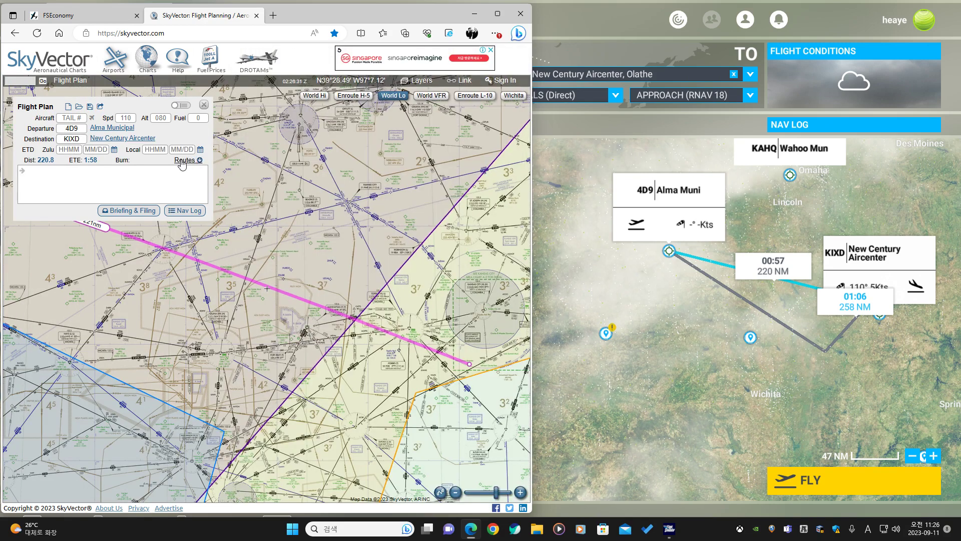
# Generate a suggested route and switch the chart to World Hi.
pyautogui.click(184, 160)
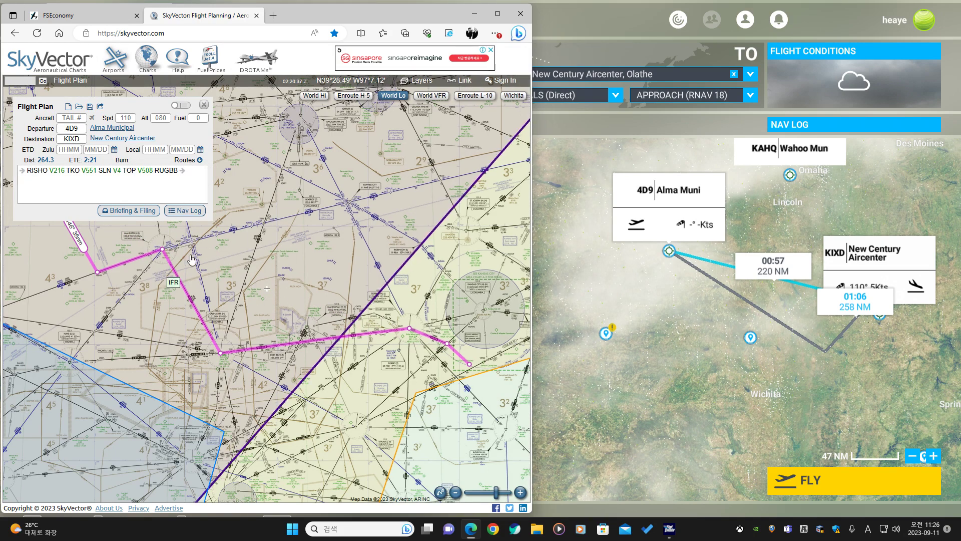
pyautogui.click(321, 98)
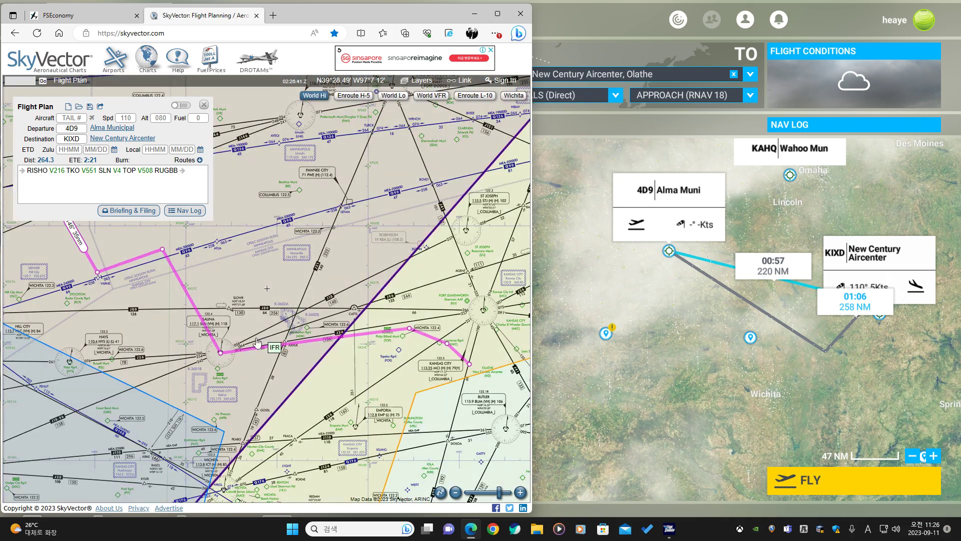
# Reroute the first leg of the plan through waypoint SYTHH.
pyautogui.moveTo(150, 325)
pyautogui.mouseDown()
pyautogui.moveTo(256, 332)
pyautogui.moveTo(135, 364)
pyautogui.moveTo(149, 308)
pyautogui.moveTo(140, 325)
pyautogui.mouseUp()
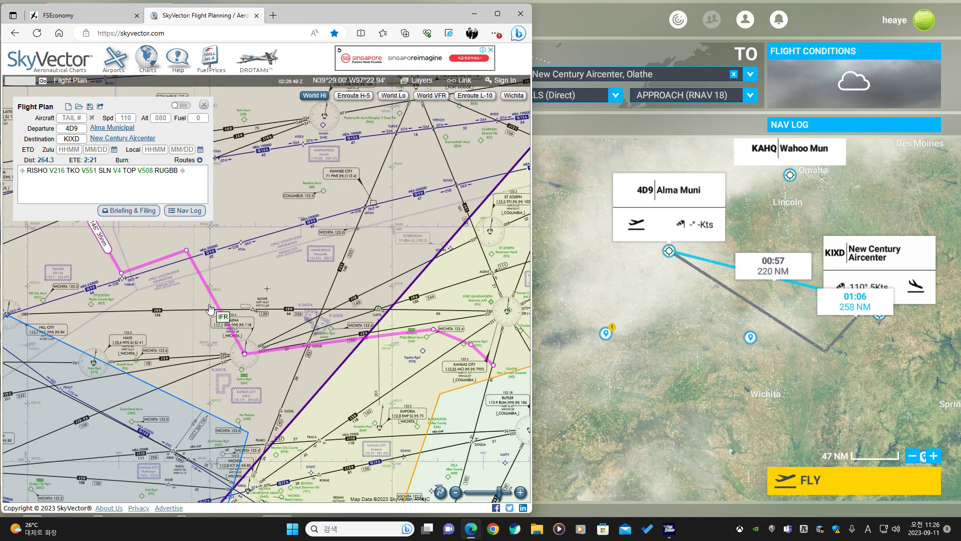
pyautogui.moveTo(317, 275); pyautogui.dragTo(270, 286)
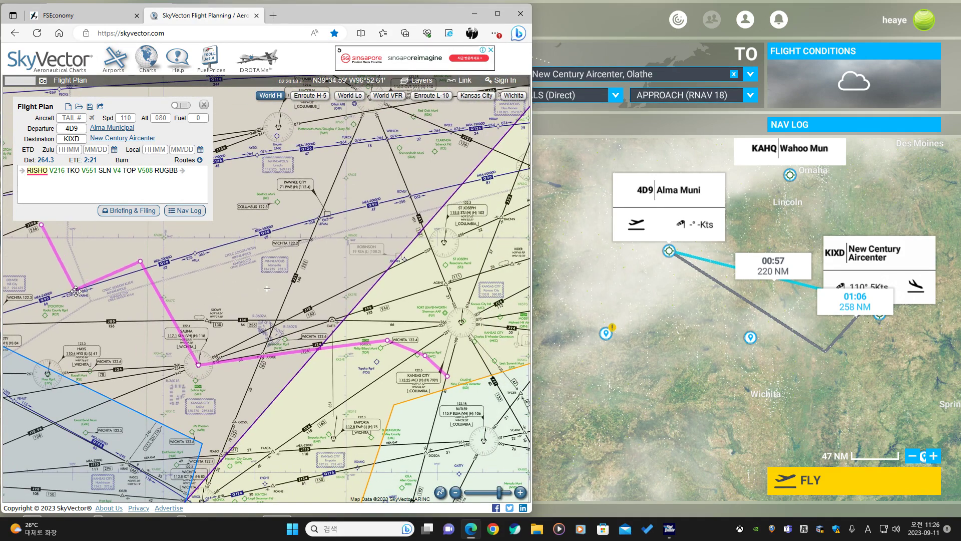
pyautogui.moveTo(241, 197); pyautogui.dragTo(309, 269)
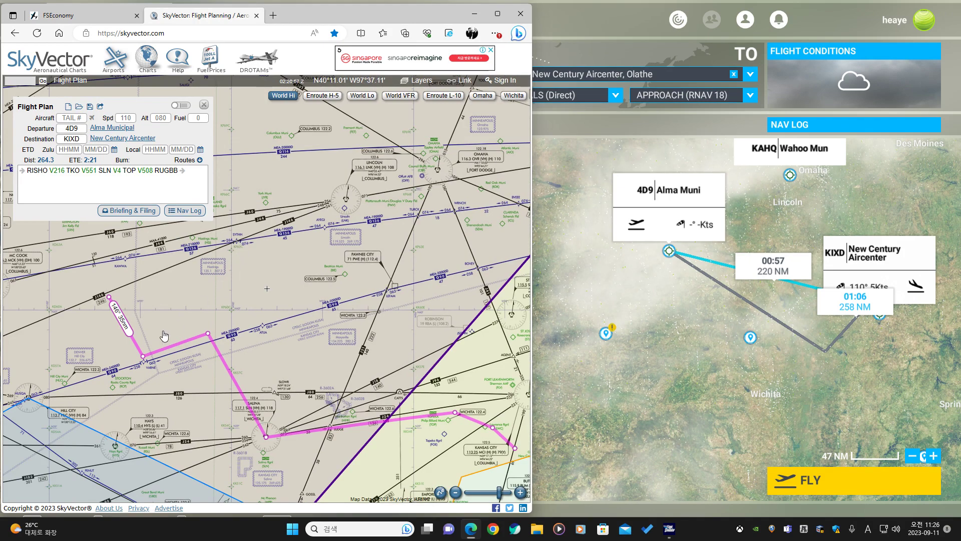
pyautogui.moveTo(145, 357); pyautogui.dragTo(236, 241)
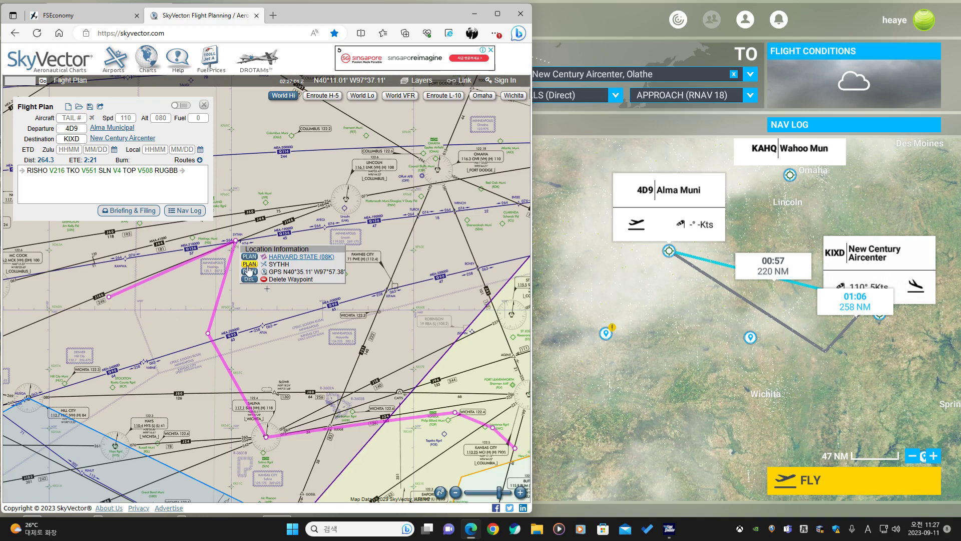
pyautogui.click(251, 266)
# Reroute the route through waypoint WRNCH on the high-altitude airway.
pyautogui.moveTo(363, 345); pyautogui.dragTo(291, 319)
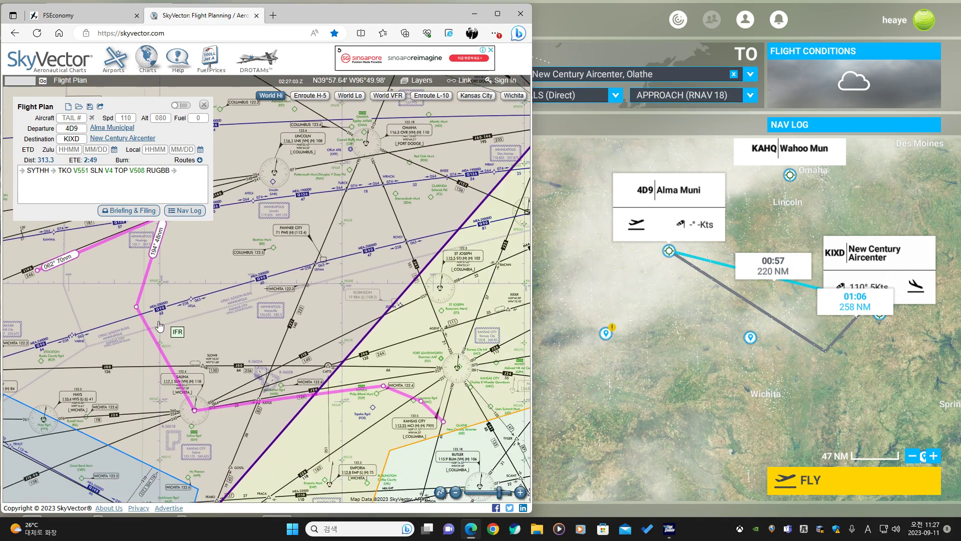
pyautogui.moveTo(137, 306); pyautogui.dragTo(384, 185)
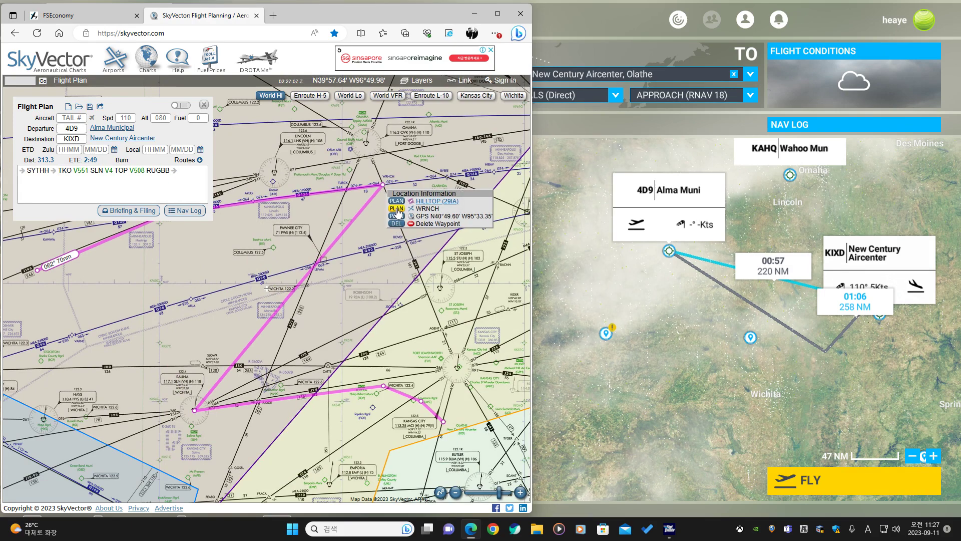
pyautogui.click(398, 210)
# Reroute the route through waypoint BOVEY.
pyautogui.moveTo(196, 410); pyautogui.dragTo(414, 253)
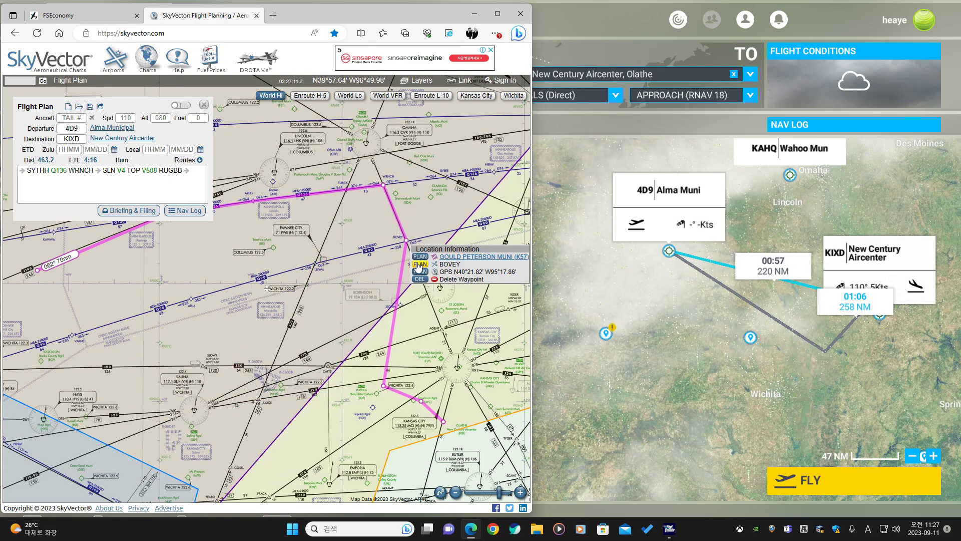
pyautogui.click(417, 265)
# Reroute the route via the KANSAS CITY (113.25 MCI) VOR.
pyautogui.moveTo(402, 375); pyautogui.dragTo(342, 311)
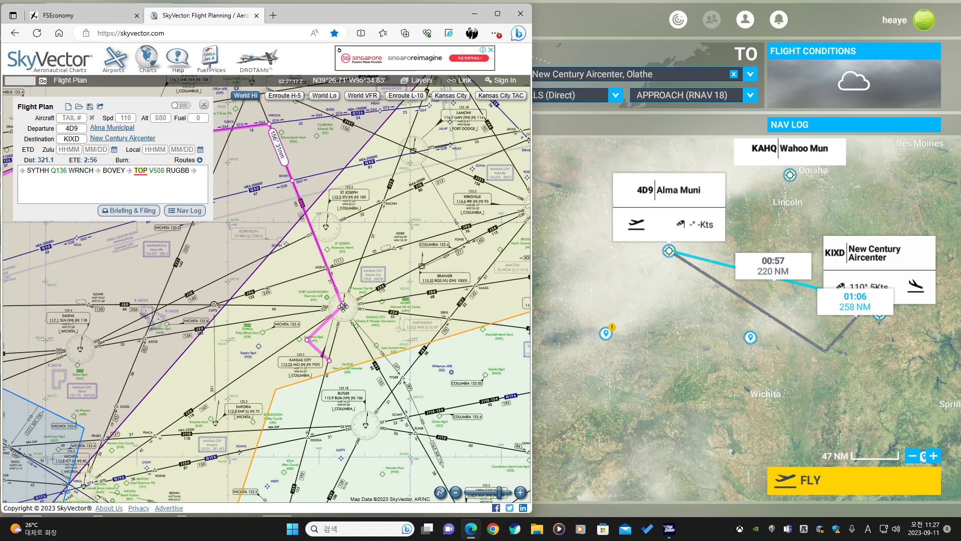
pyautogui.moveTo(344, 307); pyautogui.dragTo(343, 306)
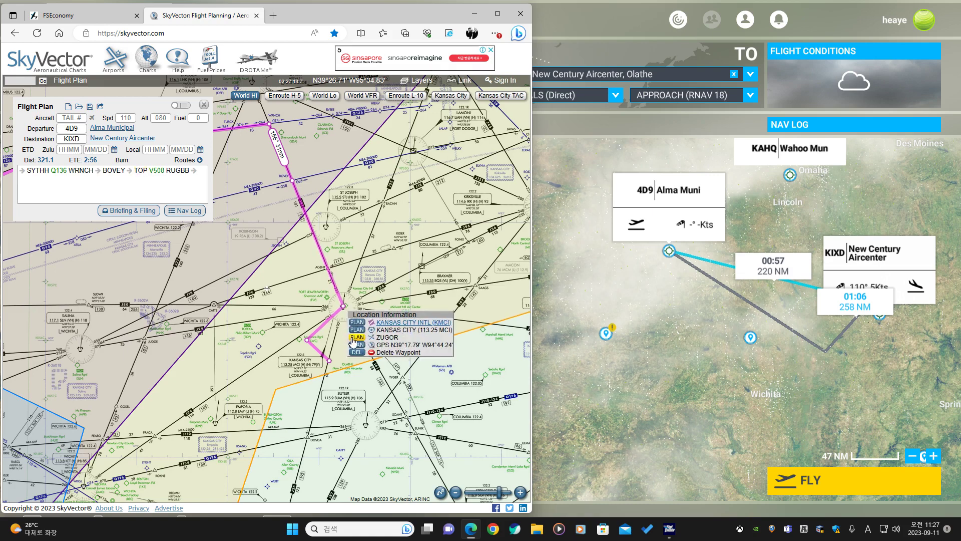
pyautogui.click(357, 330)
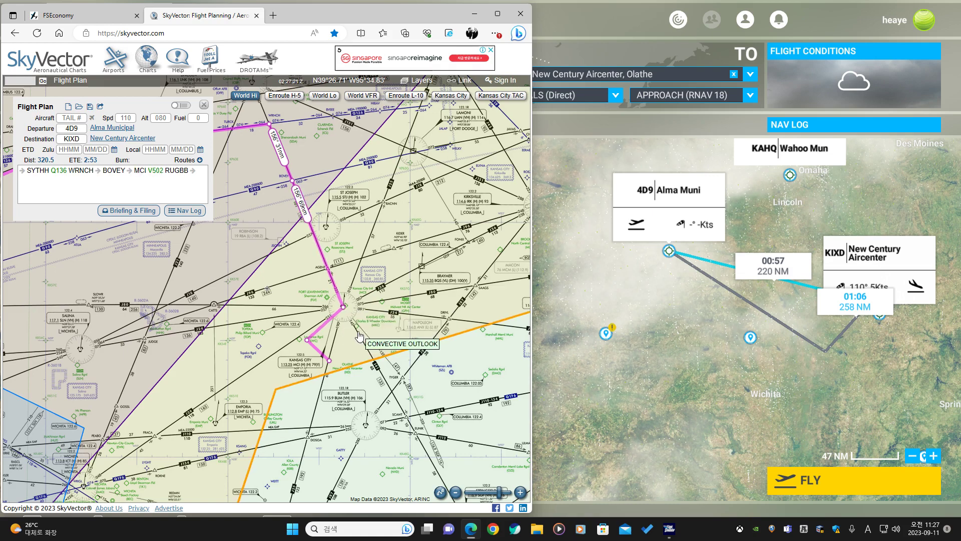
# Replace SYTHH with VARNE as the first fix of the route.
pyautogui.moveTo(268, 301); pyautogui.dragTo(297, 403)
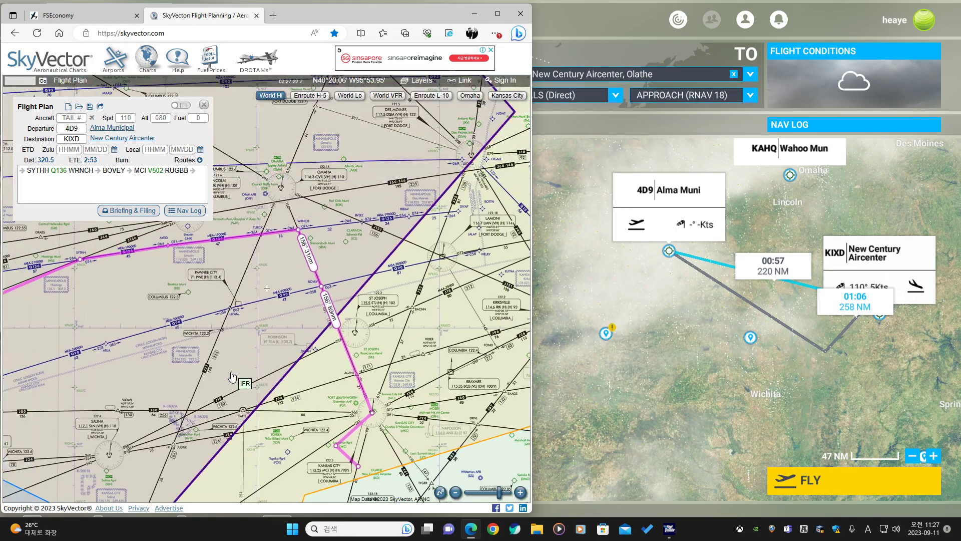
pyautogui.scroll(-1, 253, 369)
pyautogui.moveTo(242, 382); pyautogui.dragTo(200, 321)
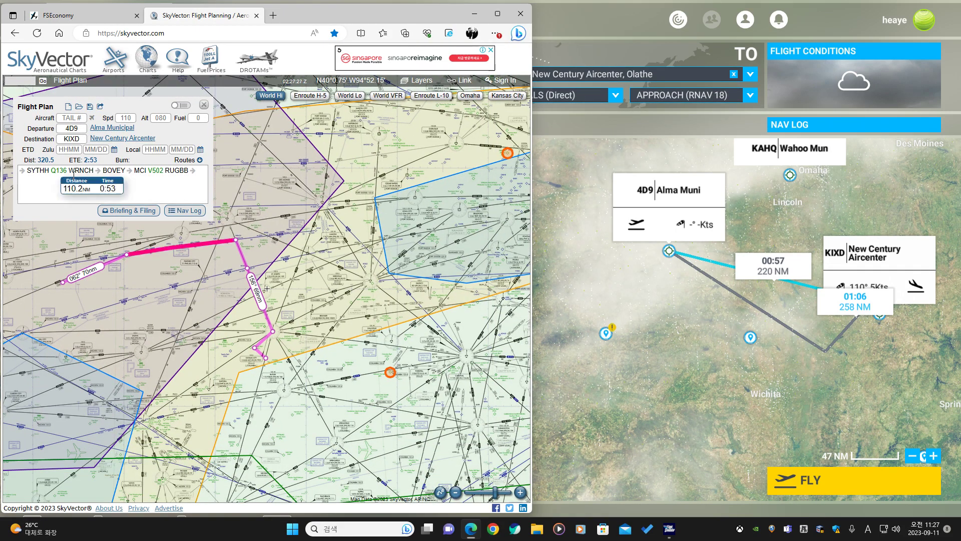
pyautogui.scroll(1, 248, 331)
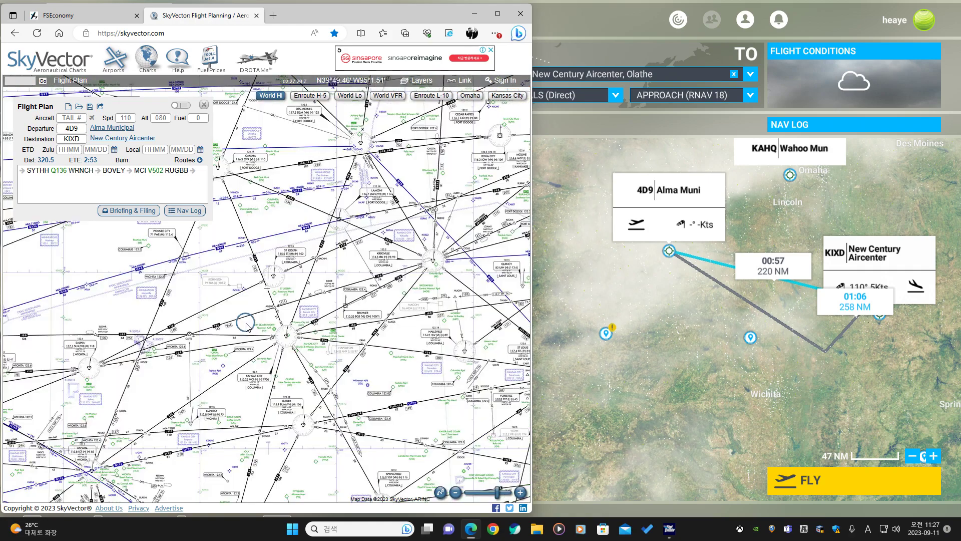
pyautogui.moveTo(234, 345); pyautogui.dragTo(348, 373)
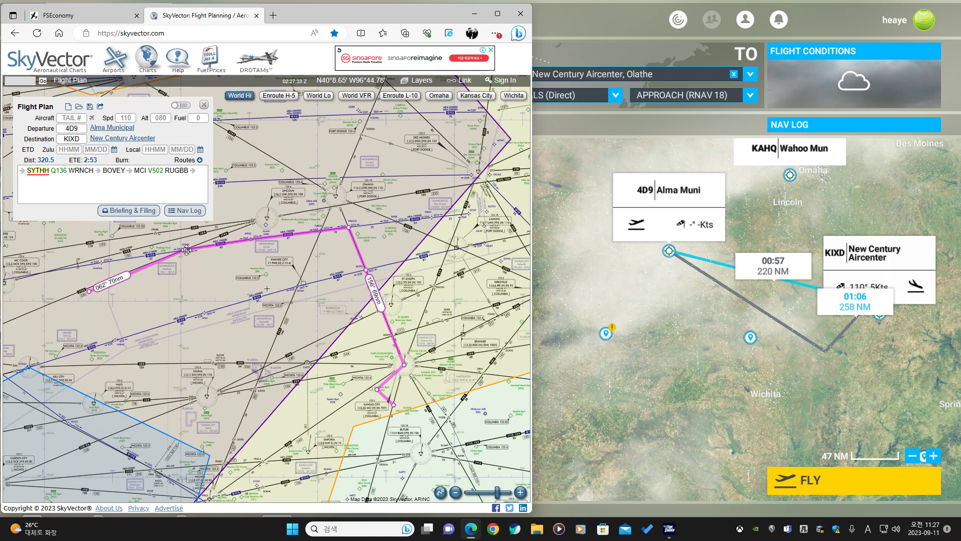
pyautogui.moveTo(185, 248); pyautogui.dragTo(115, 339)
pyautogui.click(128, 365)
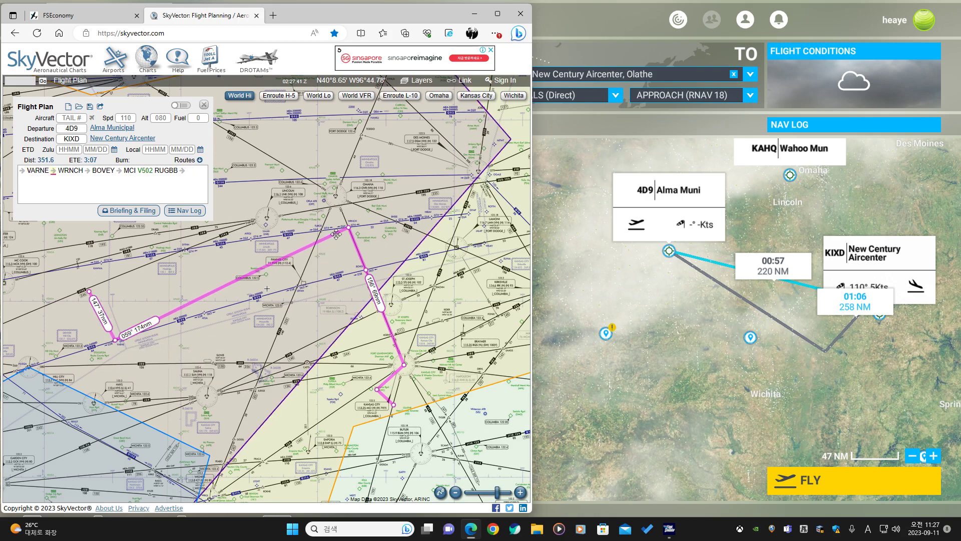
# Delete the WRNCH waypoint from the route.
pyautogui.moveTo(347, 228); pyautogui.dragTo(369, 276)
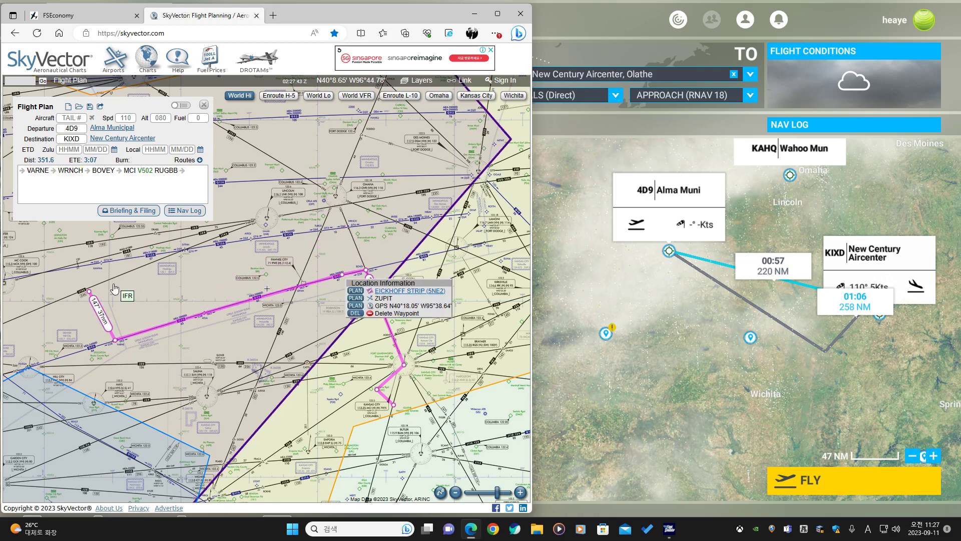
pyautogui.click(354, 314)
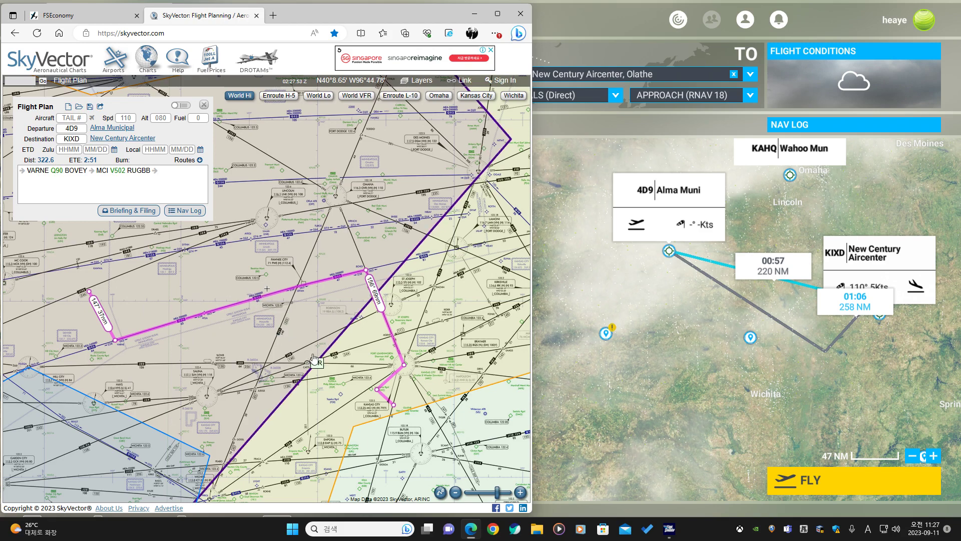
# Return to the simulator's World Map near KIXD.
pyautogui.scroll(1, 404, 383)
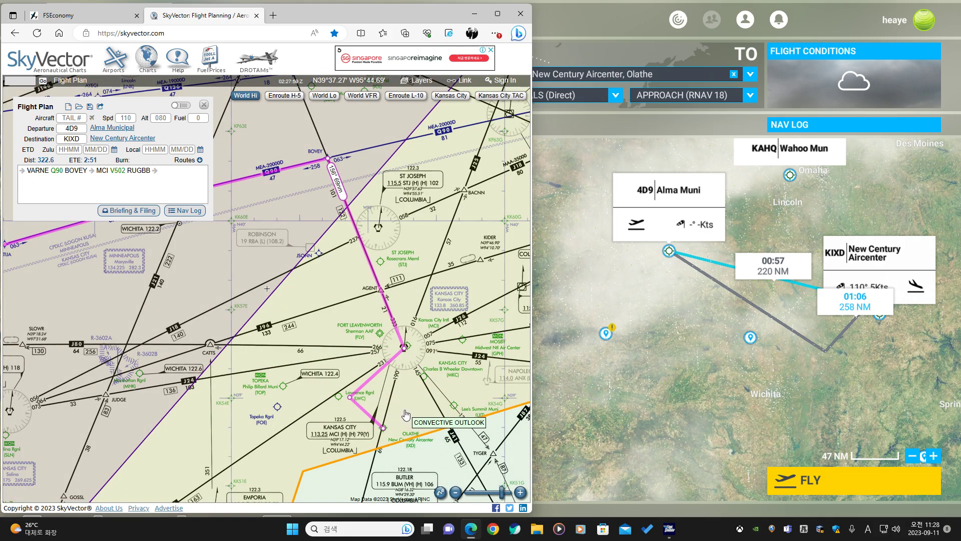
pyautogui.moveTo(310, 315); pyautogui.dragTo(279, 300)
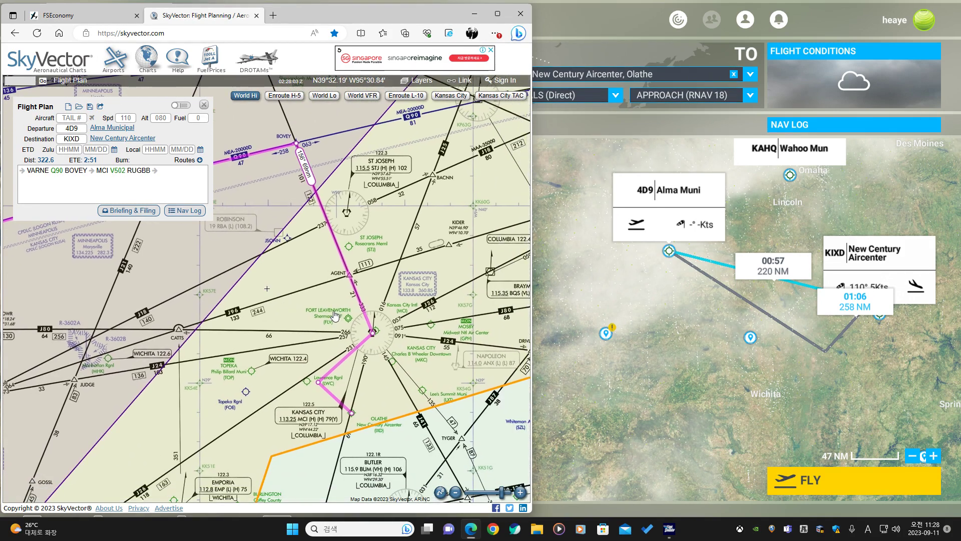
pyautogui.click(624, 333)
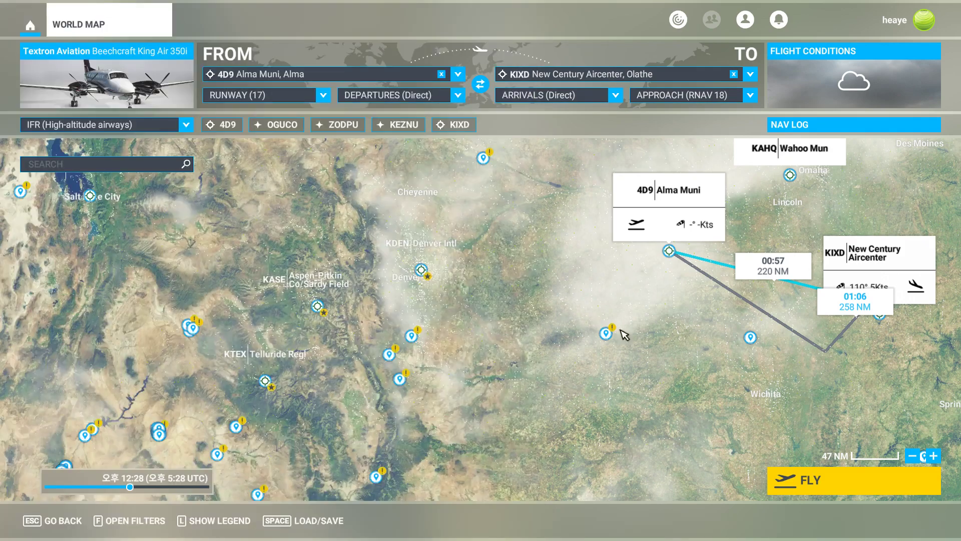
pyautogui.scroll(2, 659, 354)
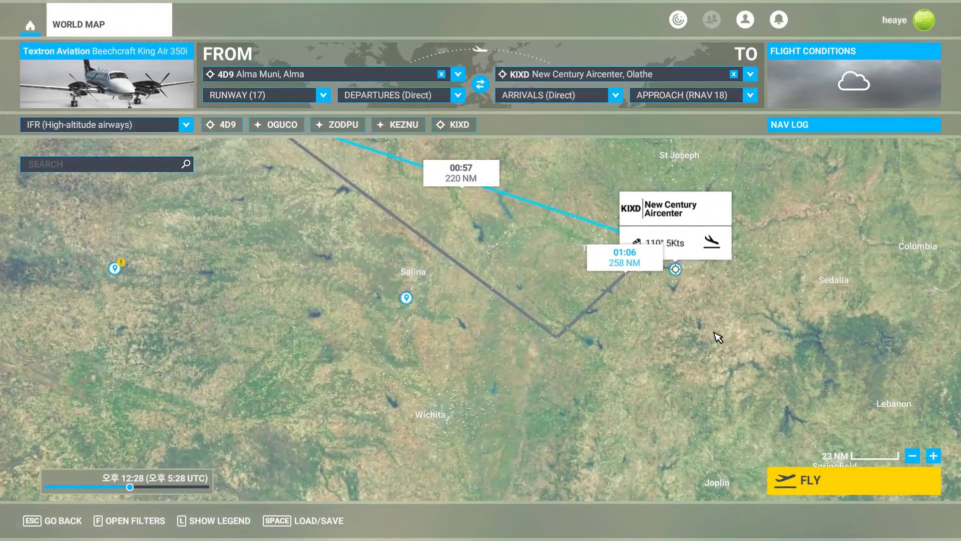
# Try the JHAWK6 ALL, TYGER6 ALL and BQS8 ALL arrivals for KIXD.
pyautogui.click(615, 95)
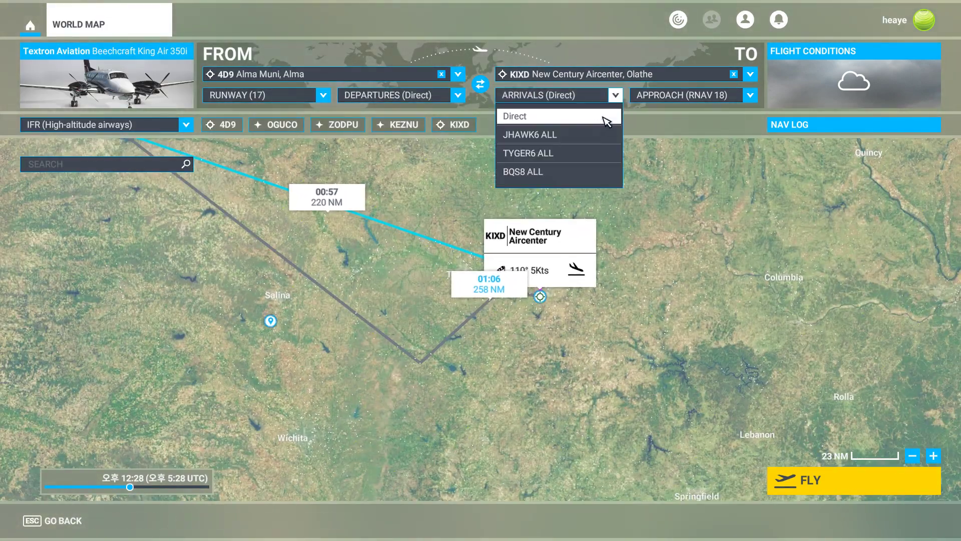
pyautogui.click(575, 136)
pyautogui.click(615, 95)
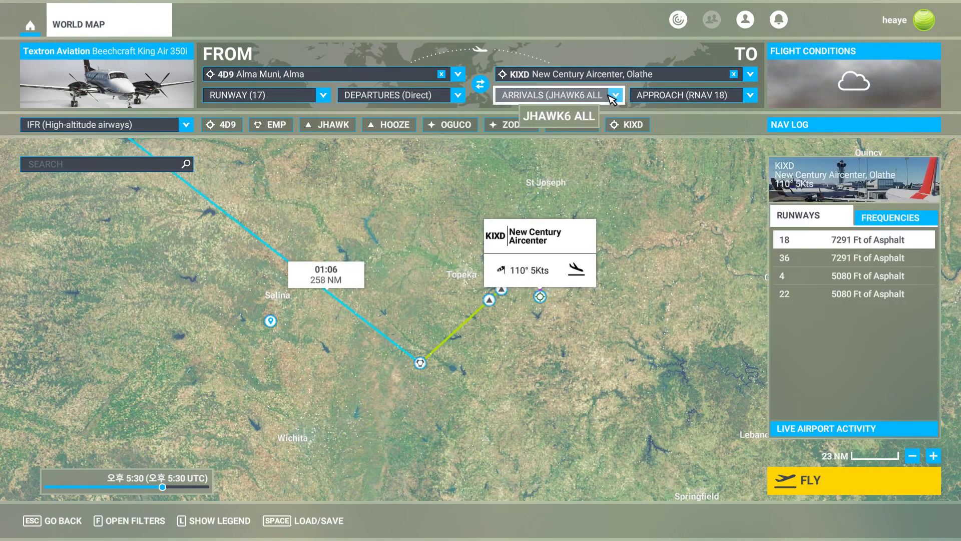
pyautogui.click(572, 155)
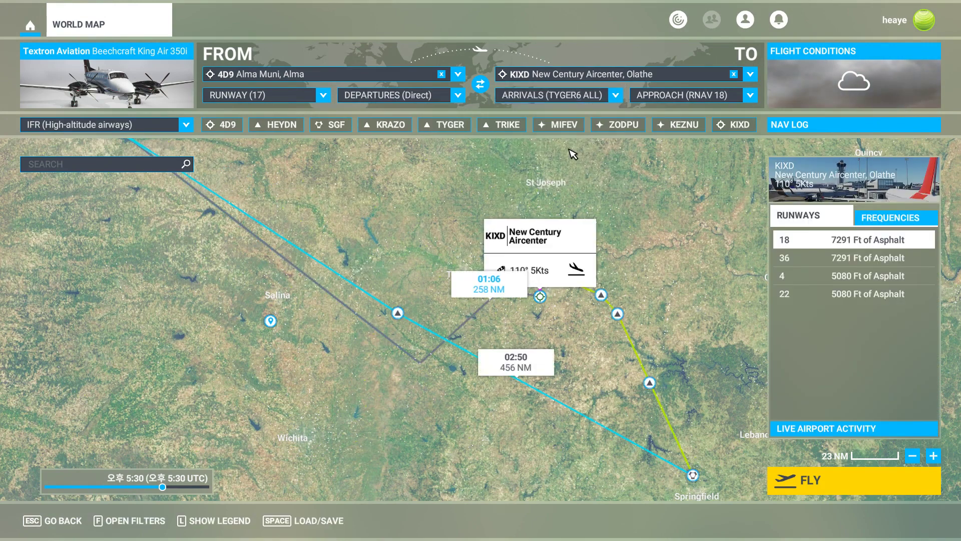
pyautogui.click(571, 96)
pyautogui.click(535, 172)
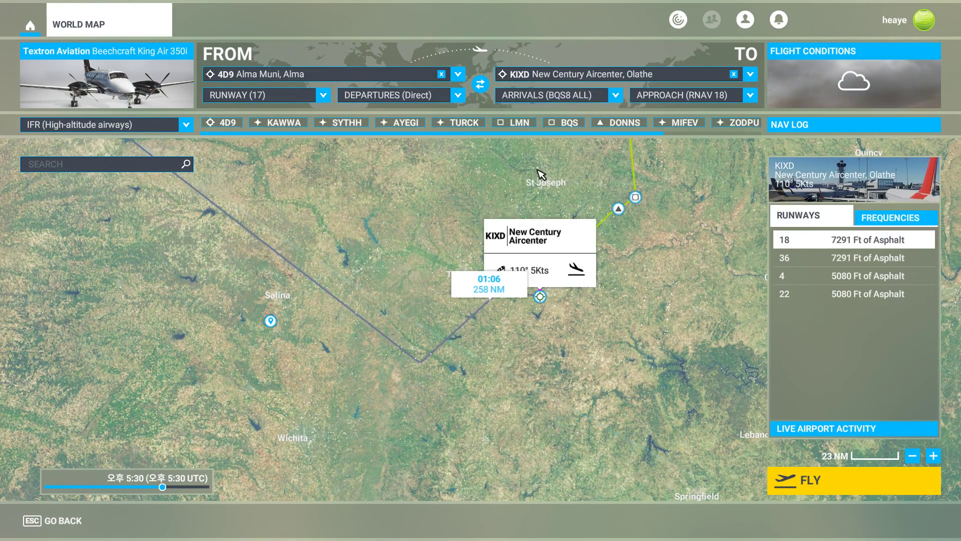
pyautogui.moveTo(539, 172); pyautogui.dragTo(488, 329)
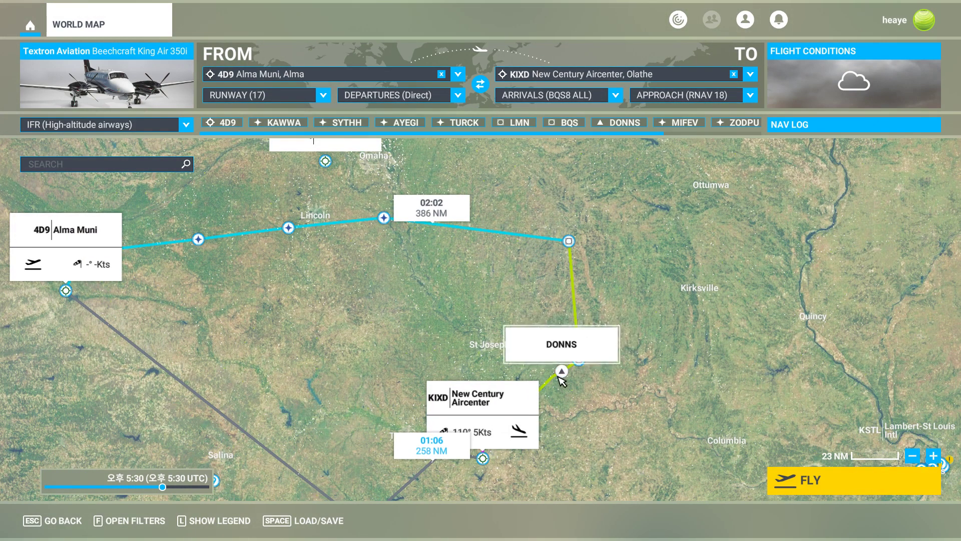
pyautogui.moveTo(331, 310); pyautogui.dragTo(435, 312)
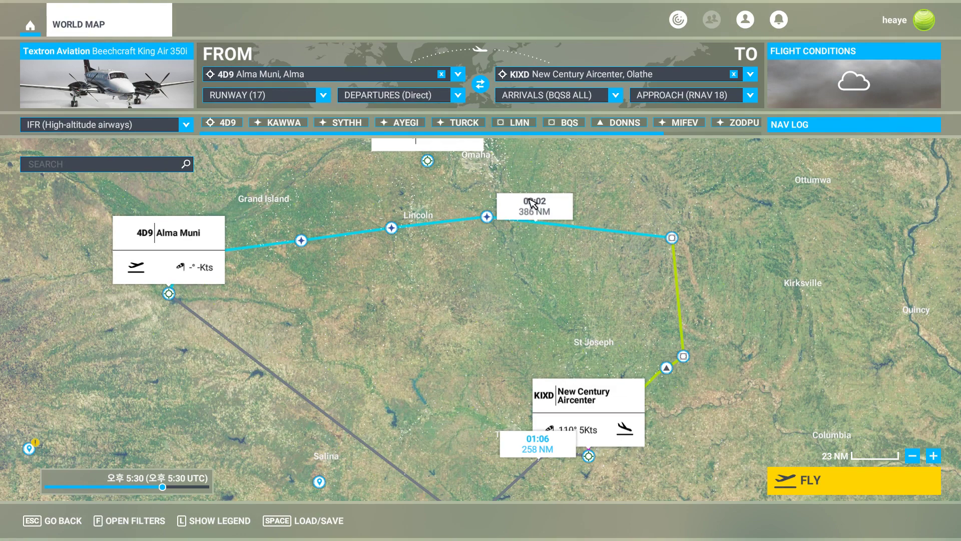
pyautogui.scroll(-1, 541, 302)
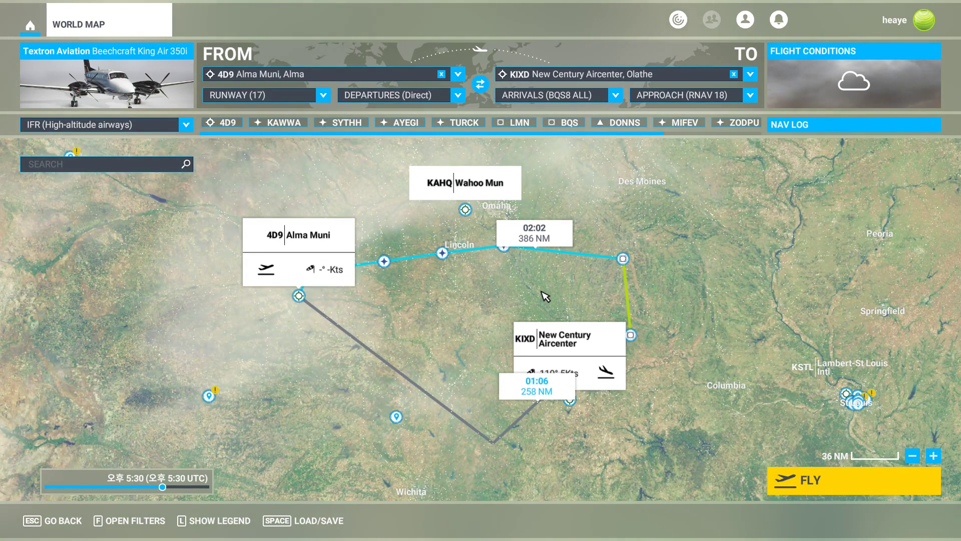
# Reset the KIXD arrival to Direct and switch back to SkyVector.
pyautogui.click(615, 94)
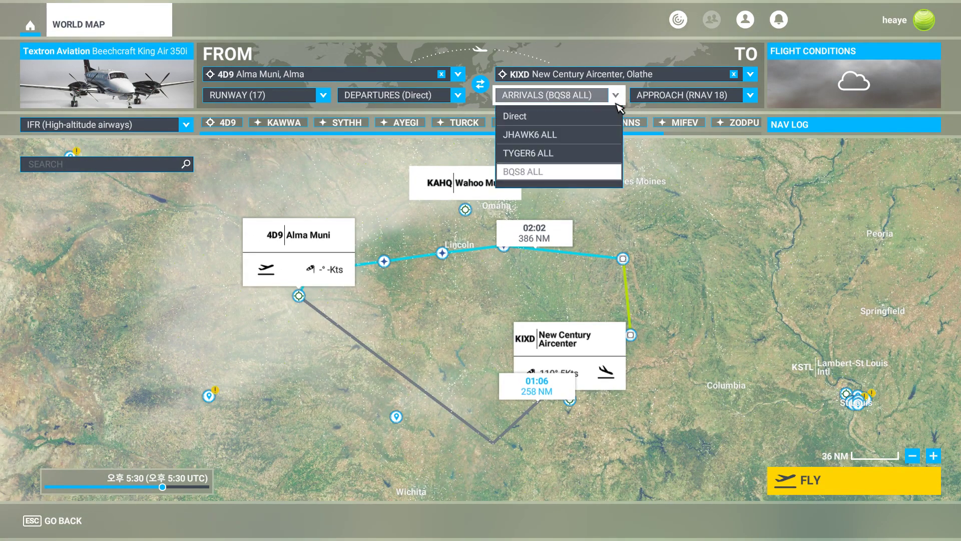
pyautogui.click(558, 116)
pyautogui.moveTo(483, 310); pyautogui.dragTo(643, 282)
pyautogui.hotkey('alt', 'Tab')
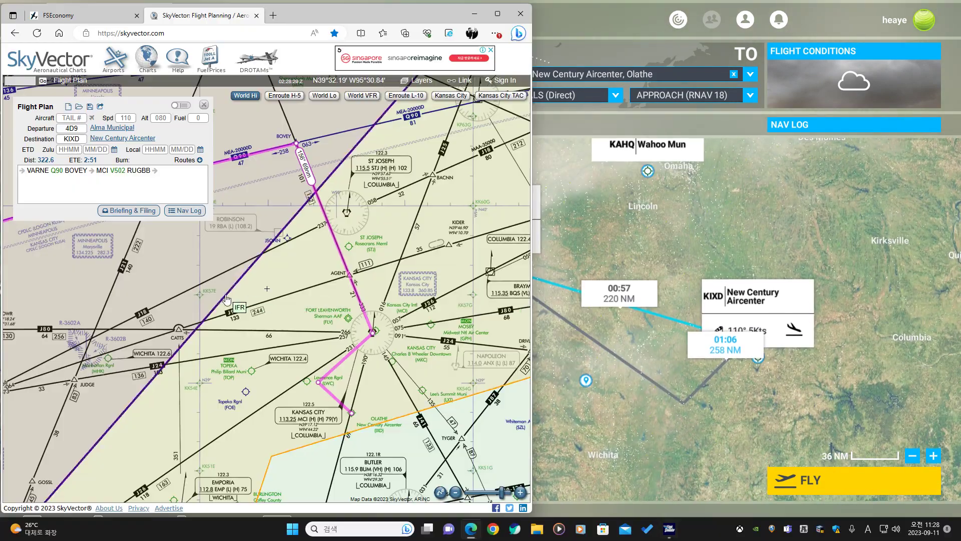
# Switch to the World Lo chart and apply the suggested low-altitude route RISHO V216 TKO V551 SLN V4 TOP V508 RUGBB.
pyautogui.scroll(-2, 332, 299)
pyautogui.moveTo(235, 322); pyautogui.dragTo(279, 331)
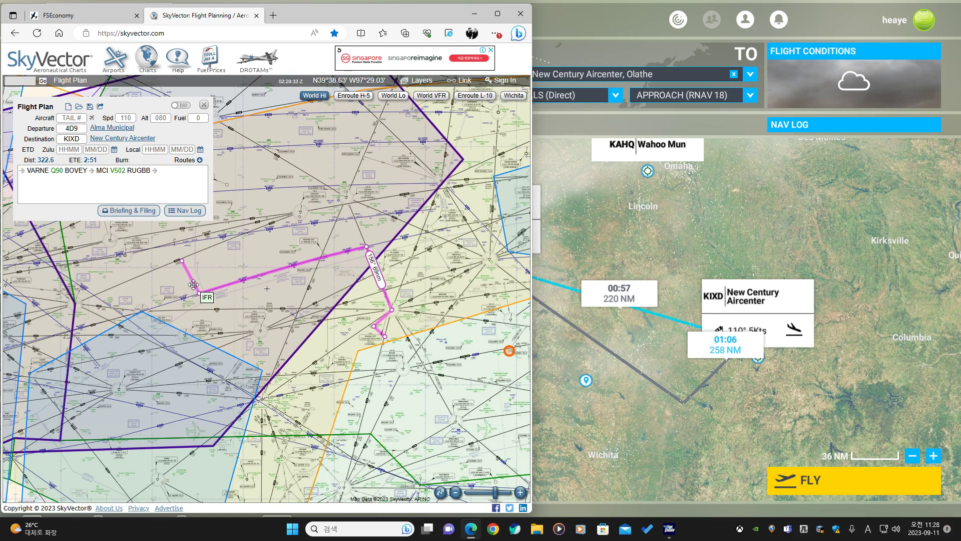
pyautogui.click(394, 96)
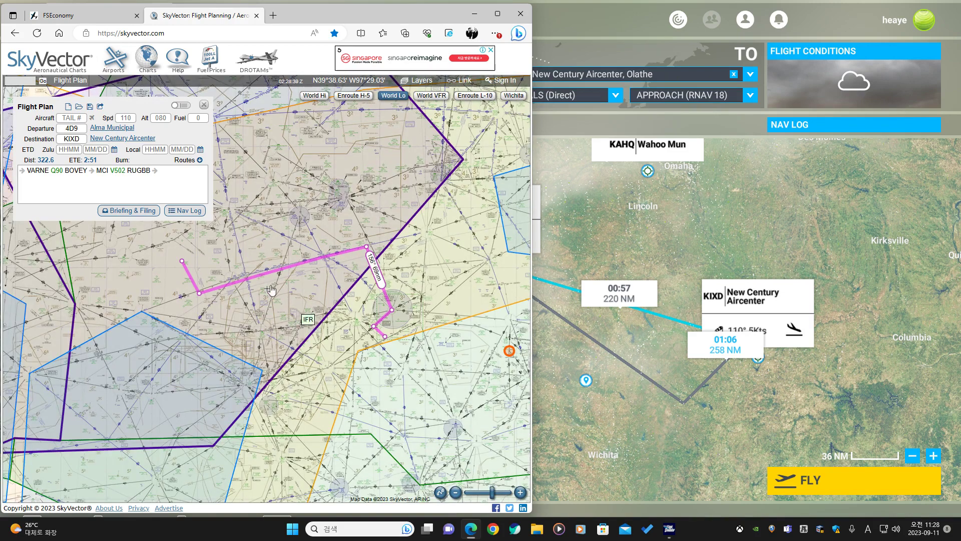
pyautogui.click(190, 163)
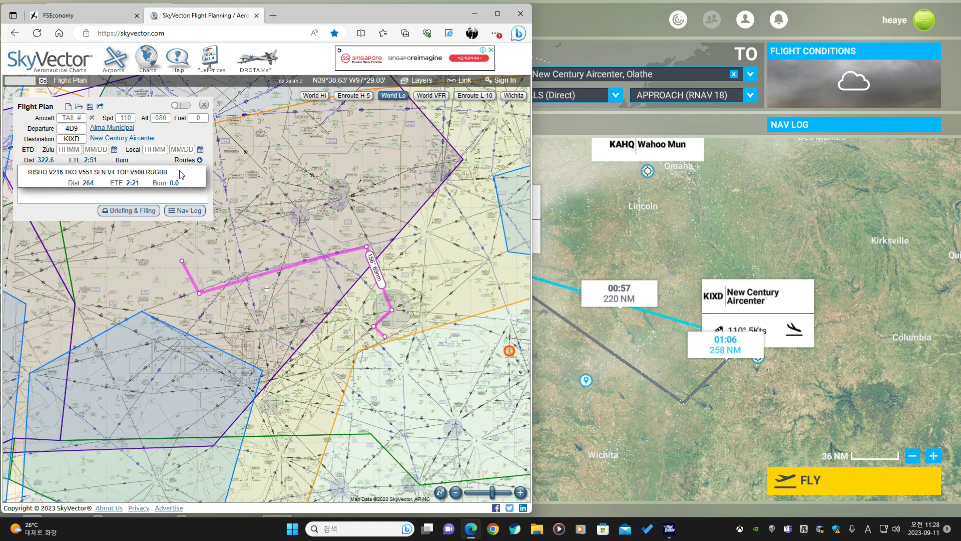
pyautogui.click(181, 174)
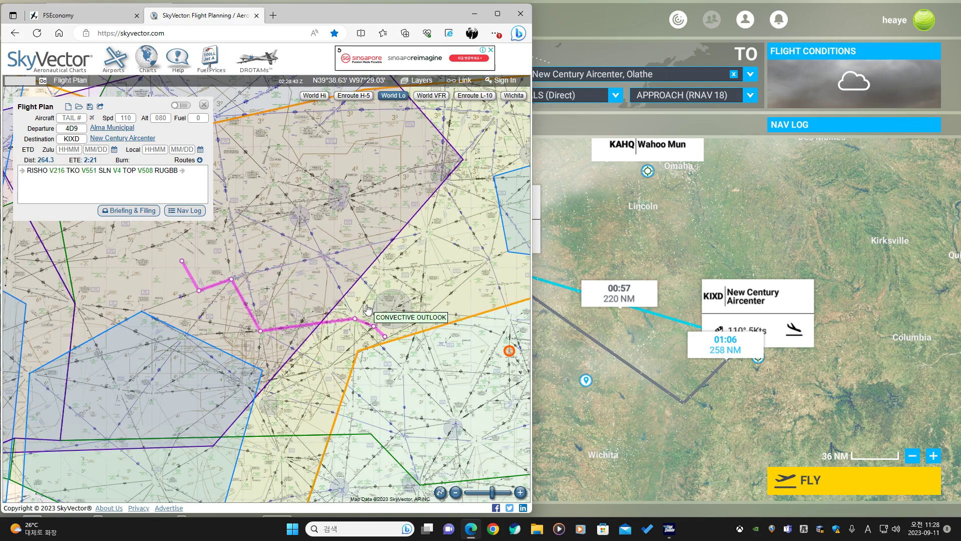
# Try to change the cruise altitude in the simulator's nav log.
pyautogui.click(807, 196)
pyautogui.click(839, 130)
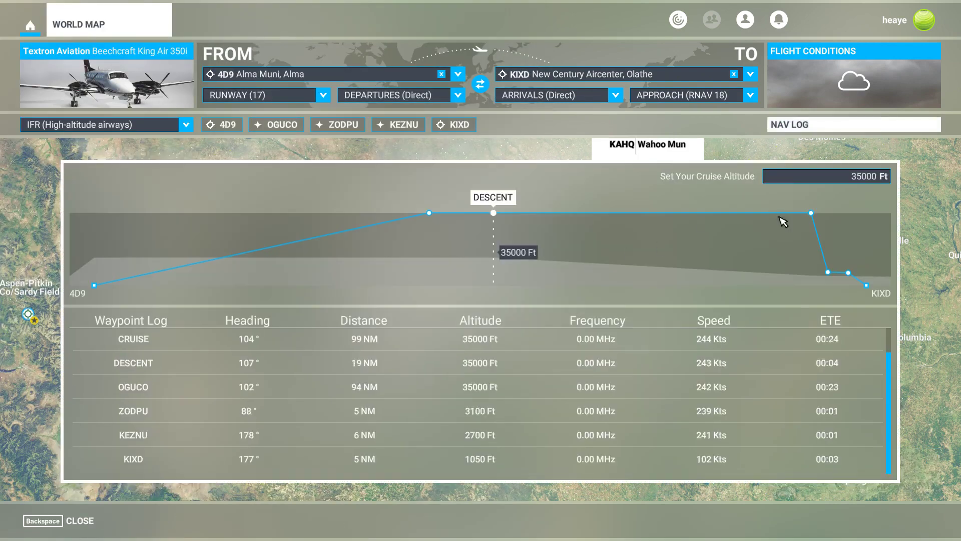
pyautogui.click(872, 179)
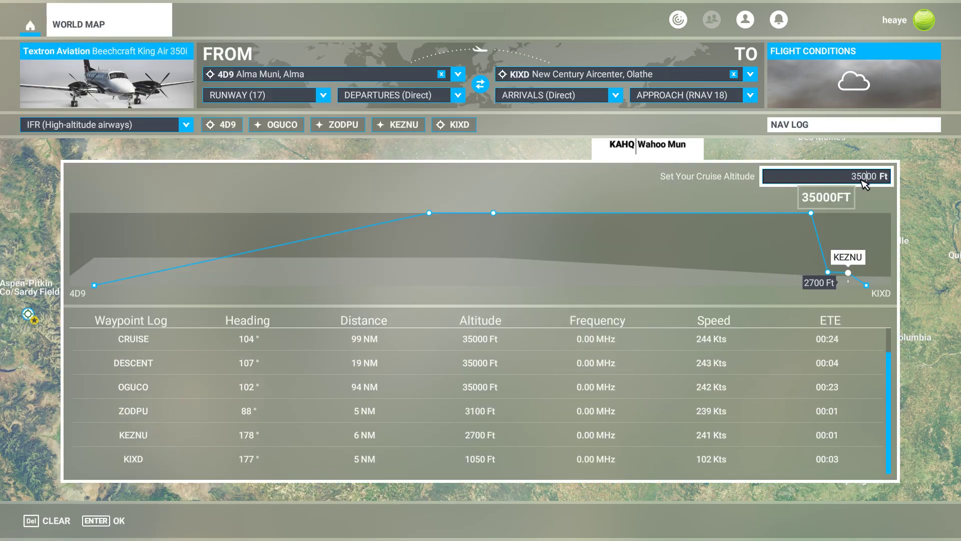
pyautogui.press('BackSpace')
pyautogui.press('BackSpace')
pyautogui.press('BackSpace')
pyautogui.press('BackSpace')
pyautogui.press('BackSpace')
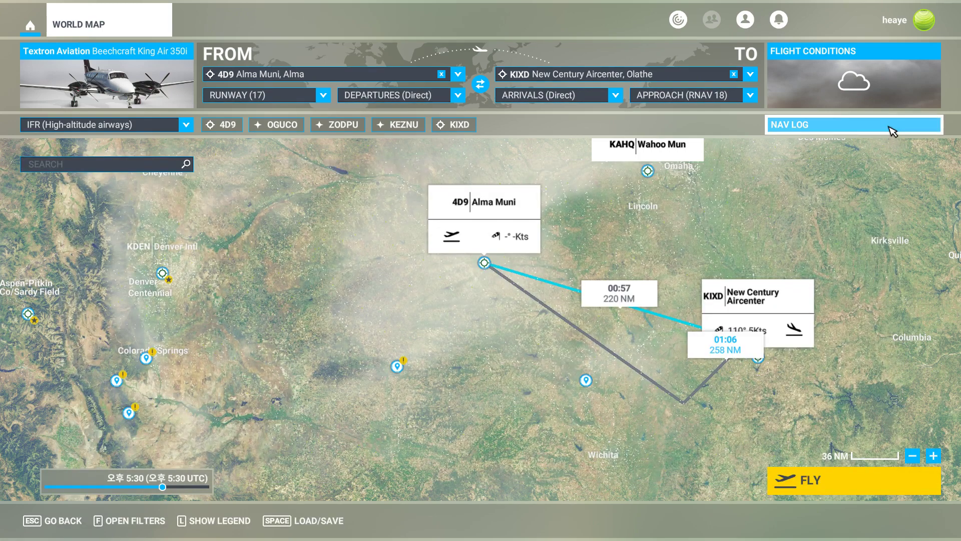
pyautogui.click(895, 129)
pyautogui.click(866, 178)
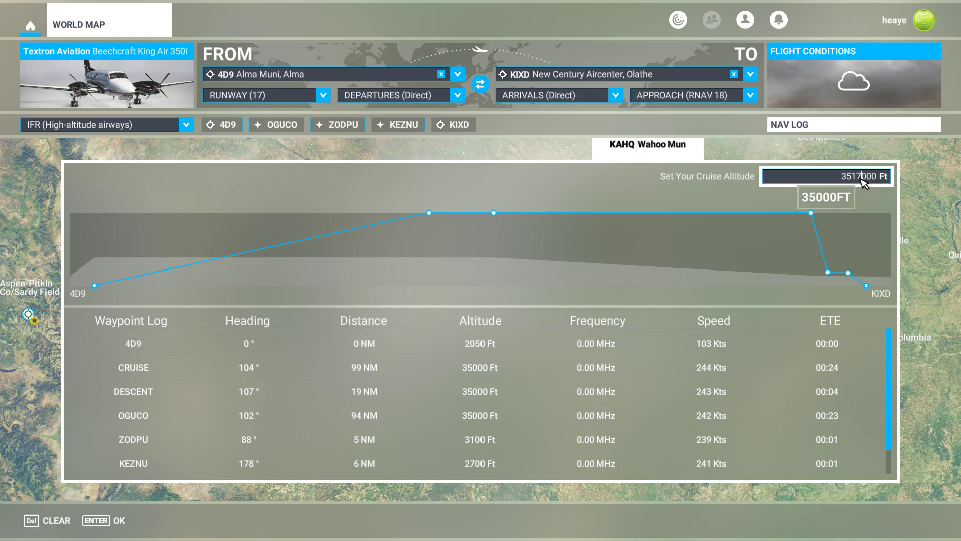
pyautogui.press('Return')
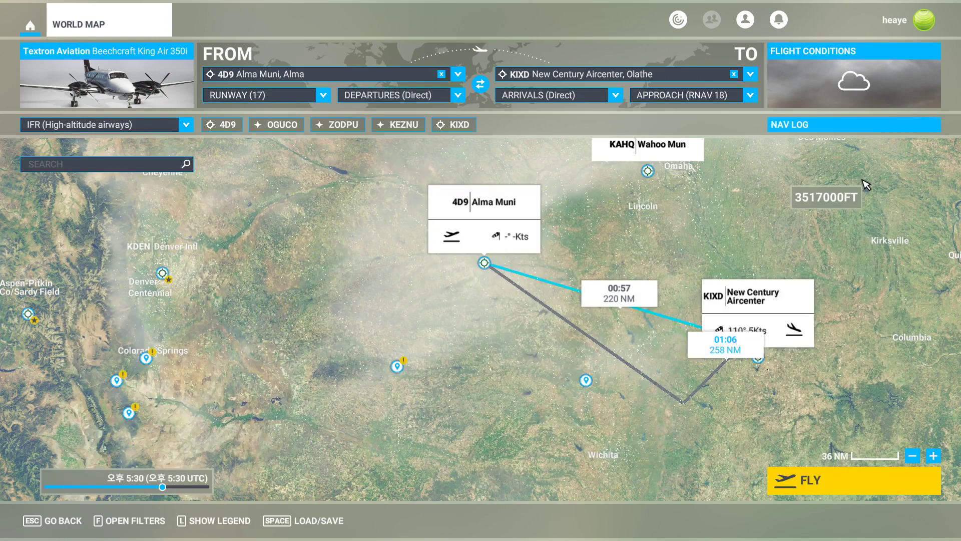
# Set the cruise altitude to 17000 ft in the nav log and move the time of day to about 12:23.
pyautogui.click(846, 129)
pyautogui.click(857, 180)
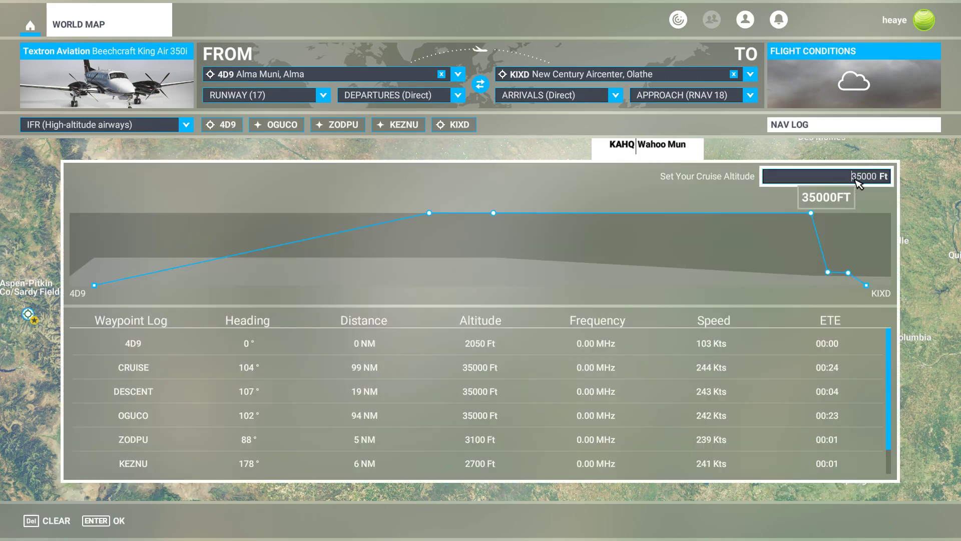
pyautogui.press('Delete')
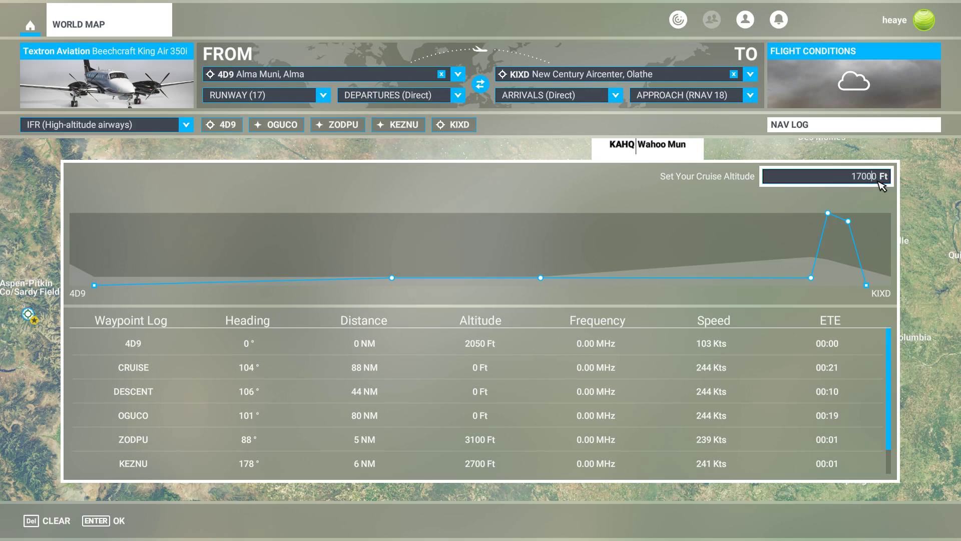
pyautogui.press('Return')
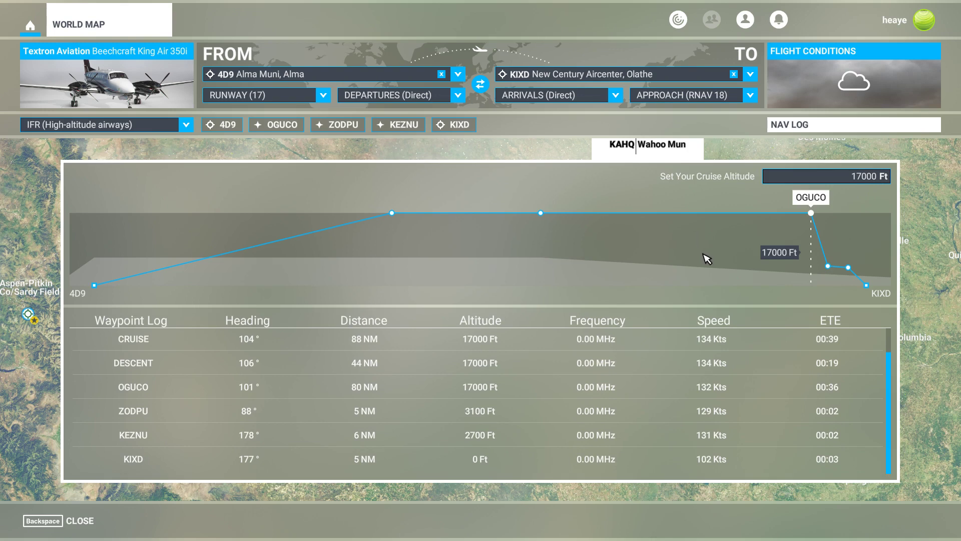
pyautogui.click(842, 133)
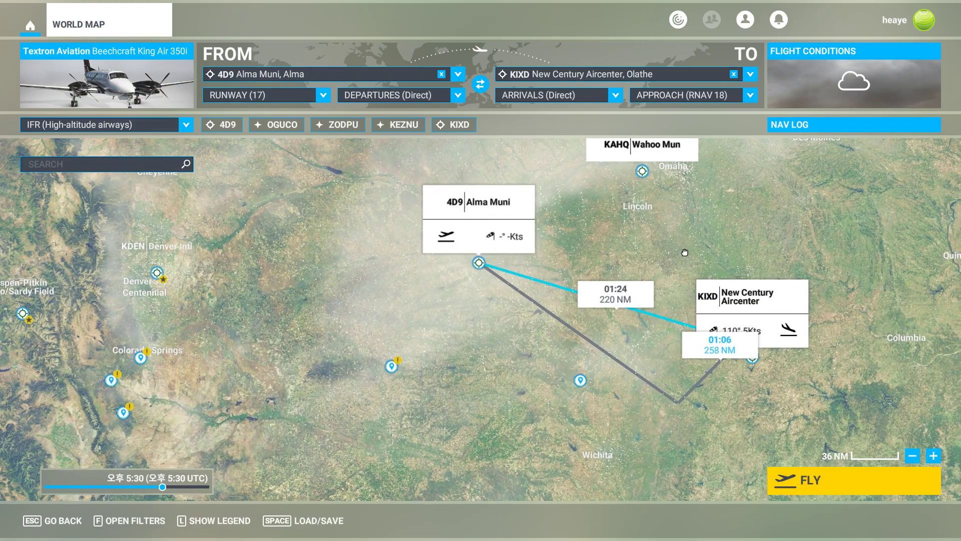
pyautogui.moveTo(685, 252); pyautogui.dragTo(768, 256)
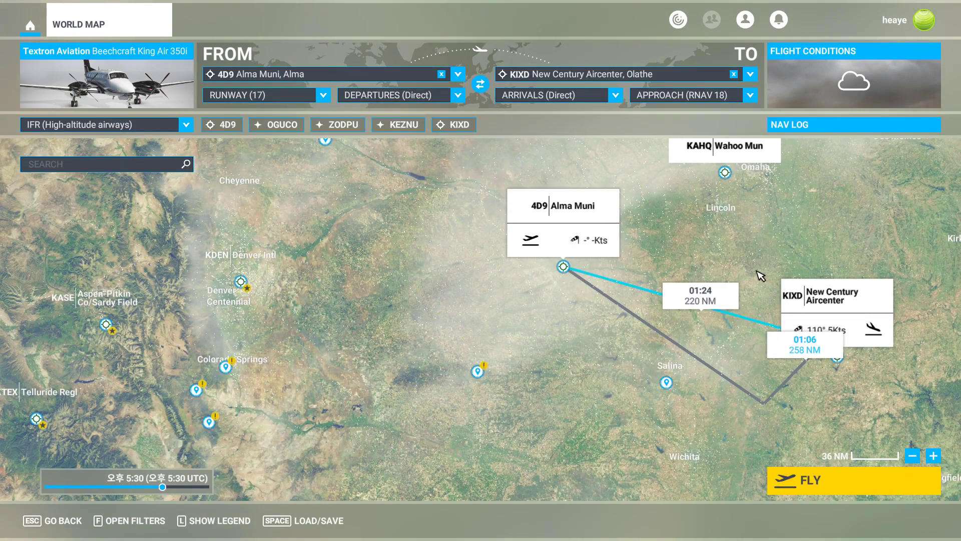
pyautogui.click(129, 486)
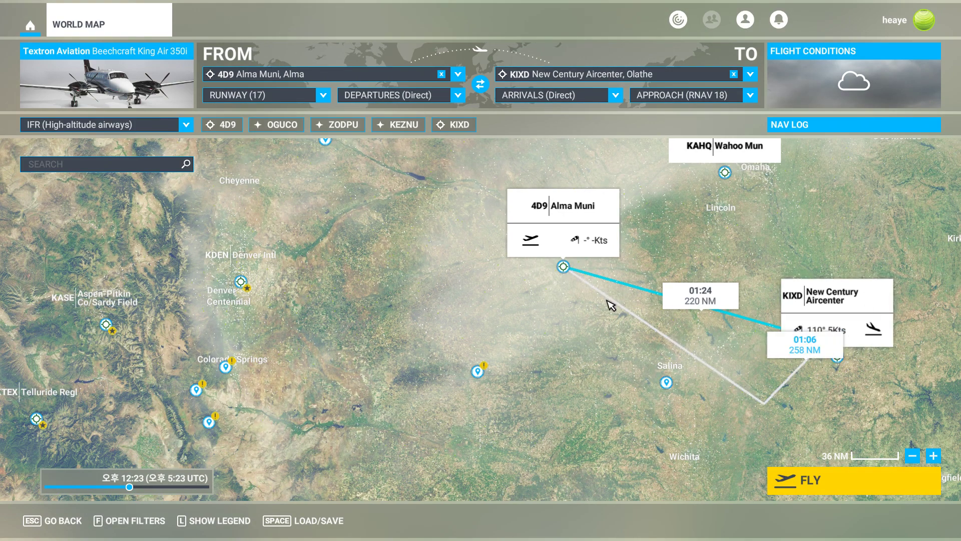
# Check the next FSEconomy group flight and start a new SkyVector flight plan from KIXD to 3AU.
pyautogui.hotkey('alt', 'Tab')
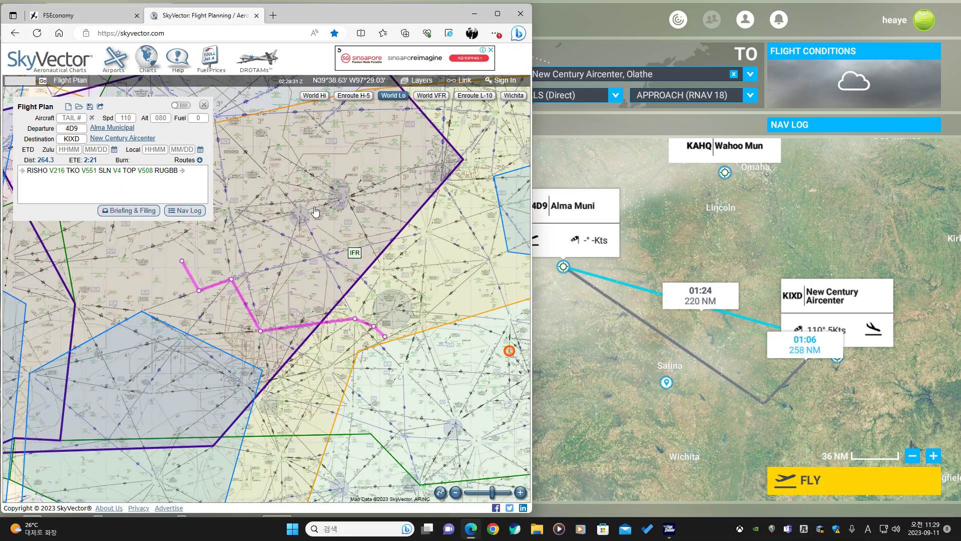
pyautogui.click(84, 15)
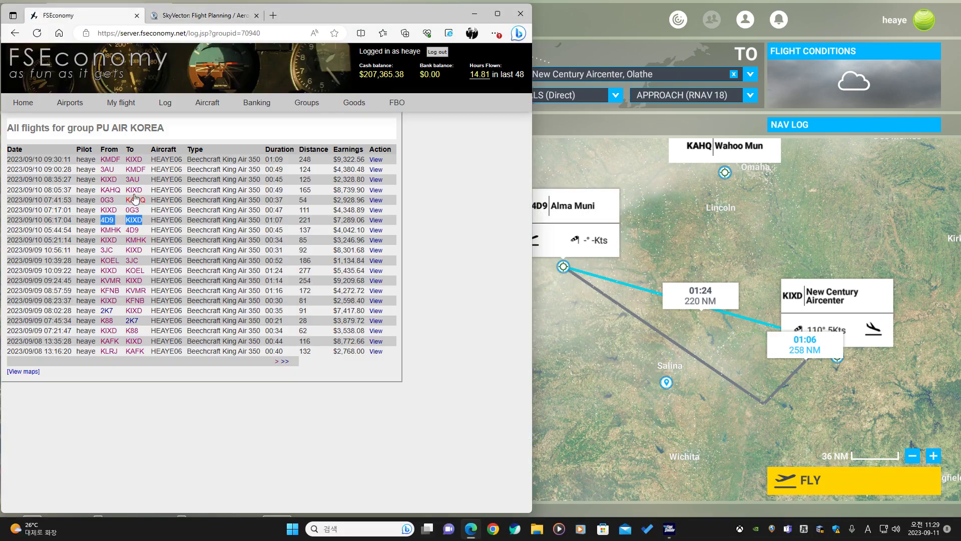
pyautogui.click(145, 179)
pyautogui.click(203, 16)
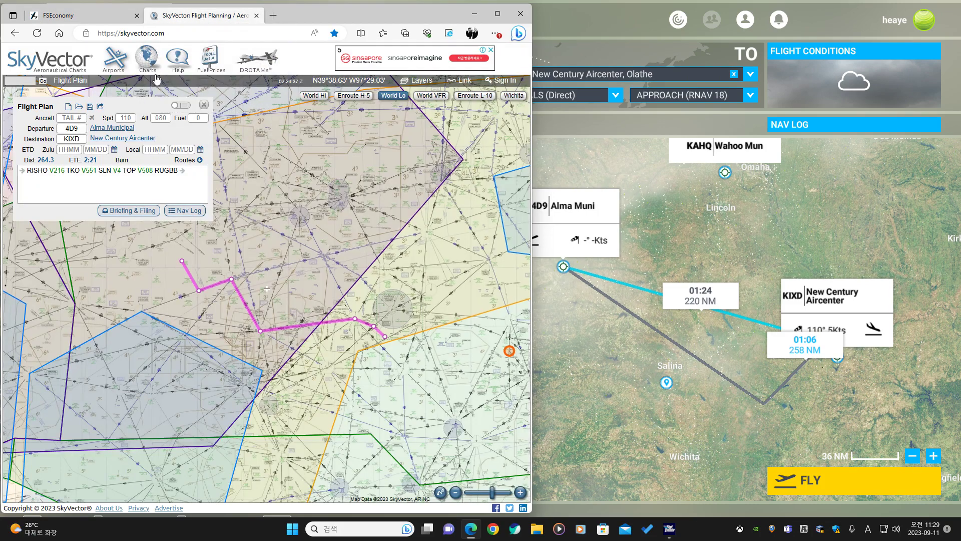
pyautogui.click(68, 107)
pyautogui.click(77, 128)
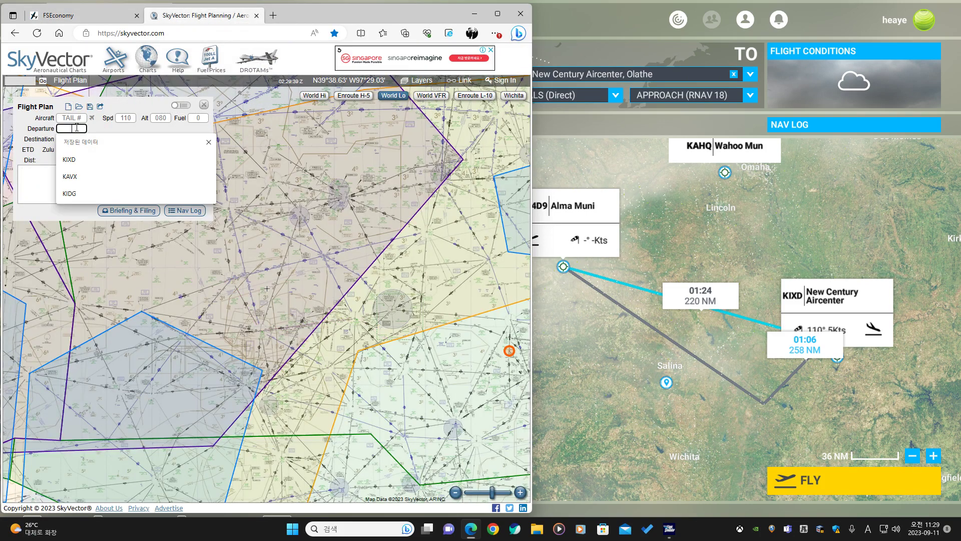
pyautogui.write('KIXD')
pyautogui.press('Tab')
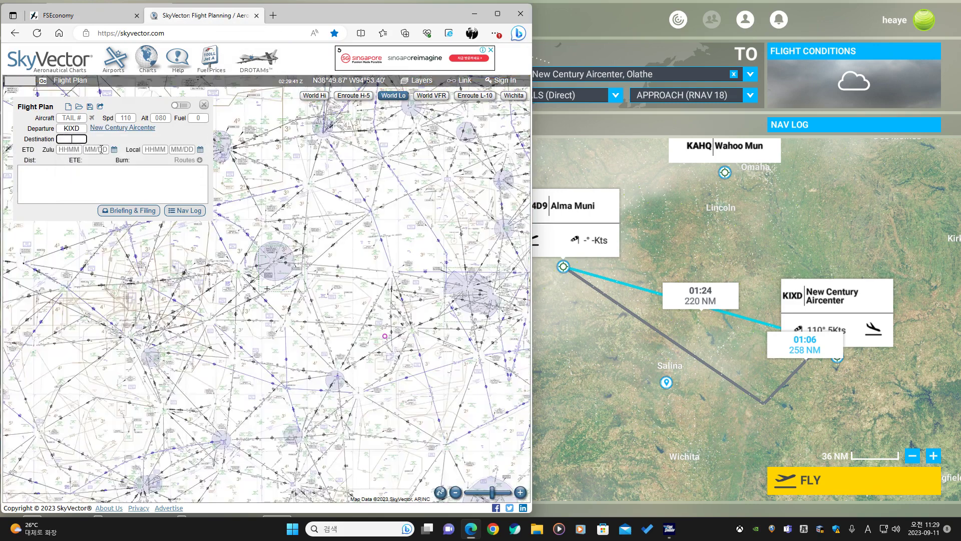
pyautogui.write('3AU')
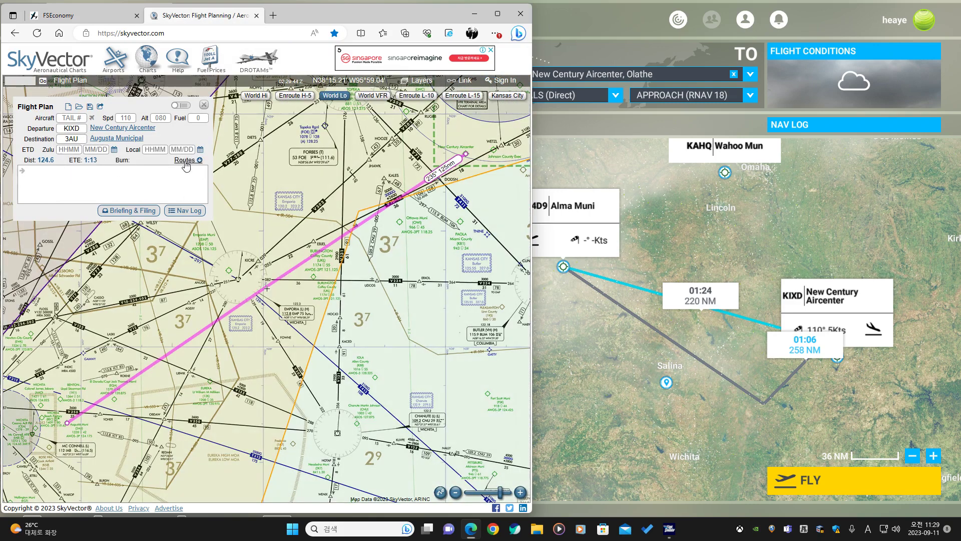
# Apply the suggested route DODSN V12 LASKI and insert the Emporia VOR (EMP) into it.
pyautogui.click(185, 162)
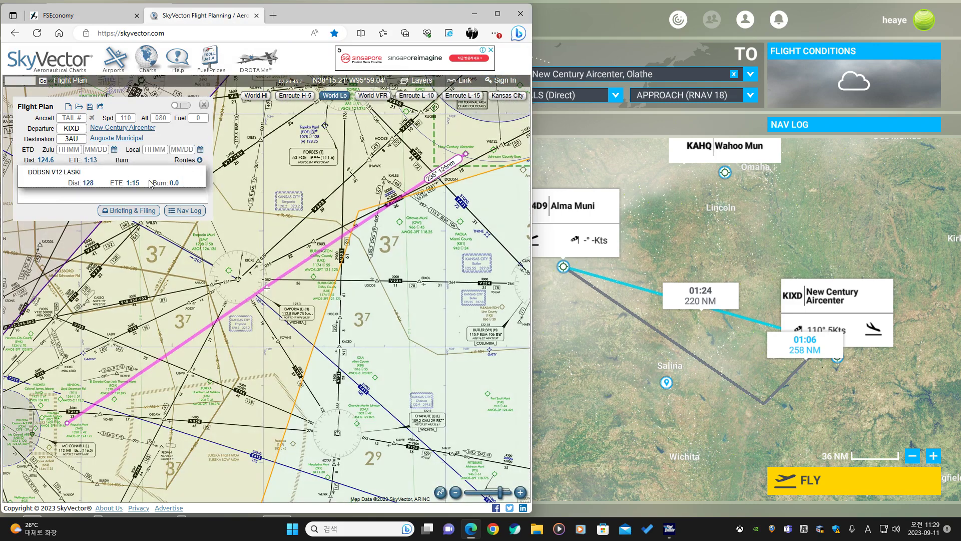
pyautogui.click(164, 174)
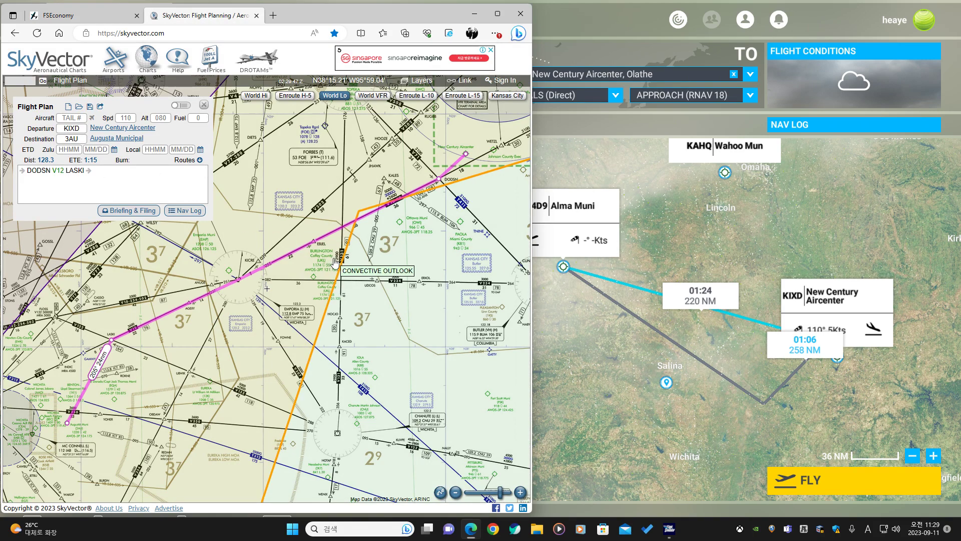
pyautogui.scroll(-1, 326, 275)
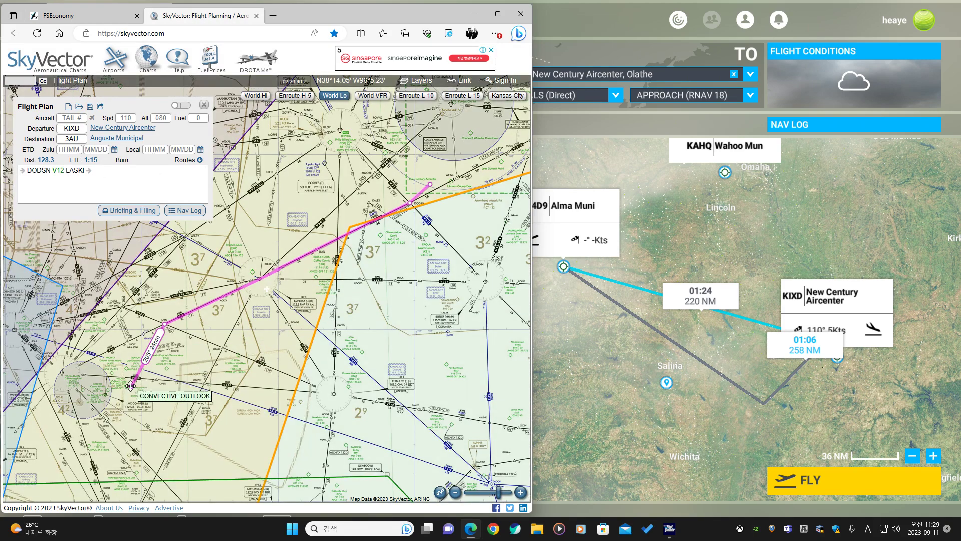
pyautogui.click(259, 282)
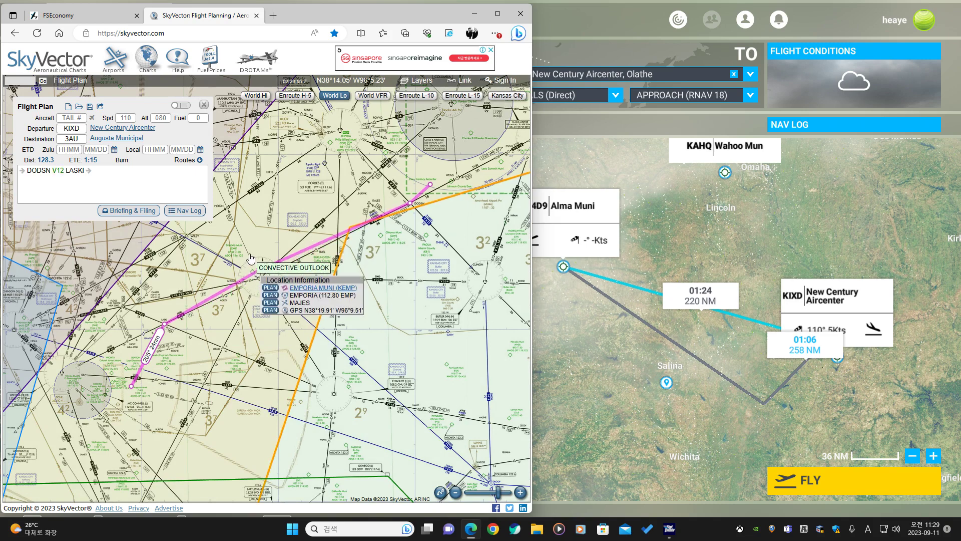
pyautogui.moveTo(255, 274); pyautogui.dragTo(259, 251)
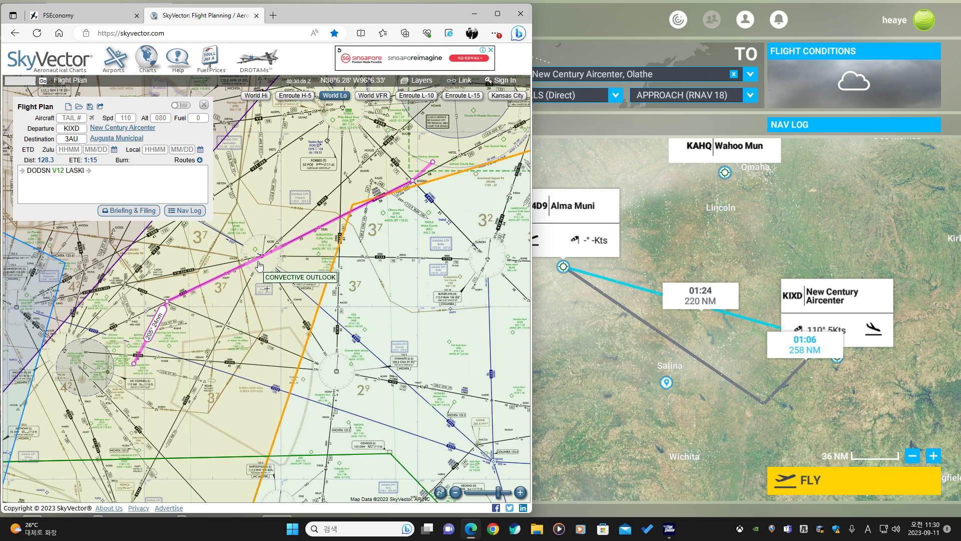
pyautogui.scroll(3, 170, 310)
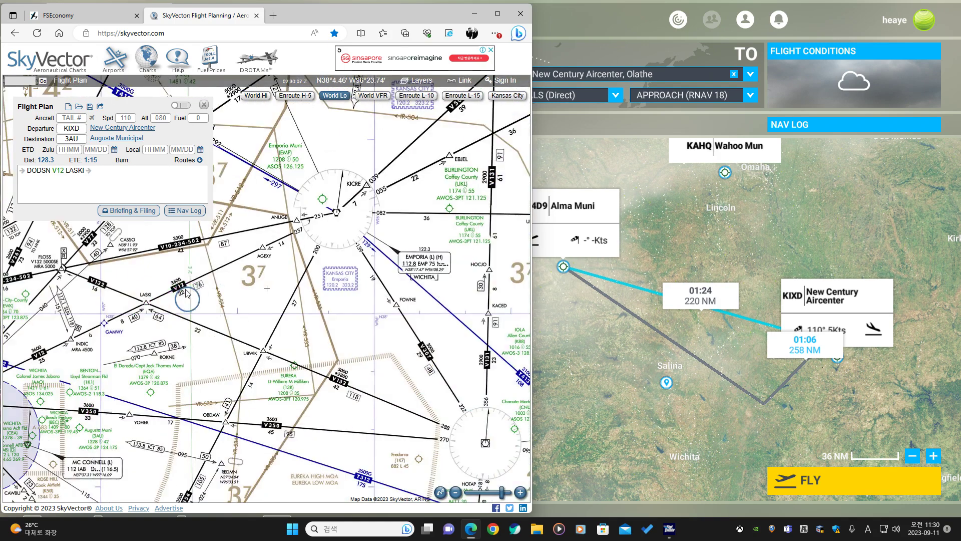
pyautogui.scroll(-3, 181, 295)
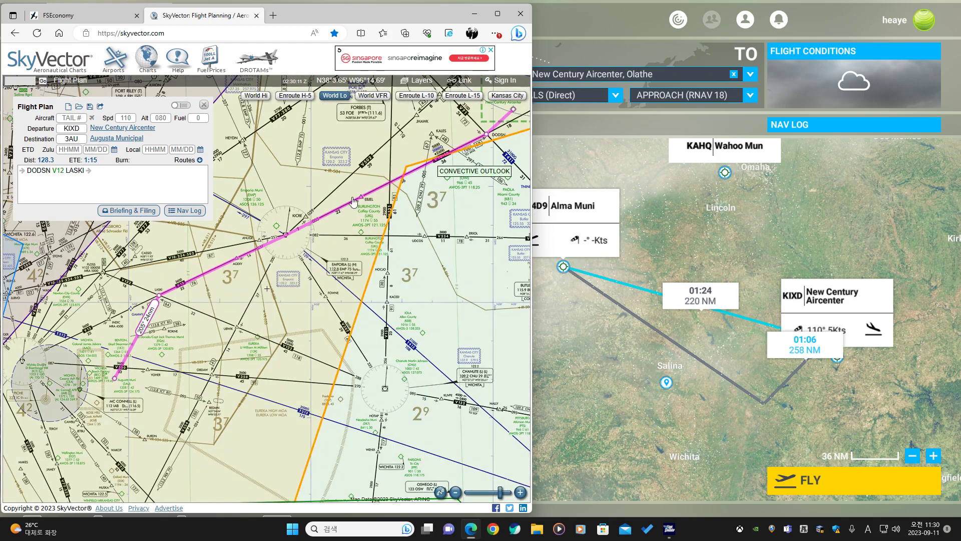
pyautogui.click(286, 235)
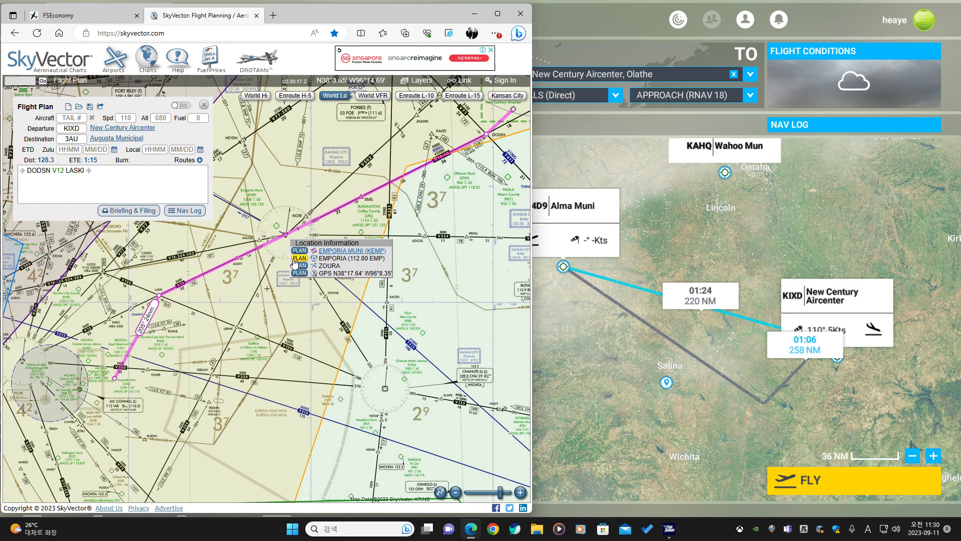
pyautogui.click(299, 258)
# Pan along the chart to review the route from DODSN through EMP to LASKI.
pyautogui.click(705, 230)
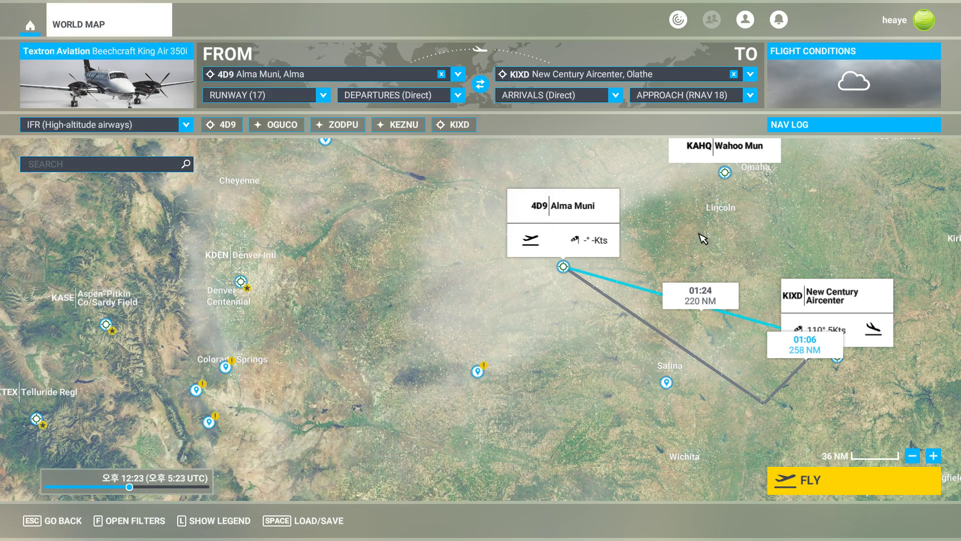
pyautogui.hotkey('alt', 'Tab')
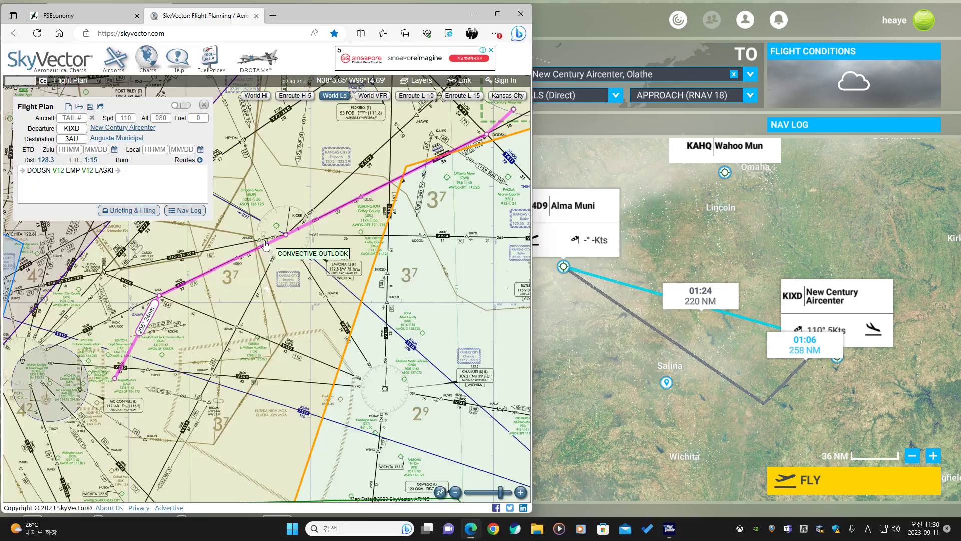
pyautogui.moveTo(273, 279); pyautogui.dragTo(212, 318)
pyautogui.moveTo(409, 154); pyautogui.dragTo(383, 201)
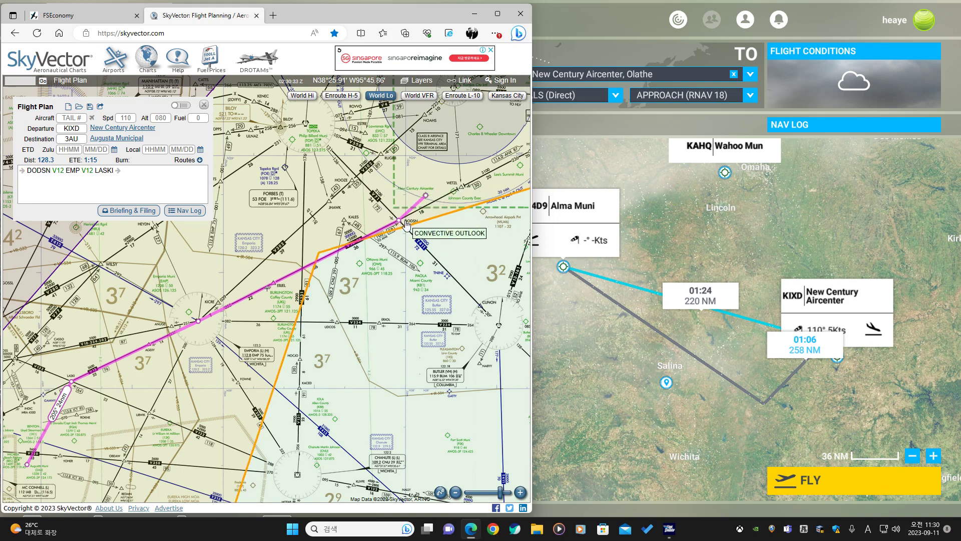
pyautogui.moveTo(406, 223)
pyautogui.mouseDown()
pyautogui.moveTo(363, 185)
pyautogui.moveTo(377, 156)
pyautogui.moveTo(400, 221)
pyautogui.mouseUp()
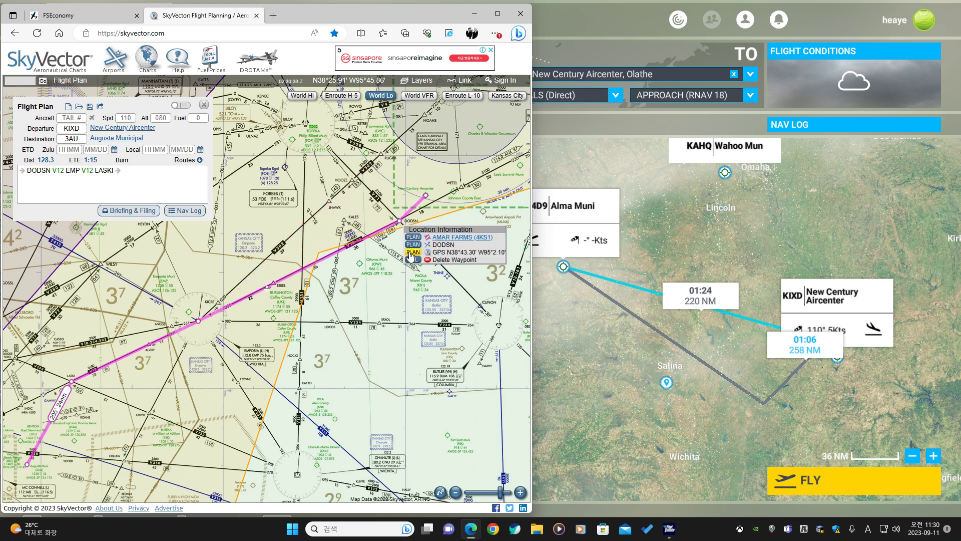
pyautogui.click(413, 246)
pyautogui.moveTo(219, 348); pyautogui.dragTo(331, 234)
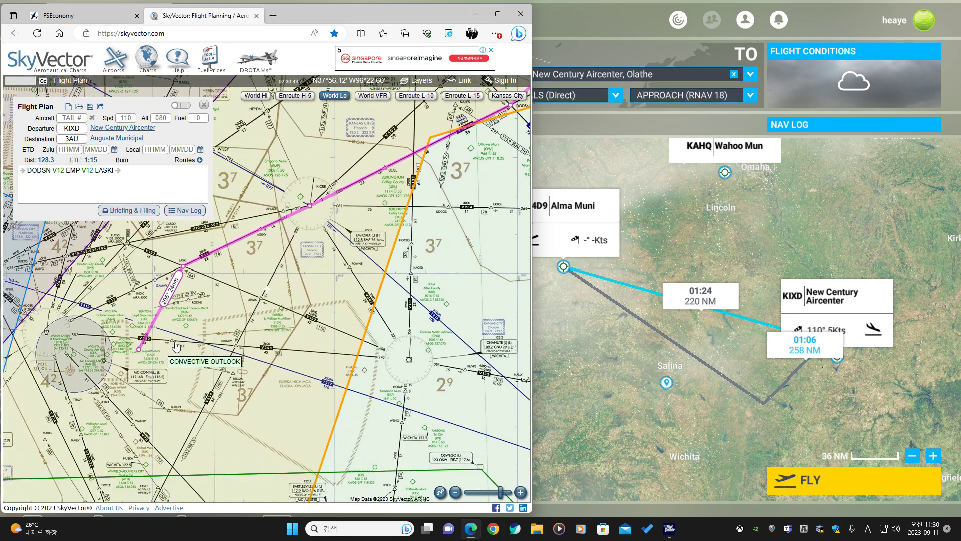
pyautogui.moveTo(194, 317); pyautogui.dragTo(241, 317)
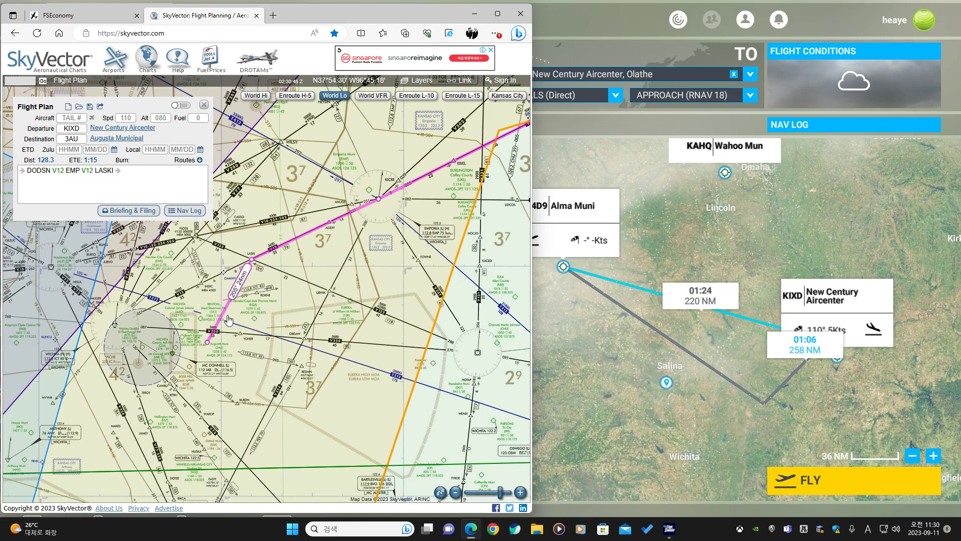
# Open the RNAV (GPS) RWY 36 approach for Augusta Muni and append its fixes WAKOP and ZELOB to the route.
pyautogui.scroll(1, 227, 319)
pyautogui.moveTo(137, 142)
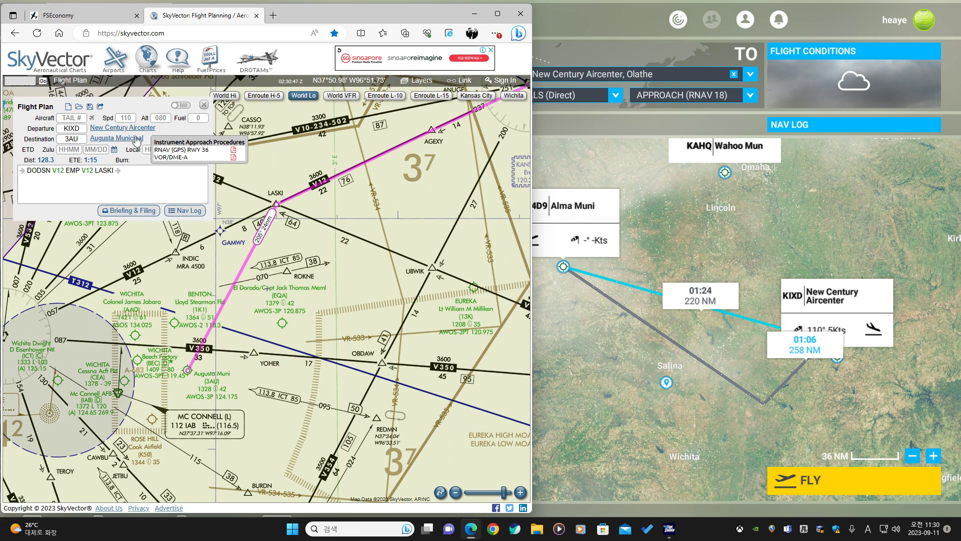
pyautogui.click(193, 149)
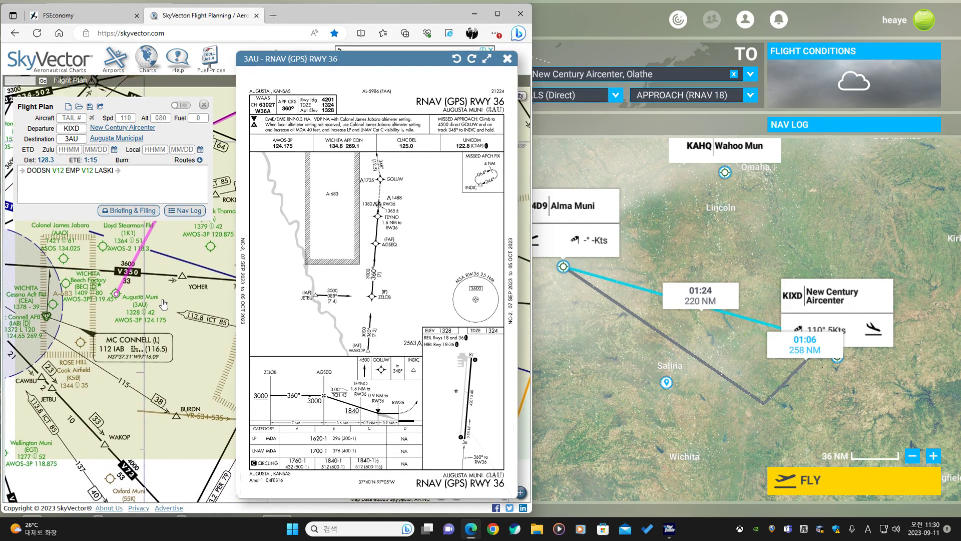
pyautogui.scroll(4, 383, 314)
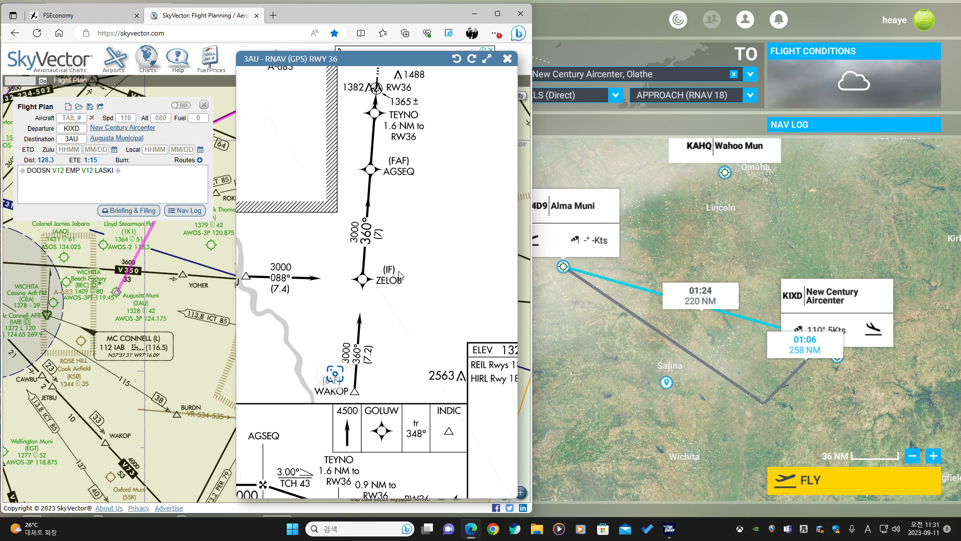
pyautogui.moveTo(303, 319); pyautogui.dragTo(408, 327)
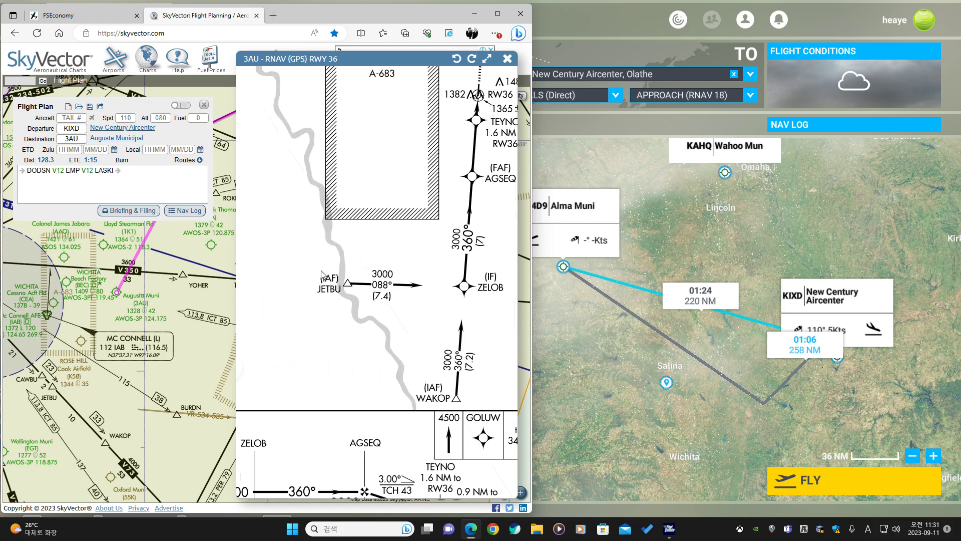
pyautogui.moveTo(447, 301); pyautogui.dragTo(314, 265)
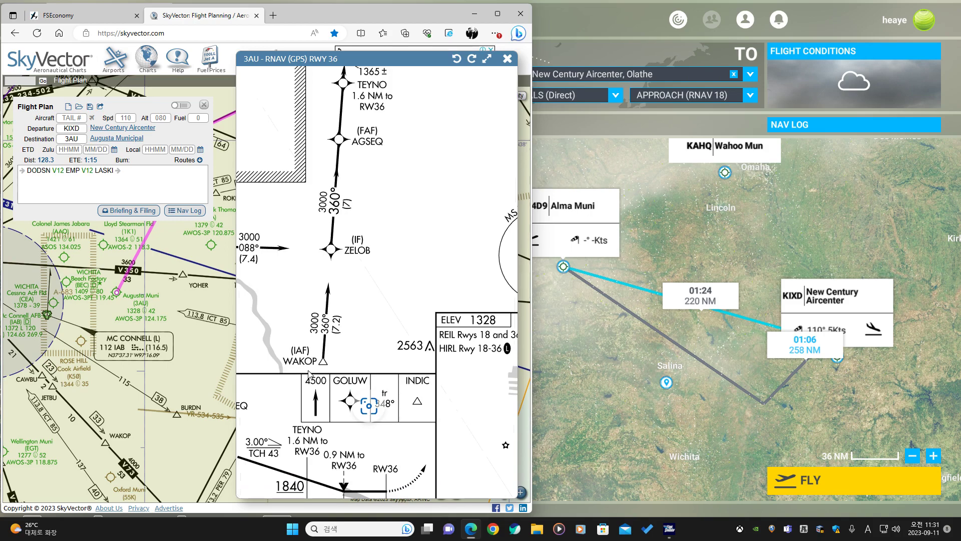
pyautogui.click(153, 170)
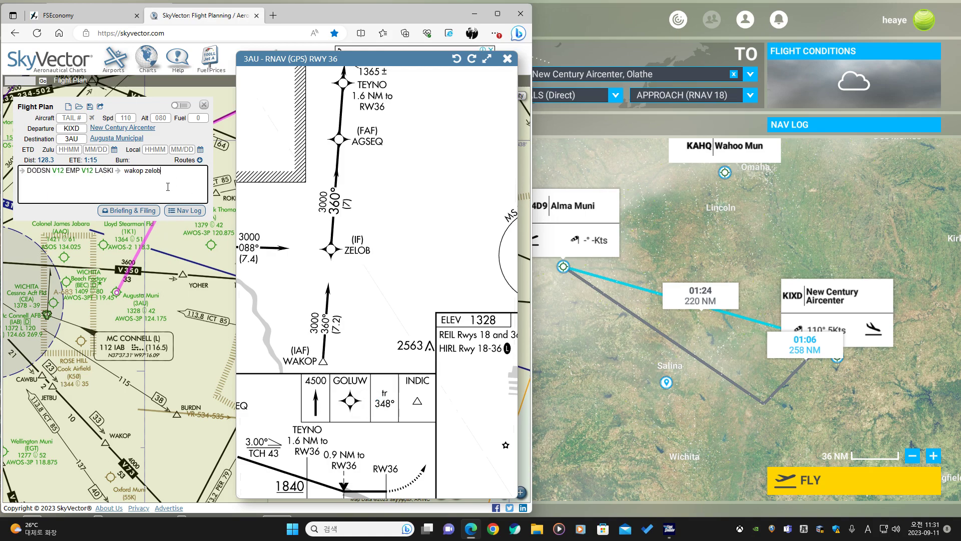
pyautogui.press('Return')
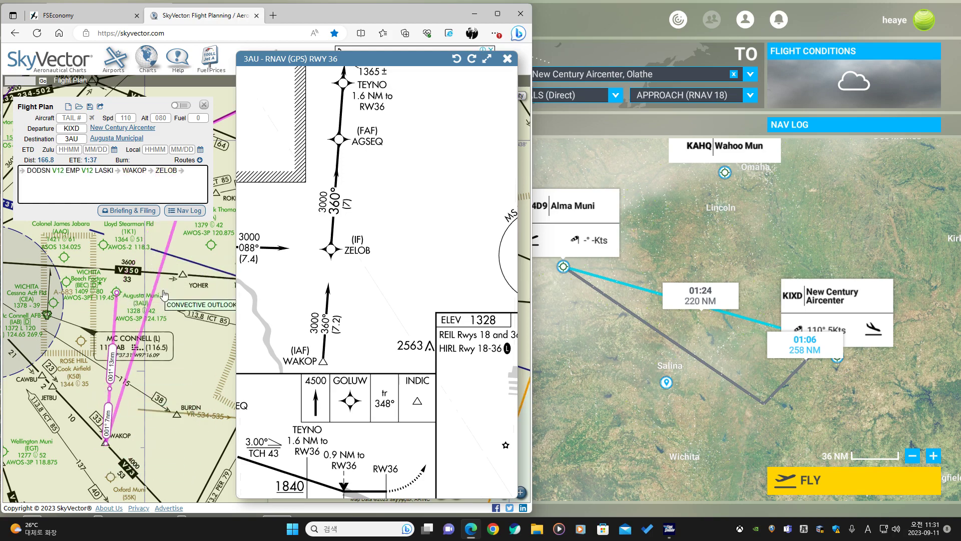
# Close the approach plate and insert YOHER into the route between LASKI and WAKOP.
pyautogui.moveTo(183, 365); pyautogui.dragTo(177, 319)
pyautogui.moveTo(145, 273); pyautogui.dragTo(142, 307)
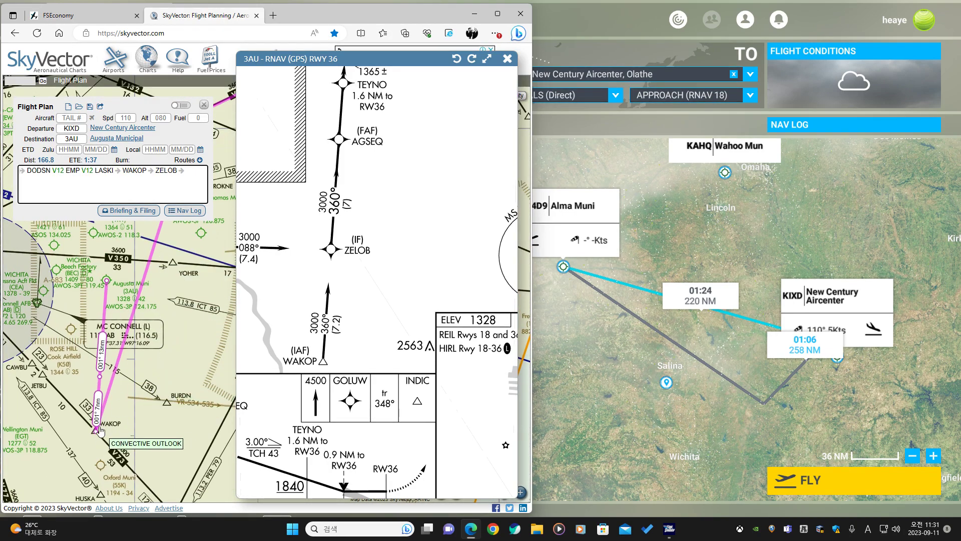
pyautogui.scroll(-3, 442, 110)
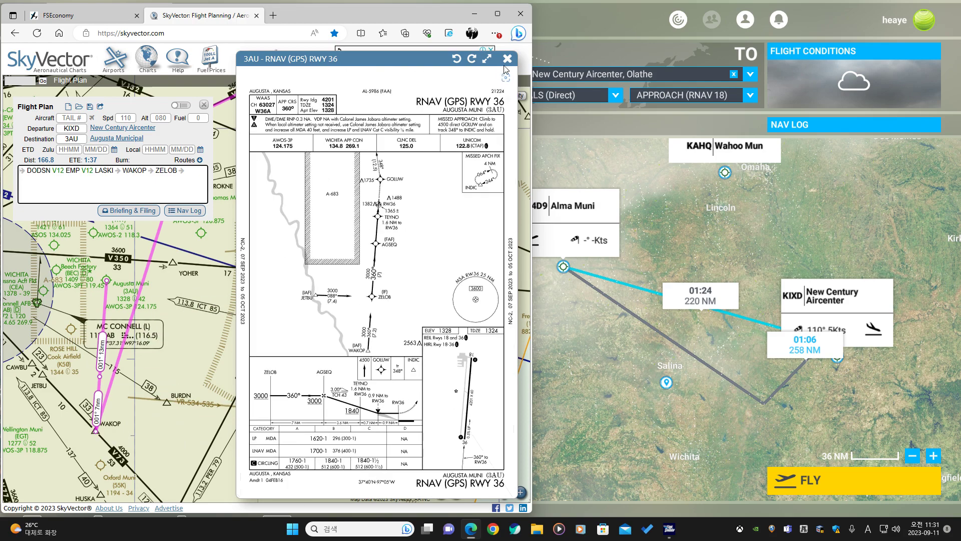
pyautogui.click(507, 58)
pyautogui.moveTo(199, 415); pyautogui.dragTo(304, 338)
pyautogui.scroll(-2, 306, 302)
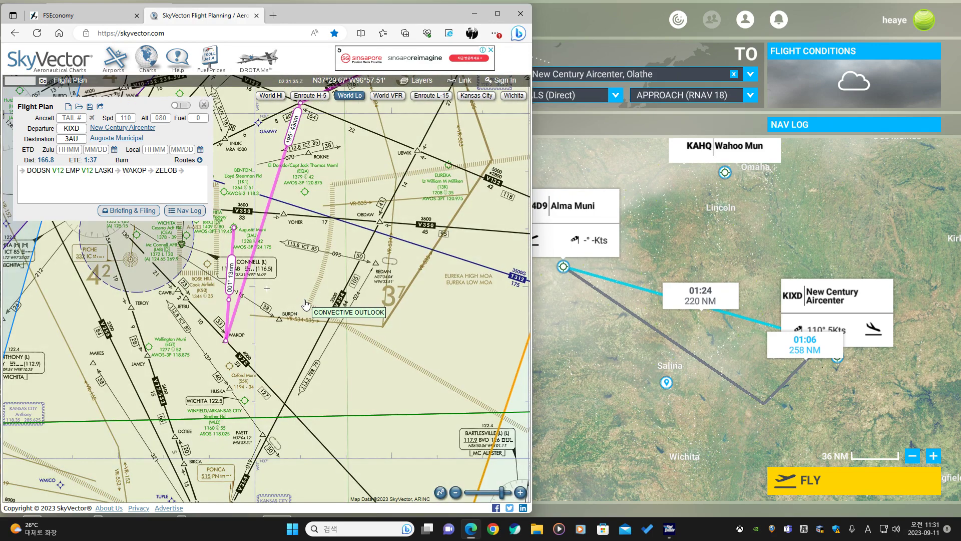
pyautogui.moveTo(360, 194); pyautogui.dragTo(291, 301)
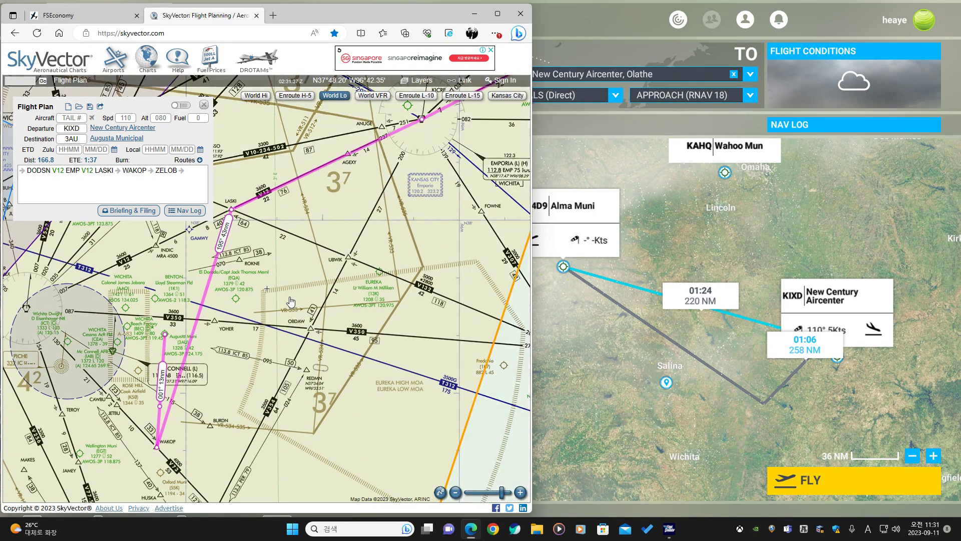
pyautogui.moveTo(197, 321); pyautogui.dragTo(214, 321)
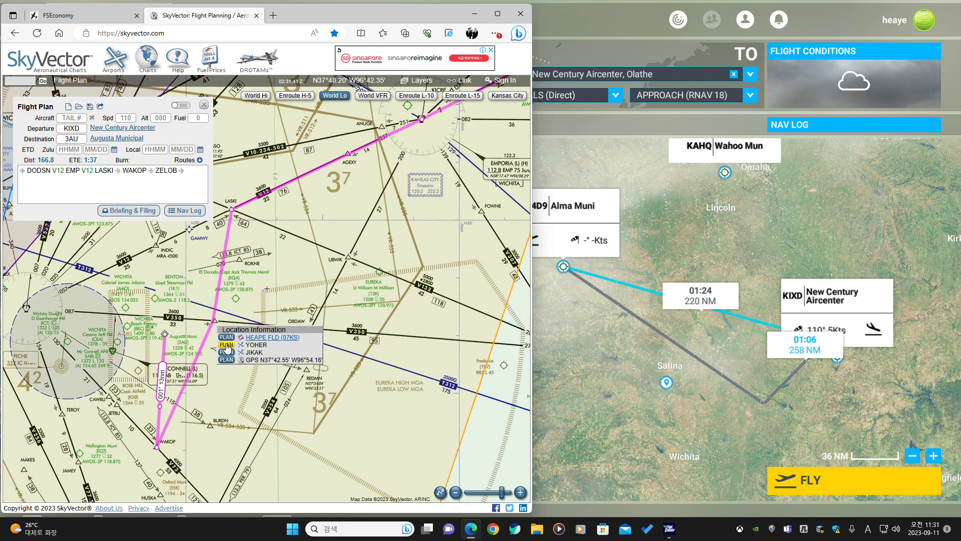
pyautogui.click(226, 345)
# Reroute the leg after EMP through OBDAW instead of LASKI, using airways V354 and V350.
pyautogui.moveTo(289, 287); pyautogui.dragTo(237, 325)
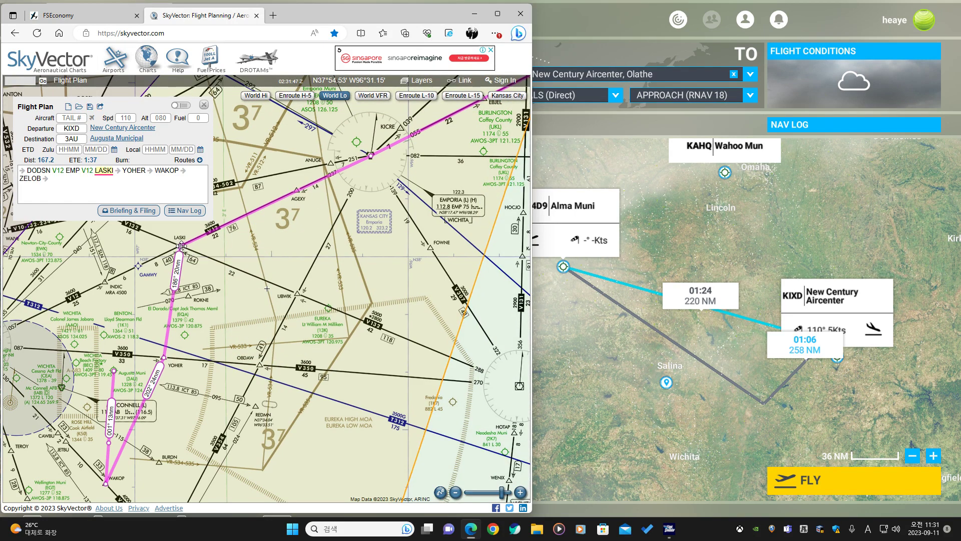
pyautogui.moveTo(181, 245); pyautogui.dragTo(258, 365)
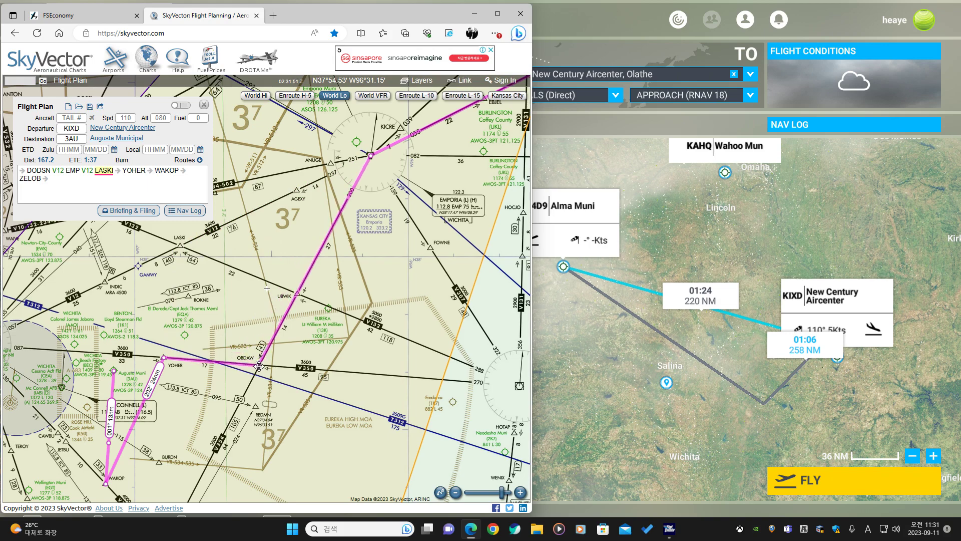
pyautogui.moveTo(259, 366); pyautogui.dragTo(179, 246)
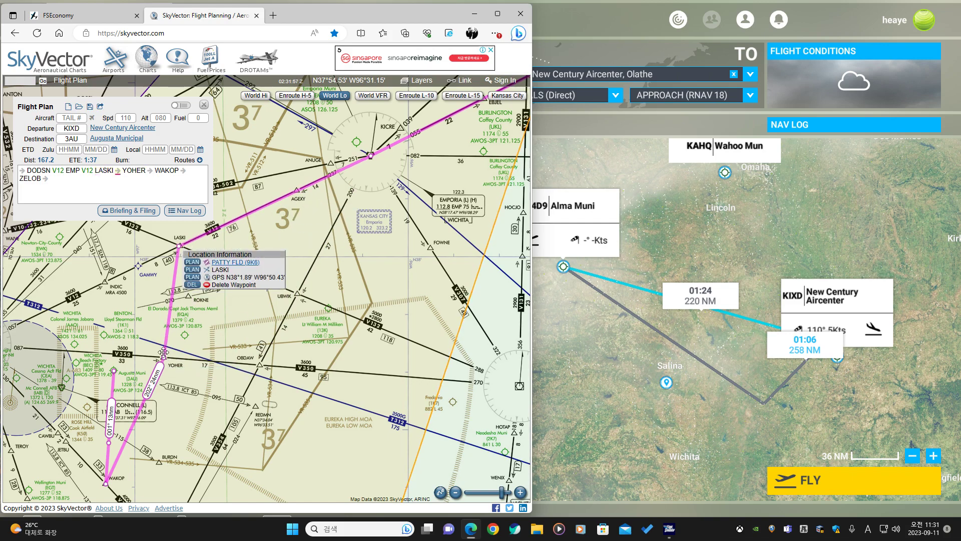
pyautogui.moveTo(180, 247); pyautogui.dragTo(260, 366)
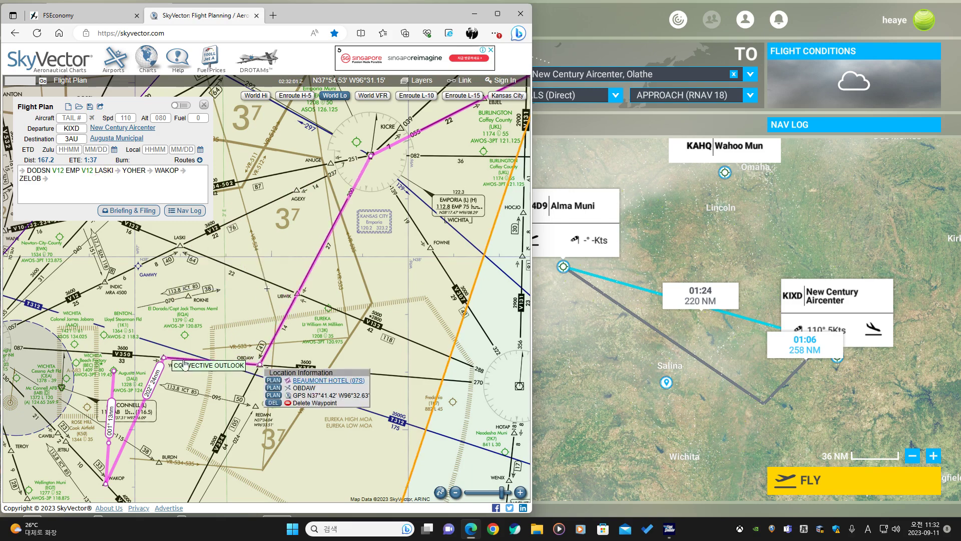
pyautogui.click(274, 388)
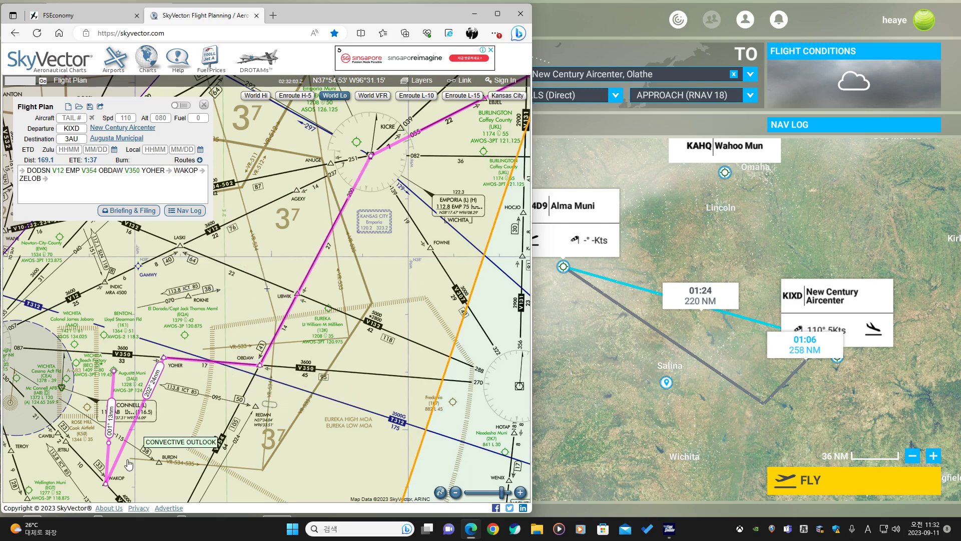
# Switch to the Kansas City sectional chart and read the Eureka MOA times of use in the special use airspace table.
pyautogui.moveTo(286, 400); pyautogui.dragTo(320, 312)
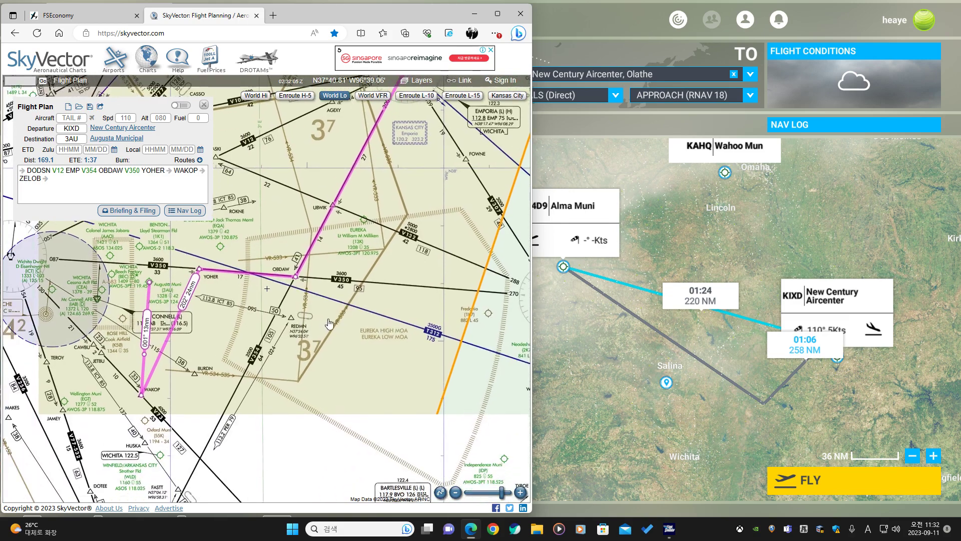
pyautogui.scroll(1, 325, 300)
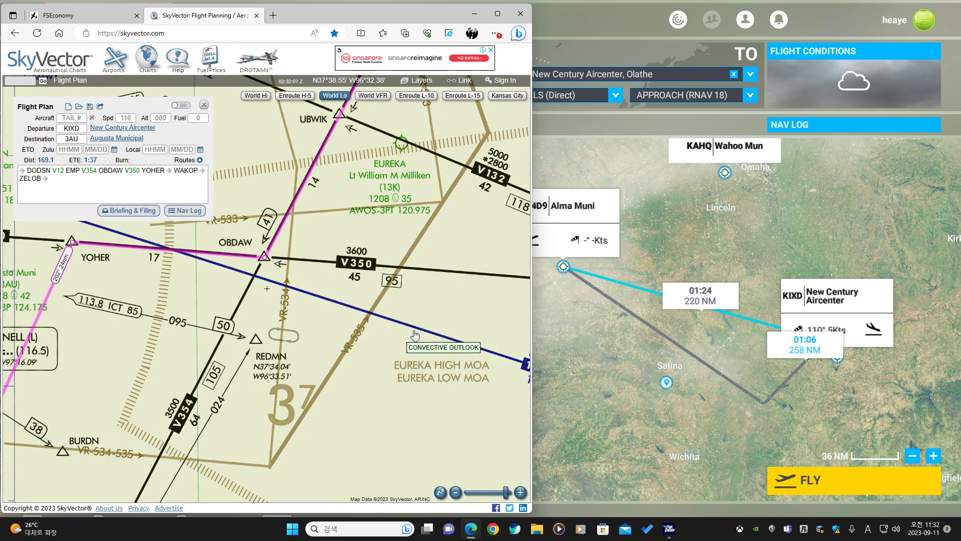
pyautogui.click(508, 96)
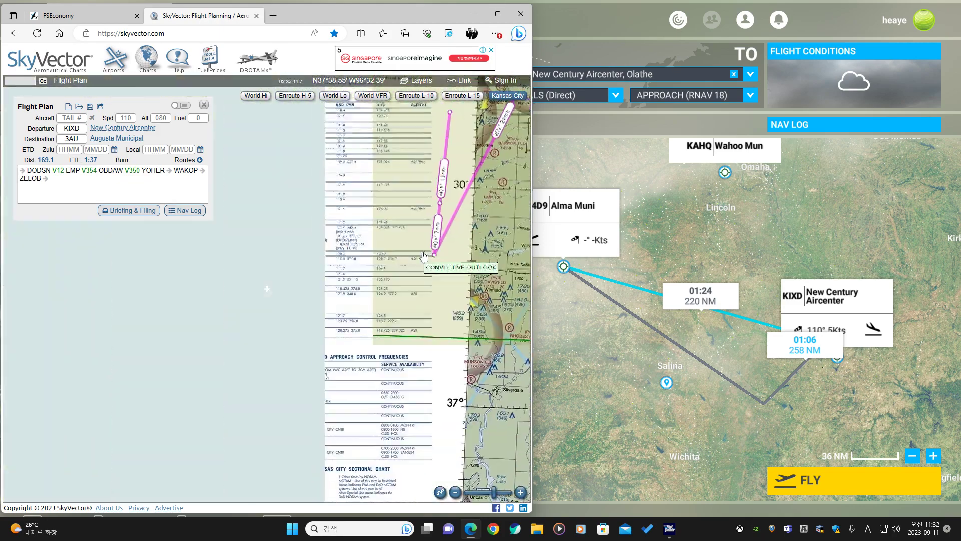
pyautogui.moveTo(296, 441); pyautogui.dragTo(376, 261)
pyautogui.moveTo(366, 444); pyautogui.dragTo(301, 232)
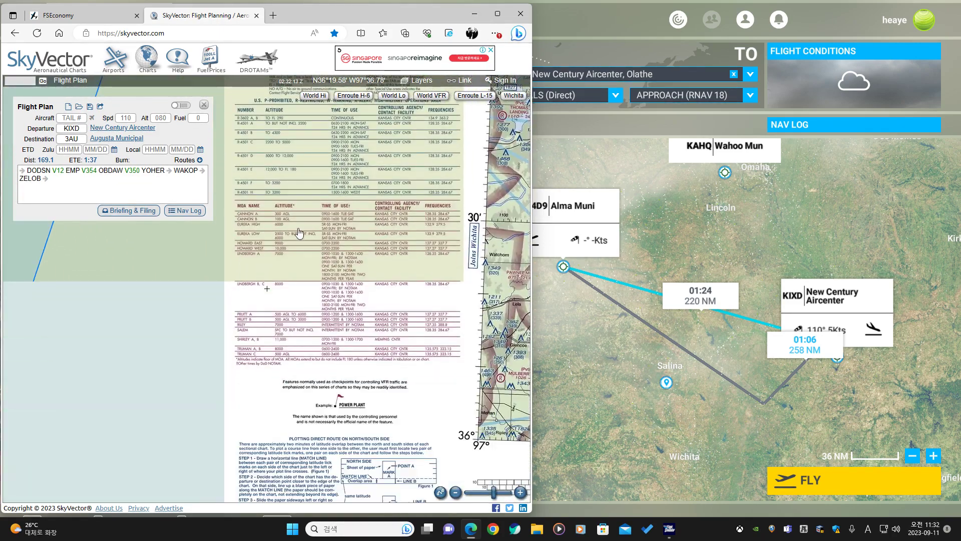
pyautogui.scroll(1, 252, 248)
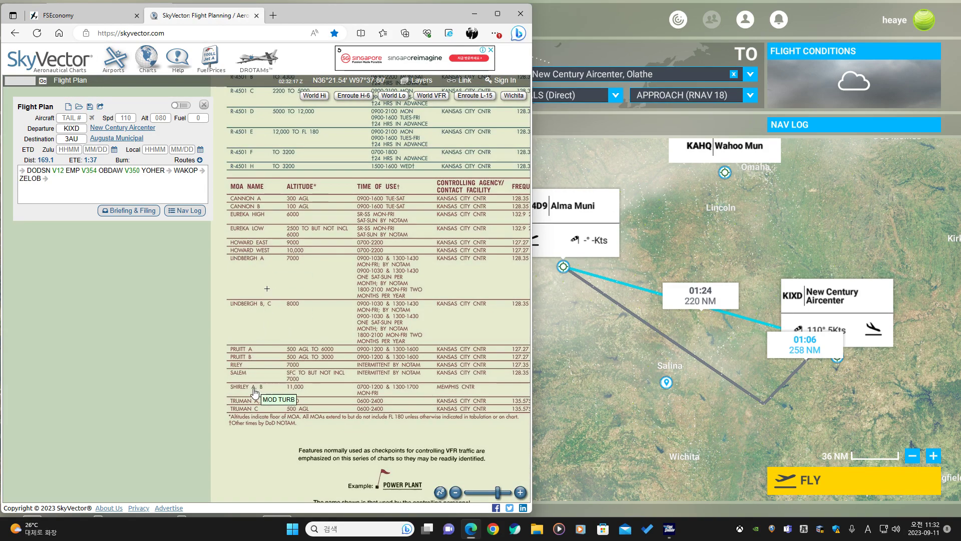
pyautogui.moveTo(262, 246); pyautogui.dragTo(263, 274)
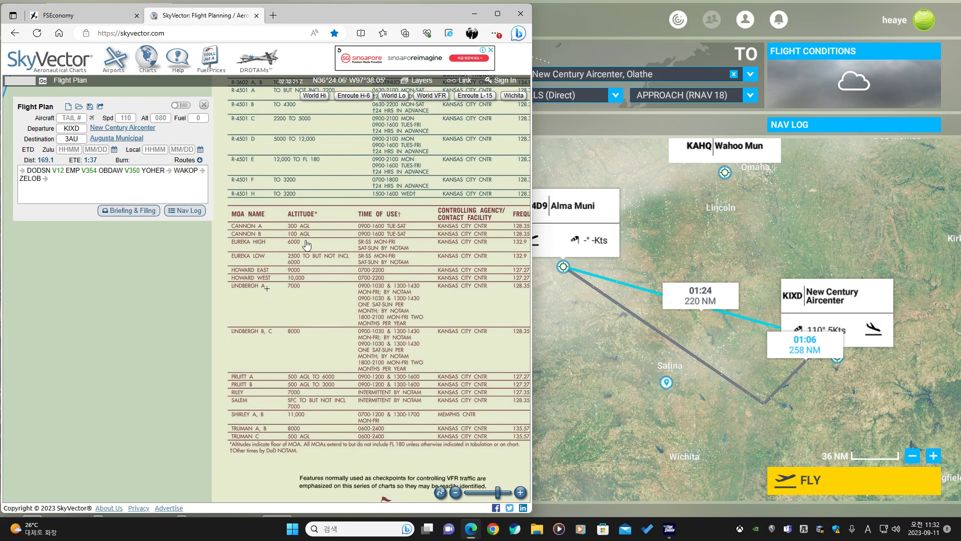
pyautogui.scroll(2, 367, 257)
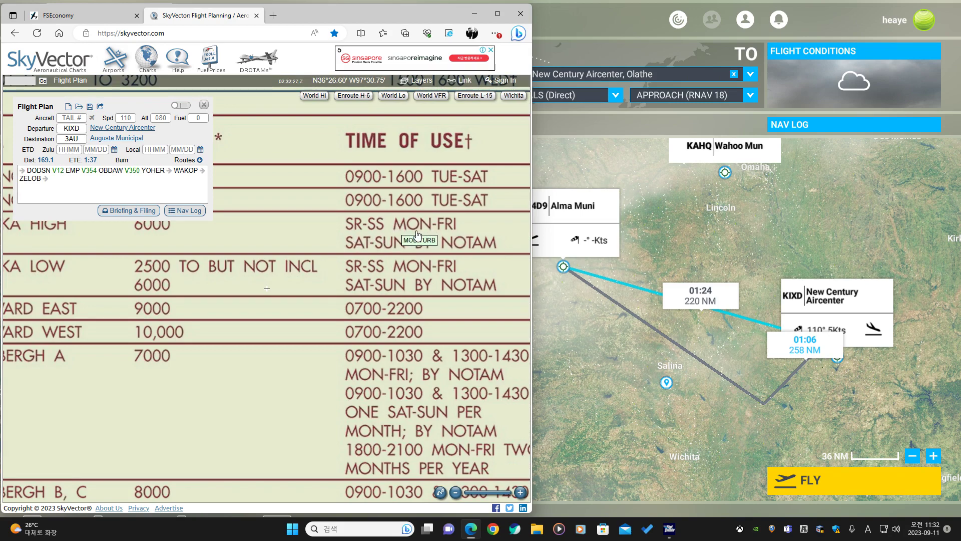
pyautogui.moveTo(421, 237); pyautogui.dragTo(257, 276)
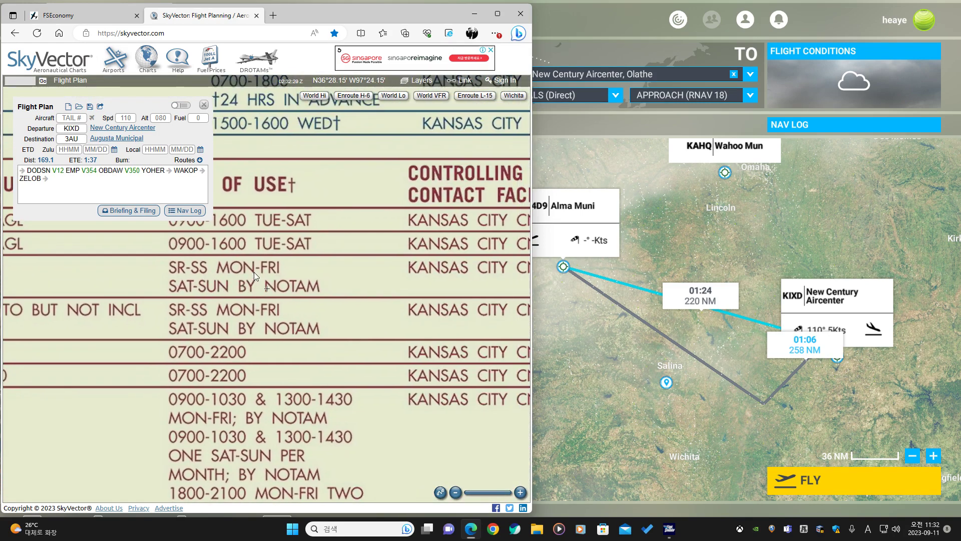
pyautogui.scroll(-2, 256, 276)
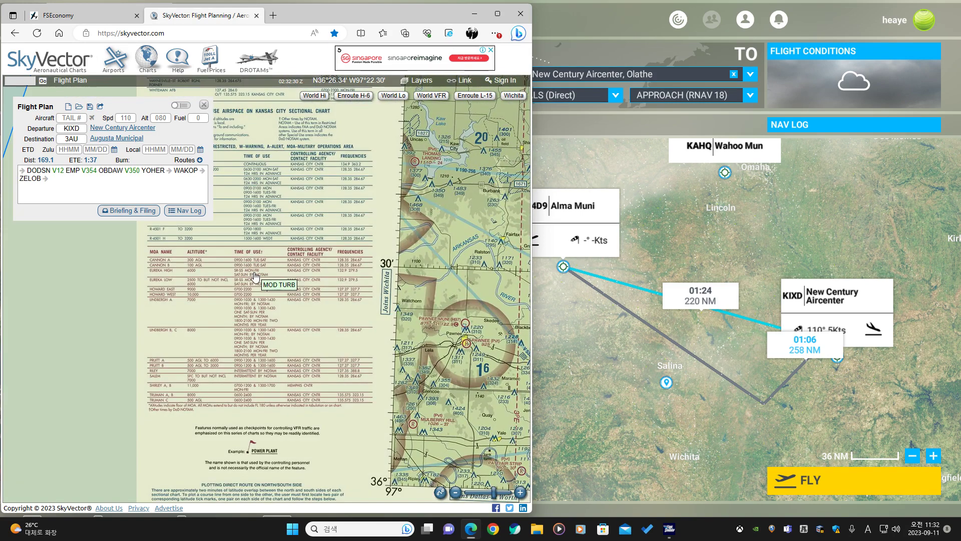
# Center the chart on Augusta Municipal and return to the World Lo chart view of the route.
pyautogui.click(100, 138)
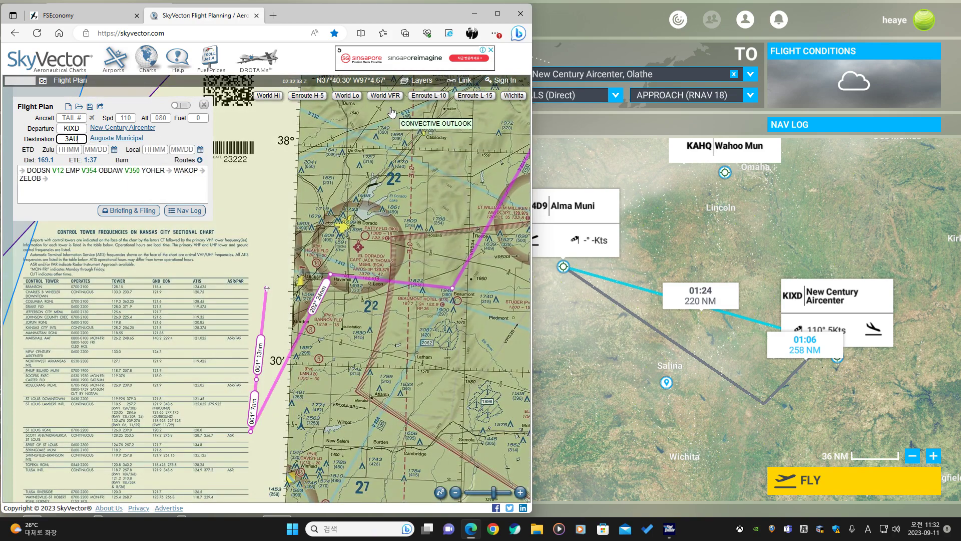
pyautogui.click(341, 96)
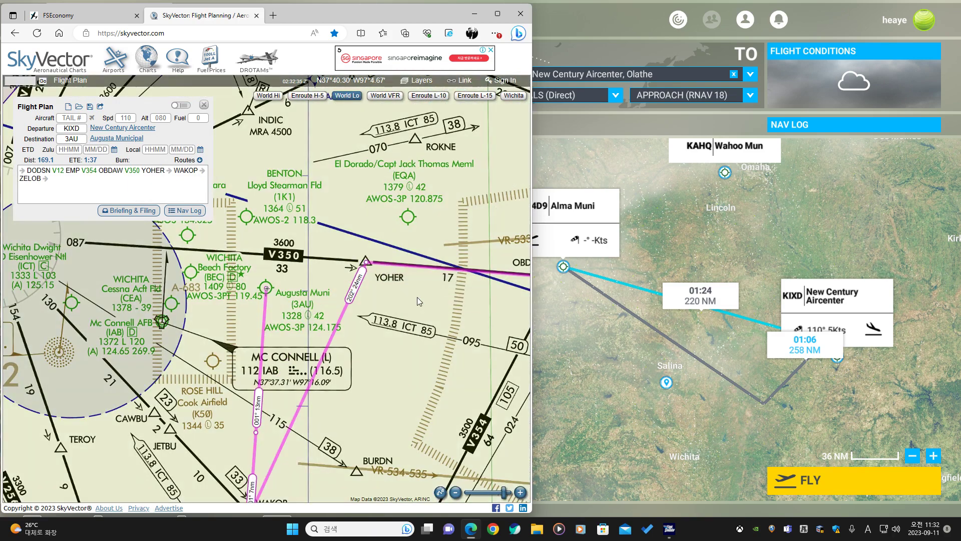
pyautogui.scroll(3, 326, 357)
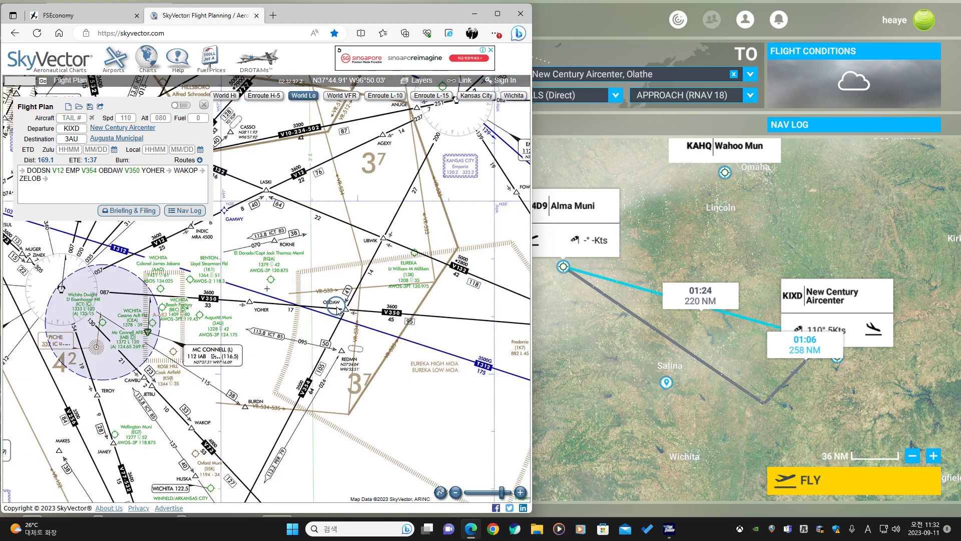
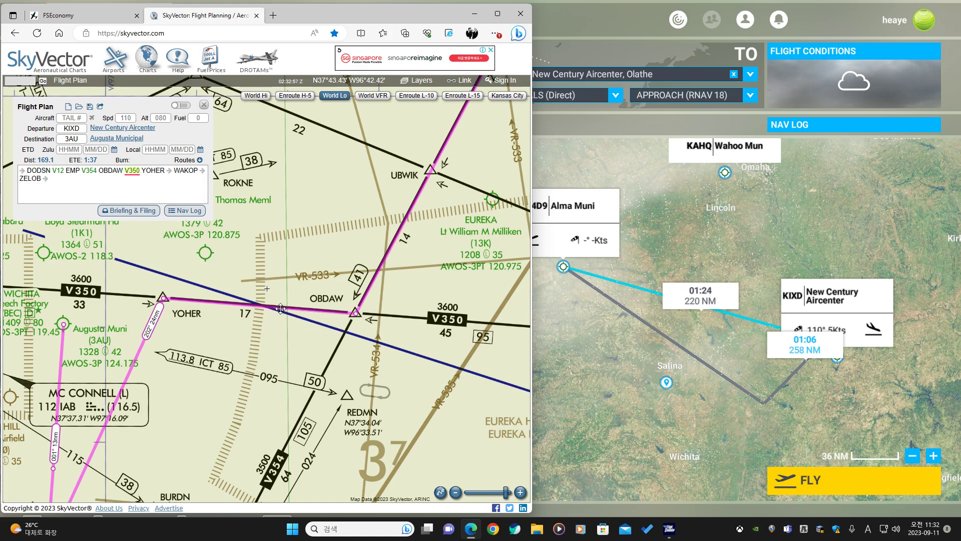
# Examine the route's final legs around YOHER, WAKOP and Augusta Muni on the World Lo chart, zooming into the nearby alert area.
pyautogui.scroll(-1, 281, 308)
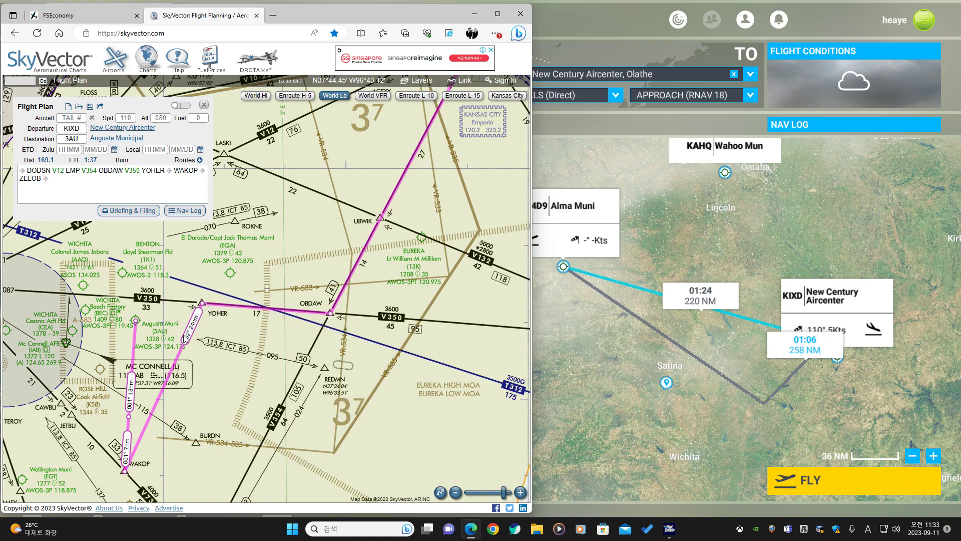
pyautogui.moveTo(195, 382); pyautogui.dragTo(274, 265)
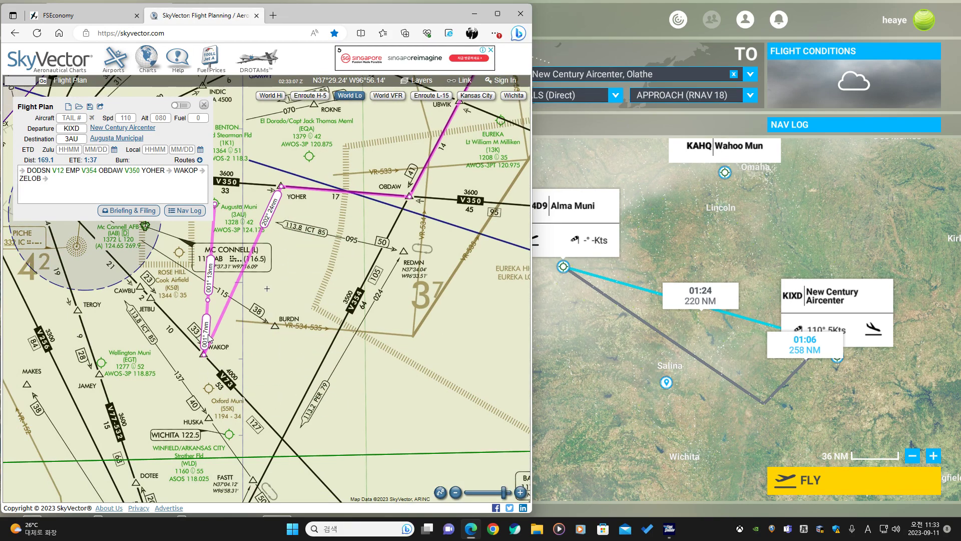
pyautogui.scroll(-2, 297, 286)
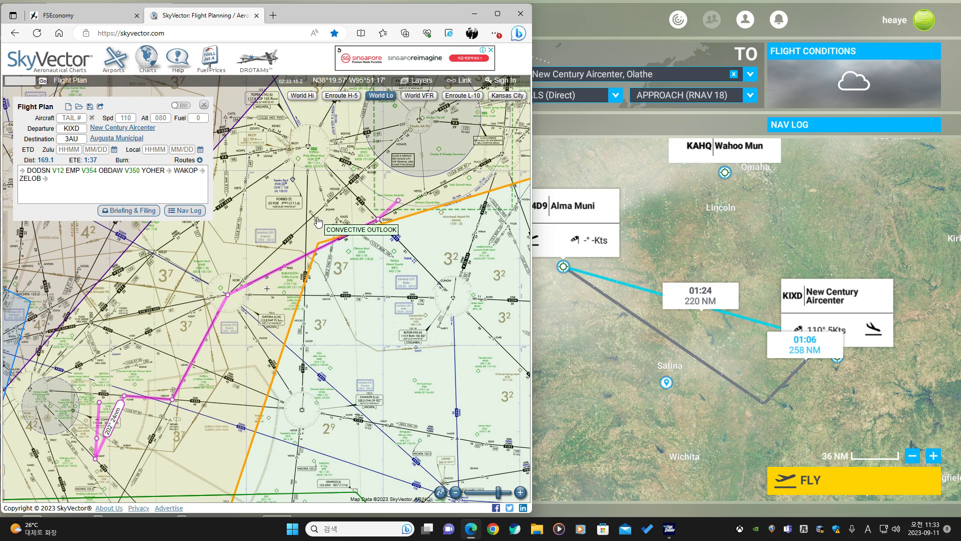
pyautogui.moveTo(167, 295); pyautogui.dragTo(388, 187)
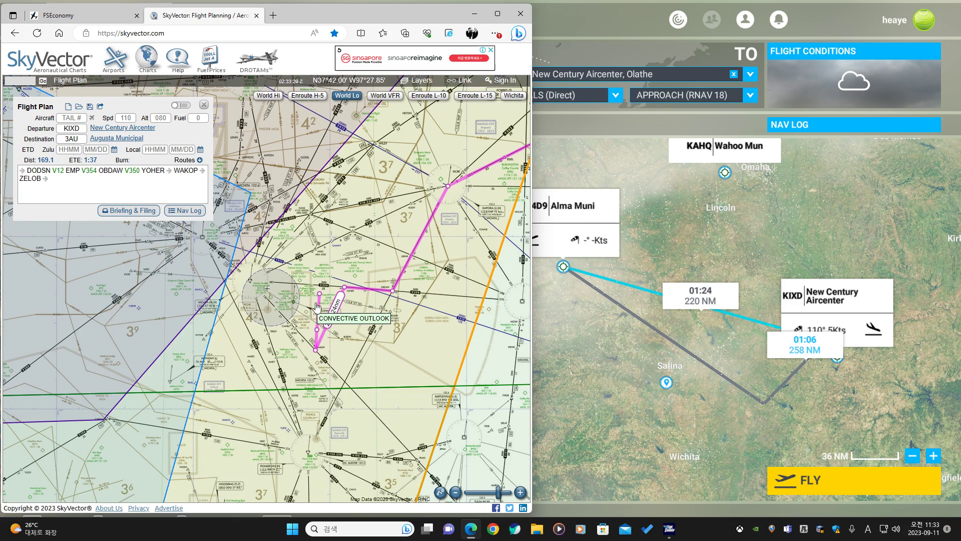
pyautogui.scroll(2, 310, 295)
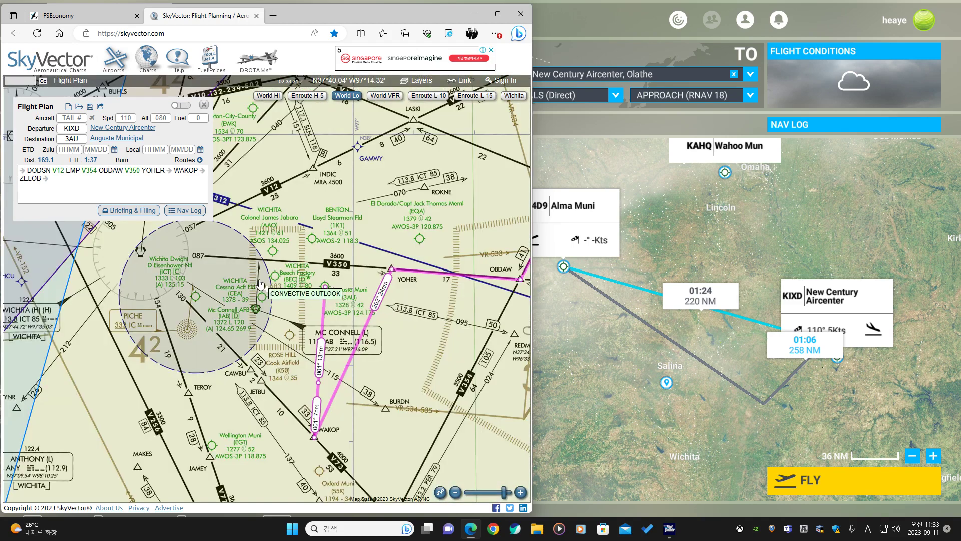
pyautogui.scroll(2, 261, 285)
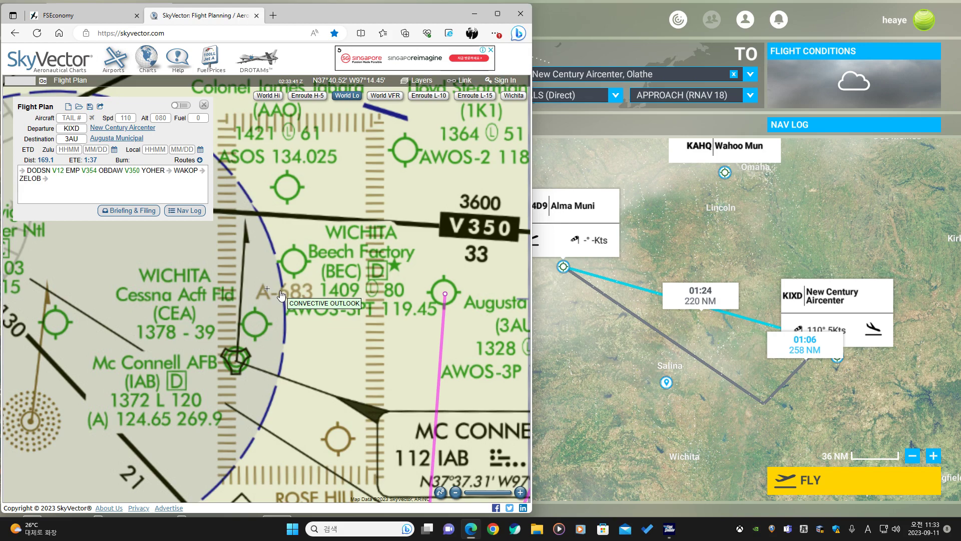
pyautogui.scroll(-1, 328, 315)
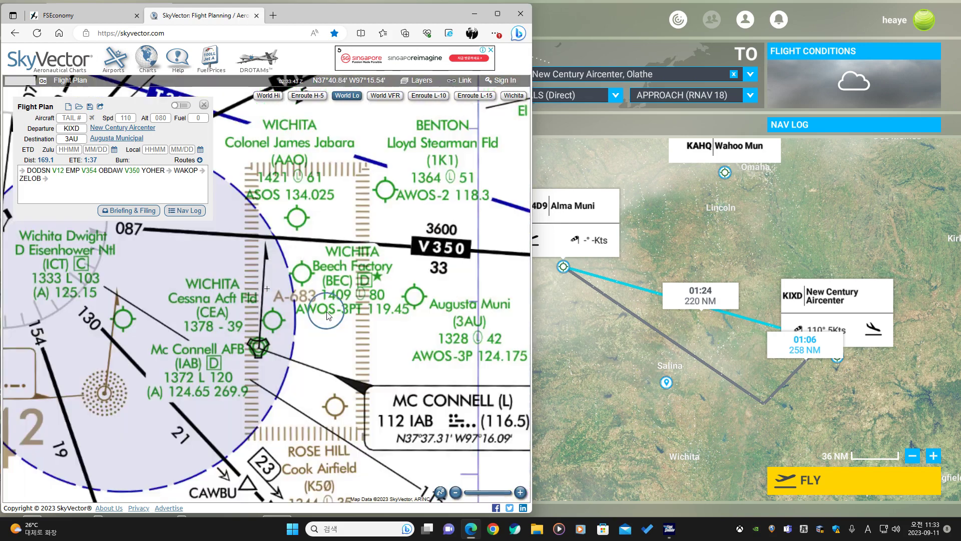
pyautogui.scroll(-2, 328, 315)
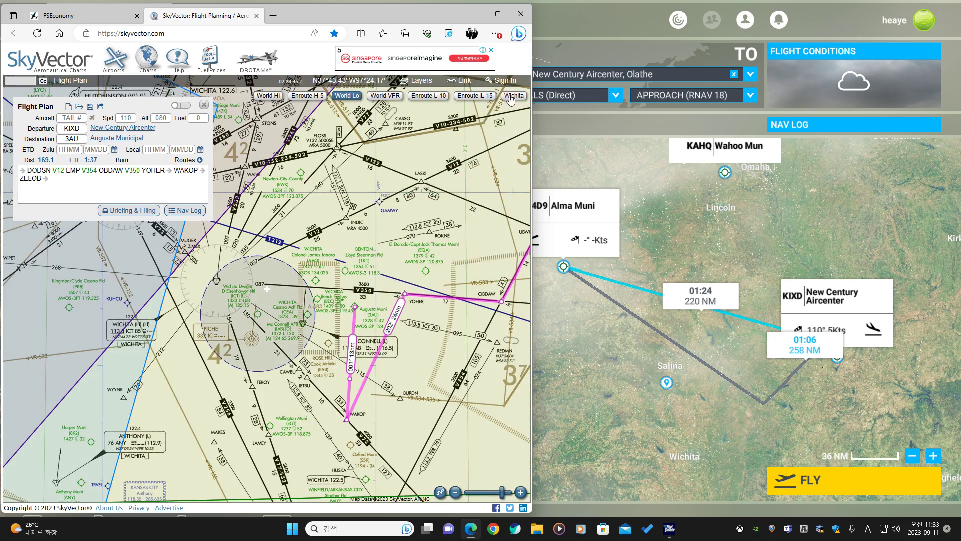
# Switch to the Wichita sectional chart and read the A-683 alert area and Eureka MOA times of use in the special use airspace table.
pyautogui.click(513, 96)
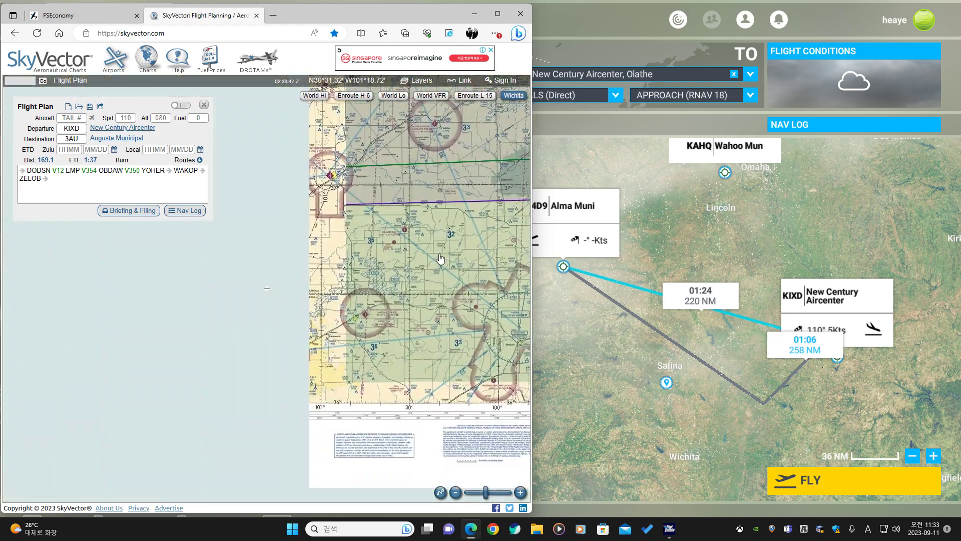
pyautogui.moveTo(151, 281); pyautogui.dragTo(440, 368)
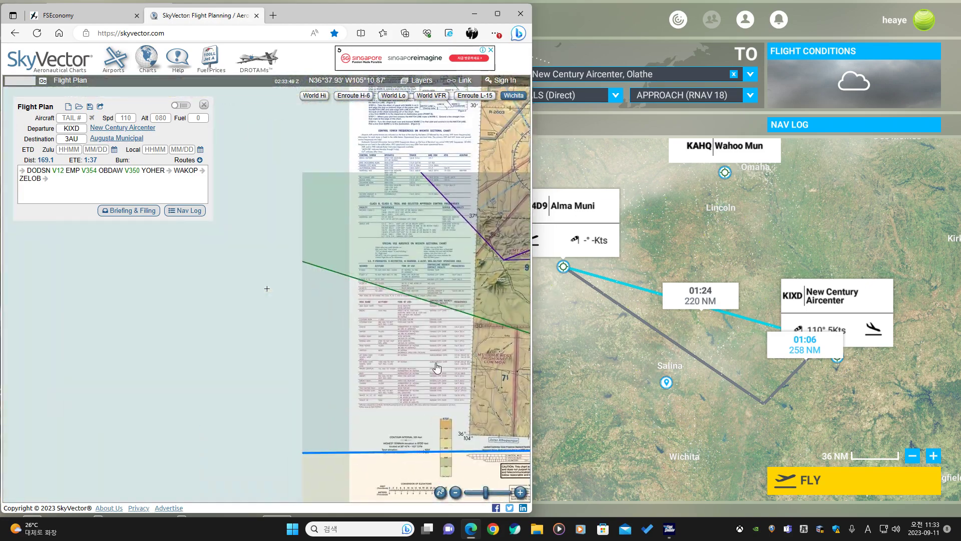
pyautogui.scroll(4, 368, 275)
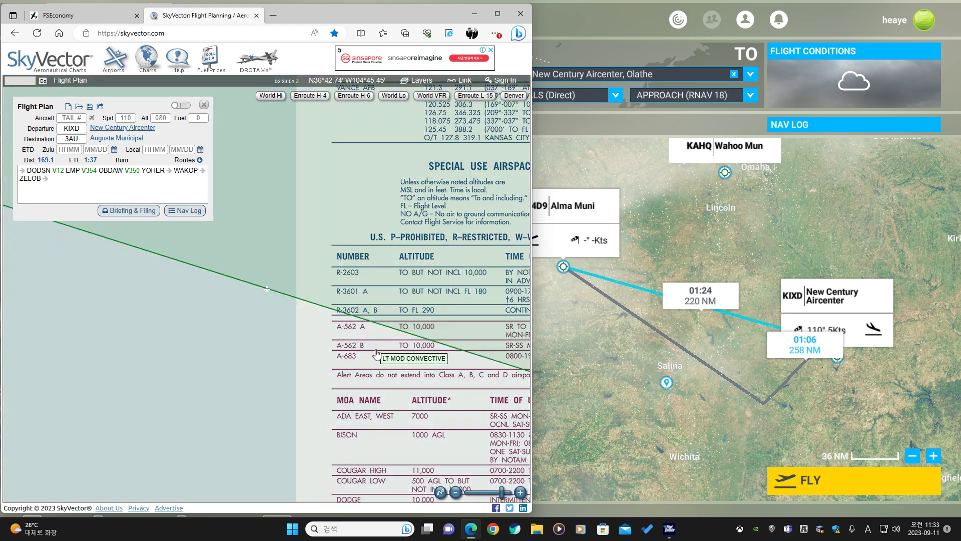
pyautogui.moveTo(372, 356); pyautogui.dragTo(270, 307)
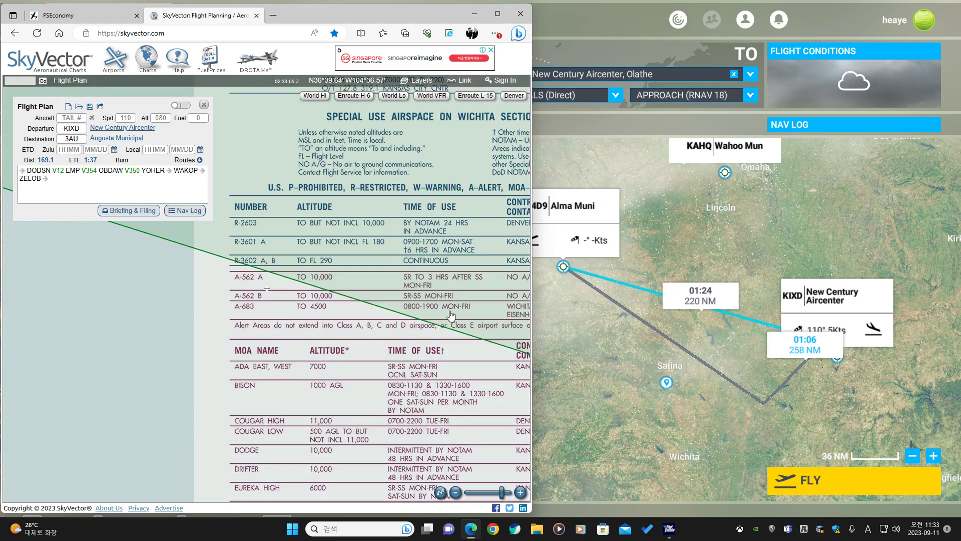
pyautogui.scroll(1, 451, 315)
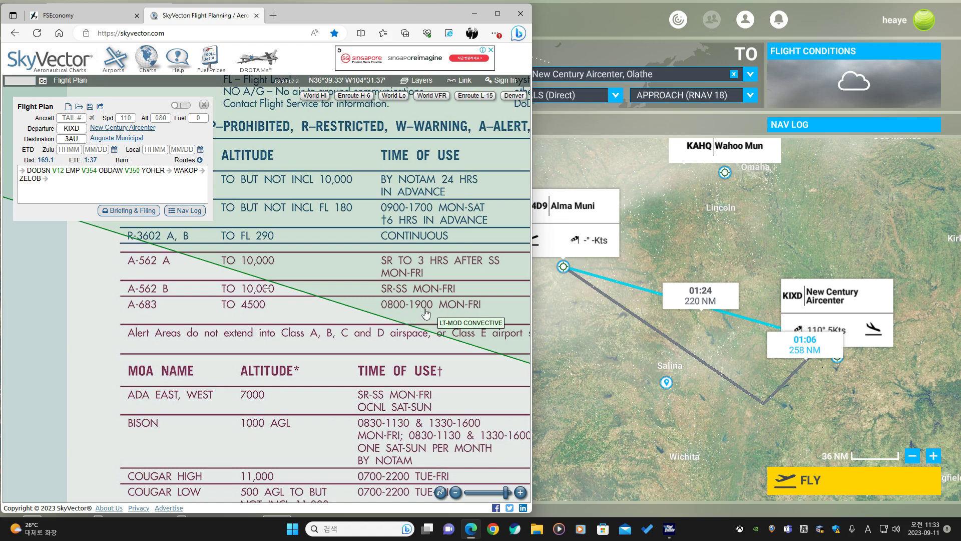
pyautogui.moveTo(409, 307); pyautogui.dragTo(438, 300)
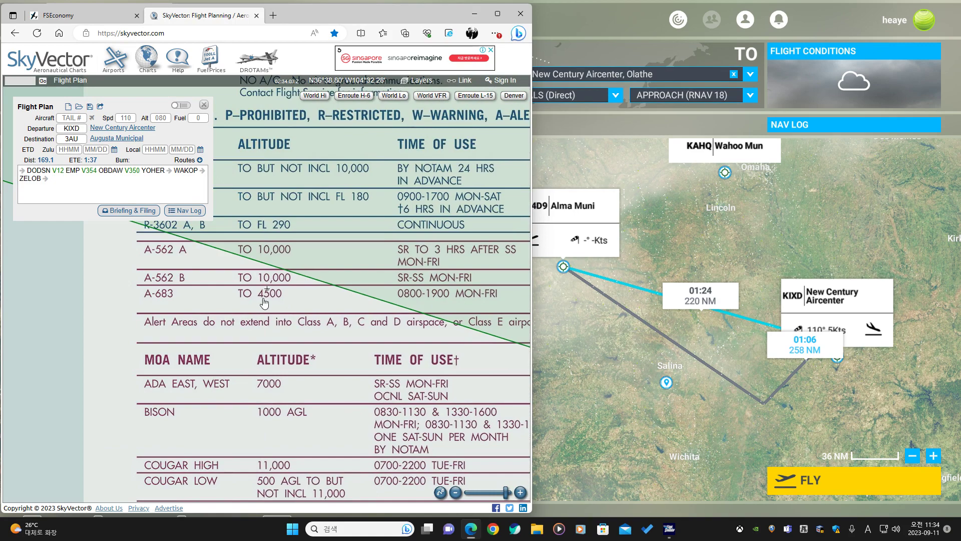
pyautogui.moveTo(265, 305); pyautogui.dragTo(317, 124)
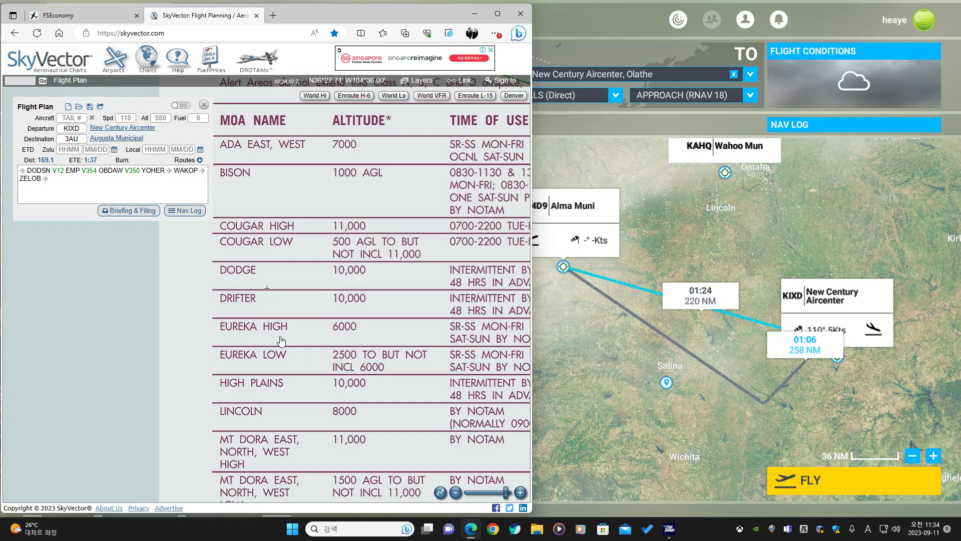
# Switch back to the World Lo chart and pan along the route toward Kansas City.
pyautogui.scroll(-2, 383, 302)
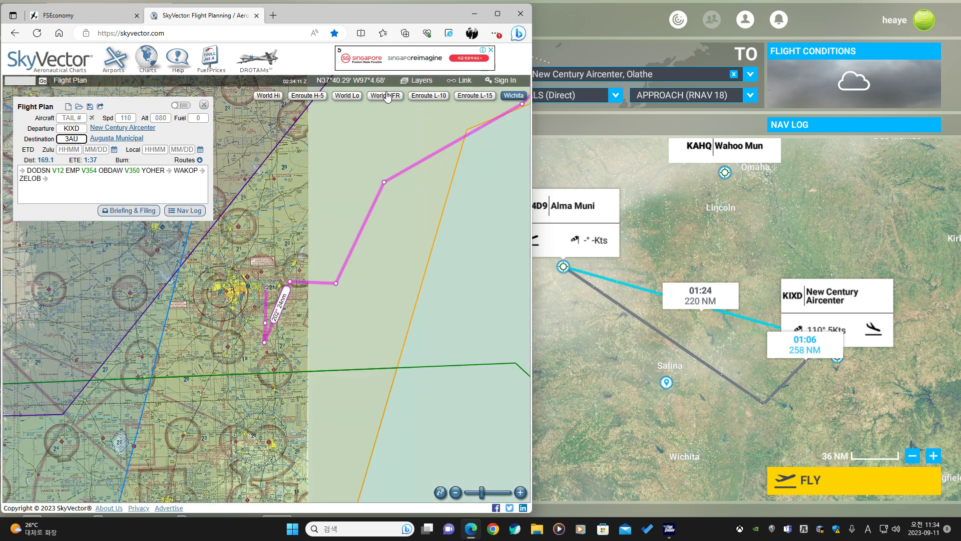
pyautogui.click(347, 95)
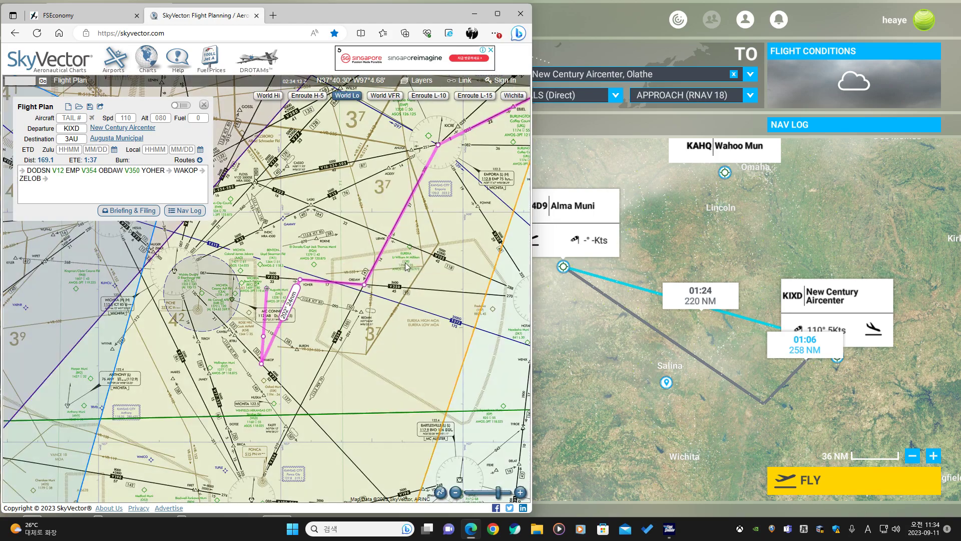
pyautogui.scroll(-1, 471, 266)
pyautogui.moveTo(470, 265); pyautogui.dragTo(189, 360)
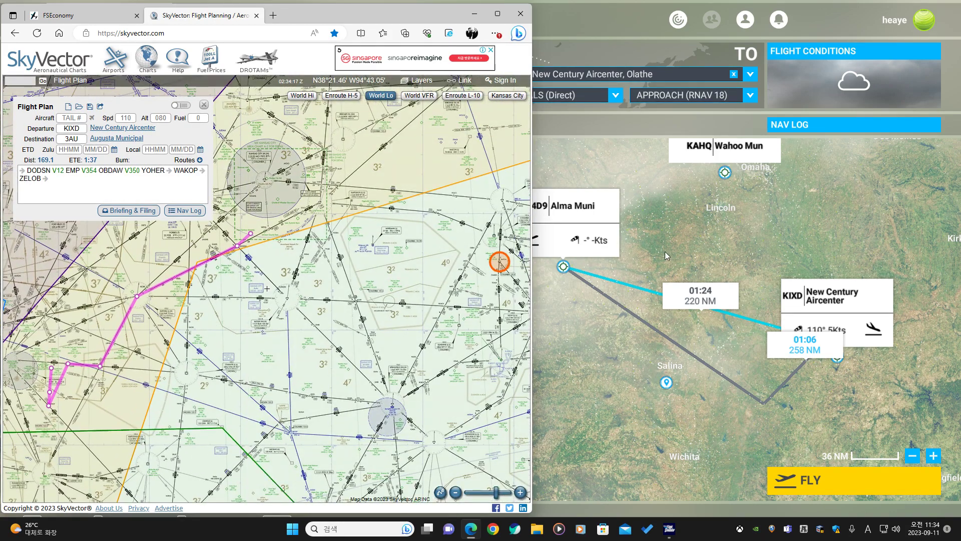
# In the World Map, swap departure and arrival so KIXD departs, then set the arrival airport to 3AU Augusta Mun.
pyautogui.click(666, 256)
pyautogui.click(480, 84)
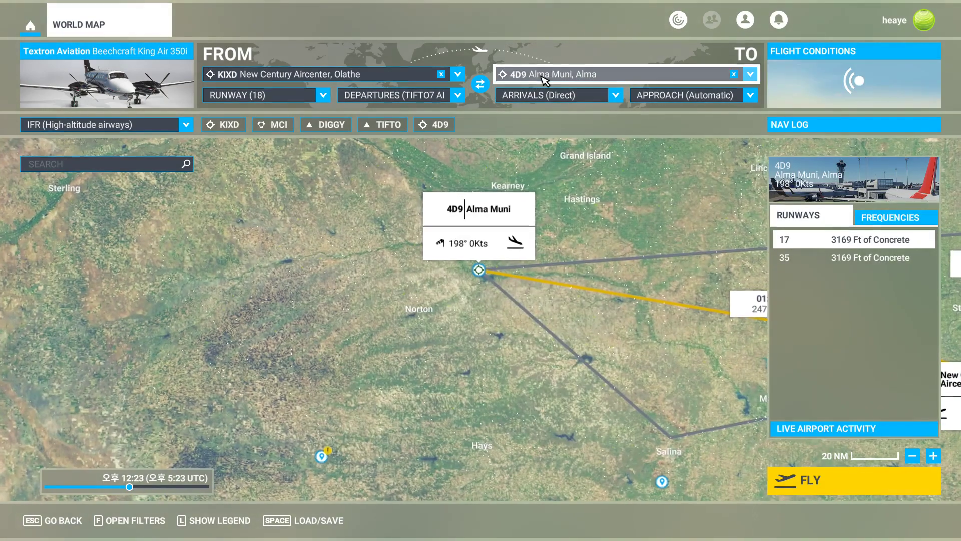
pyautogui.click(541, 74)
pyautogui.write('4D9')
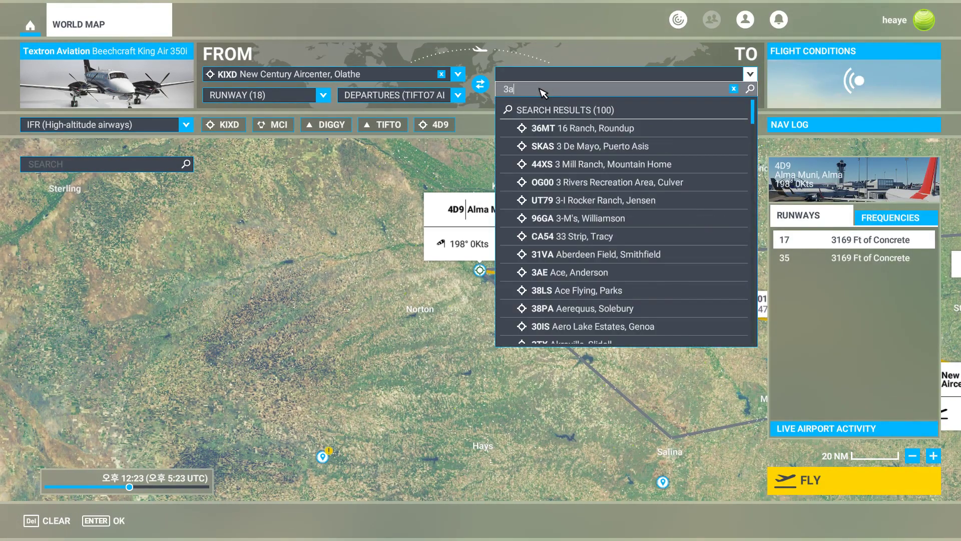
pyautogui.click(553, 128)
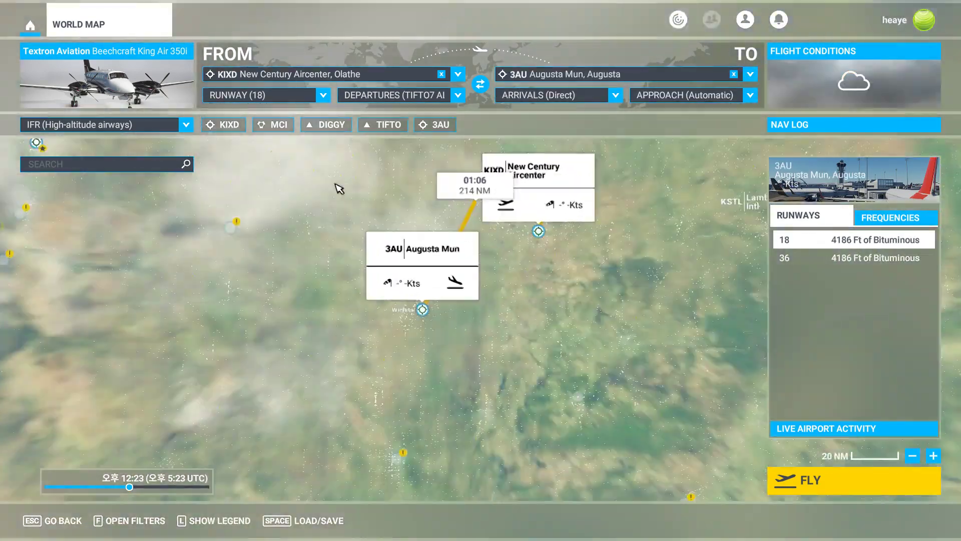
# Set the KIXD departure procedure to Direct.
pyautogui.scroll(2, 407, 303)
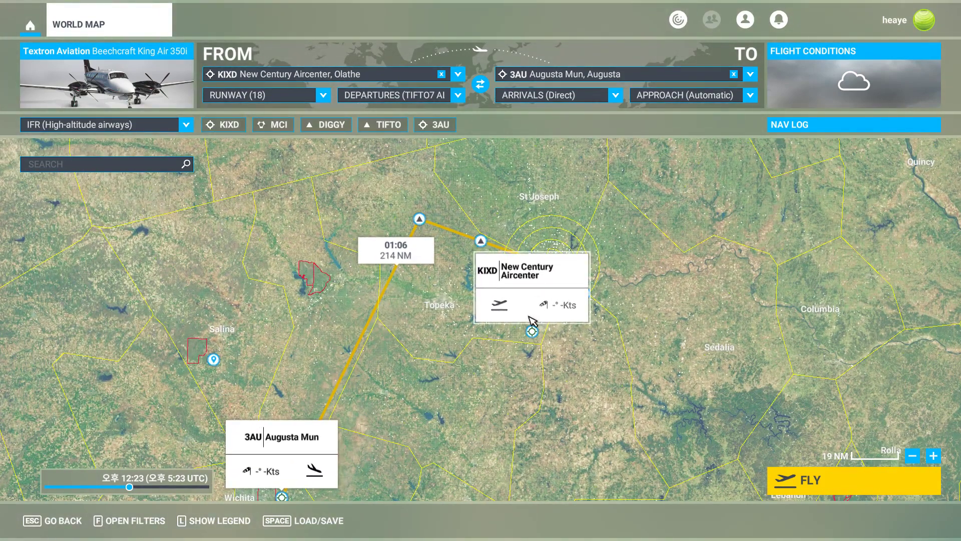
pyautogui.click(458, 95)
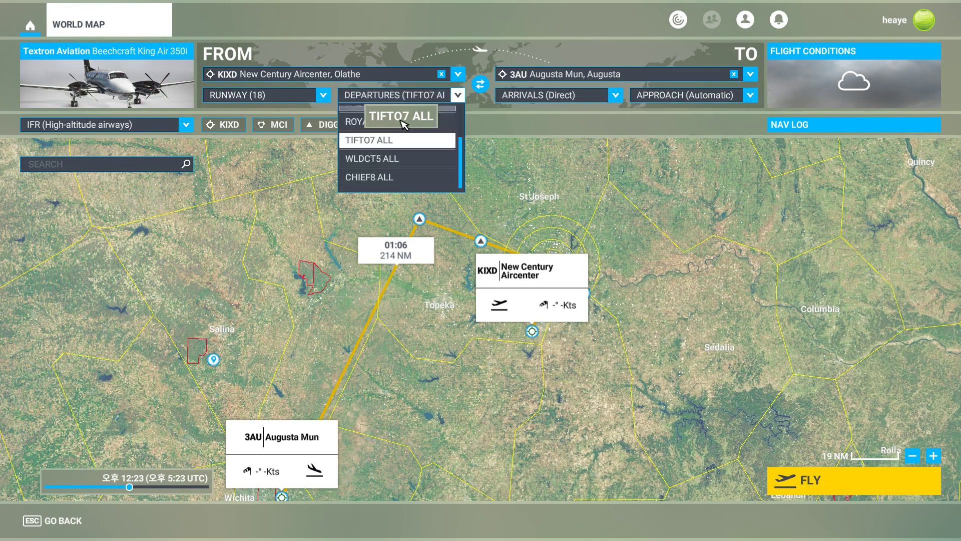
pyautogui.scroll(3, 395, 125)
pyautogui.click(380, 116)
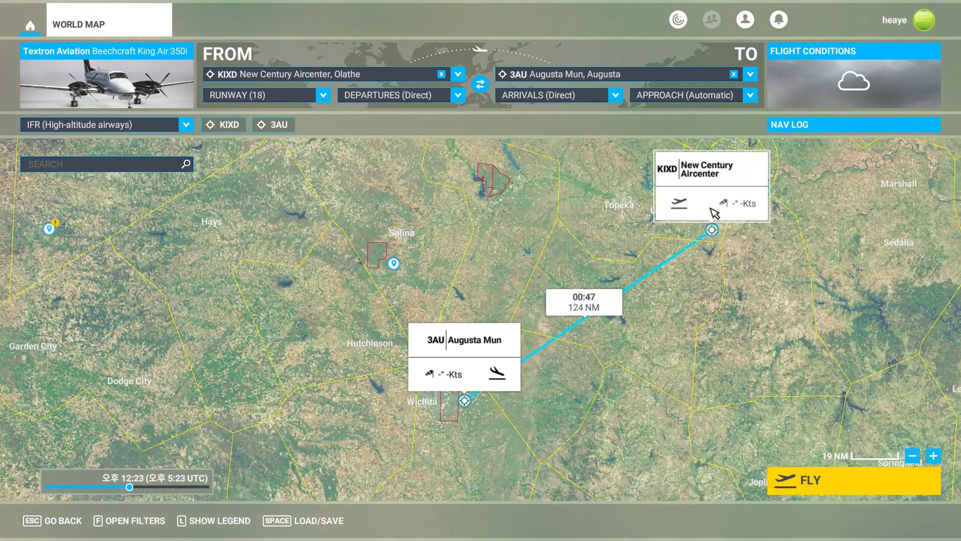
# Select the 3AU arrival airport and set its approach to RNAV 36.
pyautogui.click(700, 214)
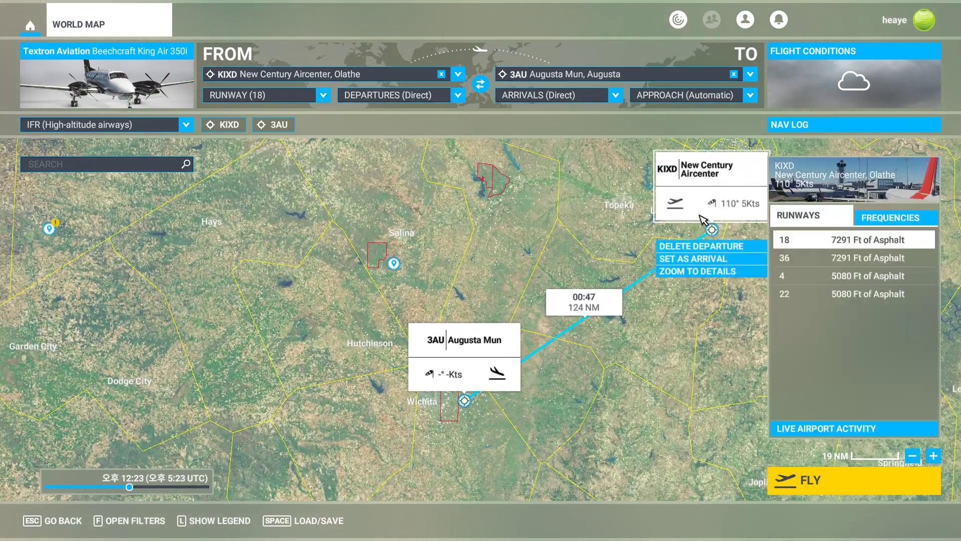
pyautogui.click(483, 349)
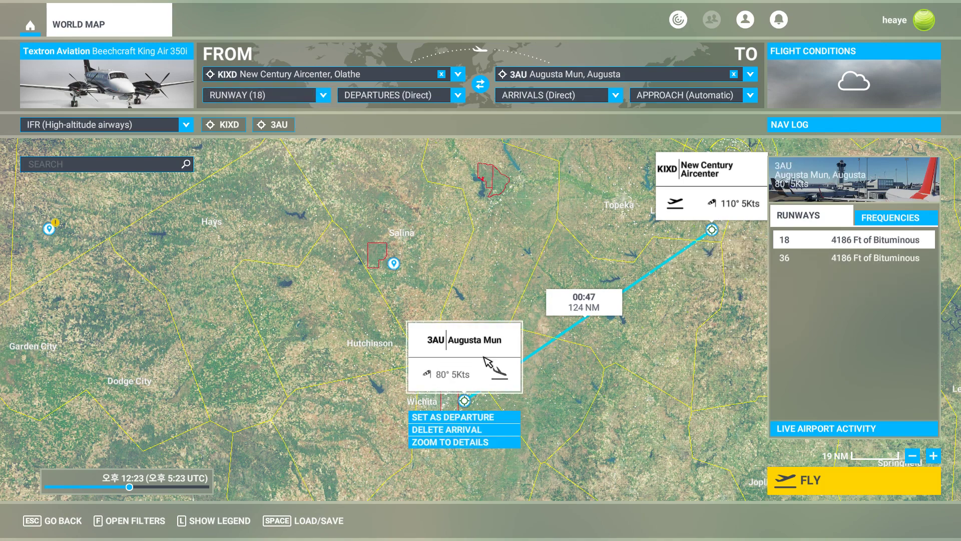
pyautogui.click(723, 94)
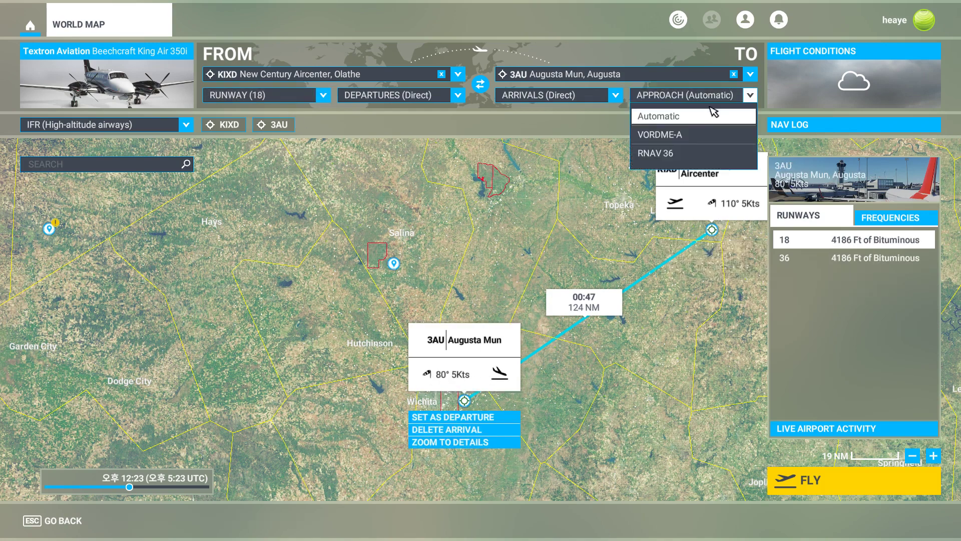
pyautogui.click(677, 156)
# Zoom in near the approach start and add the WAKOP fix to the flight plan.
pyautogui.scroll(6, 477, 448)
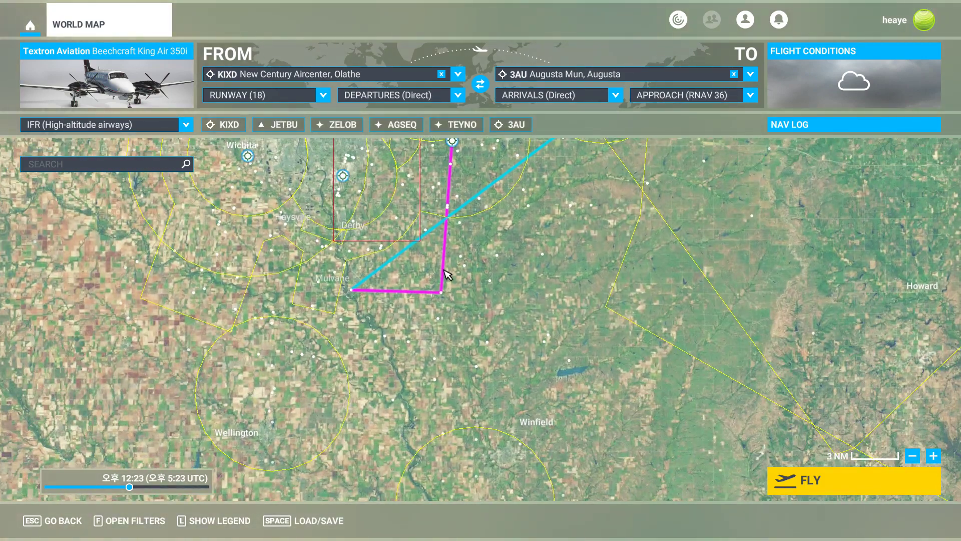
pyautogui.moveTo(484, 233); pyautogui.dragTo(536, 220)
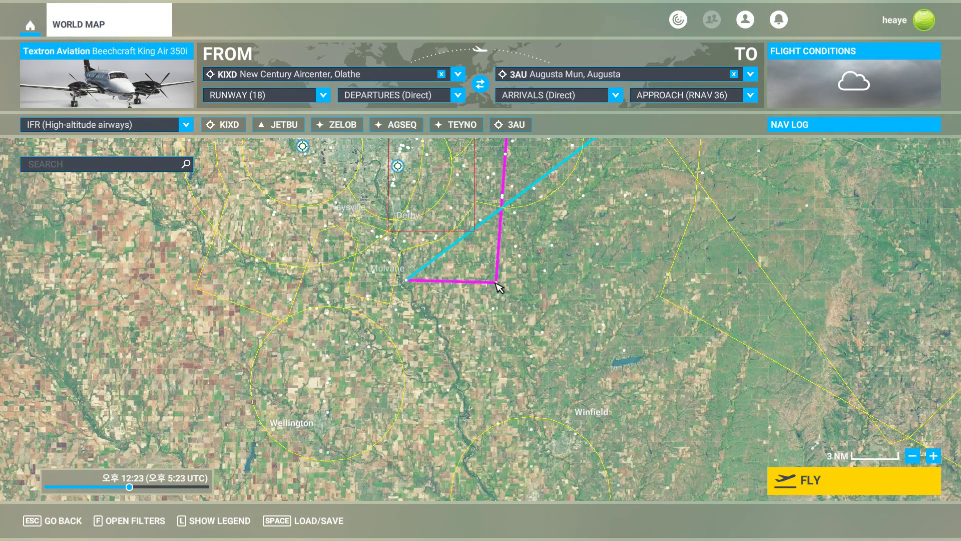
pyautogui.scroll(3, 499, 354)
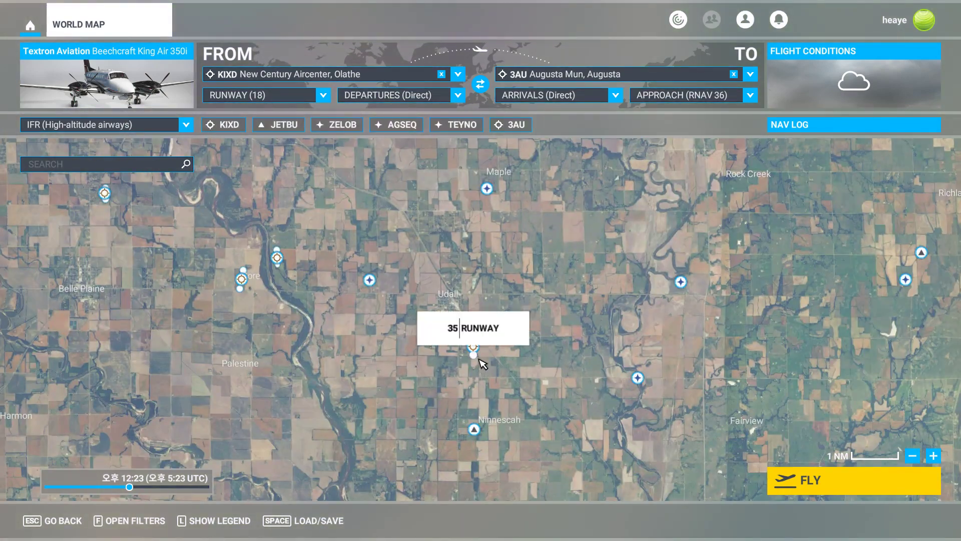
pyautogui.click(477, 428)
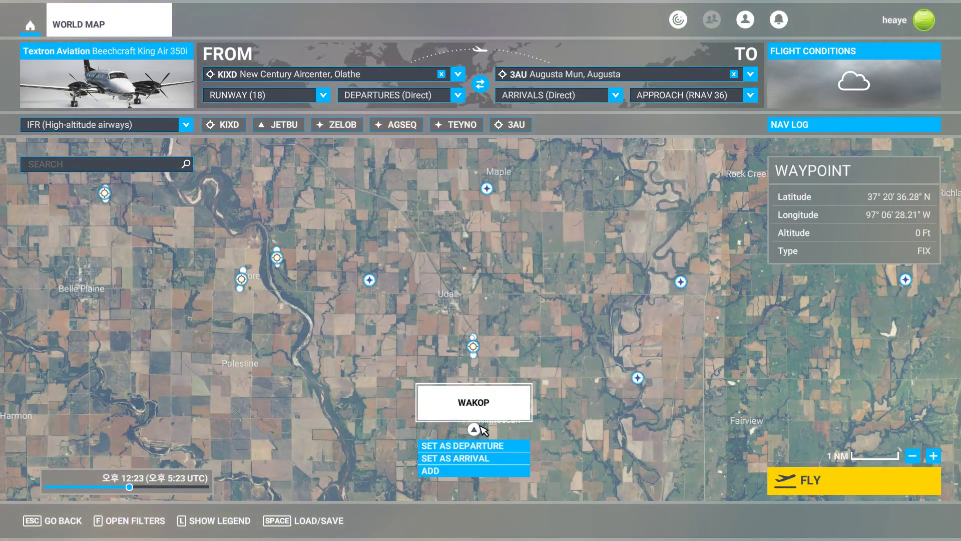
pyautogui.click(460, 471)
# Zoom out to review the whole route from KIXD through WAKOP to 3AU.
pyautogui.scroll(-3, 581, 235)
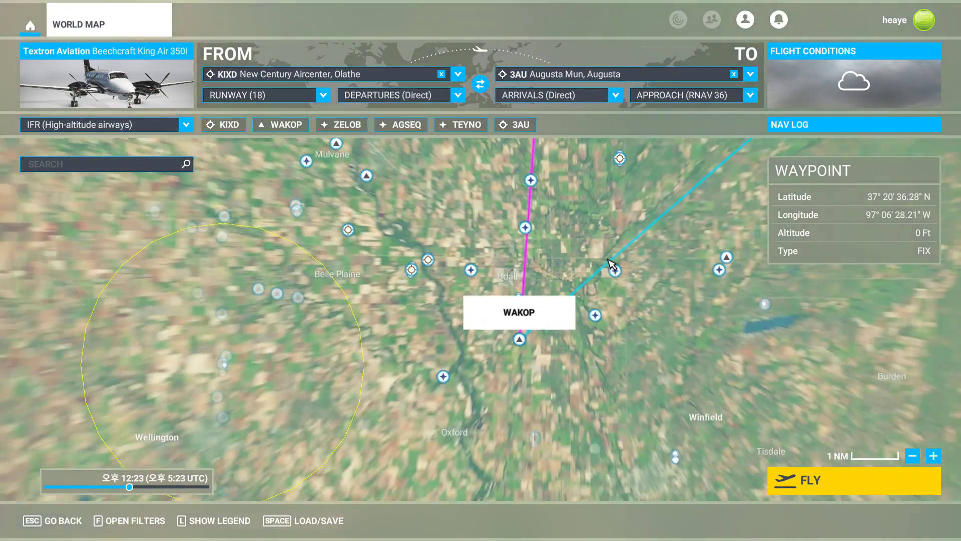
pyautogui.moveTo(583, 218); pyautogui.dragTo(562, 302)
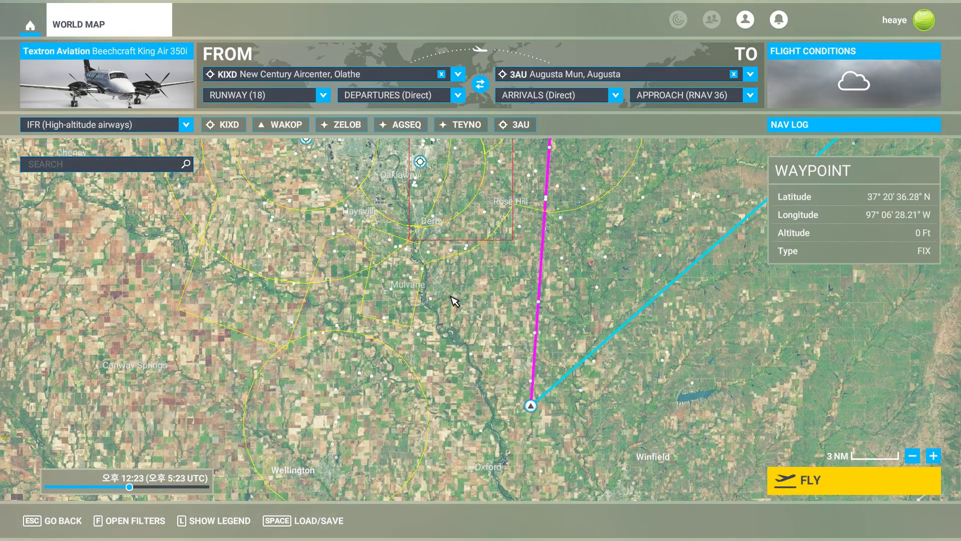
pyautogui.scroll(-3, 682, 392)
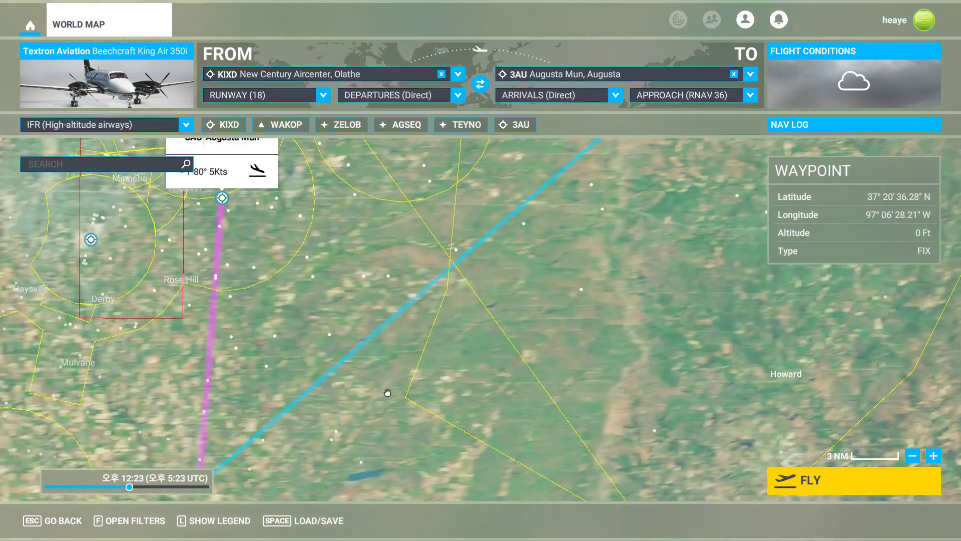
pyautogui.scroll(-3, 683, 250)
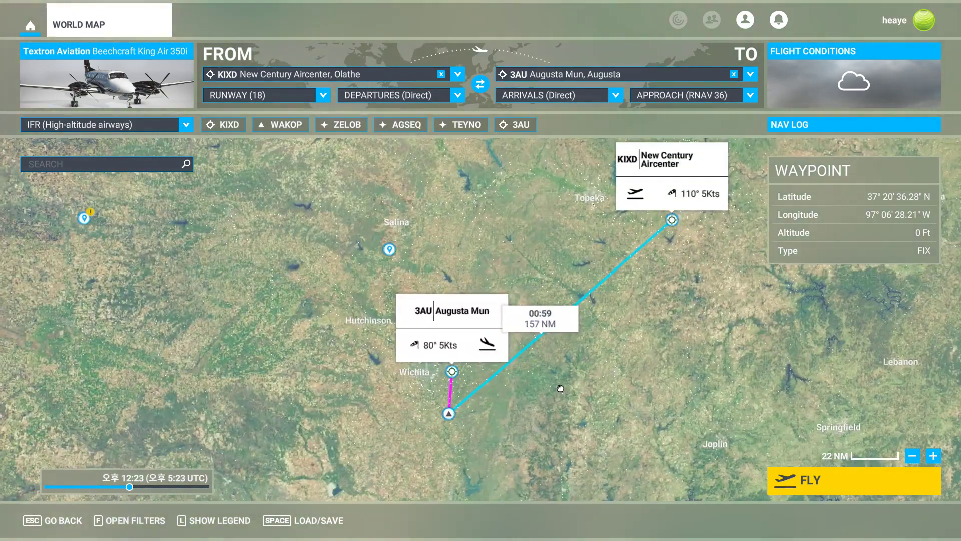
# Compare with the SkyVector route, then search for the EMP VORTAC and add it to the flight plan.
pyautogui.hotkey('alt', 'Tab')
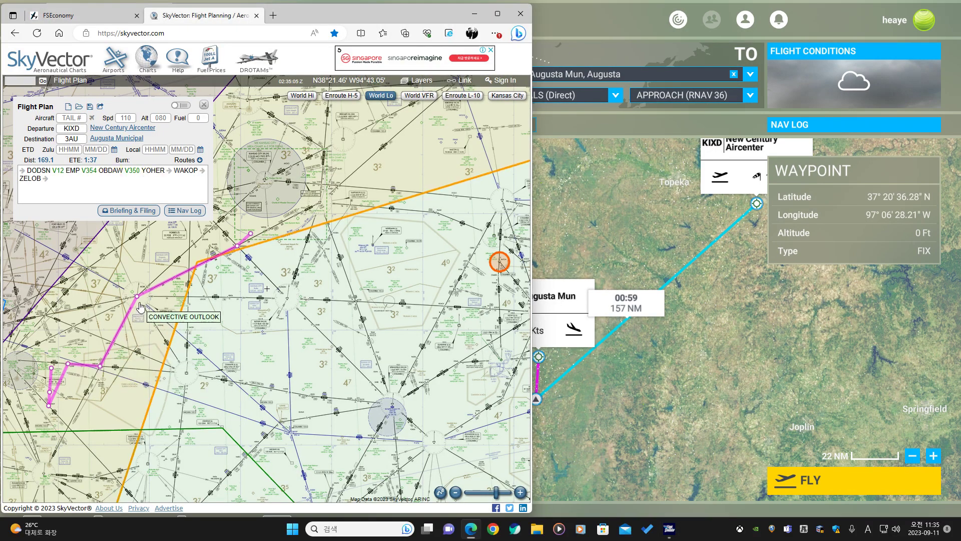
pyautogui.click(642, 215)
pyautogui.click(125, 169)
pyautogui.write('e')
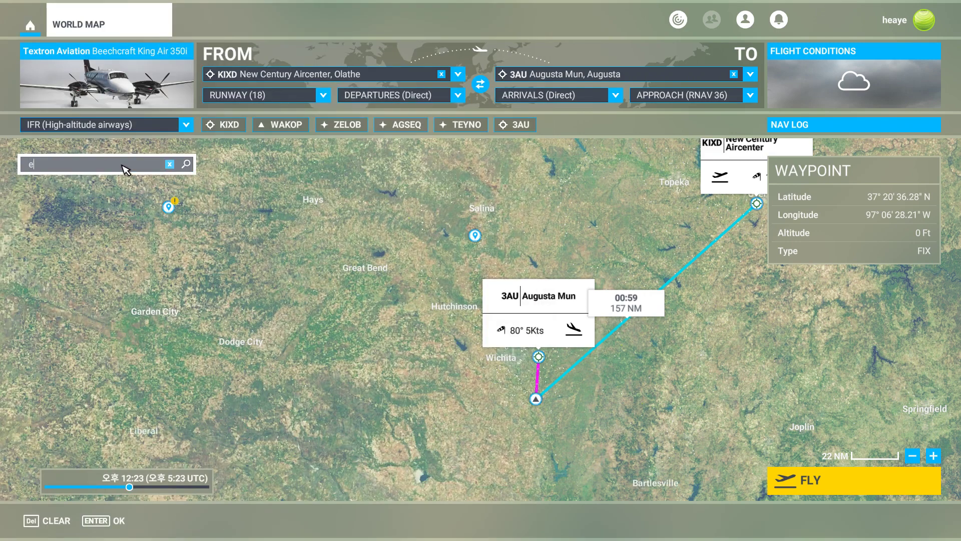
pyautogui.write('mp')
pyautogui.scroll(-5, 129, 305)
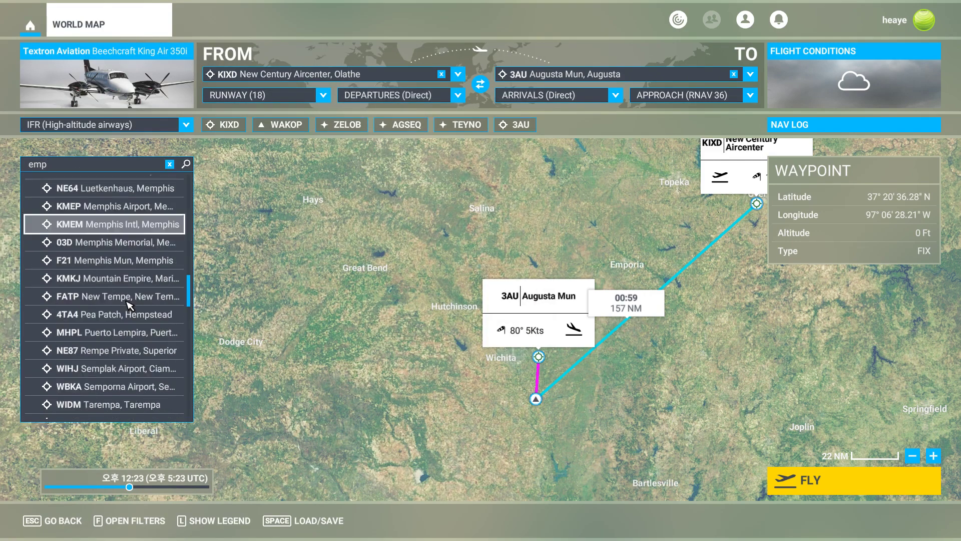
pyautogui.scroll(-10, 129, 305)
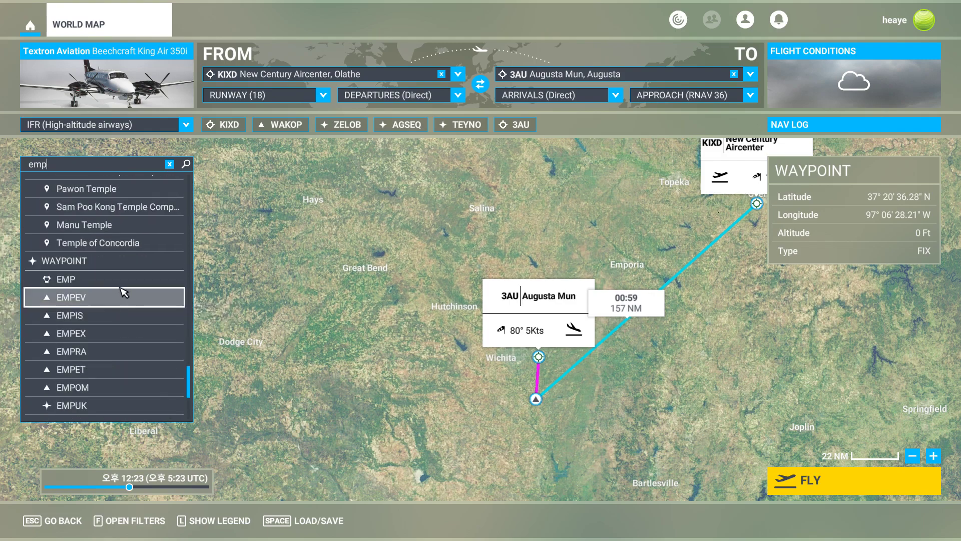
pyautogui.click(120, 279)
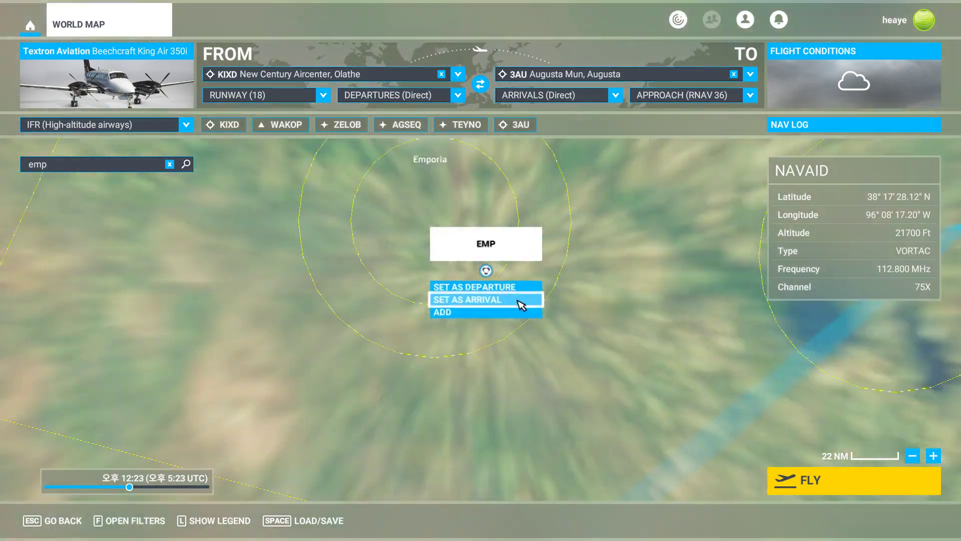
pyautogui.click(595, 320)
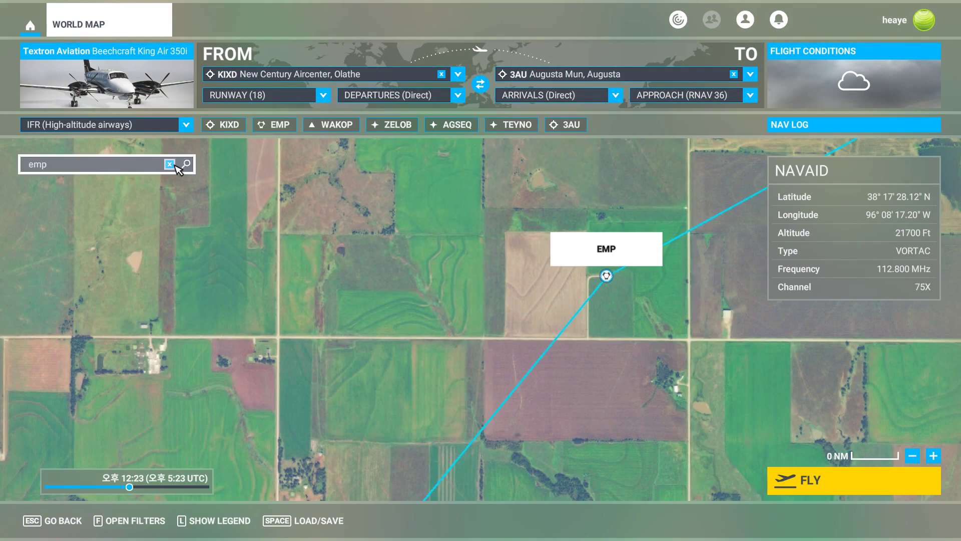
# Search for the YOHER fix and add it to the flight plan.
pyautogui.click(140, 171)
pyautogui.write('yoher')
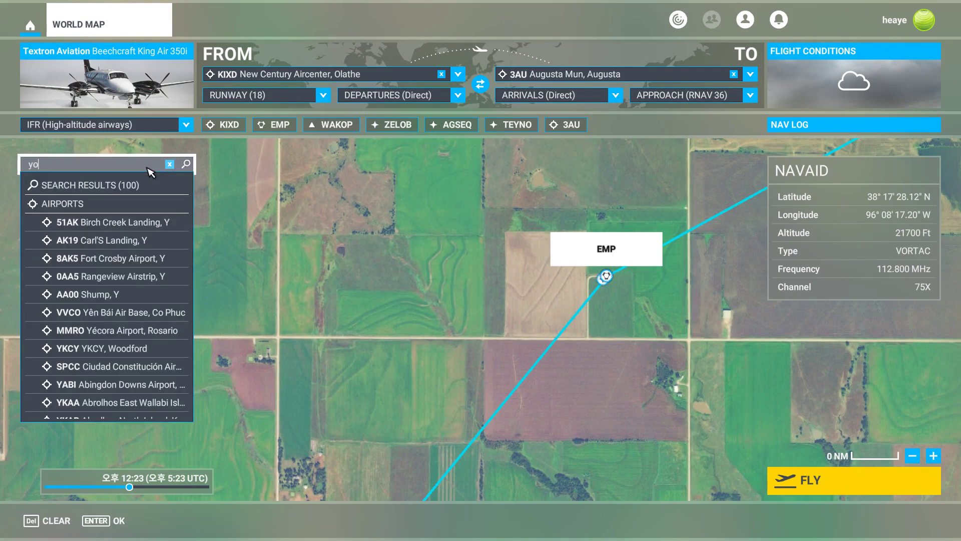
pyautogui.press('Return')
pyautogui.click(107, 223)
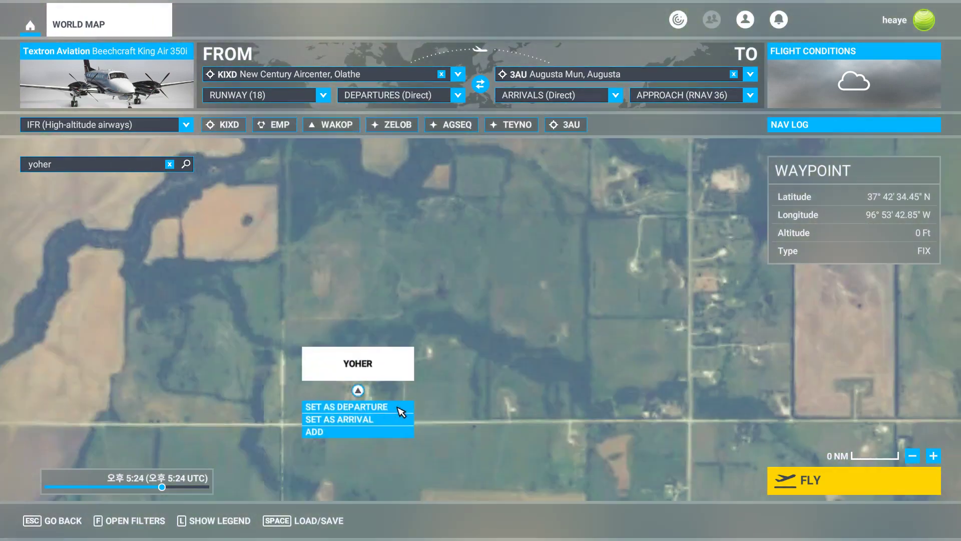
pyautogui.click(371, 433)
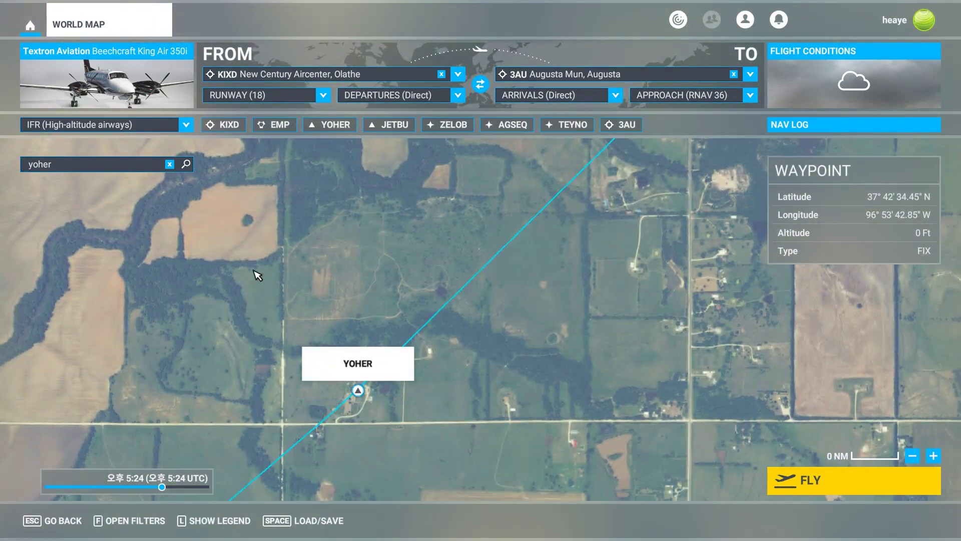
# Search for the OBDAW fix and add it to the flight plan.
pyautogui.click(159, 165)
pyautogui.write('ob')
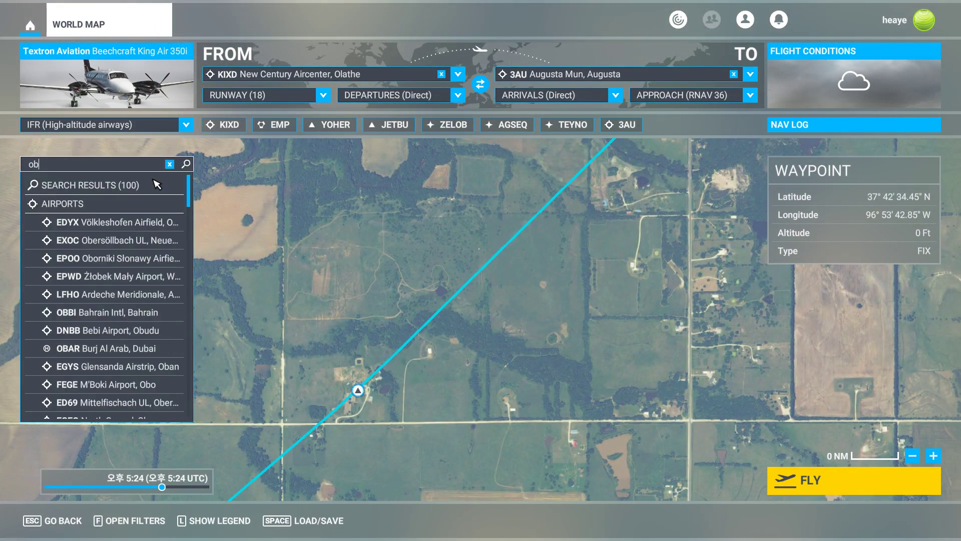
pyautogui.write('daw')
pyautogui.click(110, 221)
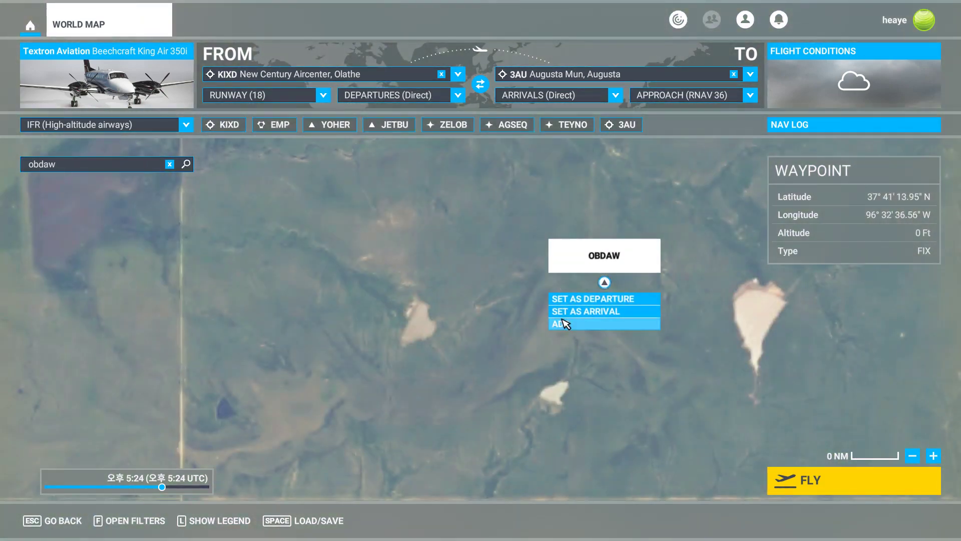
pyautogui.click(564, 324)
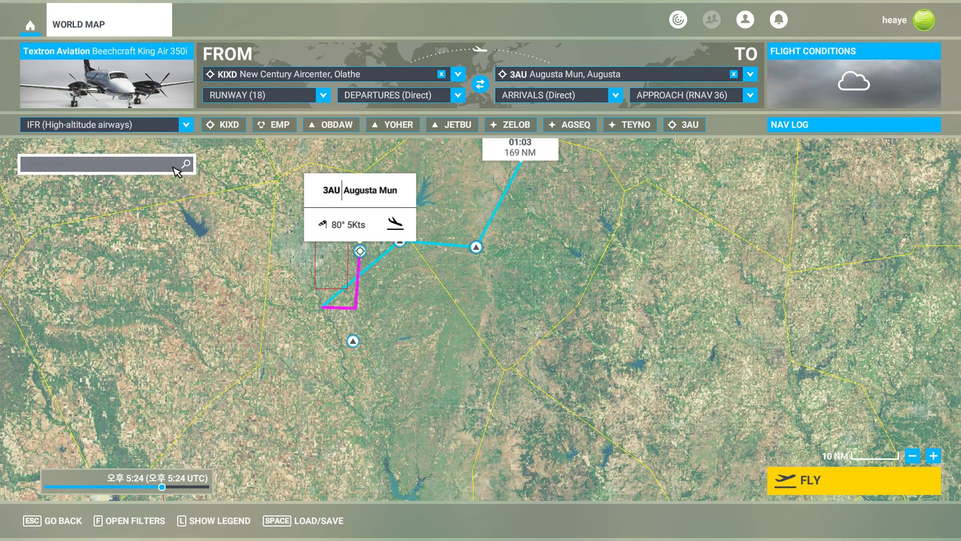
# Remove the waypoint south of 3AU and add the WAKOP fix back into the flight plan.
pyautogui.click(353, 340)
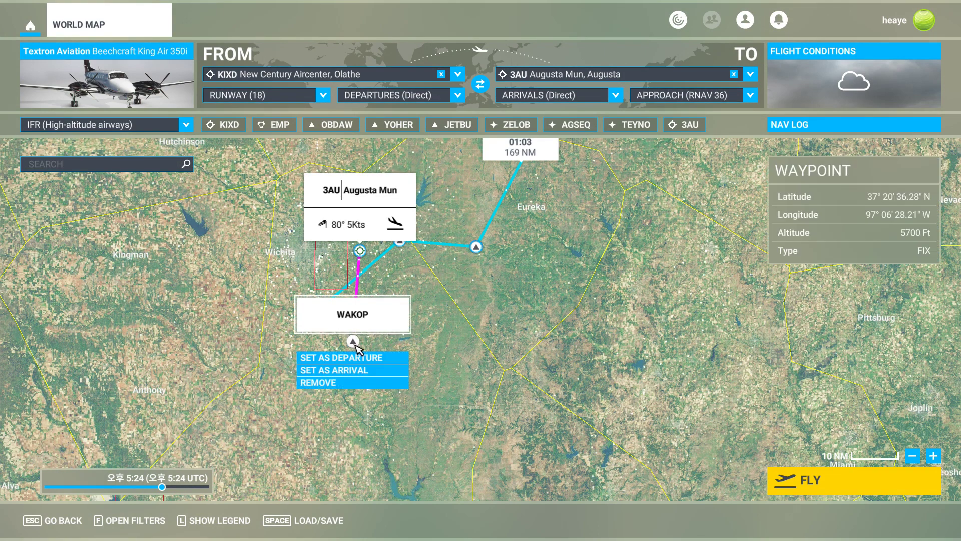
pyautogui.click(346, 383)
pyautogui.scroll(5, 356, 358)
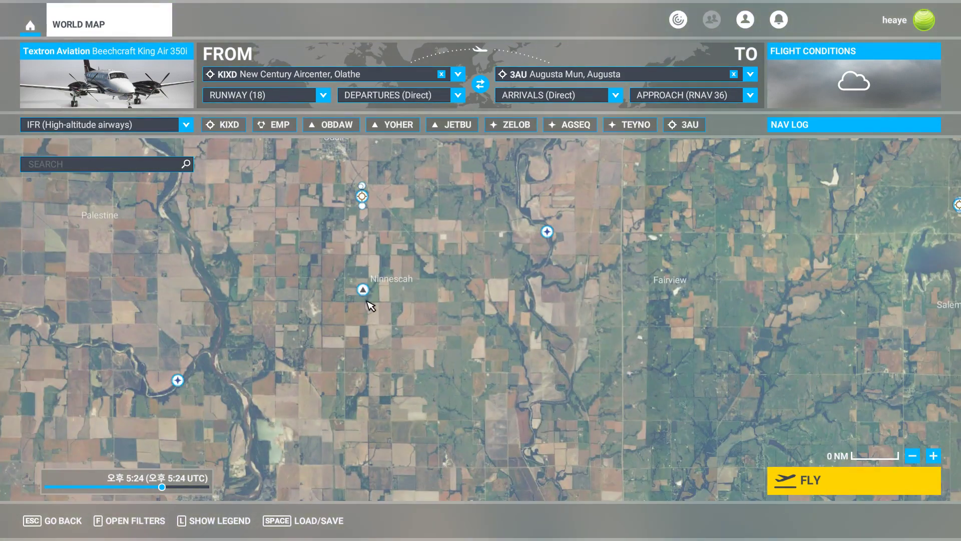
pyautogui.click(363, 291)
pyautogui.click(359, 331)
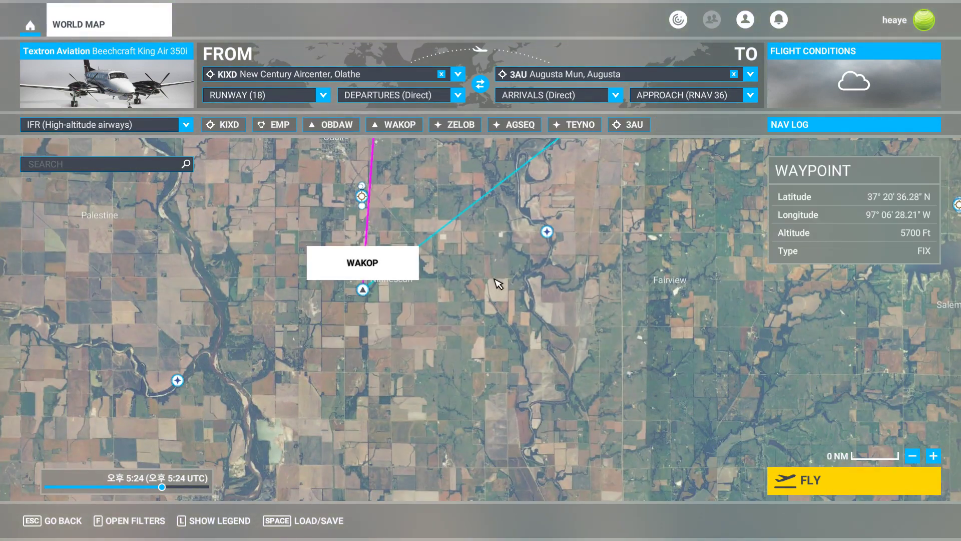
# Add the DODSN fix near KIXD to the flight plan.
pyautogui.scroll(-3, 498, 283)
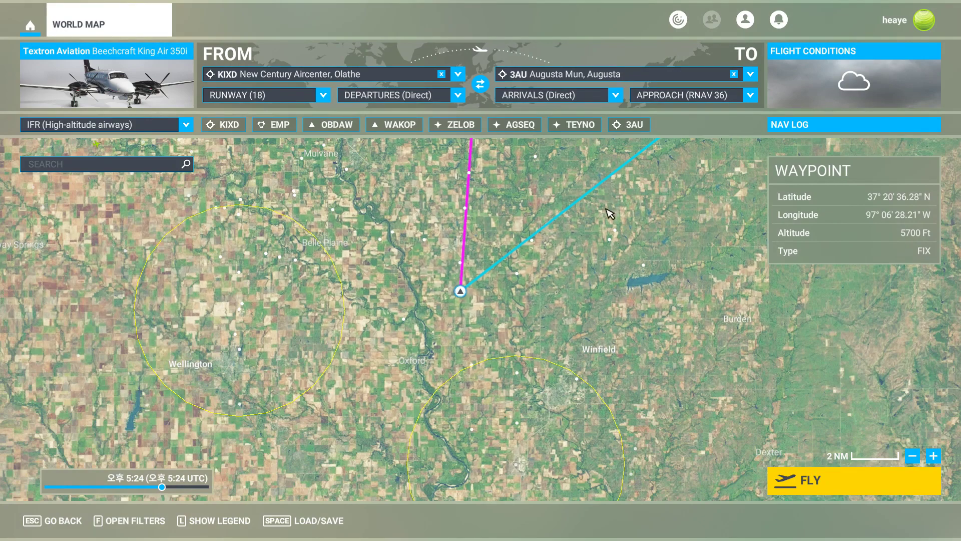
pyautogui.moveTo(610, 214); pyautogui.dragTo(471, 429)
pyautogui.scroll(-6, 702, 312)
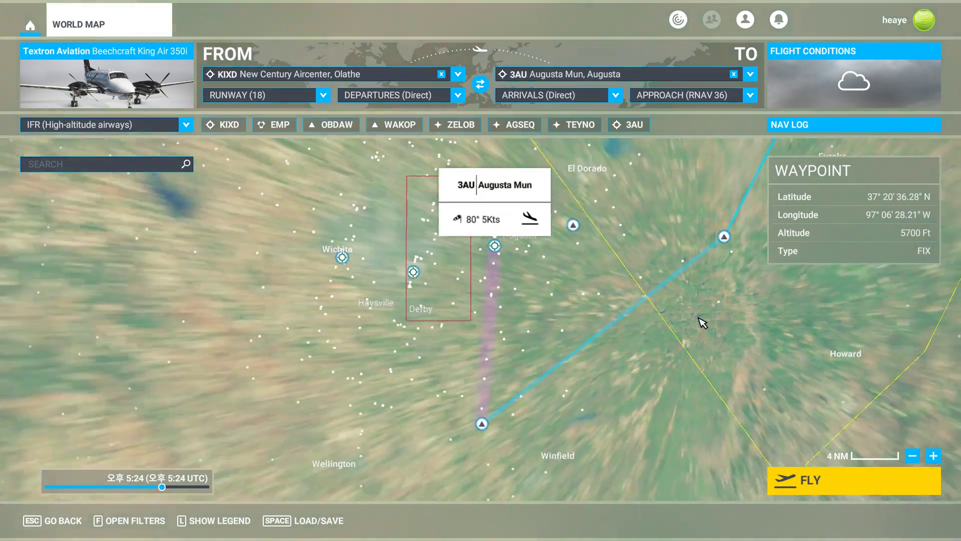
pyautogui.moveTo(741, 329); pyautogui.dragTo(410, 449)
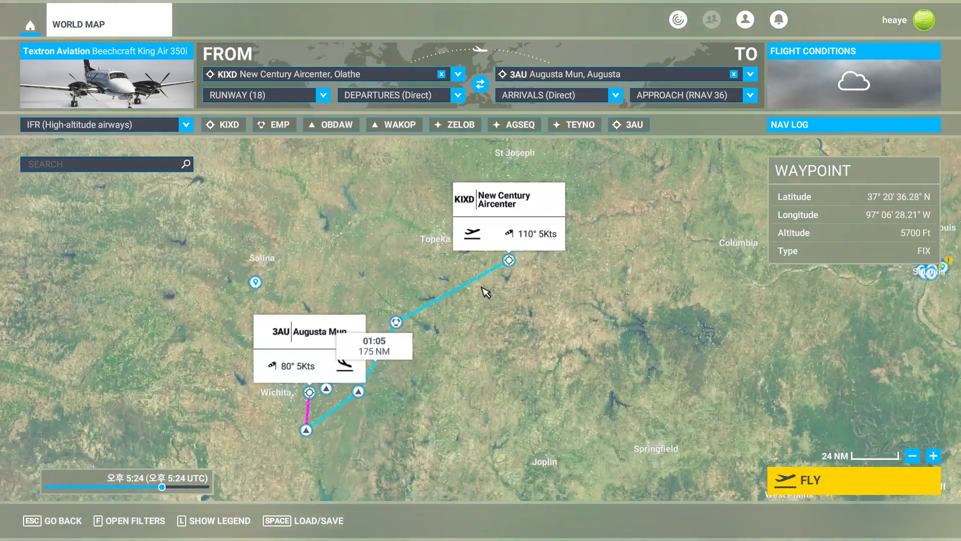
pyautogui.scroll(5, 511, 254)
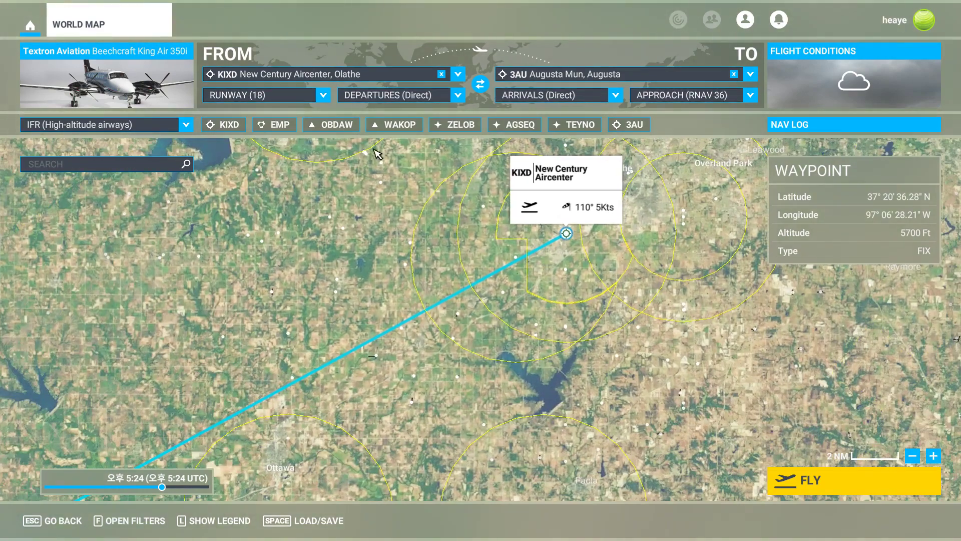
pyautogui.scroll(3, 515, 286)
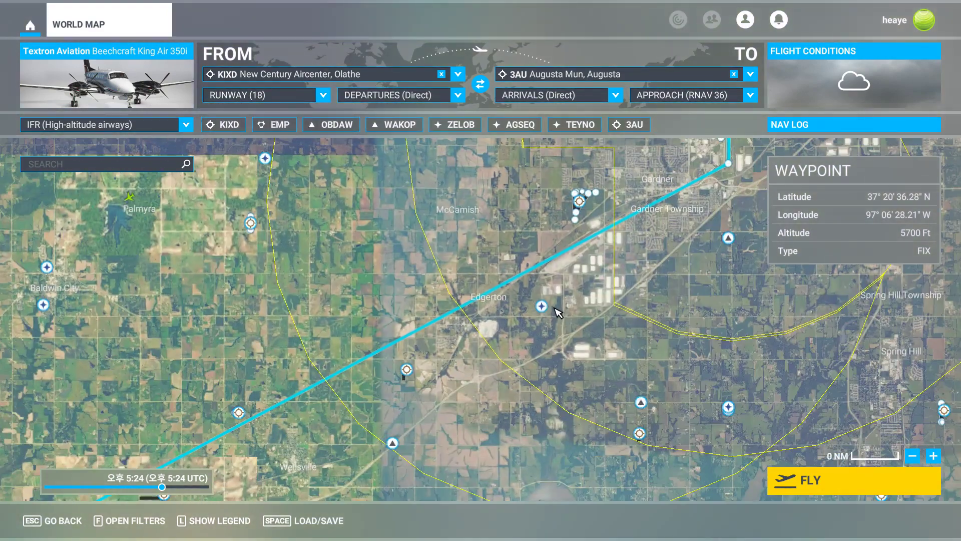
pyautogui.click(639, 403)
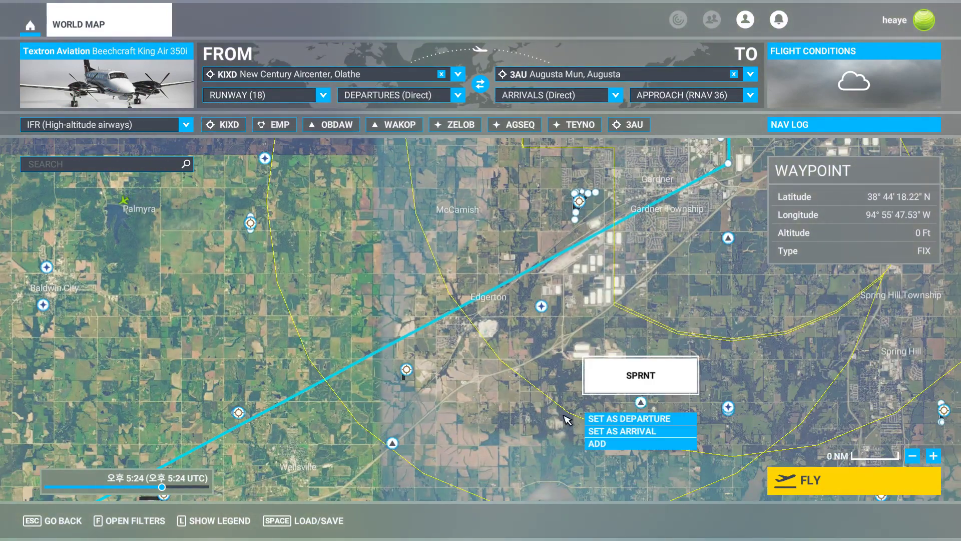
pyautogui.moveTo(358, 470); pyautogui.dragTo(405, 345)
pyautogui.click(439, 319)
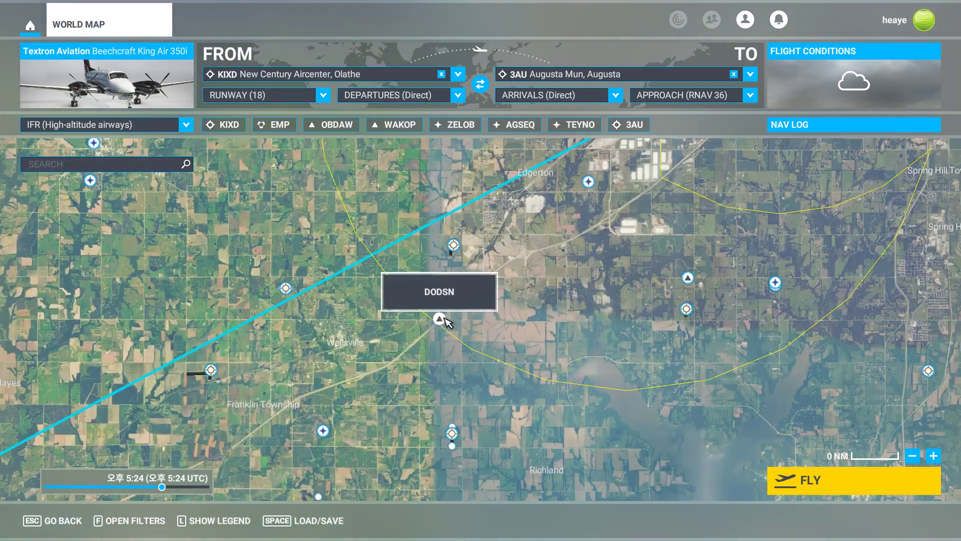
pyautogui.click(455, 365)
# Remove the YOHER fix from the flight plan.
pyautogui.scroll(-10, 544, 378)
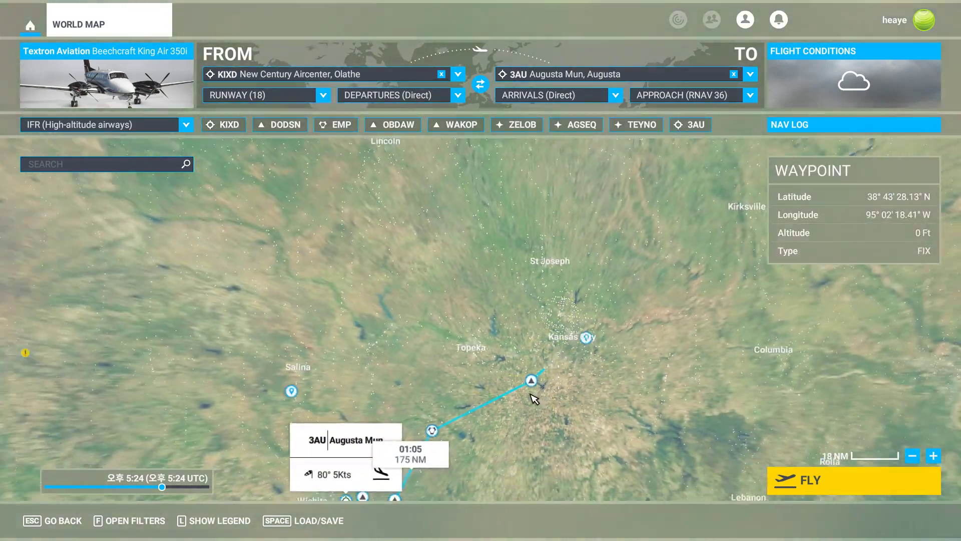
pyautogui.moveTo(463, 371); pyautogui.dragTo(609, 248)
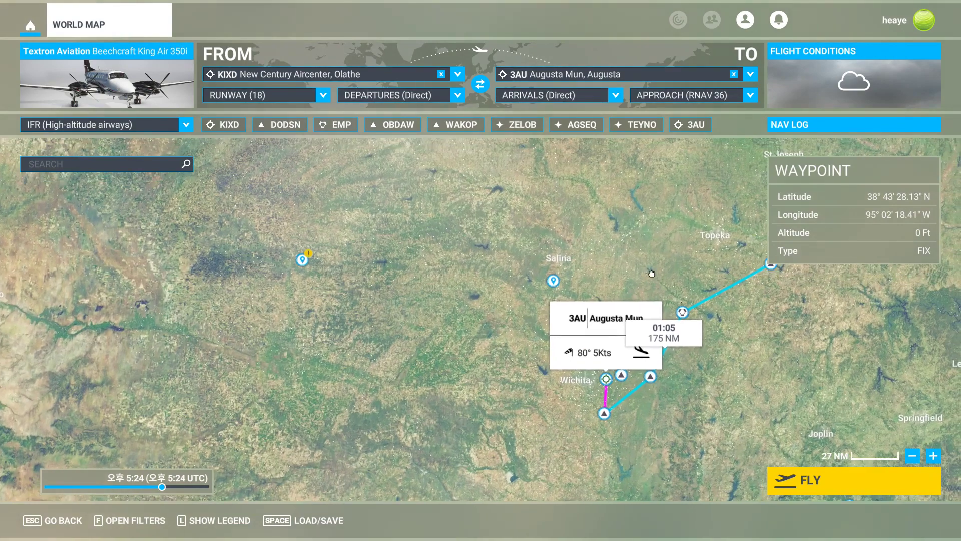
pyautogui.scroll(5, 618, 364)
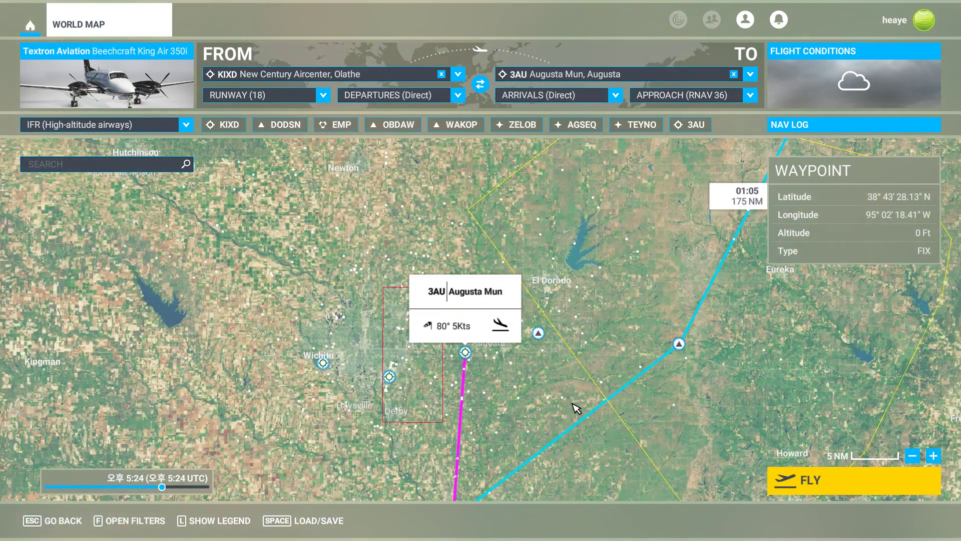
pyautogui.moveTo(576, 408); pyautogui.dragTo(536, 347)
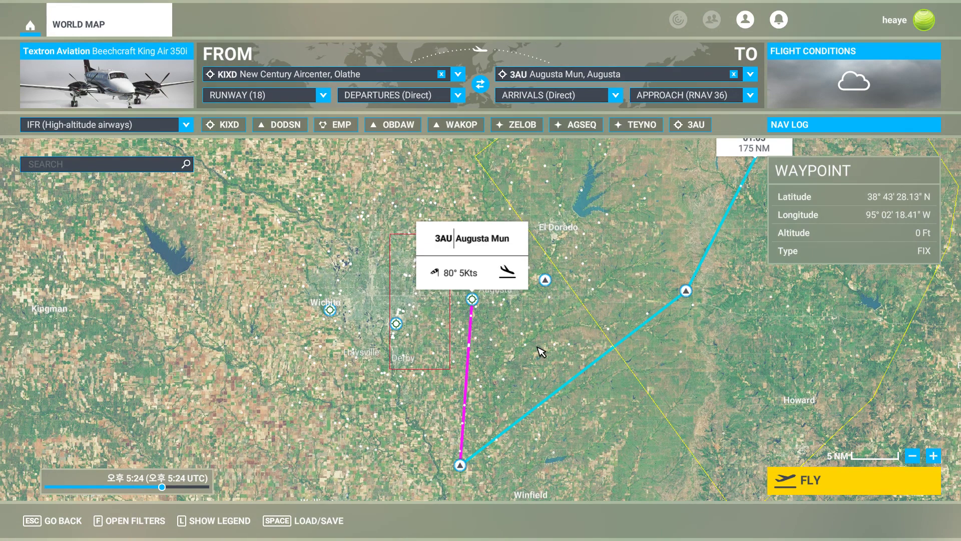
pyautogui.click(546, 281)
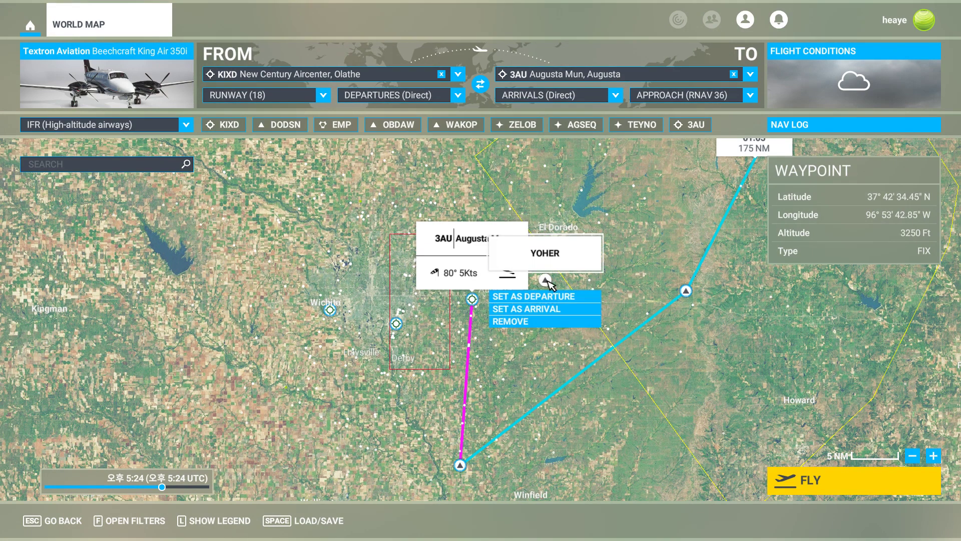
pyautogui.click(549, 321)
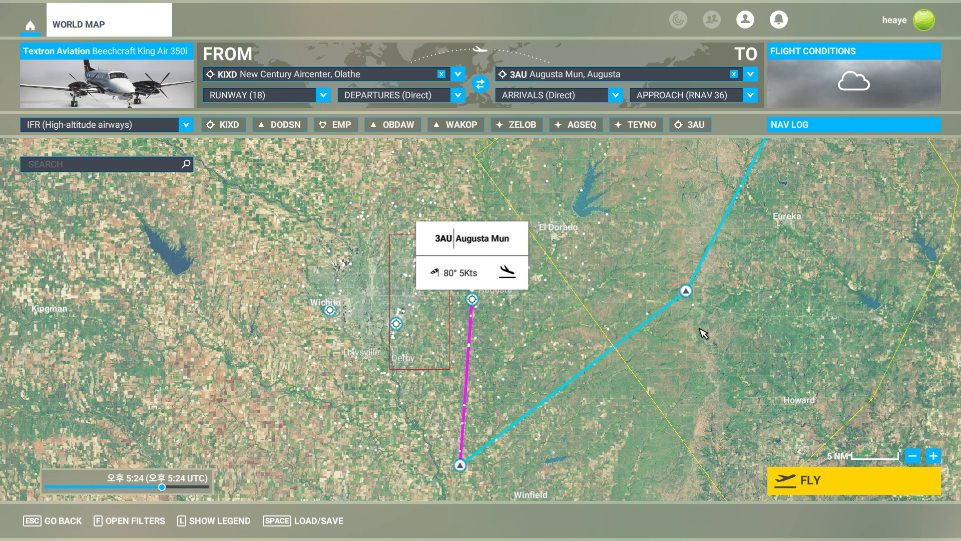
# Switch to SkyVector and delete YOHER from its route so OBDAW leads directly to WAKOP.
pyautogui.moveTo(701, 333); pyautogui.dragTo(468, 273)
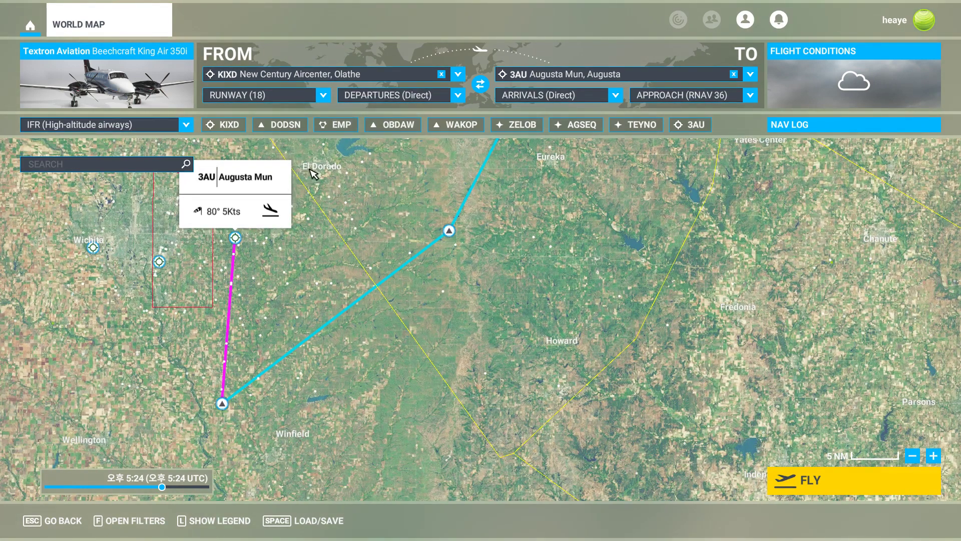
pyautogui.moveTo(402, 176); pyautogui.dragTo(521, 300)
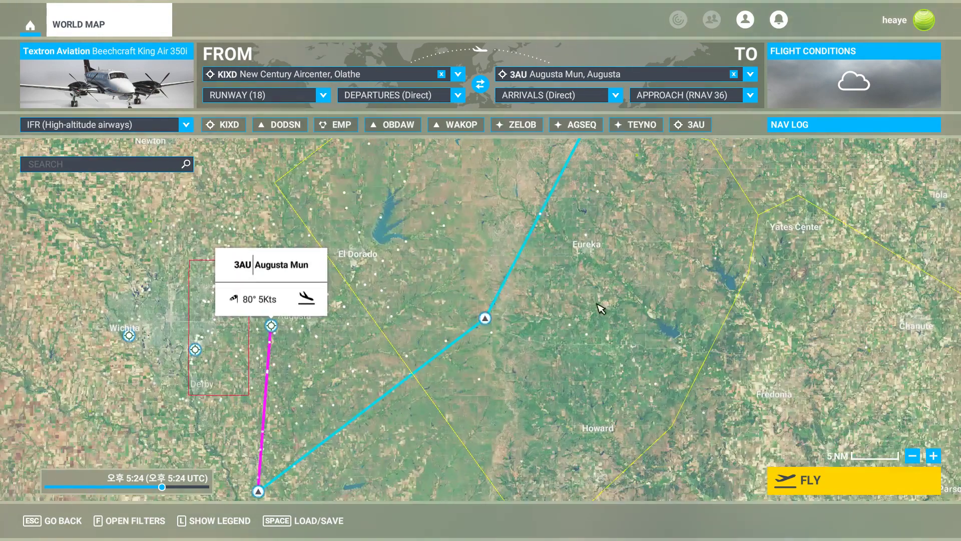
pyautogui.hotkey('alt', 'Tab')
pyautogui.moveTo(109, 373); pyautogui.dragTo(234, 322)
pyautogui.scroll(3, 234, 322)
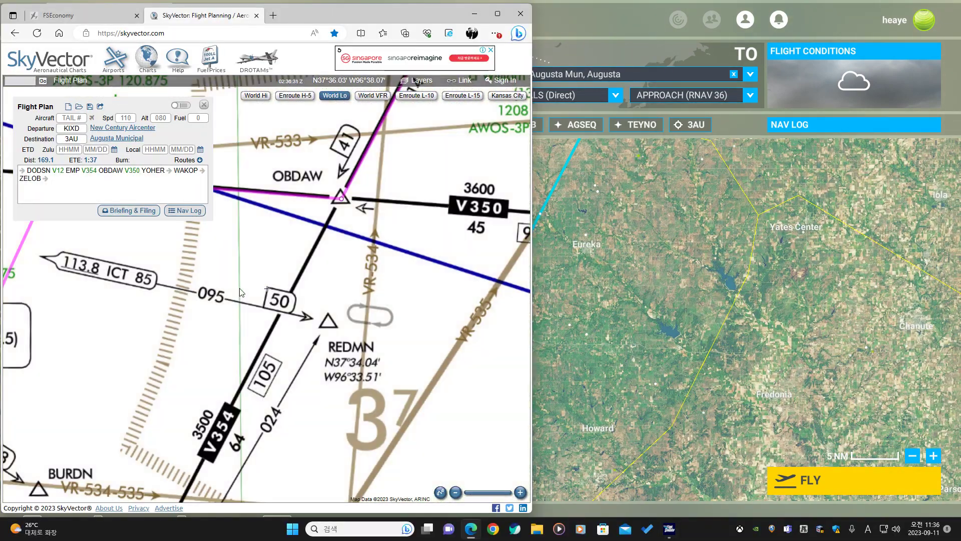
pyautogui.scroll(-2, 317, 340)
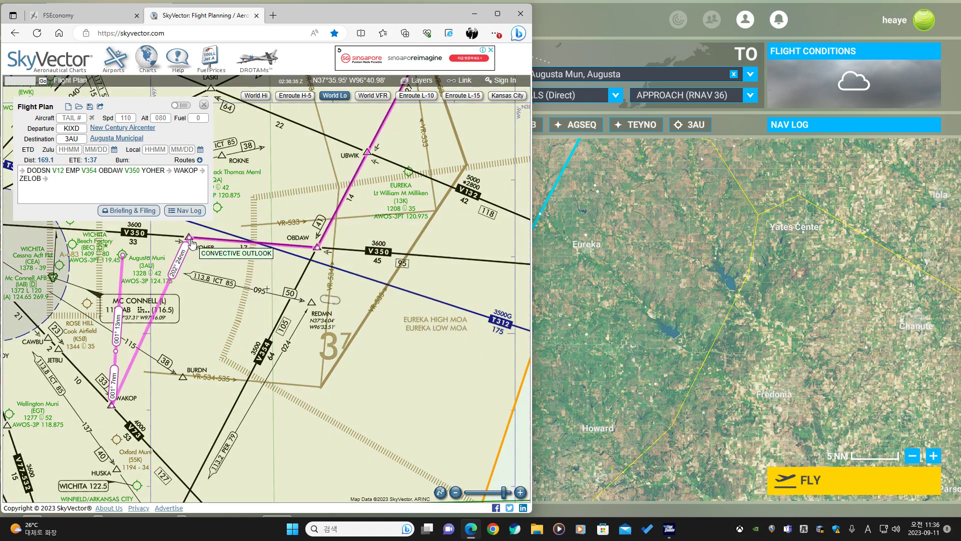
pyautogui.moveTo(189, 236); pyautogui.dragTo(226, 326)
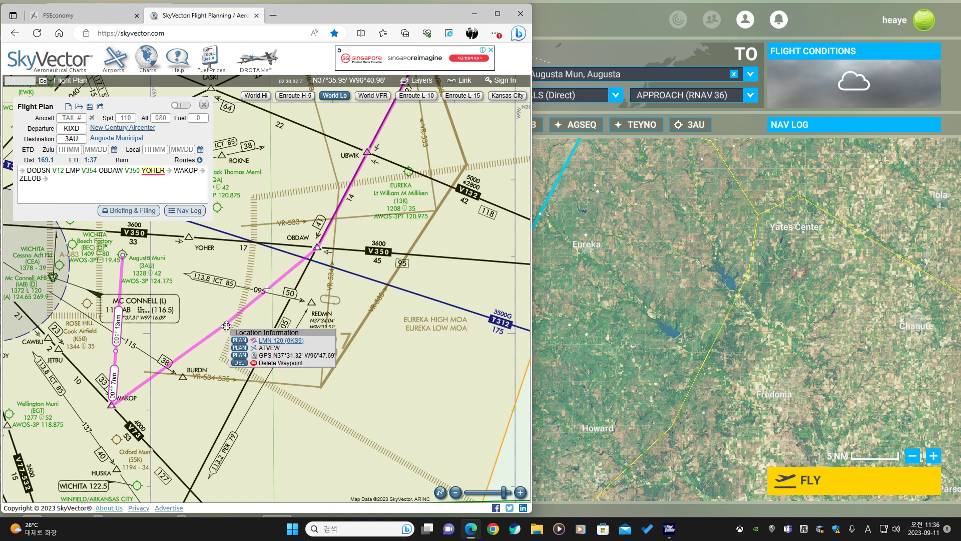
pyautogui.click(239, 363)
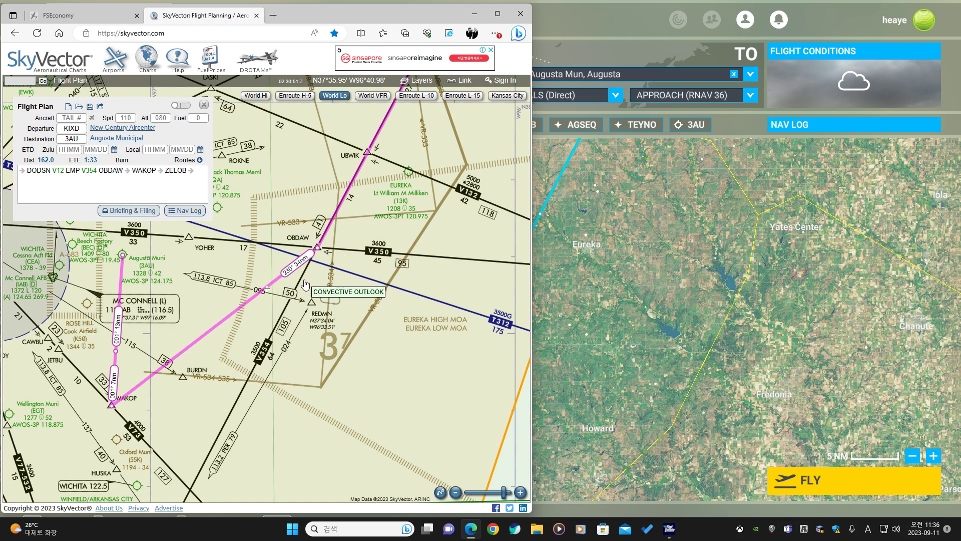
# Open the FSEconomy tab to review the group's flight log.
pyautogui.scroll(-2, 340, 290)
pyautogui.moveTo(340, 289); pyautogui.dragTo(161, 380)
pyautogui.click(90, 15)
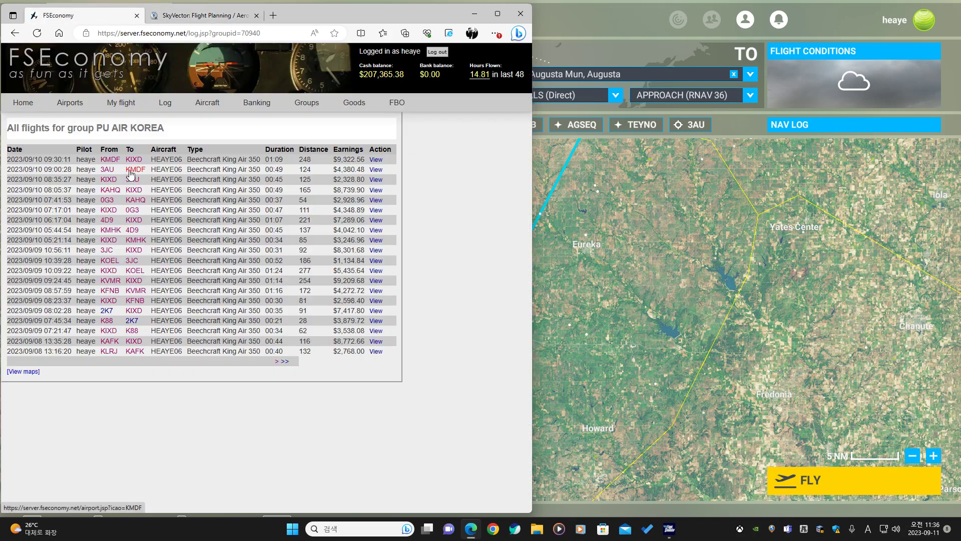
# Switch to SkyVector and start a new flight plan from 3AU to KMDF using the route ICT V73 HUT V280 CARKO.
pyautogui.click(167, 19)
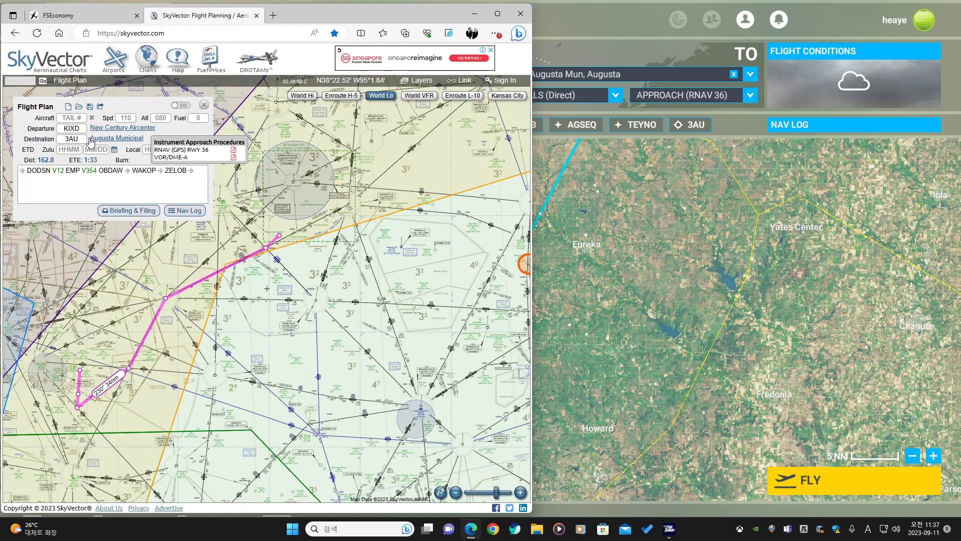
pyautogui.click(68, 108)
pyautogui.click(71, 128)
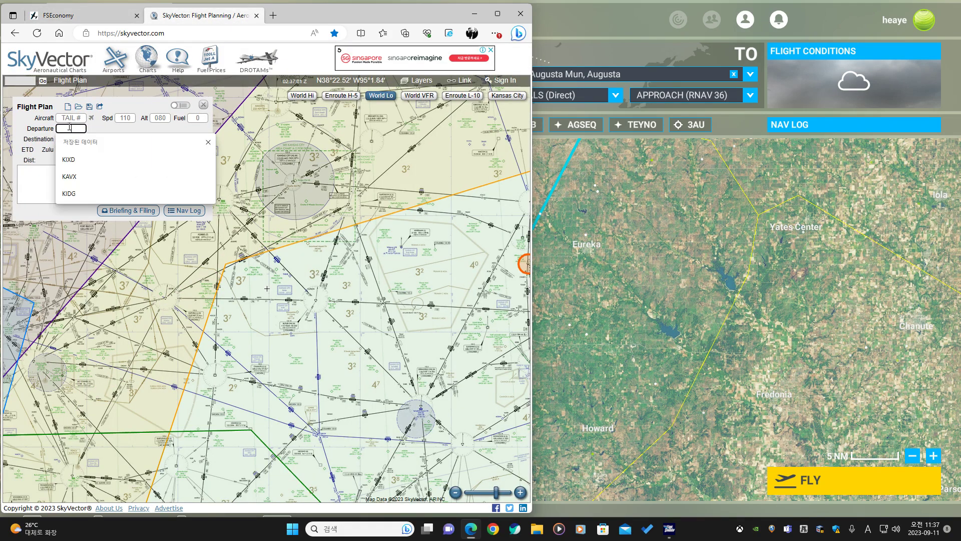
pyautogui.write('3AU')
pyautogui.click(71, 139)
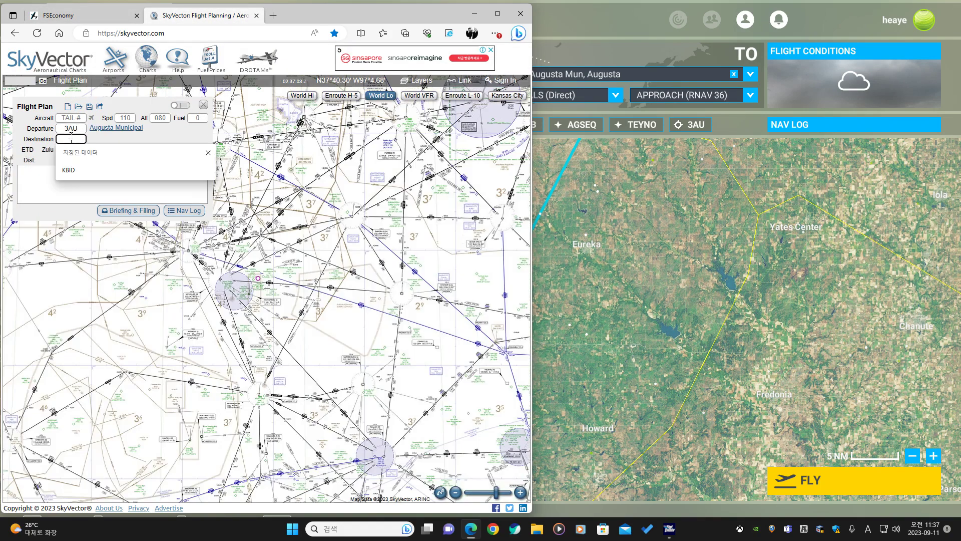
pyautogui.write('KMDF')
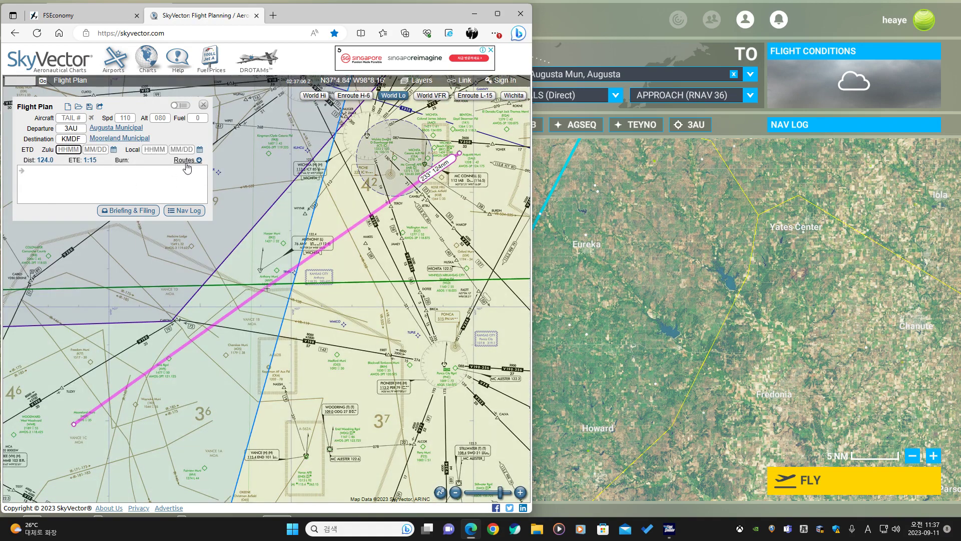
pyautogui.click(186, 161)
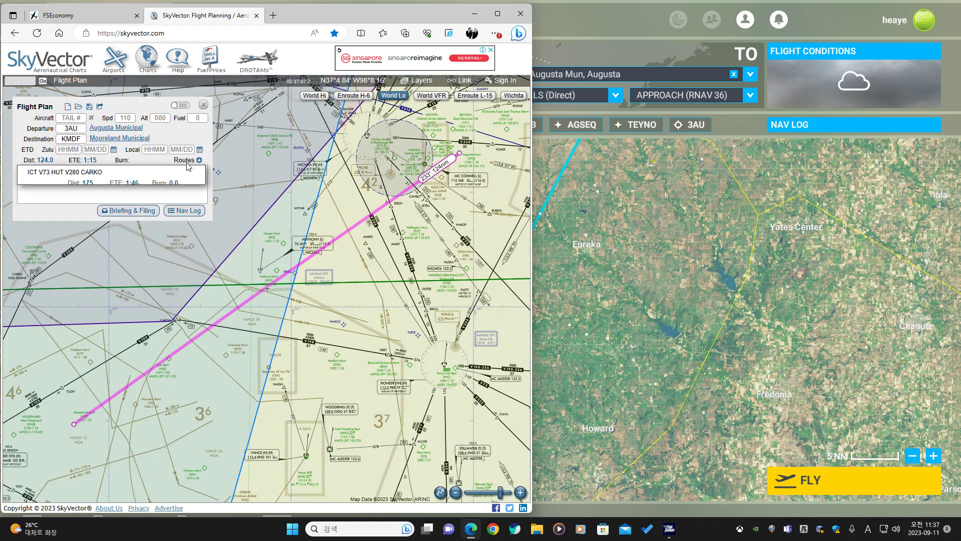
pyautogui.write('ICT V73 HUT V280 CARKO')
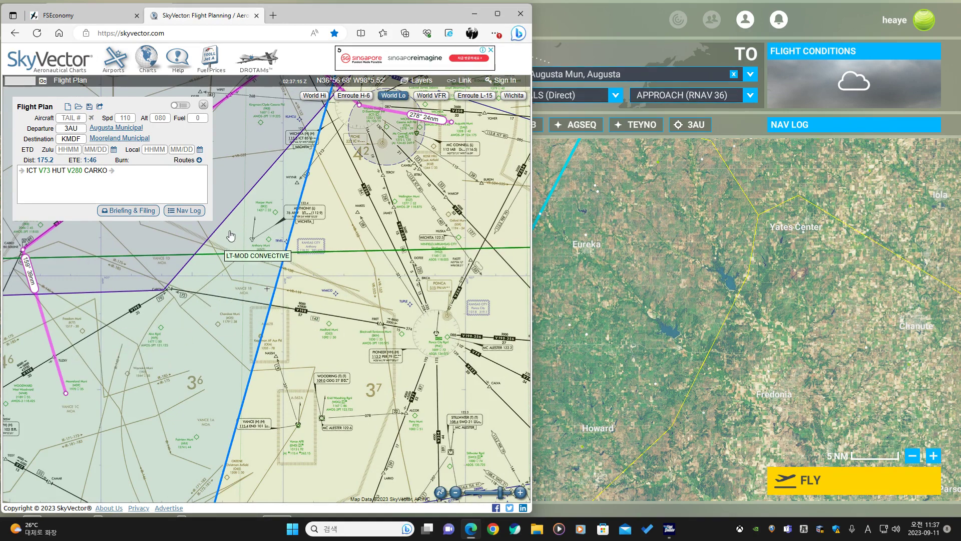
# Examine the new route's path across the low-altitude and VFR charts near the Vance MOAs.
pyautogui.moveTo(249, 221); pyautogui.dragTo(368, 296)
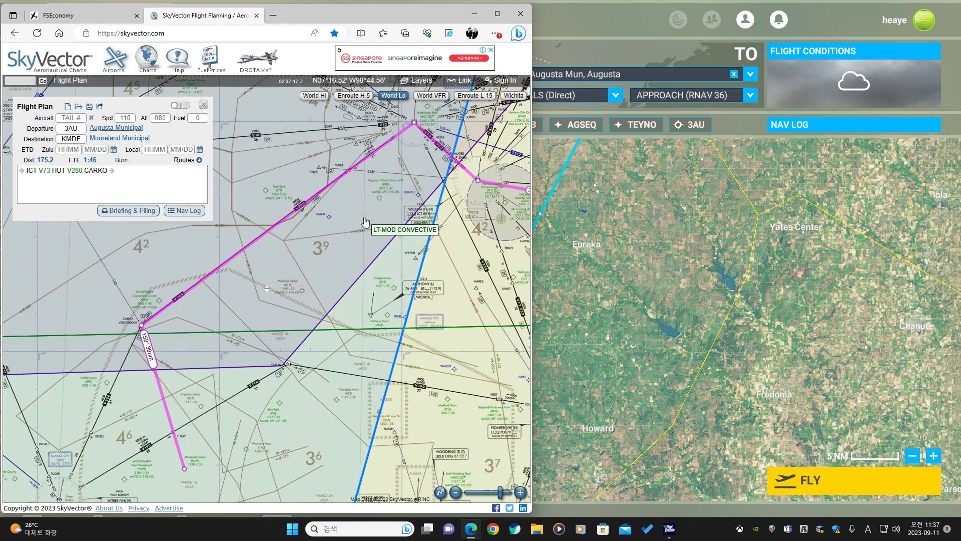
pyautogui.moveTo(366, 223); pyautogui.dragTo(305, 267)
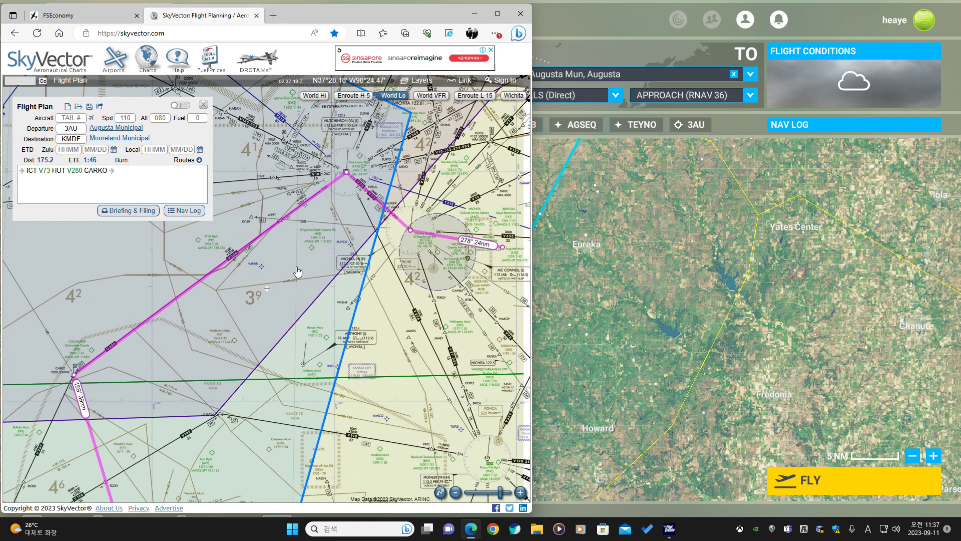
pyautogui.moveTo(304, 267); pyautogui.dragTo(338, 182)
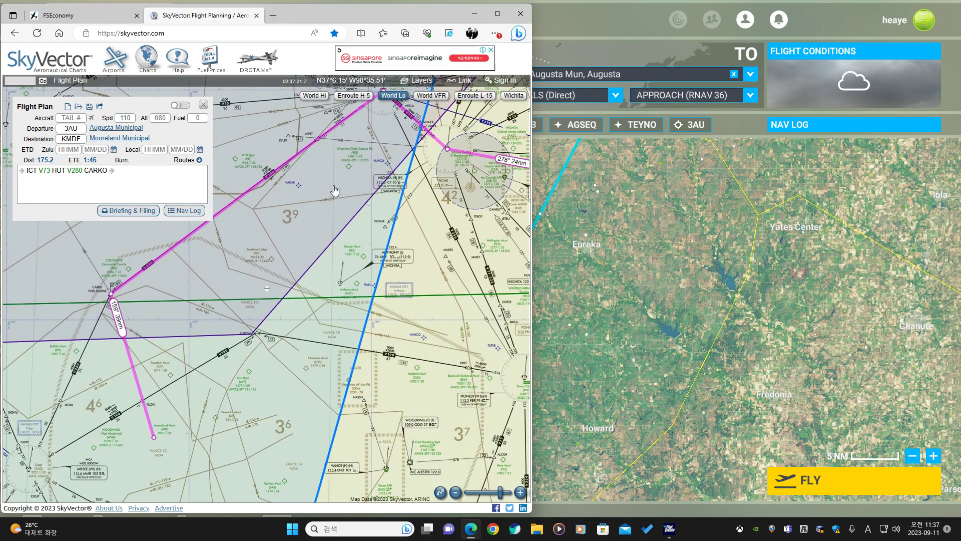
pyautogui.moveTo(204, 327); pyautogui.dragTo(345, 218)
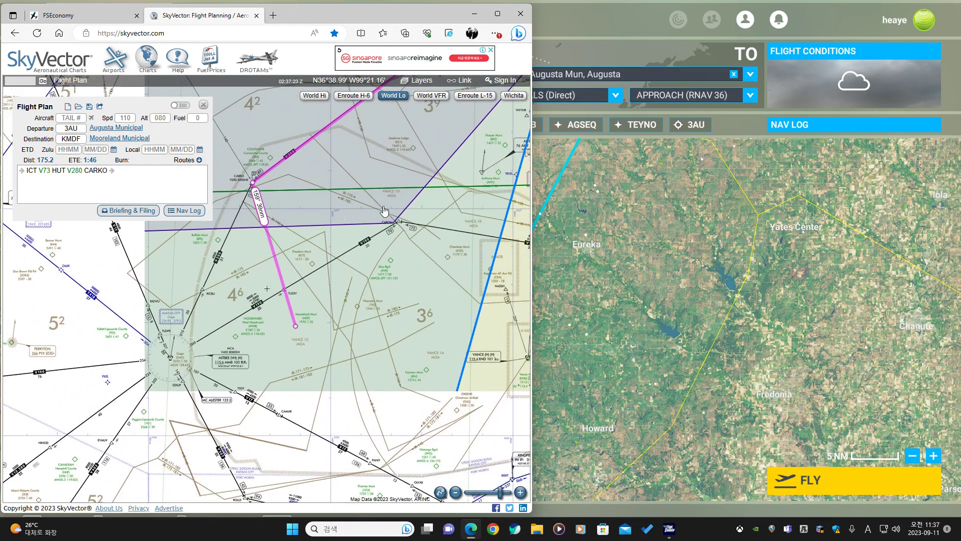
pyautogui.click(428, 95)
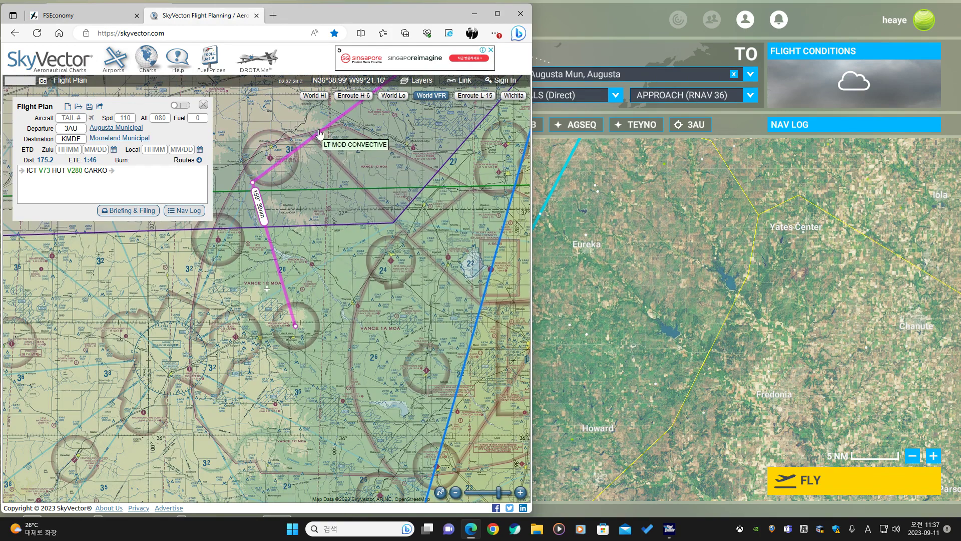
pyautogui.scroll(2, 320, 135)
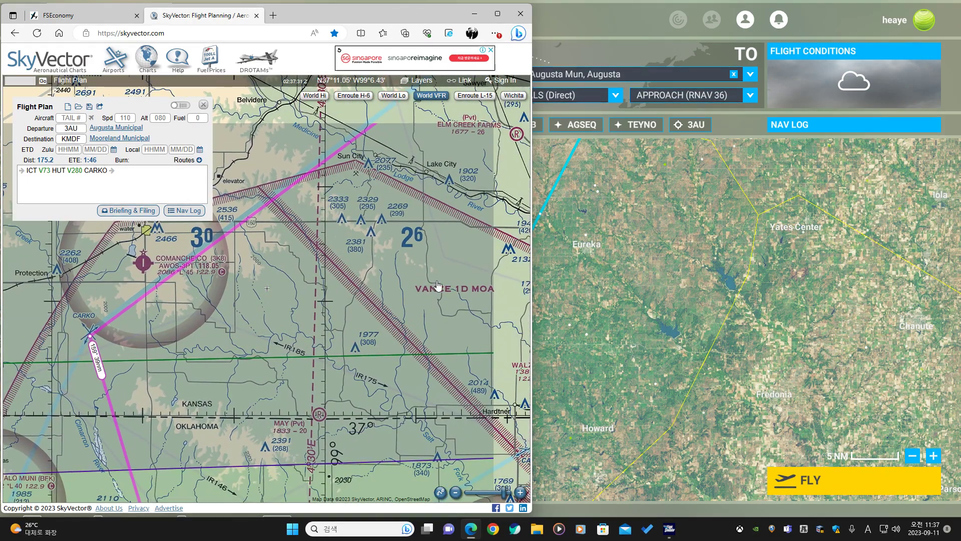
pyautogui.moveTo(345, 247); pyautogui.dragTo(412, 167)
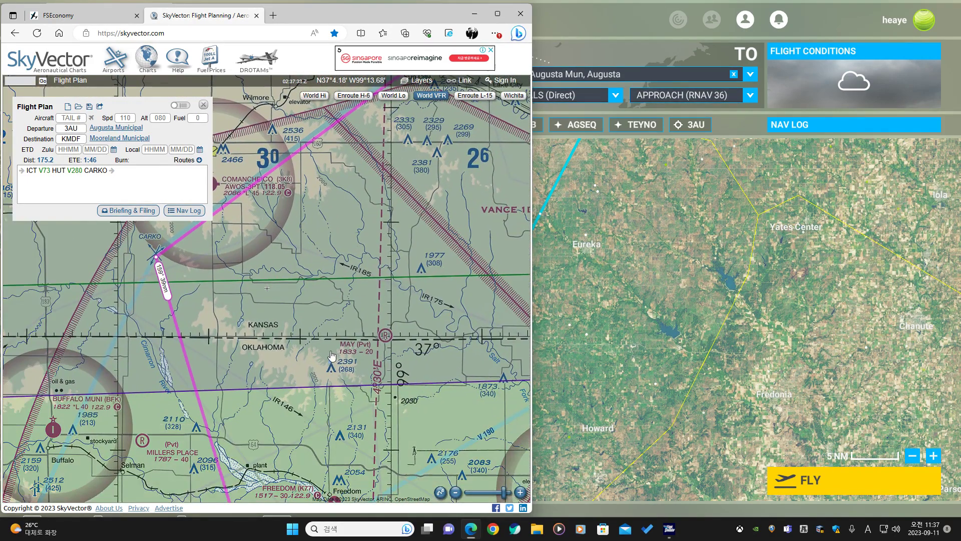
pyautogui.moveTo(330, 370); pyautogui.dragTo(383, 189)
pyautogui.scroll(-1, 380, 292)
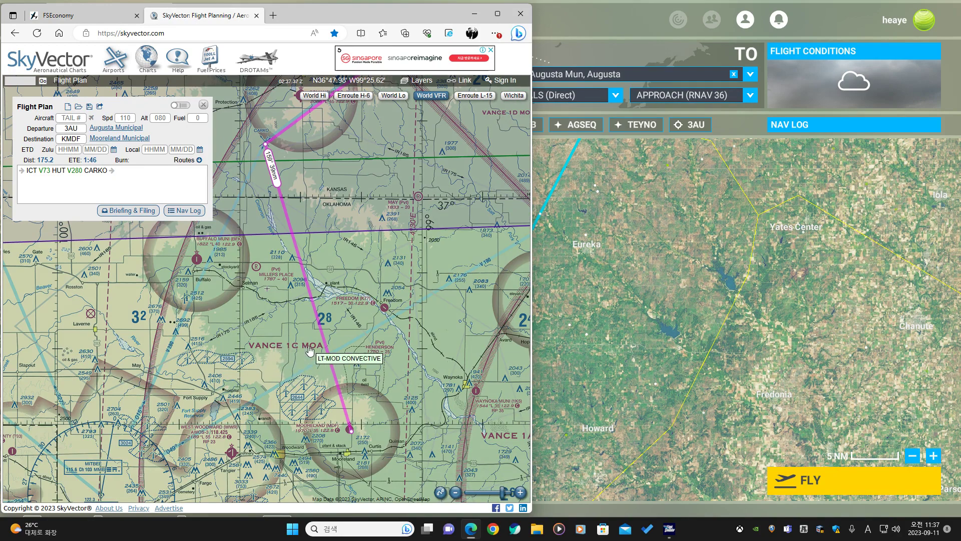
pyautogui.scroll(-1, 332, 334)
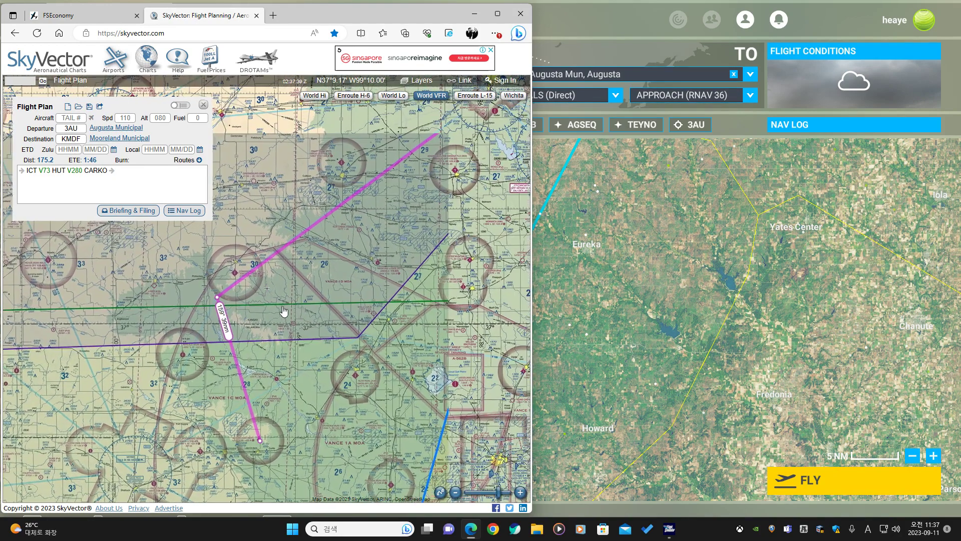
pyautogui.moveTo(284, 312); pyautogui.dragTo(326, 257)
pyautogui.click(518, 101)
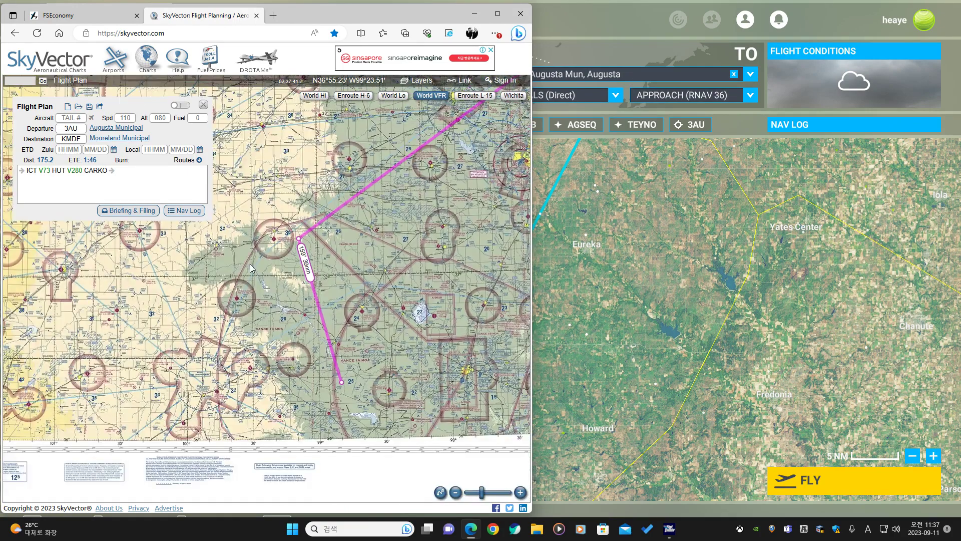
# Read the chart's MOA table for the Vance 1A, 1B, 1C and 1D operating altitudes and times.
pyautogui.moveTo(126, 338); pyautogui.dragTo(493, 337)
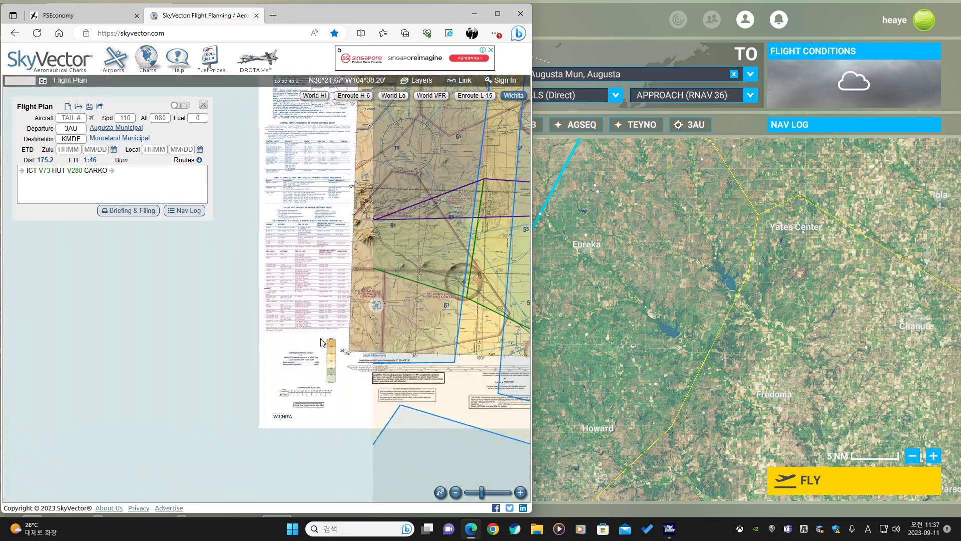
pyautogui.scroll(4, 283, 297)
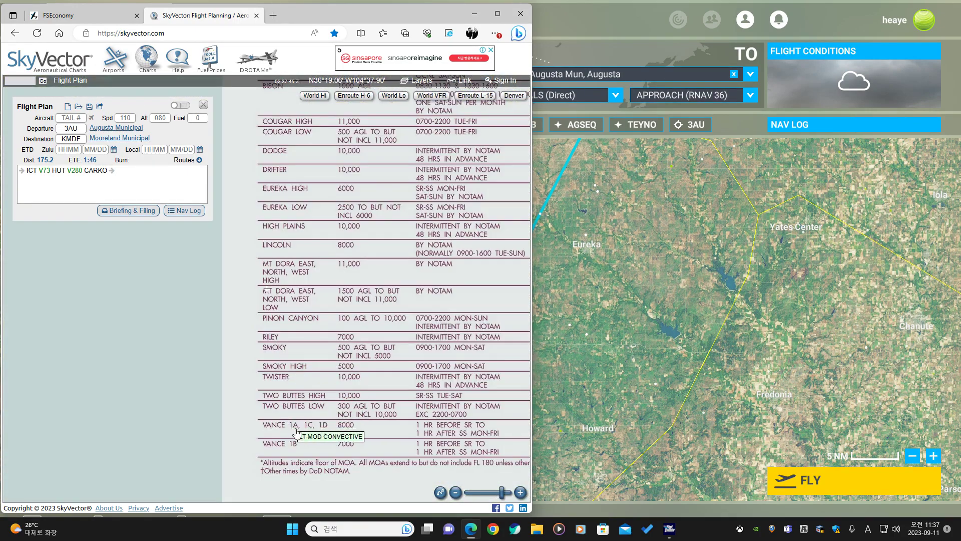
pyautogui.moveTo(296, 435); pyautogui.dragTo(268, 349)
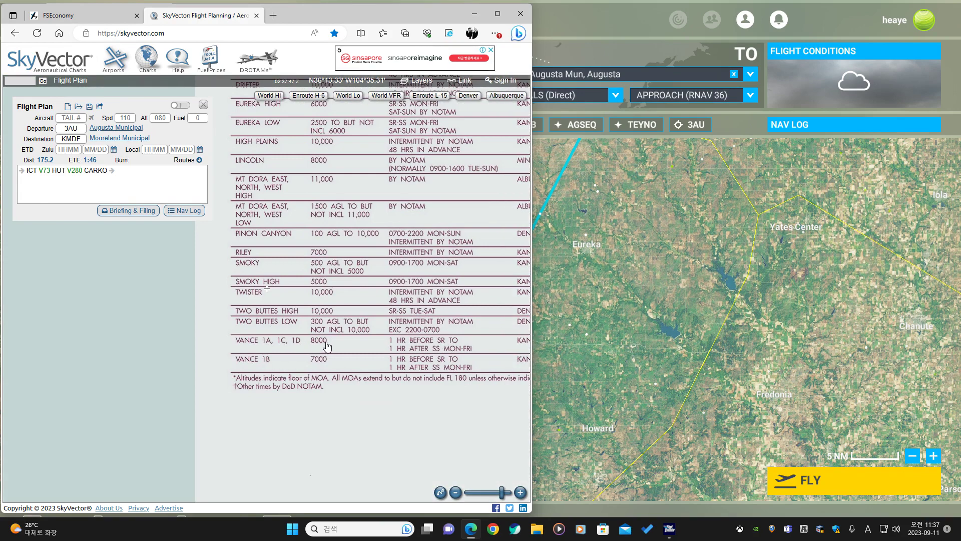
pyautogui.scroll(3, 381, 349)
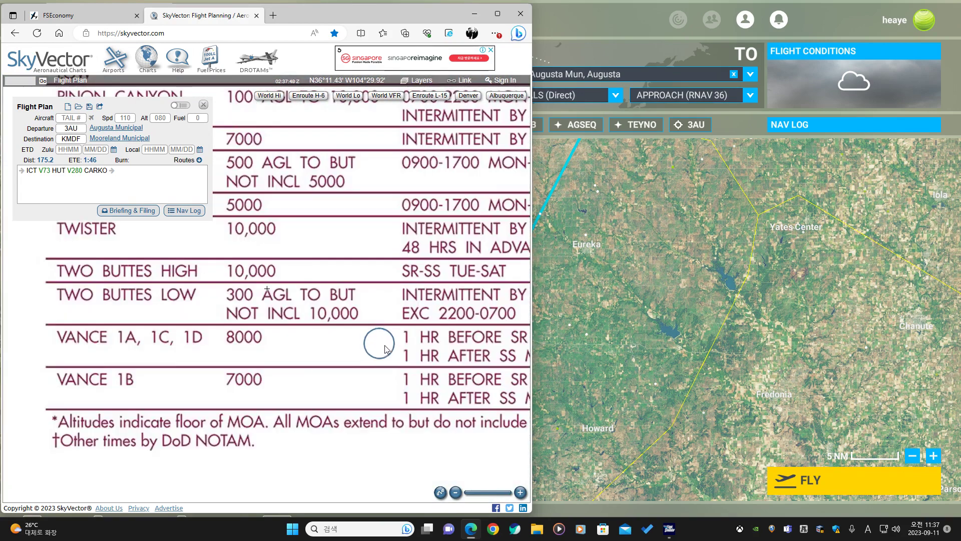
pyautogui.moveTo(247, 331); pyautogui.dragTo(227, 349)
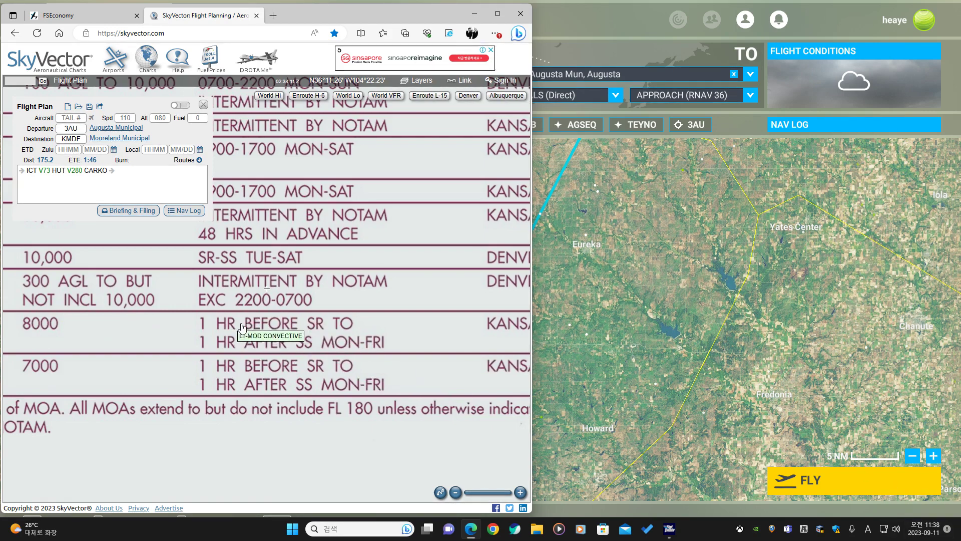
pyautogui.scroll(-2, 326, 339)
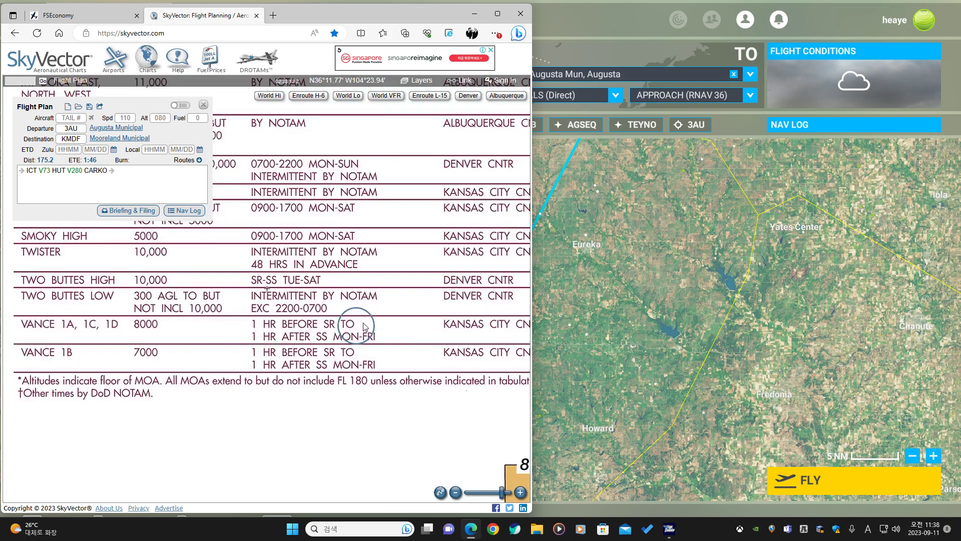
pyautogui.scroll(-1, 413, 221)
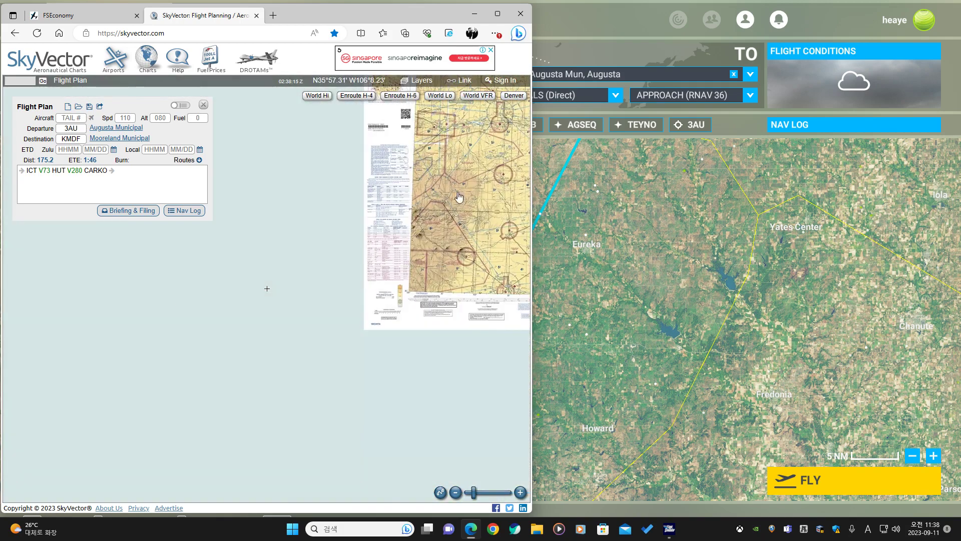
pyautogui.moveTo(458, 195); pyautogui.dragTo(219, 307)
pyautogui.press('Return')
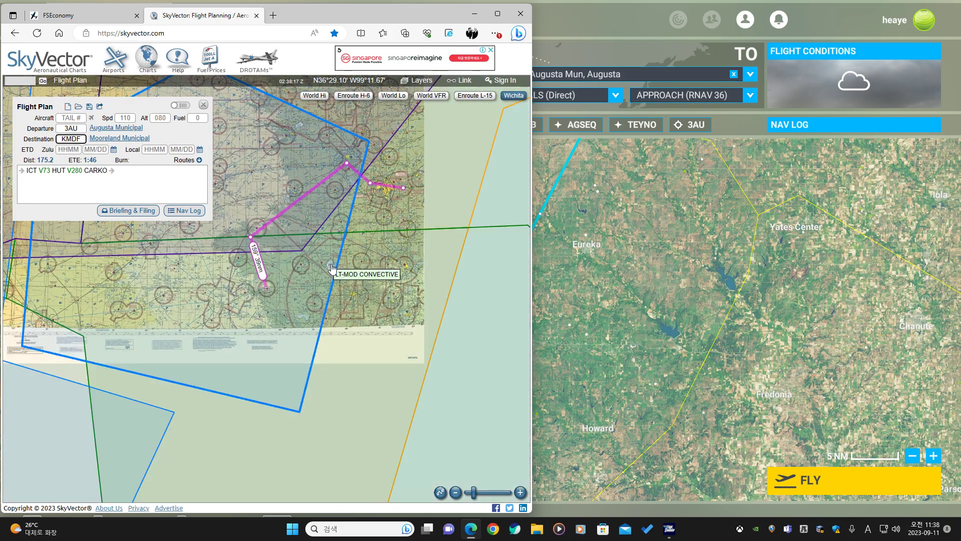
# Compare the route's southern leg toward KMDF on the VFR and low-altitude enroute charts.
pyautogui.click(387, 96)
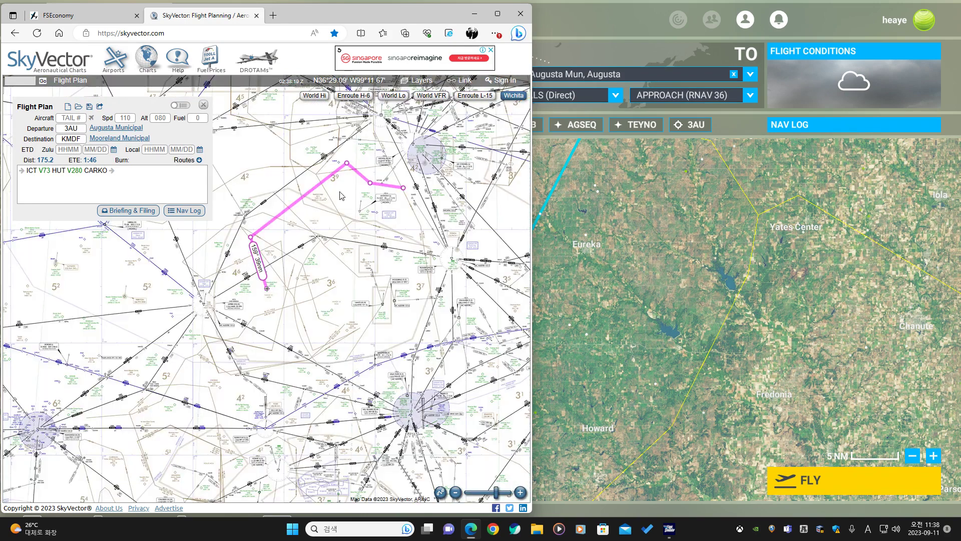
pyautogui.click(431, 95)
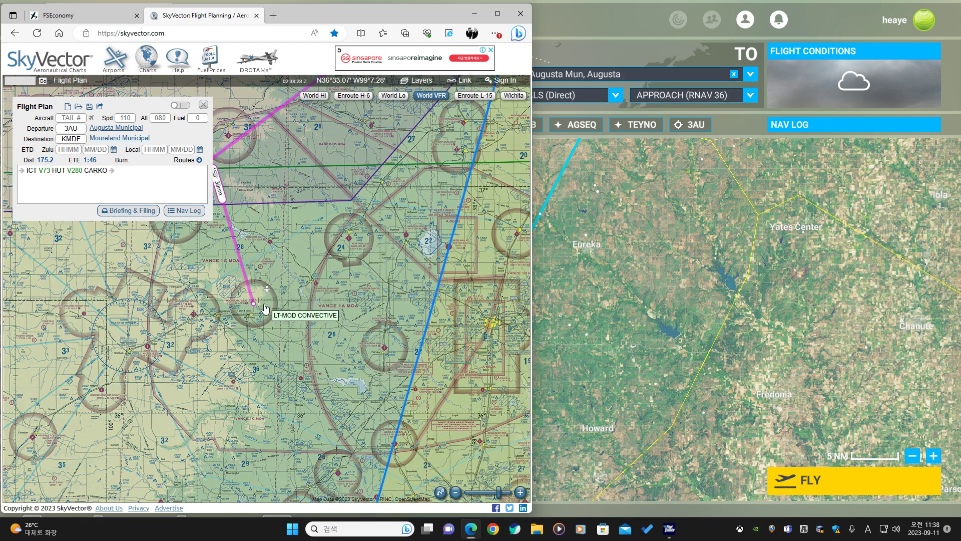
pyautogui.scroll(1, 257, 304)
pyautogui.moveTo(288, 213); pyautogui.dragTo(358, 299)
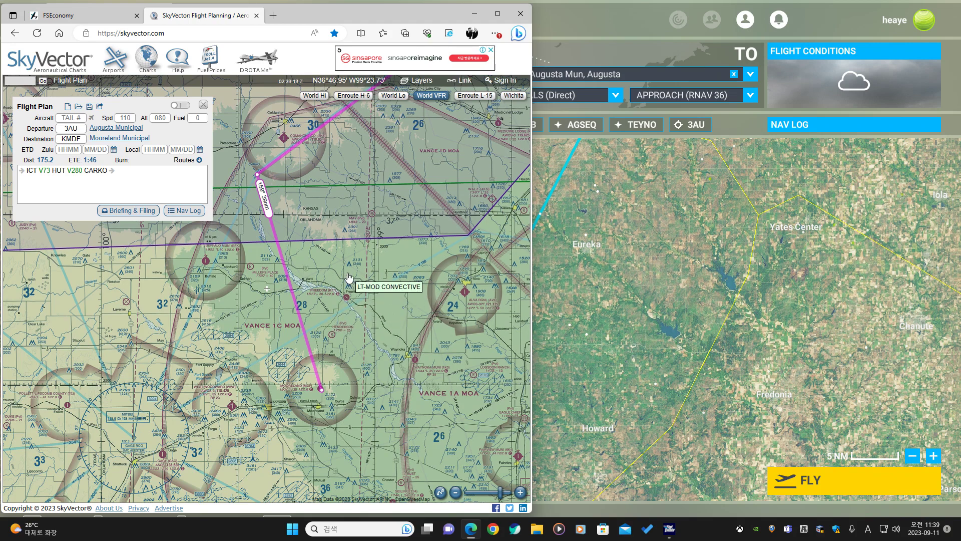
pyautogui.moveTo(344, 287); pyautogui.dragTo(300, 326)
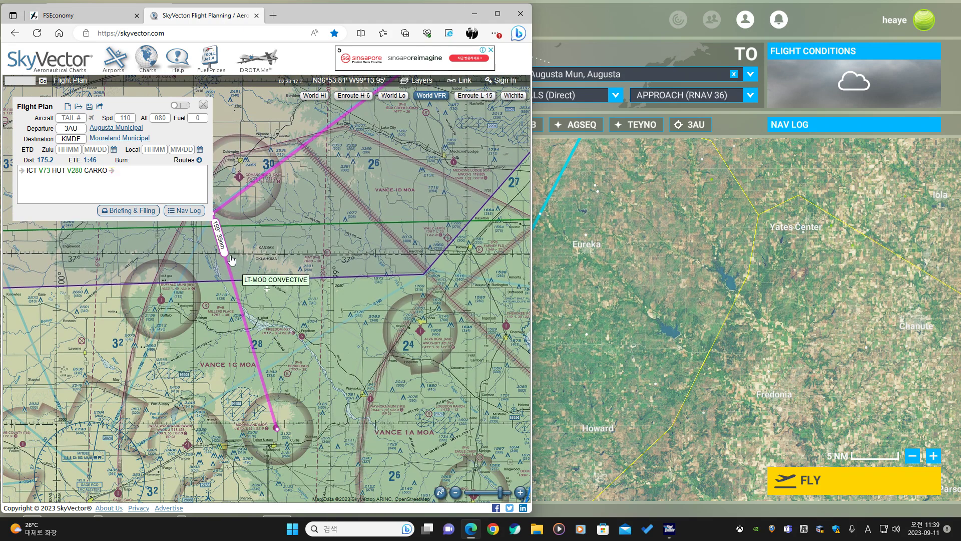
pyautogui.scroll(-1, 331, 273)
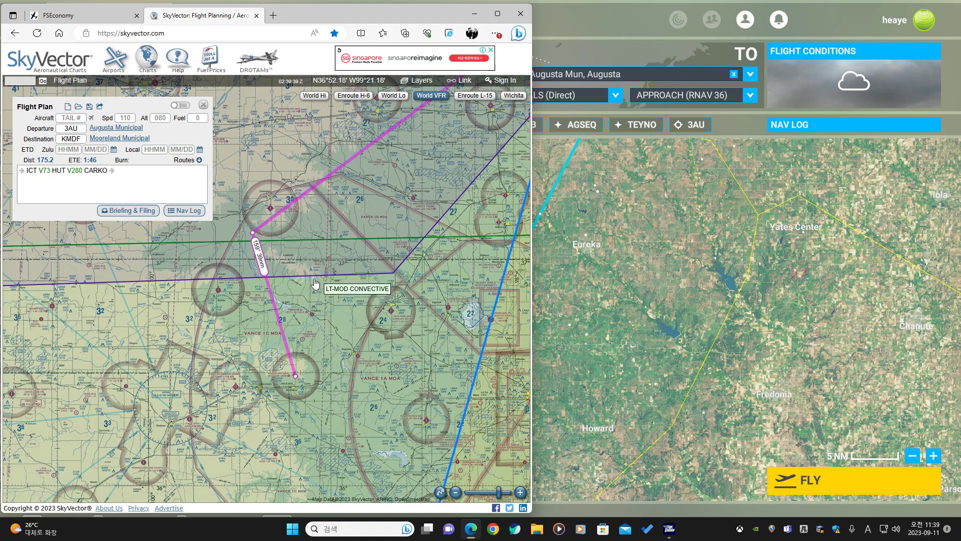
pyautogui.moveTo(310, 299); pyautogui.dragTo(285, 319)
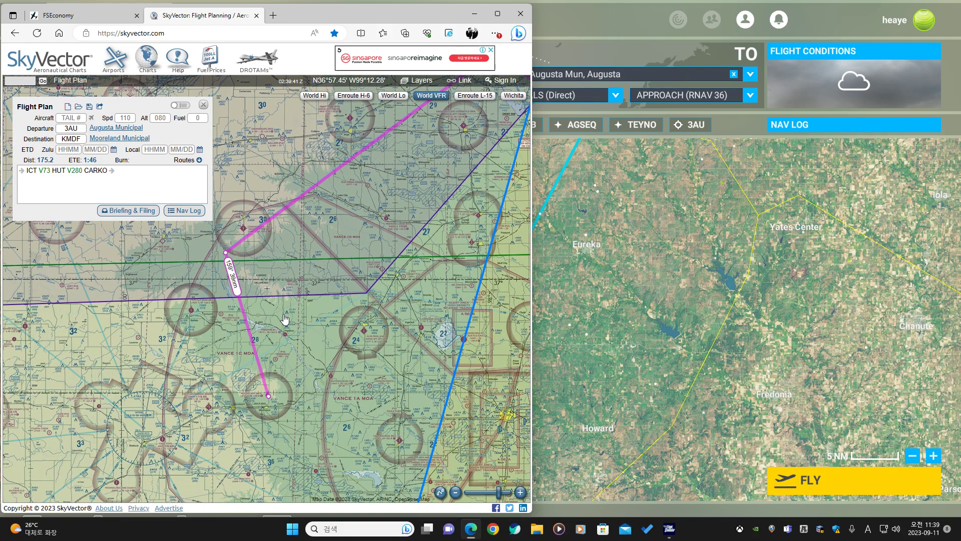
pyautogui.moveTo(329, 206); pyautogui.dragTo(309, 251)
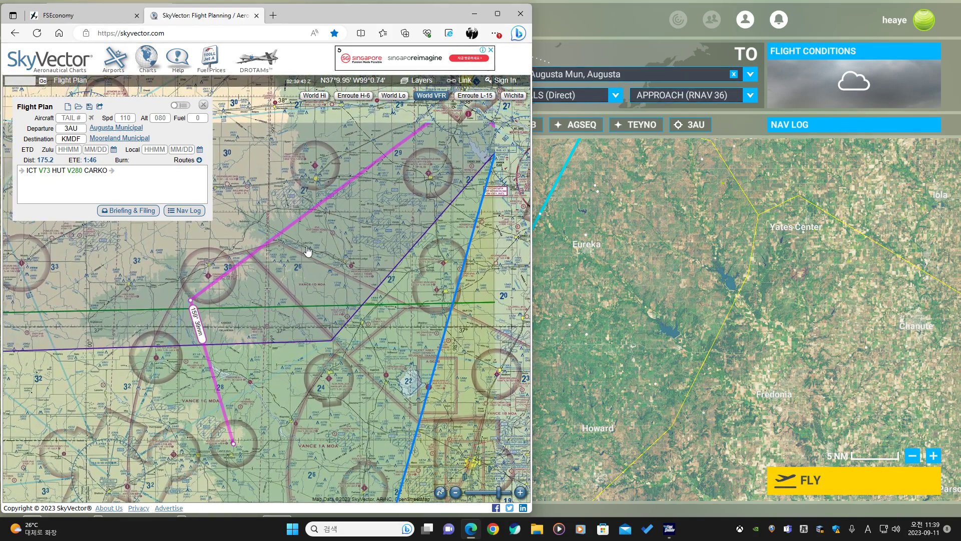
pyautogui.scroll(-1, 383, 216)
pyautogui.moveTo(416, 216); pyautogui.dragTo(337, 260)
pyautogui.click(394, 95)
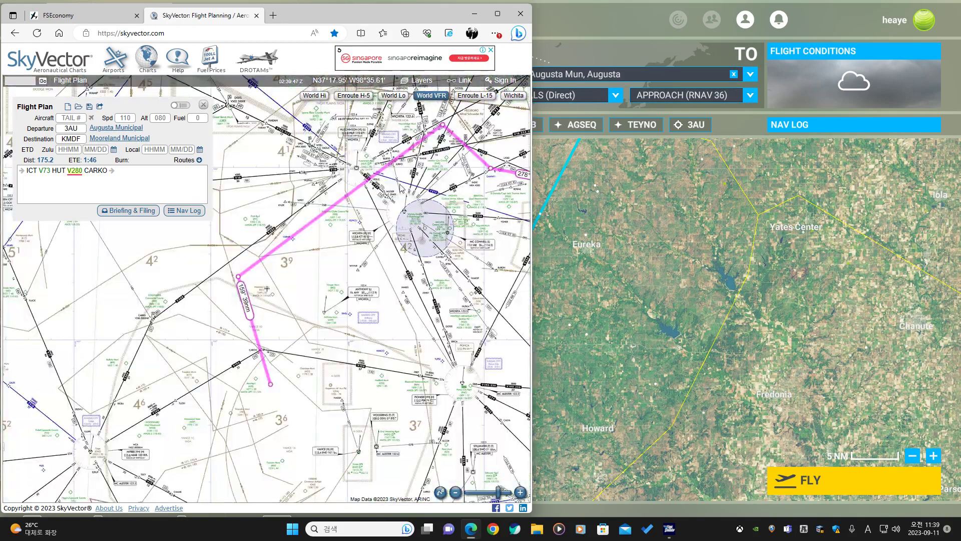
pyautogui.moveTo(406, 242); pyautogui.dragTo(351, 259)
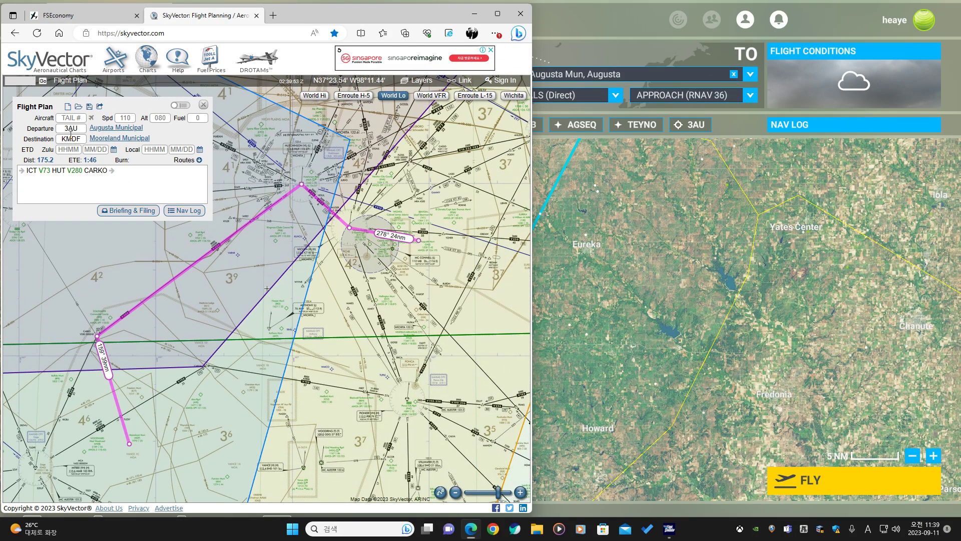
# Switch to the World Map and swap the flight plan's departure and destination airports.
pyautogui.click(680, 232)
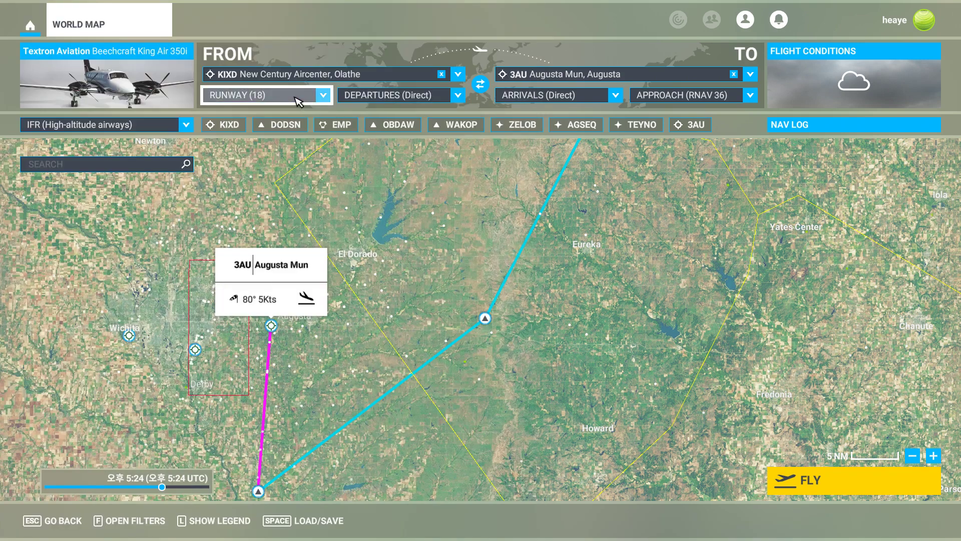
pyautogui.click(480, 84)
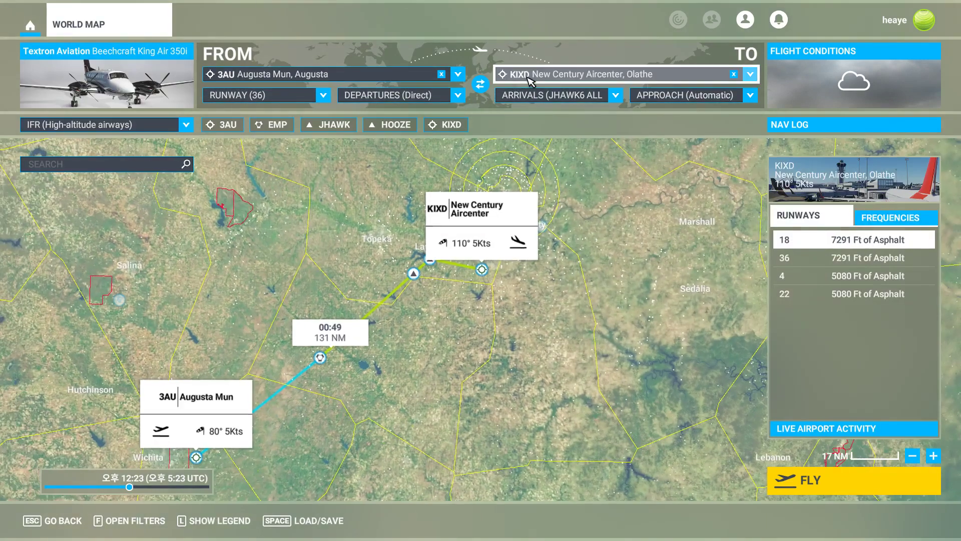
# Set the flight plan's destination to KMDF Mooreland Mun.
pyautogui.click(531, 75)
pyautogui.write('kmdf')
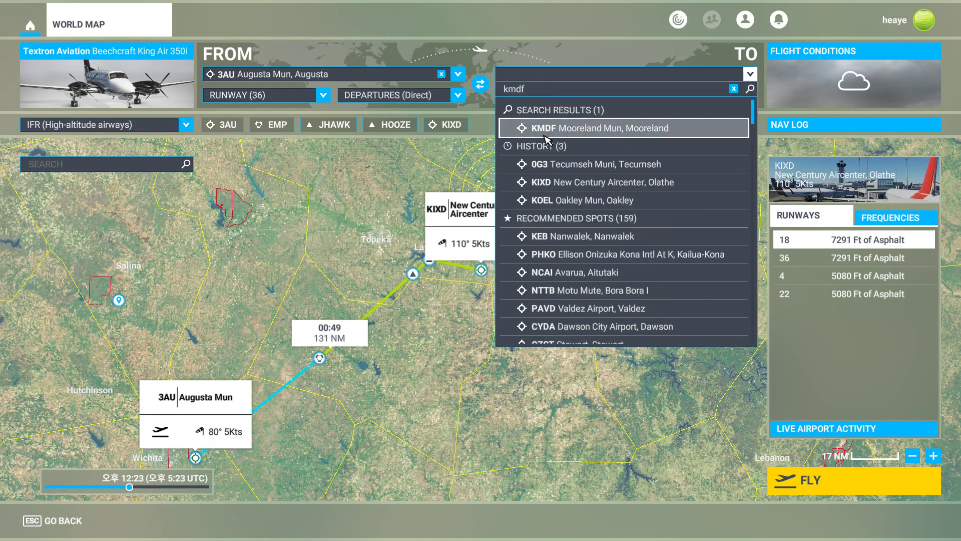
pyautogui.click(548, 131)
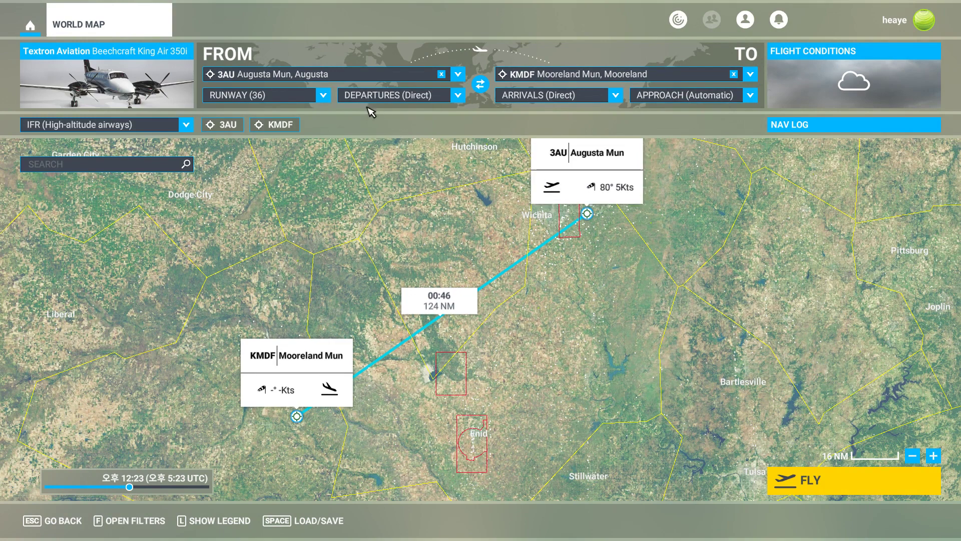
# Review the departure runway options and KMDF's runways, then set the arrival approach to RNAV 17.
pyautogui.click(328, 96)
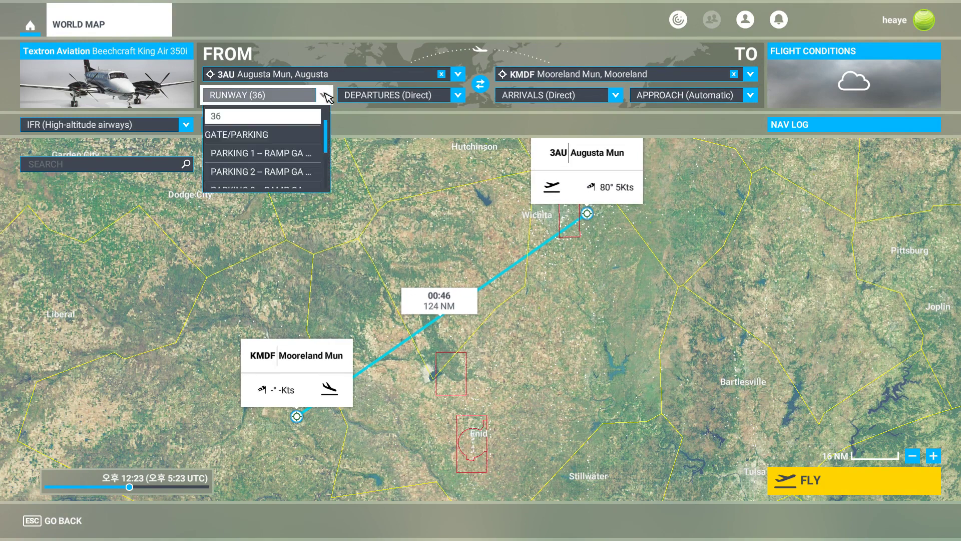
pyautogui.scroll(1, 321, 132)
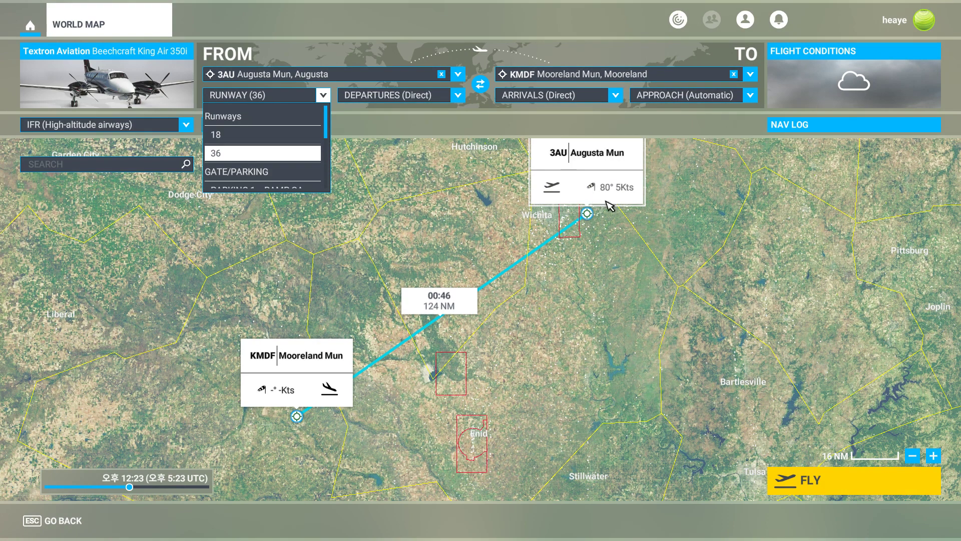
pyautogui.click(324, 95)
pyautogui.click(313, 389)
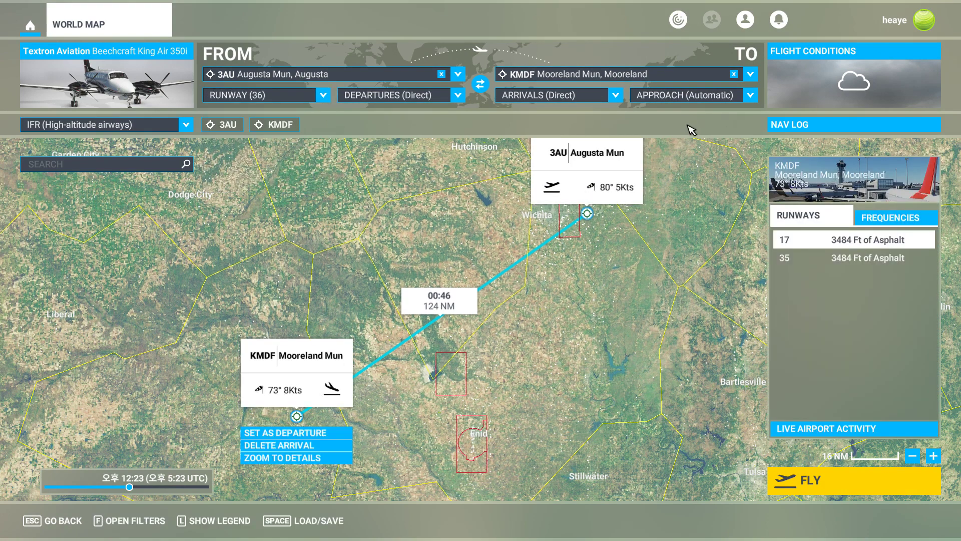
pyautogui.click(715, 101)
pyautogui.click(704, 138)
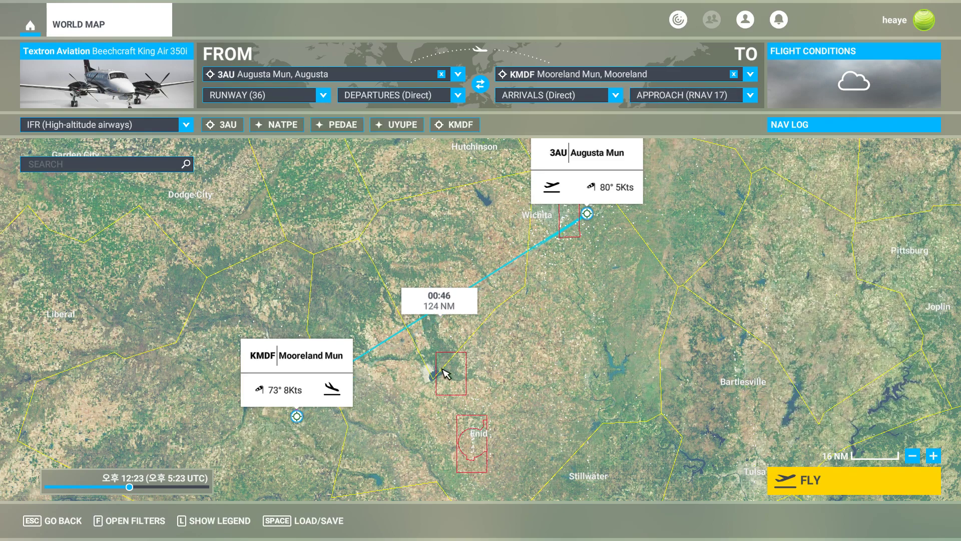
# Inspect the RNAV 17 arrival path into KMDF and the approach options on the map.
pyautogui.scroll(3, 383, 328)
pyautogui.scroll(4, 361, 315)
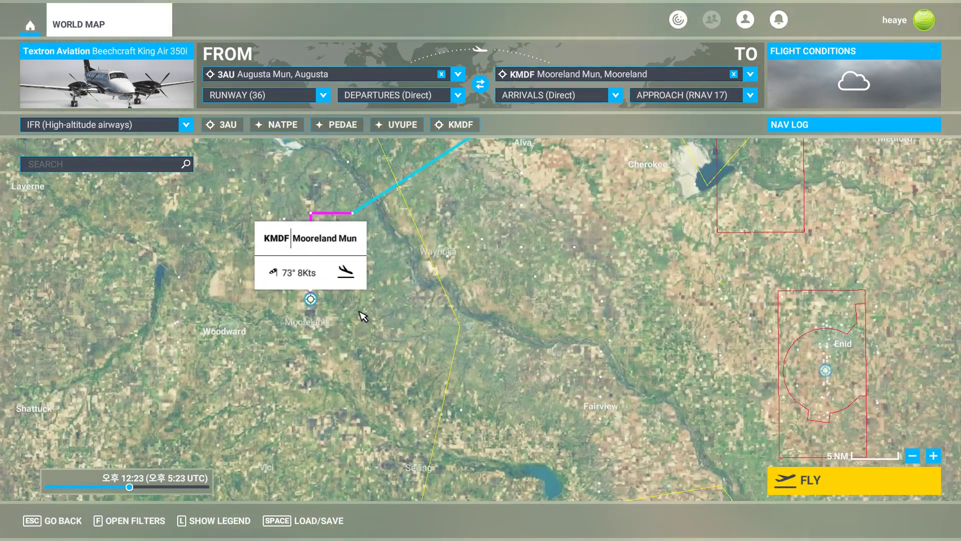
pyautogui.scroll(-4, 438, 296)
pyautogui.scroll(-6, 570, 279)
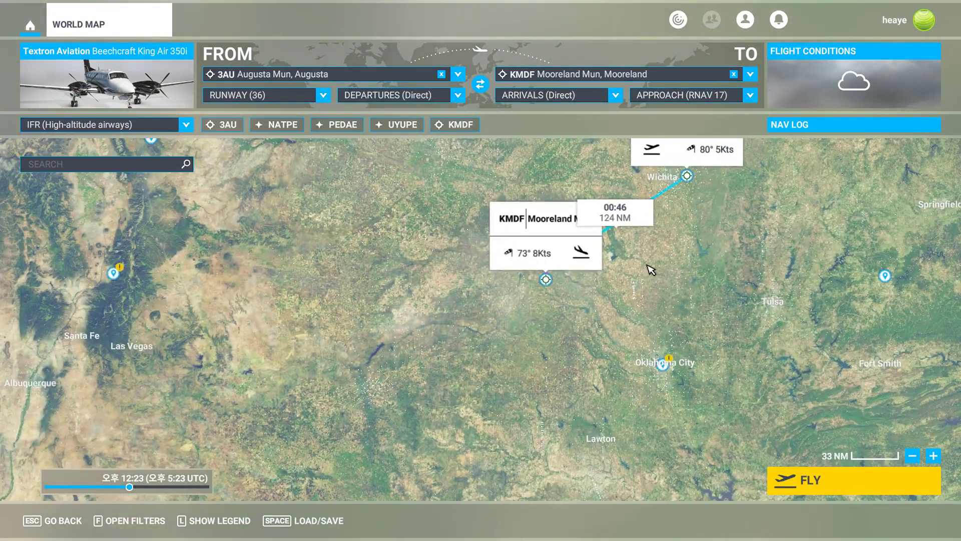
pyautogui.moveTo(522, 257); pyautogui.dragTo(657, 333)
pyautogui.scroll(1, 807, 328)
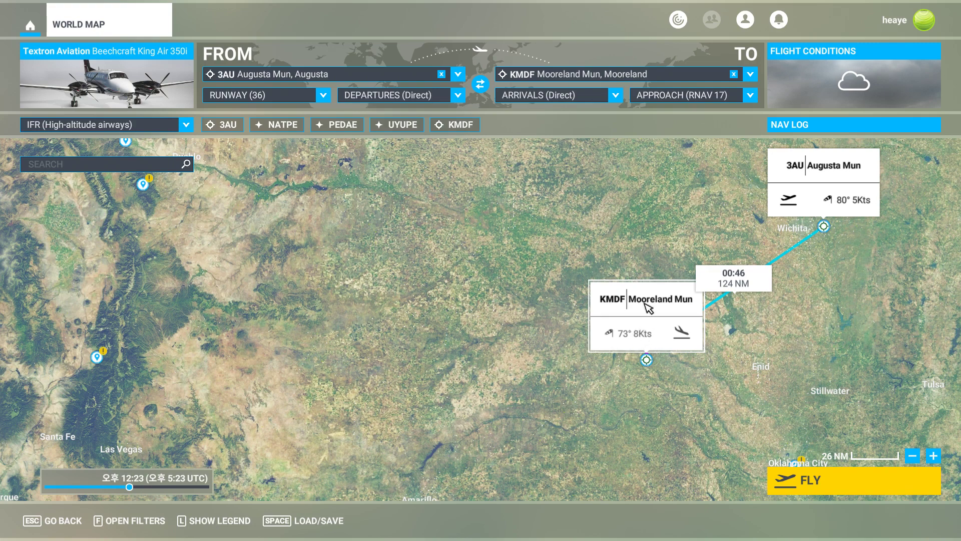
pyautogui.click(716, 98)
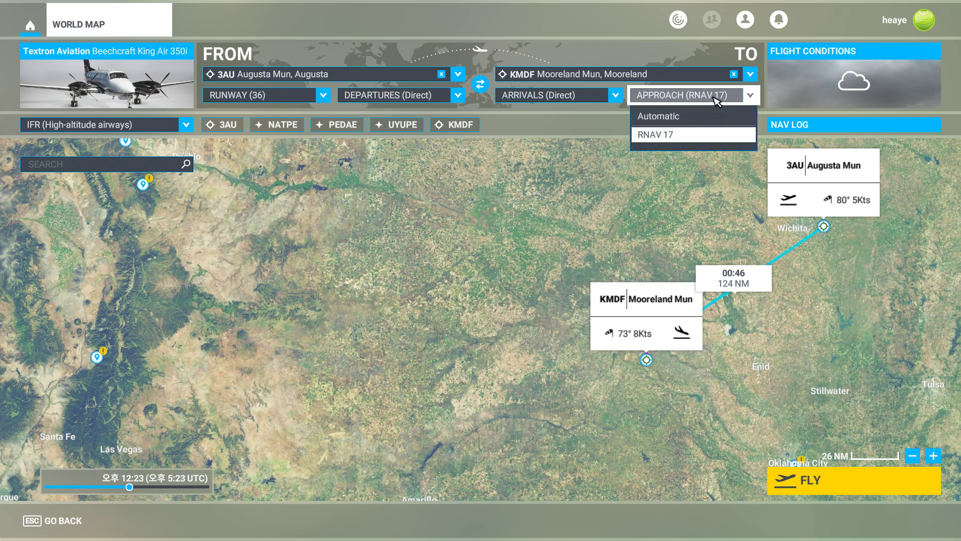
pyautogui.click(701, 134)
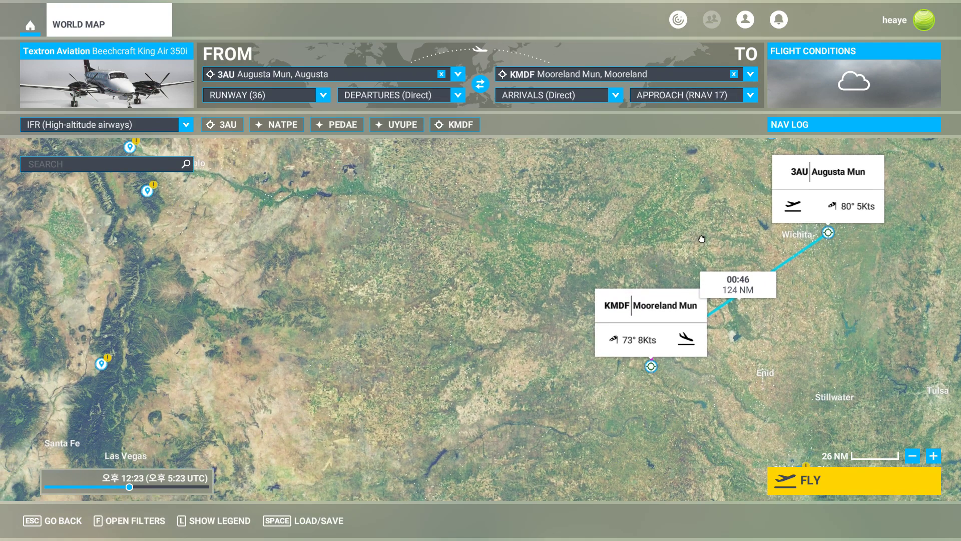
pyautogui.click(706, 244)
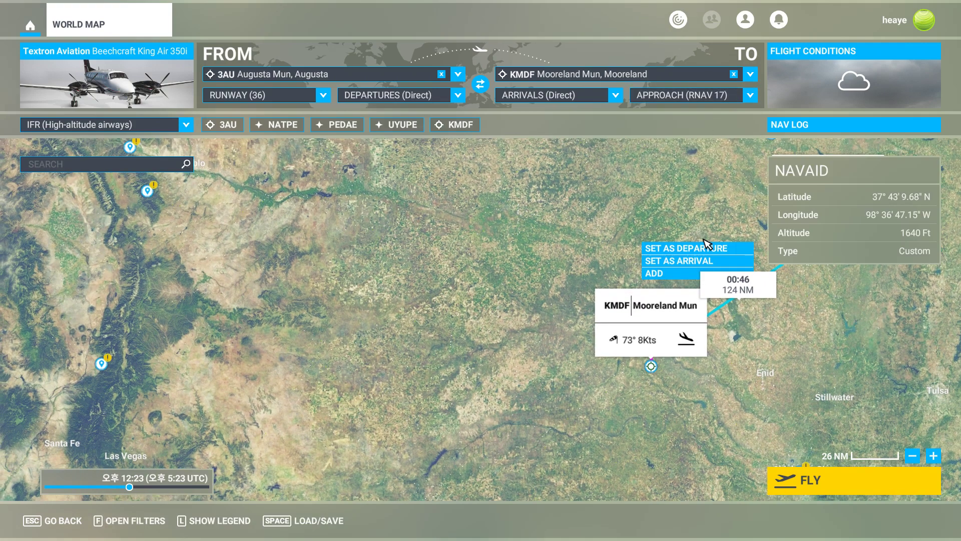
pyautogui.click(632, 243)
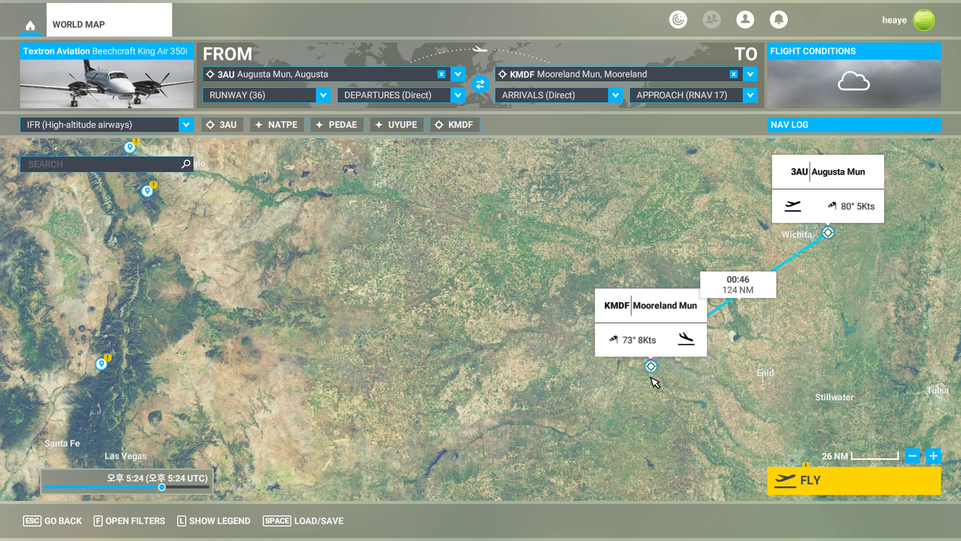
# Examine the route's final leg between Alva, Woodward and Mooreland on the map.
pyautogui.scroll(3, 659, 383)
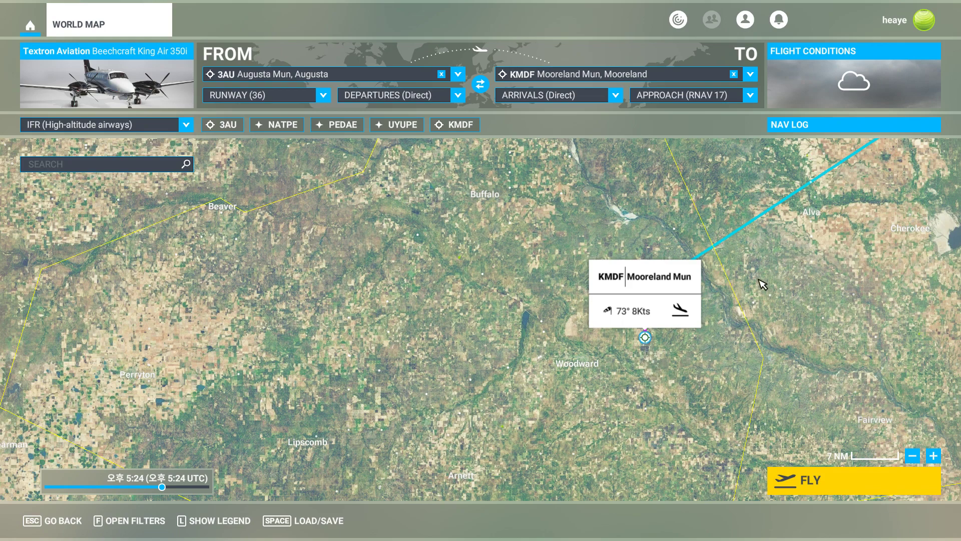
pyautogui.moveTo(759, 281)
pyautogui.mouseDown()
pyautogui.moveTo(590, 327)
pyautogui.moveTo(570, 343)
pyautogui.mouseUp()
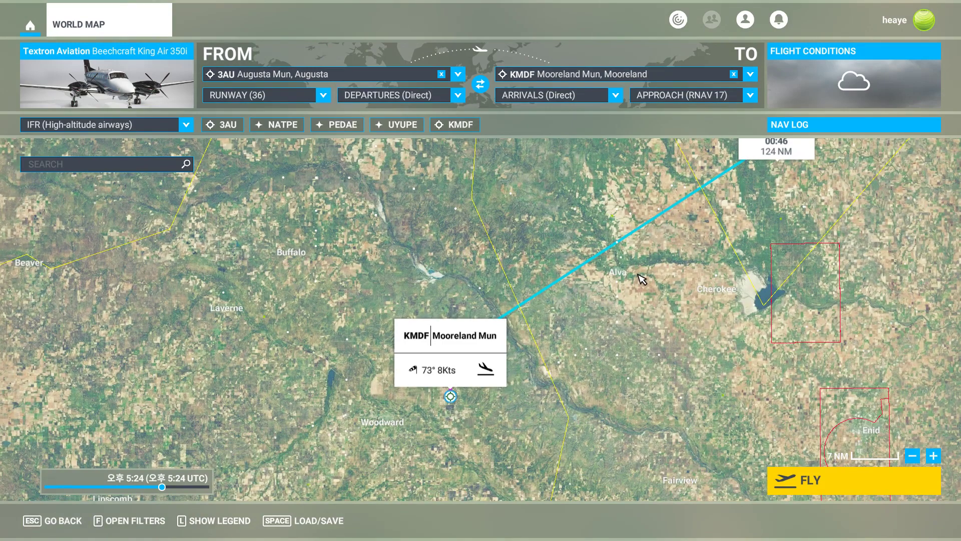
pyautogui.scroll(-1, 639, 281)
pyautogui.scroll(-1, 666, 260)
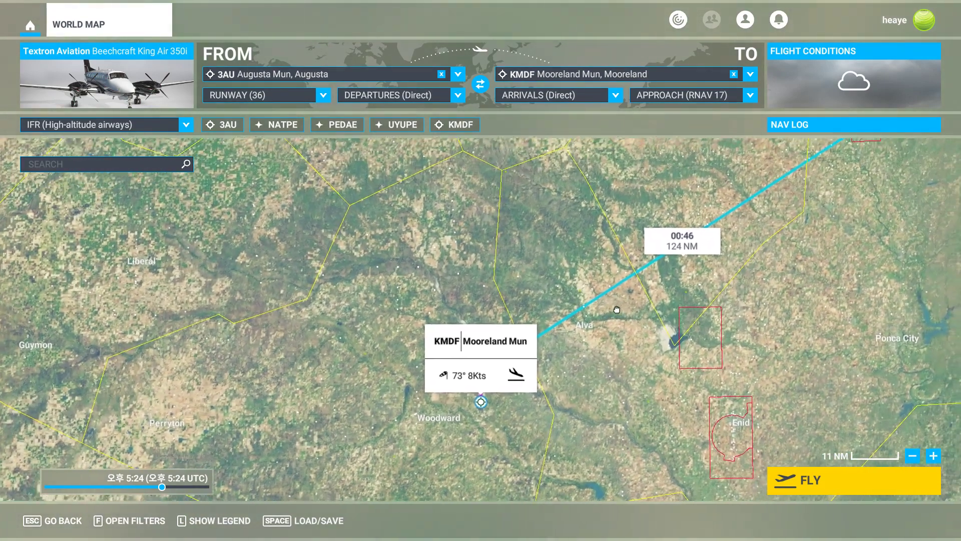
pyautogui.scroll(-1, 644, 308)
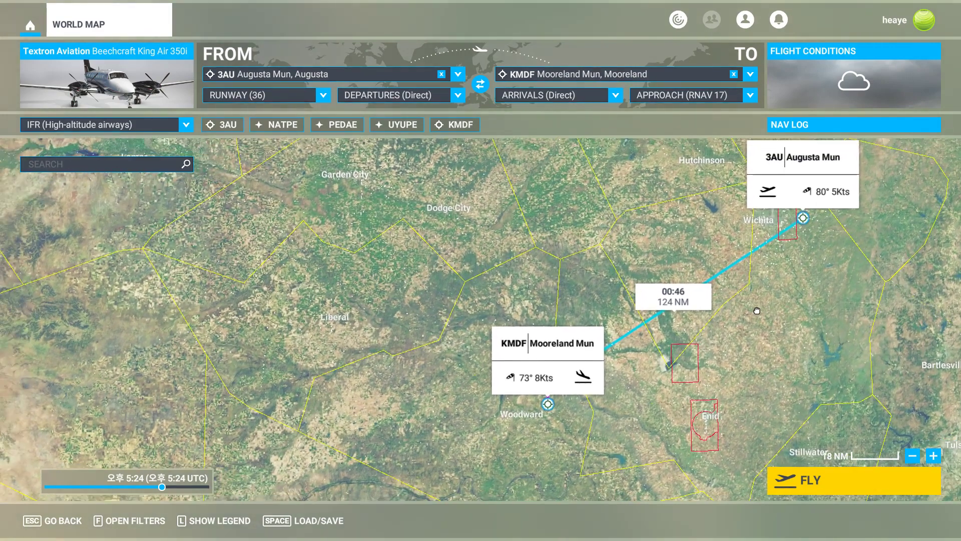
pyautogui.moveTo(757, 310); pyautogui.dragTo(791, 309)
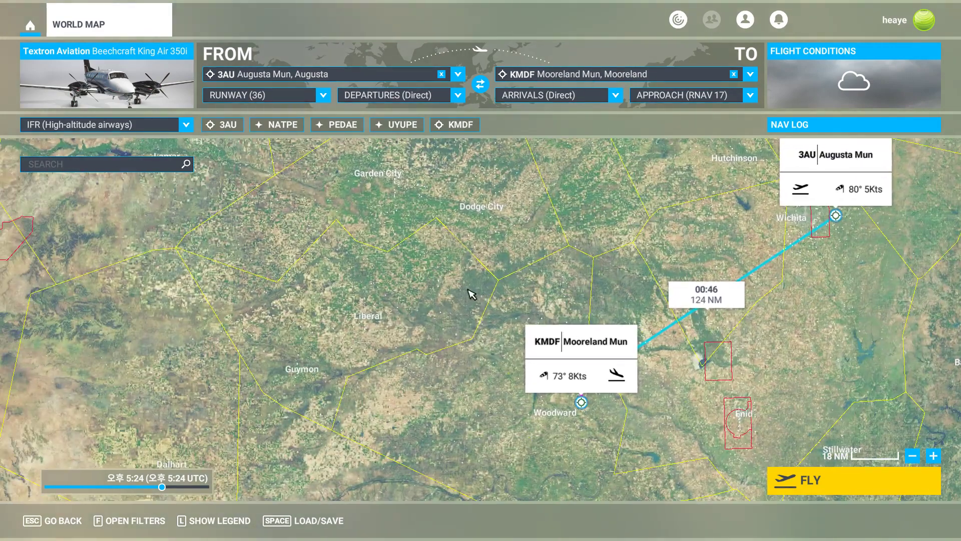
# Switch to SkyVector and open the KMDF RNAV (GPS) RWY 17 approach chart.
pyautogui.hotkey('alt', 'Tab')
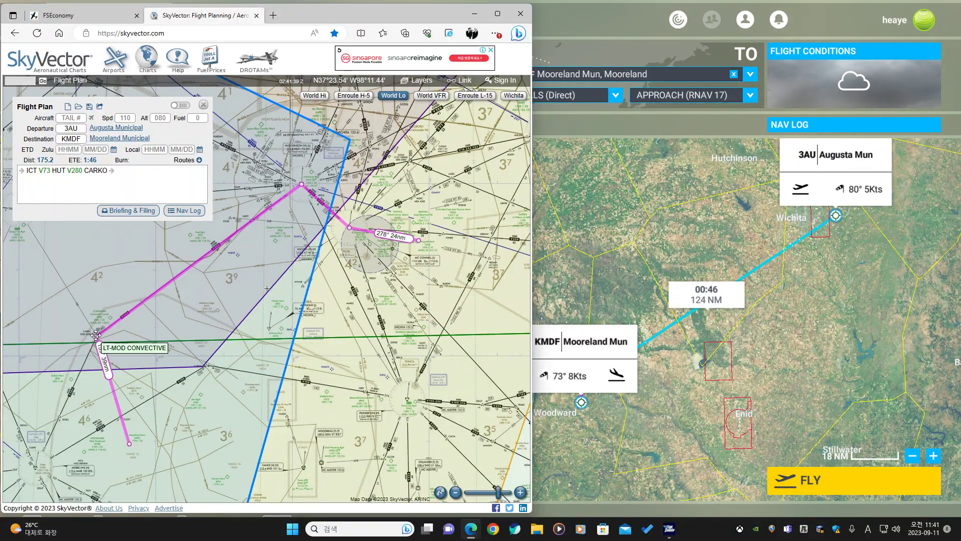
pyautogui.moveTo(208, 370); pyautogui.dragTo(208, 260)
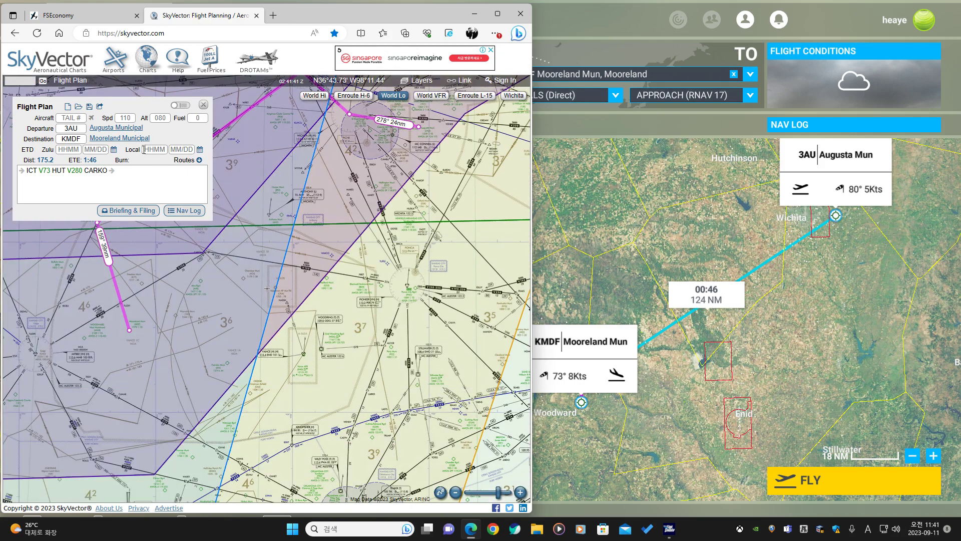
pyautogui.moveTo(143, 145)
pyautogui.click(176, 150)
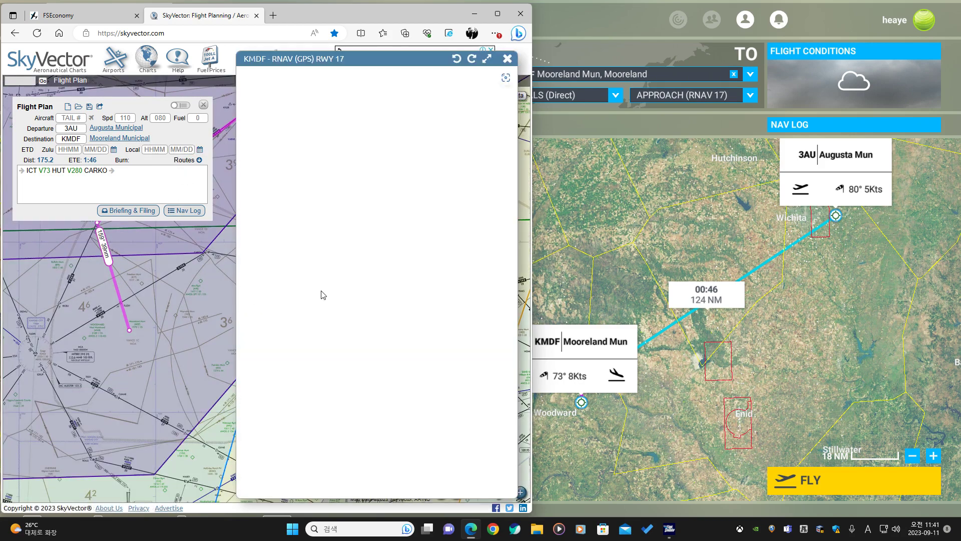
# Append WEKIM and PEDAE after CARKO in the SkyVector route.
pyautogui.moveTo(156, 302); pyautogui.dragTo(140, 322)
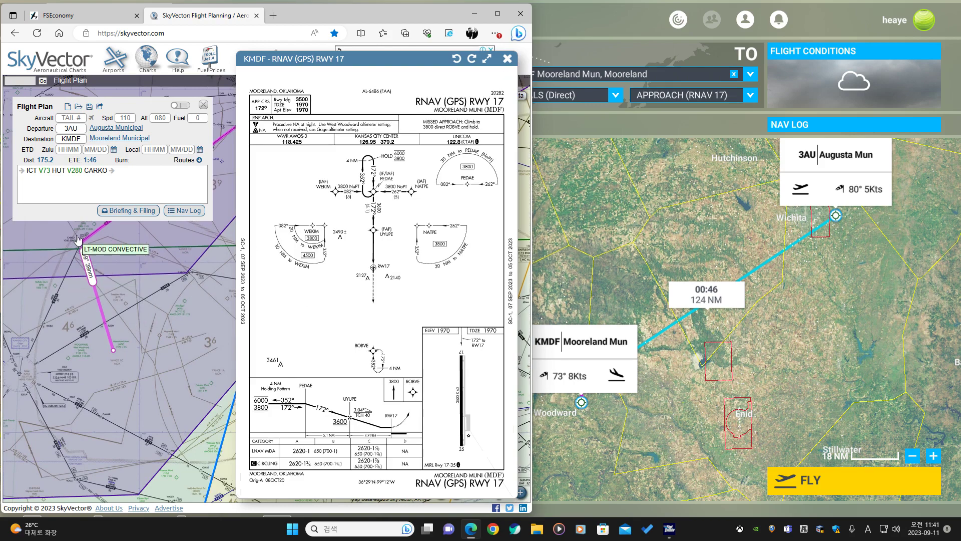
pyautogui.scroll(3, 349, 194)
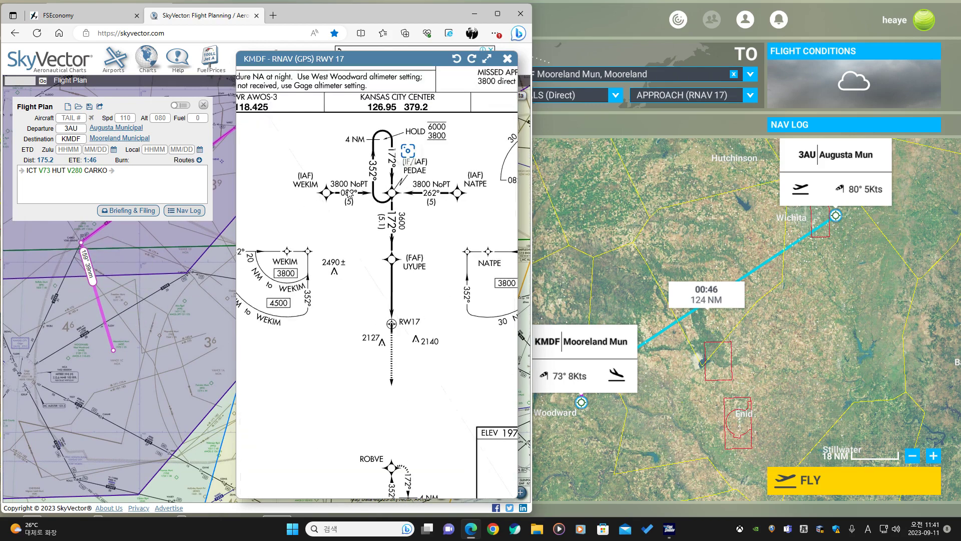
pyautogui.click(166, 178)
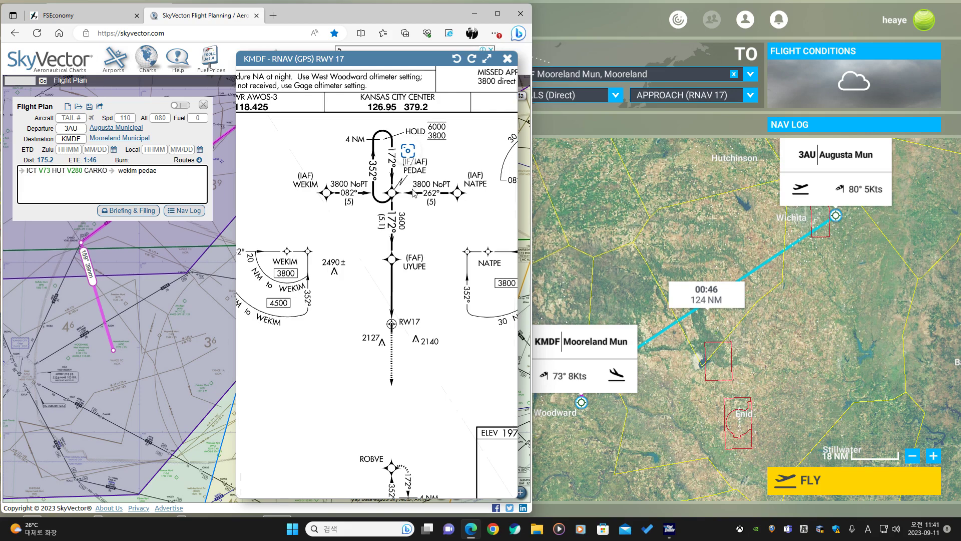
pyautogui.press('Return')
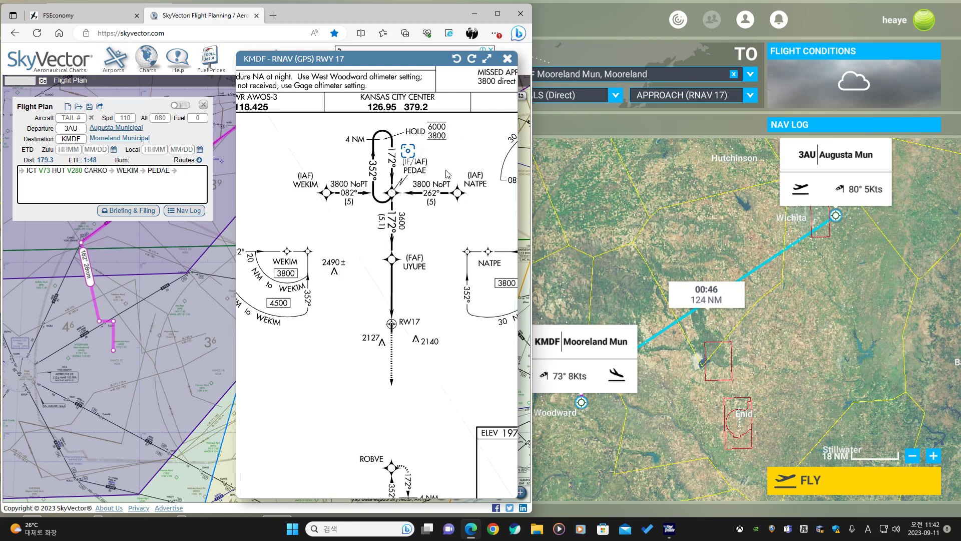
# Delete the WEKIM waypoint from the SkyVector route.
pyautogui.scroll(-3, 447, 174)
pyautogui.scroll(3, 450, 188)
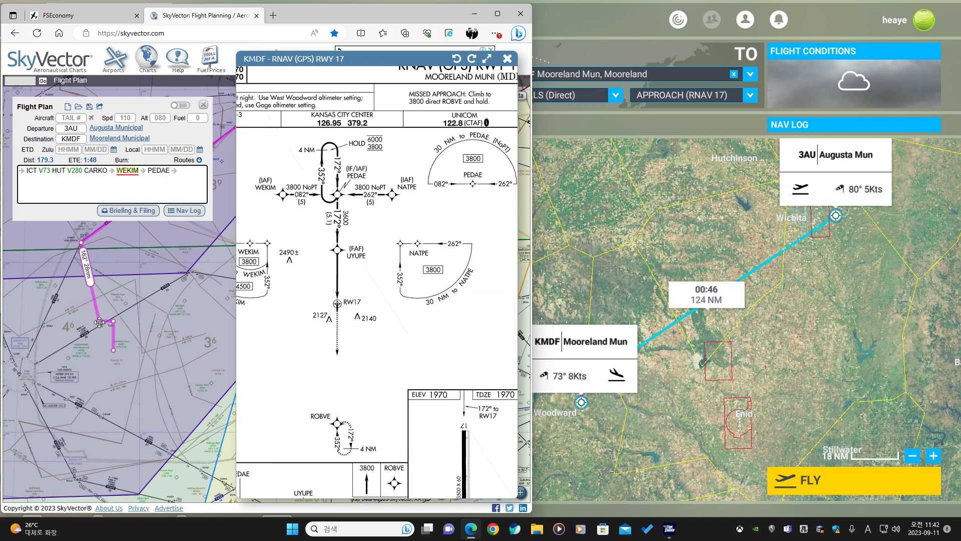
pyautogui.moveTo(99, 322); pyautogui.dragTo(110, 311)
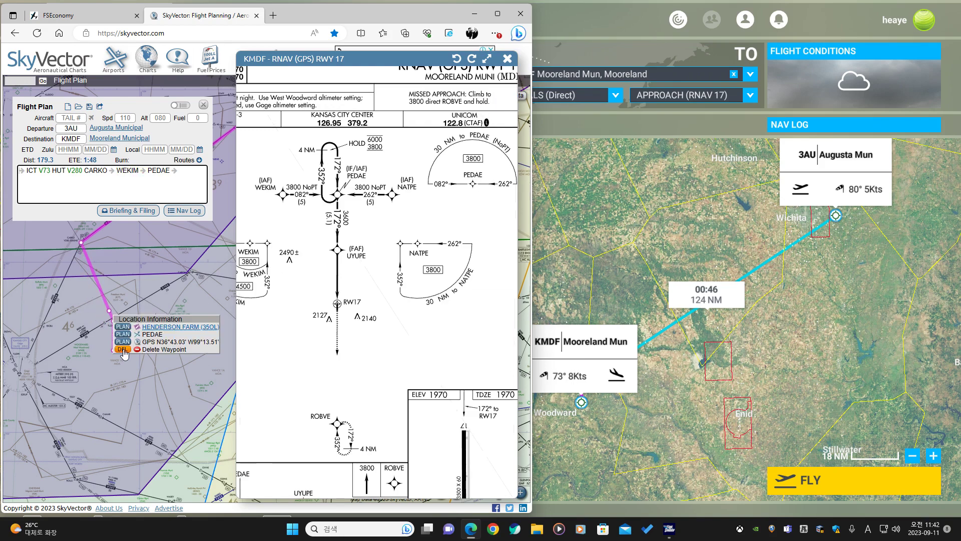
pyautogui.click(123, 350)
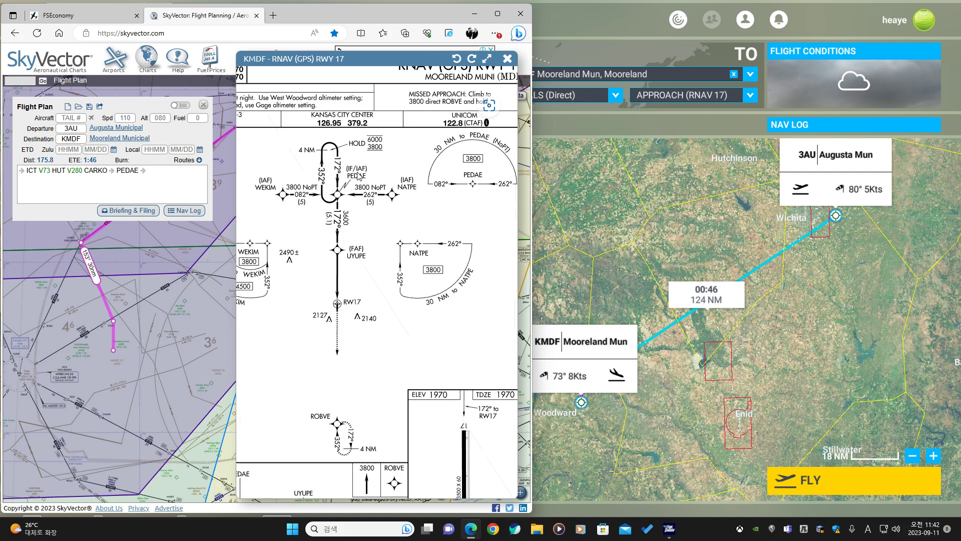
# Compare the approach plate and the SkyVector route ending at PEDAE with the World Map path into KMDF.
pyautogui.scroll(2, 358, 175)
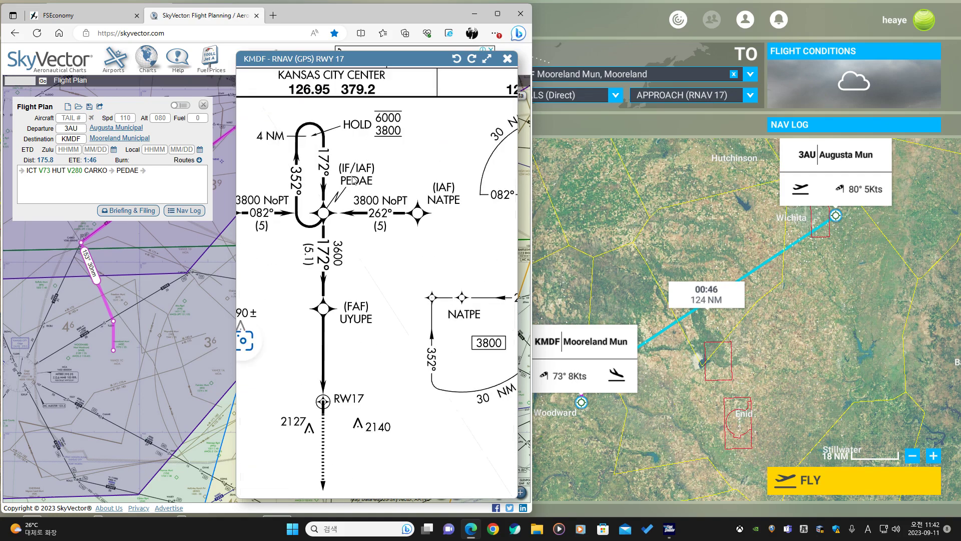
pyautogui.scroll(-3, 354, 181)
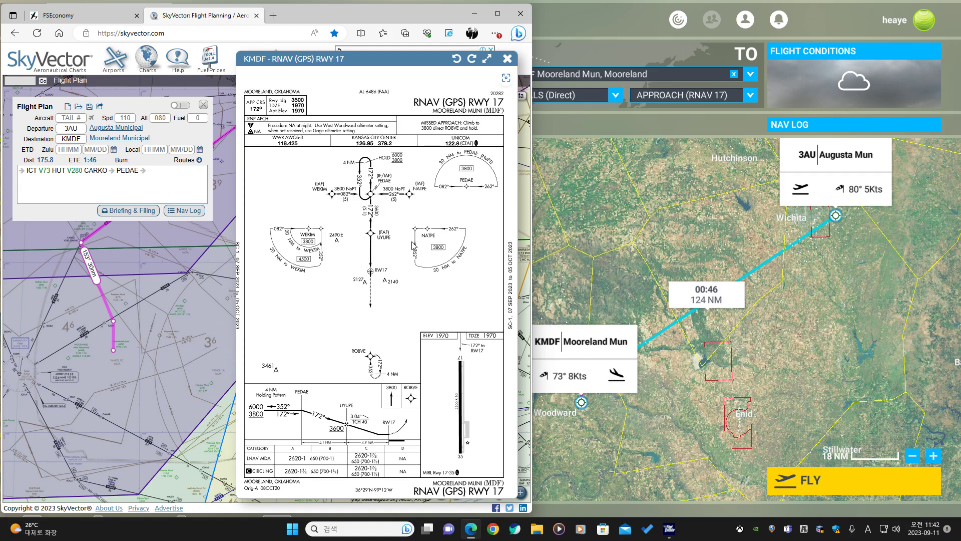
pyautogui.moveTo(159, 301); pyautogui.dragTo(144, 327)
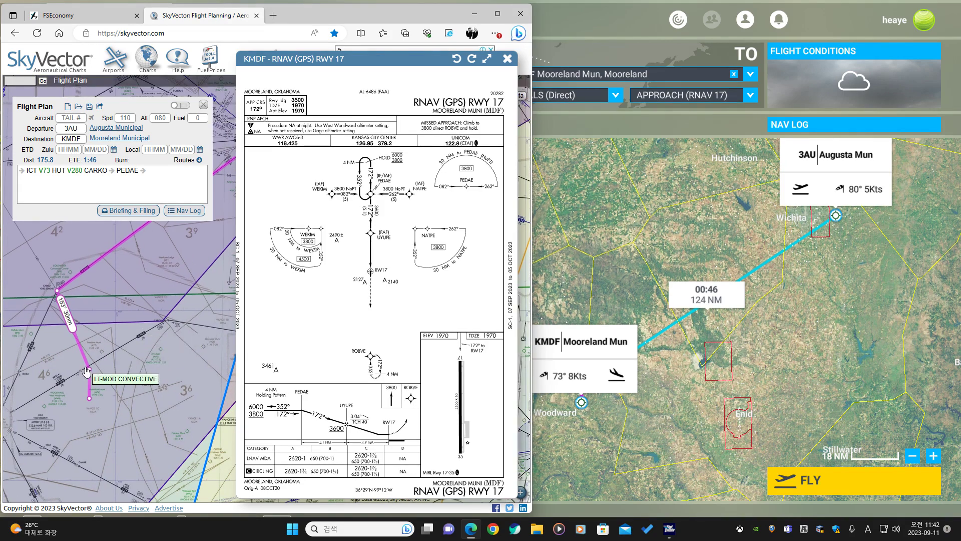
pyautogui.click(609, 288)
pyautogui.scroll(5, 606, 408)
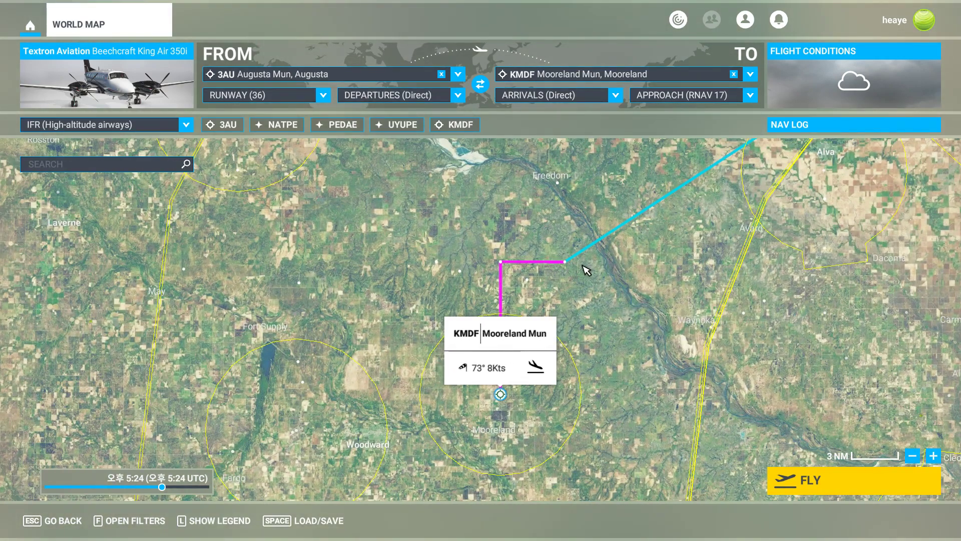
pyautogui.scroll(2, 651, 294)
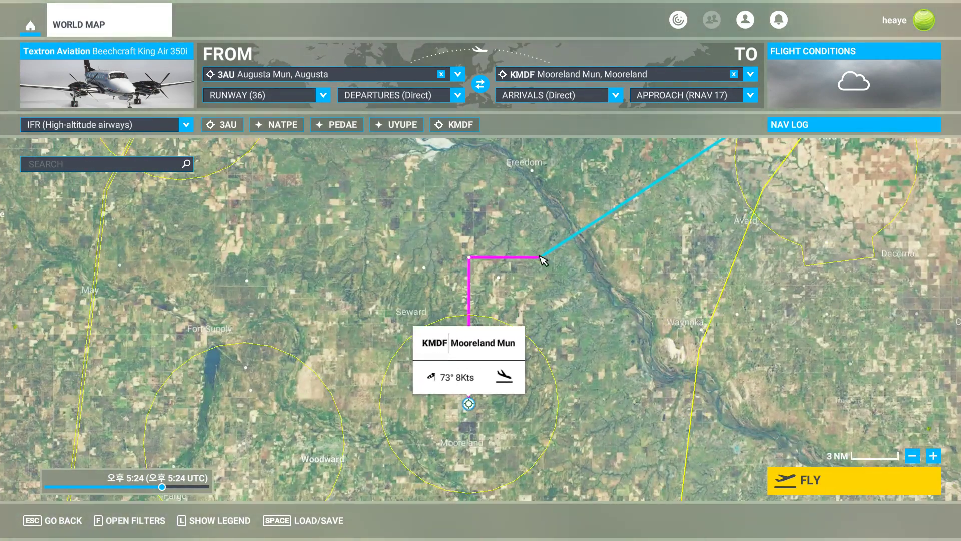
pyautogui.moveTo(498, 262); pyautogui.dragTo(603, 246)
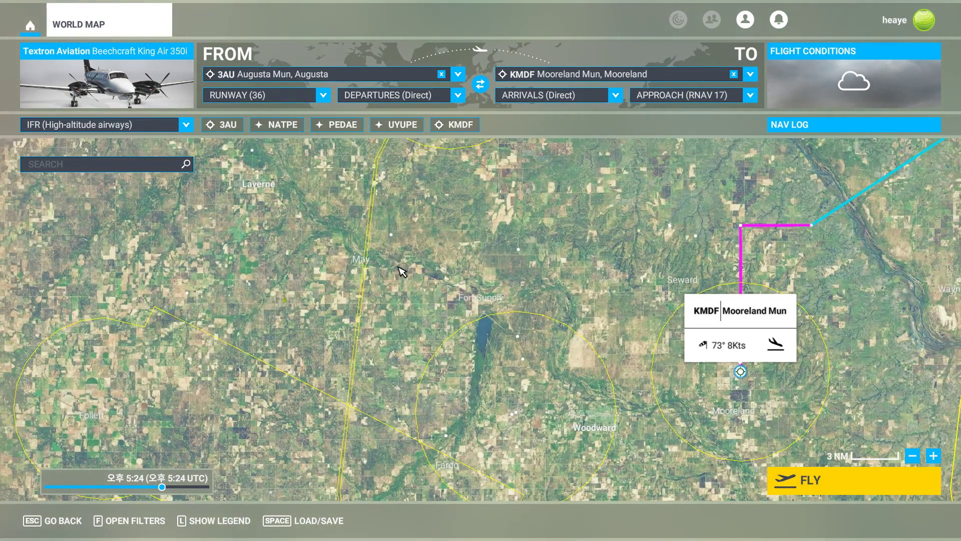
pyautogui.hotkey('alt', 'Tab')
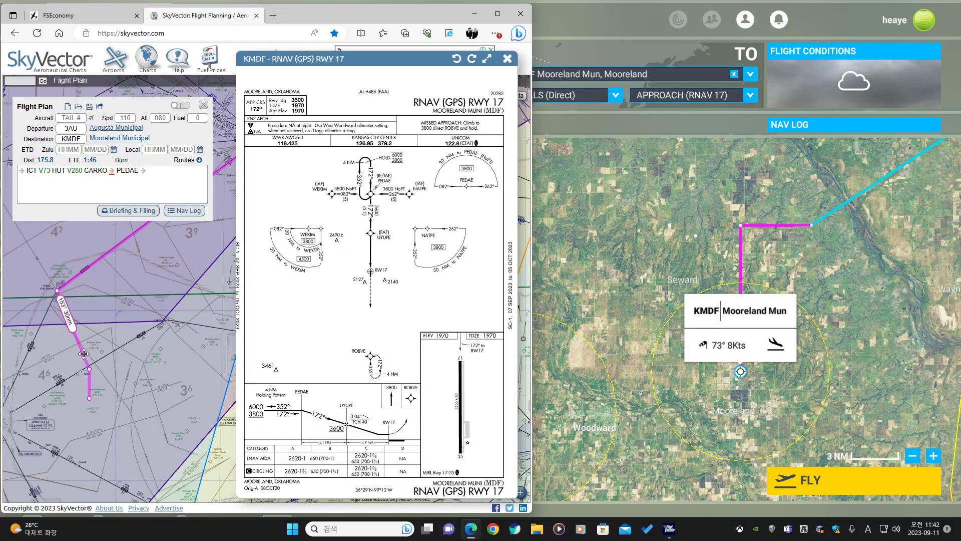
pyautogui.moveTo(83, 353); pyautogui.dragTo(107, 369)
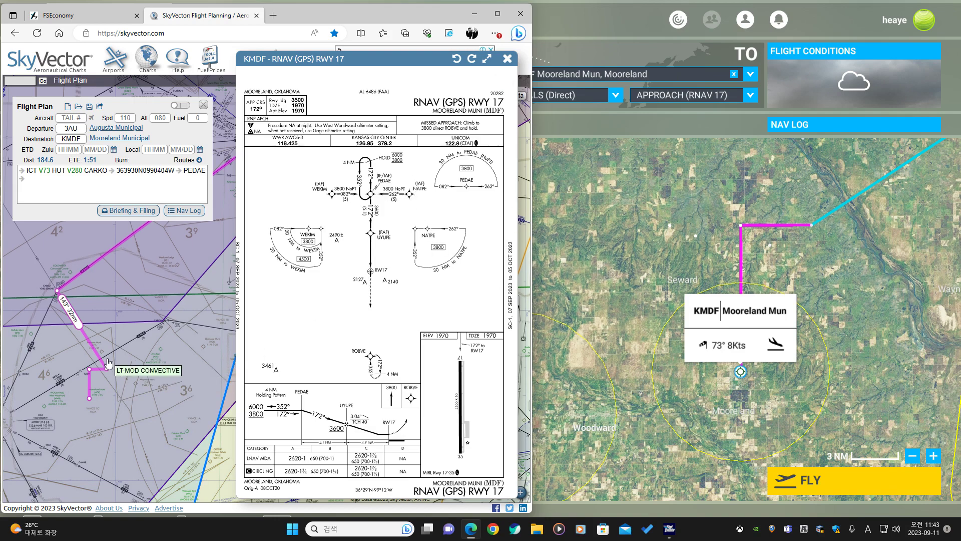
pyautogui.moveTo(107, 369); pyautogui.dragTo(85, 355)
pyautogui.rightClick(84, 355)
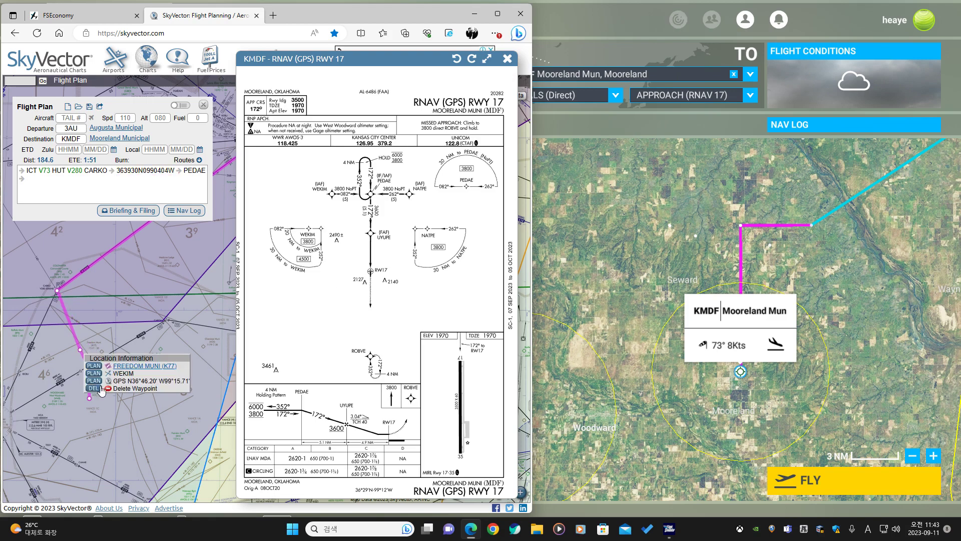
pyautogui.click(95, 389)
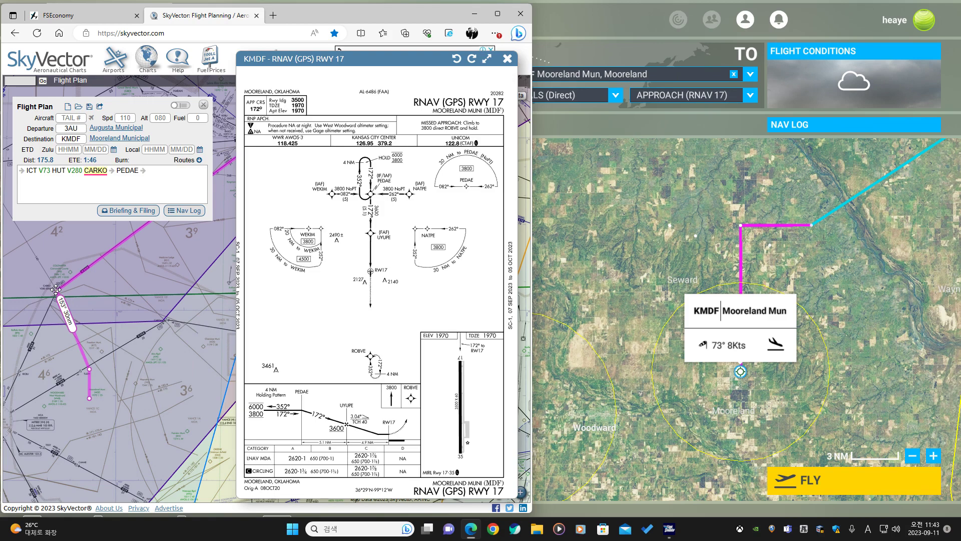
# Search for CARKO on the World Map and add it to the flight plan.
pyautogui.click(630, 257)
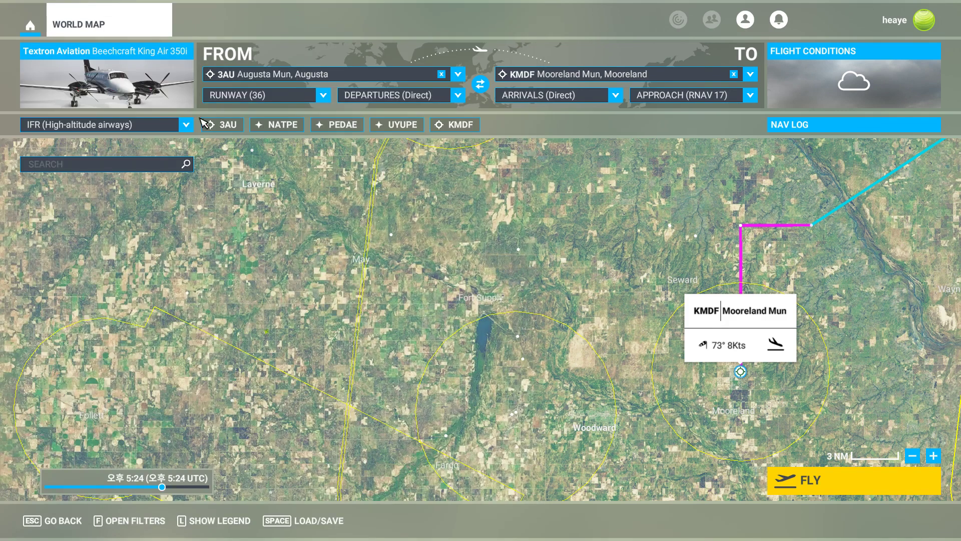
pyautogui.write('carko')
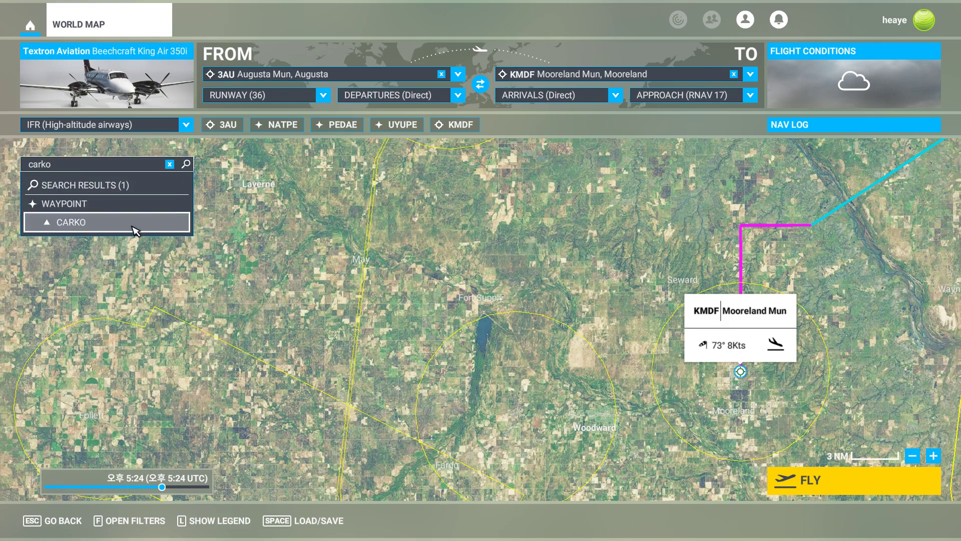
pyautogui.click(134, 231)
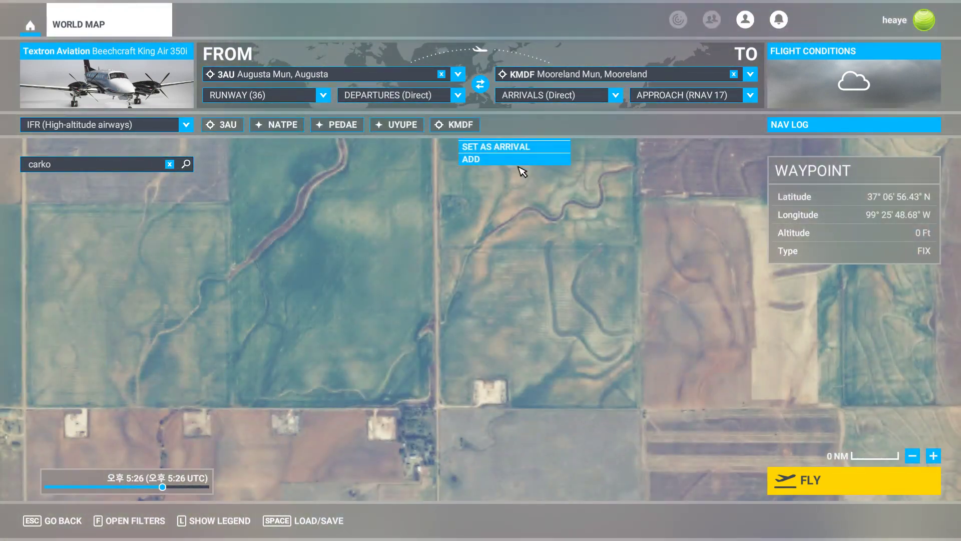
pyautogui.click(521, 164)
pyautogui.click(171, 166)
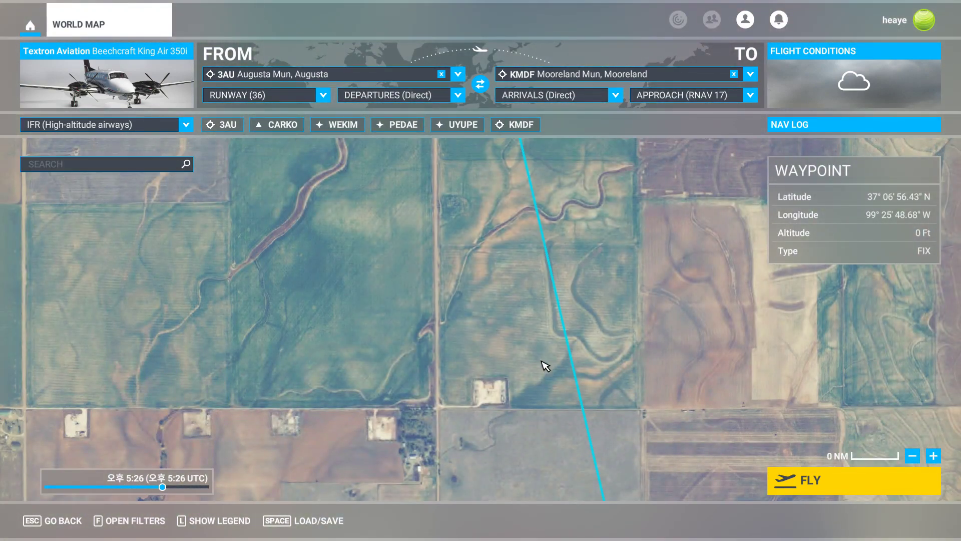
# Zoom out on the World Map to review the whole route from 3AU to KMDF.
pyautogui.scroll(-5, 543, 365)
pyautogui.scroll(-4, 560, 240)
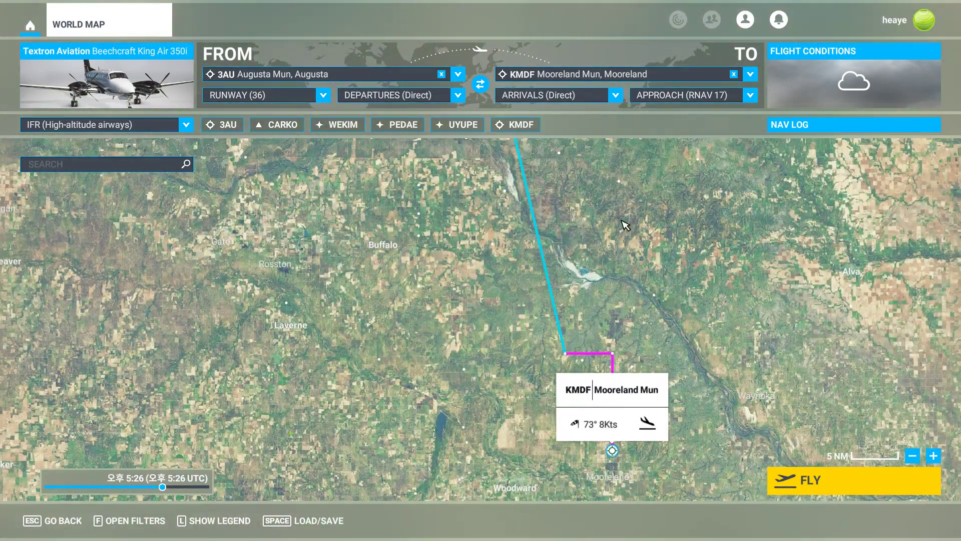
pyautogui.scroll(-2, 560, 361)
pyautogui.scroll(-1, 656, 346)
pyautogui.scroll(-3, 697, 354)
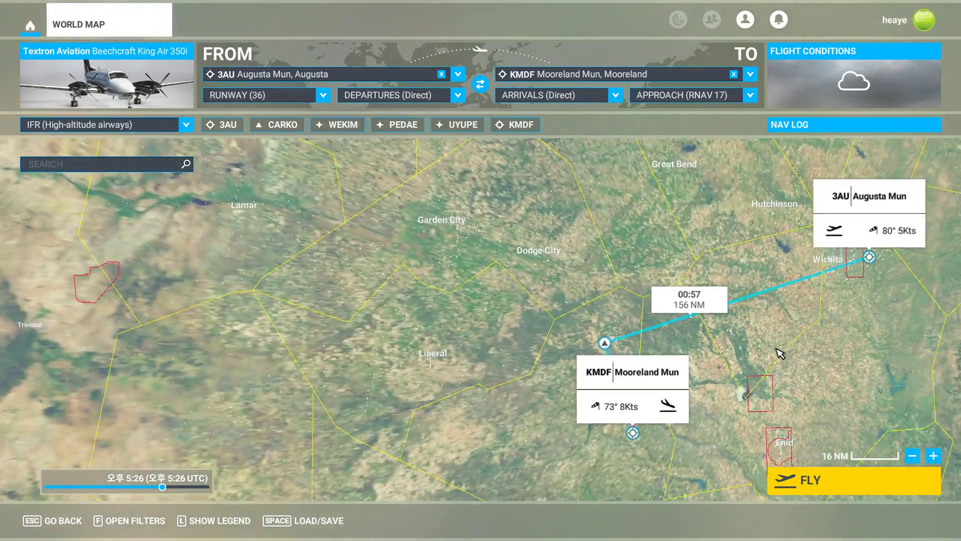
pyautogui.hotkey('alt', 'Tab')
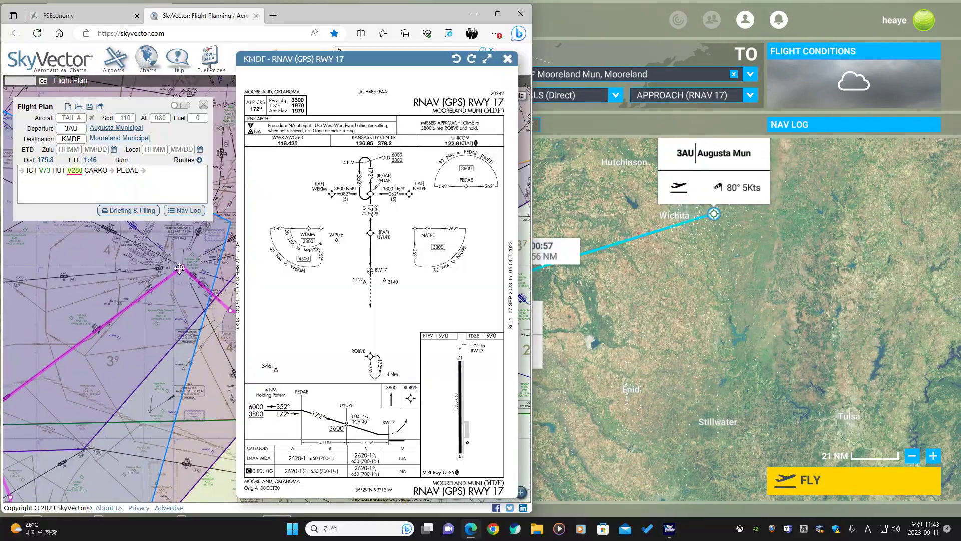
# Close the KMDF approach chart in SkyVector and compare the chart route with the World Map route.
pyautogui.moveTo(162, 358); pyautogui.dragTo(86, 362)
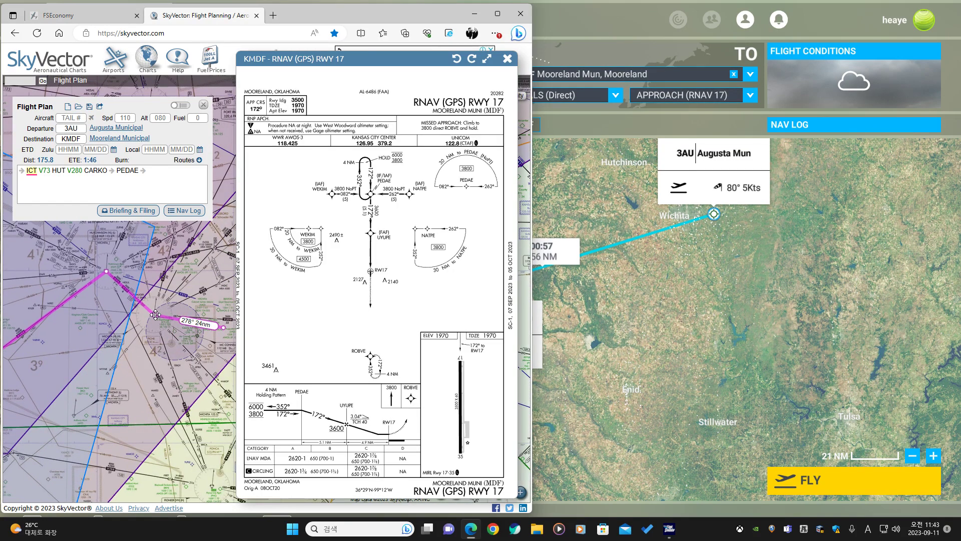
pyautogui.moveTo(255, 350); pyautogui.dragTo(195, 352)
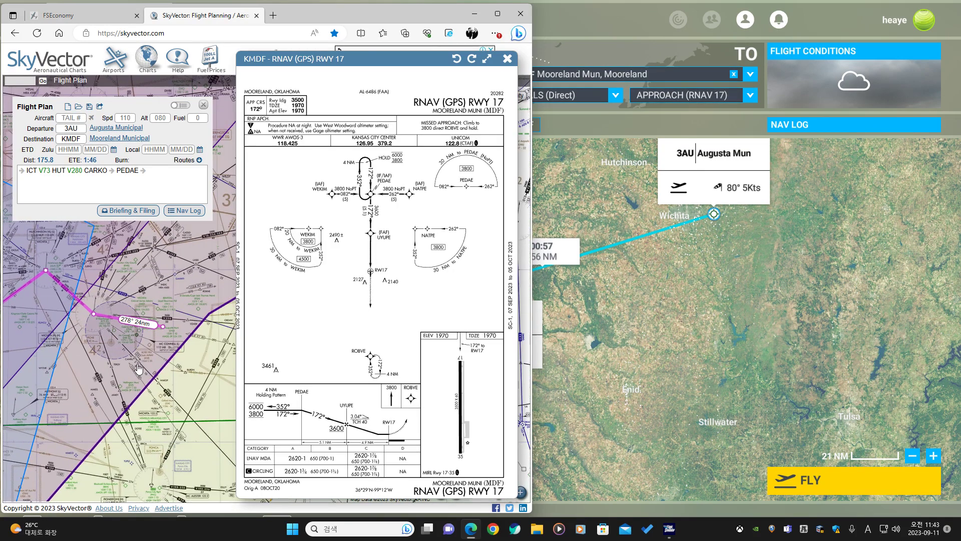
pyautogui.click(507, 58)
pyautogui.moveTo(162, 314); pyautogui.dragTo(282, 299)
pyautogui.click(713, 288)
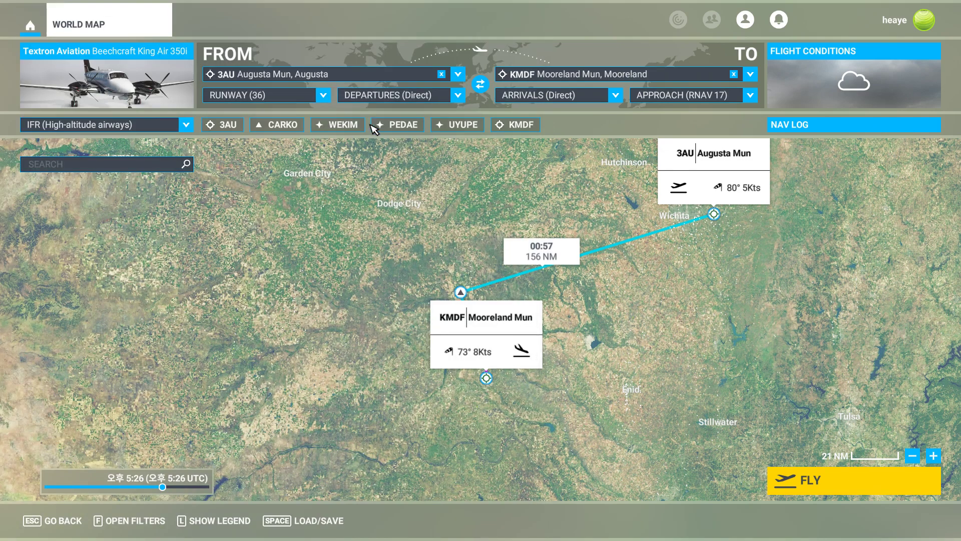
pyautogui.hotkey('alt', 'Tab')
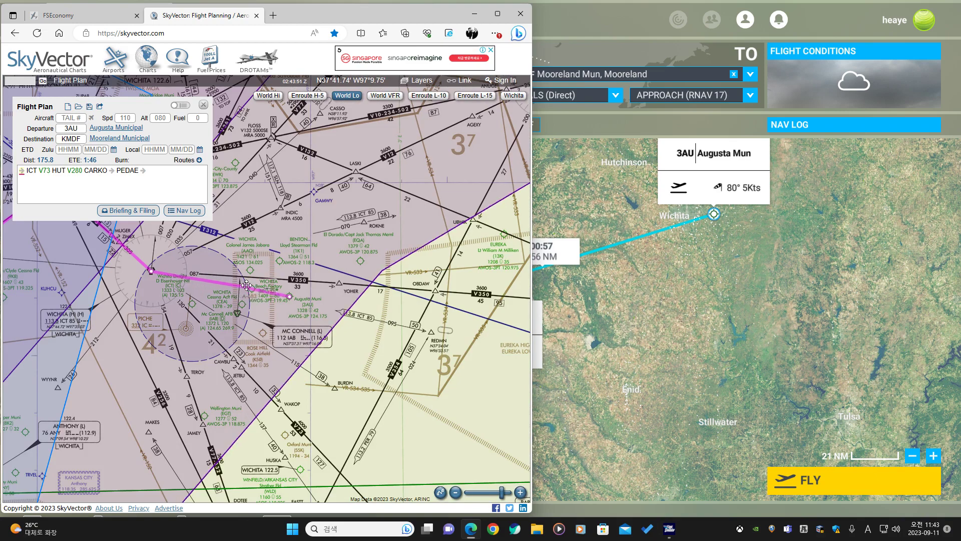
# Insert the INDIC waypoint at the start of the SkyVector route before ICT.
pyautogui.moveTo(246, 284); pyautogui.dragTo(339, 286)
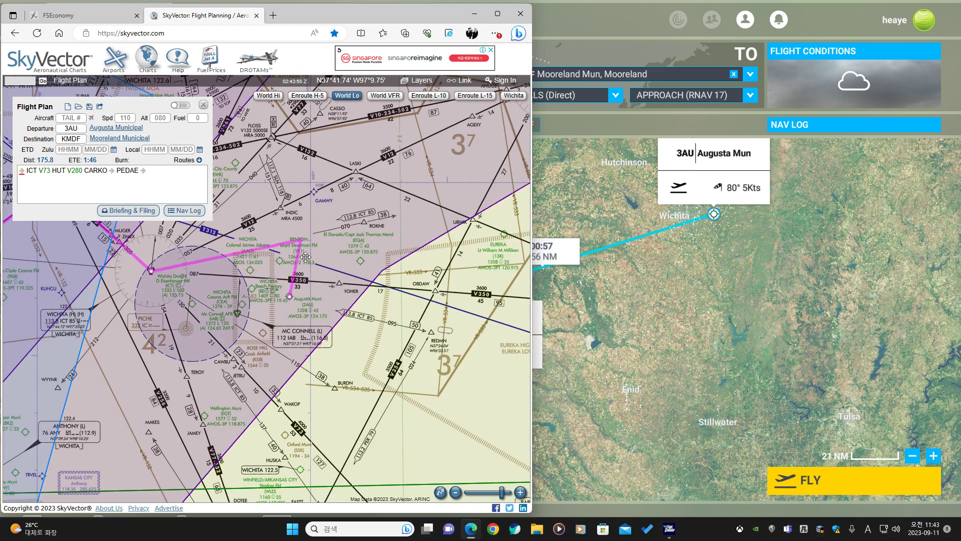
pyautogui.moveTo(339, 286); pyautogui.dragTo(283, 210)
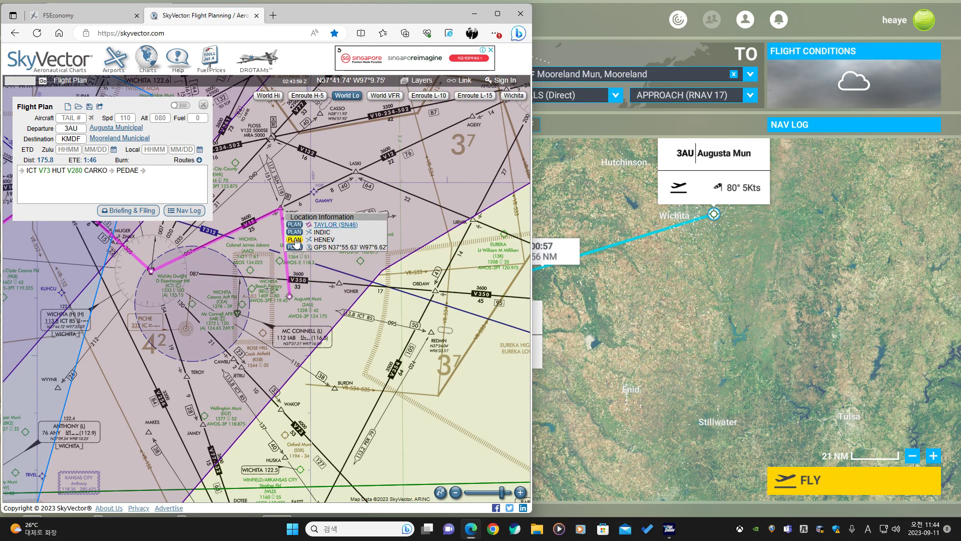
pyautogui.click(294, 234)
# Browse the SkyVector charts along the route from Wichita to Mooreland.
pyautogui.scroll(2, 249, 301)
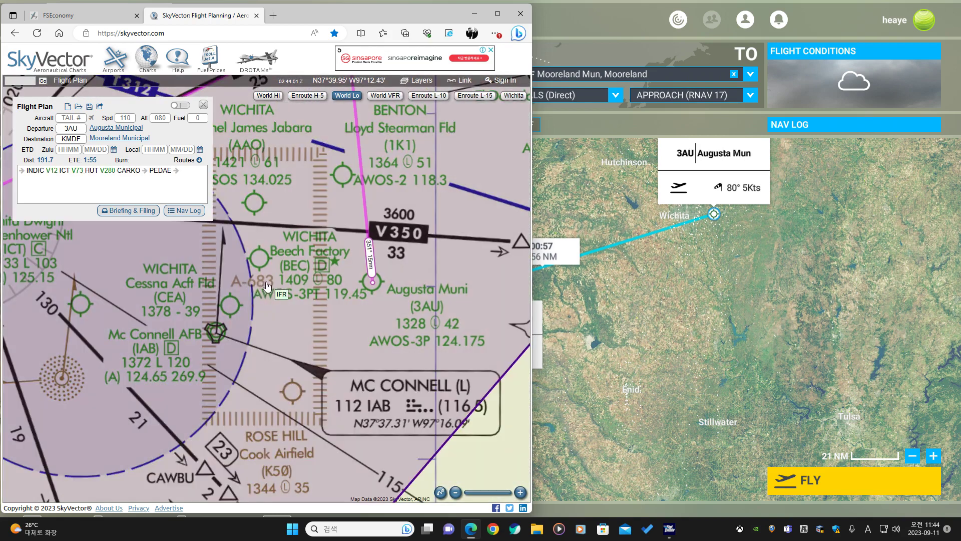
pyautogui.moveTo(221, 294); pyautogui.dragTo(328, 313)
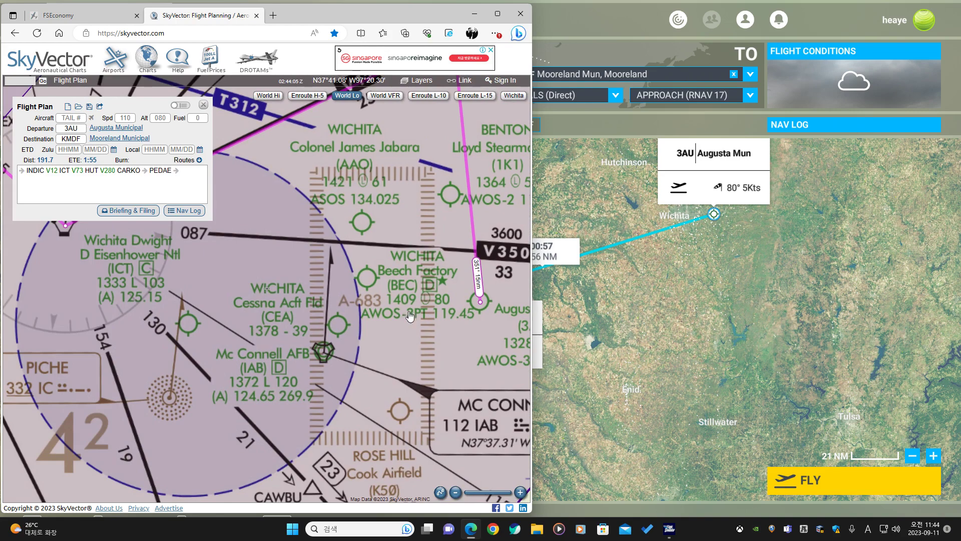
pyautogui.moveTo(376, 391); pyautogui.dragTo(365, 298)
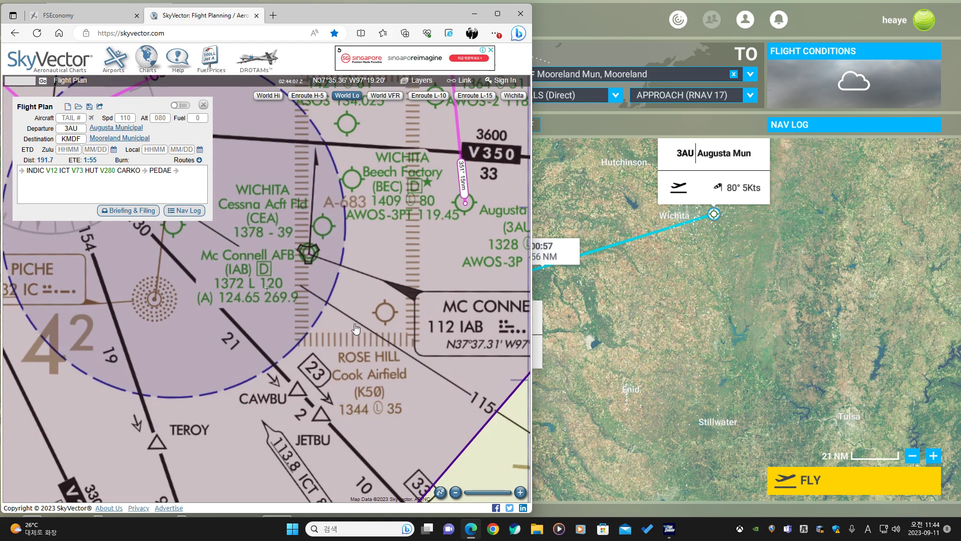
pyautogui.scroll(-1, 368, 351)
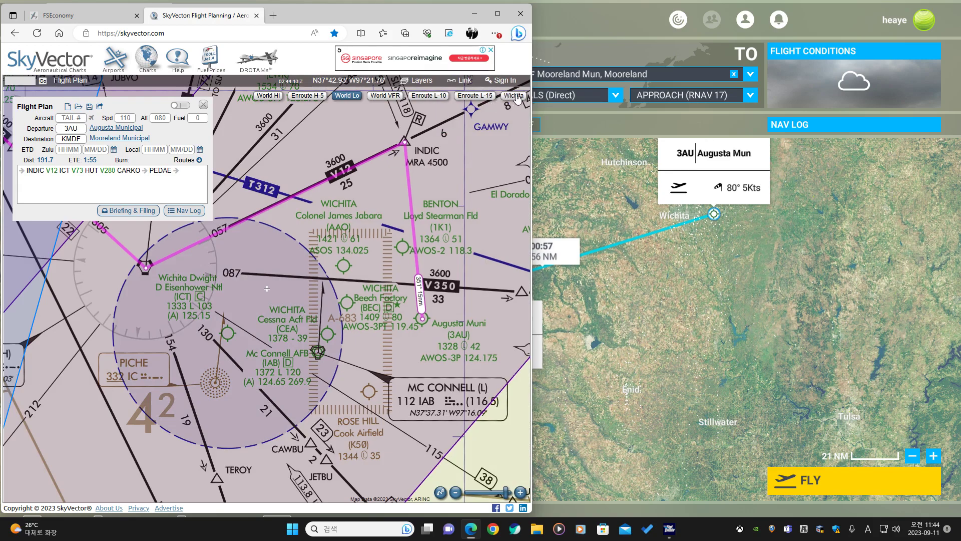
pyautogui.click(517, 98)
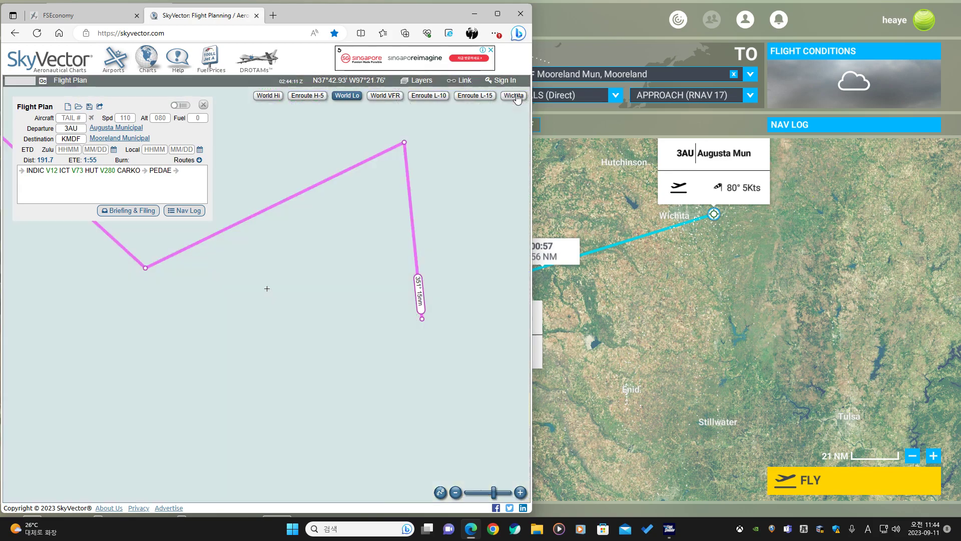
pyautogui.moveTo(50, 370); pyautogui.dragTo(373, 221)
pyautogui.scroll(-2, 221, 366)
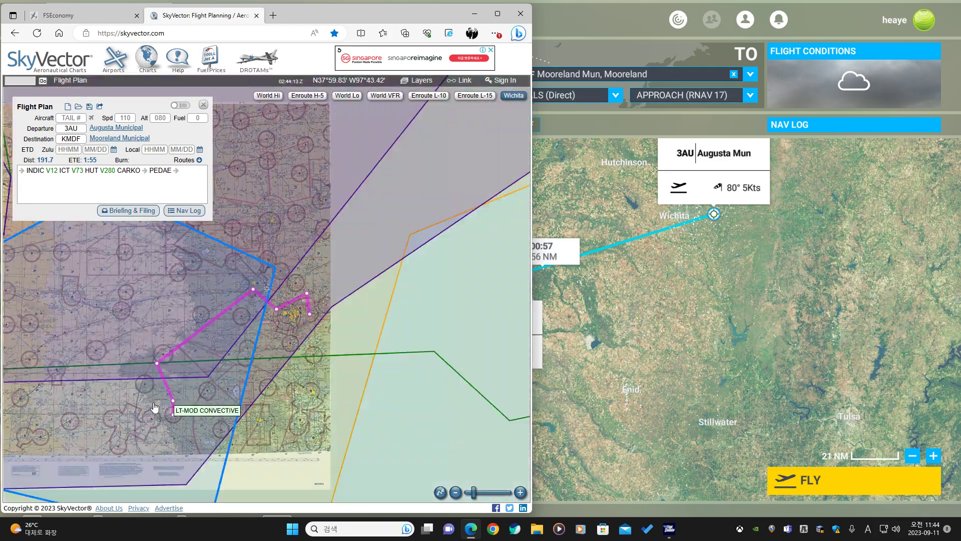
pyautogui.moveTo(78, 409); pyautogui.dragTo(475, 280)
pyautogui.scroll(3, 212, 291)
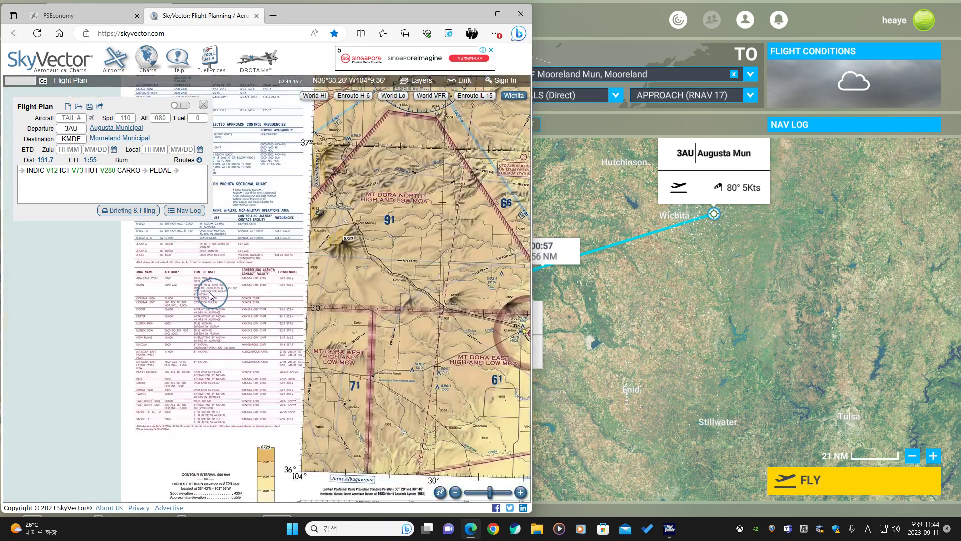
pyautogui.moveTo(148, 263); pyautogui.dragTo(176, 335)
pyautogui.scroll(2, 172, 309)
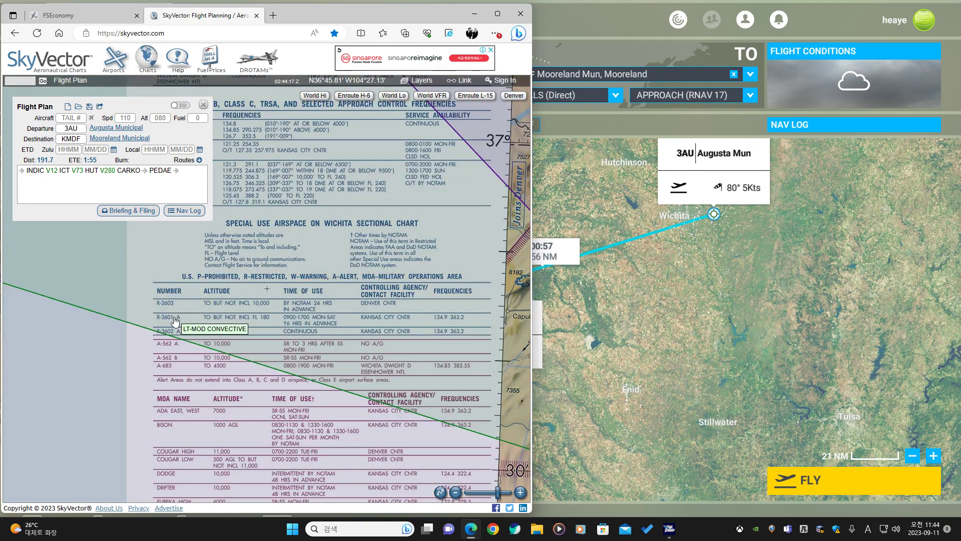
pyautogui.scroll(1, 171, 313)
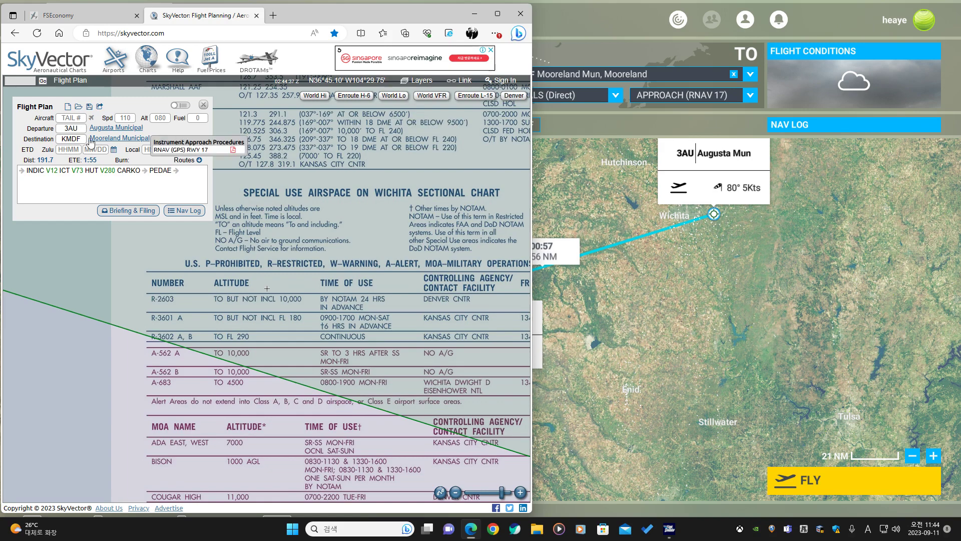
pyautogui.click(83, 139)
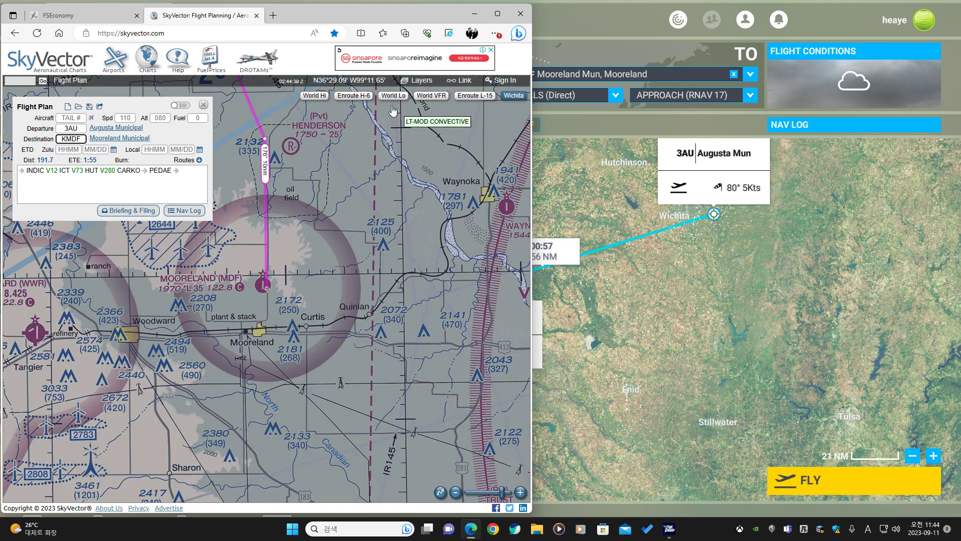
pyautogui.click(392, 96)
pyautogui.scroll(-2, 300, 310)
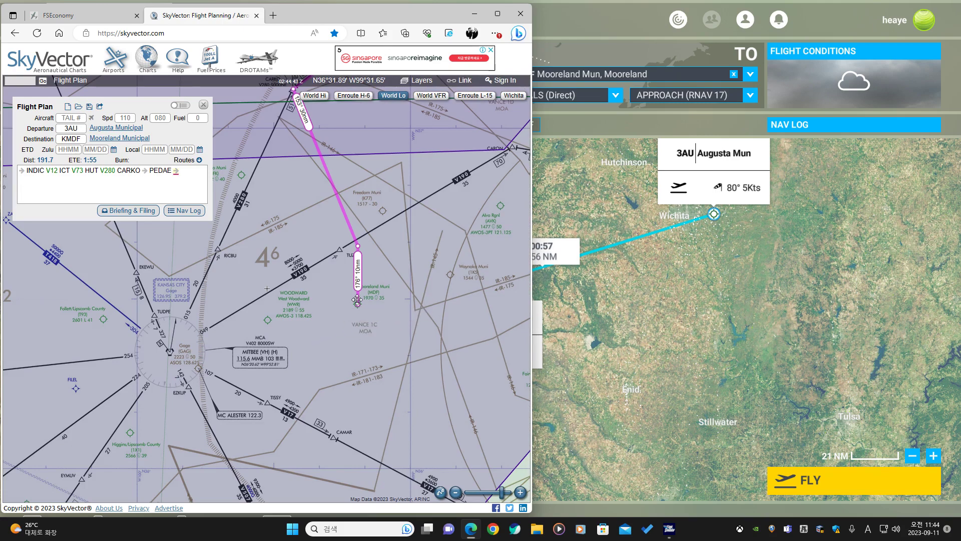
pyautogui.scroll(-1, 344, 296)
pyautogui.moveTo(402, 236); pyautogui.dragTo(254, 417)
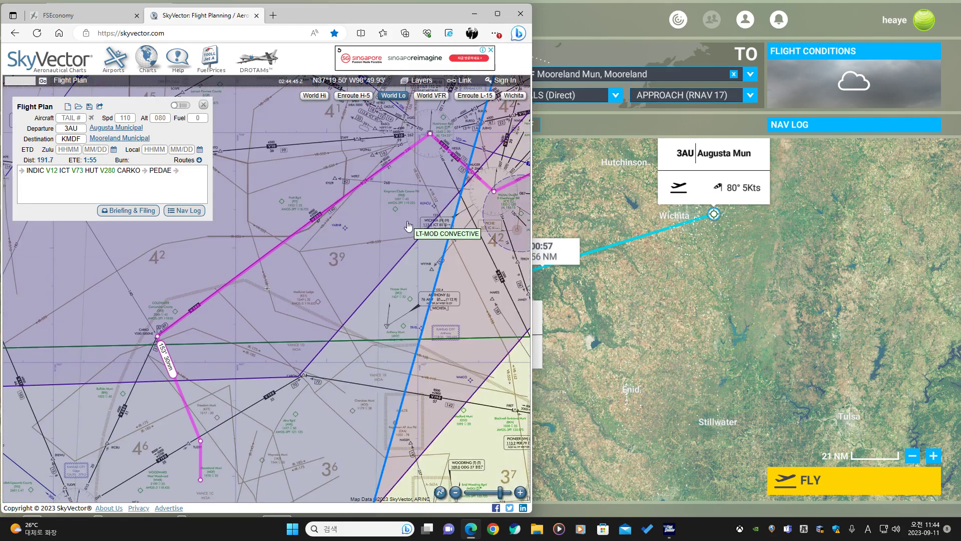
pyautogui.moveTo(409, 228); pyautogui.dragTo(178, 362)
pyautogui.scroll(1, 343, 337)
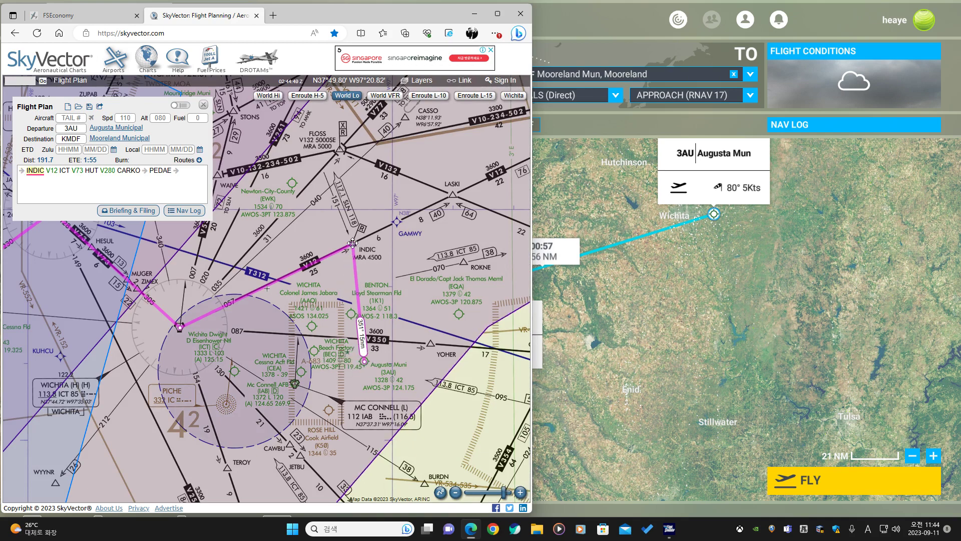
pyautogui.moveTo(352, 243); pyautogui.dragTo(326, 355)
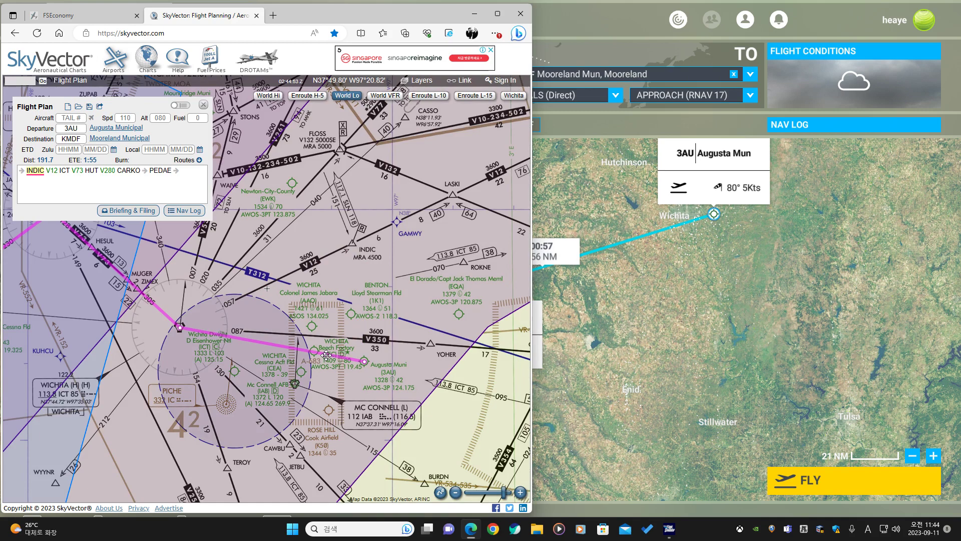
pyautogui.moveTo(326, 355); pyautogui.dragTo(353, 244)
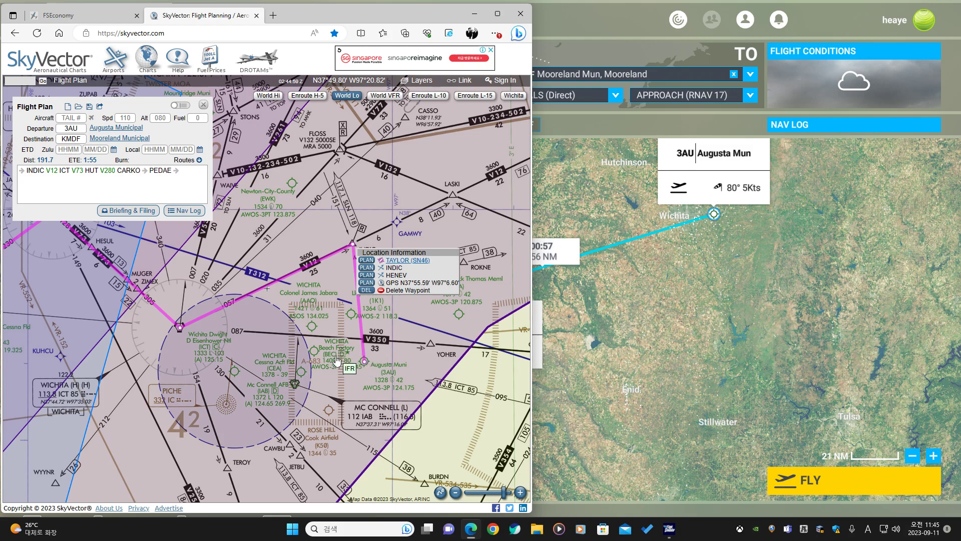
pyautogui.click(367, 268)
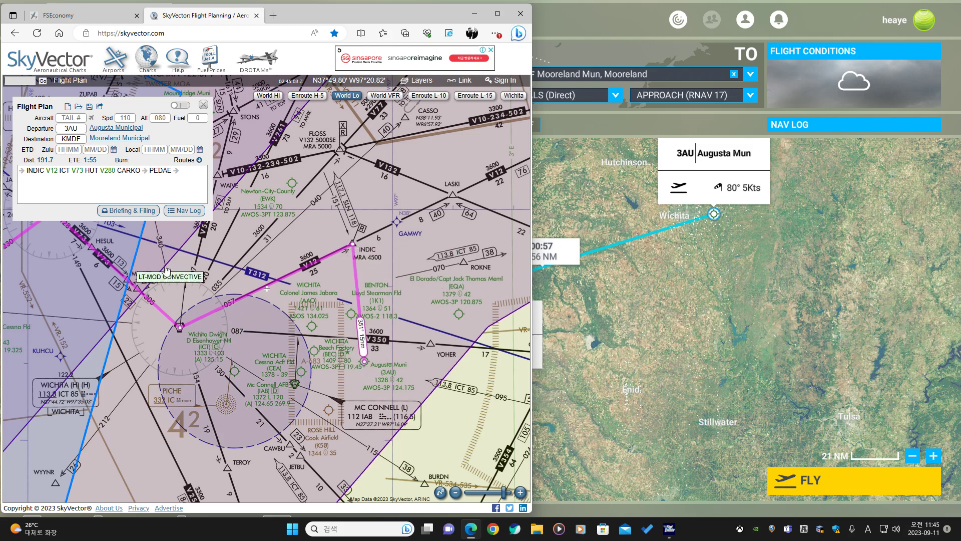
# Review the SkyVector route from INDIC through ICT toward HUT.
pyautogui.moveTo(145, 301); pyautogui.dragTo(281, 324)
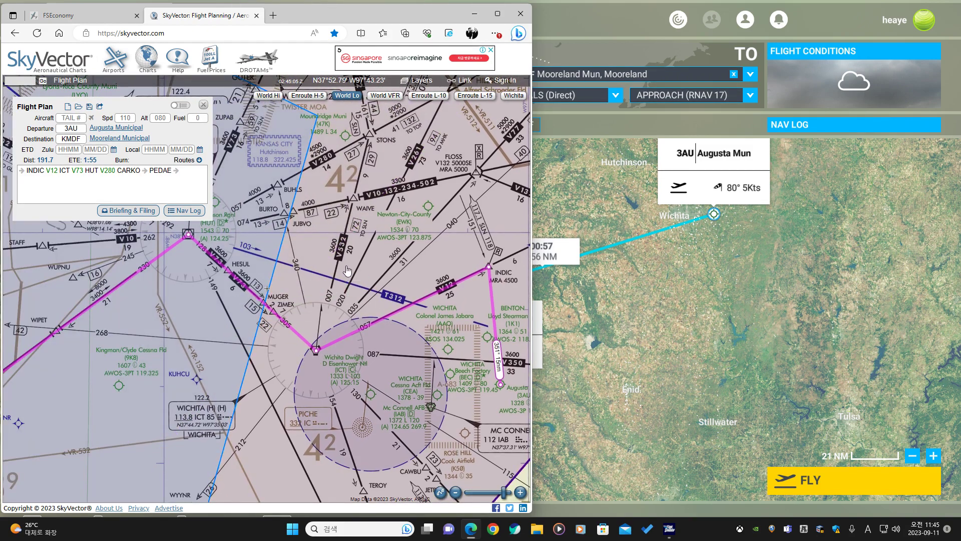
pyautogui.moveTo(348, 271); pyautogui.dragTo(232, 327)
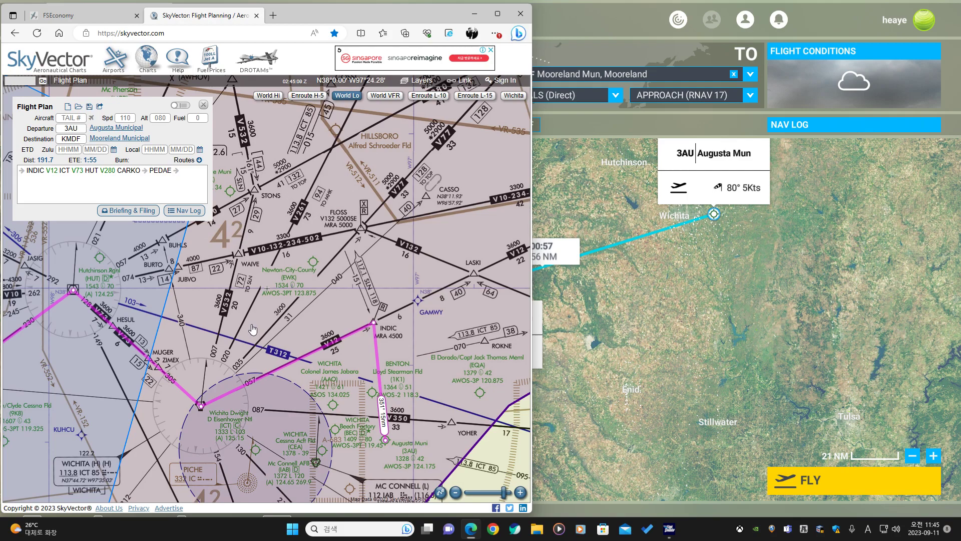
pyautogui.scroll(-3, 253, 329)
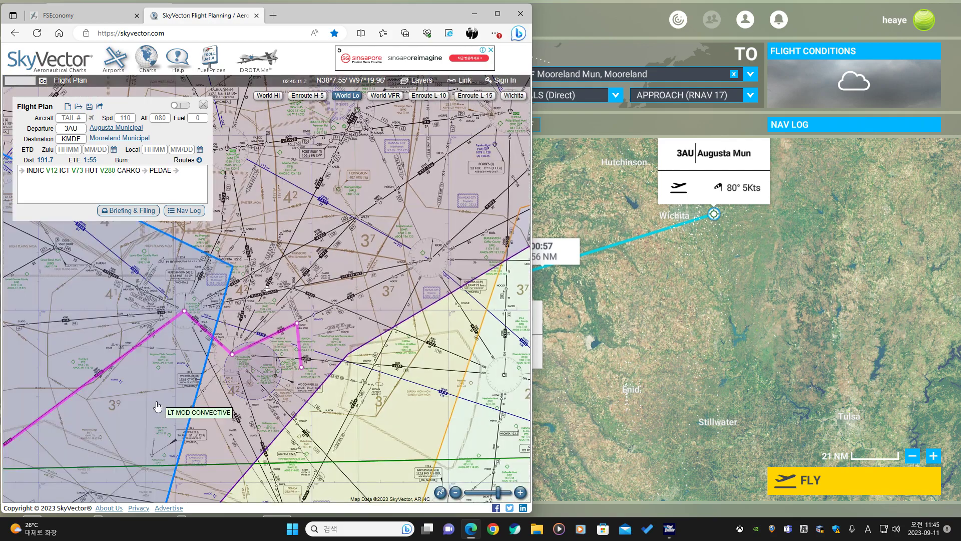
# Pan and zoom the SkyVector chart along the route between Wichita and Hutchinson.
pyautogui.moveTo(157, 404); pyautogui.dragTo(313, 266)
pyautogui.scroll(-1, 268, 329)
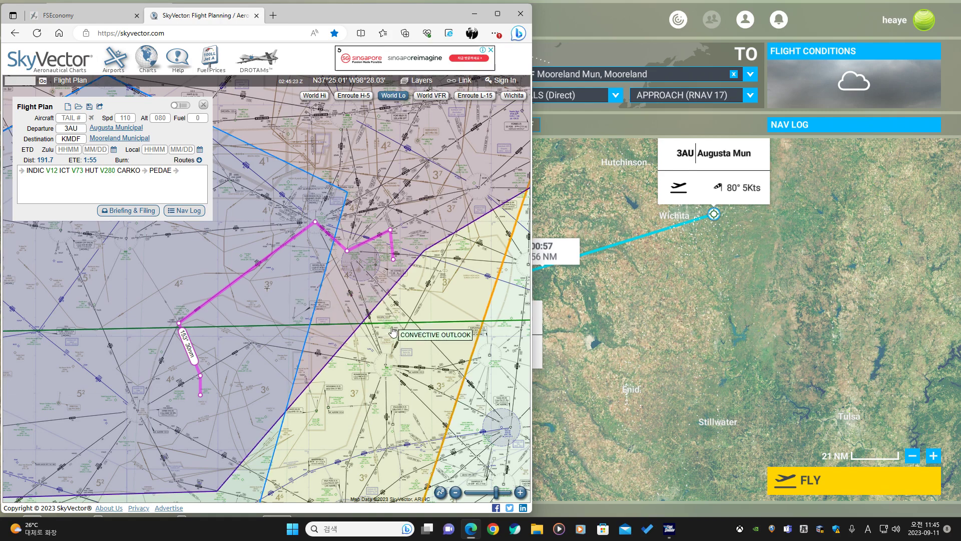
pyautogui.moveTo(389, 345); pyautogui.dragTo(340, 346)
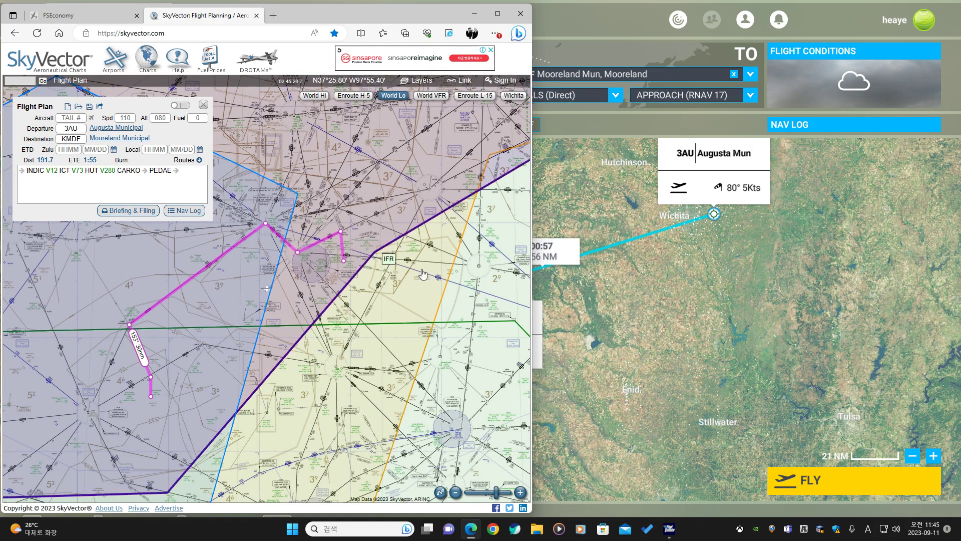
# Search the World Map for HUT and add the HUT VOR to the flight plan.
pyautogui.click(595, 289)
pyautogui.click(150, 165)
pyautogui.write('hut')
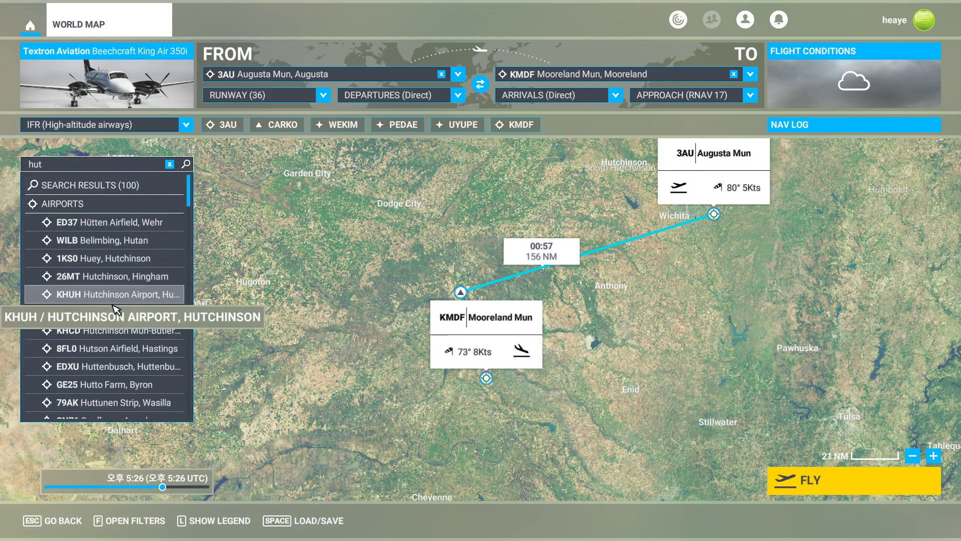
pyautogui.scroll(-15, 116, 233)
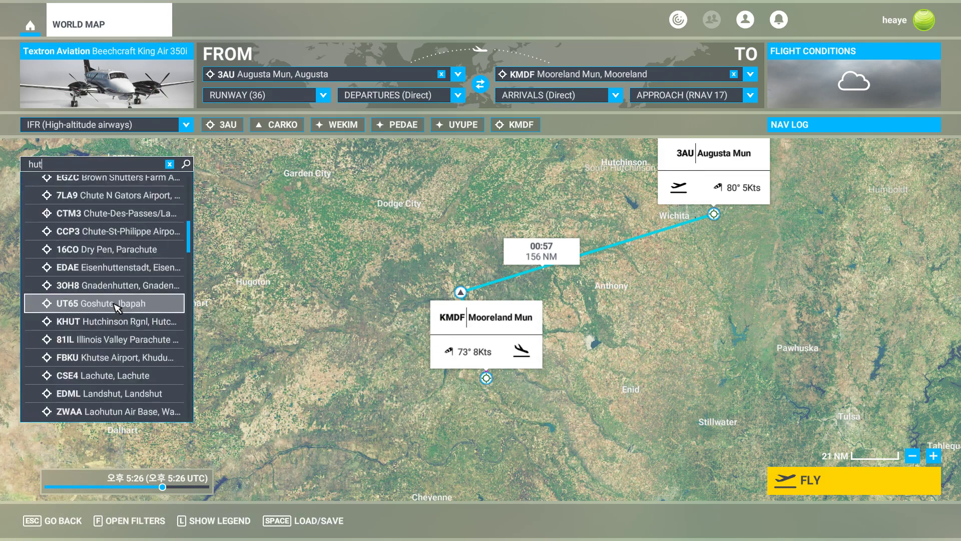
pyautogui.scroll(4, 116, 231)
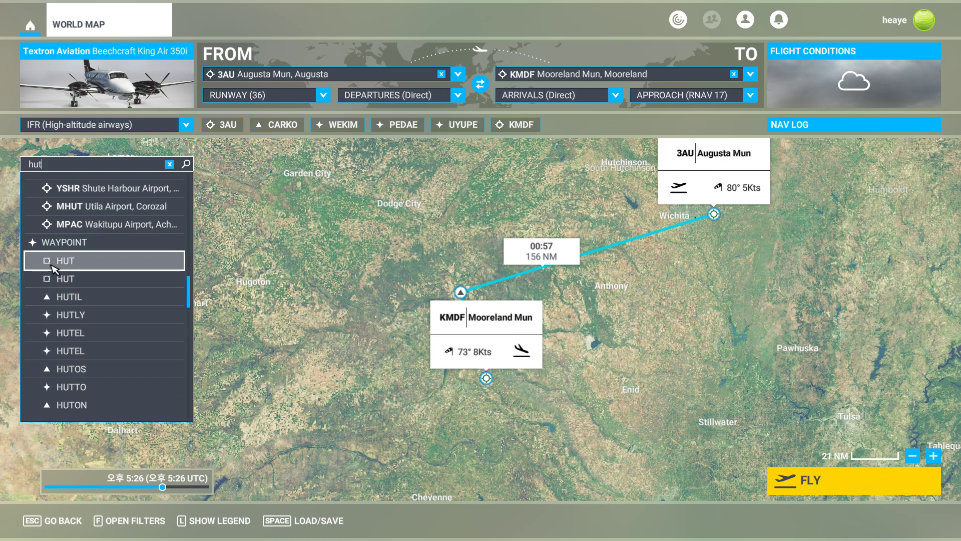
pyautogui.click(99, 279)
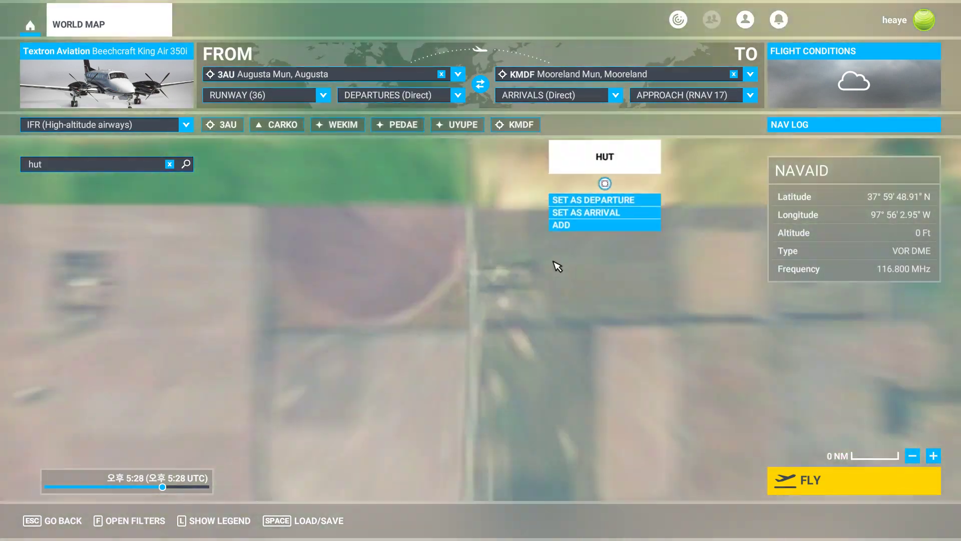
pyautogui.click(562, 225)
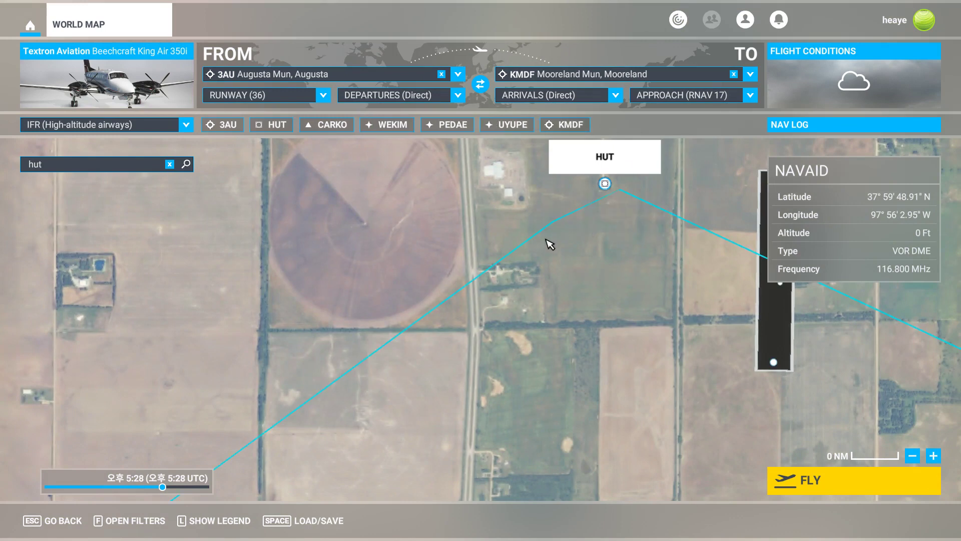
# Search for ICT and add the ICT VORTAC to the flight plan, then clear the search.
pyautogui.click(170, 164)
pyautogui.click(161, 171)
pyautogui.write('ict')
pyautogui.scroll(-5, 126, 220)
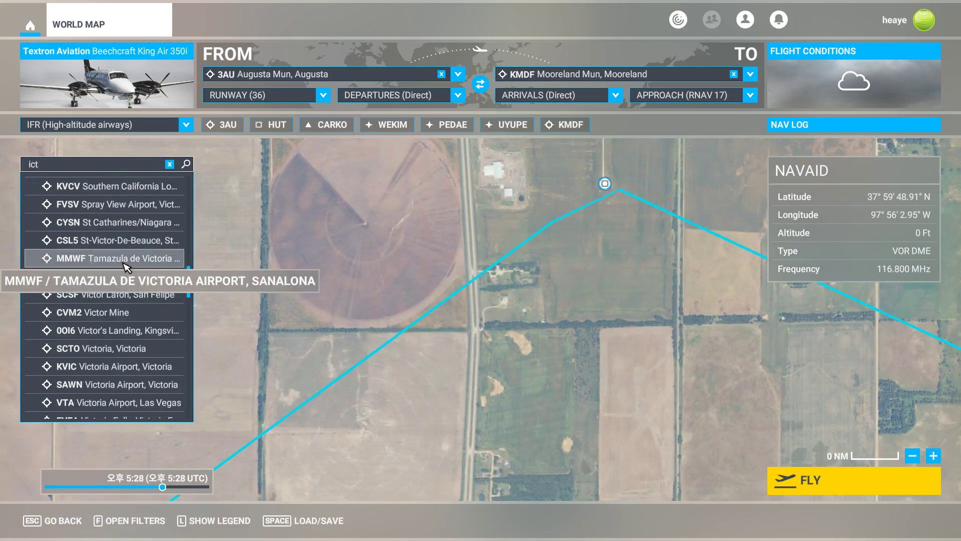
pyautogui.scroll(-6, 126, 267)
pyautogui.scroll(1, 126, 266)
pyautogui.scroll(-2, 126, 267)
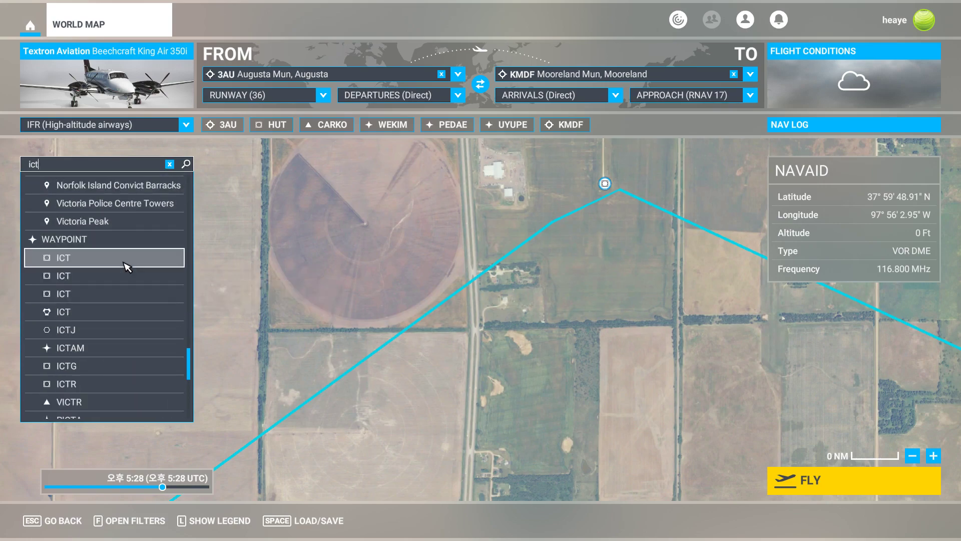
pyautogui.click(88, 320)
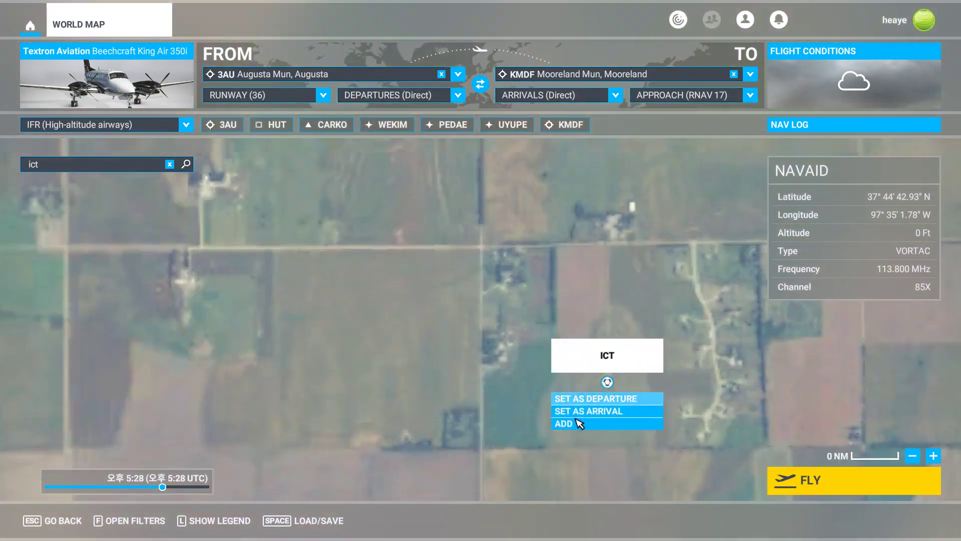
pyautogui.click(576, 426)
pyautogui.scroll(-5, 573, 349)
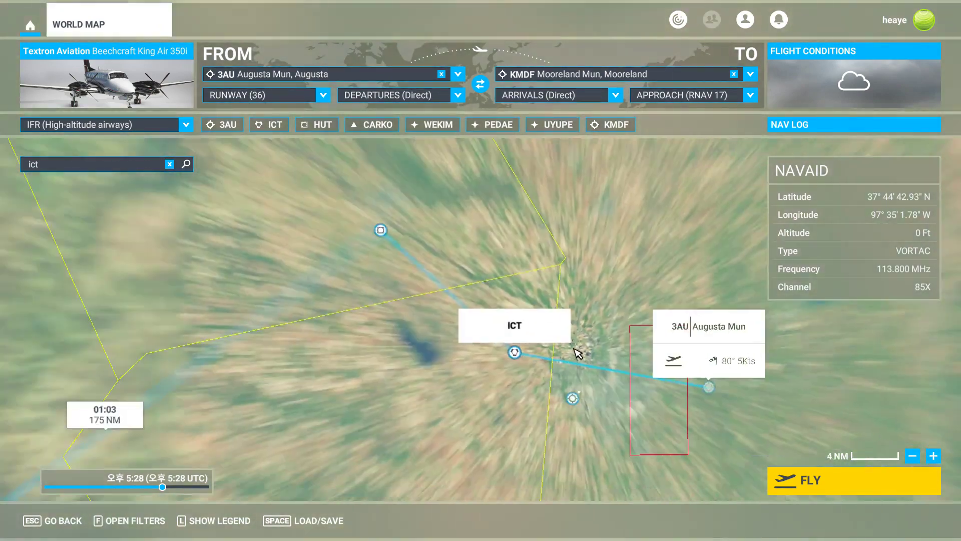
pyautogui.click(170, 164)
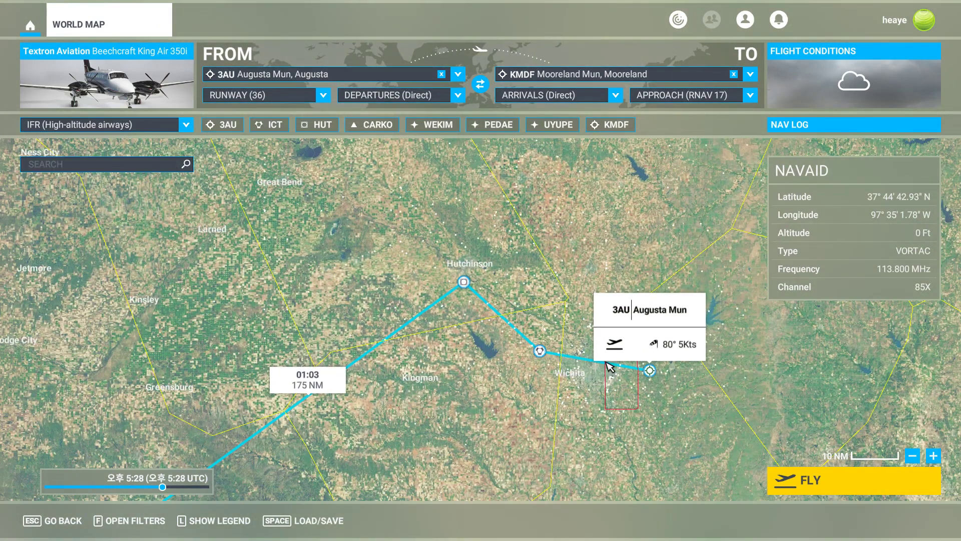
# Locate the INDIC fix northeast of Wichita on the map and add it to the flight plan.
pyautogui.scroll(4, 656, 379)
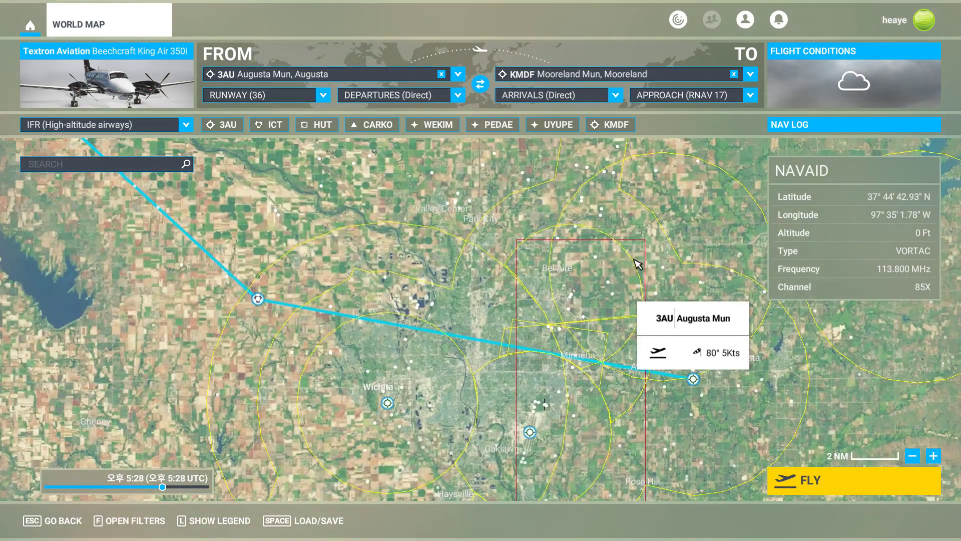
pyautogui.moveTo(638, 262); pyautogui.dragTo(343, 404)
pyautogui.scroll(2, 446, 294)
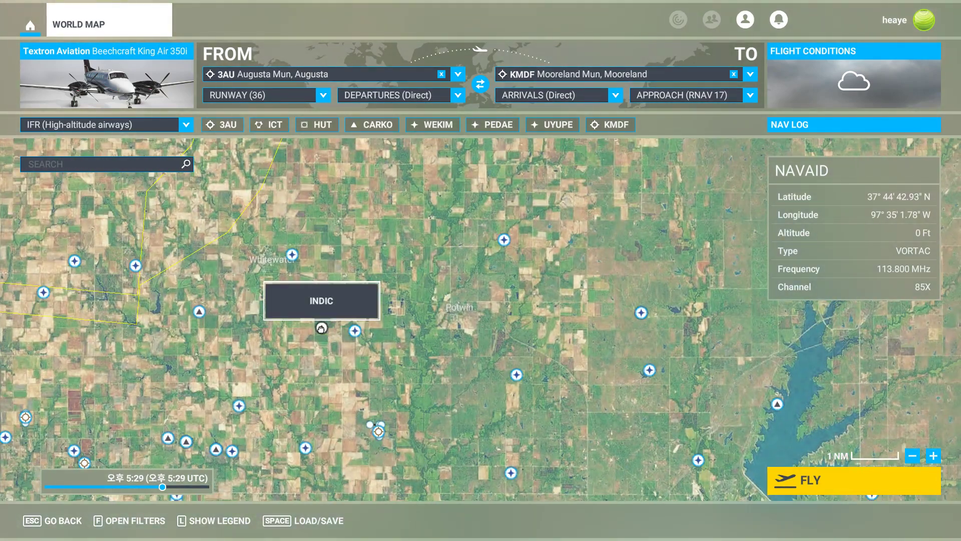
pyautogui.click(321, 328)
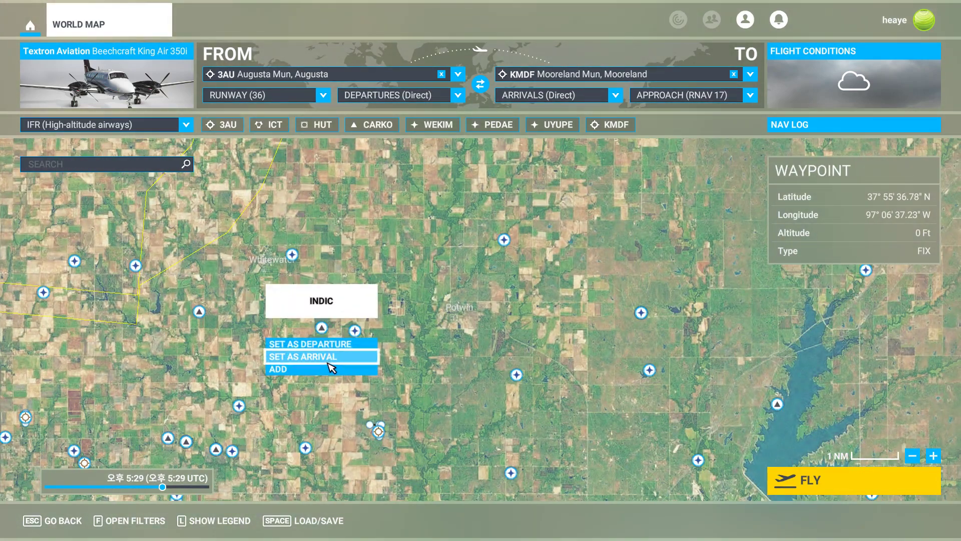
pyautogui.click(332, 366)
pyautogui.scroll(-3, 465, 390)
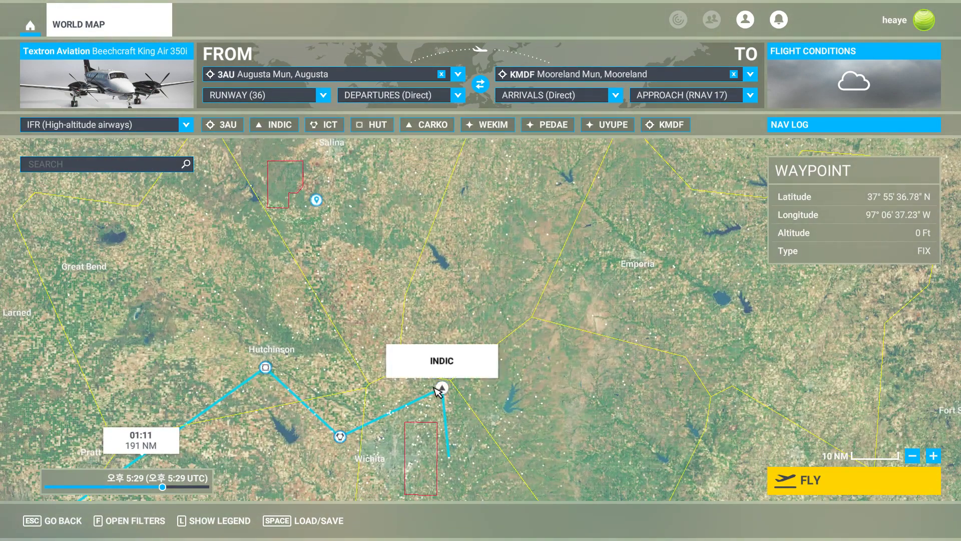
pyautogui.scroll(-2, 554, 322)
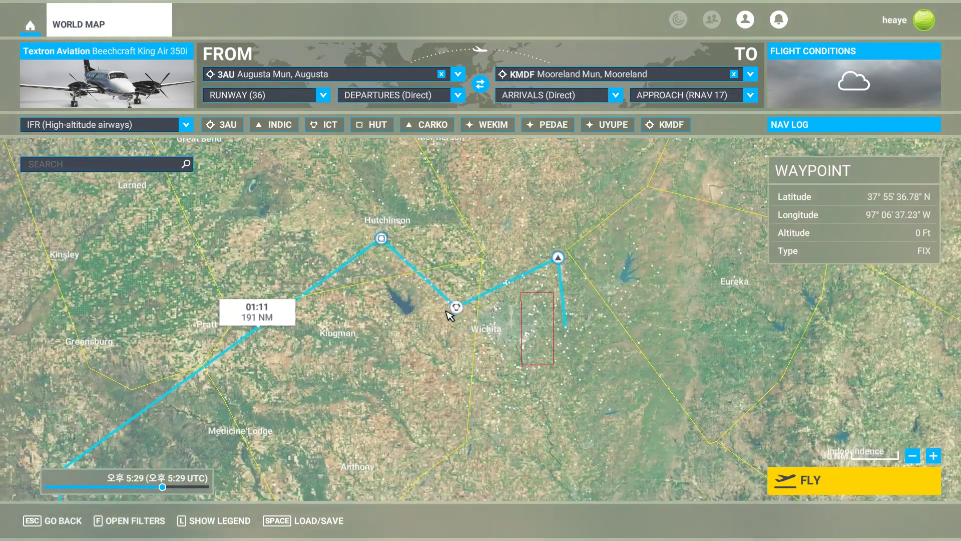
pyautogui.moveTo(354, 392); pyautogui.dragTo(703, 273)
pyautogui.scroll(-2, 596, 255)
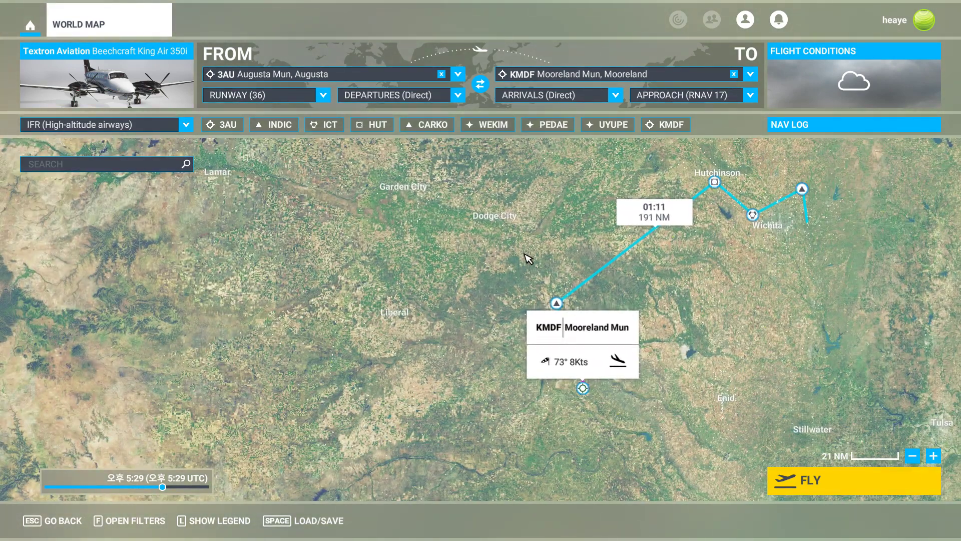
# Start a new SkyVector flight plan with departure KMDF and destination KIXD.
pyautogui.hotkey('alt', 'Tab')
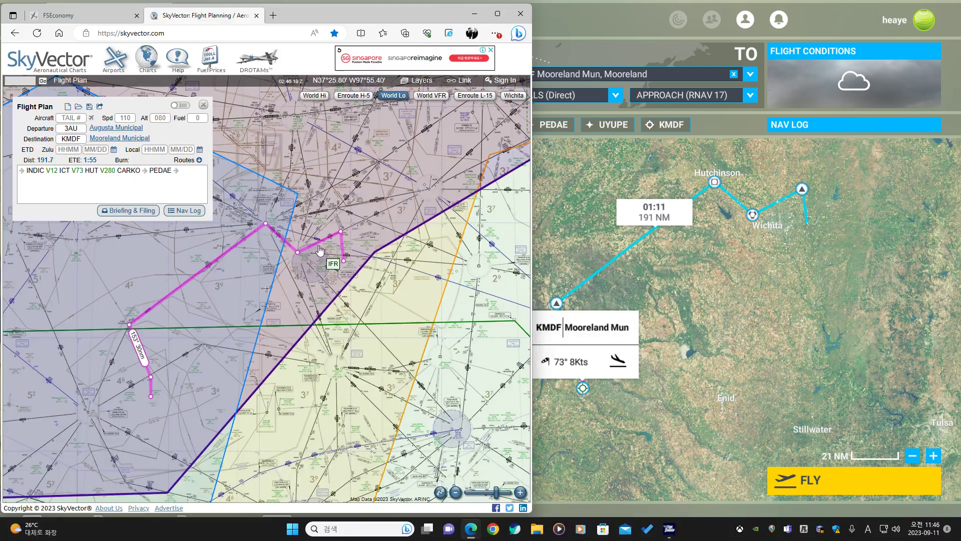
pyautogui.click(107, 20)
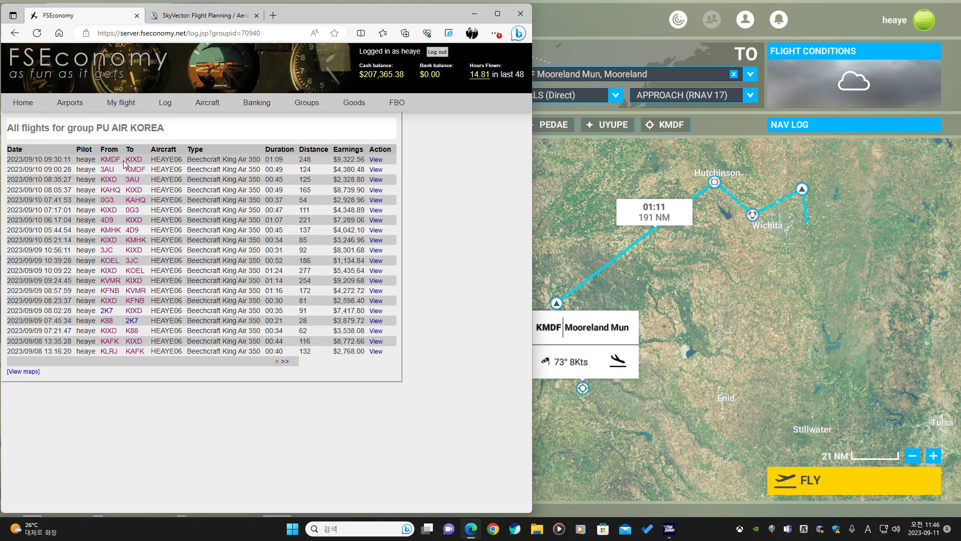
pyautogui.click(222, 18)
pyautogui.click(67, 108)
pyautogui.click(73, 128)
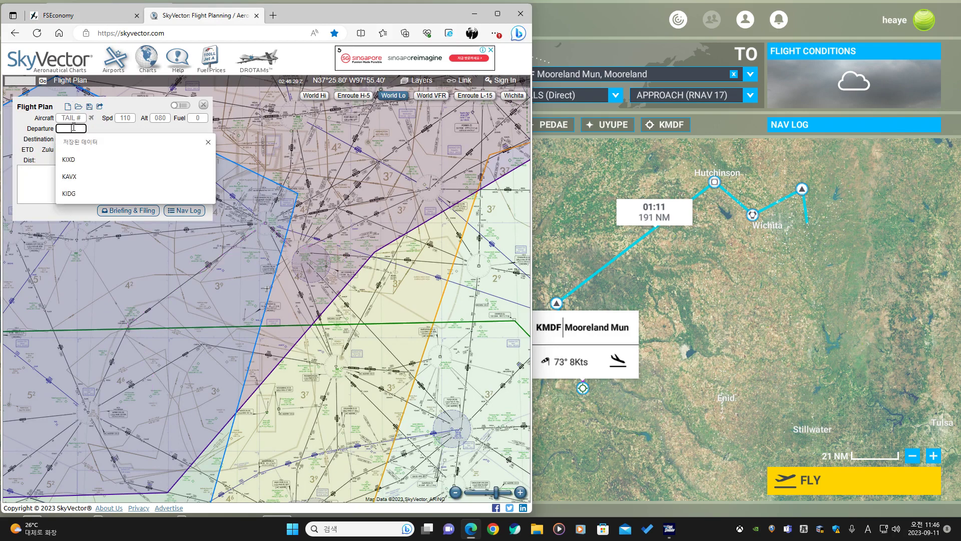
pyautogui.write('KMDF')
pyautogui.click(79, 141)
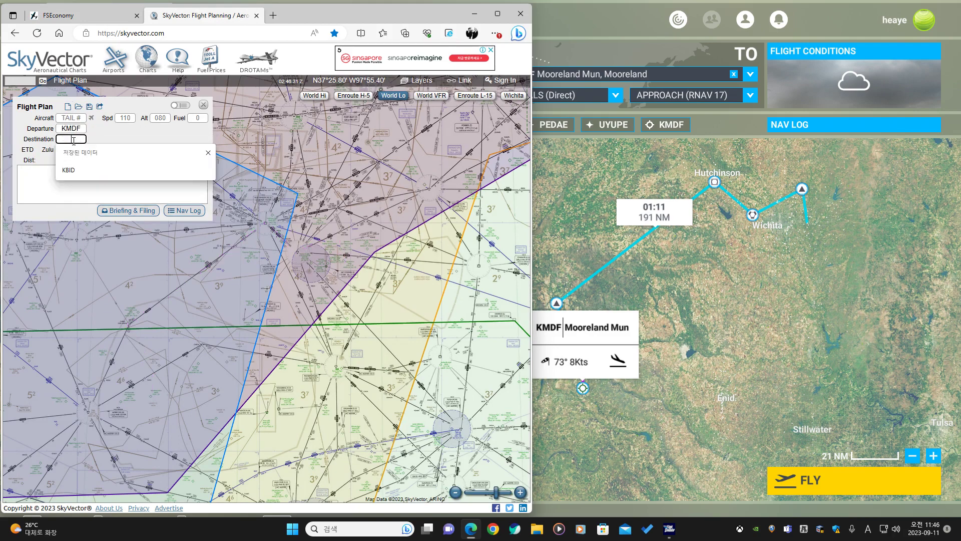
pyautogui.write('KIXD')
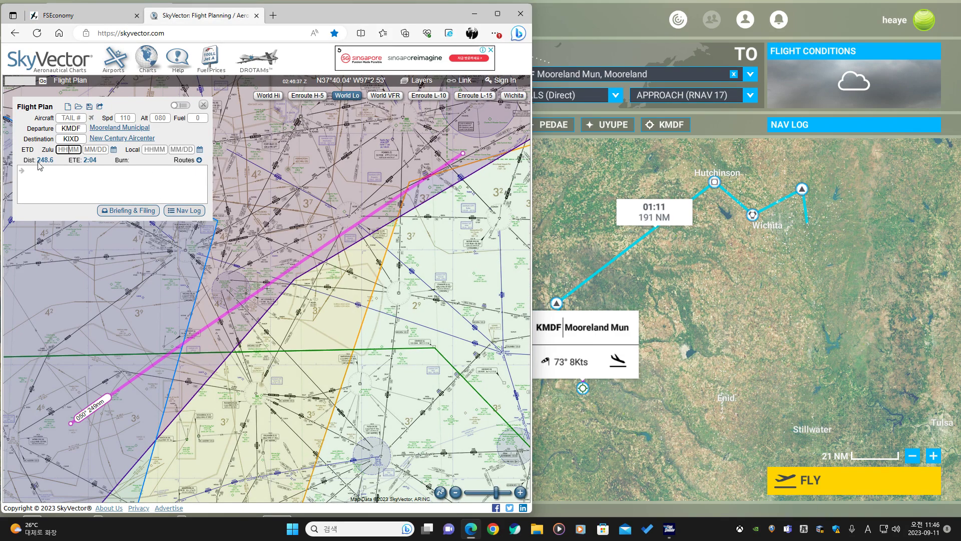
# Open the World Map nav log, confirm the cruise altitude of 17000 ft, and close it.
pyautogui.click(613, 230)
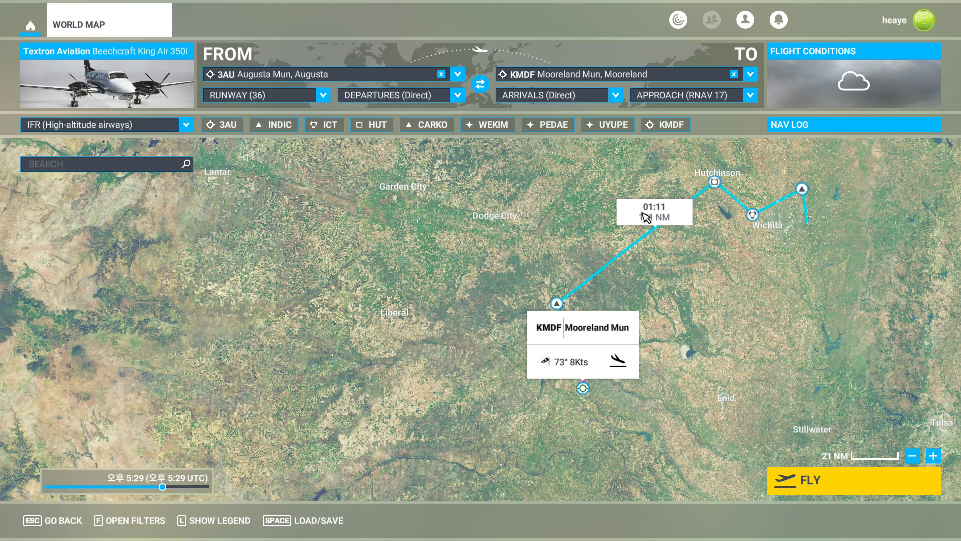
pyautogui.click(796, 131)
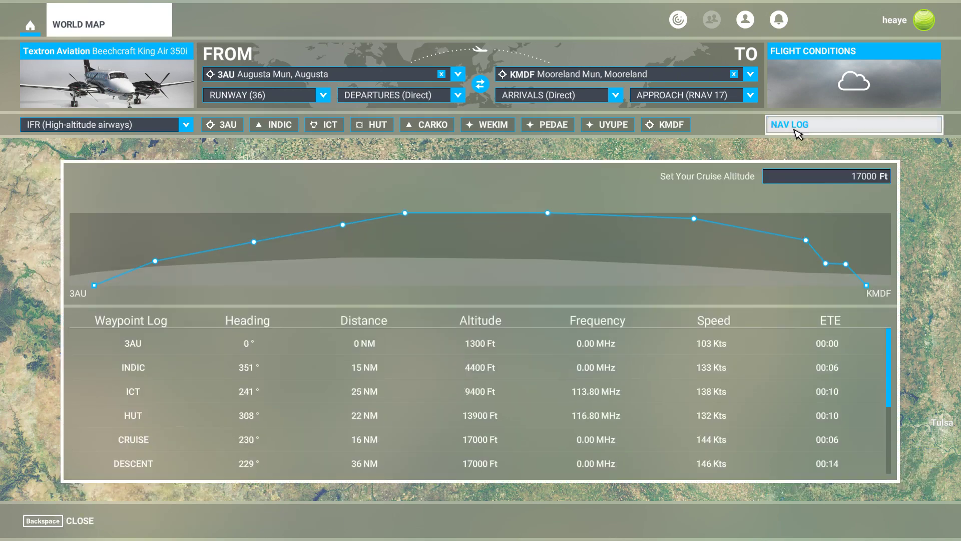
pyautogui.click(859, 130)
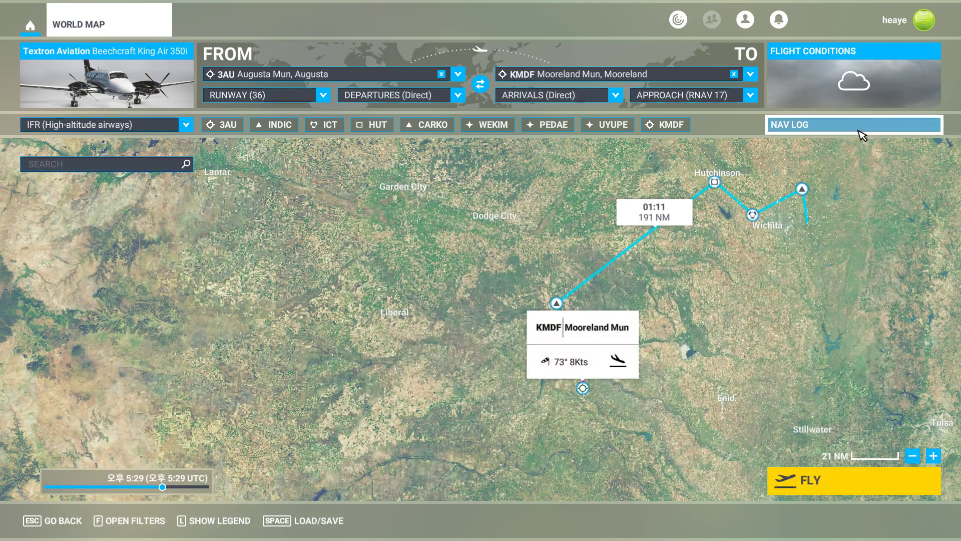
pyautogui.click(859, 131)
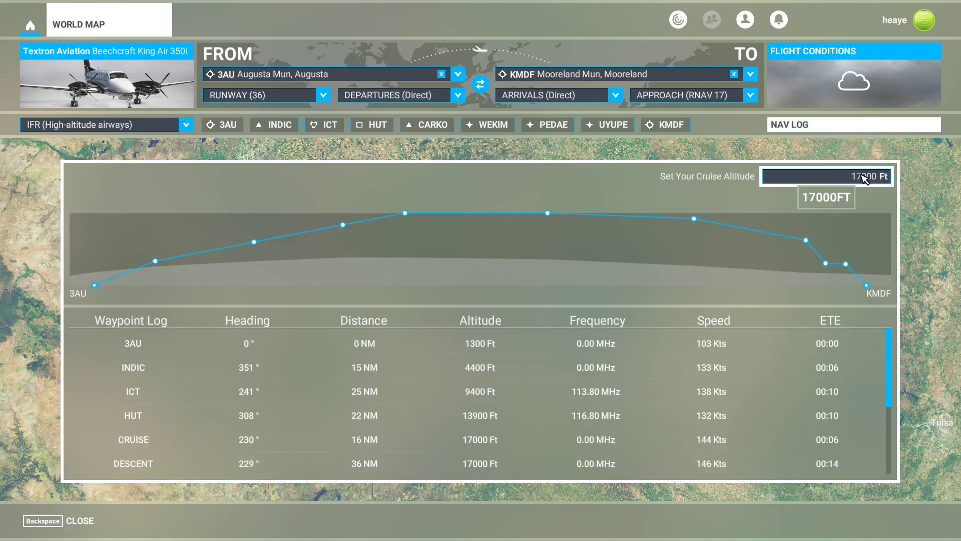
pyautogui.click(864, 178)
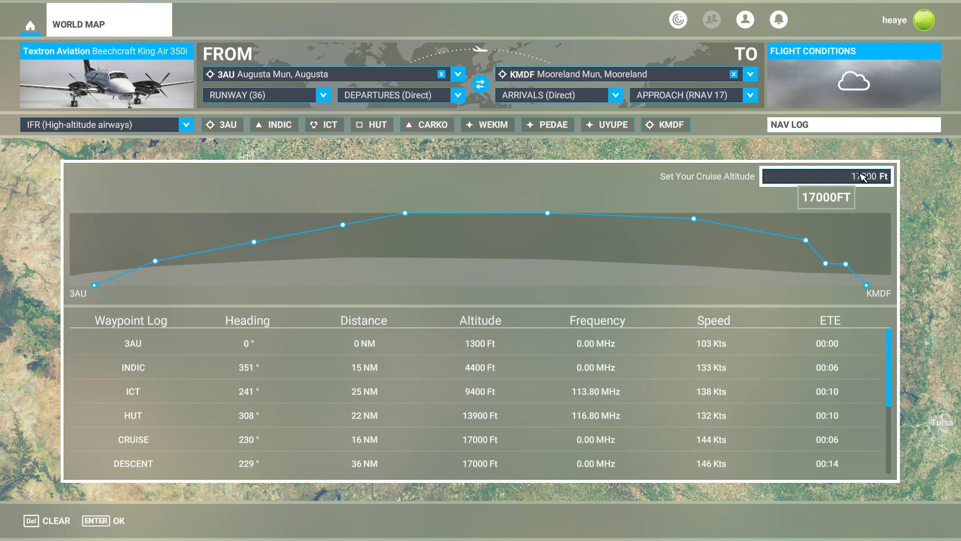
pyautogui.press('Return')
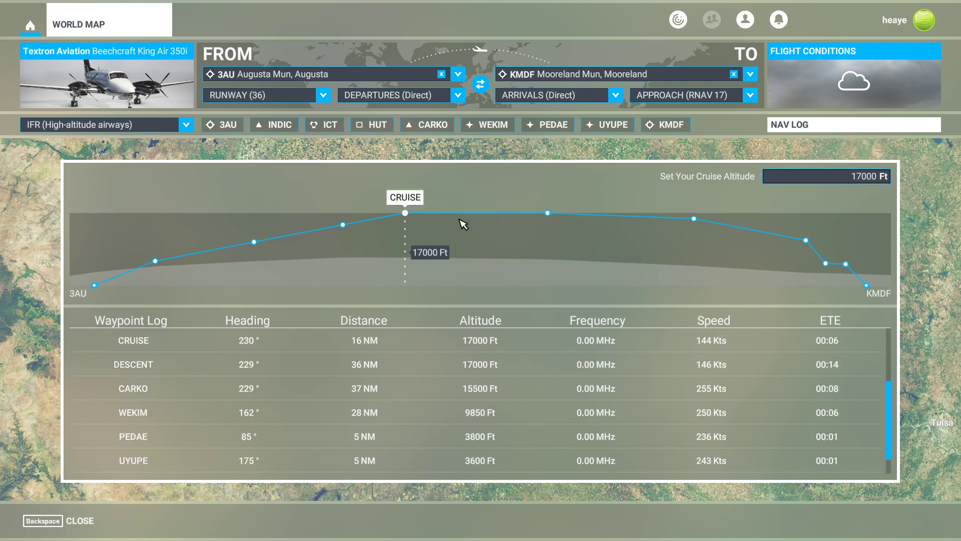
pyautogui.press('BackSpace')
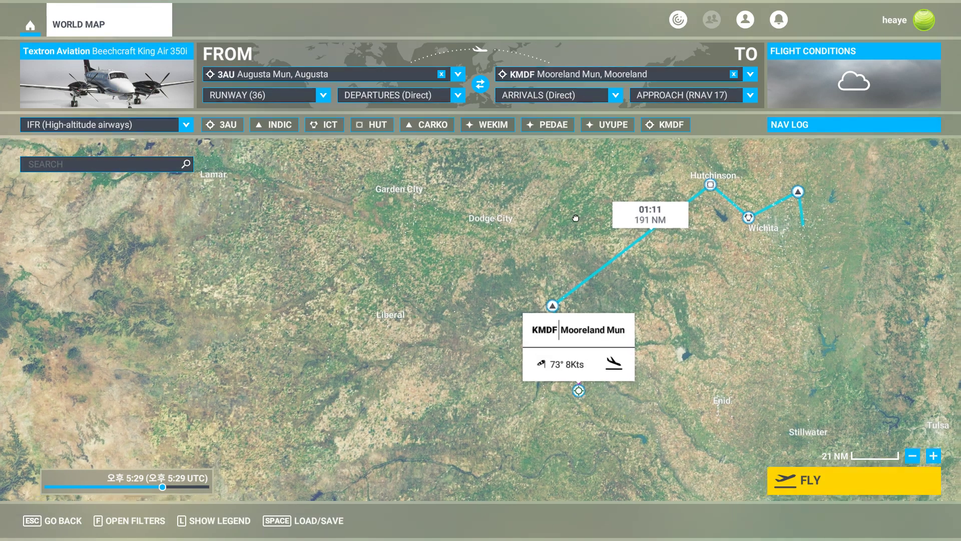
pyautogui.moveTo(576, 218); pyautogui.dragTo(587, 213)
pyautogui.click(582, 212)
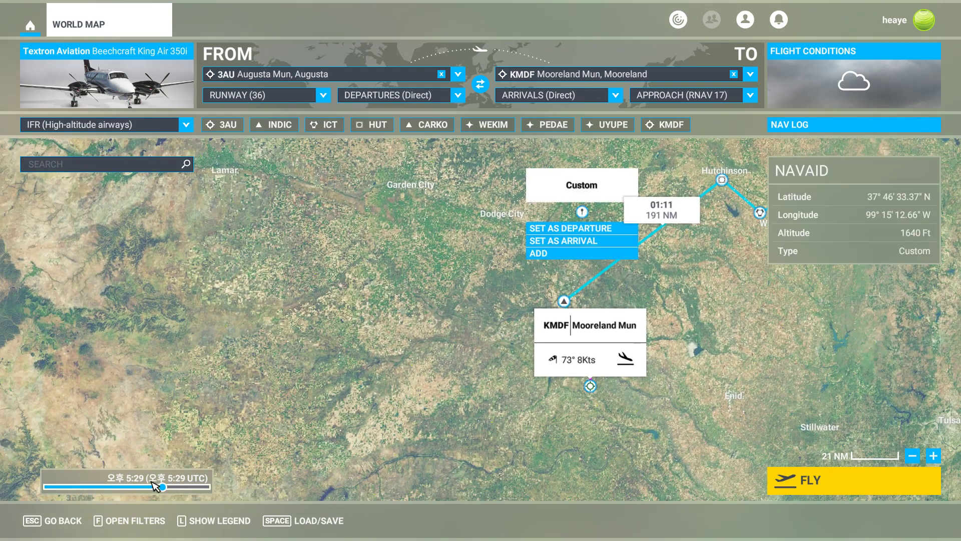
pyautogui.moveTo(496, 254); pyautogui.dragTo(474, 286)
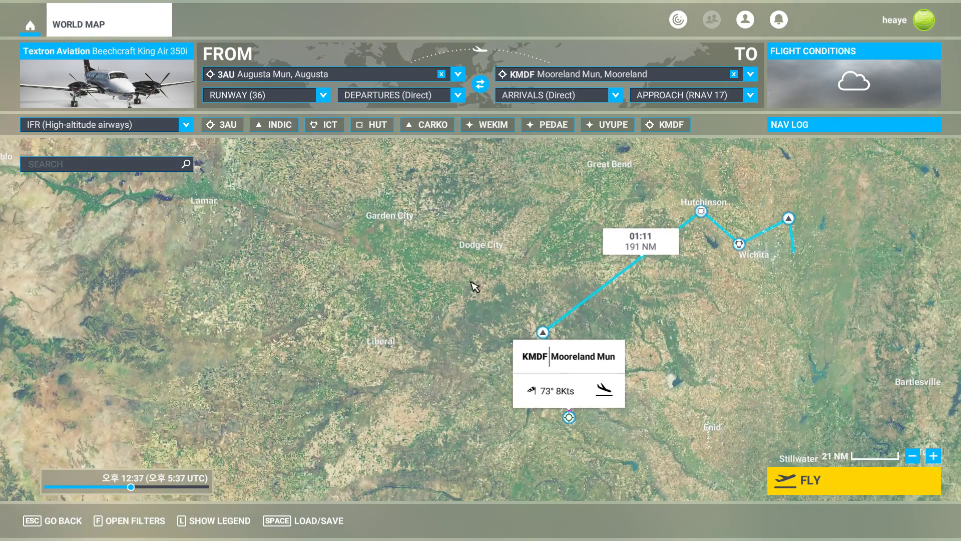
pyautogui.hotkey('alt', 'Tab')
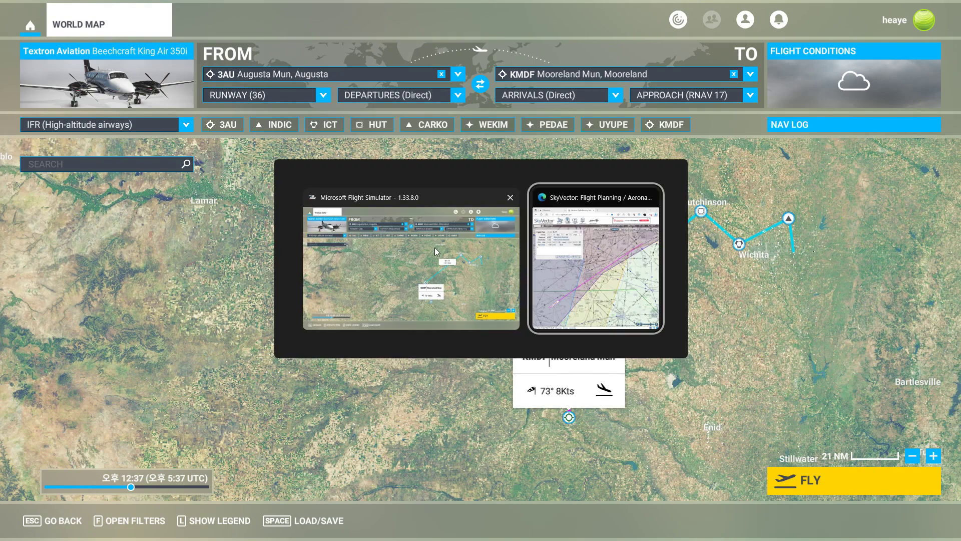
pyautogui.click(597, 207)
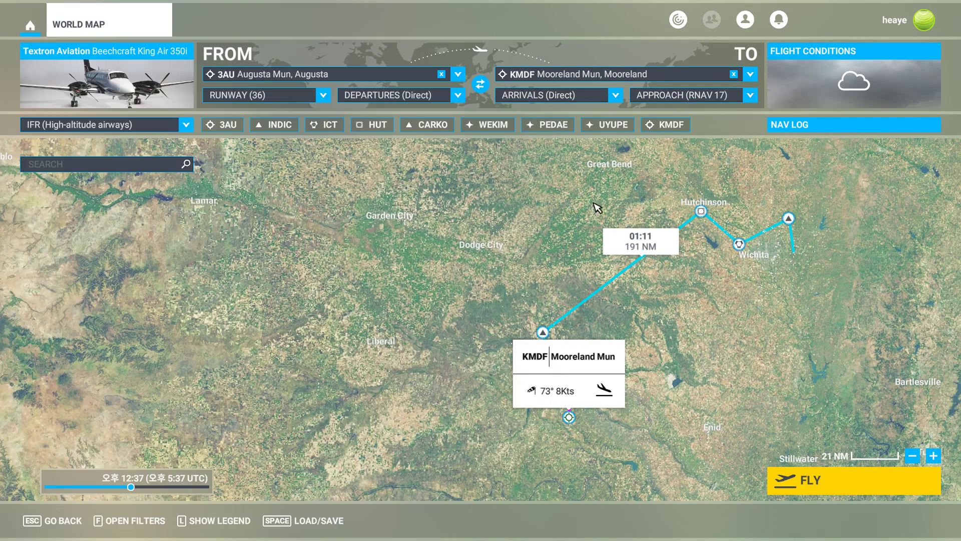
# Swap departure and destination so KMDF departs, and set the destination to KIXD New Century Aircenter.
pyautogui.click(480, 84)
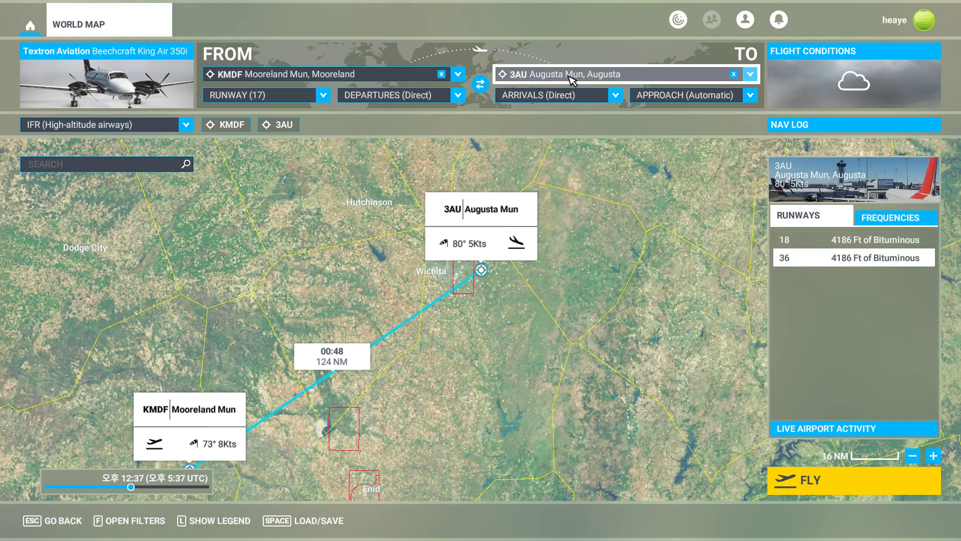
pyautogui.click(579, 74)
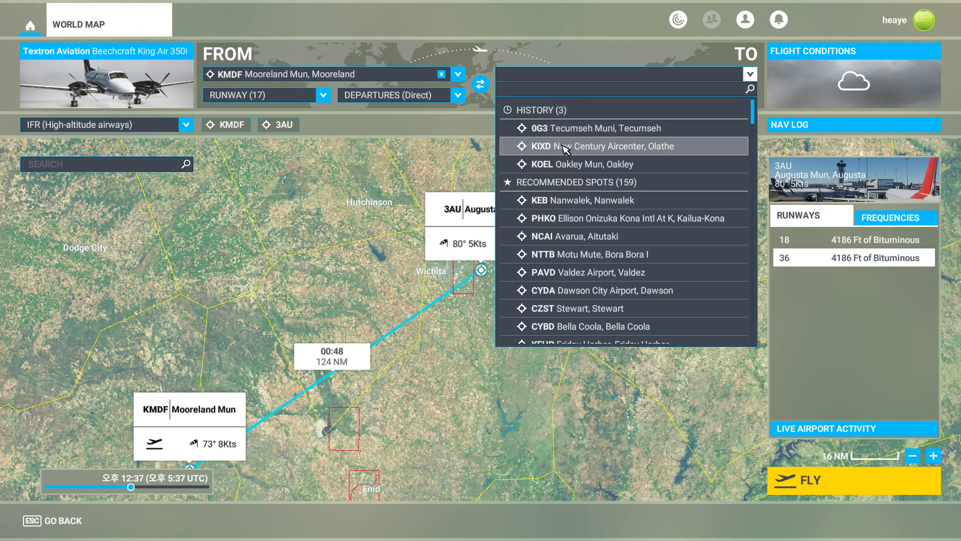
pyautogui.click(530, 146)
pyautogui.moveTo(420, 208); pyautogui.dragTo(495, 266)
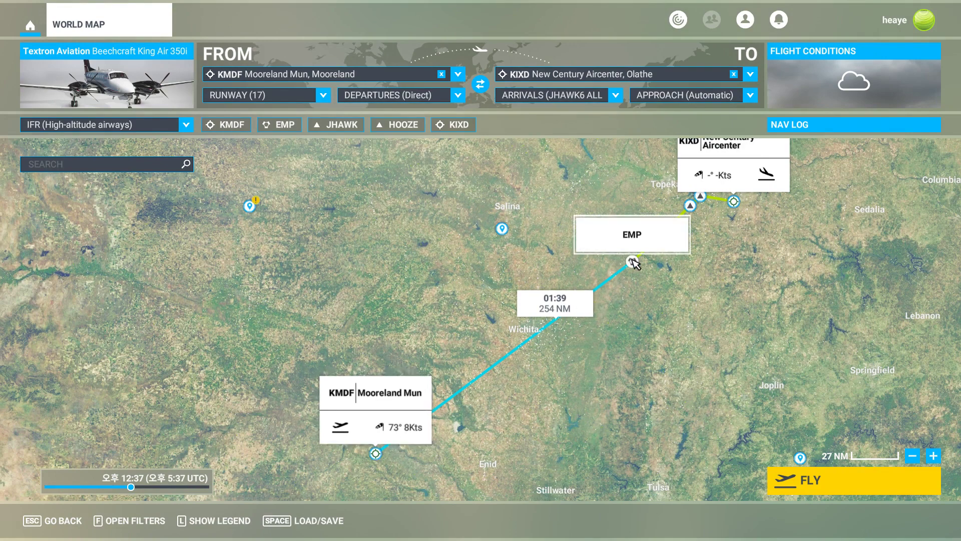
# Review KIXD's runways and the departure runway options, and set the arrival approach to RNAV 18.
pyautogui.moveTo(726, 250); pyautogui.dragTo(599, 334)
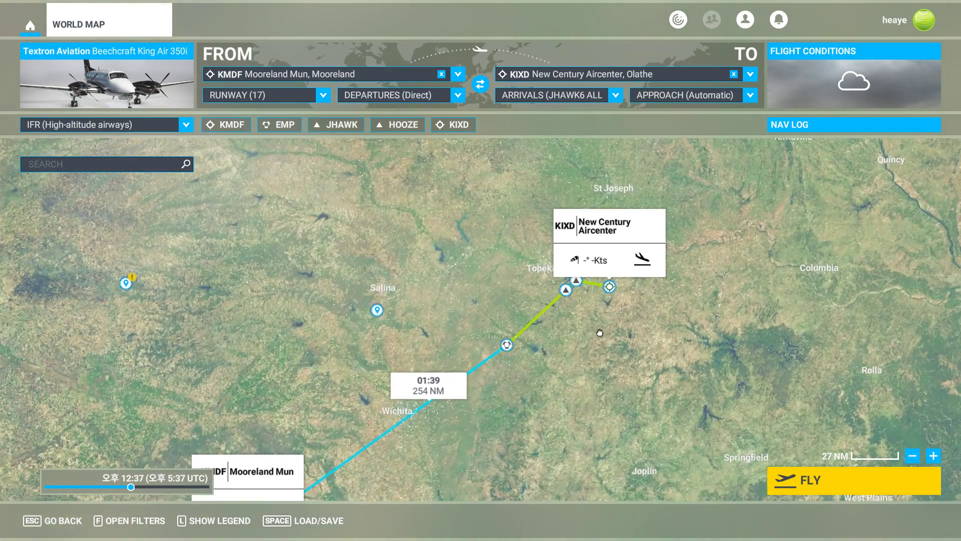
pyautogui.click(613, 250)
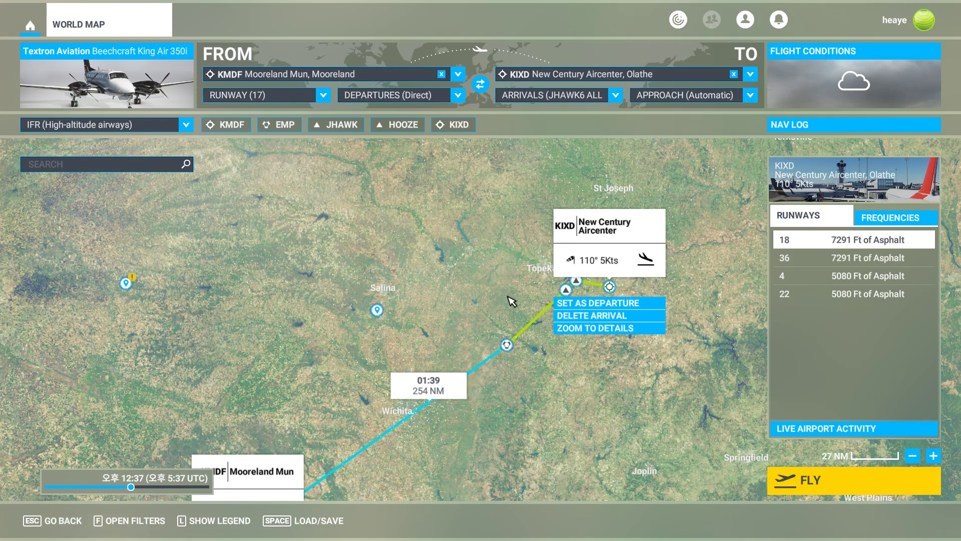
pyautogui.scroll(4, 510, 300)
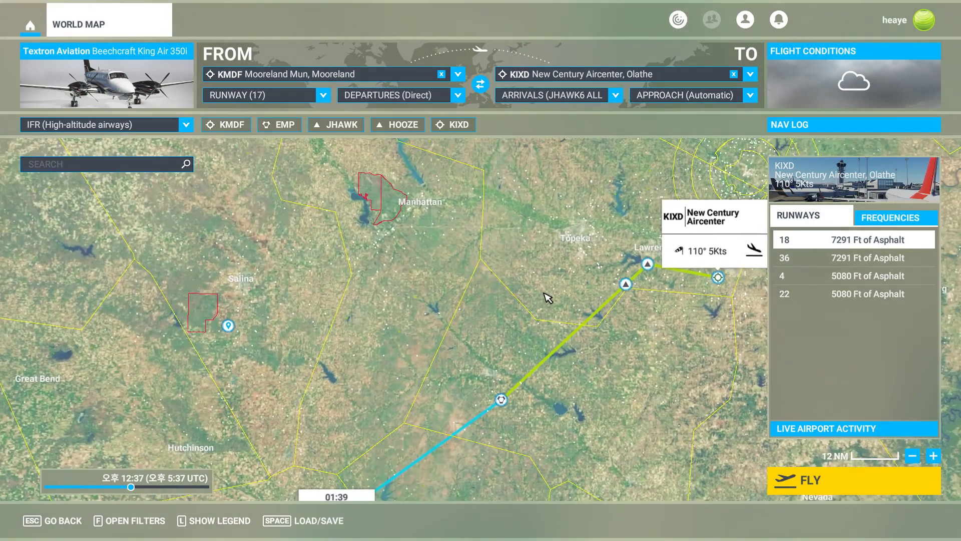
pyautogui.moveTo(547, 300); pyautogui.dragTo(378, 295)
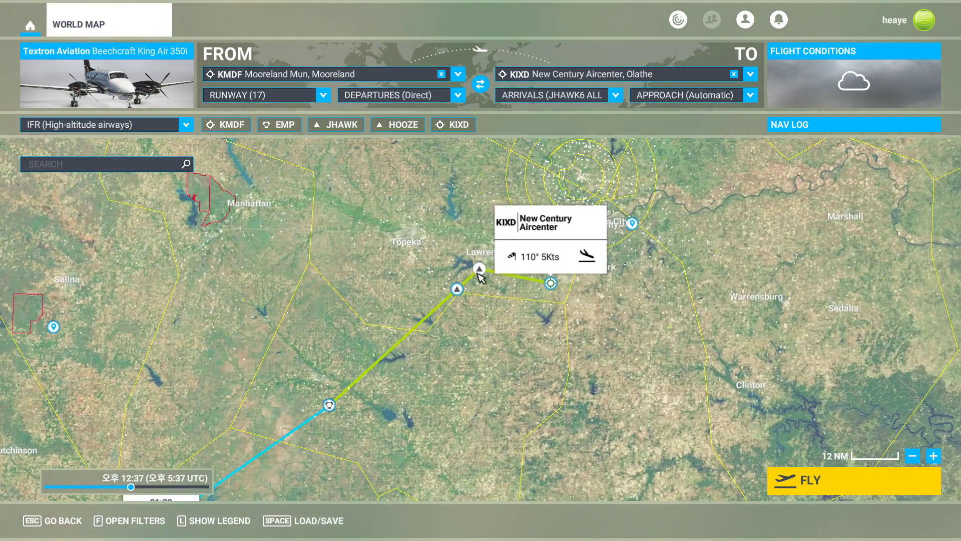
pyautogui.click(329, 97)
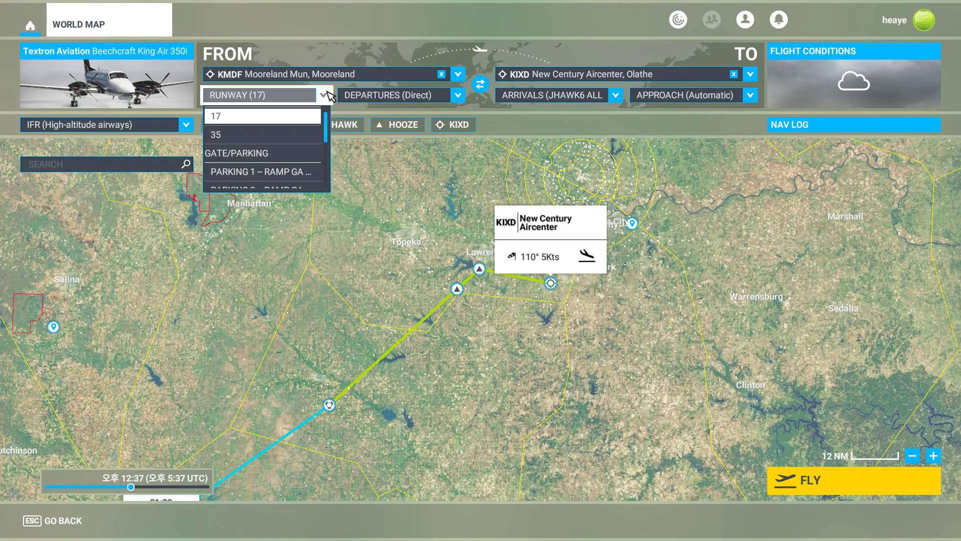
pyautogui.click(329, 97)
pyautogui.click(710, 98)
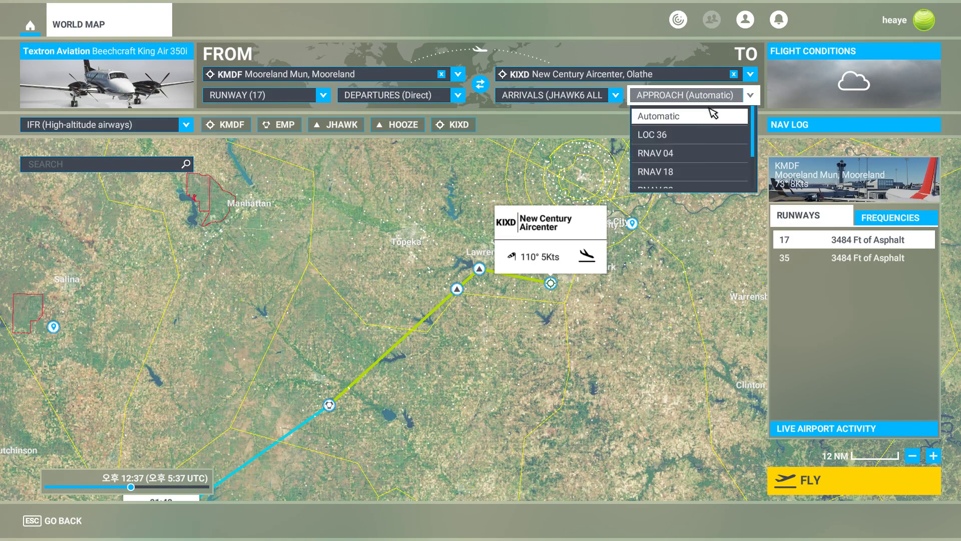
pyautogui.click(711, 161)
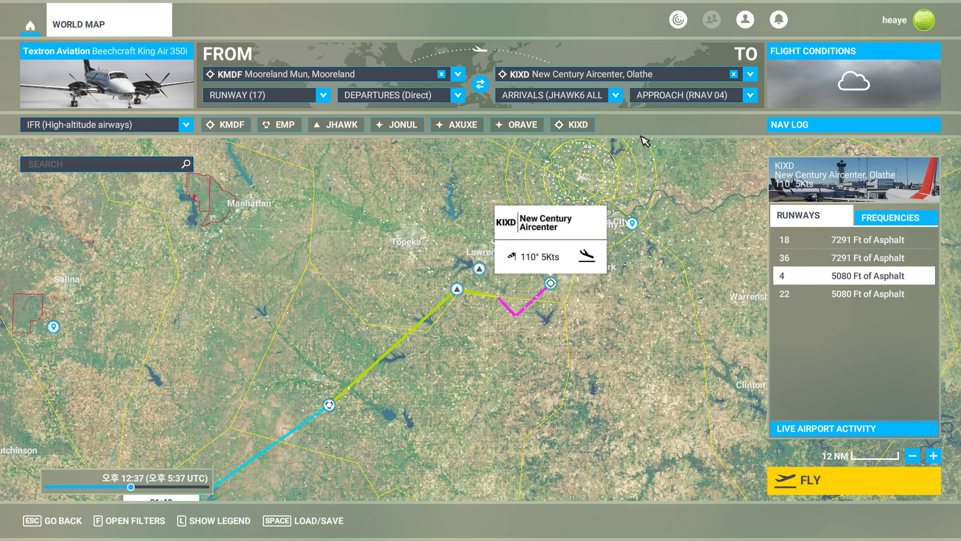
pyautogui.click(685, 95)
pyautogui.click(666, 135)
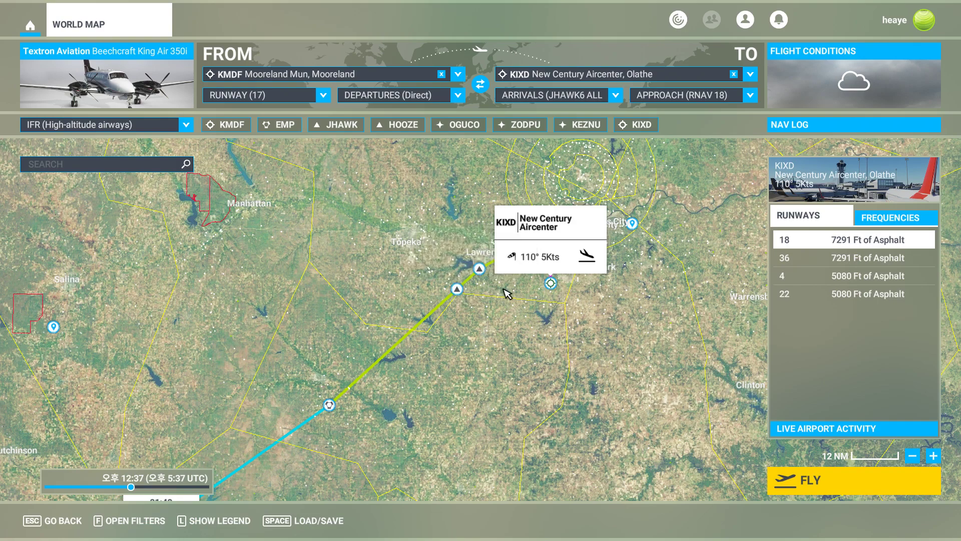
# Inspect the route's arrival path and runway 18 alignment into KIXD on the map.
pyautogui.scroll(3, 507, 294)
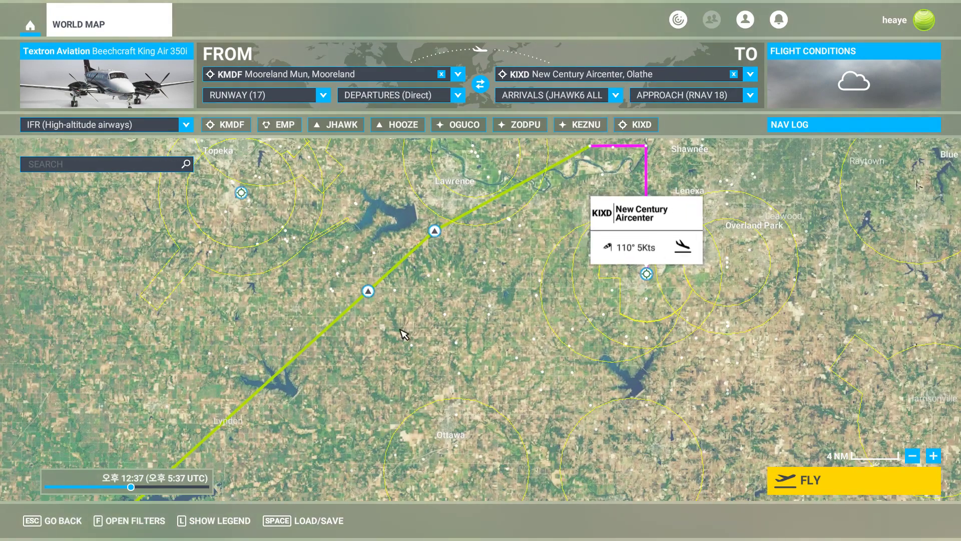
pyautogui.scroll(-2, 502, 270)
pyautogui.moveTo(476, 322); pyautogui.dragTo(593, 361)
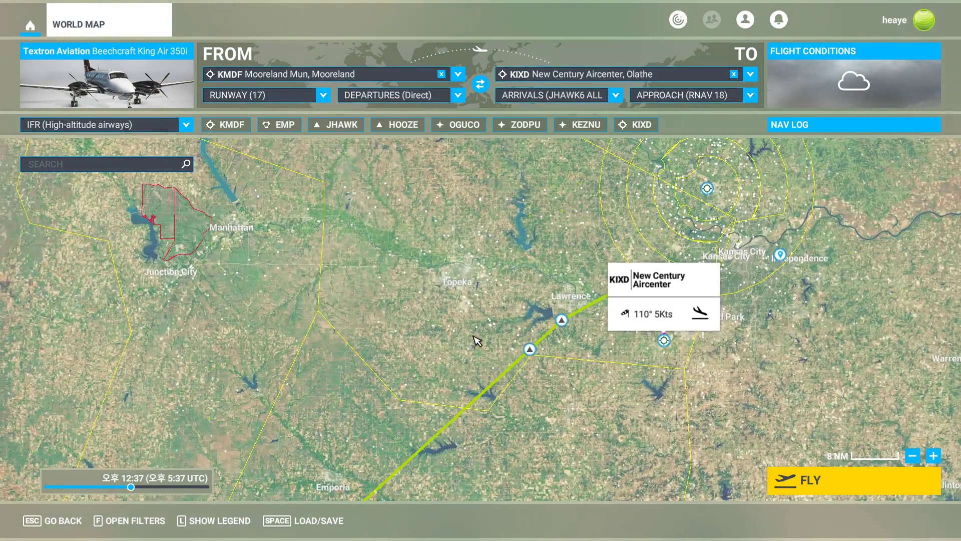
pyautogui.moveTo(444, 377); pyautogui.dragTo(513, 290)
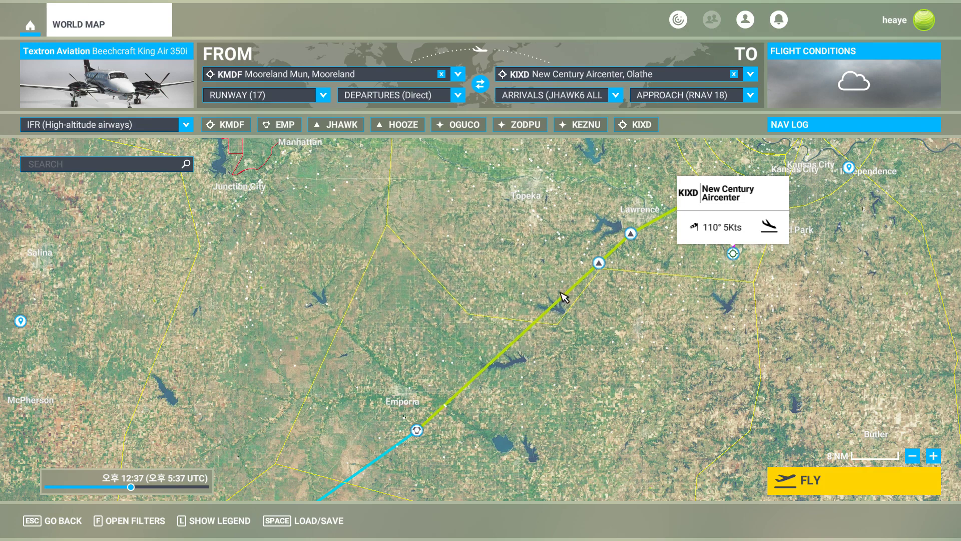
pyautogui.moveTo(665, 273); pyautogui.dragTo(602, 366)
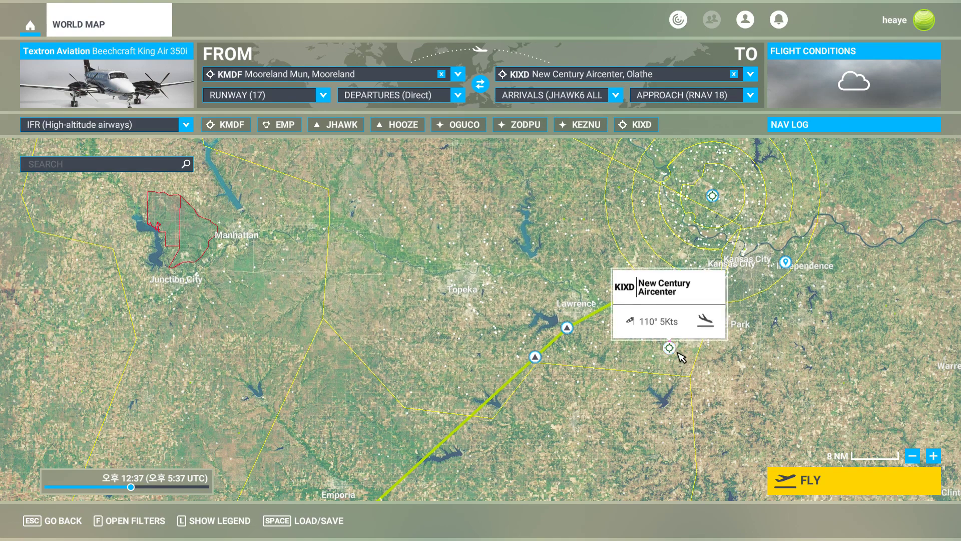
pyautogui.scroll(5, 674, 348)
pyautogui.scroll(1, 648, 337)
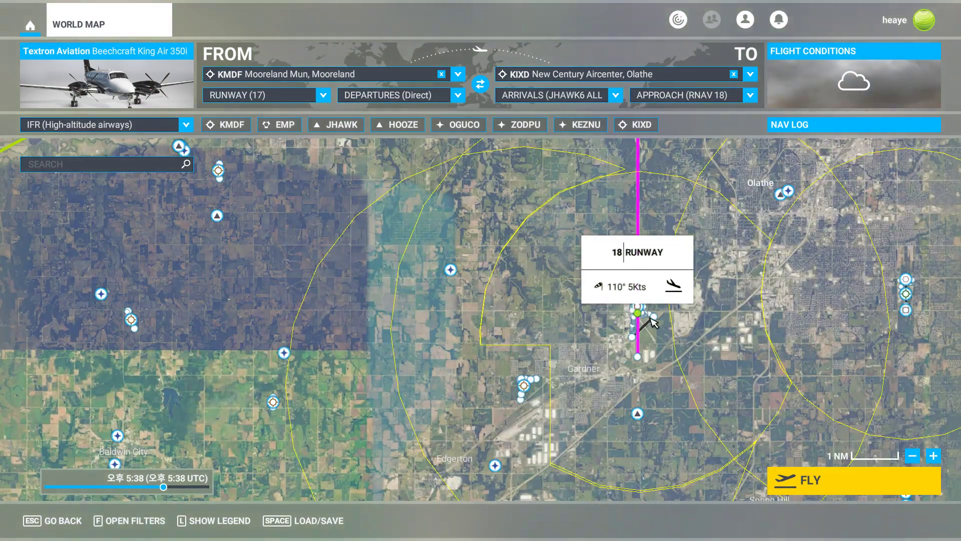
pyautogui.scroll(-3, 650, 333)
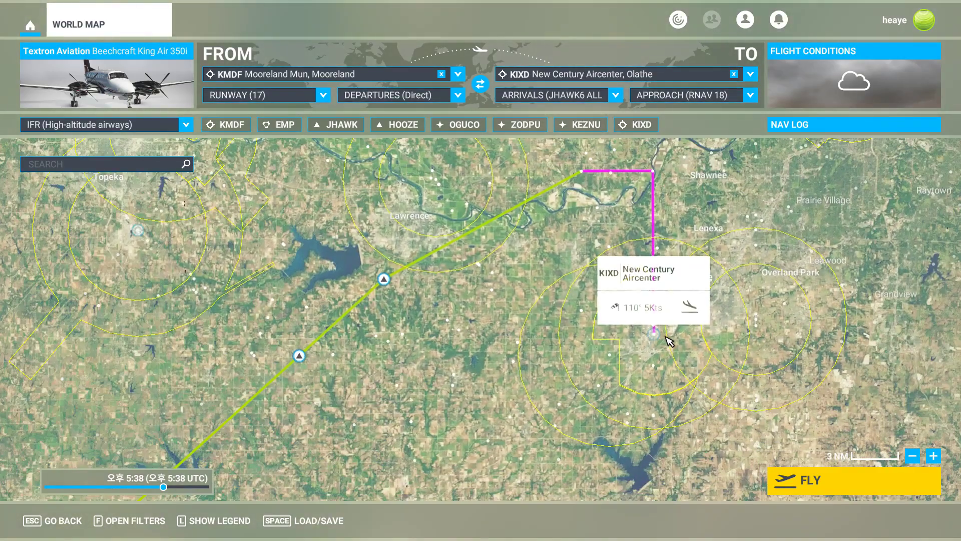
pyautogui.scroll(-2, 654, 334)
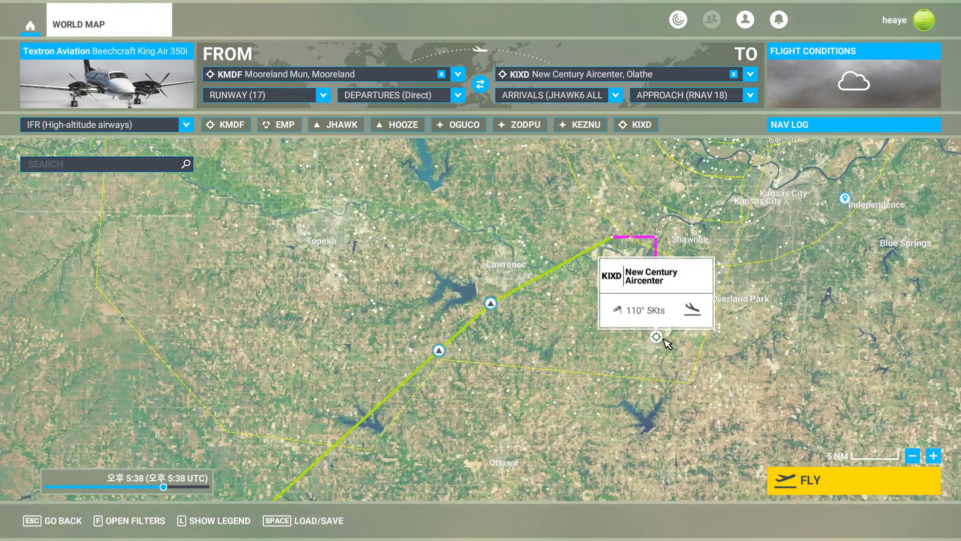
pyautogui.scroll(3, 660, 347)
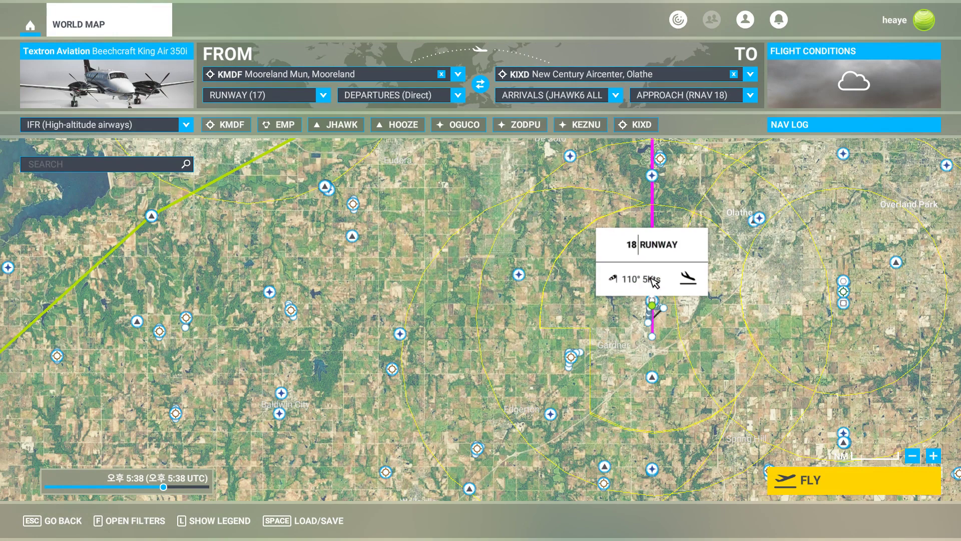
pyautogui.scroll(-3, 660, 330)
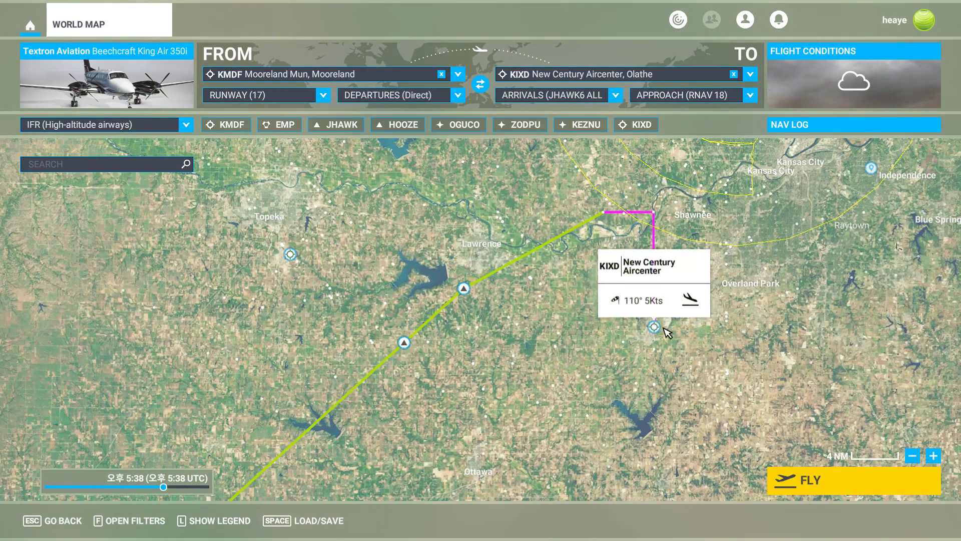
pyautogui.moveTo(385, 401); pyautogui.dragTo(625, 250)
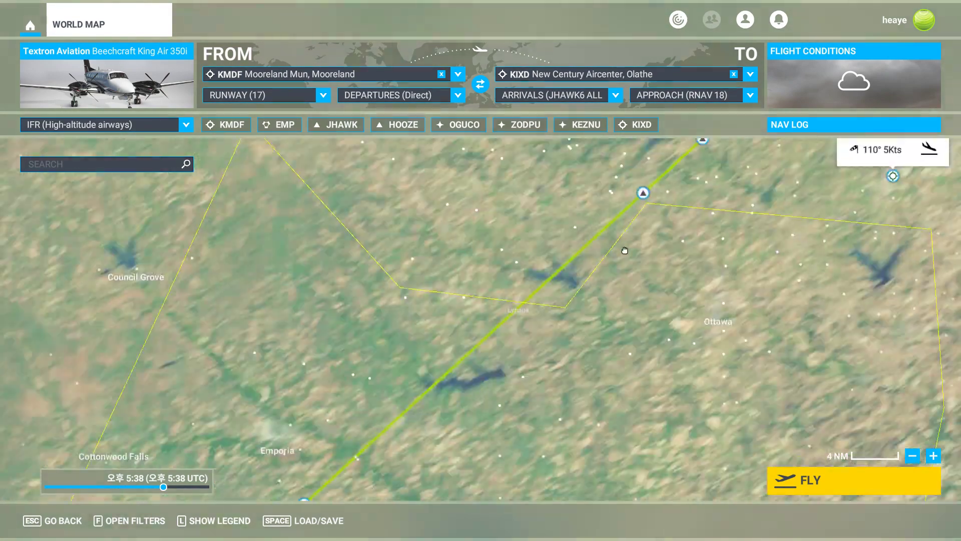
pyautogui.scroll(-3, 623, 260)
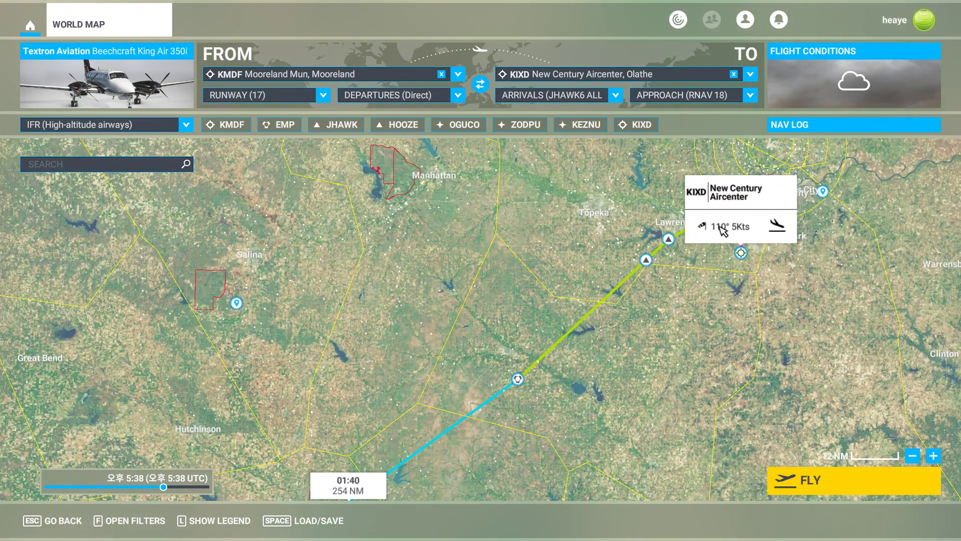
pyautogui.moveTo(490, 291); pyautogui.dragTo(563, 300)
pyautogui.scroll(-2, 496, 289)
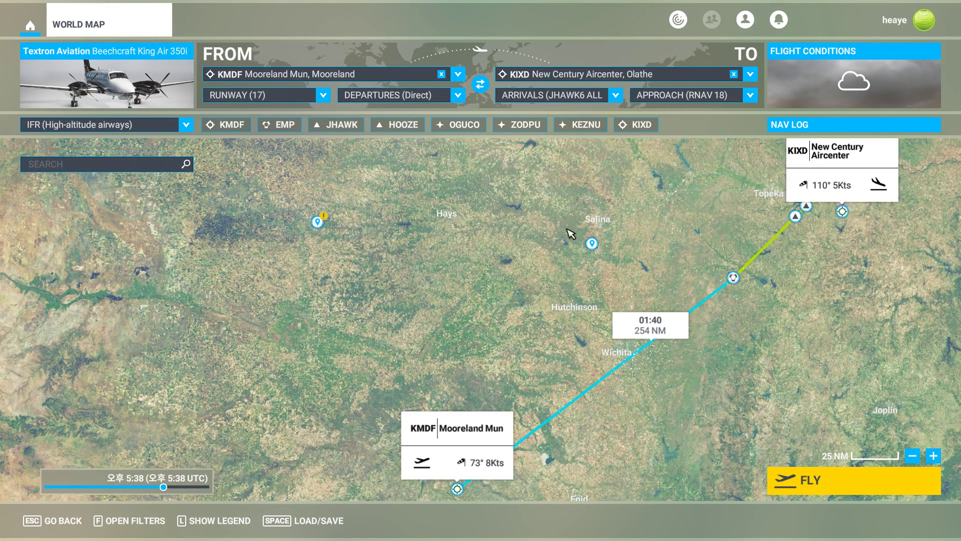
# Set the time of day to about 12:56 PM.
pyautogui.scroll(-2, 475, 226)
pyautogui.moveTo(523, 226); pyautogui.dragTo(584, 239)
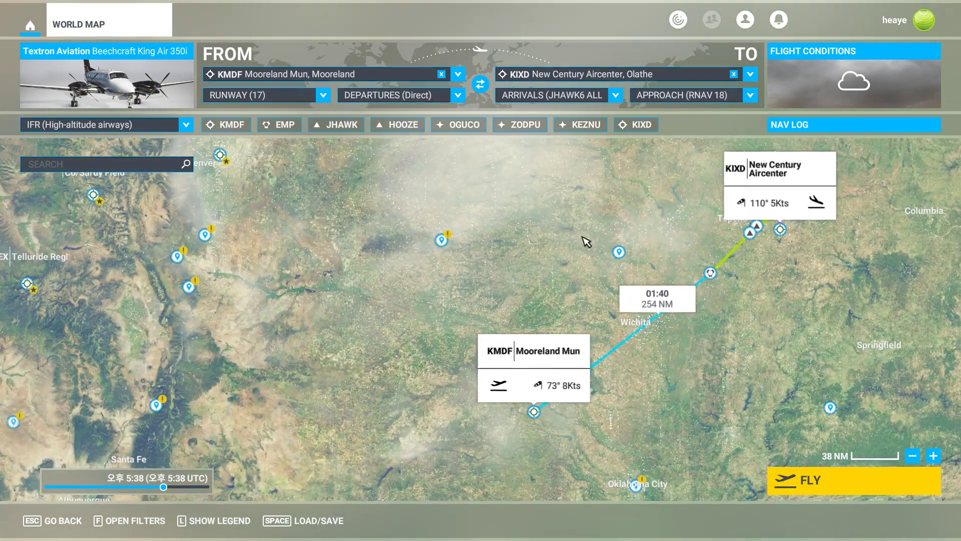
pyautogui.click(133, 487)
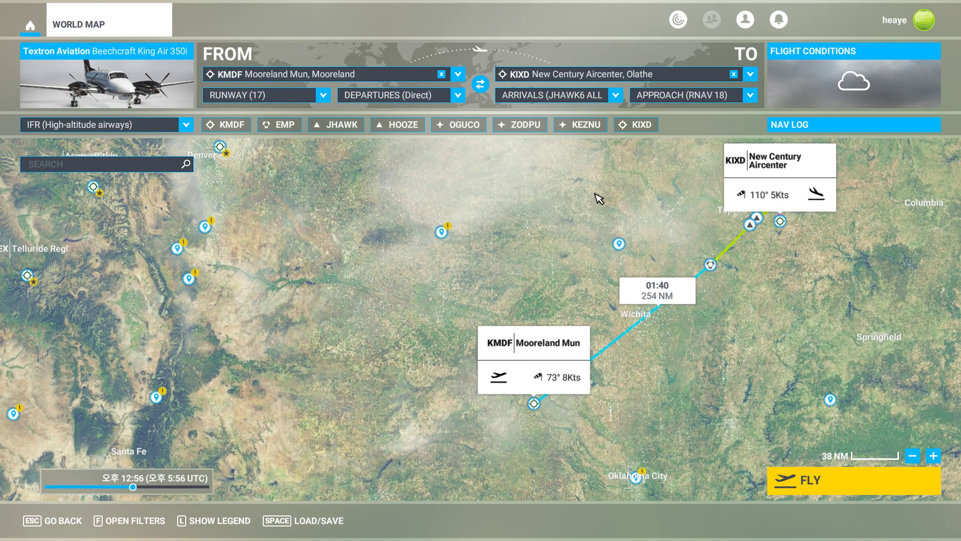
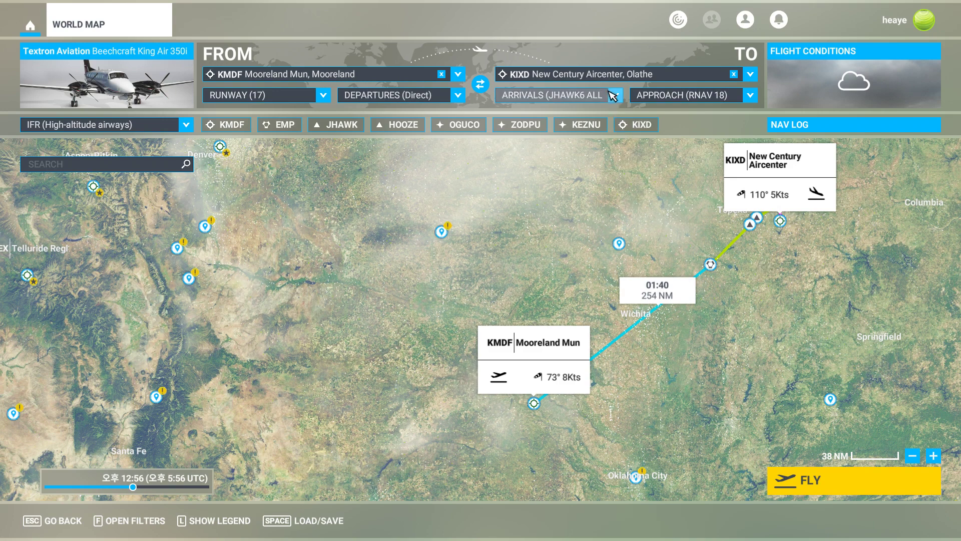
# Switch the arrival procedure to Direct and then back to JHAWK6 ALL.
pyautogui.click(551, 95)
pyautogui.click(549, 117)
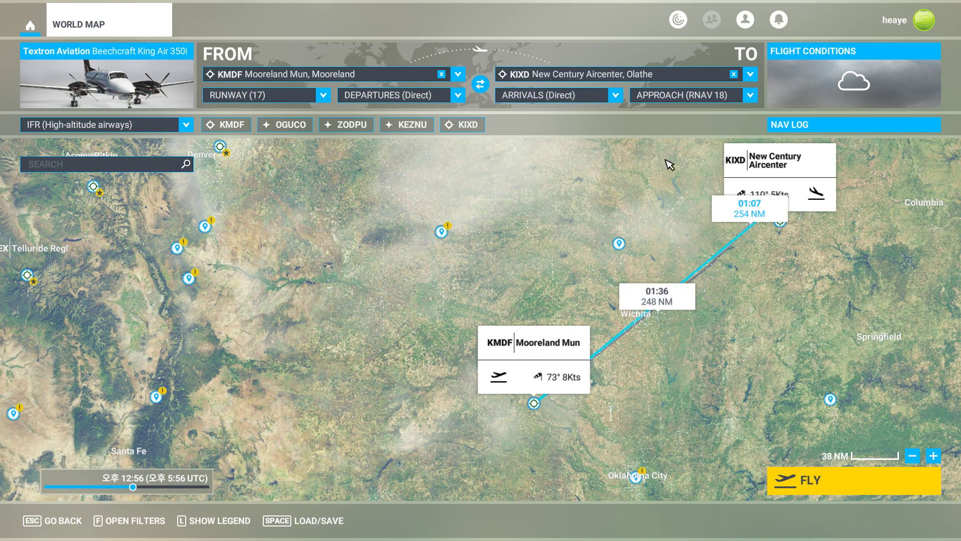
pyautogui.click(616, 95)
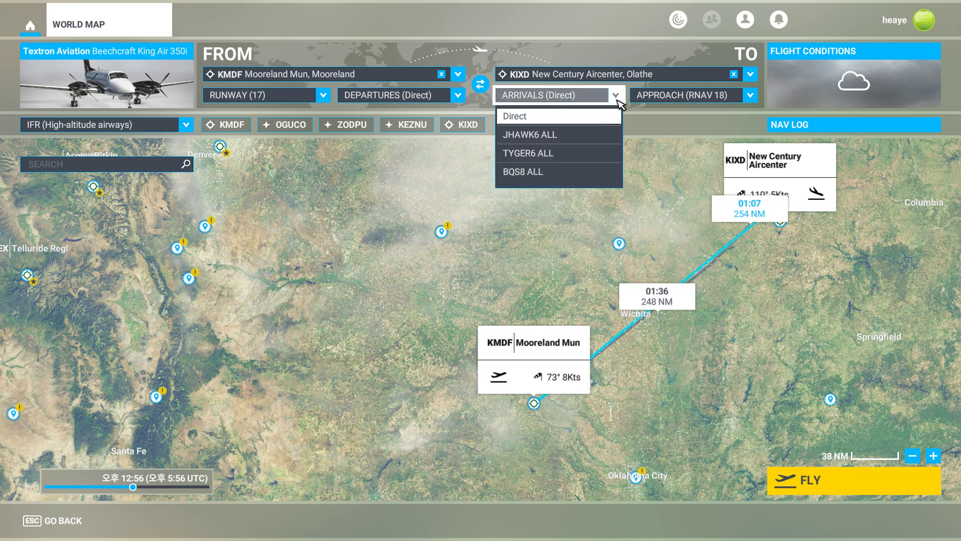
pyautogui.click(598, 135)
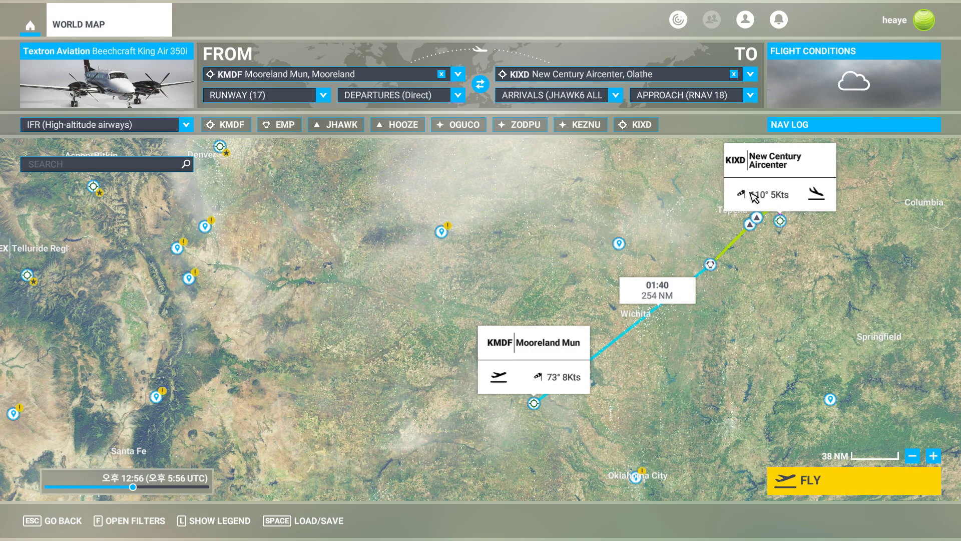
# Examine the route's arrival segment near New Century Aircenter on the world map.
pyautogui.moveTo(611, 199); pyautogui.dragTo(680, 218)
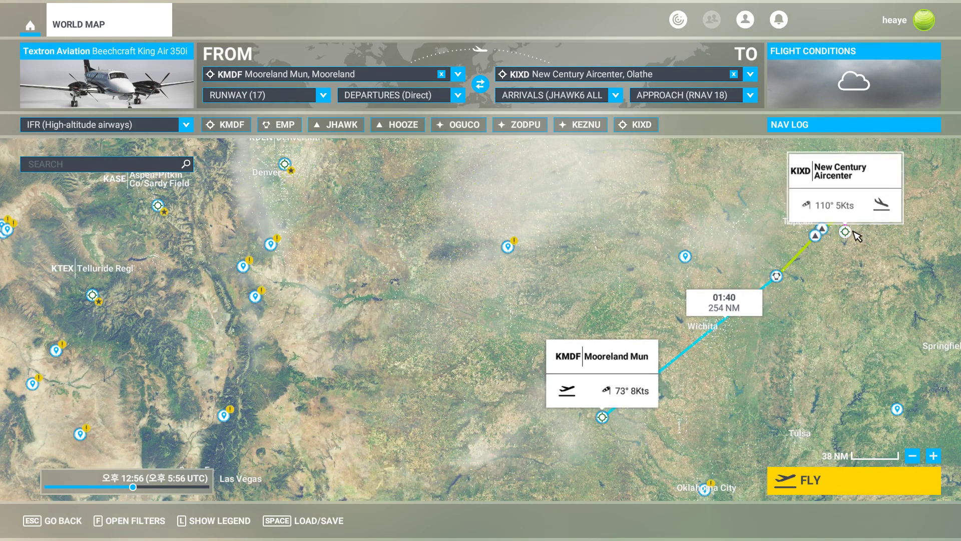
pyautogui.moveTo(755, 241)
pyautogui.mouseDown()
pyautogui.moveTo(732, 244)
pyautogui.moveTo(751, 231)
pyautogui.mouseUp()
pyautogui.click(755, 230)
pyautogui.scroll(1, 757, 232)
pyautogui.click(732, 236)
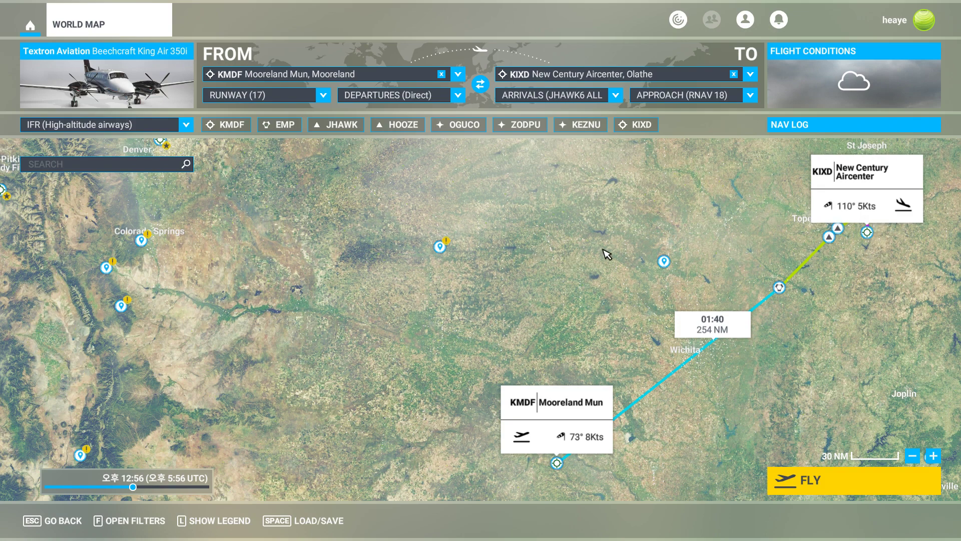
# Switch to SkyVector and drag the planned route line so it runs via HUT and EMP onto the JHAWK6 arrival.
pyautogui.hotkey('alt', 'Tab')
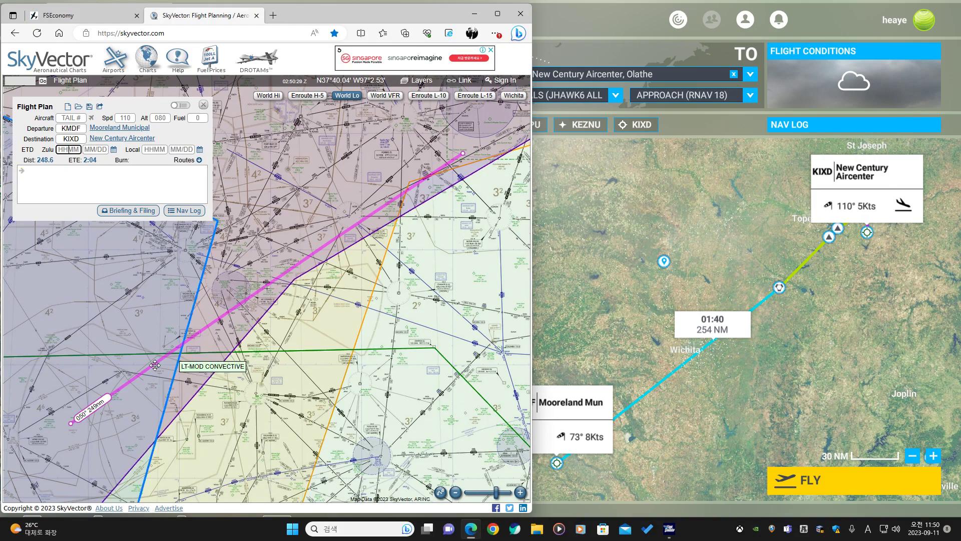
pyautogui.moveTo(151, 396); pyautogui.dragTo(146, 367)
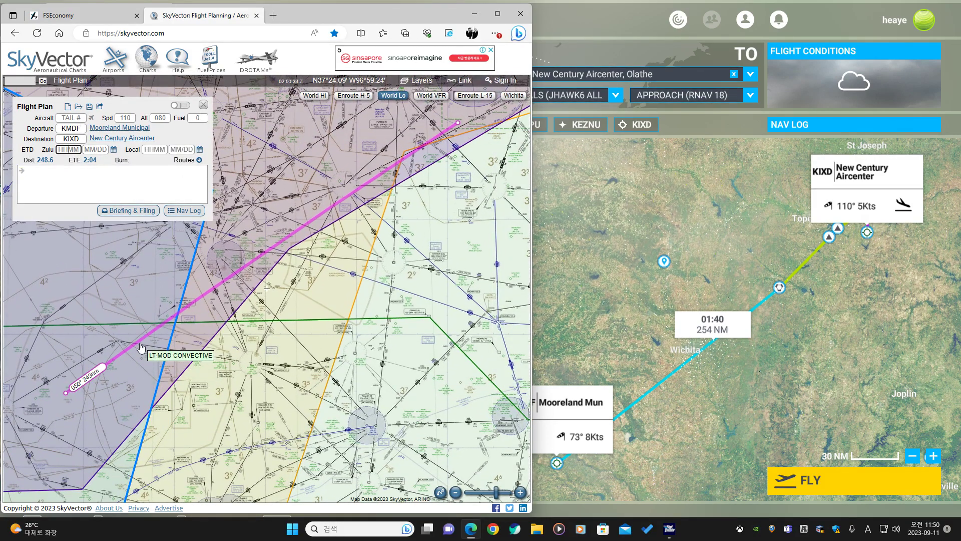
pyautogui.moveTo(88, 375); pyautogui.dragTo(113, 404)
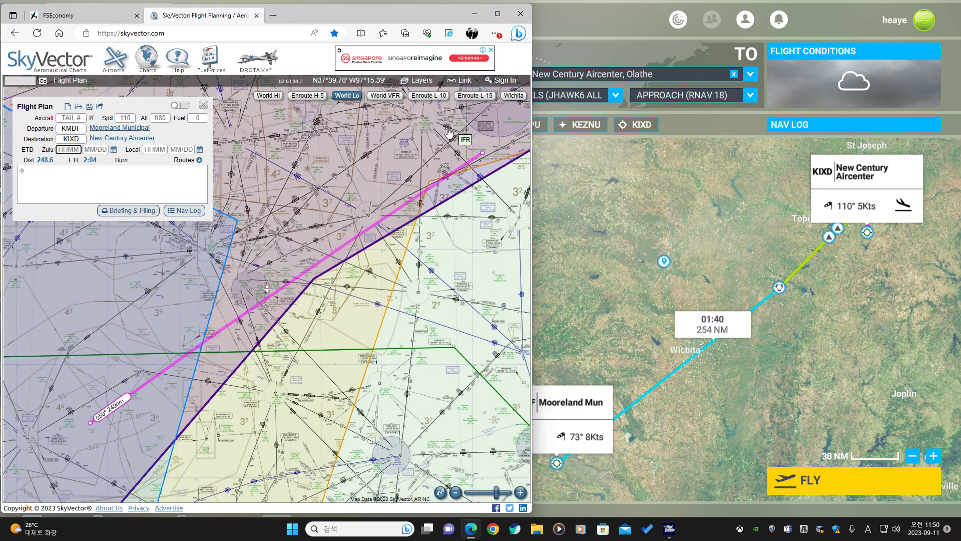
pyautogui.moveTo(436, 158); pyautogui.dragTo(386, 197)
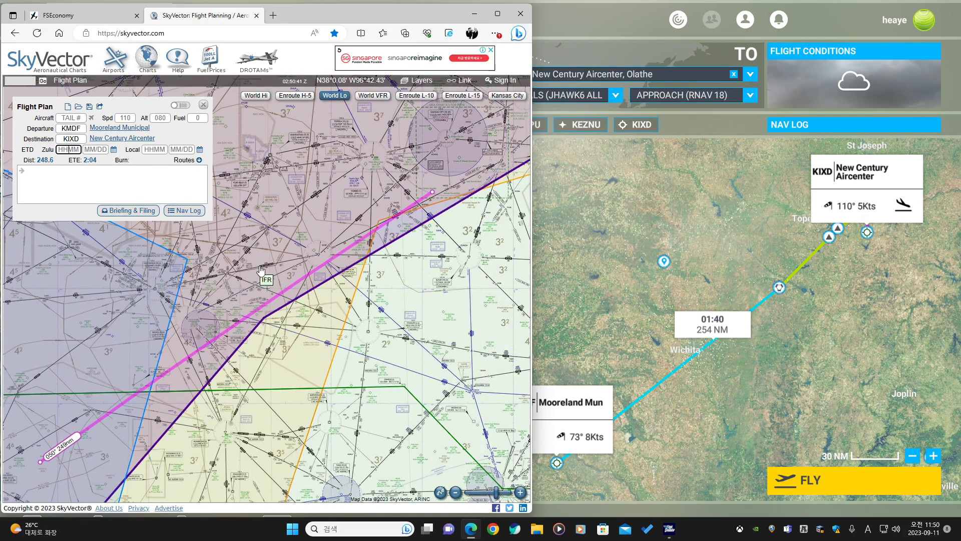
pyautogui.moveTo(324, 264); pyautogui.dragTo(317, 254)
pyautogui.click(329, 282)
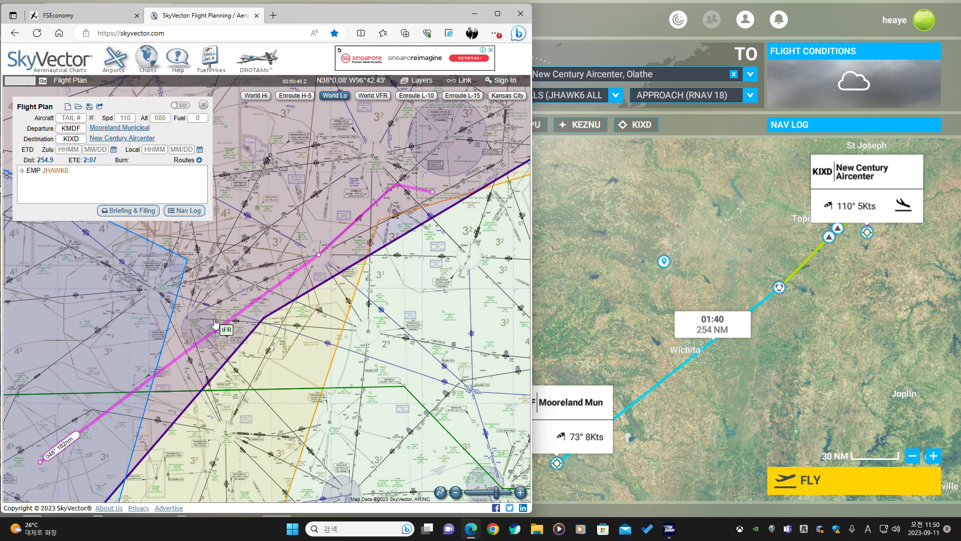
pyautogui.moveTo(222, 327); pyautogui.dragTo(154, 290)
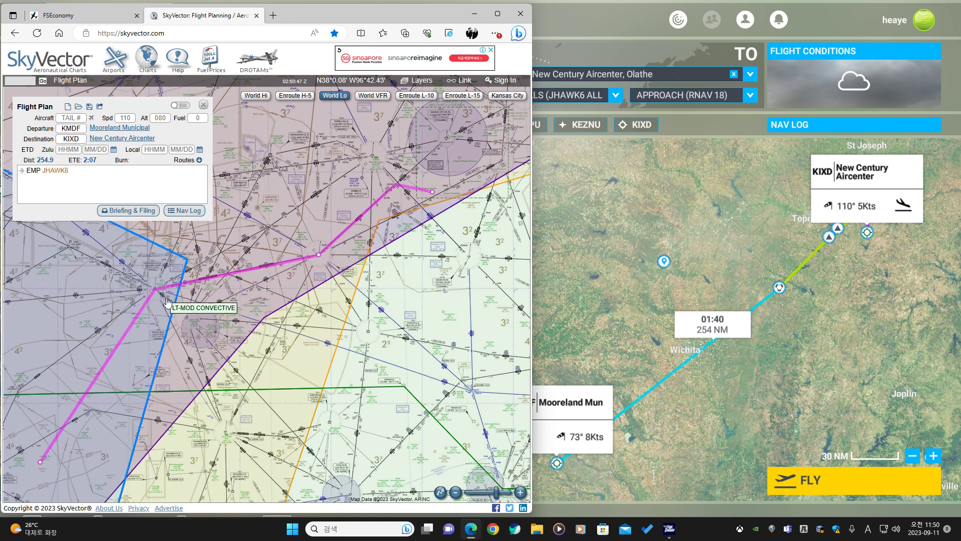
pyautogui.click(169, 314)
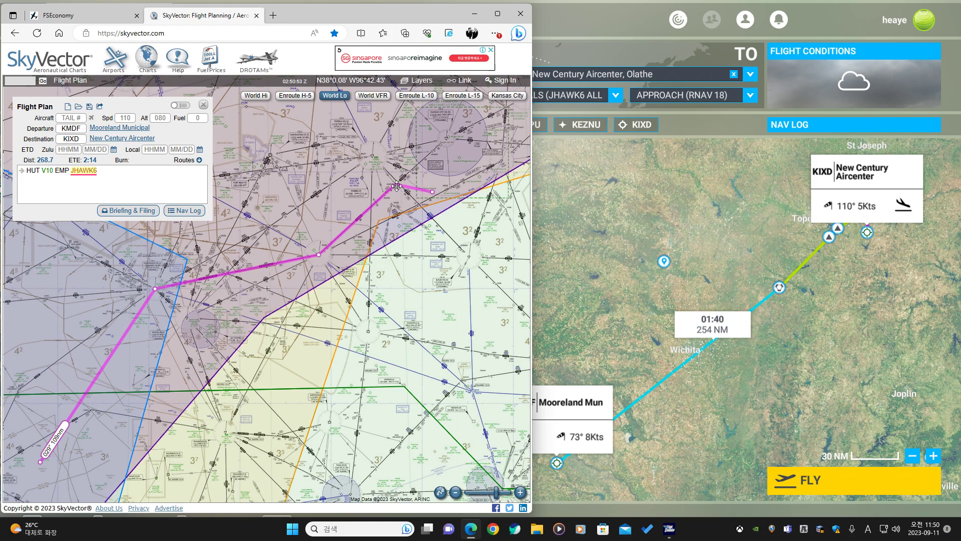
# Move the route's last waypoint to TOP and delete the EMP waypoint.
pyautogui.moveTo(390, 186); pyautogui.dragTo(372, 156)
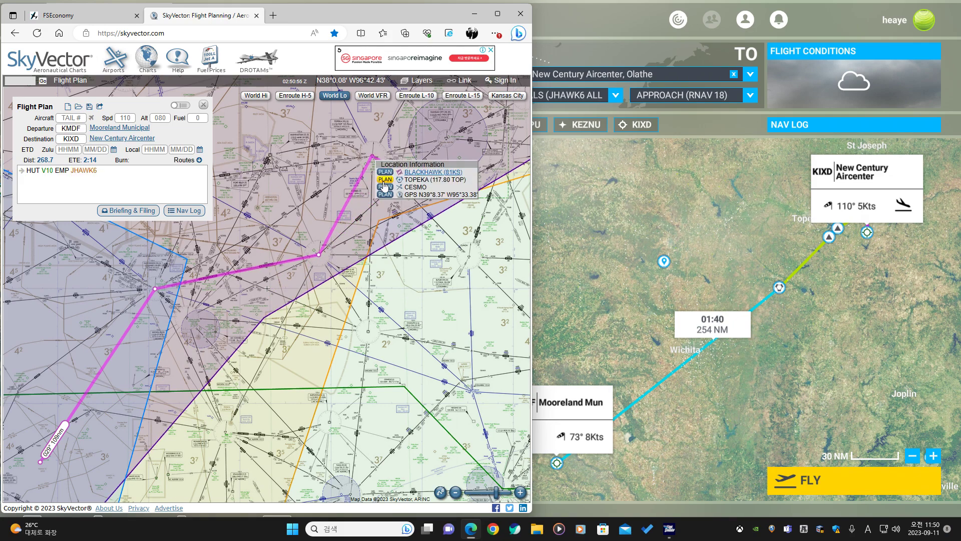
pyautogui.moveTo(319, 254); pyautogui.dragTo(266, 226)
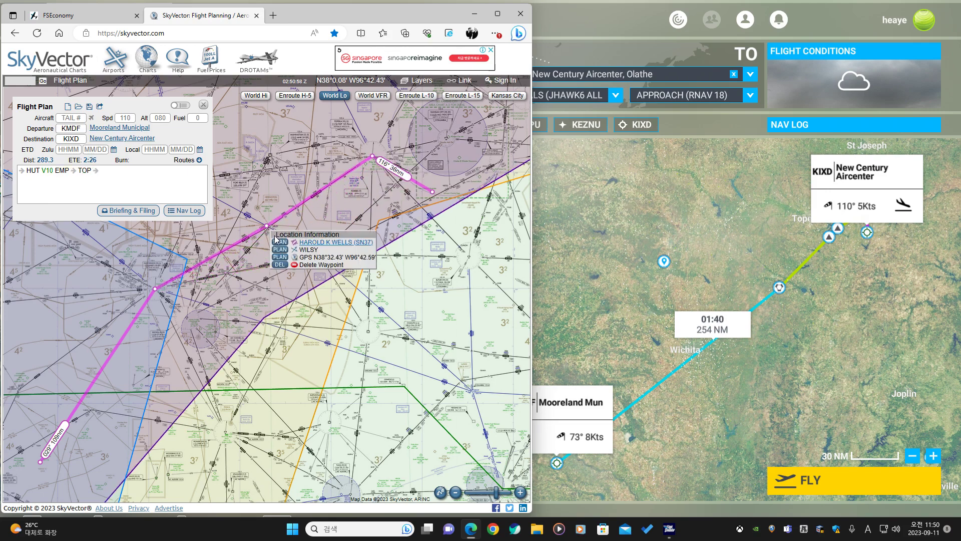
pyautogui.click(276, 264)
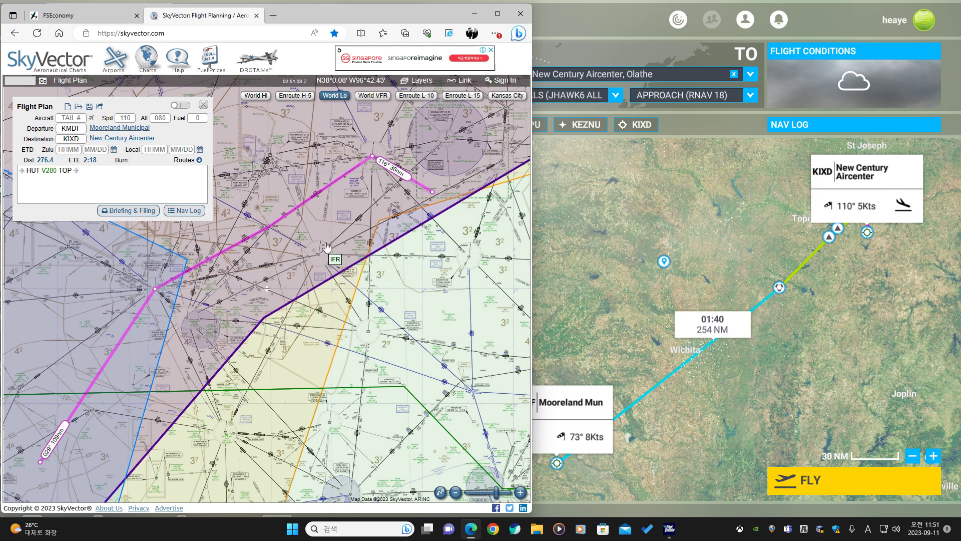
# Replace the TOP waypoint with HOOZE in the SkyVector flight plan.
pyautogui.moveTo(372, 157); pyautogui.dragTo(395, 186)
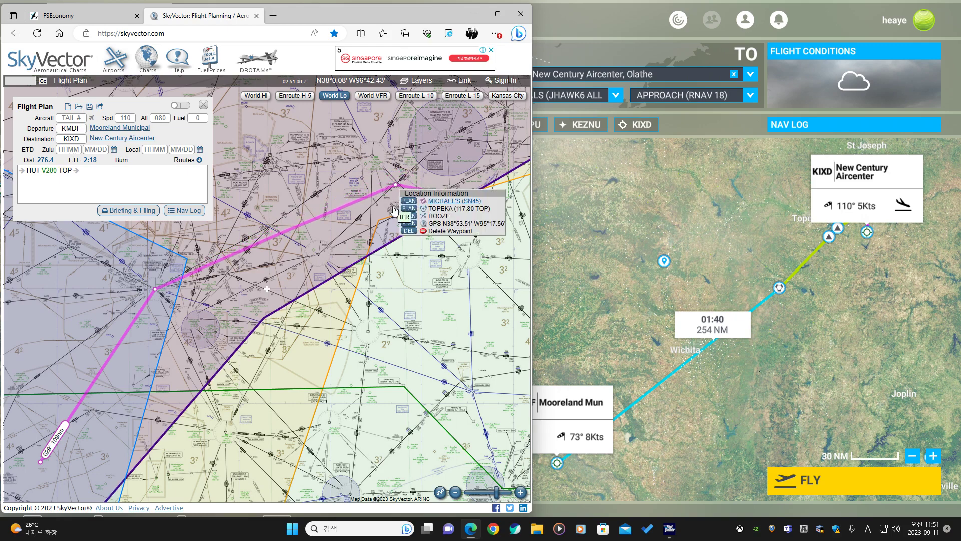
pyautogui.click(406, 215)
pyautogui.scroll(3, 396, 190)
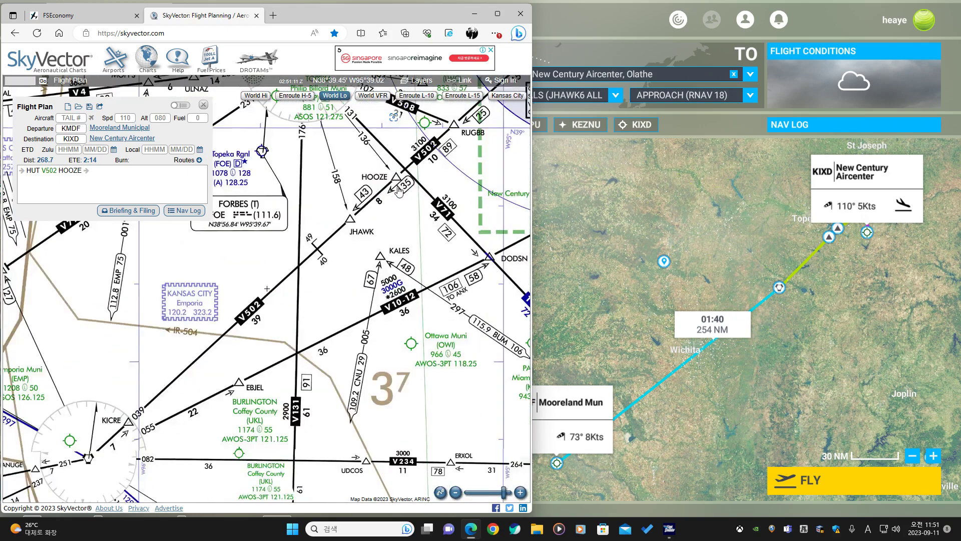
# Switch to the simulator world map and examine the route around JHAWK and HOOZE.
pyautogui.click(768, 235)
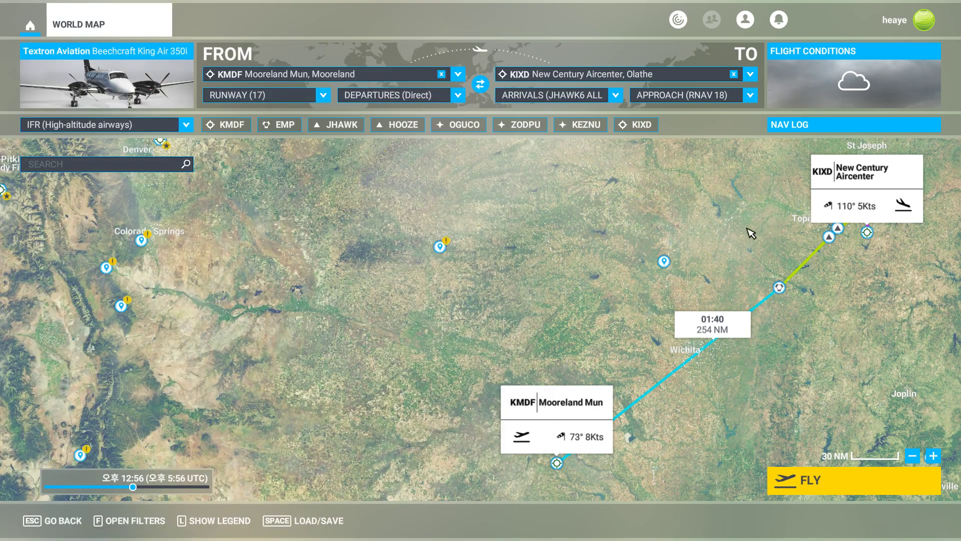
pyautogui.moveTo(751, 233); pyautogui.dragTo(571, 268)
pyautogui.scroll(5, 667, 294)
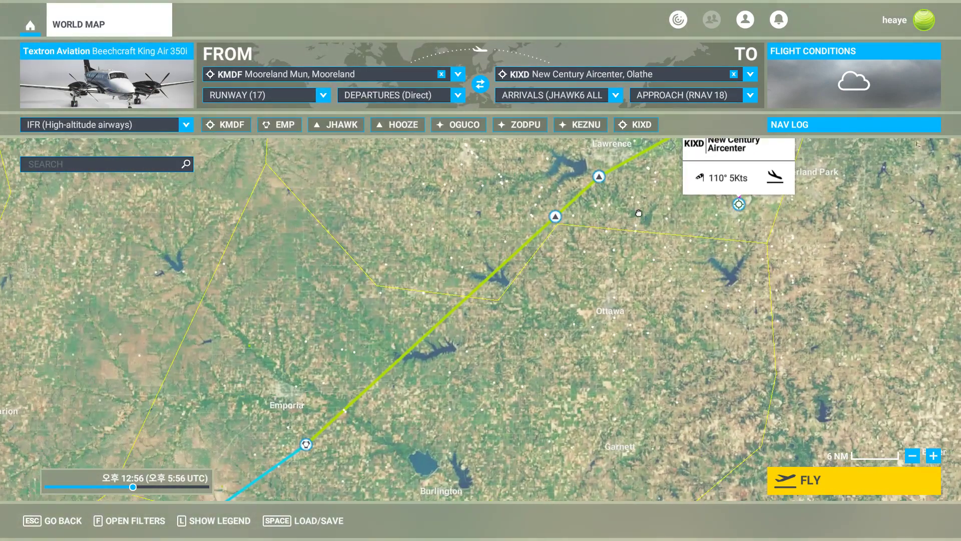
pyautogui.moveTo(639, 212); pyautogui.dragTo(578, 303)
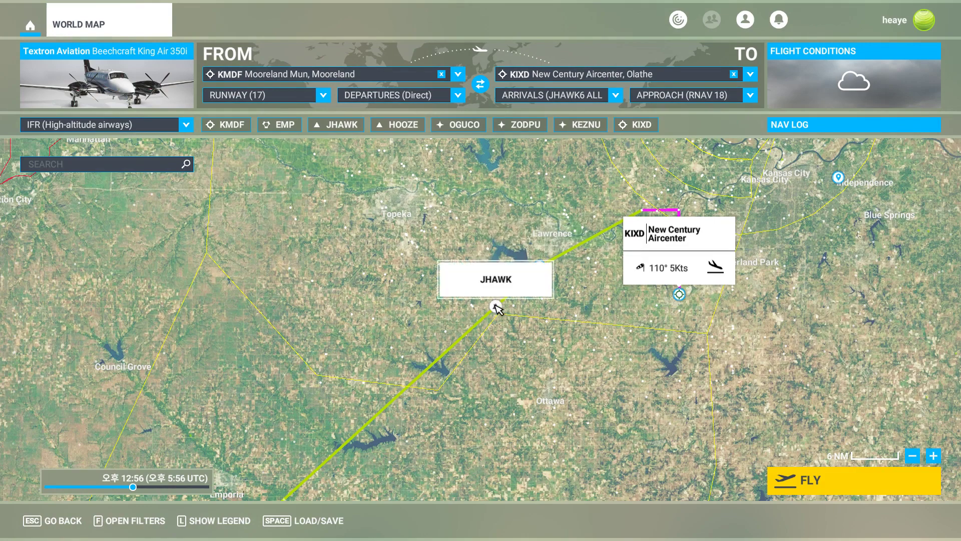
pyautogui.scroll(-3, 551, 303)
pyautogui.moveTo(453, 313); pyautogui.dragTo(662, 254)
# Return to SkyVector and extend the route after HOOZE with the OGUCO and ZODPU waypoints.
pyautogui.hotkey('alt', 'Tab')
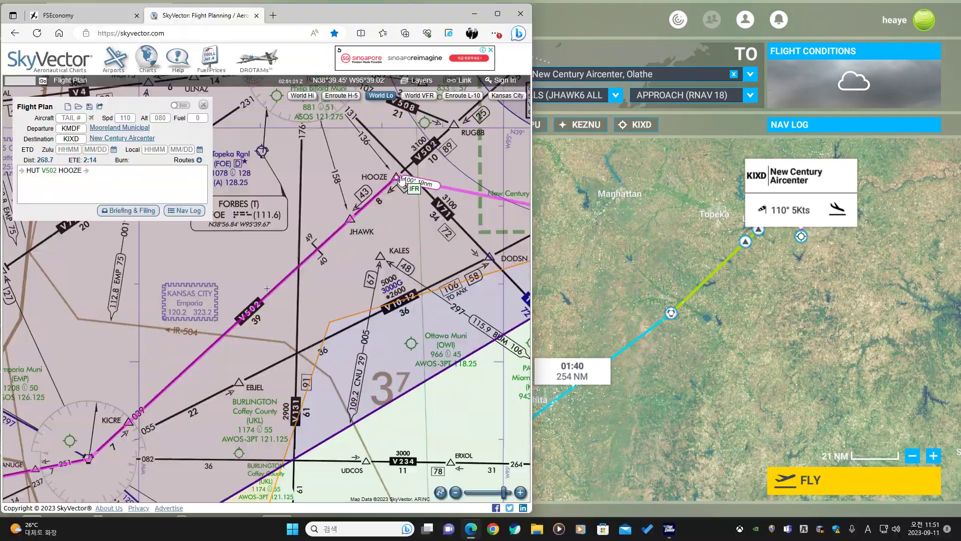
pyautogui.scroll(2, 404, 184)
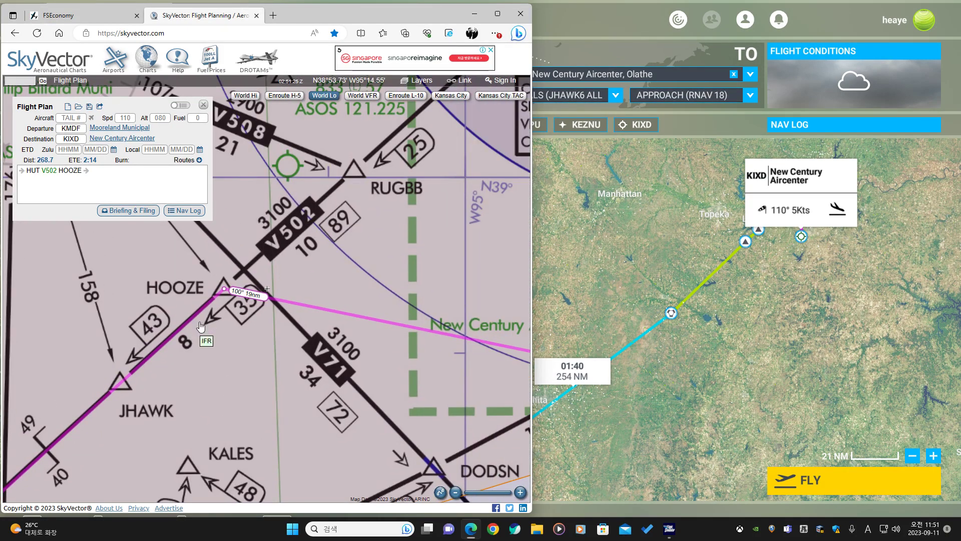
pyautogui.moveTo(224, 298)
pyautogui.mouseDown()
pyautogui.moveTo(395, 185)
pyautogui.moveTo(225, 280)
pyautogui.moveTo(239, 266)
pyautogui.moveTo(224, 289)
pyautogui.mouseUp()
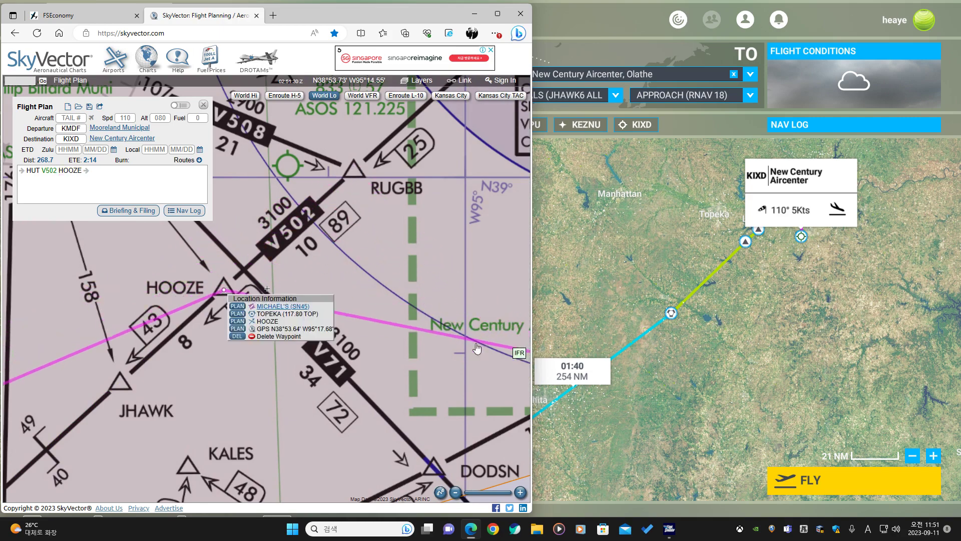
pyautogui.click(238, 323)
pyautogui.scroll(-2, 215, 321)
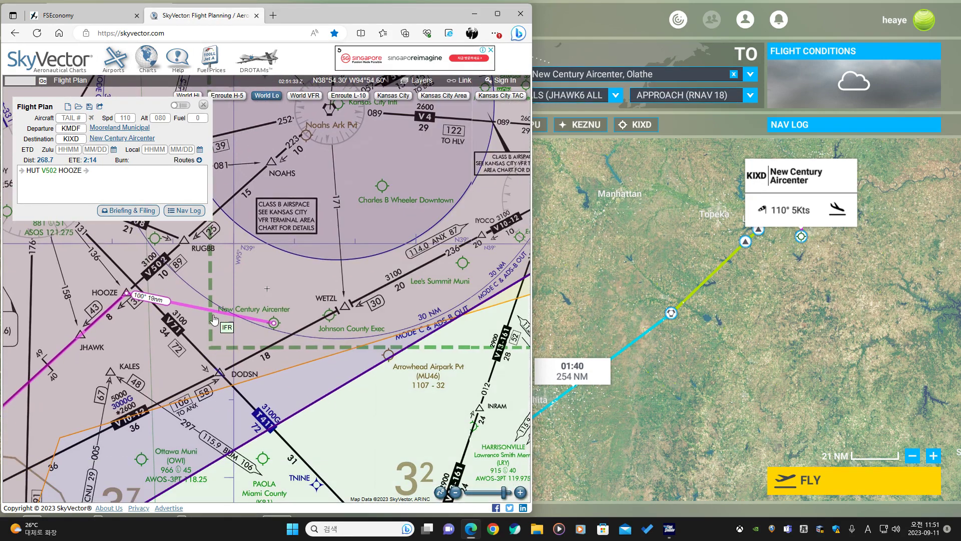
pyautogui.moveTo(215, 316); pyautogui.dragTo(229, 236)
pyautogui.click(284, 273)
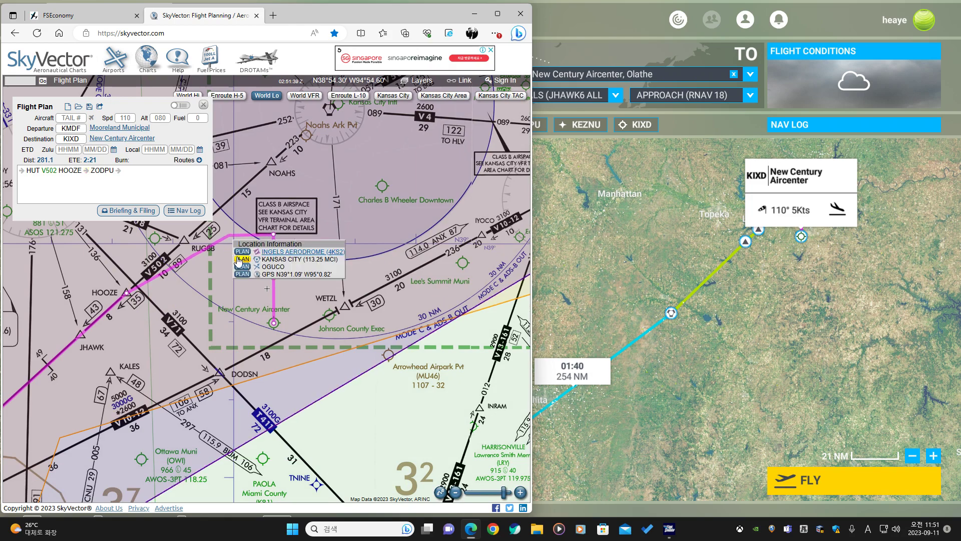
pyautogui.click(242, 267)
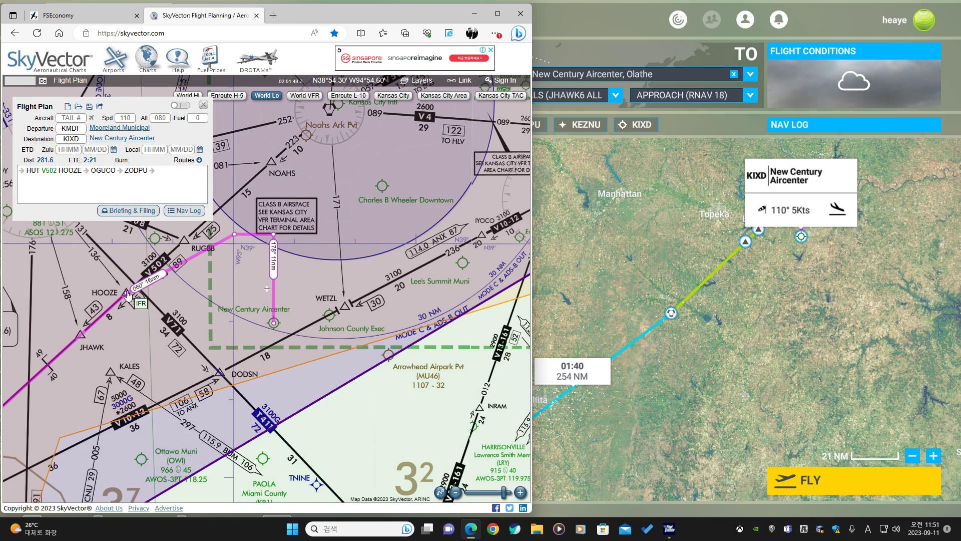
# Insert the Emporia VOR (EMP) between HUT and HOOZE in the route.
pyautogui.moveTo(217, 243); pyautogui.dragTo(176, 265)
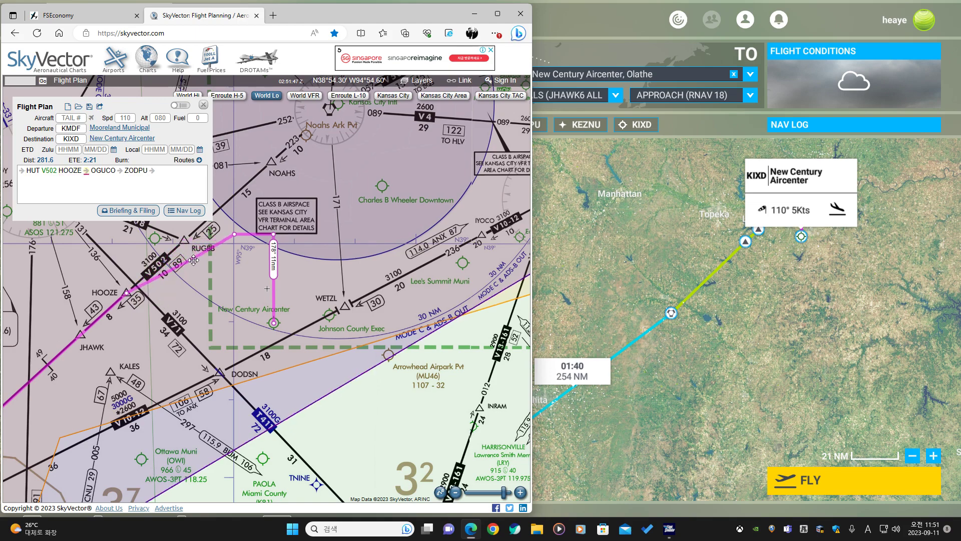
pyautogui.moveTo(134, 341); pyautogui.dragTo(365, 276)
pyautogui.scroll(-2, 324, 335)
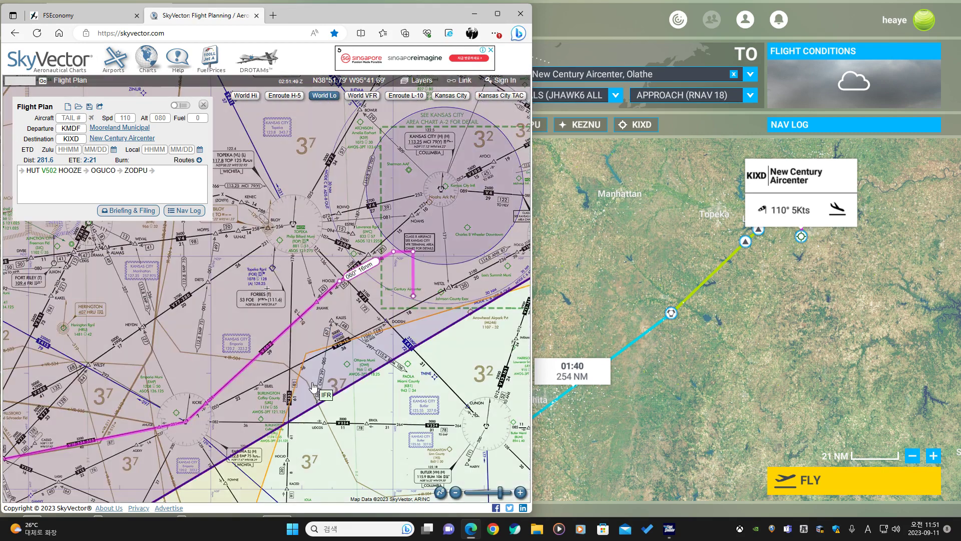
pyautogui.moveTo(256, 417); pyautogui.dragTo(391, 283)
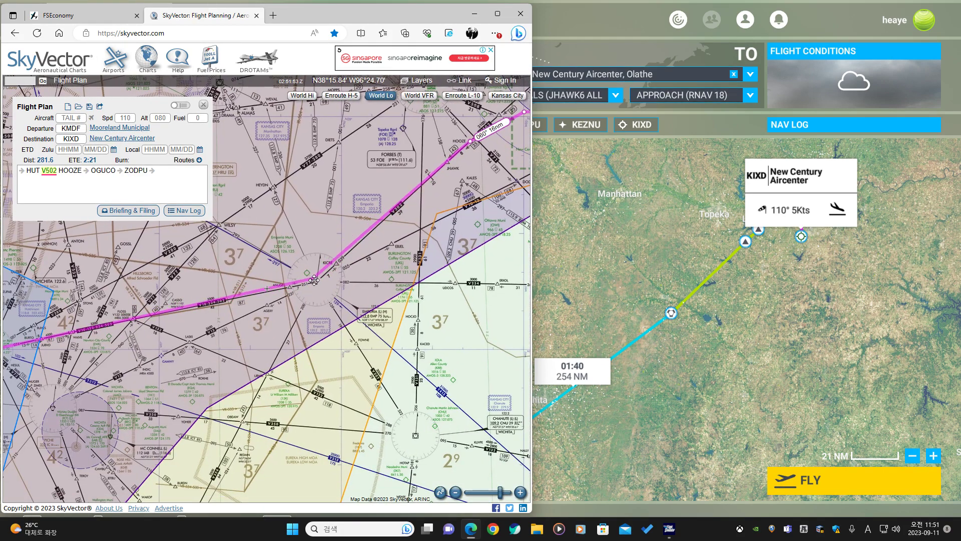
pyautogui.click(317, 282)
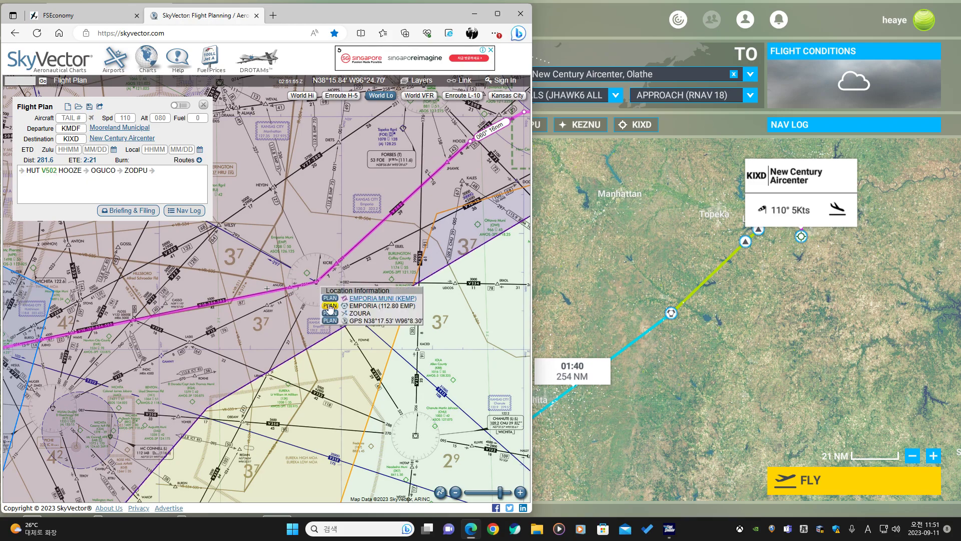
pyautogui.click(330, 306)
# Open and read the convective SIGMET lying along the route, then close it.
pyautogui.scroll(-1, 194, 360)
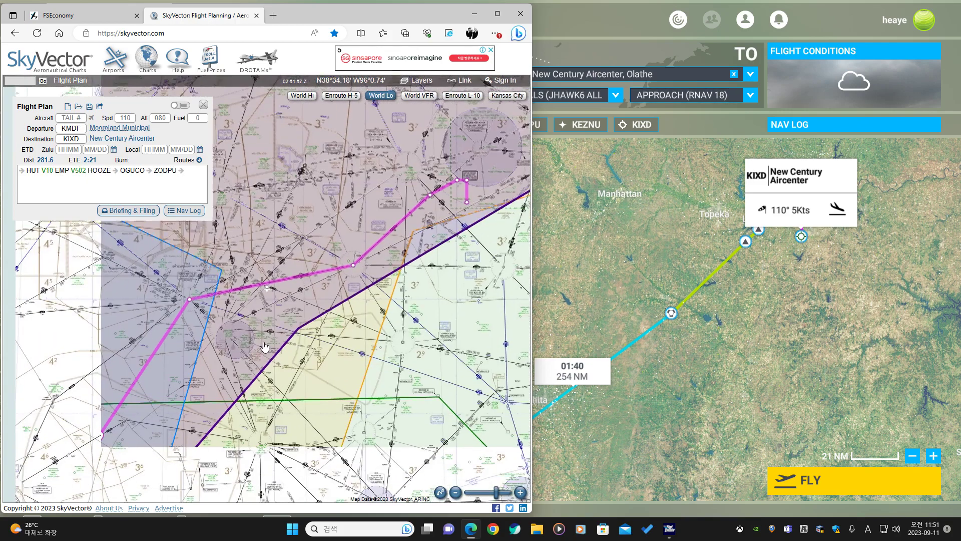
pyautogui.moveTo(265, 347); pyautogui.dragTo(268, 324)
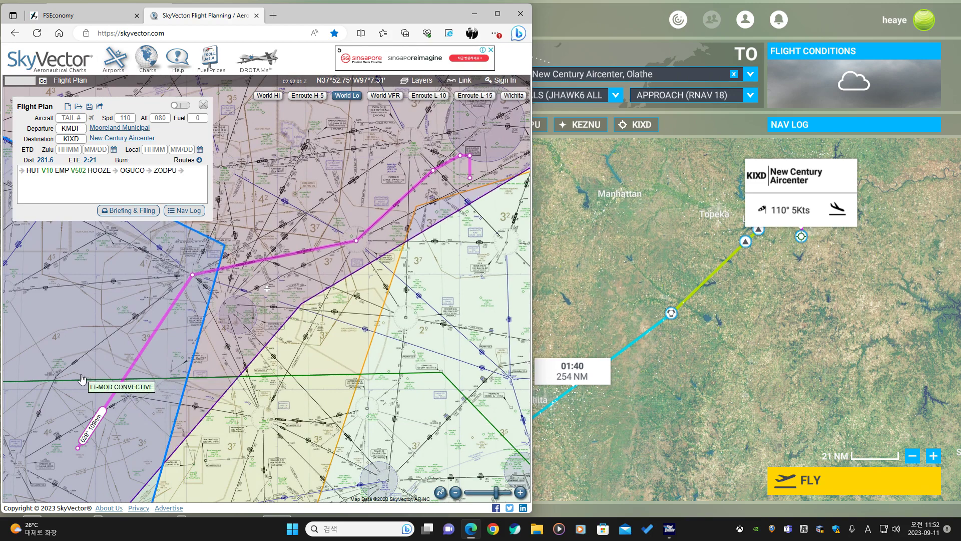
pyautogui.moveTo(83, 383); pyautogui.dragTo(193, 328)
pyautogui.click(221, 343)
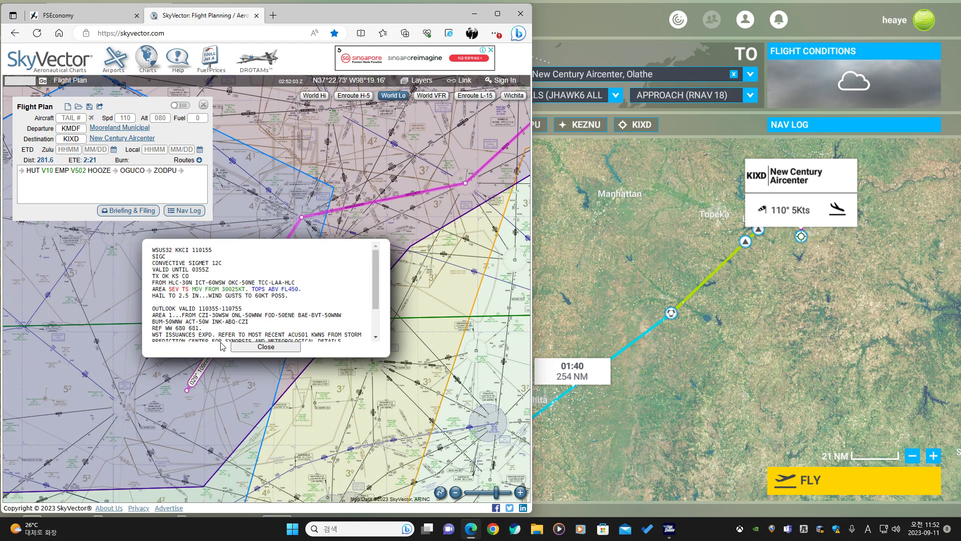
pyautogui.click(240, 348)
# Add CARKO as the first waypoint of the route and open the AIRMET advisory on the chart.
pyautogui.moveTo(222, 347); pyautogui.dragTo(165, 319)
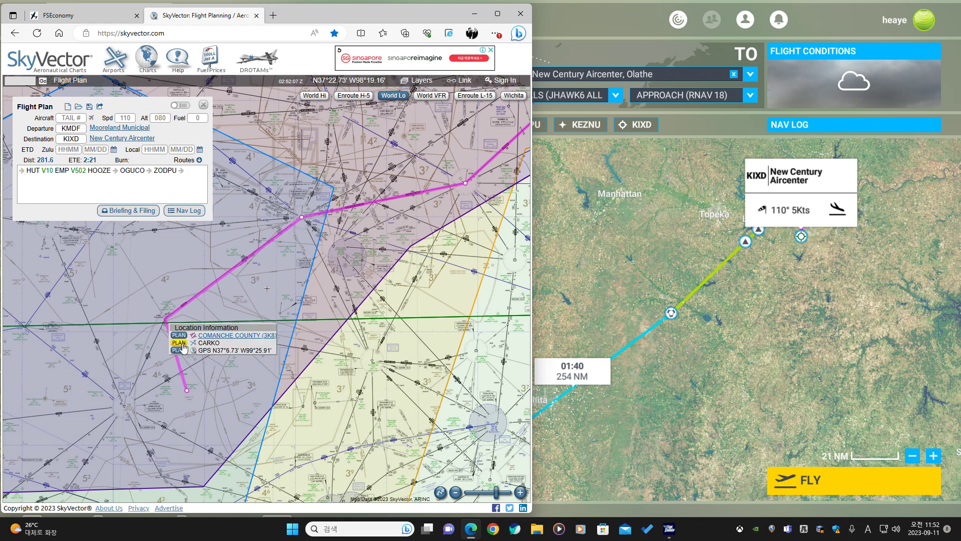
pyautogui.click(179, 343)
pyautogui.click(350, 291)
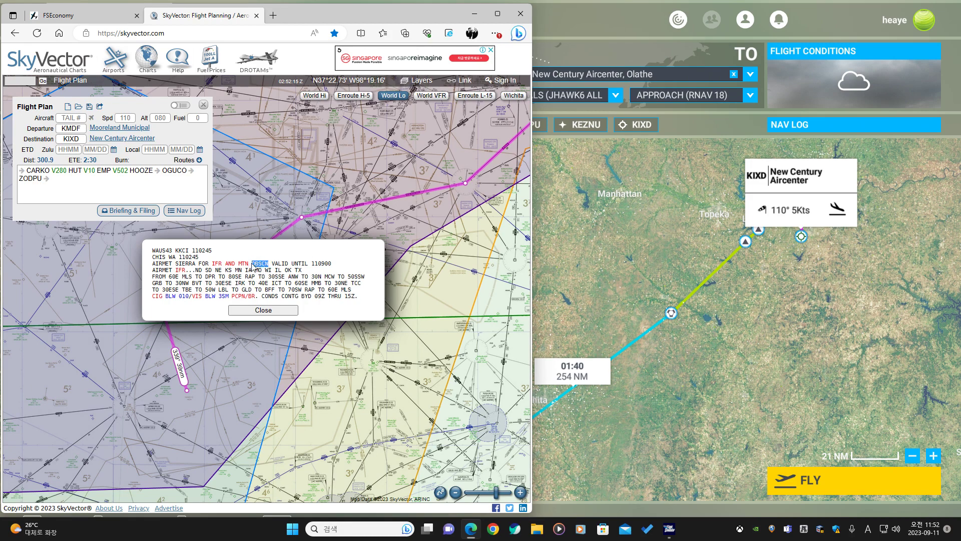
# Close the AIRMET advisory and examine the route from Mooreland toward Emporia on the low-altitude enroute chart.
pyautogui.click(226, 273)
pyautogui.click(269, 311)
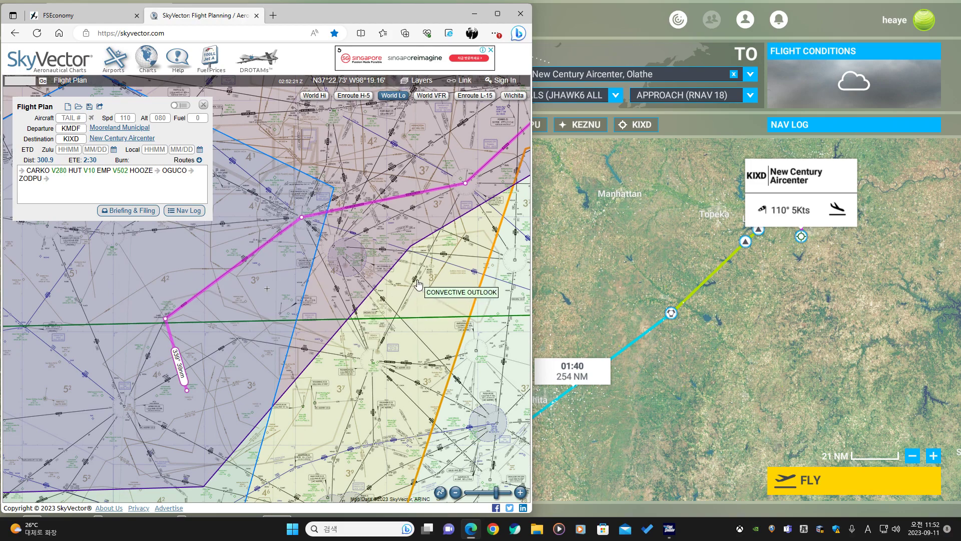
pyautogui.moveTo(418, 284); pyautogui.dragTo(311, 330)
pyautogui.scroll(-1, 337, 322)
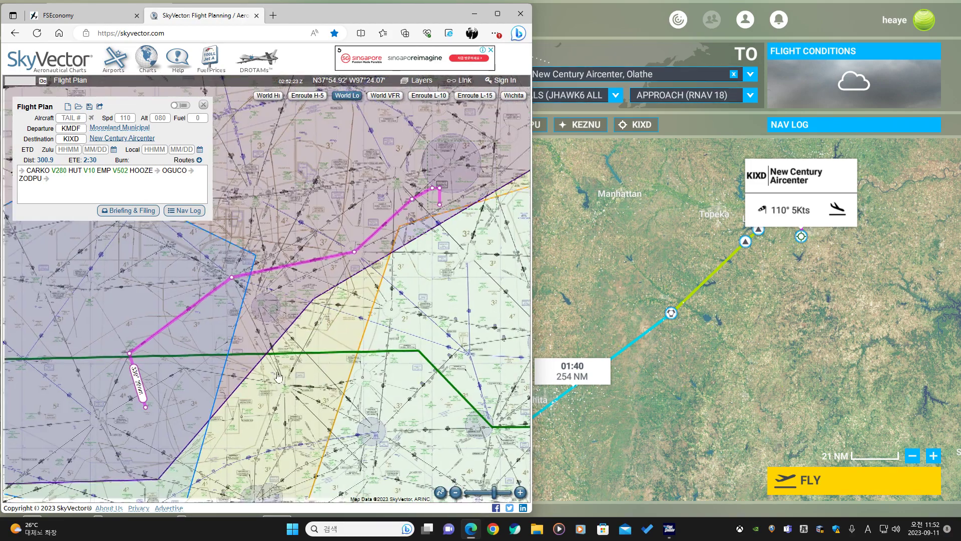
pyautogui.moveTo(278, 377); pyautogui.dragTo(398, 275)
pyautogui.scroll(3, 267, 288)
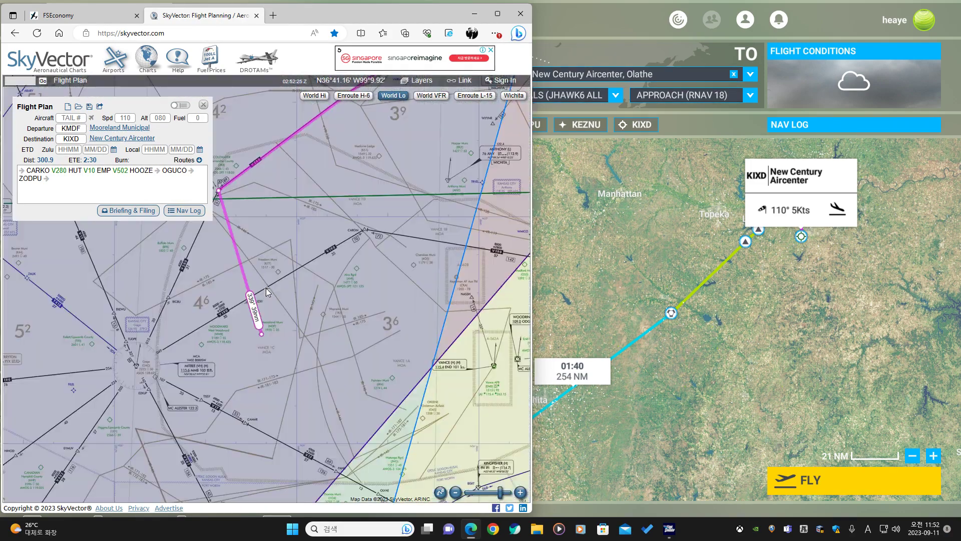
pyautogui.scroll(1, 266, 296)
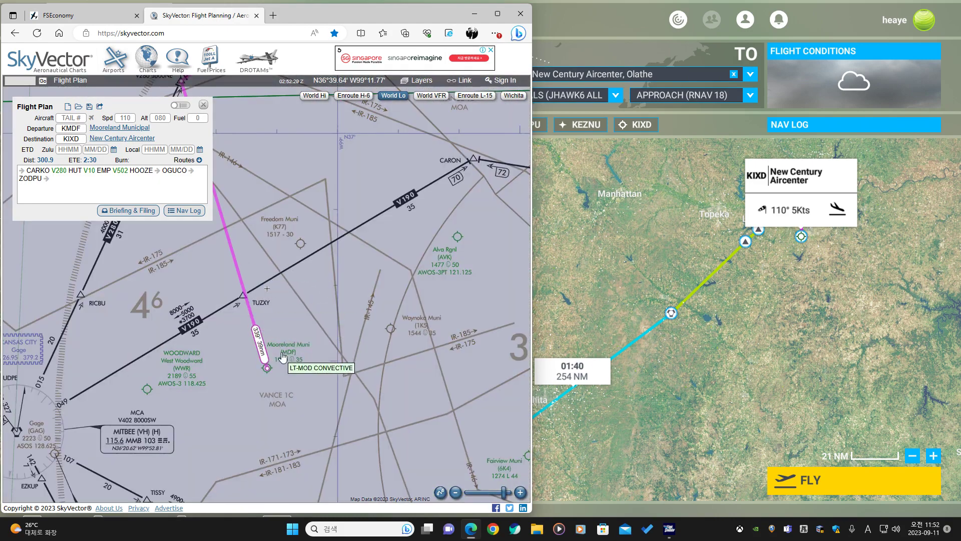
pyautogui.moveTo(257, 257); pyautogui.dragTo(286, 322)
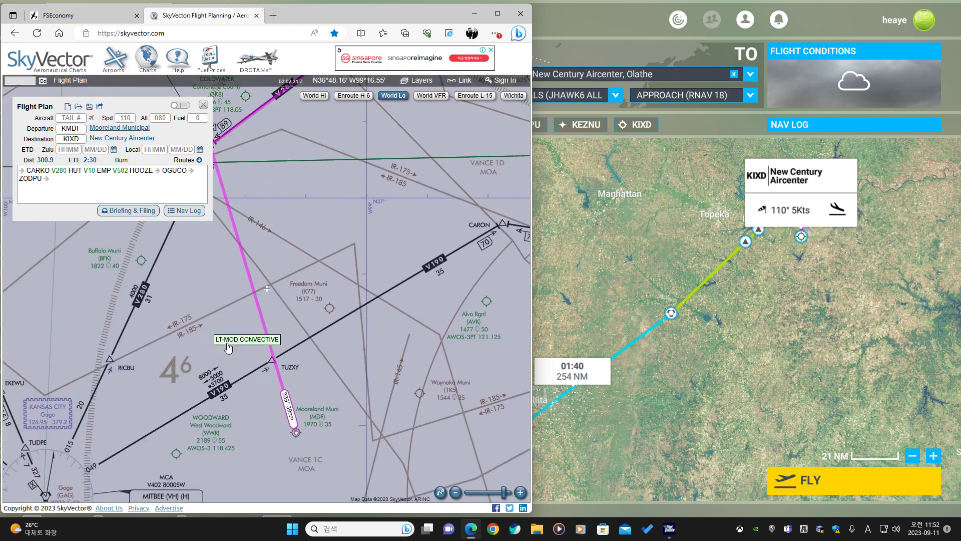
pyautogui.moveTo(225, 377); pyautogui.dragTo(239, 285)
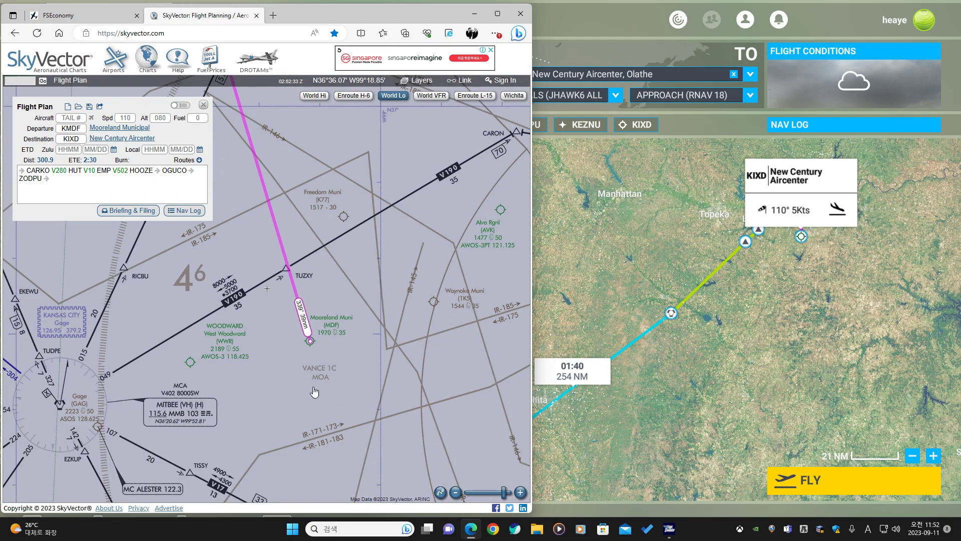
pyautogui.moveTo(305, 161); pyautogui.dragTo(274, 284)
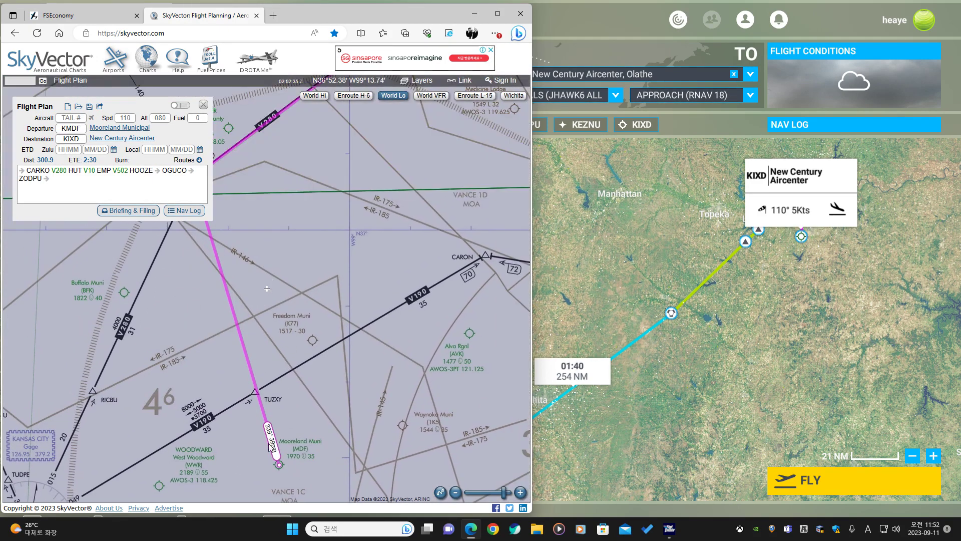
pyautogui.moveTo(280, 172); pyautogui.dragTo(270, 306)
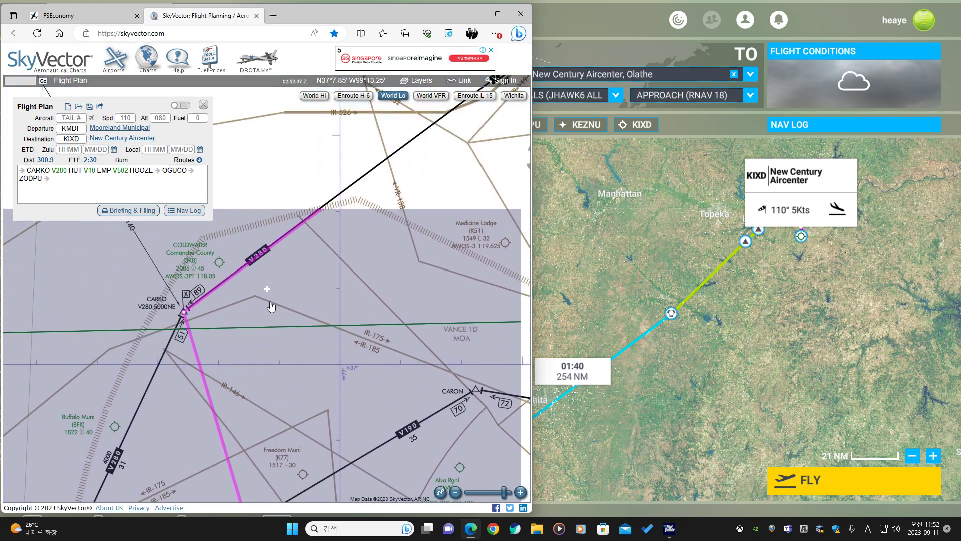
pyautogui.scroll(-2, 403, 221)
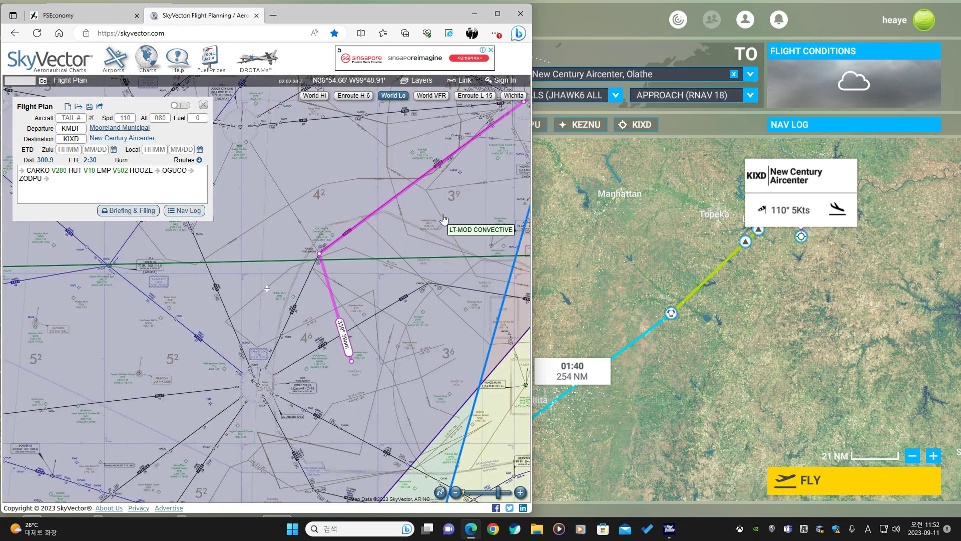
pyautogui.moveTo(310, 248); pyautogui.dragTo(208, 283)
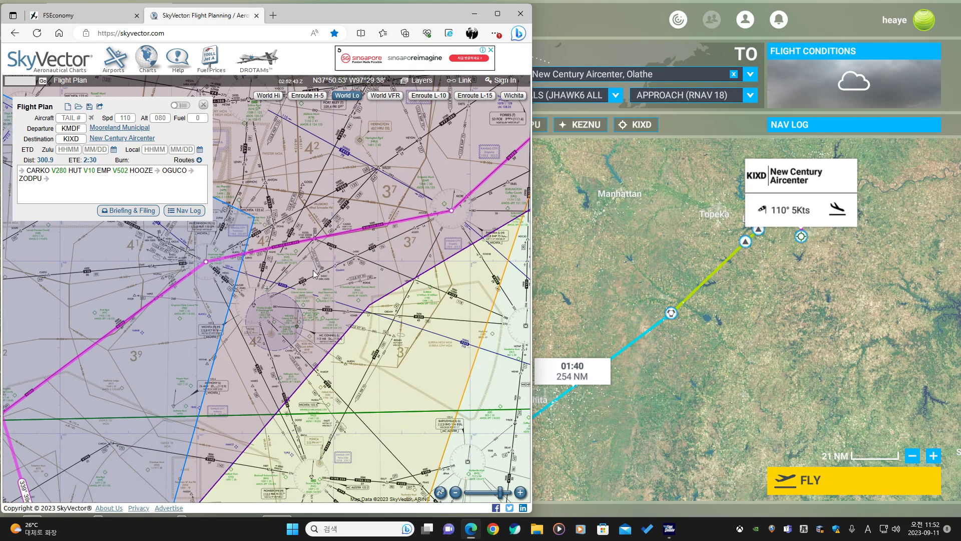
pyautogui.scroll(1, 389, 226)
pyautogui.moveTo(282, 278); pyautogui.dragTo(163, 325)
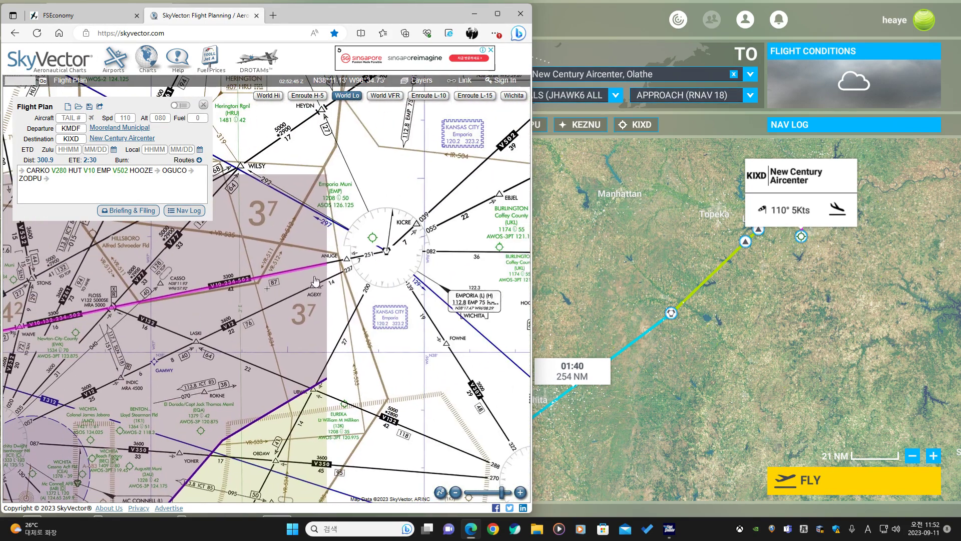
pyautogui.moveTo(414, 242); pyautogui.dragTo(246, 328)
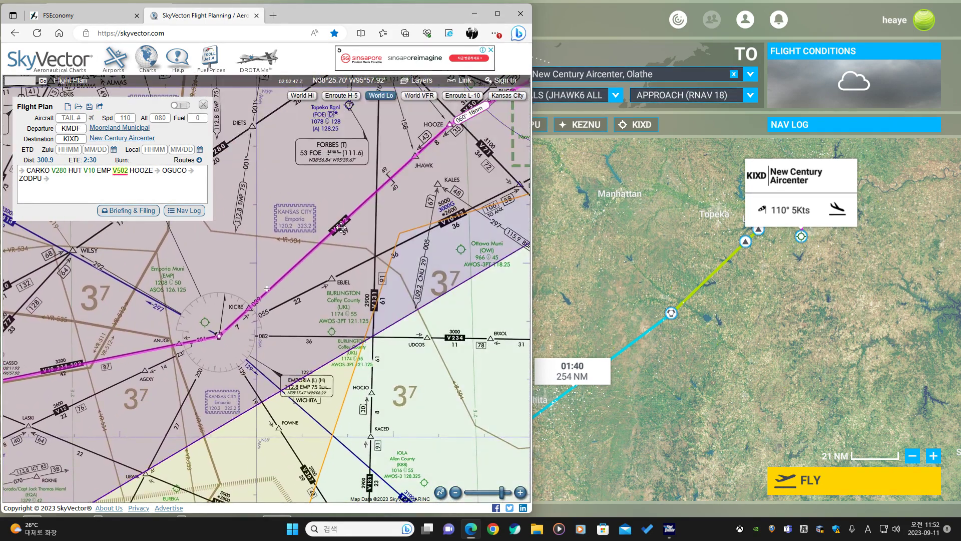
pyautogui.moveTo(349, 232); pyautogui.dragTo(222, 363)
pyautogui.moveTo(296, 291); pyautogui.dragTo(477, 132)
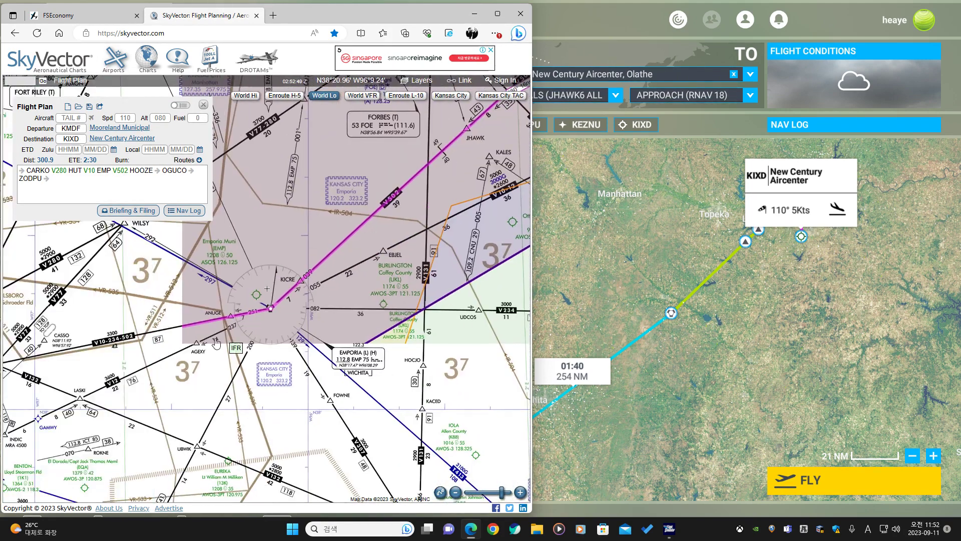
pyautogui.moveTo(150, 315); pyautogui.dragTo(424, 182)
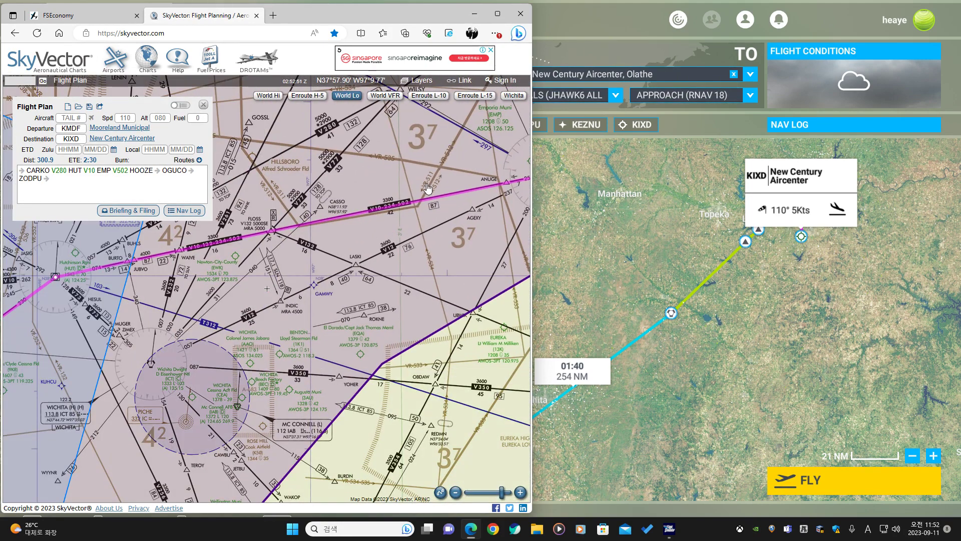
pyautogui.scroll(1, 443, 170)
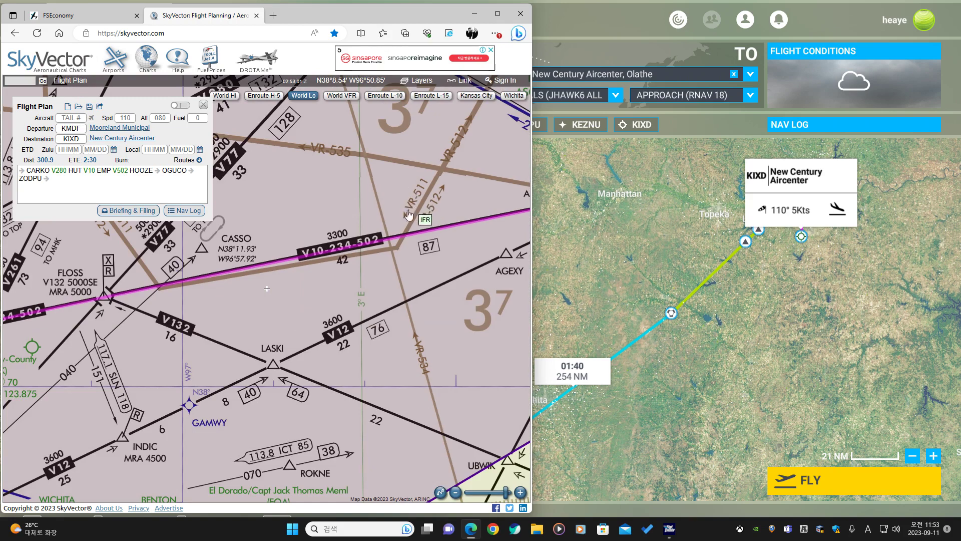
pyautogui.moveTo(425, 339); pyautogui.dragTo(278, 241)
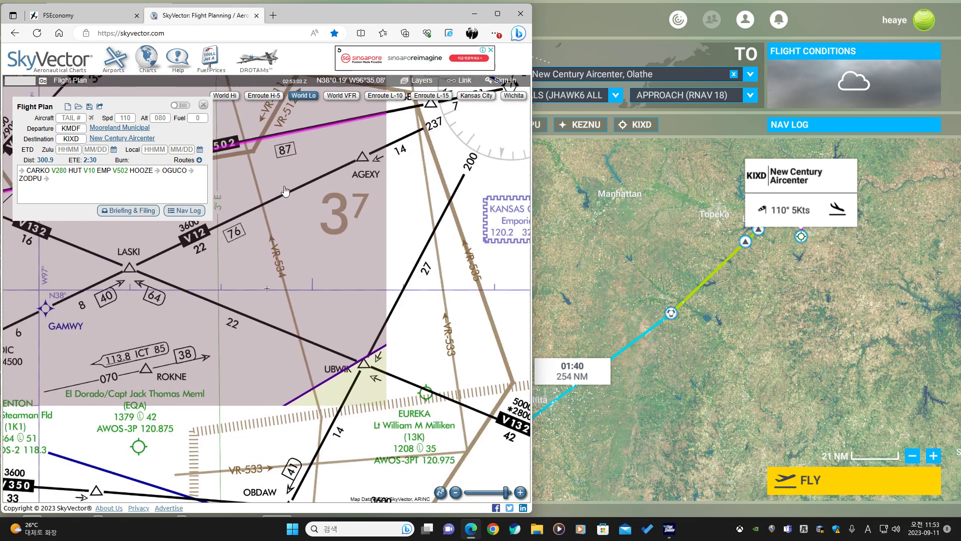
pyautogui.moveTo(357, 286); pyautogui.dragTo(366, 151)
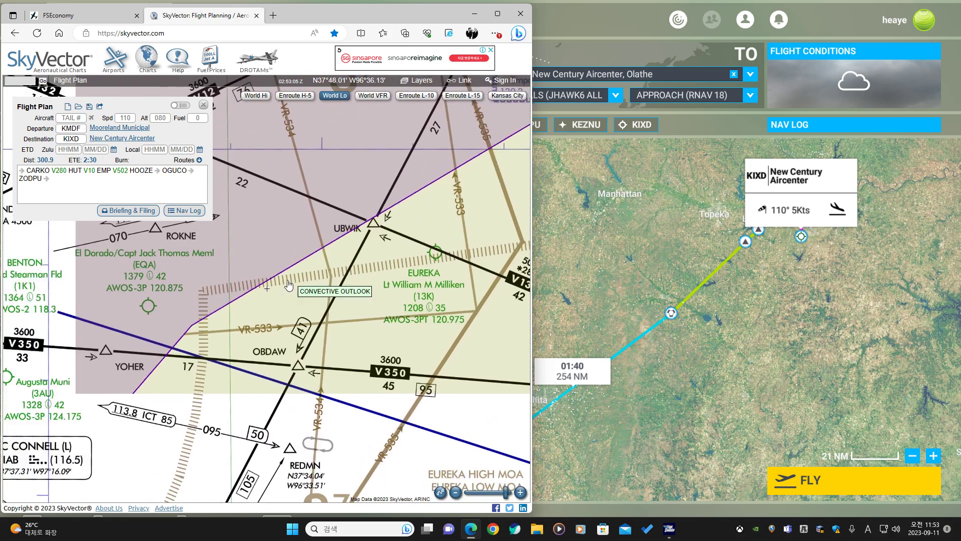
pyautogui.moveTo(256, 301); pyautogui.dragTo(443, 456)
pyautogui.moveTo(464, 130); pyautogui.dragTo(358, 406)
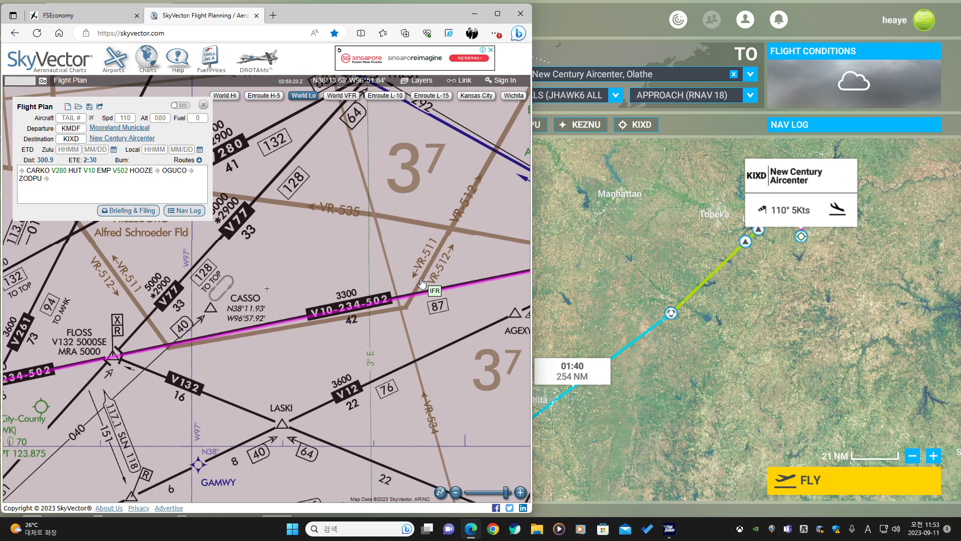
# Switch the map to the World VFR chart and examine the route segment around Newton and Emporia.
pyautogui.click(346, 100)
pyautogui.moveTo(215, 379); pyautogui.dragTo(387, 256)
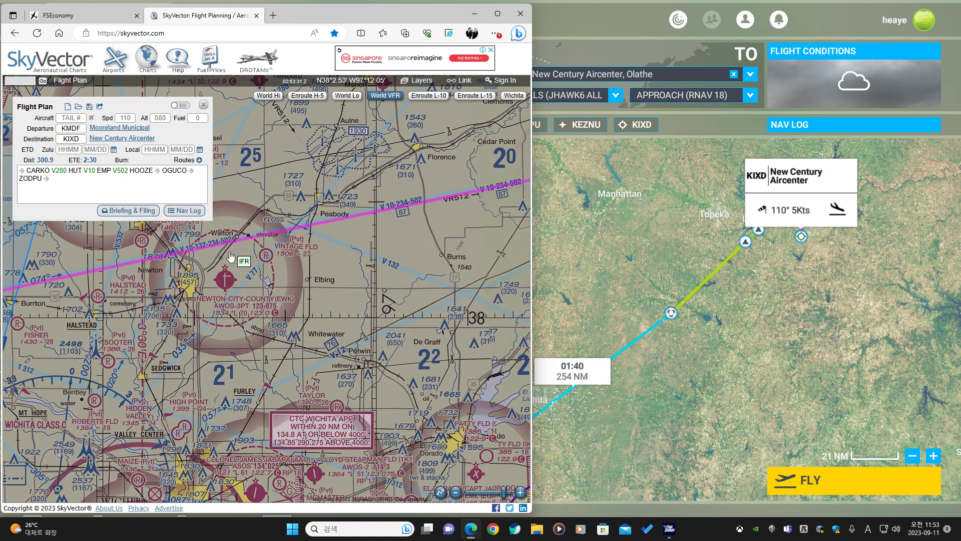
pyautogui.moveTo(372, 255); pyautogui.dragTo(216, 343)
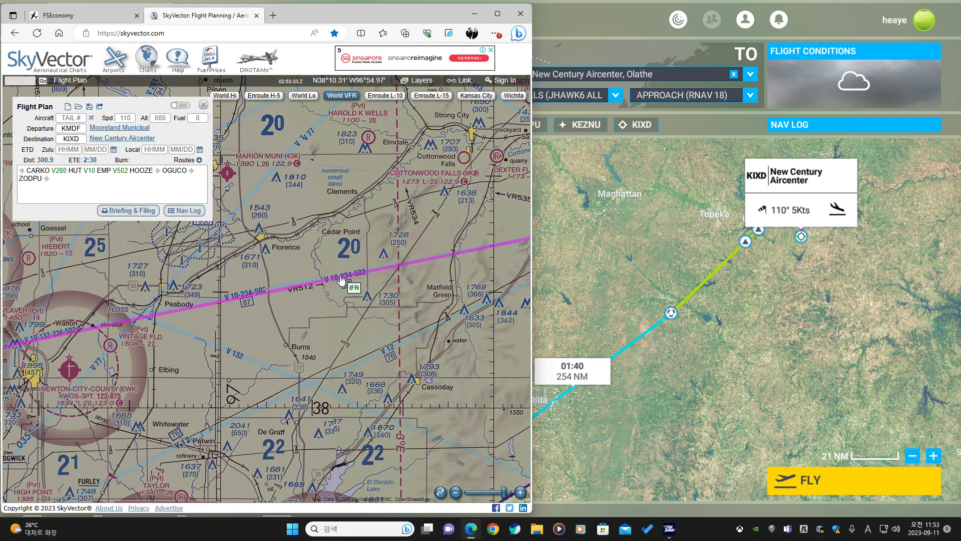
pyautogui.scroll(-2, 342, 276)
pyautogui.moveTo(416, 281); pyautogui.dragTo(204, 316)
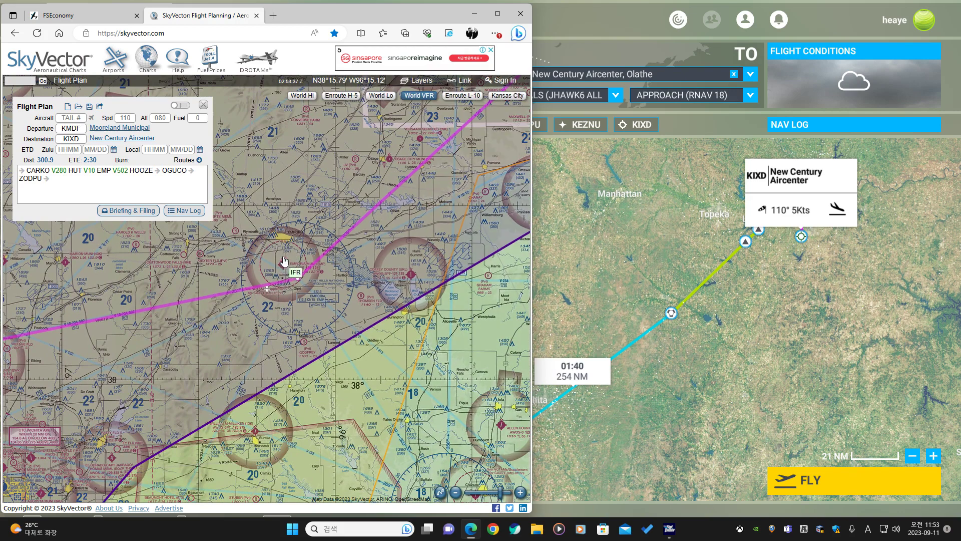
# Switch back to the World Lo enroute chart and review the route's path between Hutchinson and Emporia.
pyautogui.click(381, 96)
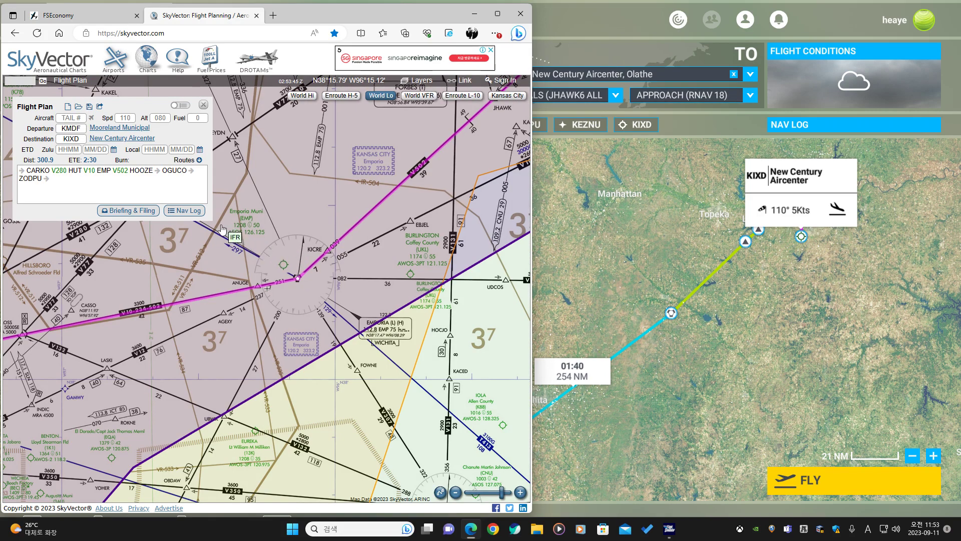
pyautogui.moveTo(222, 228); pyautogui.dragTo(274, 267)
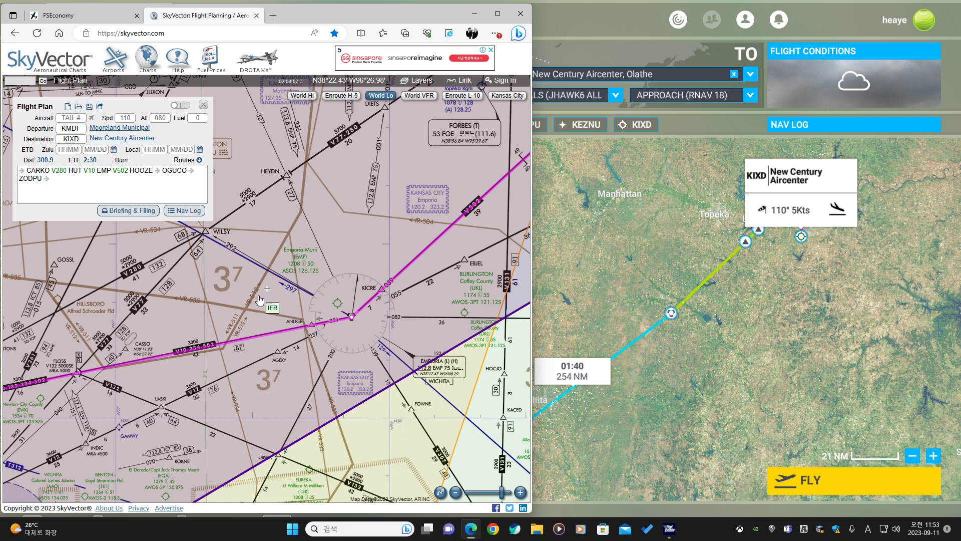
pyautogui.scroll(-1, 289, 295)
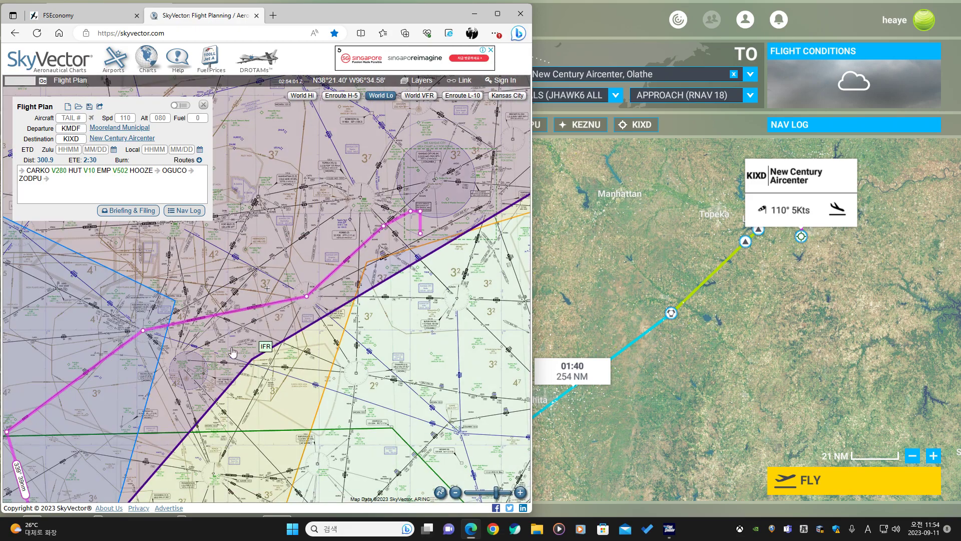
pyautogui.moveTo(199, 381); pyautogui.dragTo(332, 274)
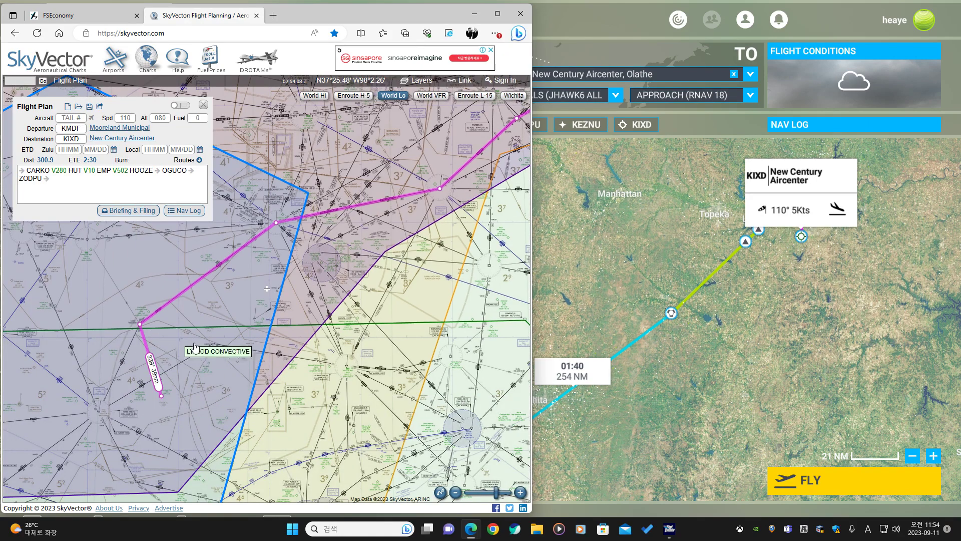
pyautogui.moveTo(391, 223); pyautogui.dragTo(336, 278)
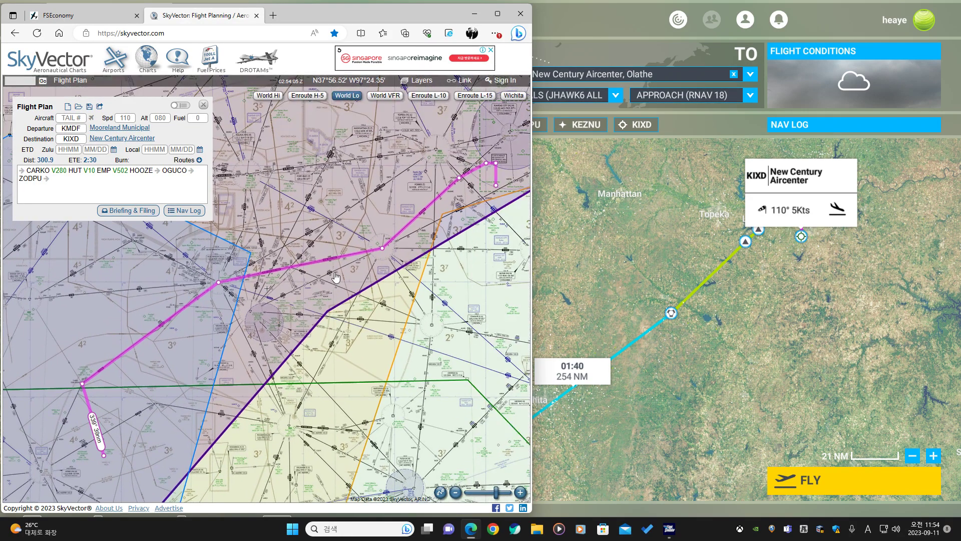
pyautogui.scroll(-1, 335, 277)
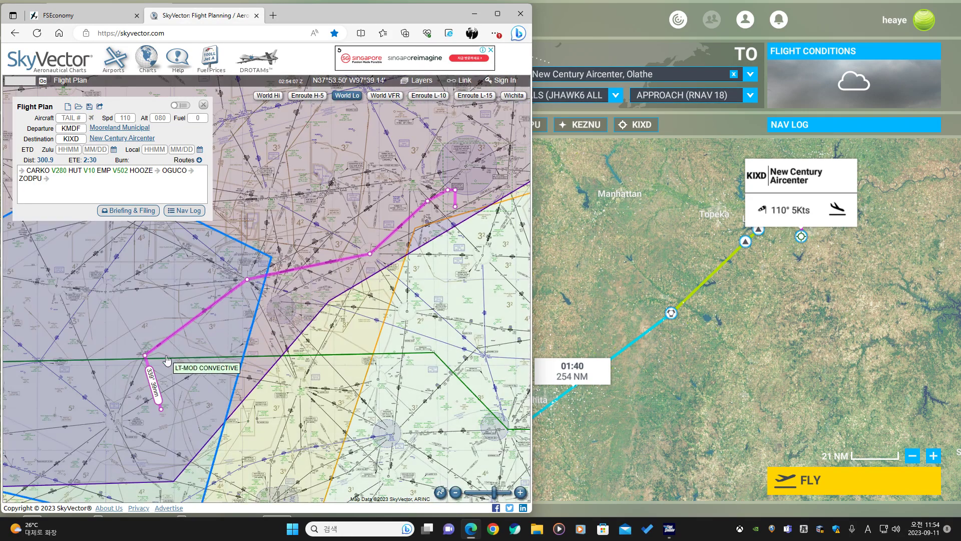
pyautogui.scroll(2, 352, 245)
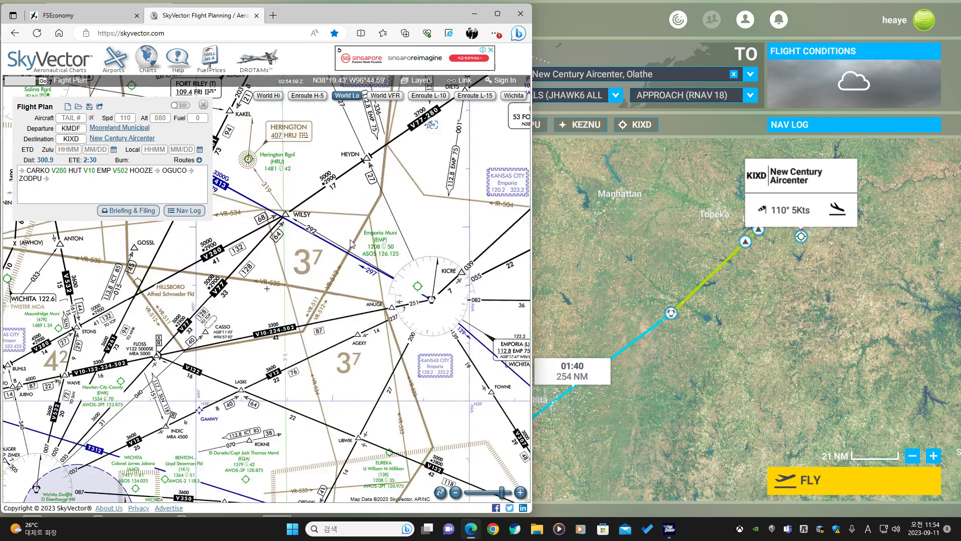
pyautogui.scroll(1, 340, 268)
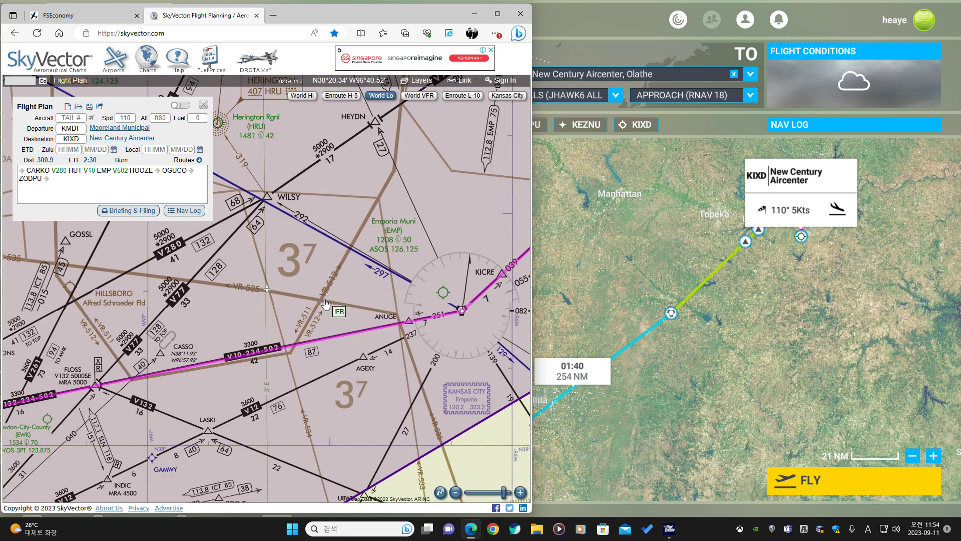
pyautogui.moveTo(325, 304); pyautogui.dragTo(367, 242)
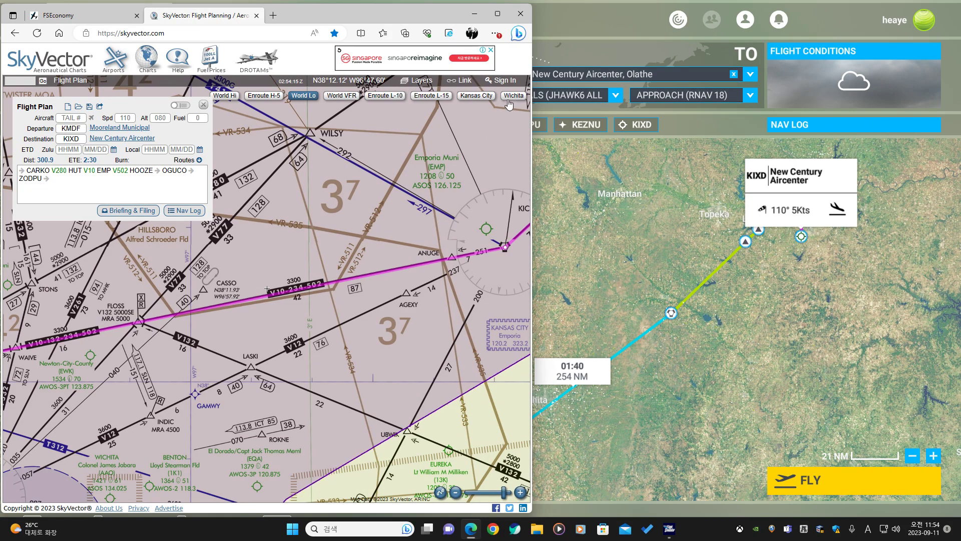
pyautogui.scroll(-2, 402, 265)
pyautogui.scroll(-2, 402, 265)
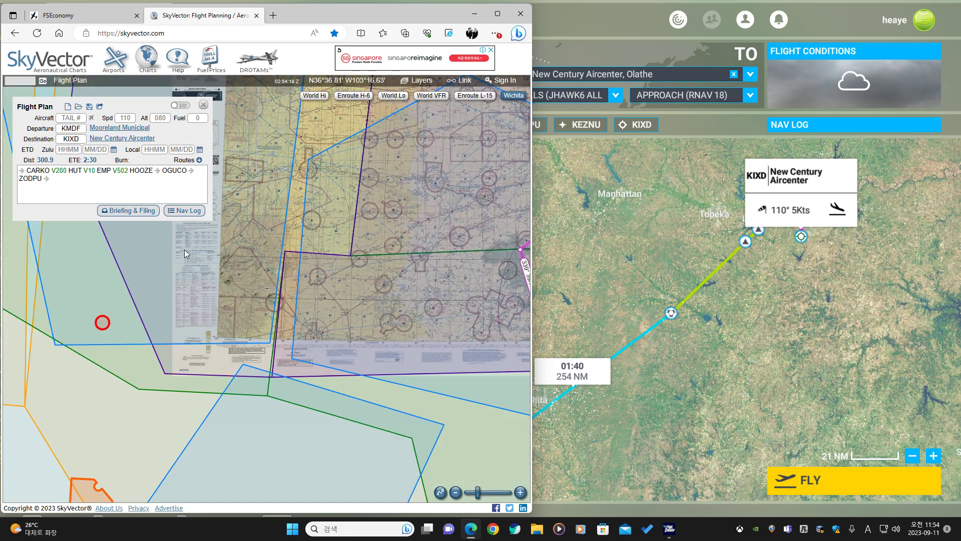
# Examine the Wichita sectional chart's margin tables of tower frequencies and special use airspace.
pyautogui.scroll(3, 184, 249)
pyautogui.moveTo(194, 336); pyautogui.dragTo(313, 338)
pyautogui.scroll(1, 294, 246)
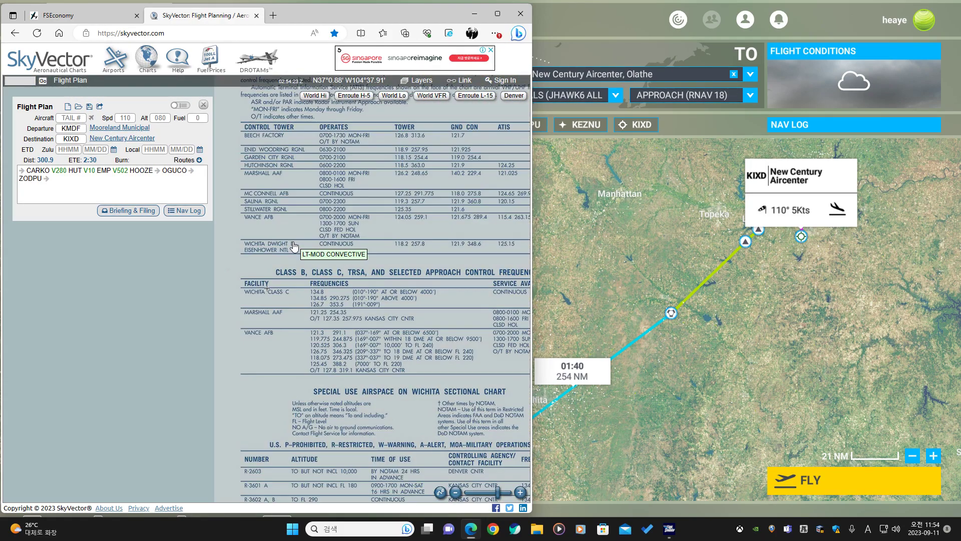
pyautogui.moveTo(315, 236); pyautogui.dragTo(318, 249)
pyautogui.scroll(-3, 317, 248)
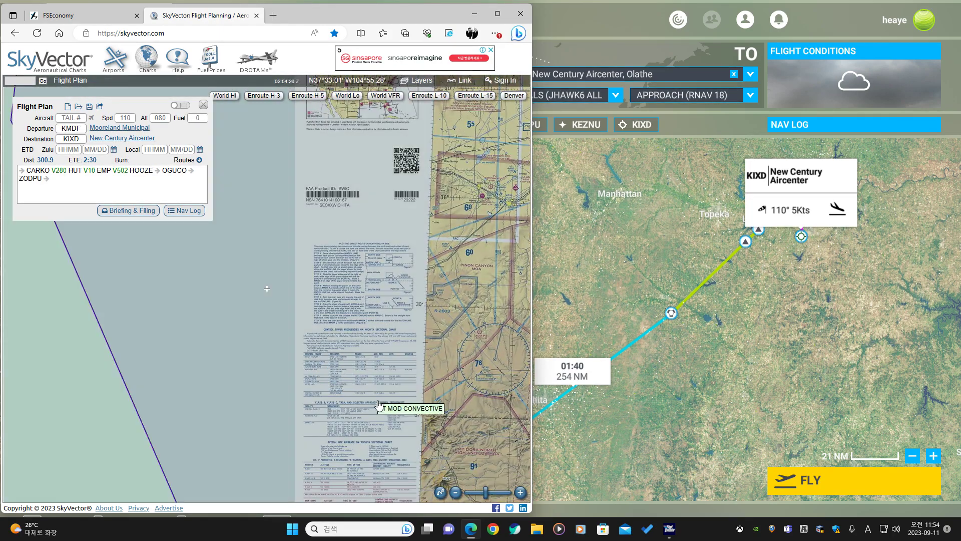
pyautogui.moveTo(379, 406); pyautogui.dragTo(266, 246)
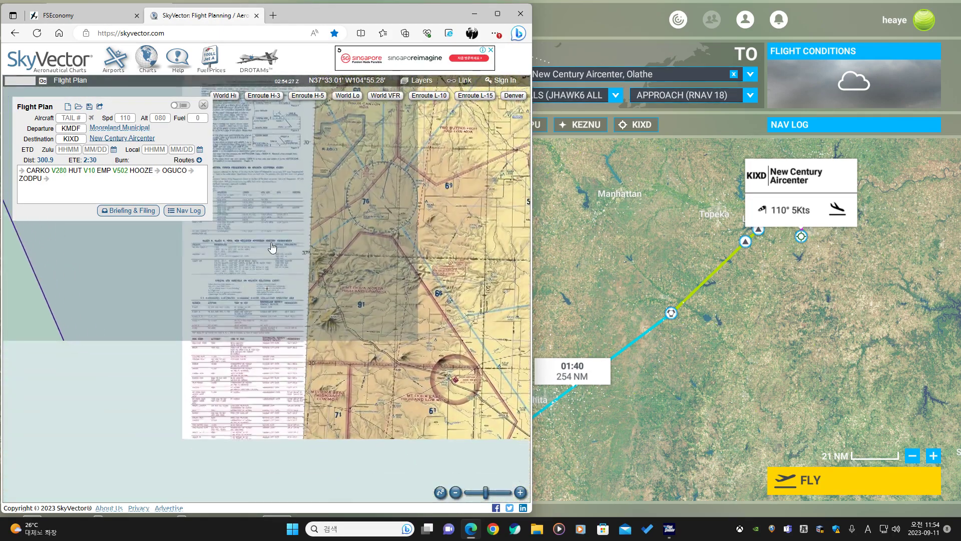
pyautogui.moveTo(297, 338); pyautogui.dragTo(221, 268)
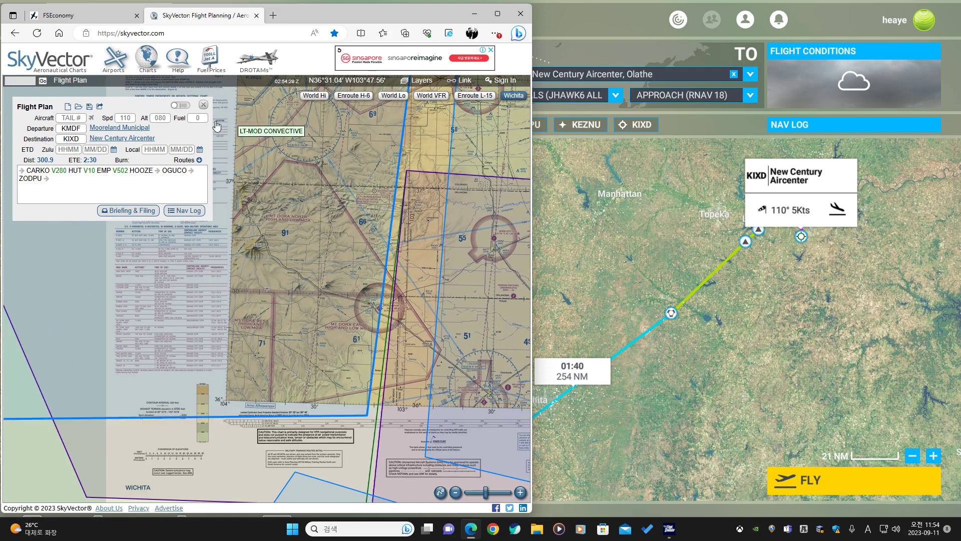
# Switch SkyVector to the World Lo chart and examine the V10 airway segment between Hutchinson and Emporia near CASSO.
pyautogui.click(79, 139)
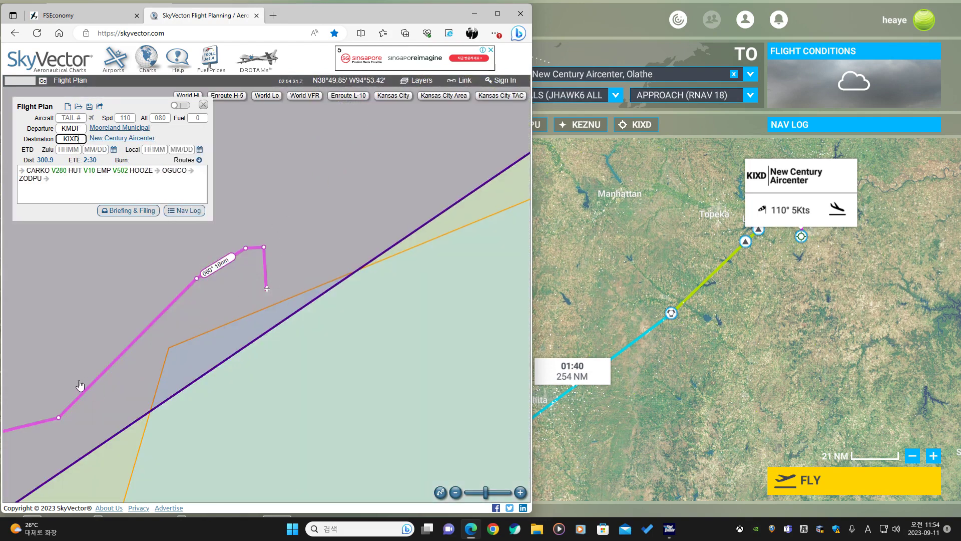
pyautogui.moveTo(80, 386); pyautogui.dragTo(369, 202)
pyautogui.click(335, 95)
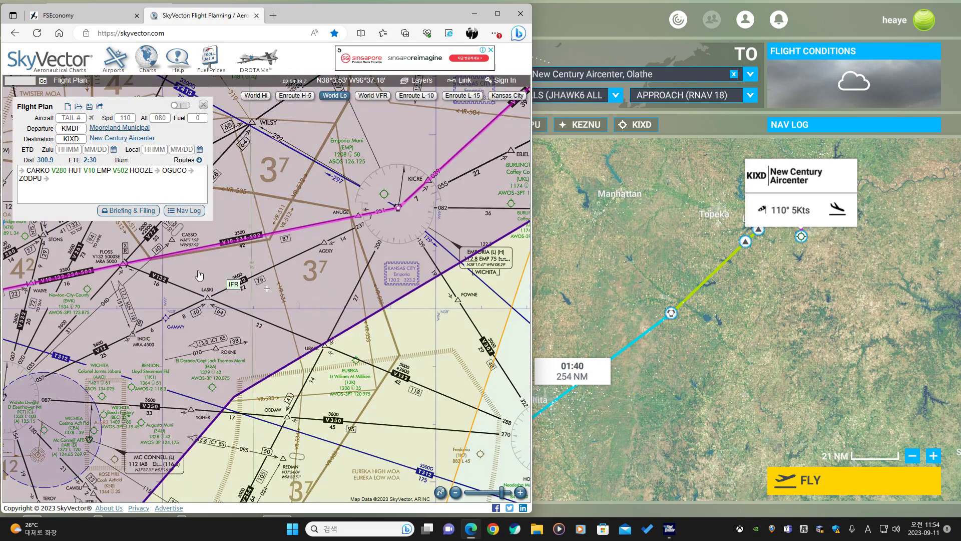
pyautogui.scroll(2, 305, 185)
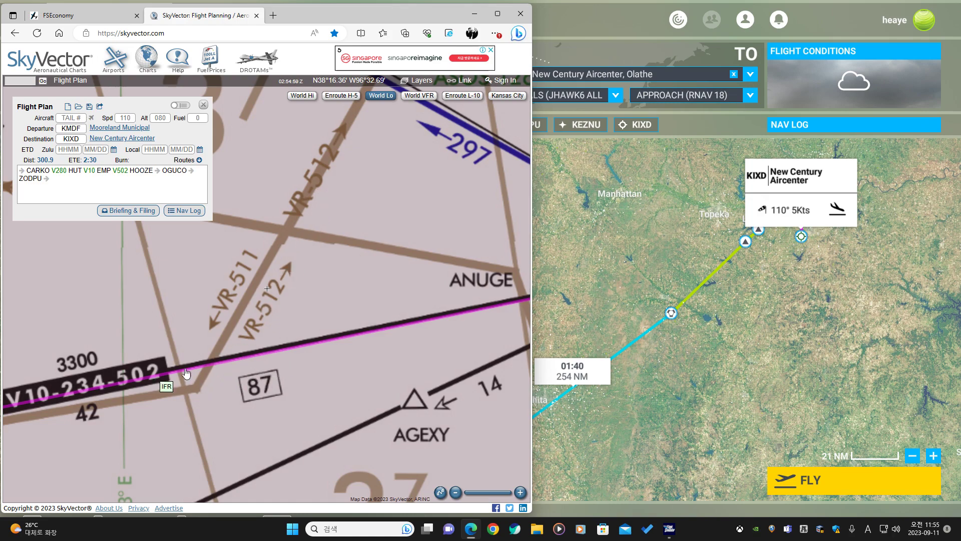
pyautogui.moveTo(276, 394); pyautogui.dragTo(374, 190)
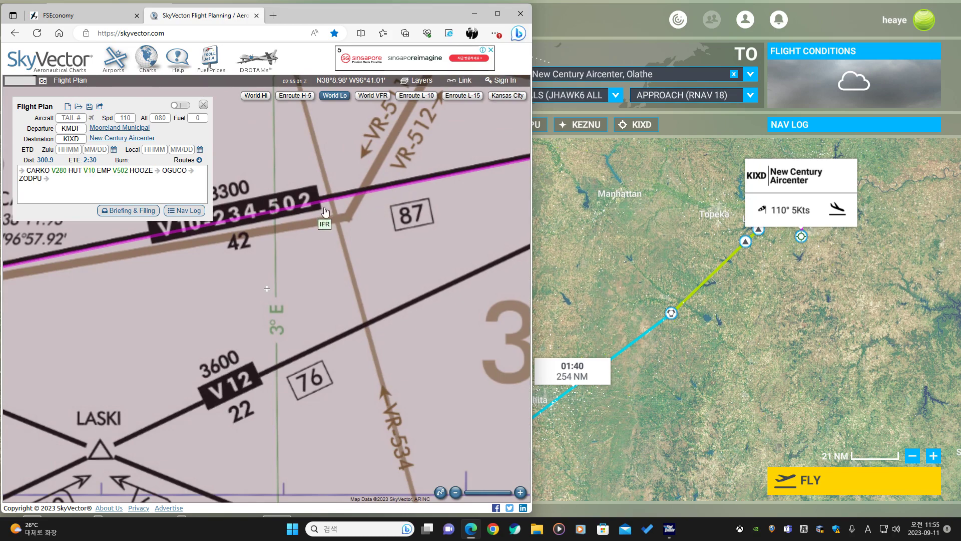
pyautogui.moveTo(221, 280); pyautogui.dragTo(329, 321)
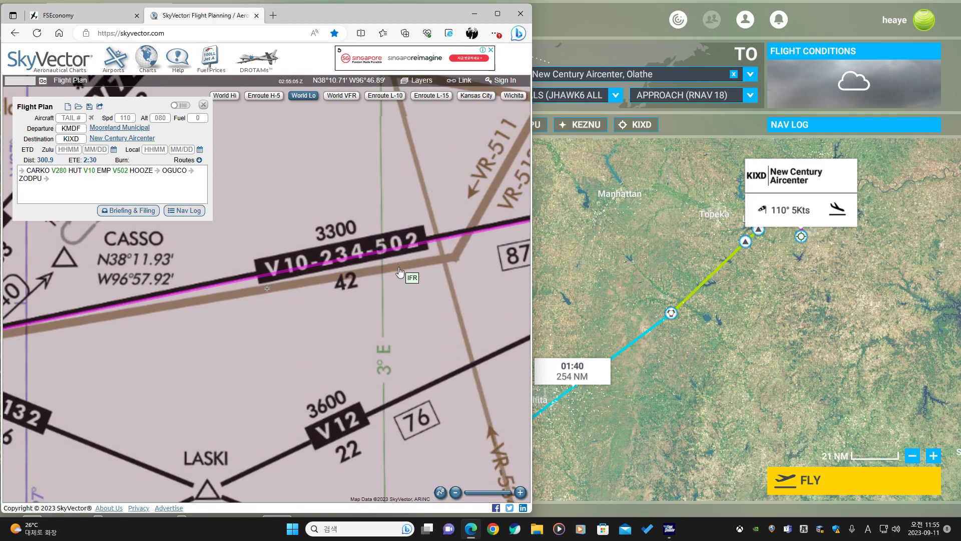
pyautogui.scroll(-2, 399, 272)
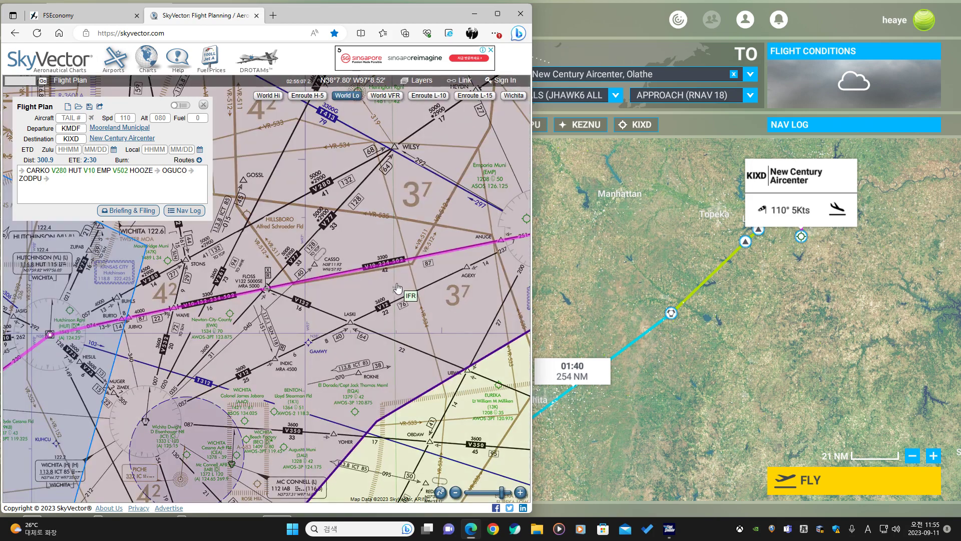
pyautogui.moveTo(376, 297); pyautogui.dragTo(355, 290)
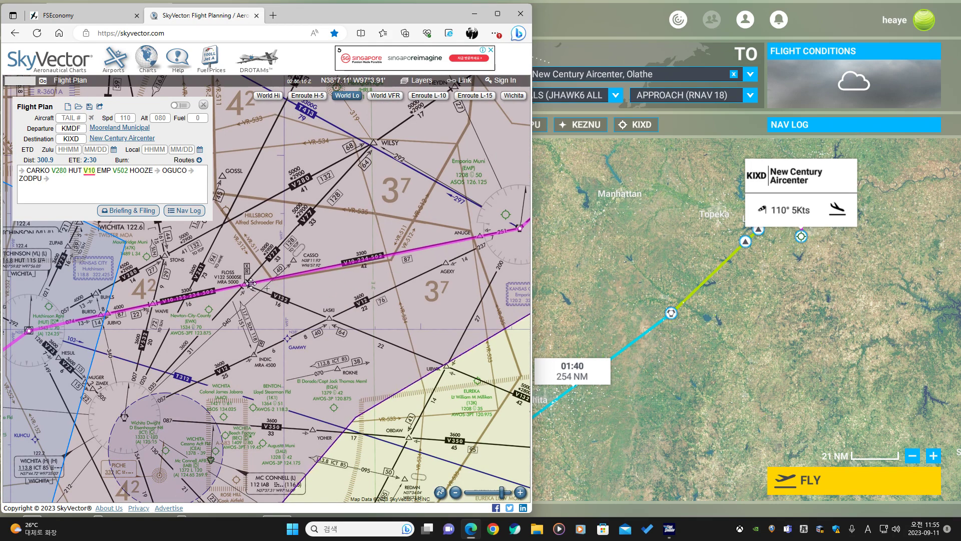
# Examine the whole SkyVector route on the low-altitude chart, including the area around Salina and Herington.
pyautogui.scroll(-1, 254, 294)
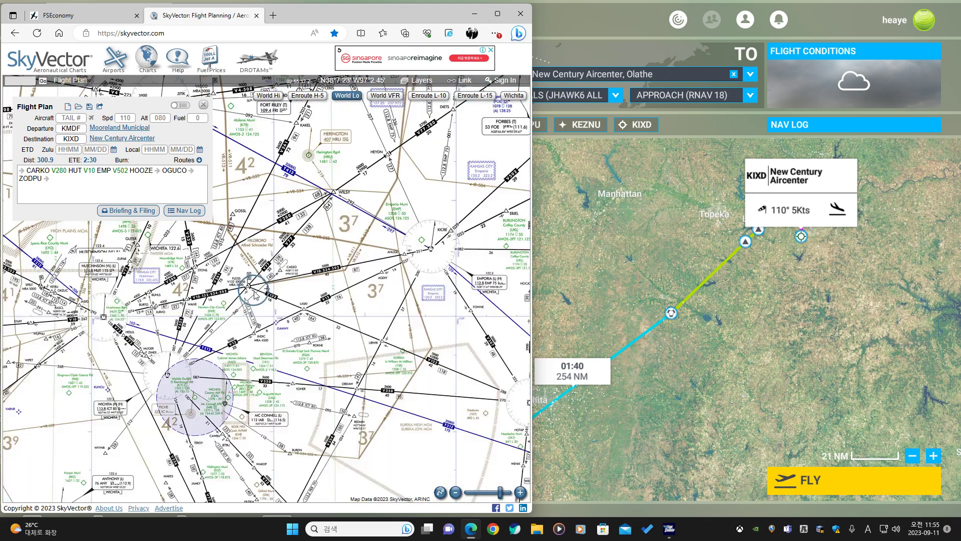
pyautogui.scroll(-2, 255, 295)
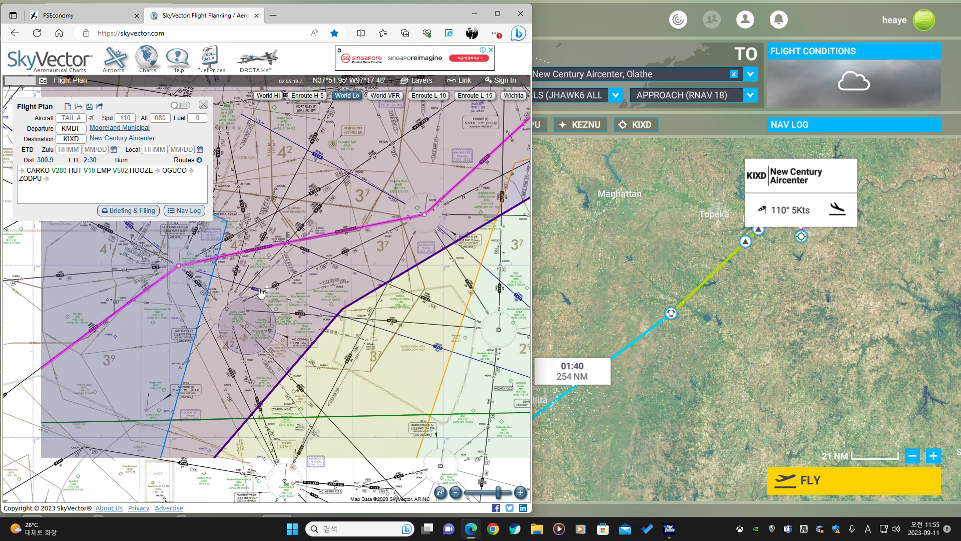
pyautogui.scroll(-1, 246, 308)
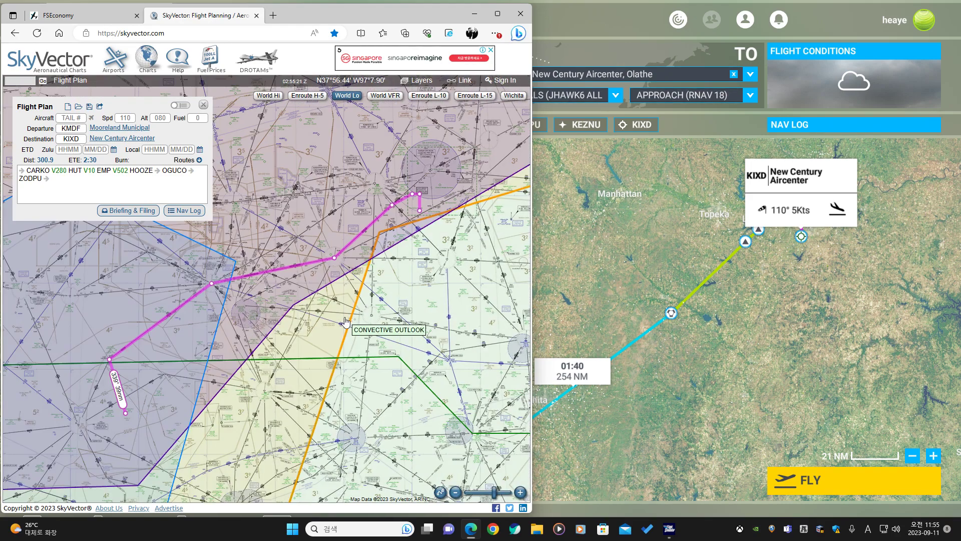
pyautogui.scroll(1, 277, 265)
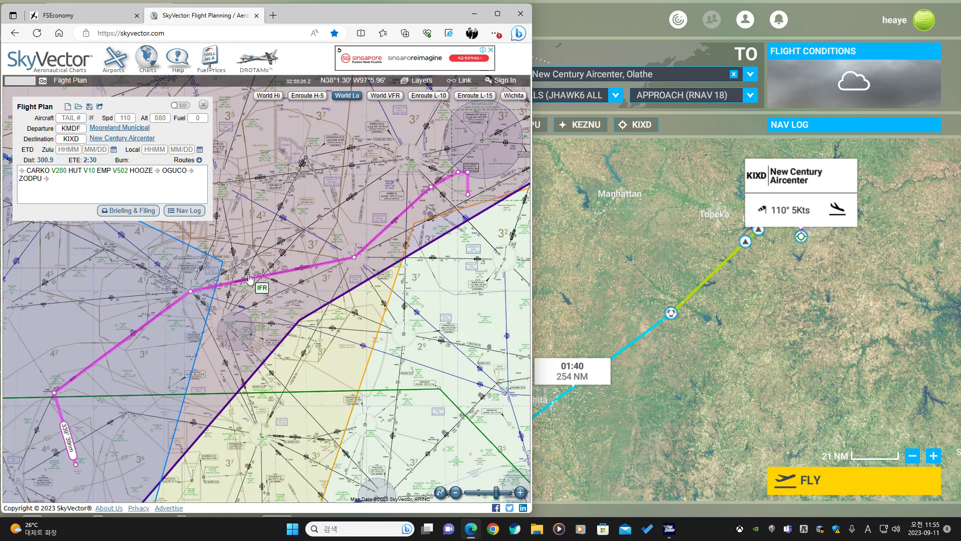
pyautogui.moveTo(239, 258); pyautogui.dragTo(267, 311)
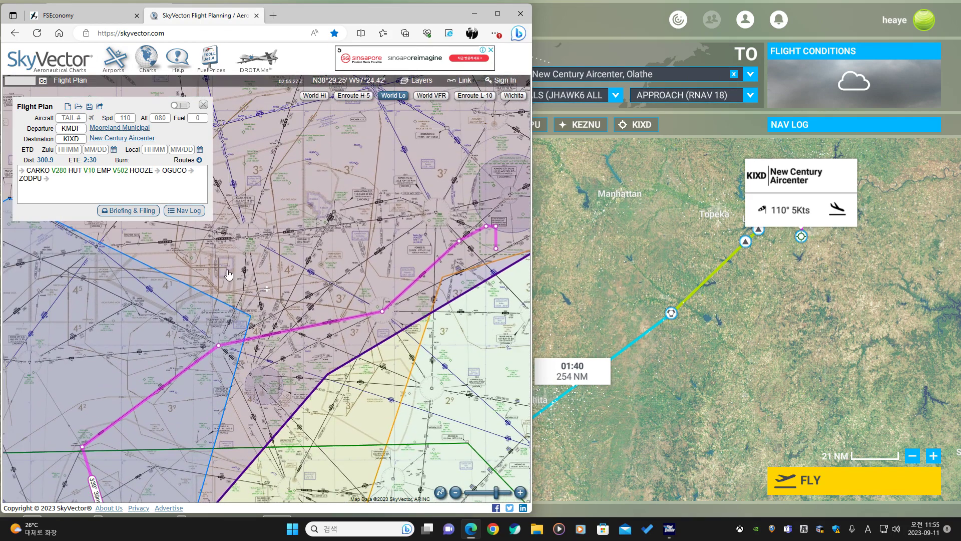
pyautogui.scroll(2, 223, 270)
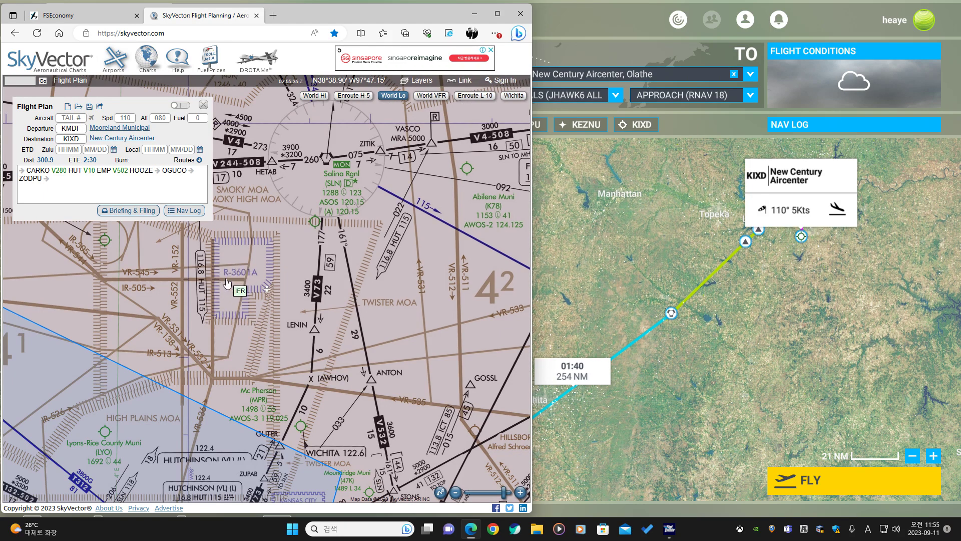
pyautogui.scroll(-2, 301, 299)
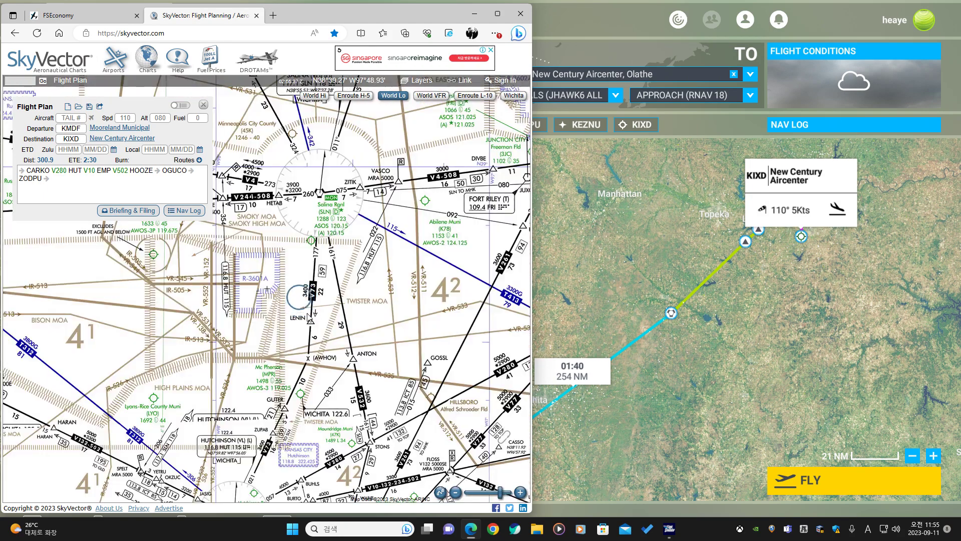
pyautogui.moveTo(431, 313); pyautogui.dragTo(355, 233)
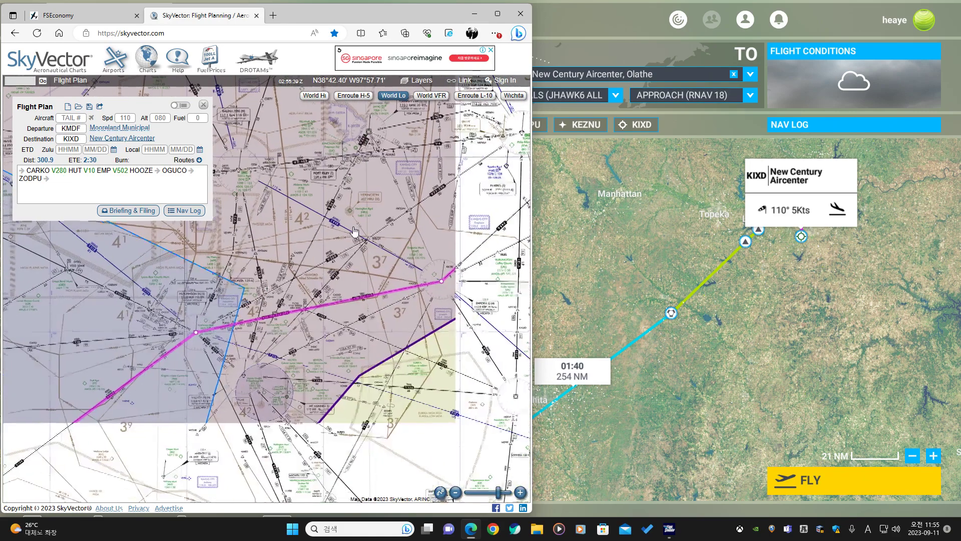
pyautogui.scroll(2, 401, 173)
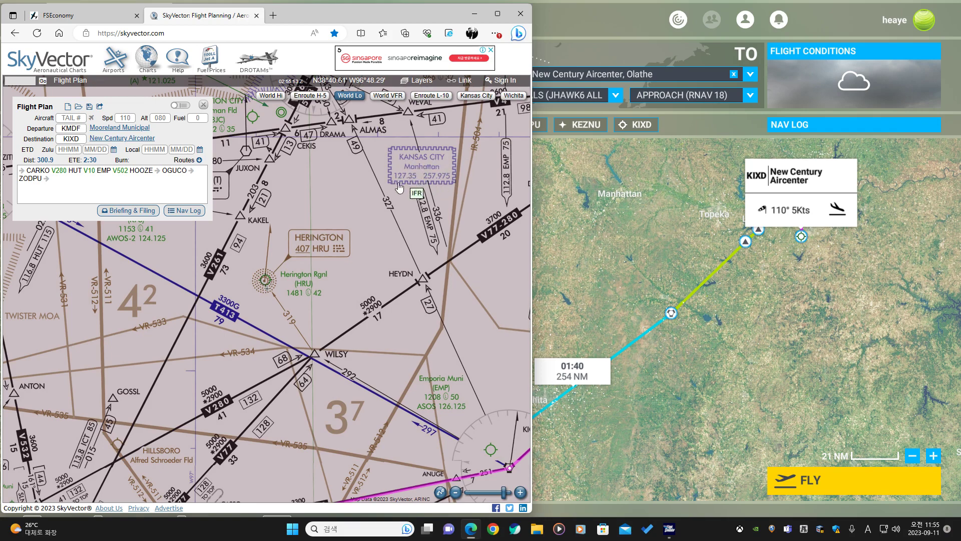
pyautogui.scroll(-1, 302, 244)
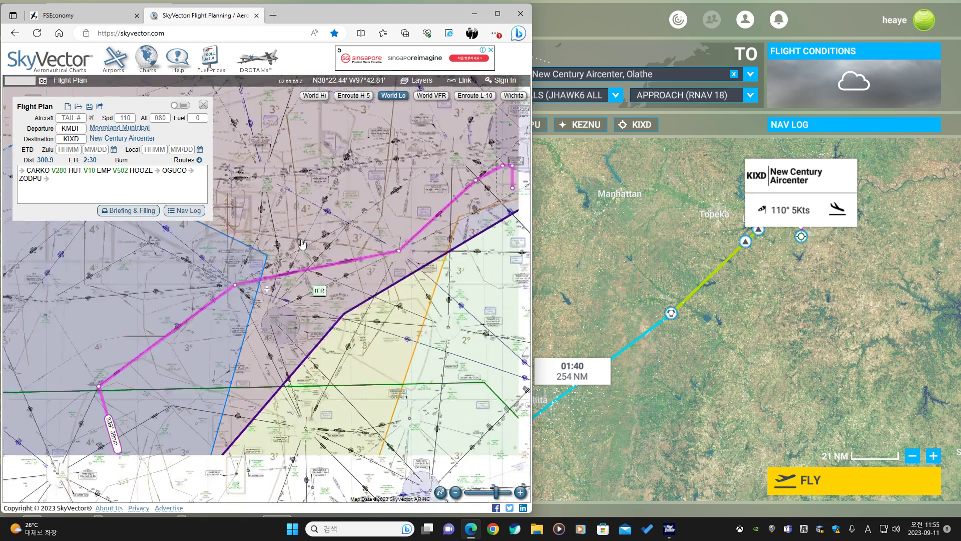
pyautogui.moveTo(306, 284); pyautogui.dragTo(287, 234)
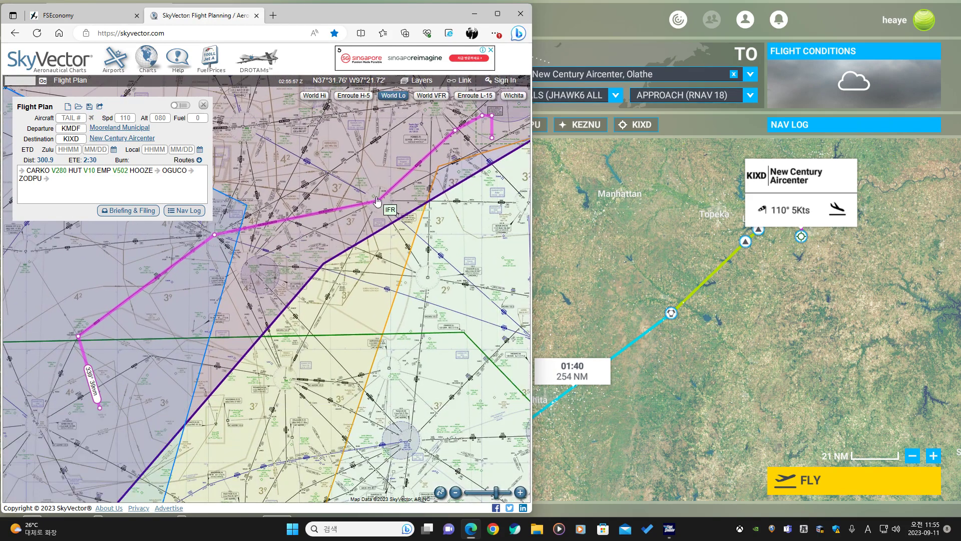
# In the simulator's world map, search for the HUT VOR near Hutchinson and add it to the flight plan.
pyautogui.click(680, 333)
pyautogui.hotkey('alt', 'Tab')
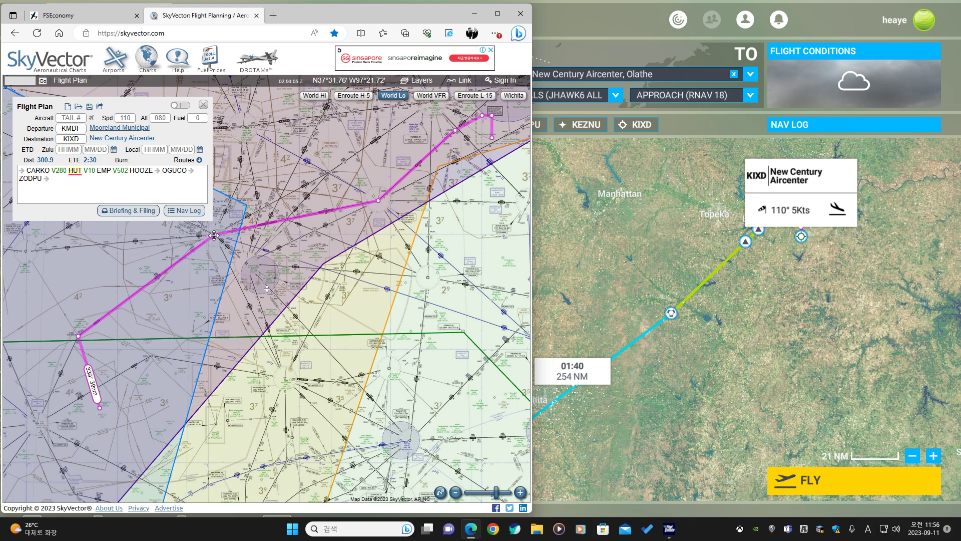
pyautogui.hotkey('alt', 'Tab')
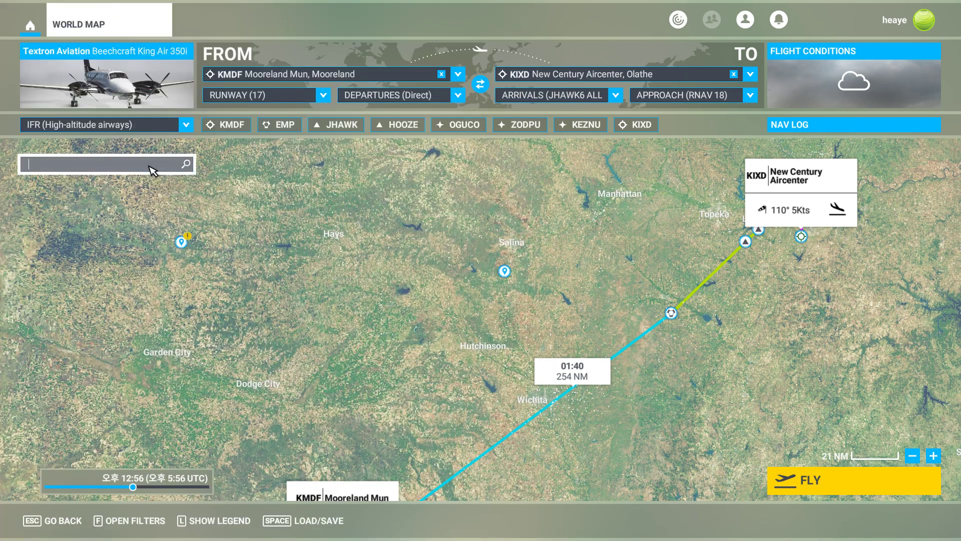
pyautogui.click(150, 164)
pyautogui.write('hut')
pyautogui.scroll(-15, 128, 236)
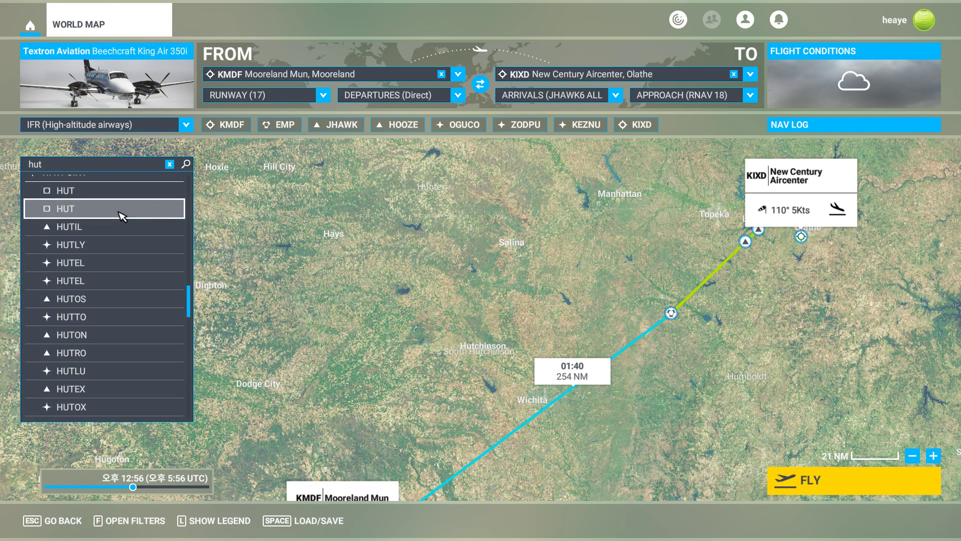
pyautogui.click(127, 194)
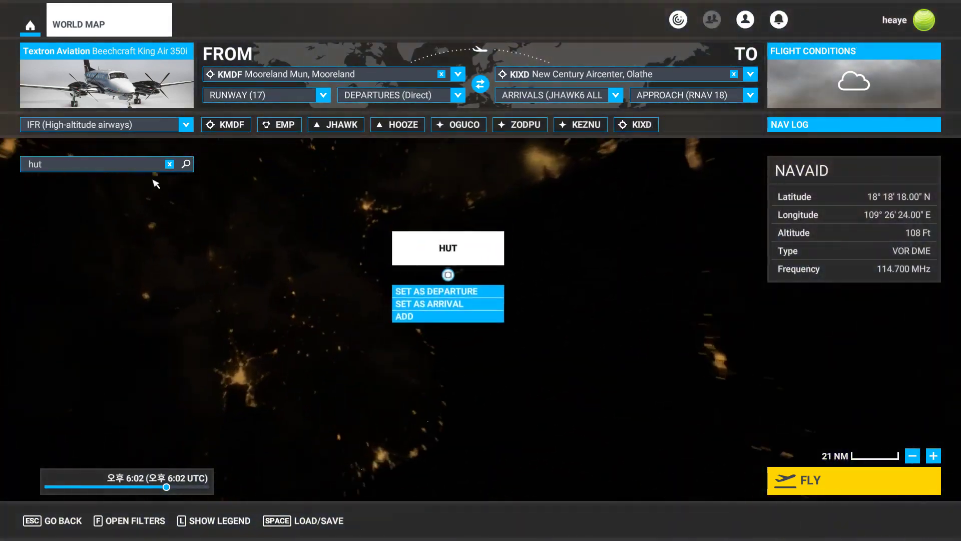
pyautogui.click(137, 164)
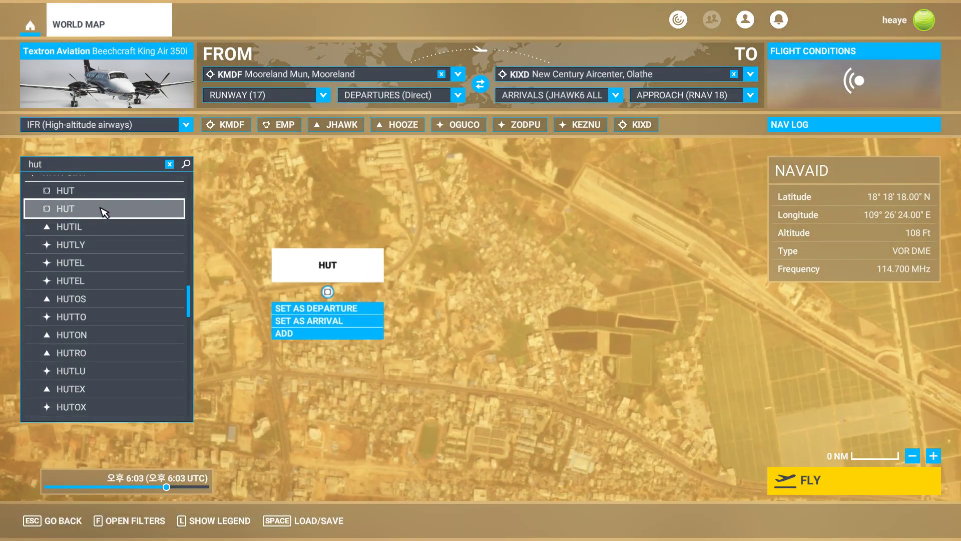
pyautogui.click(108, 207)
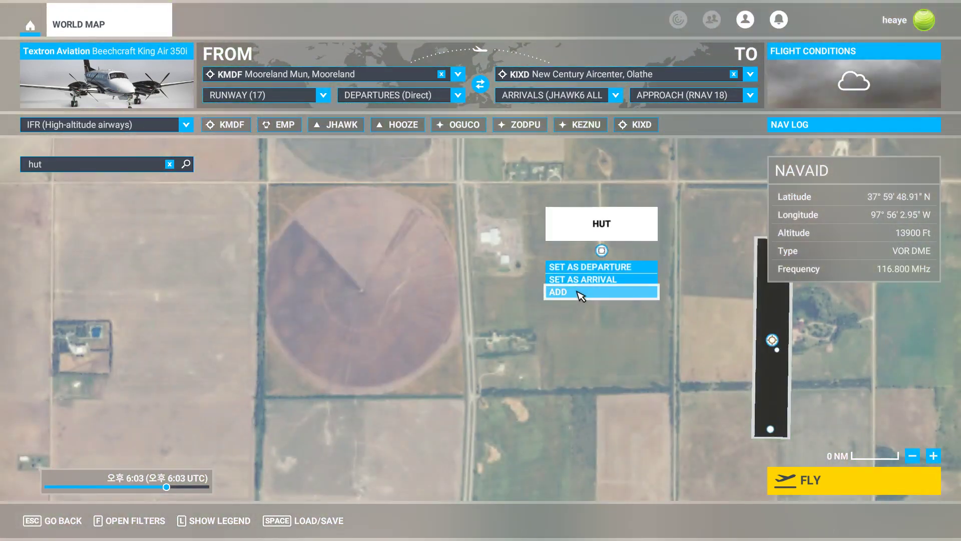
pyautogui.click(578, 292)
# Search for the CARKO waypoint, checking its spelling against the SkyVector route, and add it to the flight plan.
pyautogui.click(170, 164)
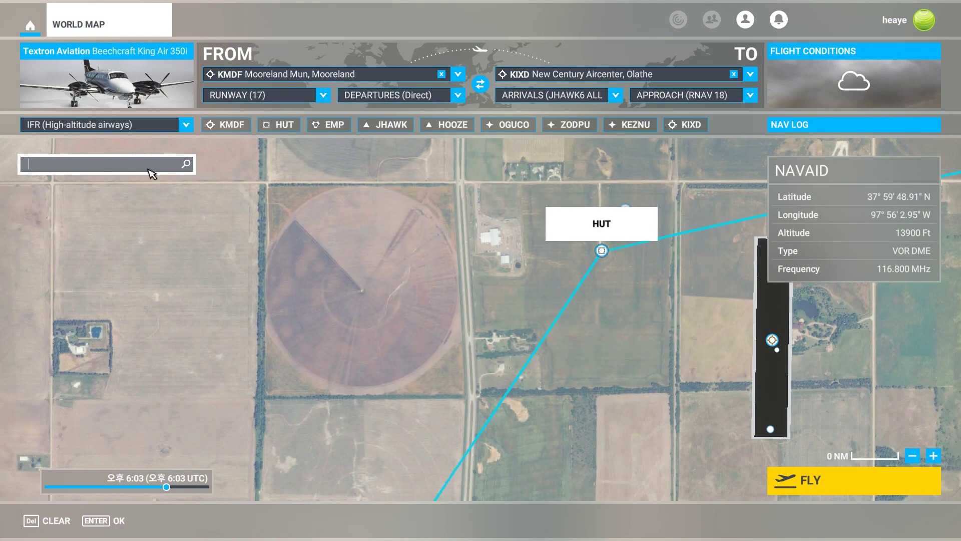
pyautogui.write('carco')
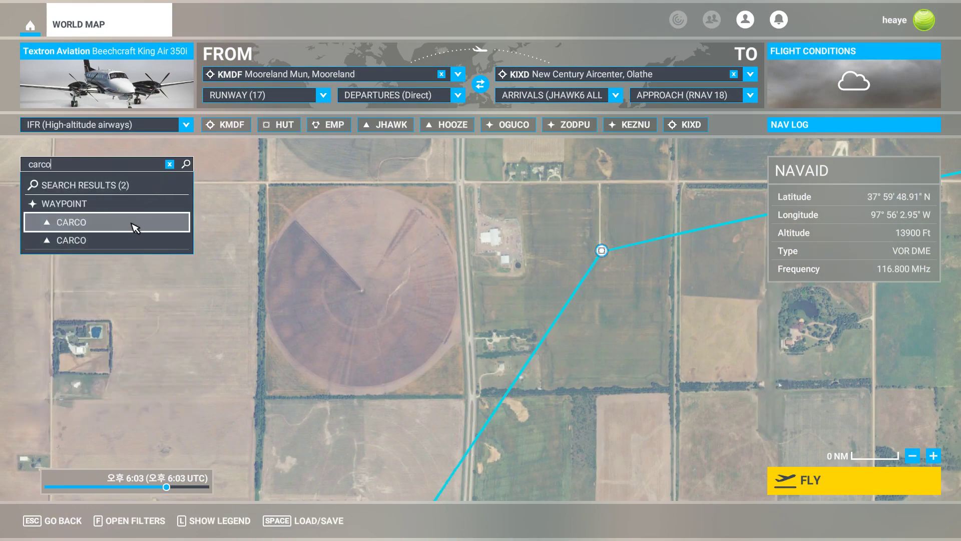
pyautogui.click(132, 224)
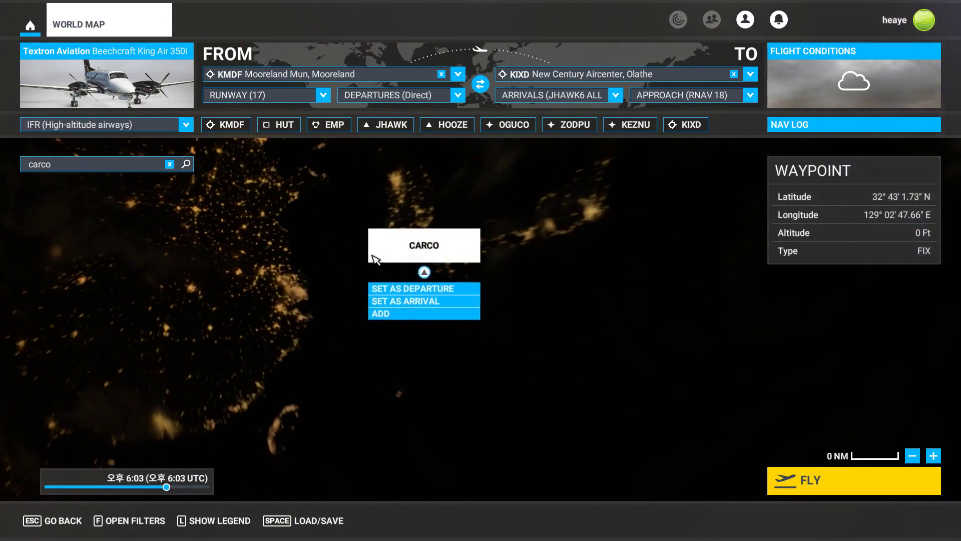
pyautogui.click(114, 165)
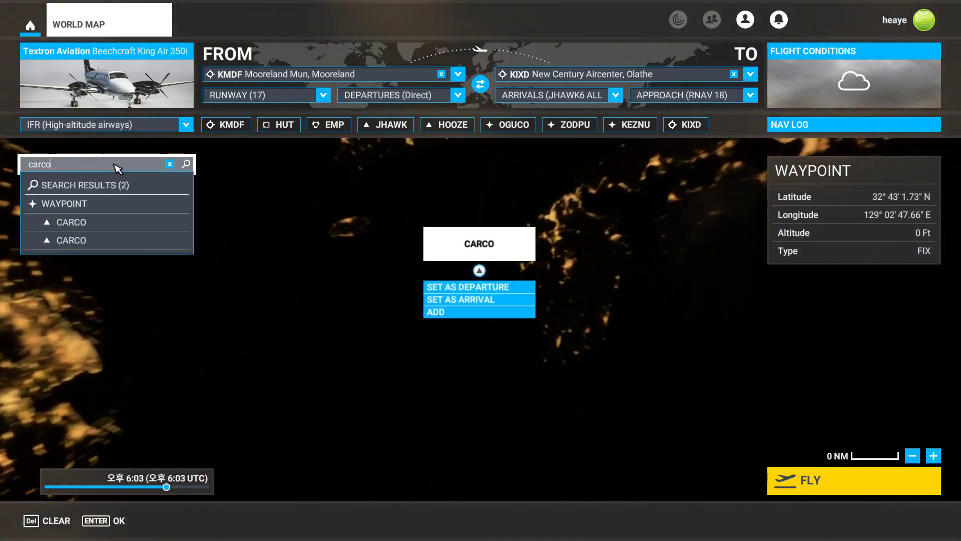
pyautogui.click(109, 243)
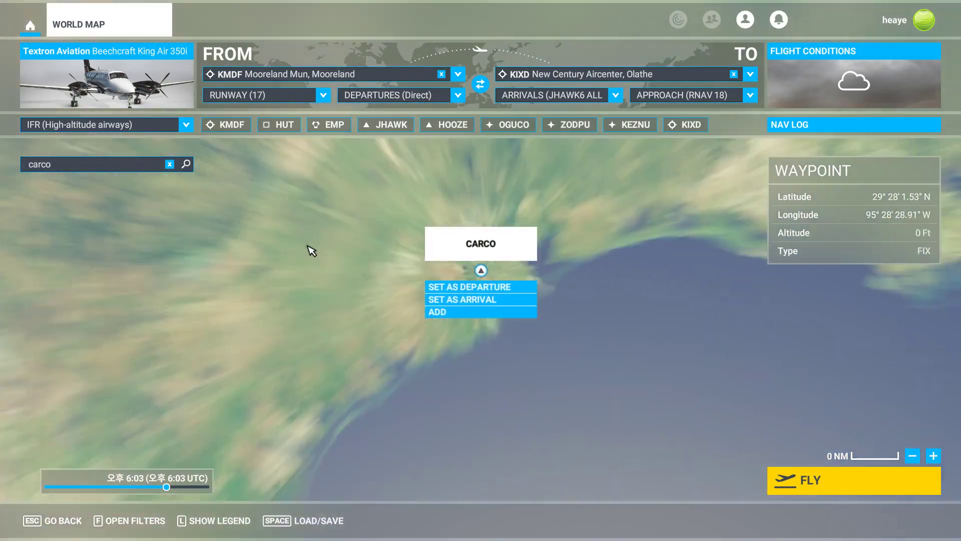
pyautogui.hotkey('alt', 'Tab')
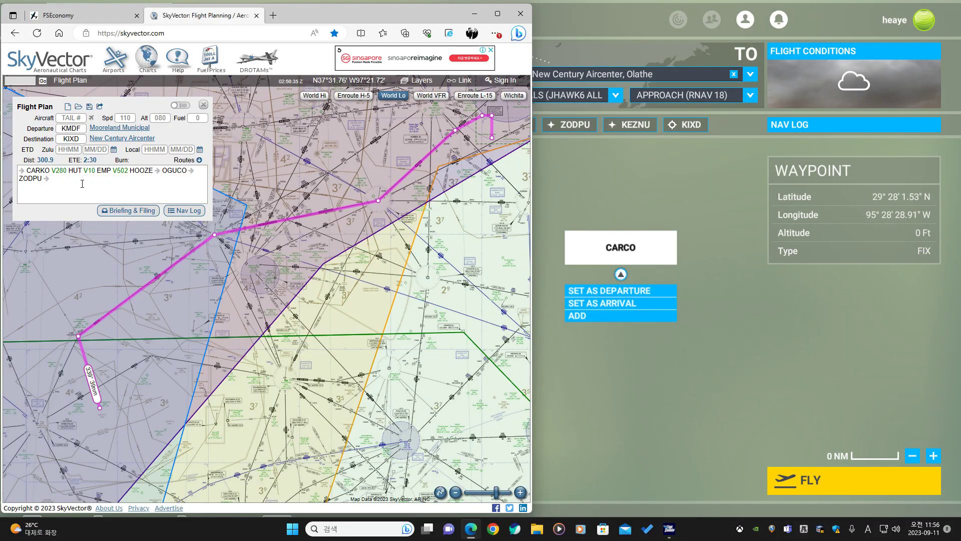
pyautogui.click(629, 182)
pyautogui.click(70, 170)
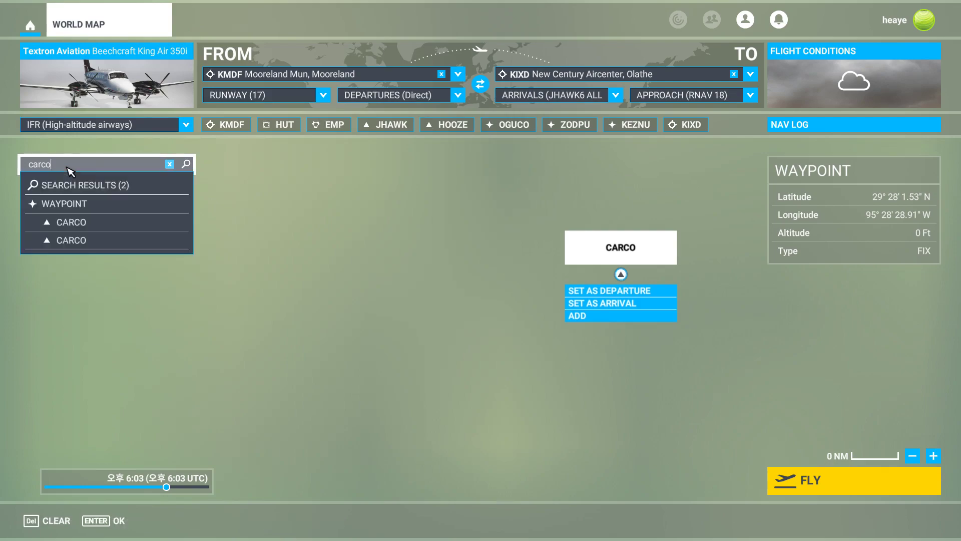
pyautogui.press('BackSpace')
pyautogui.press('BackSpace')
pyautogui.write('ko')
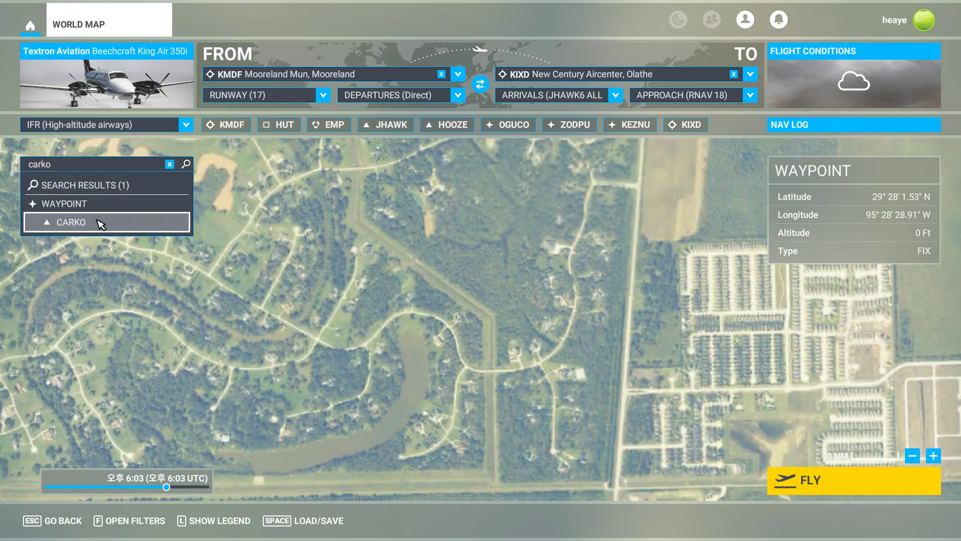
pyautogui.click(95, 220)
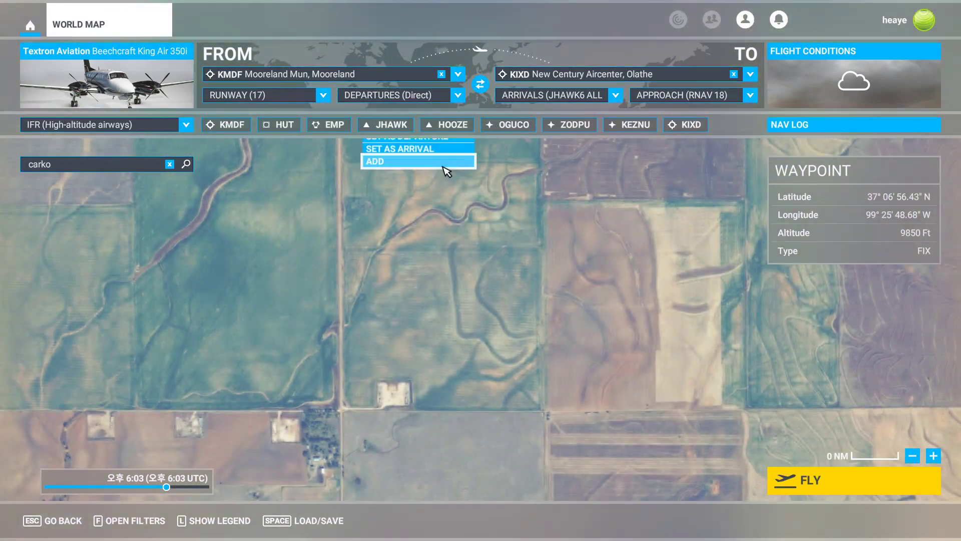
pyautogui.click(446, 171)
# Examine the new route leg through CARKO near Buffalo and Alva on the world map.
pyautogui.click(170, 164)
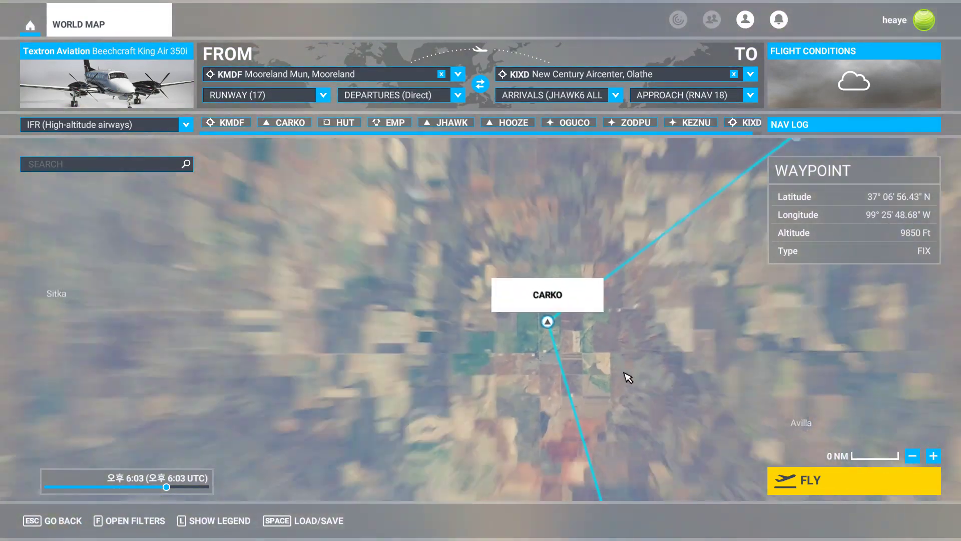
pyautogui.scroll(-5, 624, 373)
pyautogui.moveTo(669, 407); pyautogui.dragTo(454, 192)
pyautogui.scroll(-4, 525, 358)
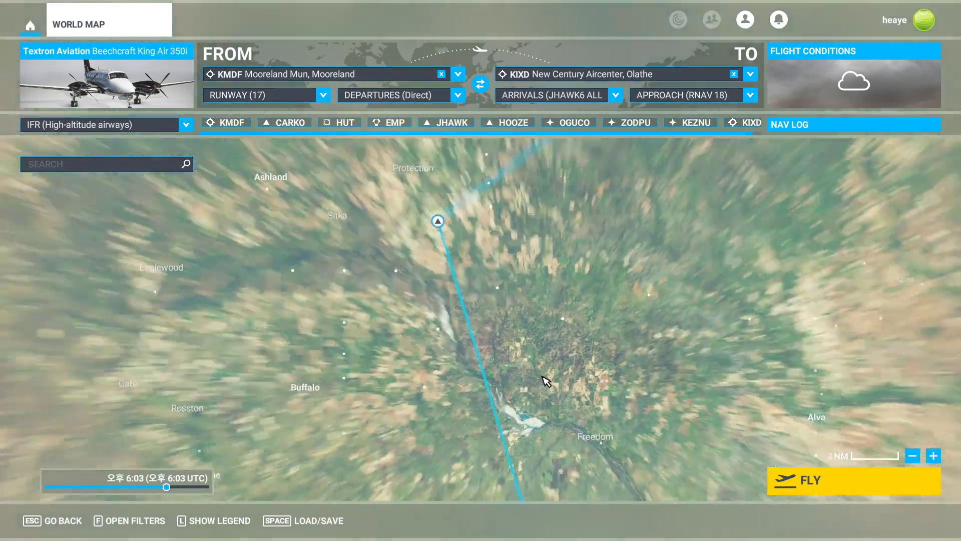
pyautogui.moveTo(542, 377); pyautogui.dragTo(421, 328)
pyautogui.scroll(2, 548, 250)
pyautogui.scroll(2, 431, 331)
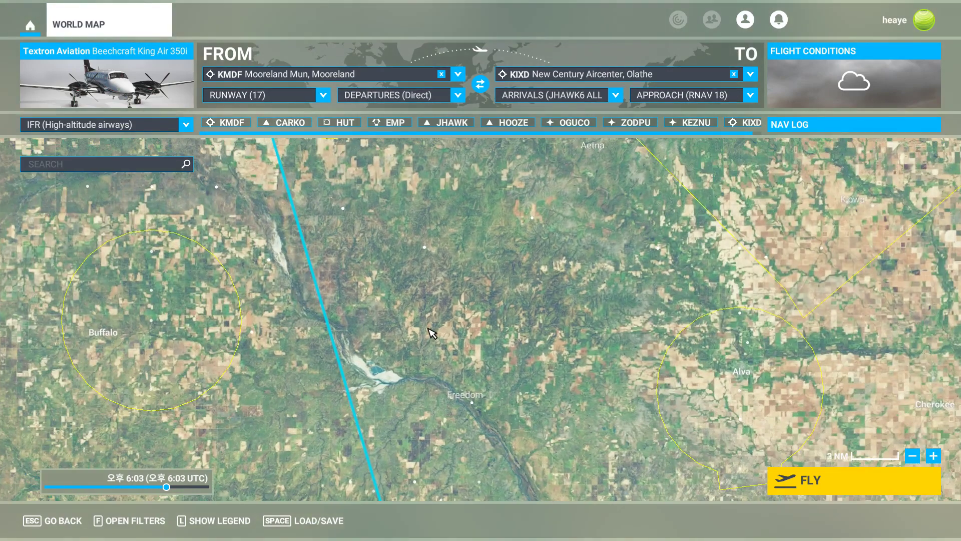
# Examine the whole simulator flight plan from KMDF to KIXD on the world map.
pyautogui.moveTo(482, 405); pyautogui.dragTo(592, 367)
pyautogui.moveTo(572, 216); pyautogui.dragTo(596, 272)
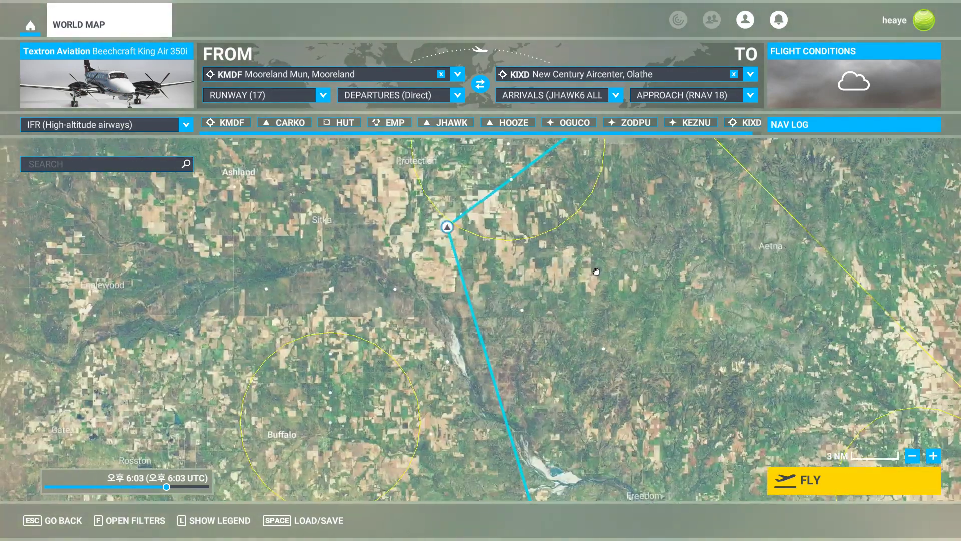
pyautogui.scroll(-5, 617, 274)
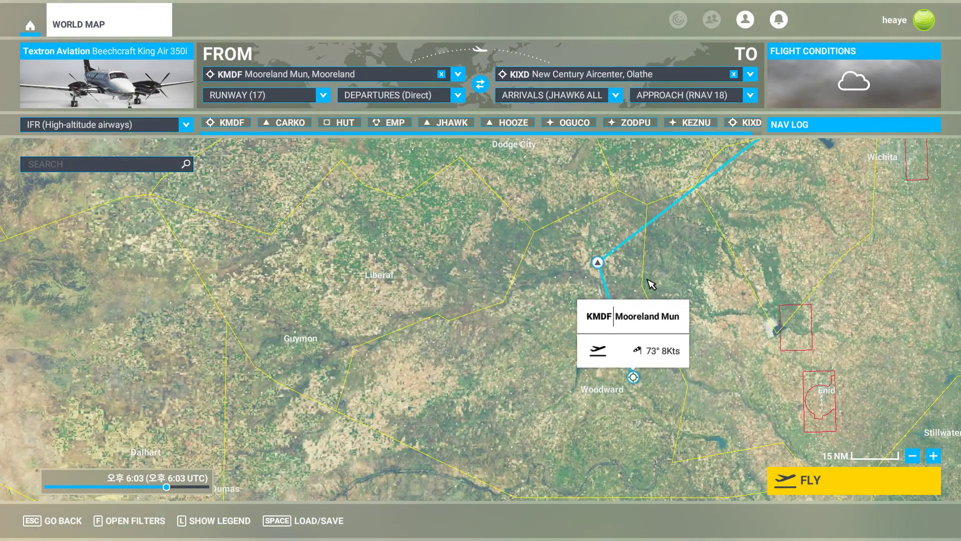
pyautogui.scroll(-5, 716, 258)
pyautogui.moveTo(800, 218); pyautogui.dragTo(393, 332)
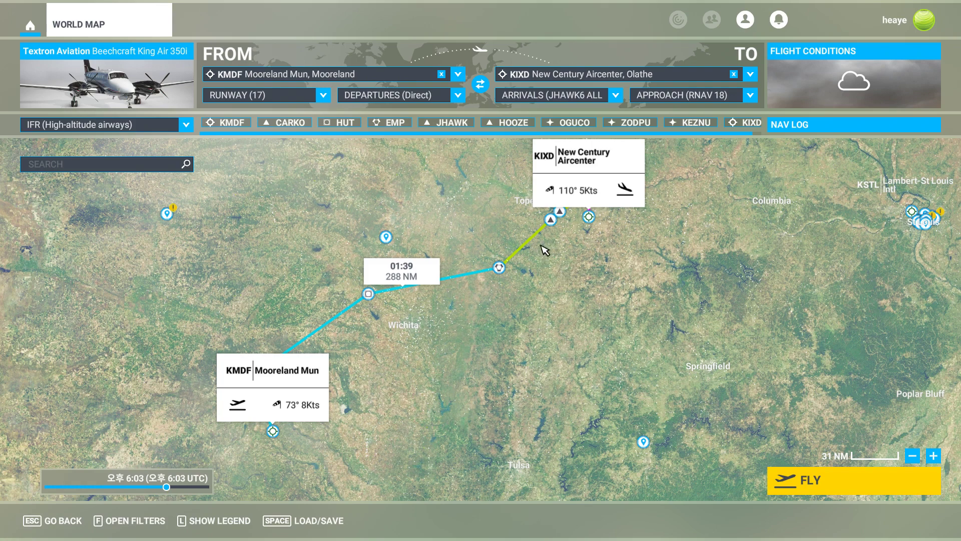
pyautogui.scroll(-1, 564, 259)
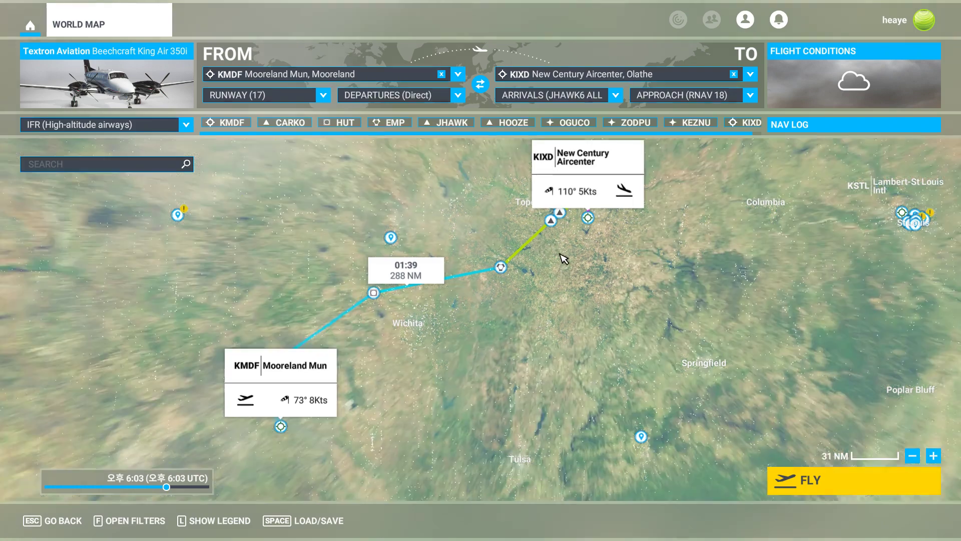
# Switch to SkyVector and examine the low-altitude chart around Harrisonville and the TYGER intersection, closing the AIRMET popup.
pyautogui.hotkey('alt', 'Tab')
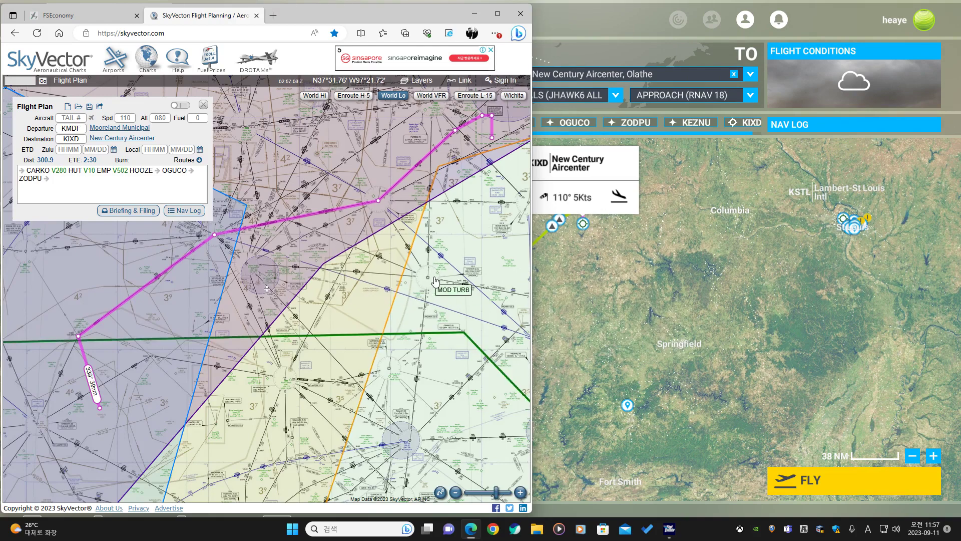
pyautogui.scroll(4, 325, 187)
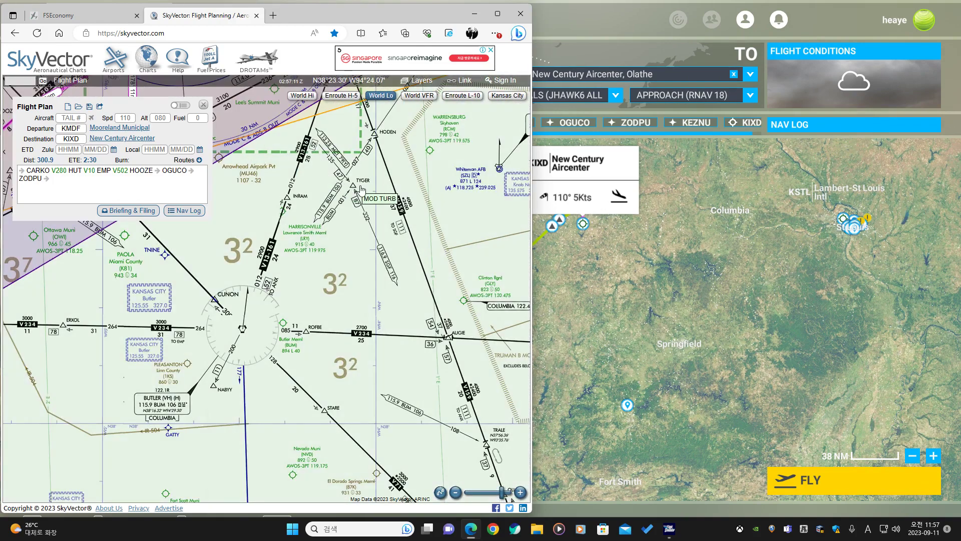
pyautogui.moveTo(334, 233); pyautogui.dragTo(331, 311)
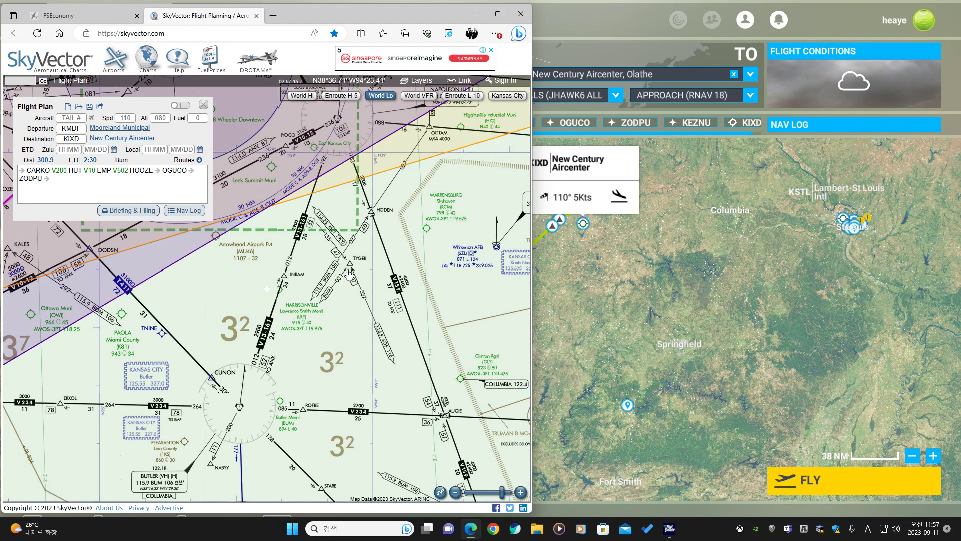
pyautogui.scroll(1, 350, 268)
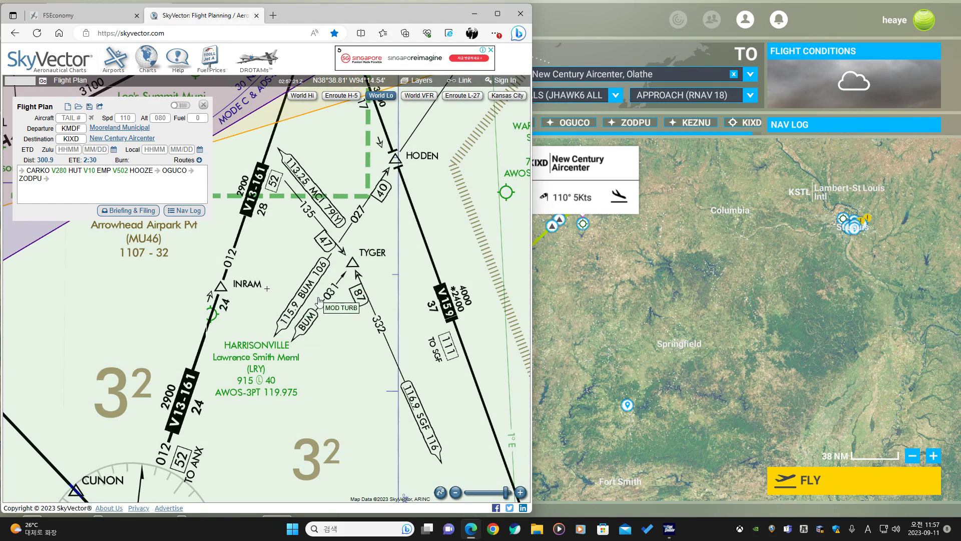
pyautogui.moveTo(291, 393); pyautogui.dragTo(317, 275)
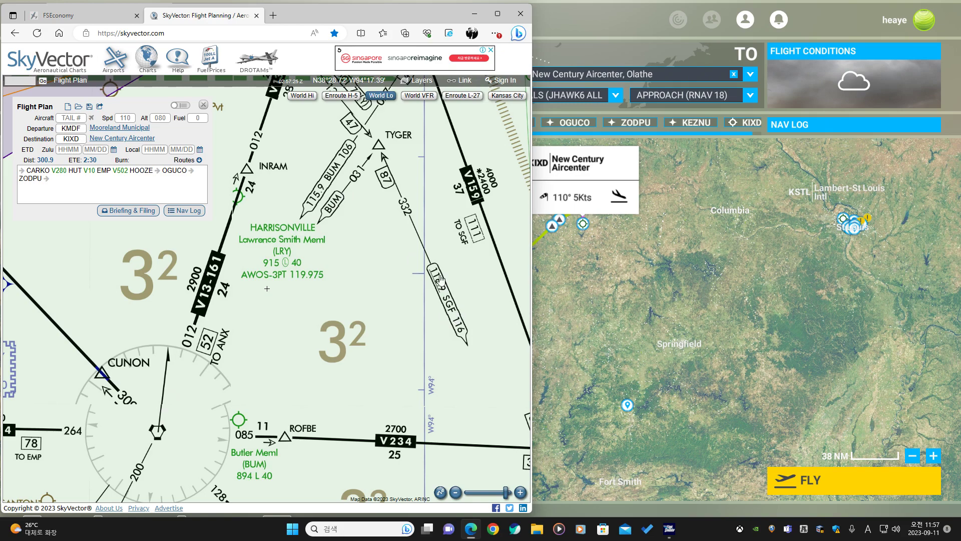
pyautogui.moveTo(404, 165); pyautogui.dragTo(353, 253)
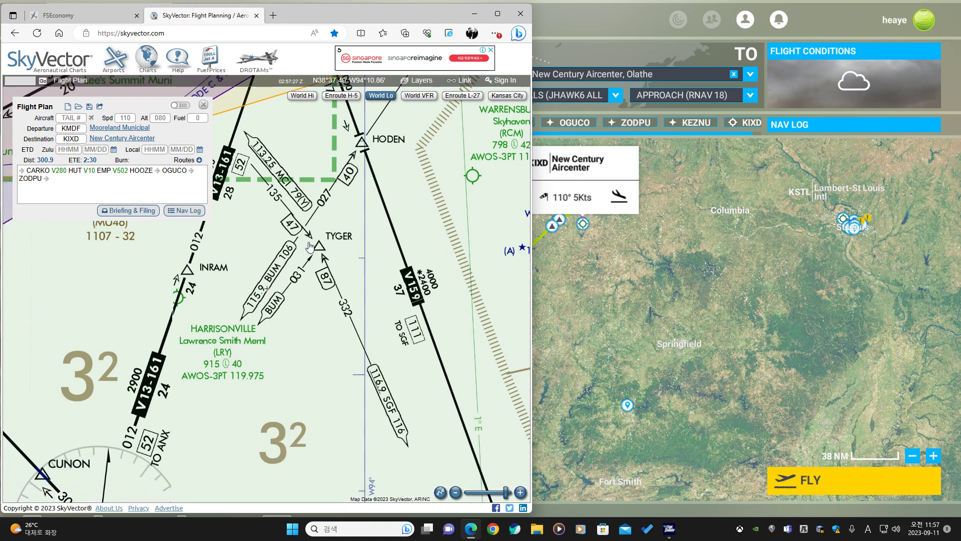
pyautogui.rightClick(318, 247)
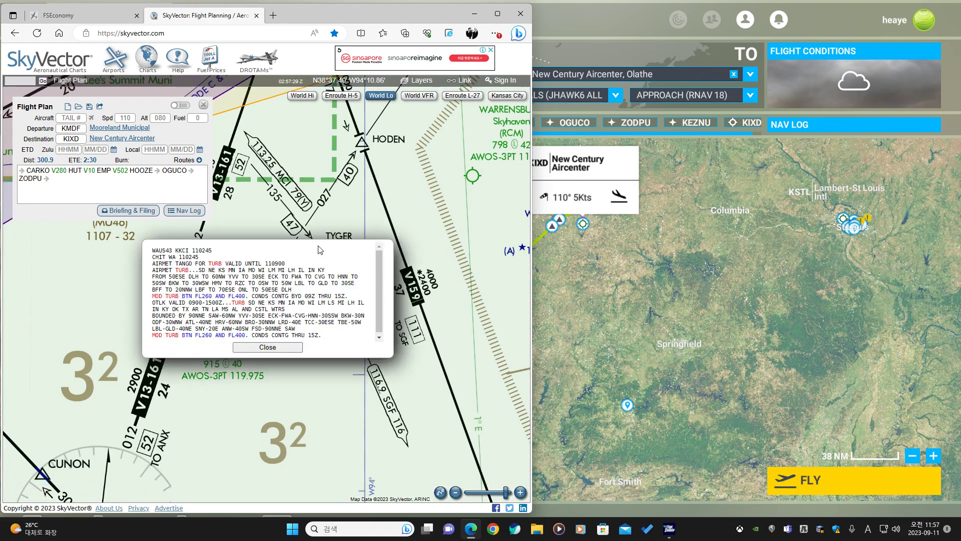
pyautogui.click(267, 345)
pyautogui.click(268, 345)
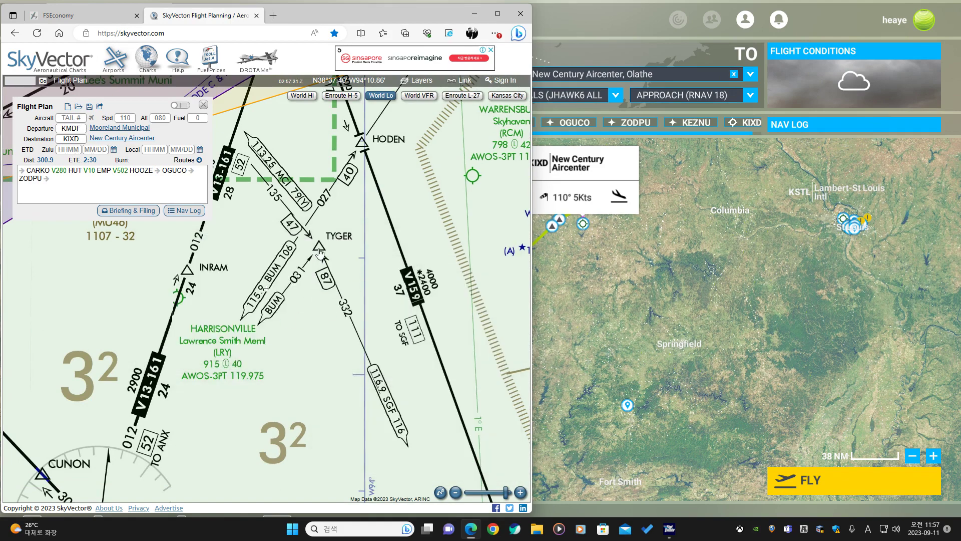
# Add the TYGER intersection to the SkyVector route, then remove it again.
pyautogui.click(320, 256)
pyautogui.click(332, 272)
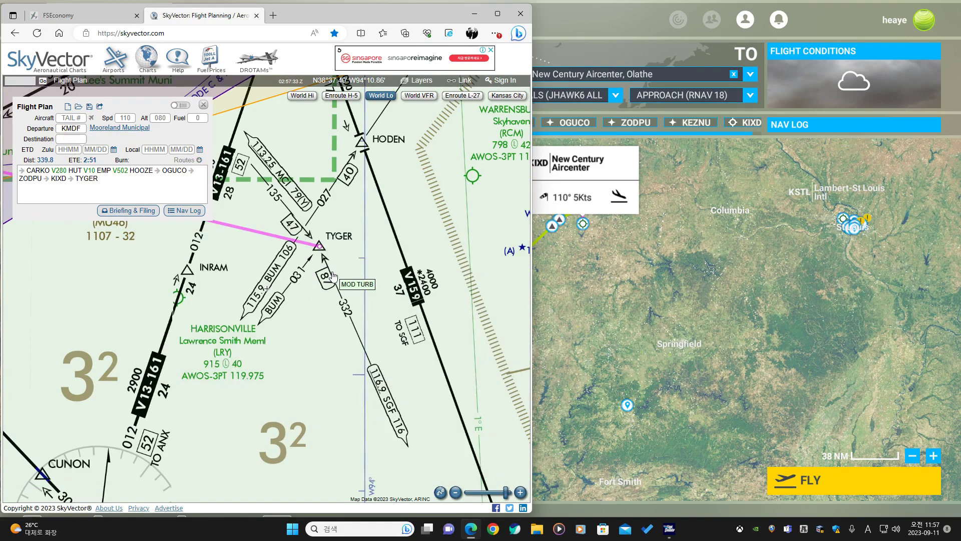
pyautogui.moveTo(307, 210); pyautogui.dragTo(293, 195)
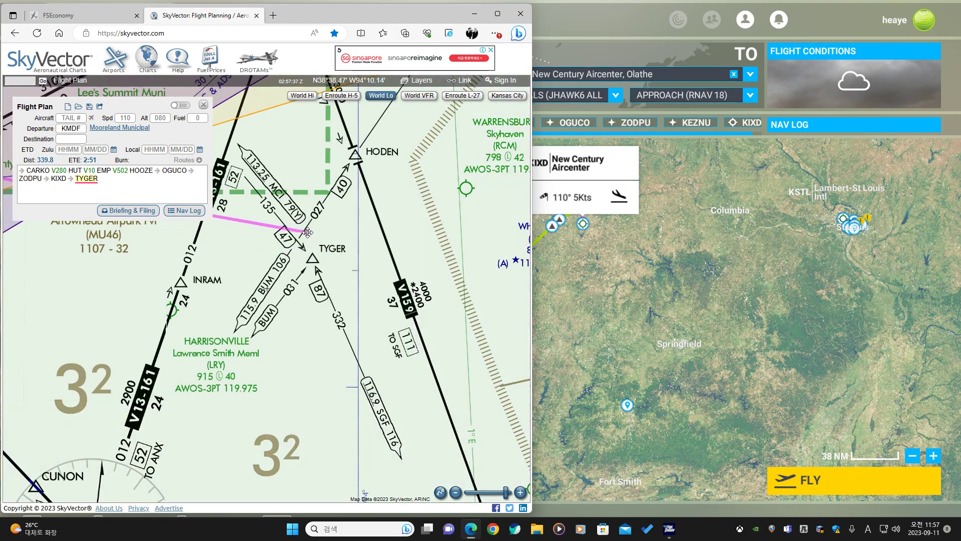
pyautogui.click(321, 253)
pyautogui.click(320, 270)
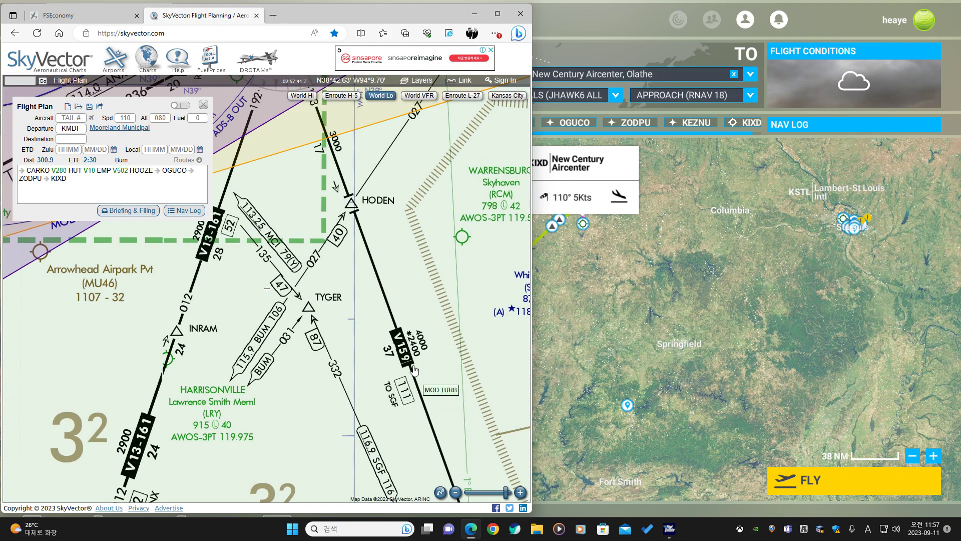
# Examine the route's final leg into New Century Aircenter around Kansas City on the SkyVector chart.
pyautogui.moveTo(335, 202); pyautogui.dragTo(374, 235)
pyautogui.scroll(-1, 374, 235)
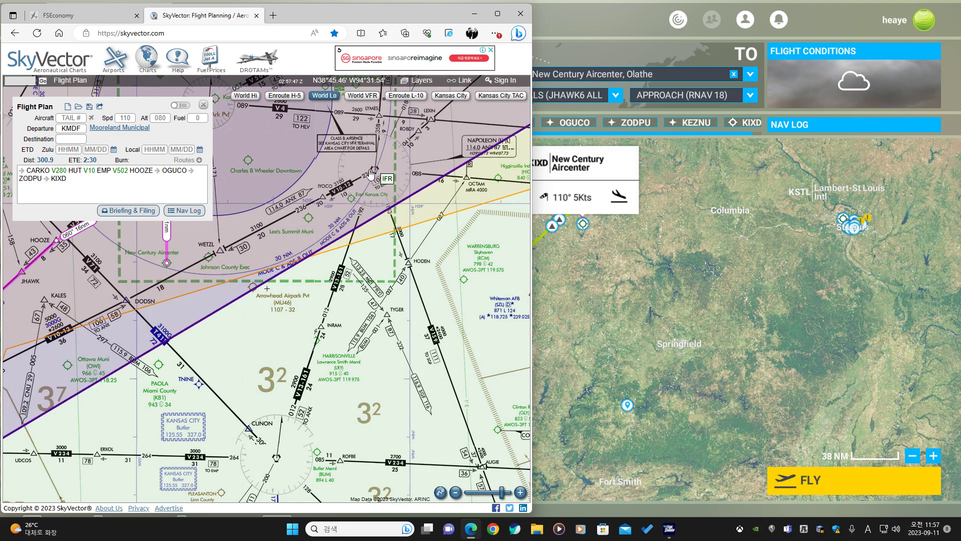
pyautogui.moveTo(278, 197); pyautogui.dragTo(359, 231)
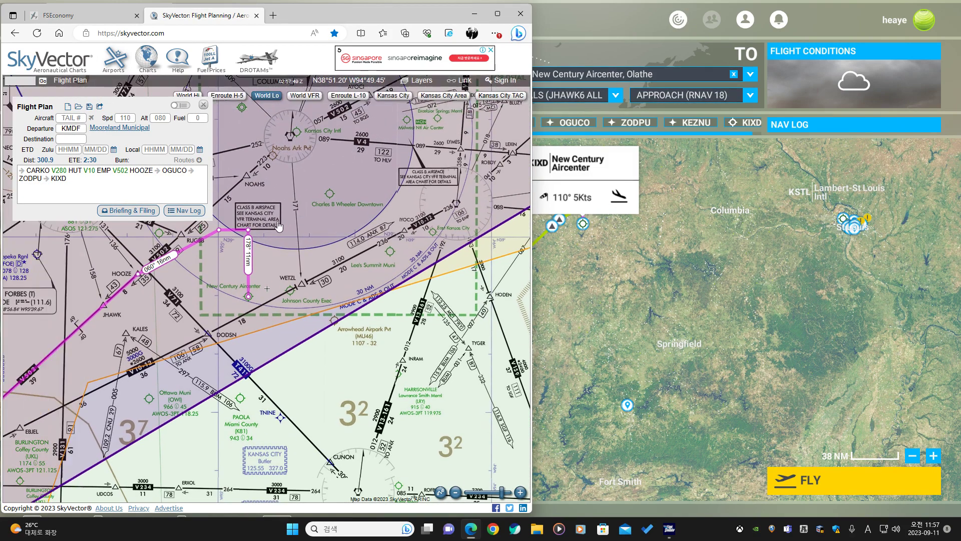
pyautogui.moveTo(493, 445); pyautogui.dragTo(410, 388)
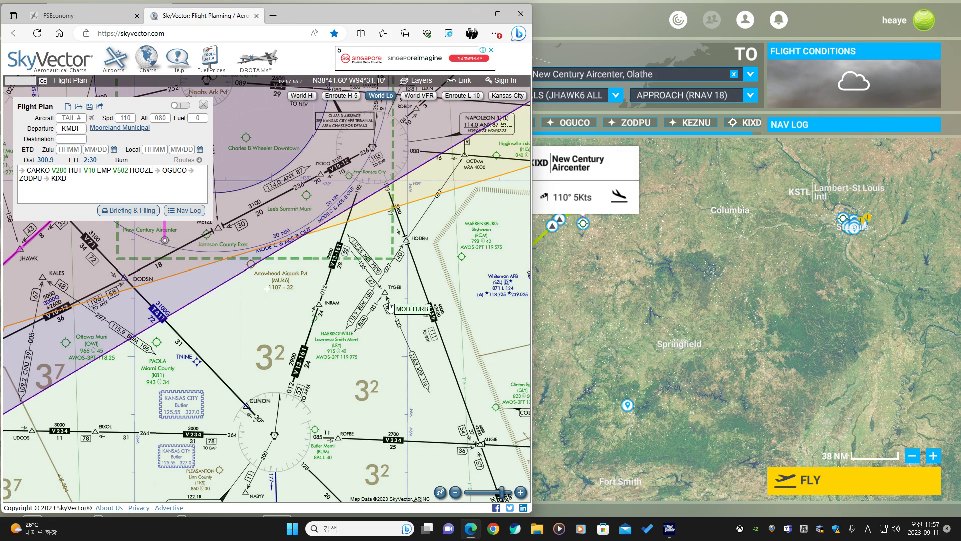
pyautogui.moveTo(217, 277); pyautogui.dragTo(400, 286)
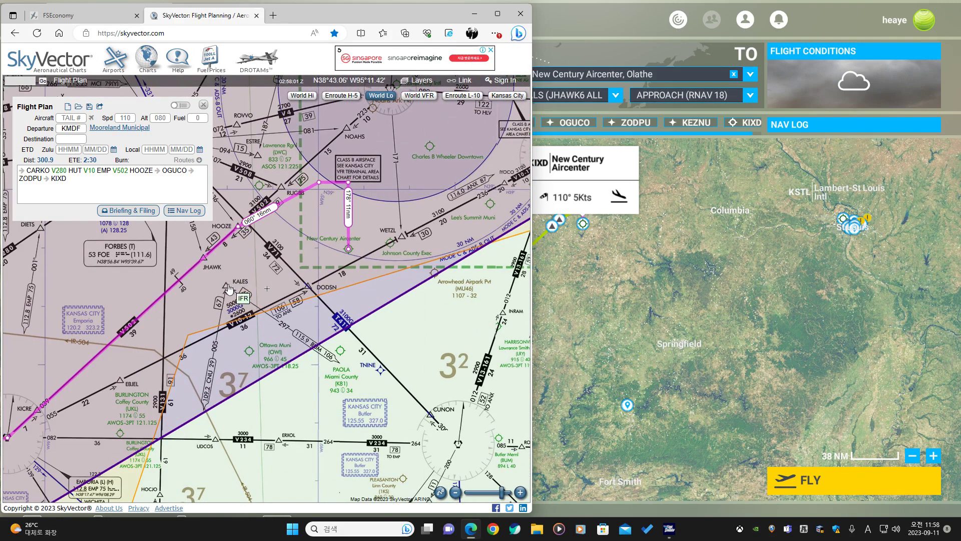
pyautogui.moveTo(238, 247); pyautogui.dragTo(240, 287)
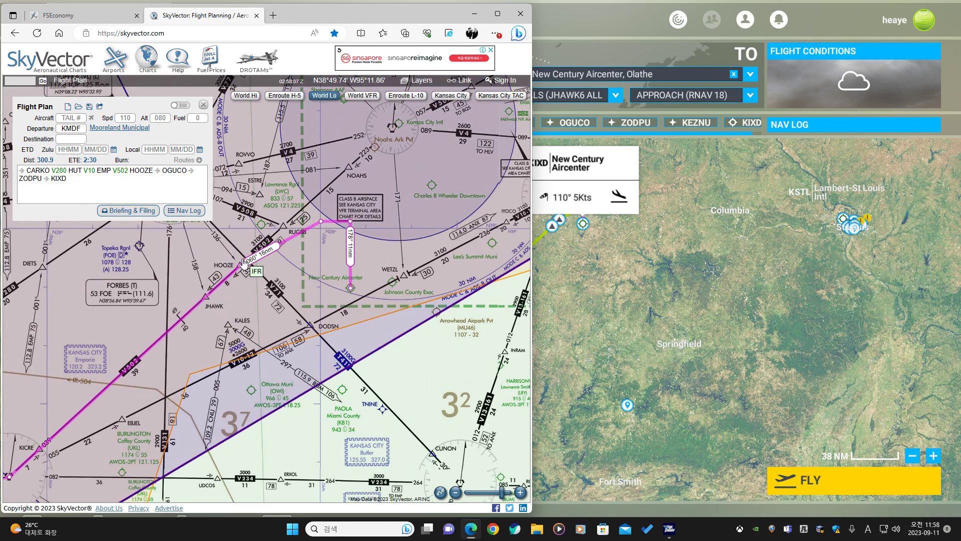
pyautogui.moveTo(286, 215); pyautogui.dragTo(330, 233)
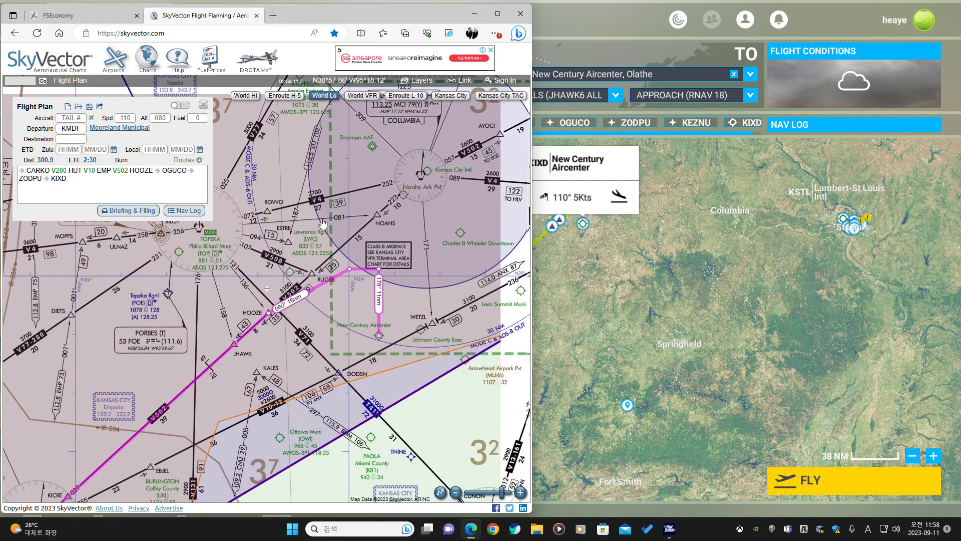
pyautogui.scroll(-1, 330, 226)
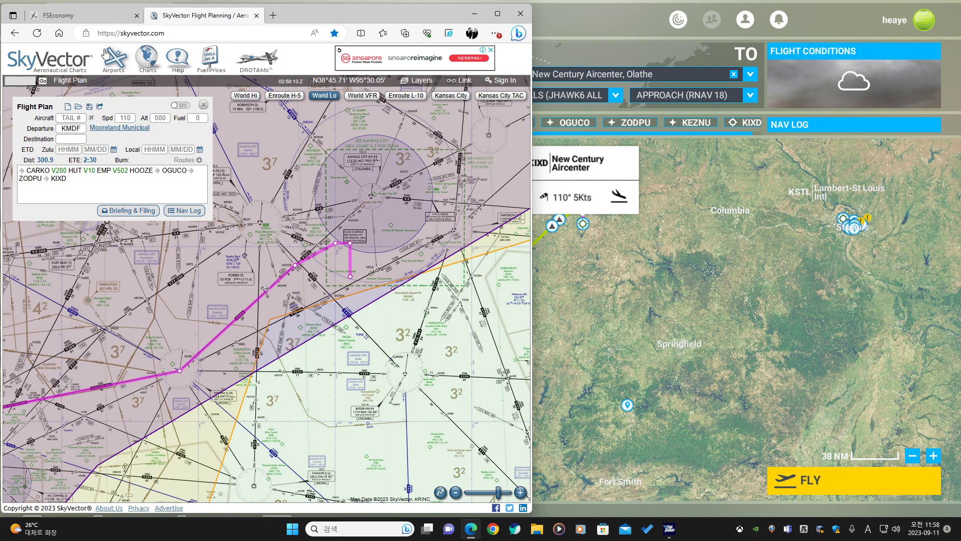
# Open the FSEconomy tab with the group's flight log.
pyautogui.click(109, 20)
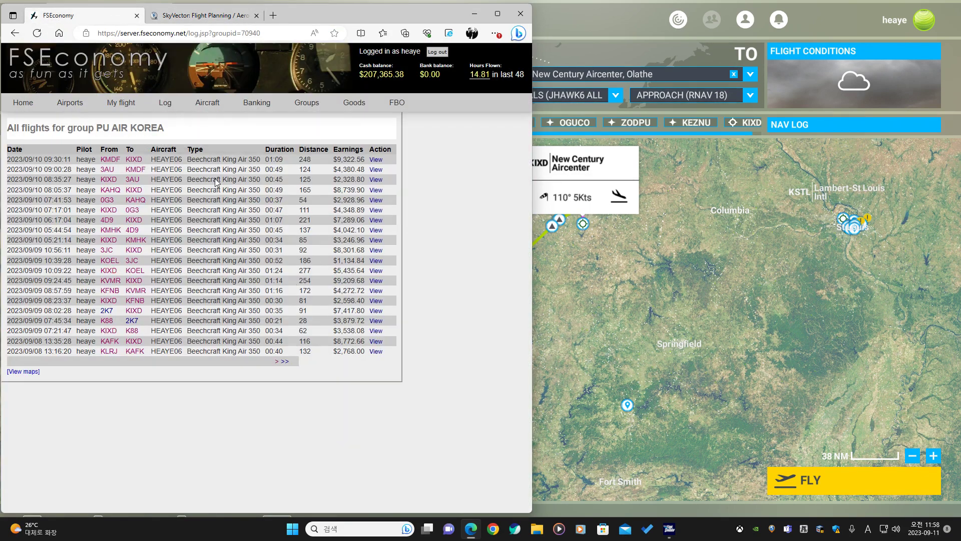